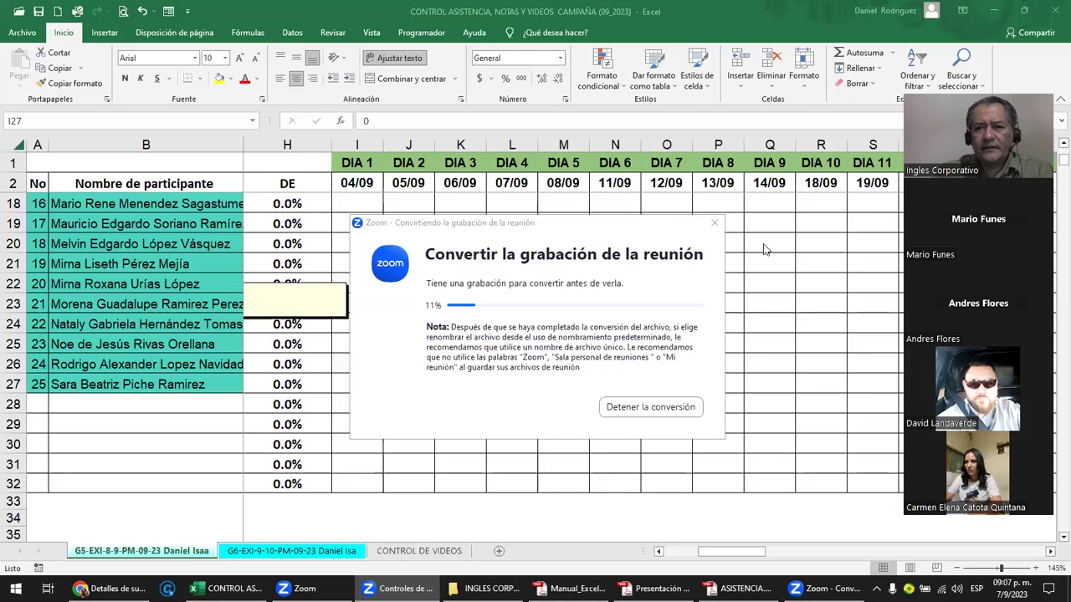
Dismiss the conversion box, browse the G6 participant sheet's day columns, and minimize Excel.
left_click(714, 223)
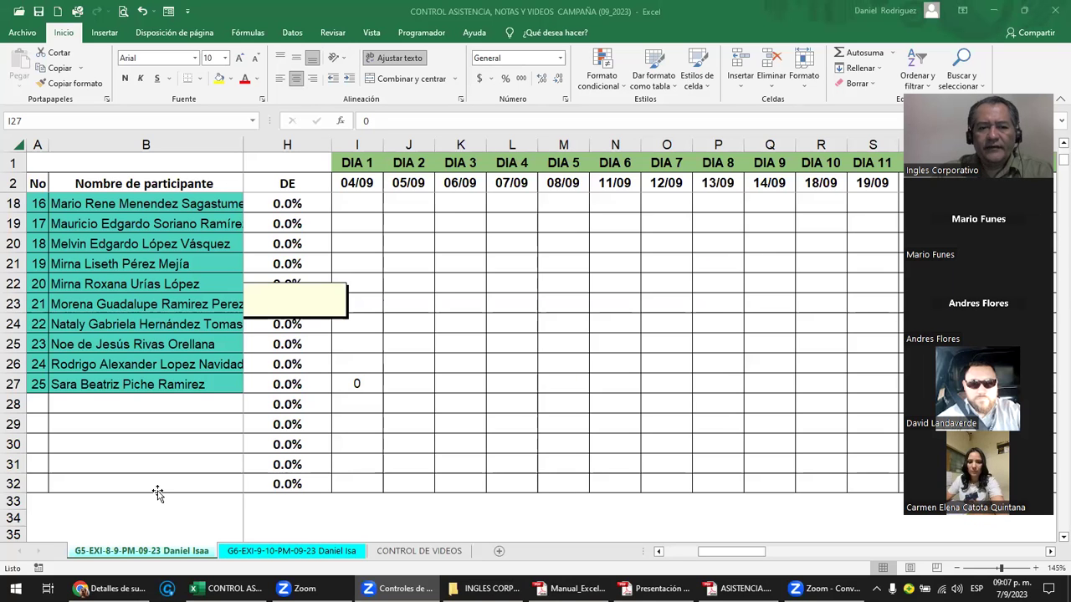
key("ctrl+Page_Down")
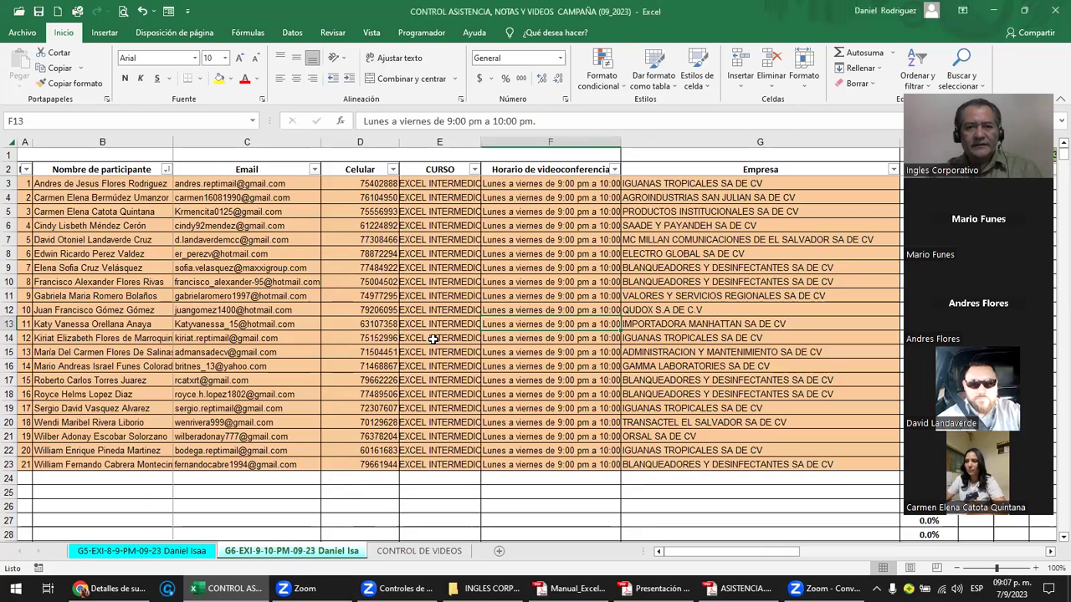
left_click(528, 189)
key("Right")
key("Right")
key("Right")
key("Right")
key("Right")
key("Right")
key("Right")
key("Right")
key("Right")
key("Right")
key("Right")
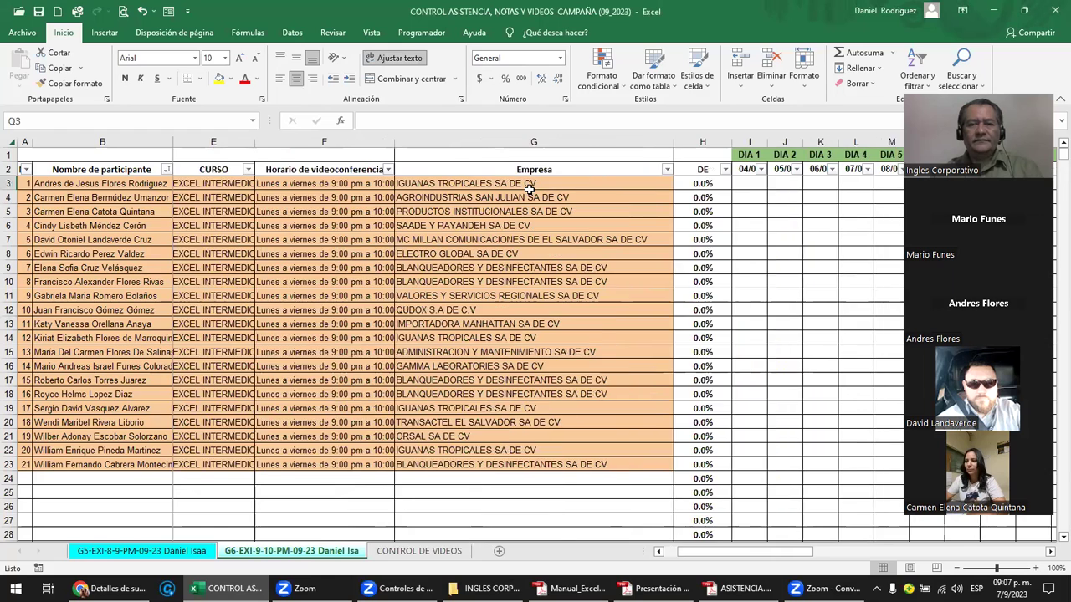
key("Right")
key("Right")
key("Right")
key("Right")
key("Right")
key("Right")
key("Right")
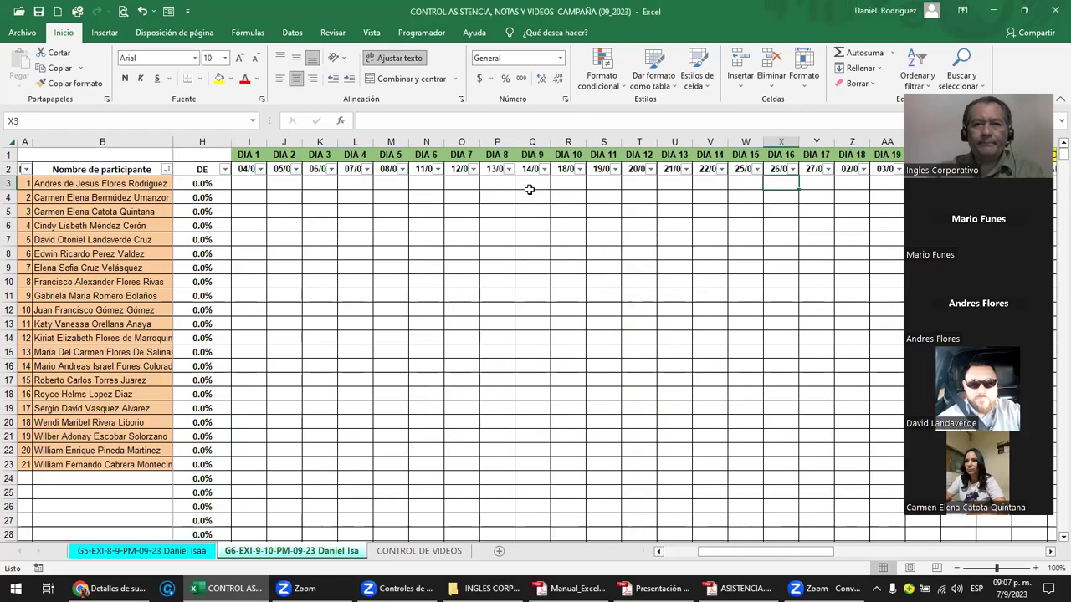
left_click(536, 281)
left_click(997, 10)
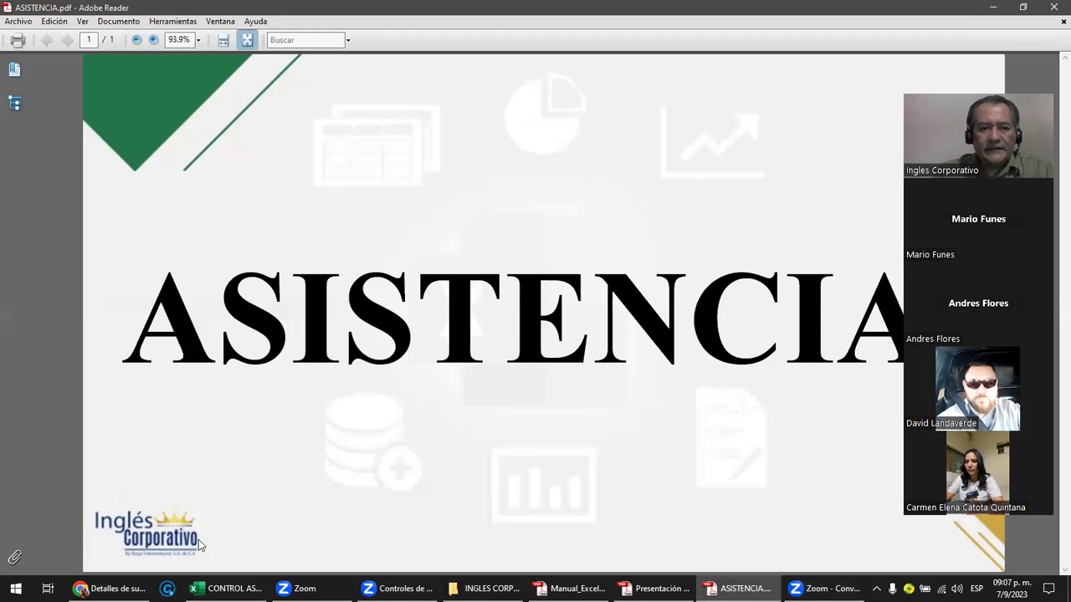
Bring Chrome forward and go to the course's main outline page.
left_click(108, 588)
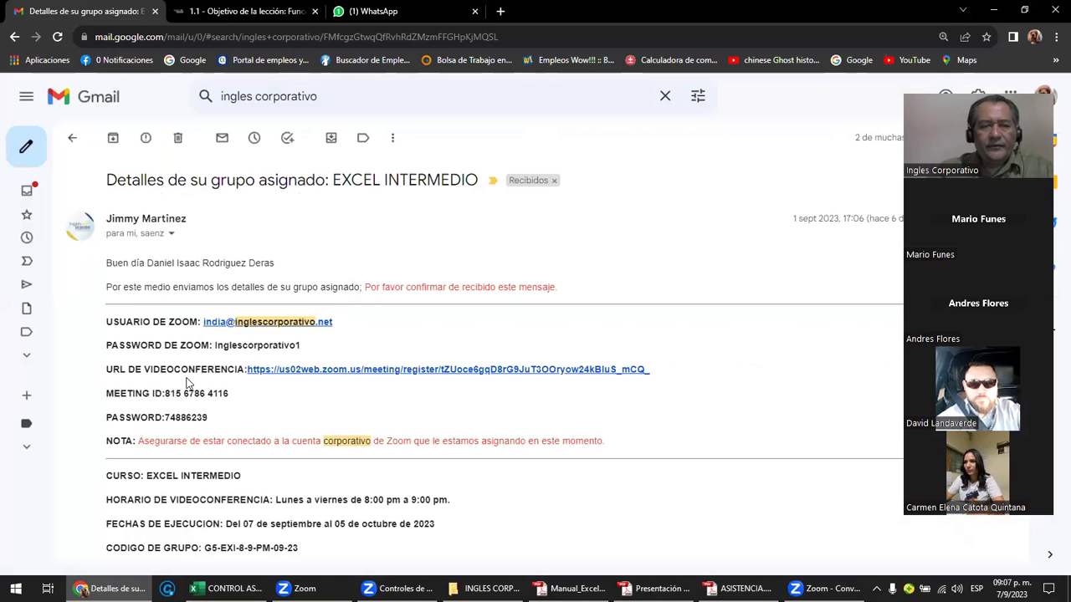
left_click(214, 15)
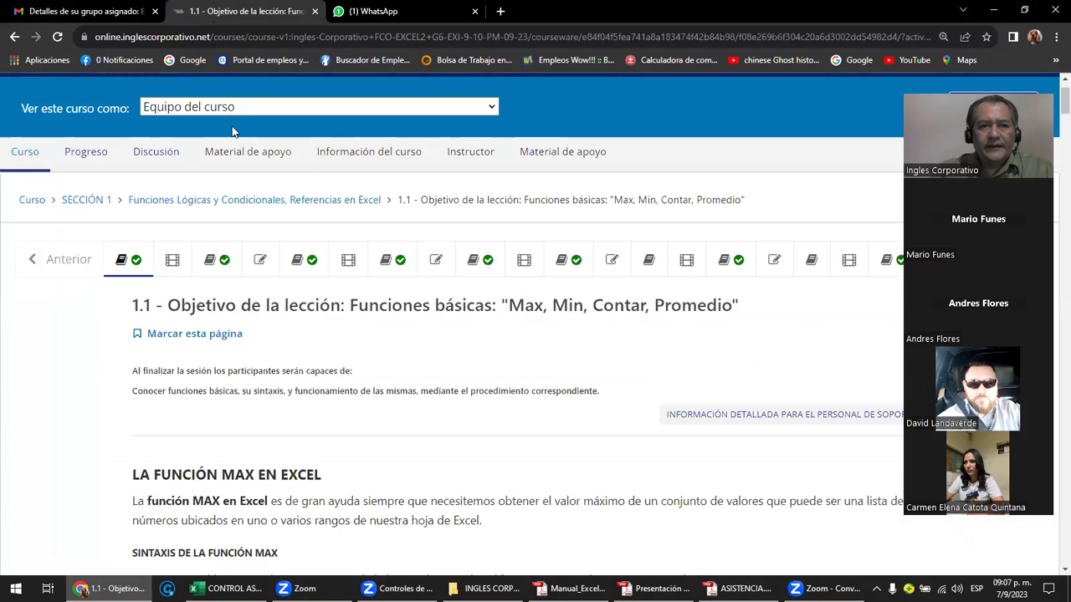
left_click(28, 154)
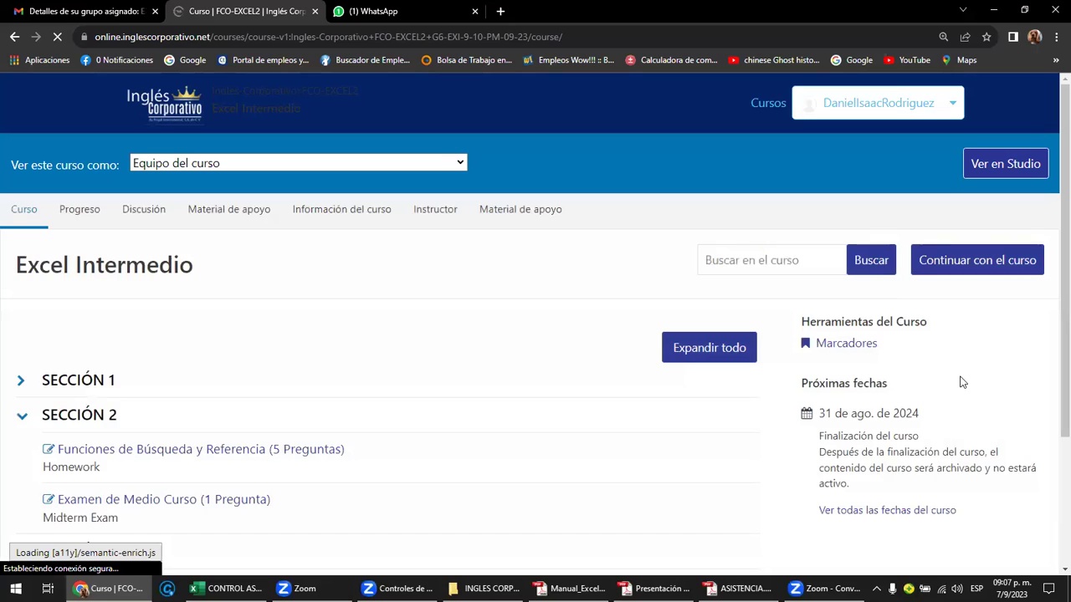
Collapse SECCIÓN 2 and expand SECCIÓN 1, viewing its Funciones Lógicas y Condicionales homework.
left_click(22, 418)
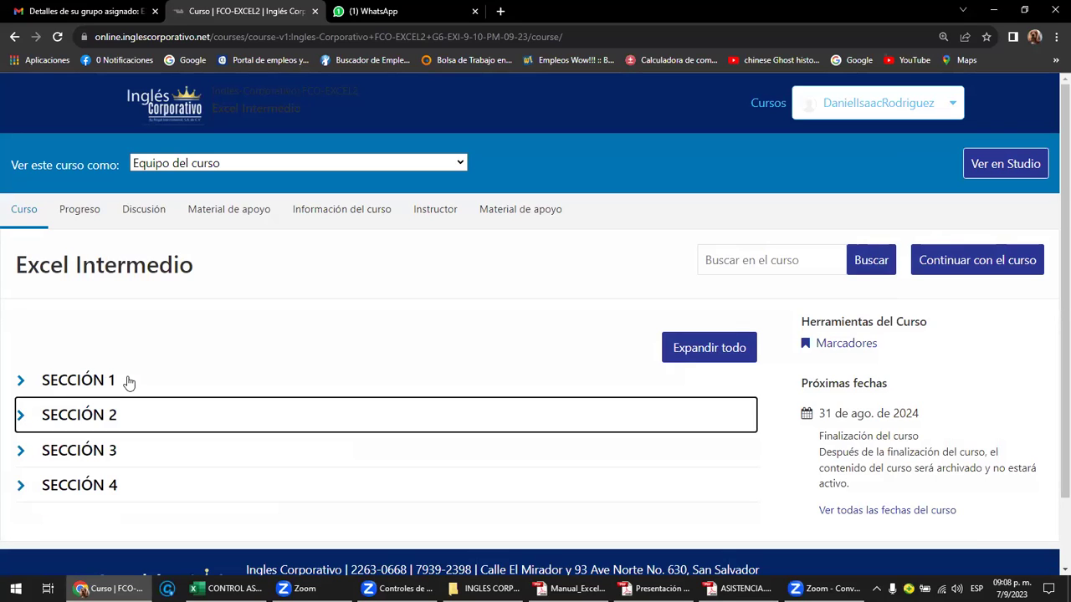
left_click(74, 384)
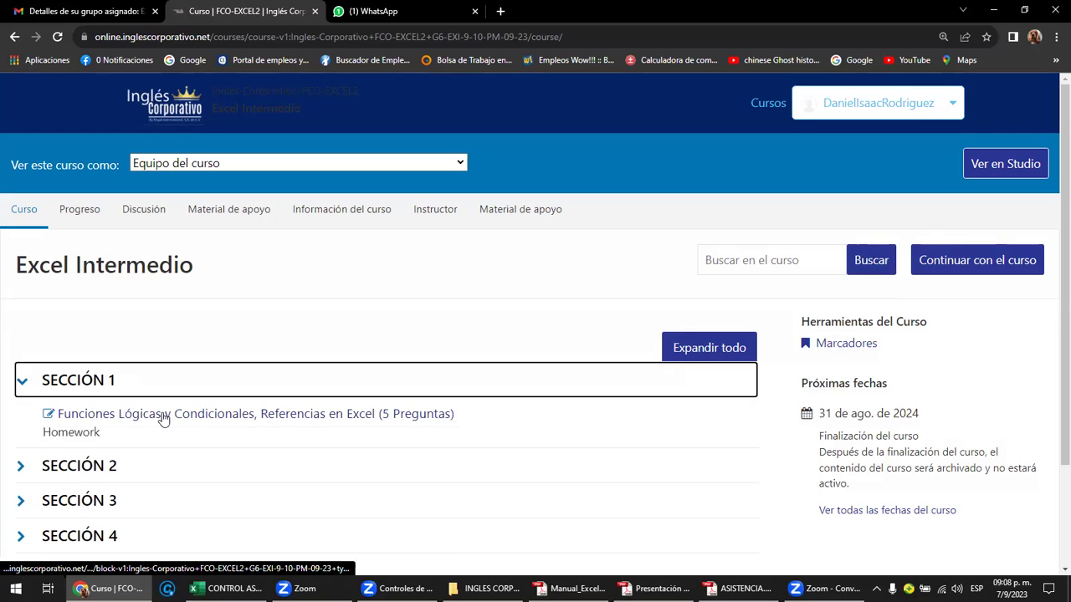
left_click(177, 420)
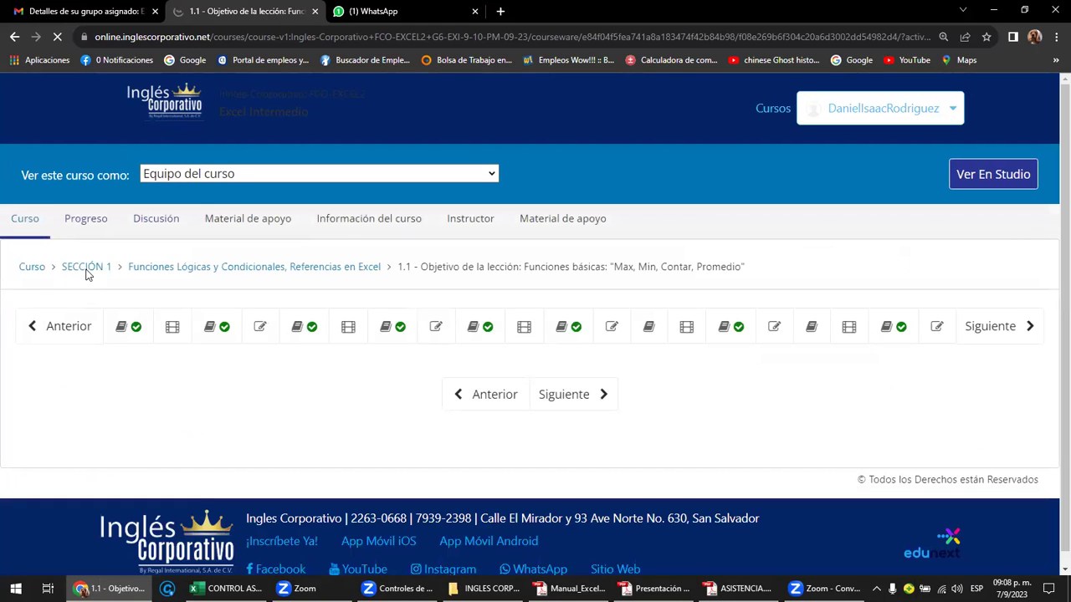
left_click(87, 274)
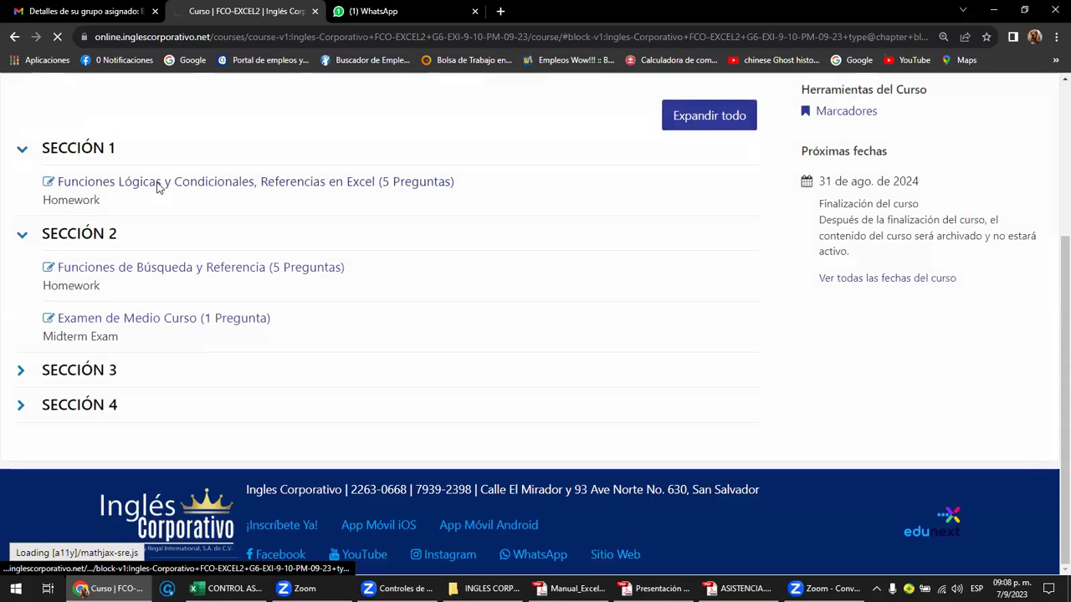
Open lesson 1.1 and highlight its topic 'Max, Min, Contar, Promedio' in the title.
left_click(159, 188)
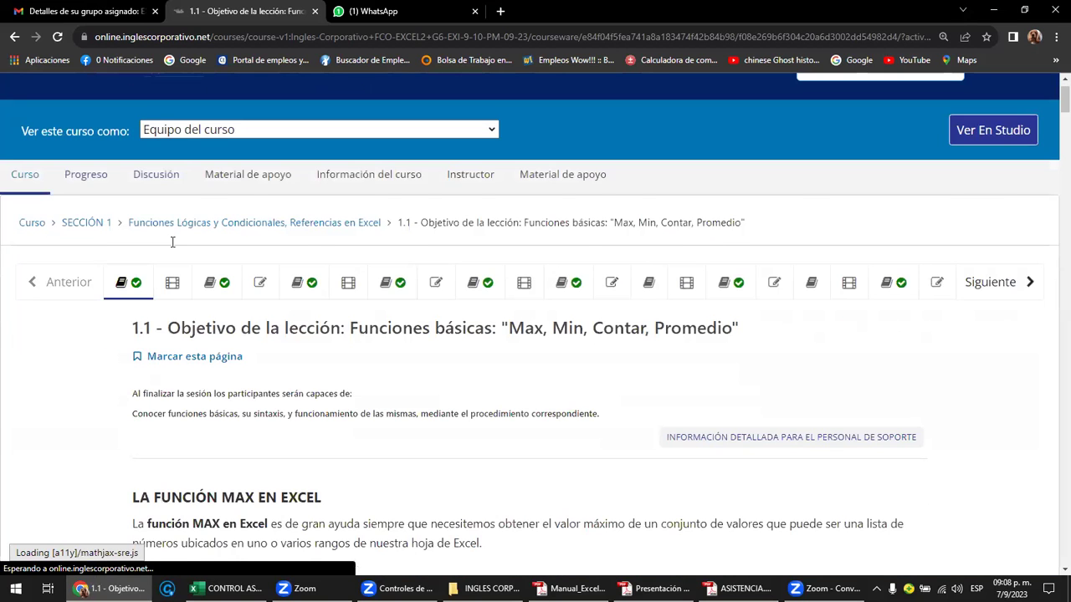
scroll(173, 242, "down", 1)
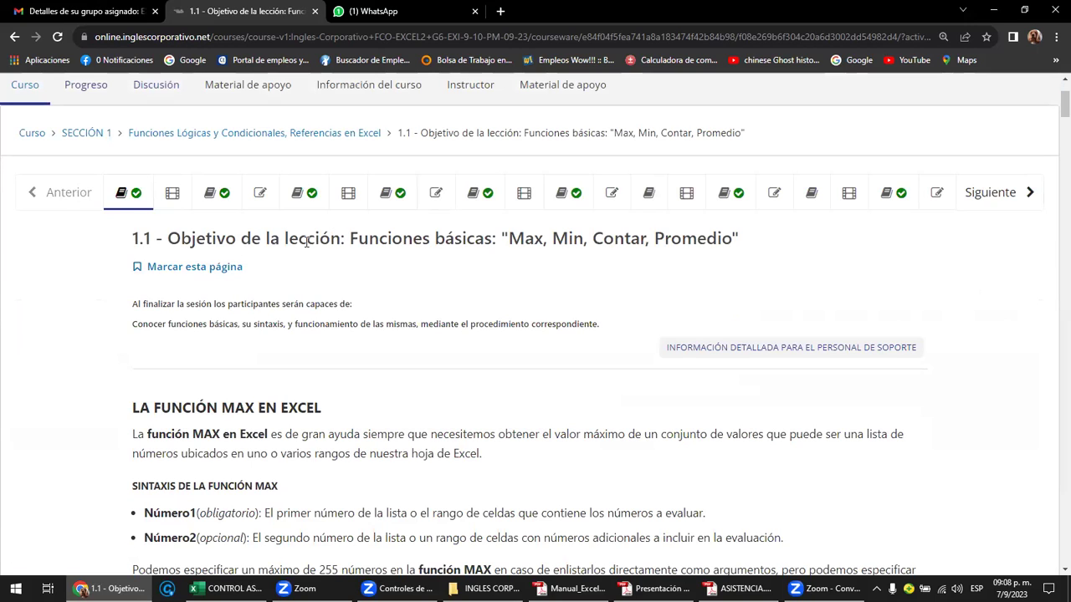
left_click_drag(527, 238, 349, 238)
left_click_drag(721, 239, 745, 242)
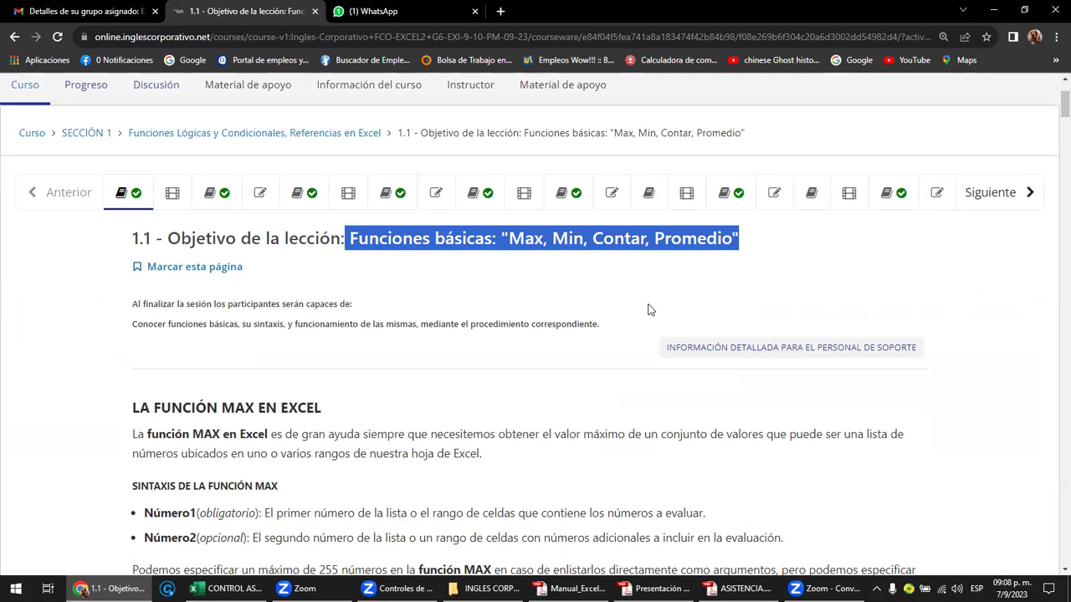
Scroll down to the EJEMPLOS DE LA FUNCIÓN MAX section.
scroll(647, 310, "down", 1)
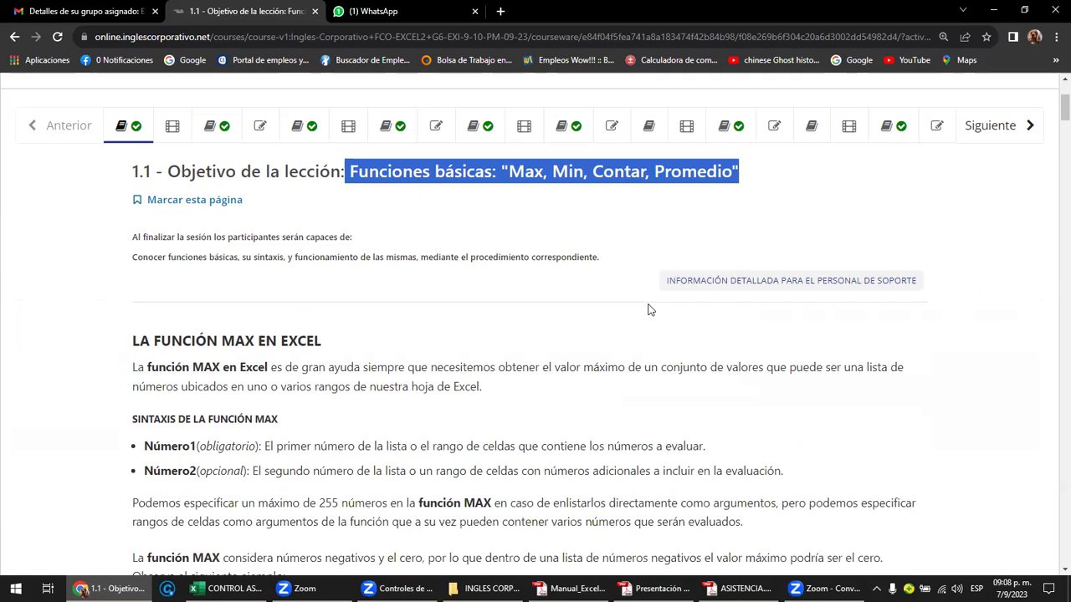
scroll(650, 311, "down", 2)
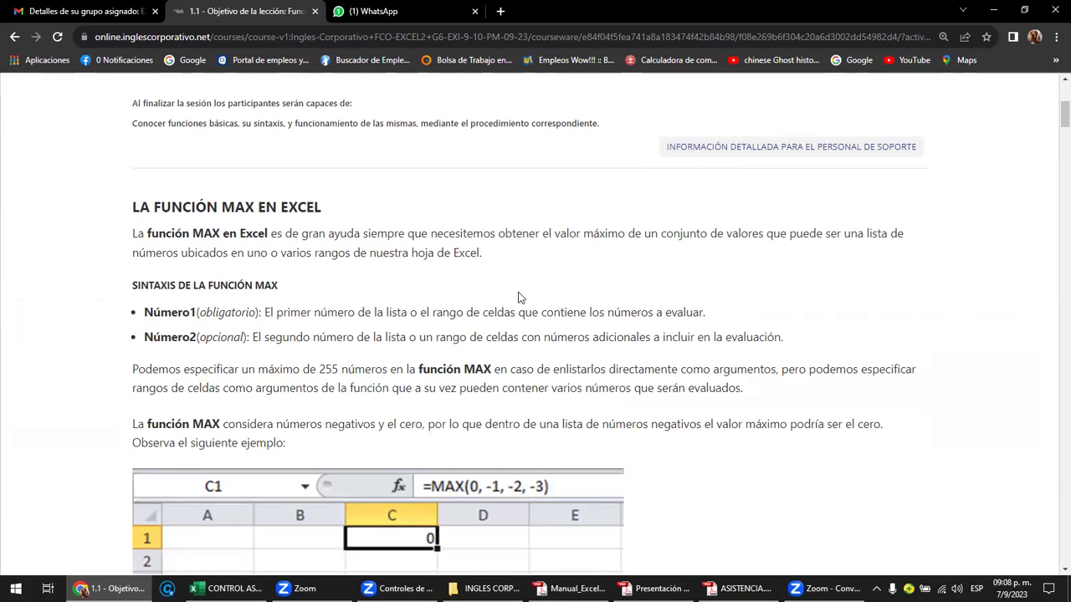
scroll(519, 297, "down", 5)
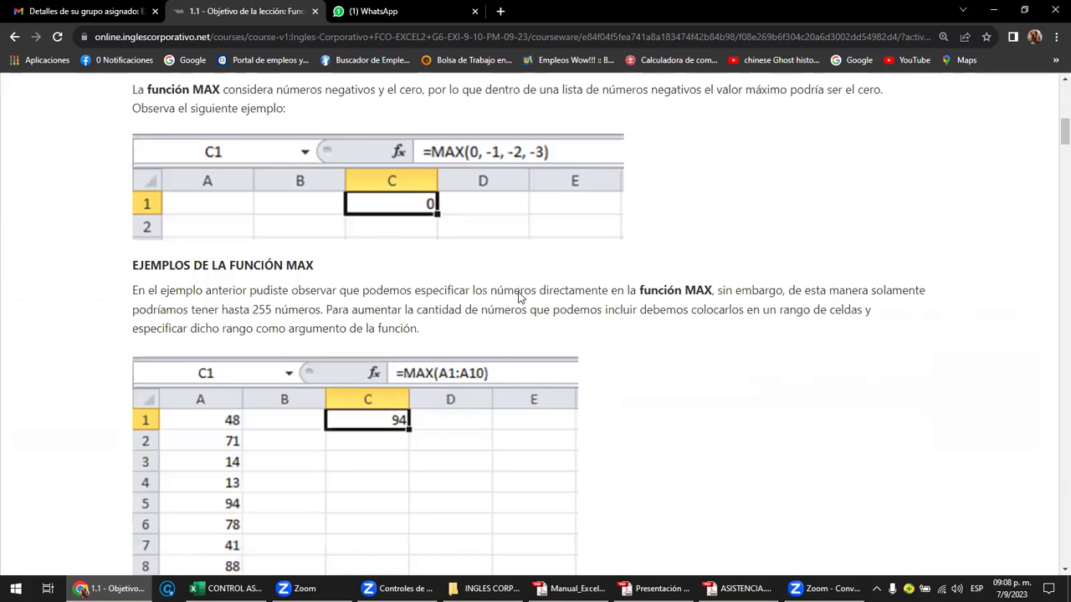
scroll(519, 297, "down", 2)
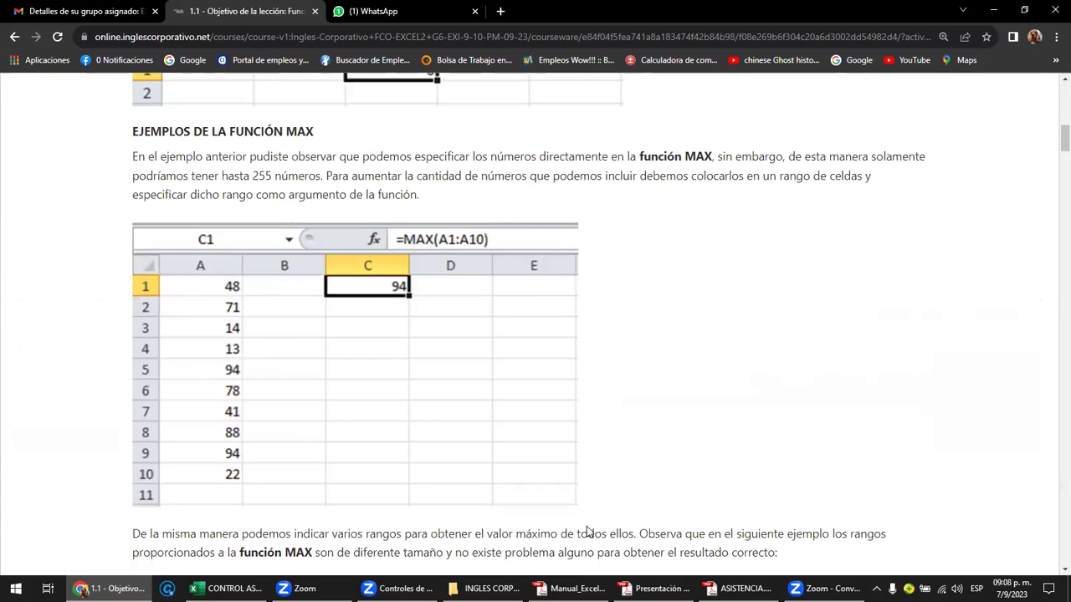
Switch to Manual_Excel_Intermedio.pdf, jump to page one, and scroll to the Contenido page.
left_click(571, 588)
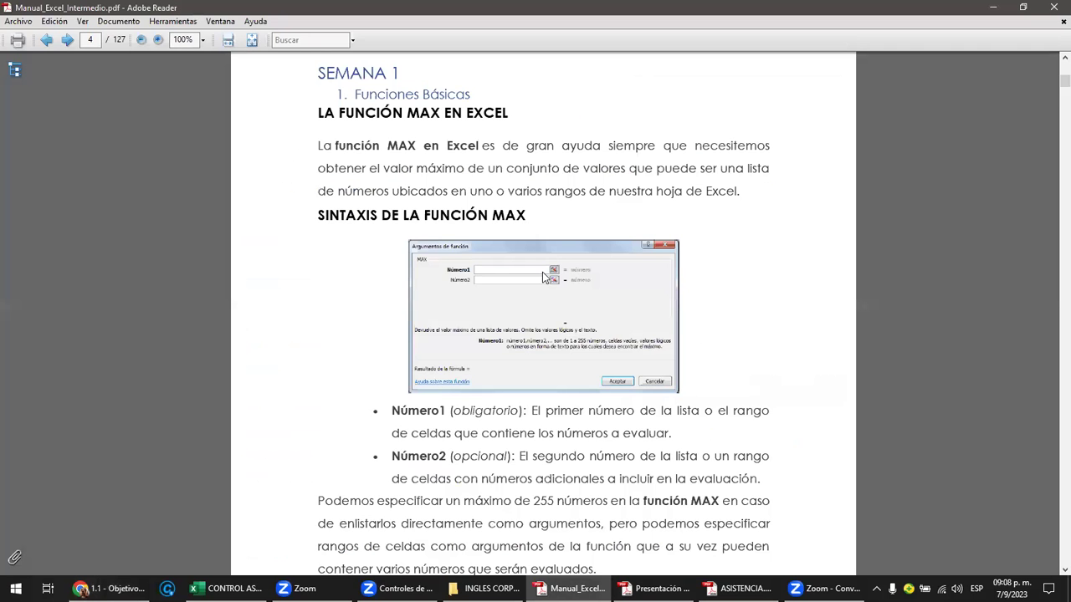
scroll(542, 274, "up", 3)
scroll(542, 278, "up", 1)
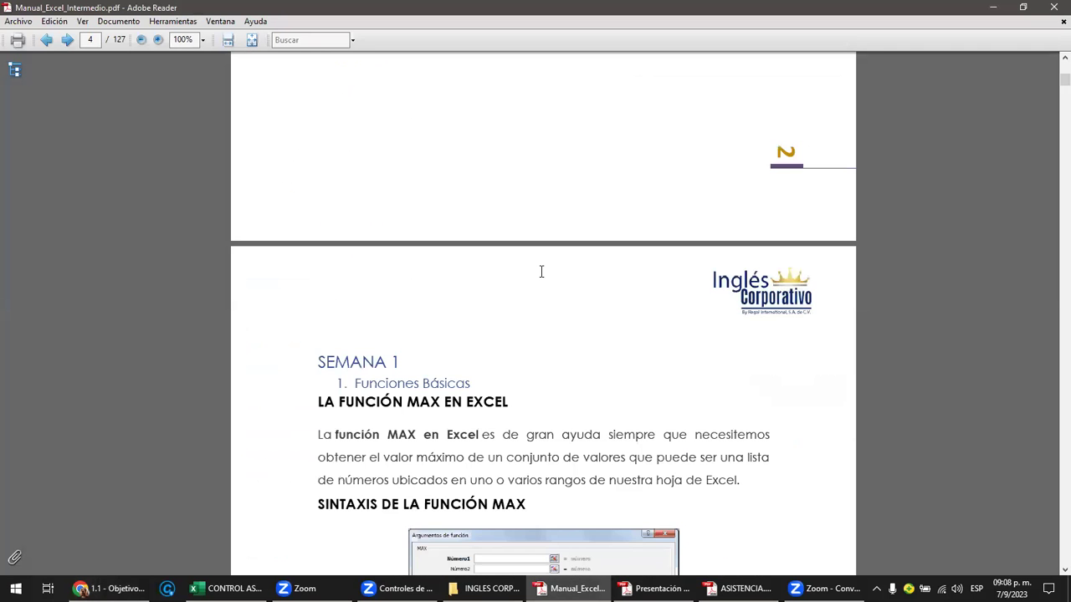
scroll(542, 271, "up", 8)
key("Home")
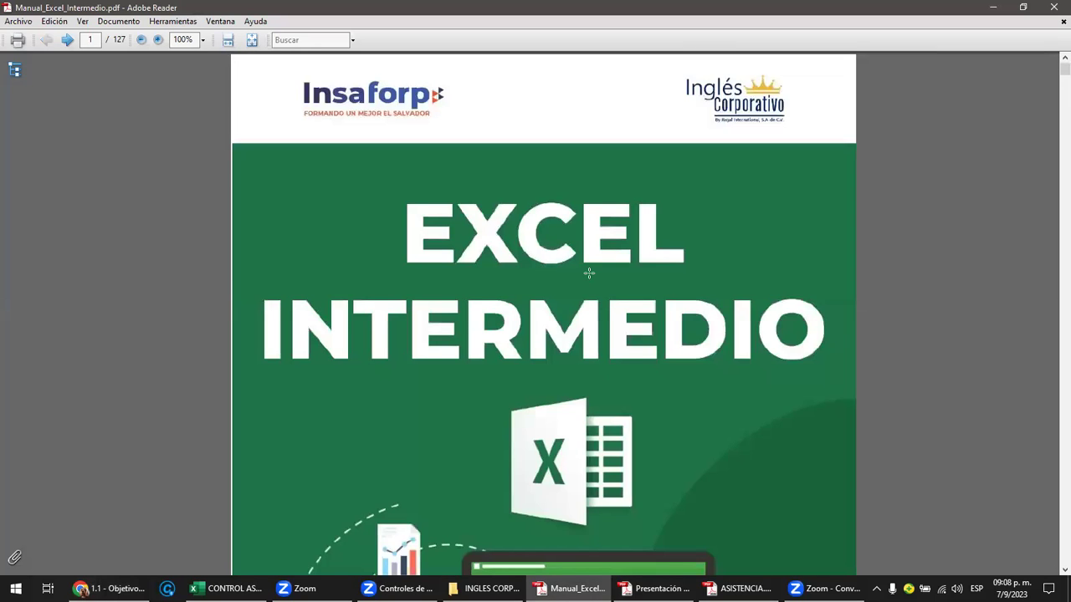
scroll(589, 273, "down", 1)
scroll(589, 272, "down", 5)
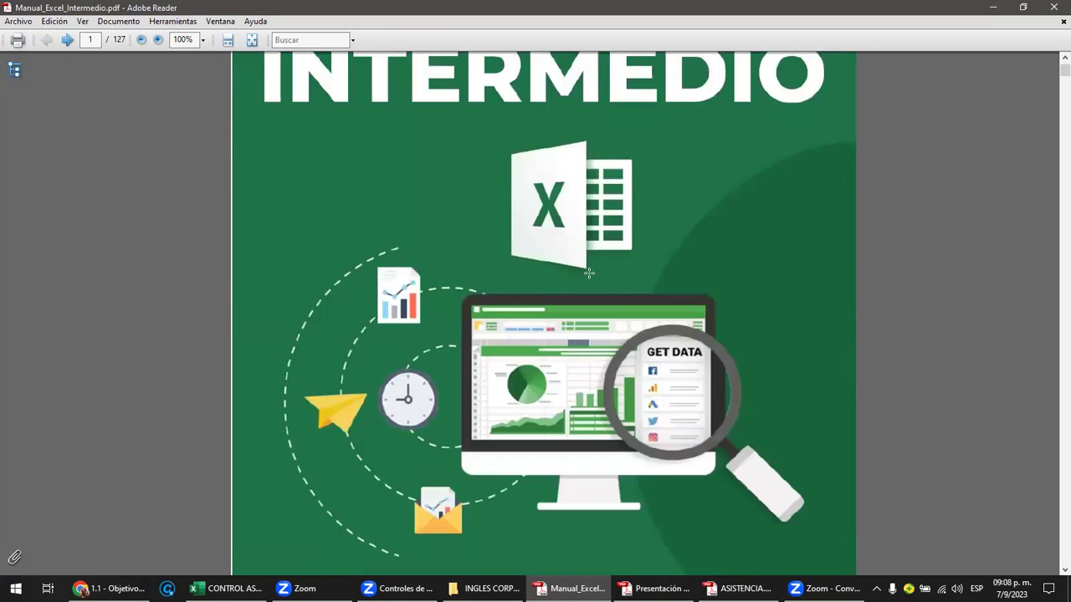
scroll(589, 273, "down", 6)
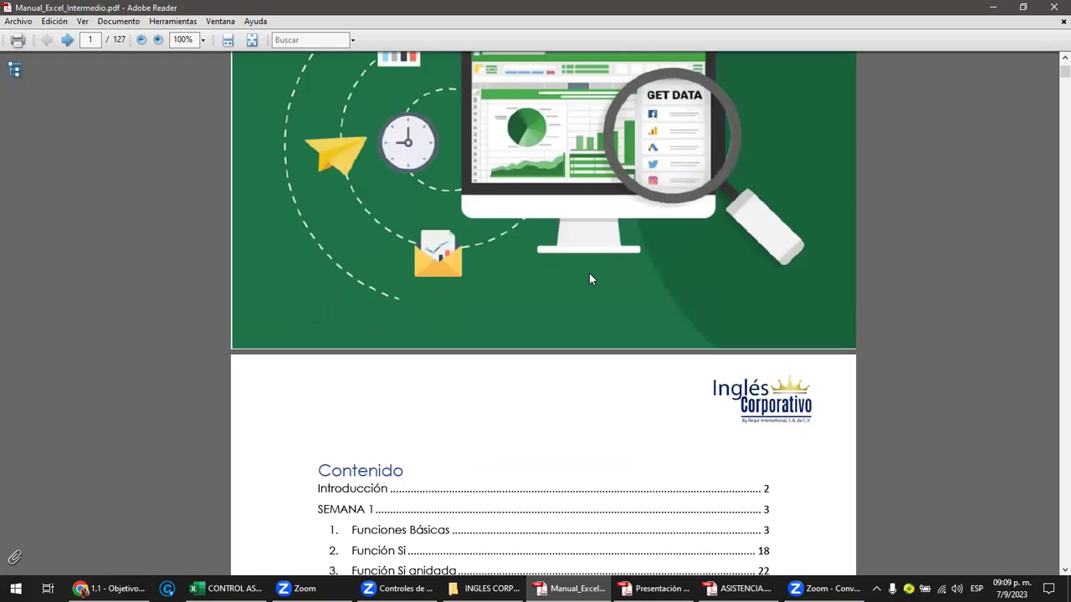
scroll(590, 276, "down", 2)
scroll(590, 276, "down", 4)
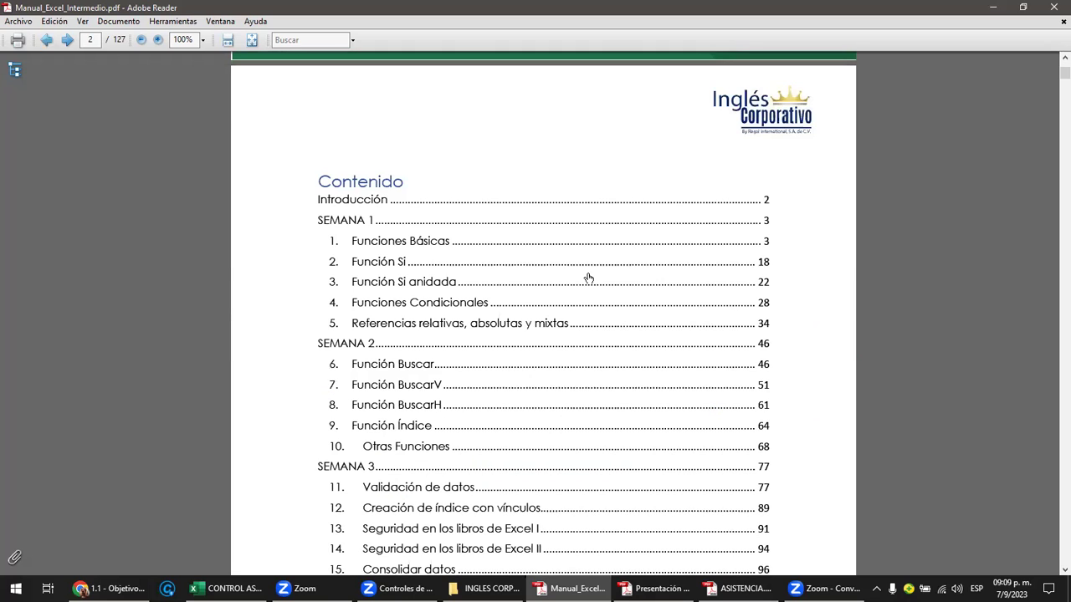
scroll(589, 278, "down", 1)
scroll(589, 278, "down", 1)
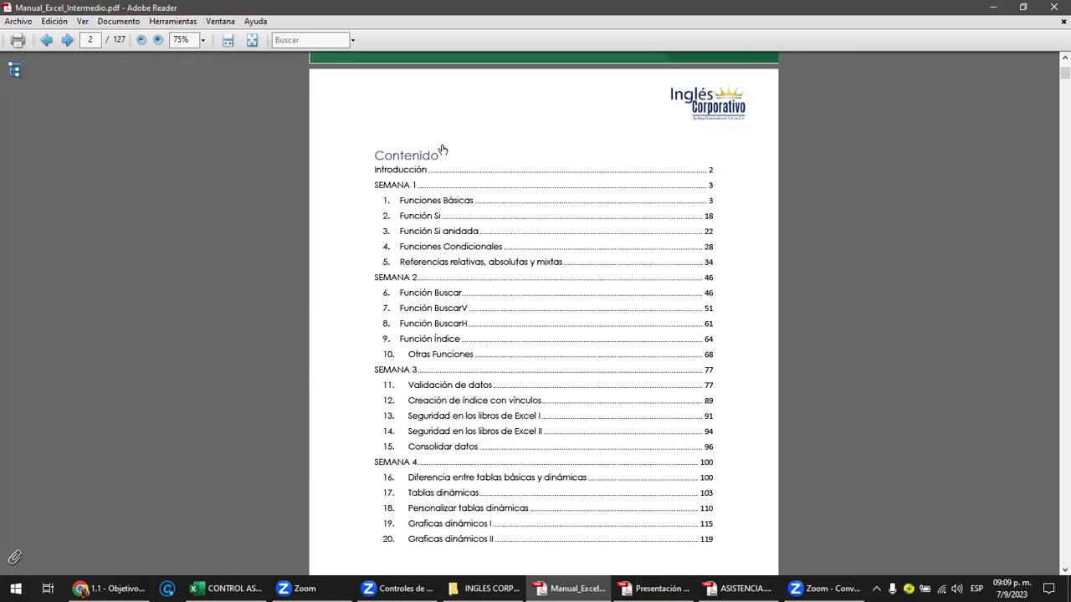
scroll(442, 149, "down", 1)
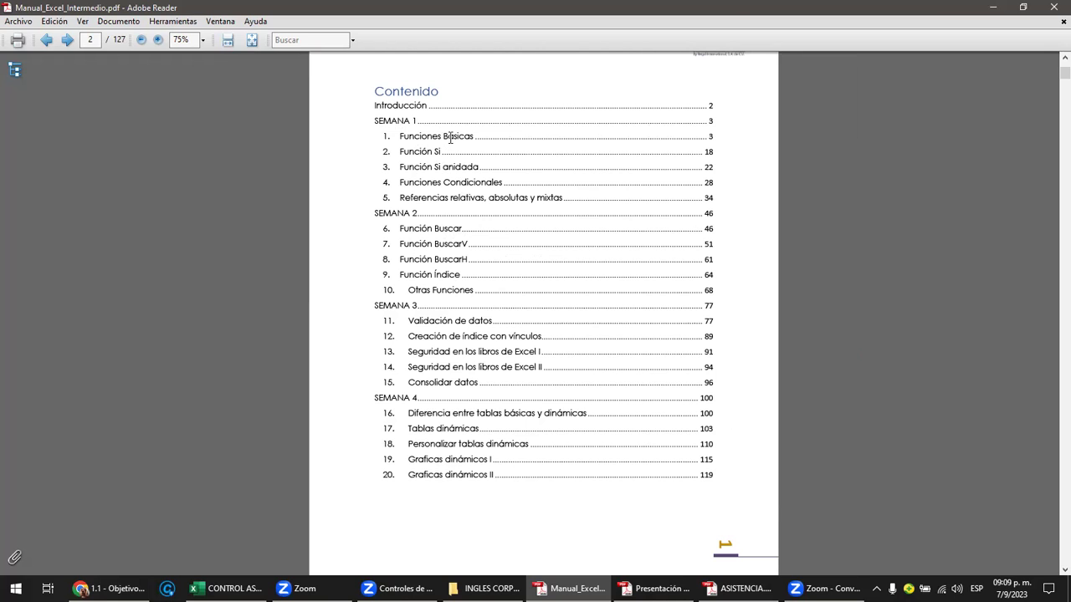
Jump to Funciones Básicas and scroll to page 6's 'El mayor de una columna con la función MAX'.
left_click(450, 137)
scroll(455, 142, "up", 2)
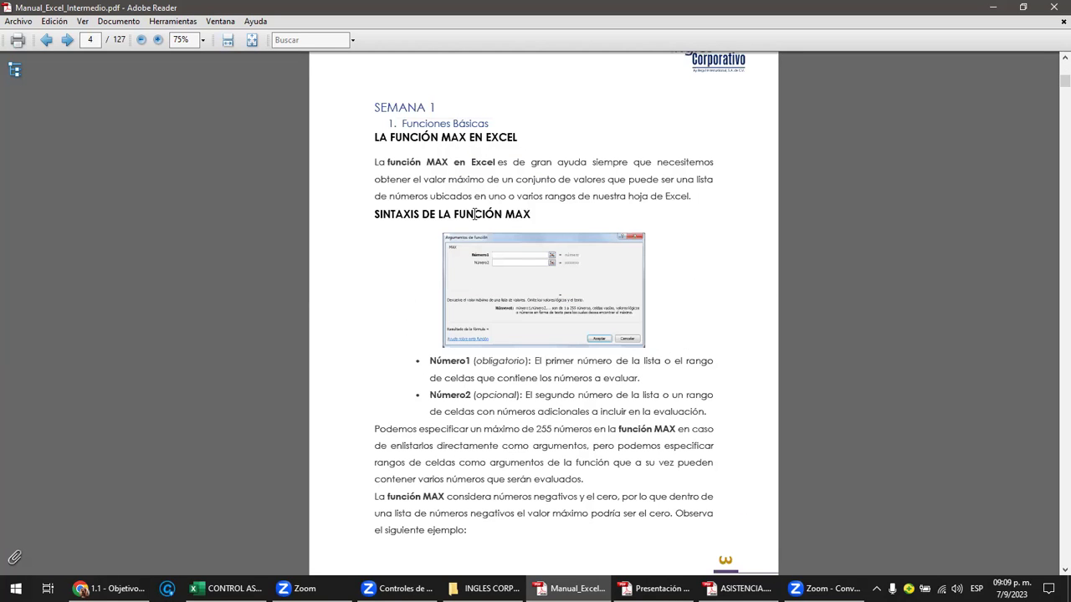
scroll(472, 230, "up", 2, "ctrl")
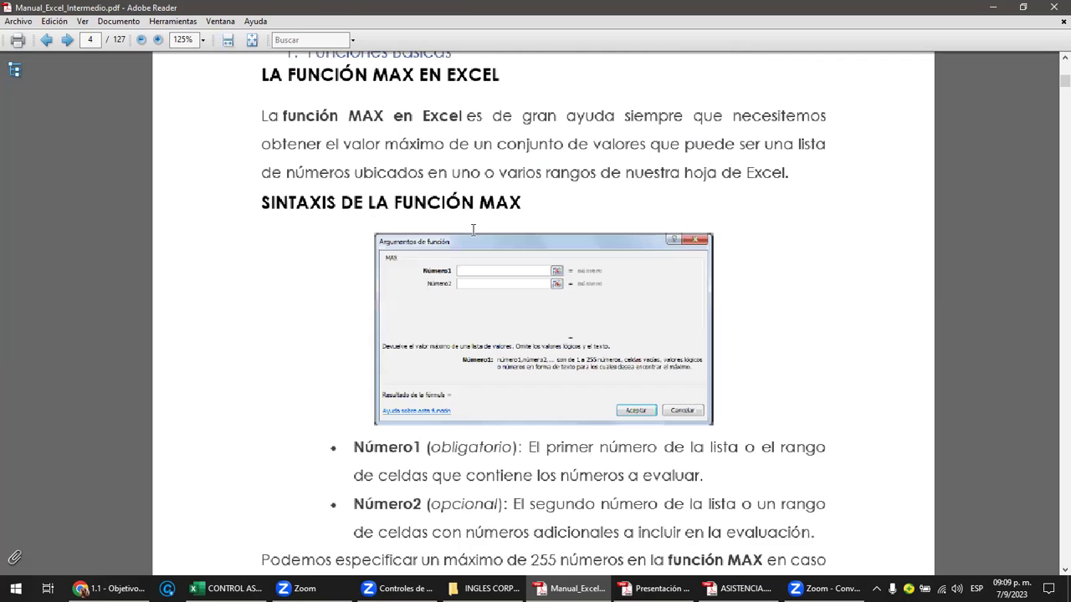
scroll(472, 230, "up", 1)
scroll(473, 231, "down", 3)
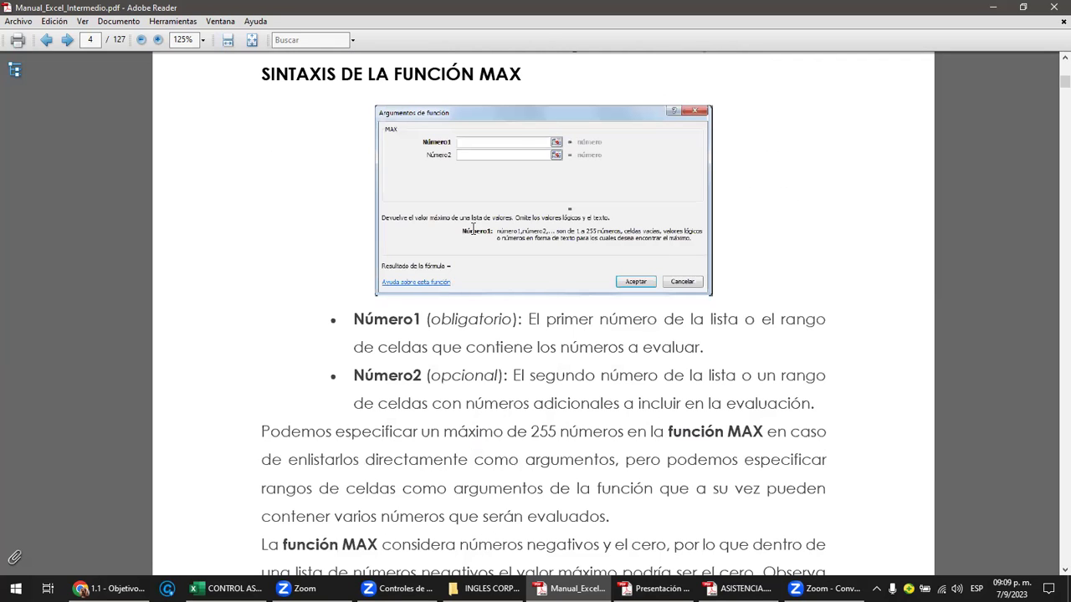
scroll(473, 228, "down", 2)
scroll(472, 230, "down", 5)
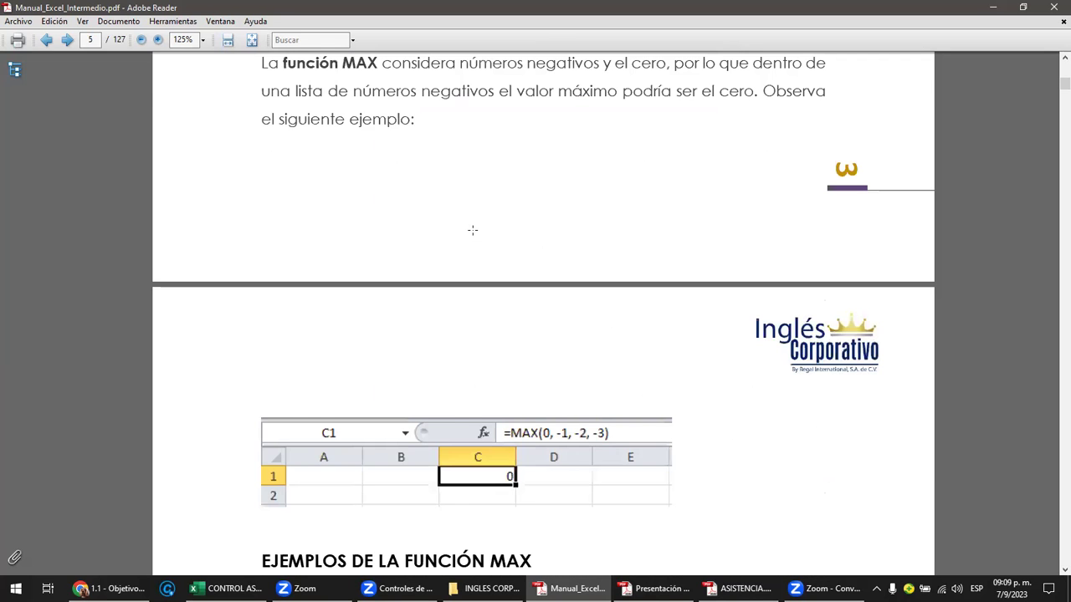
scroll(473, 231, "down", 3)
scroll(473, 229, "down", 5)
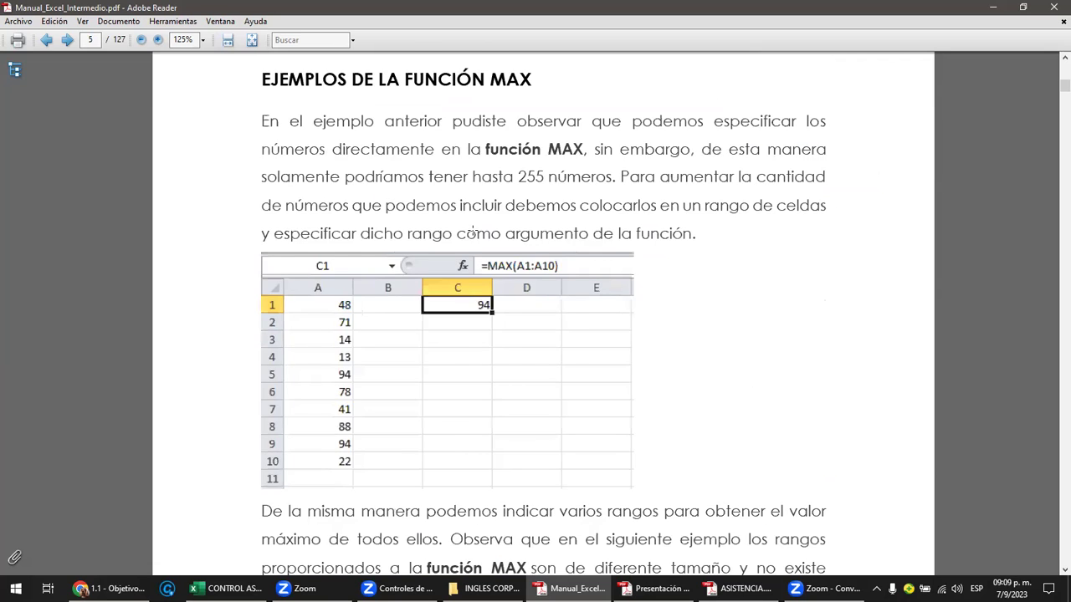
scroll(472, 230, "down", 4)
scroll(473, 230, "down", 5)
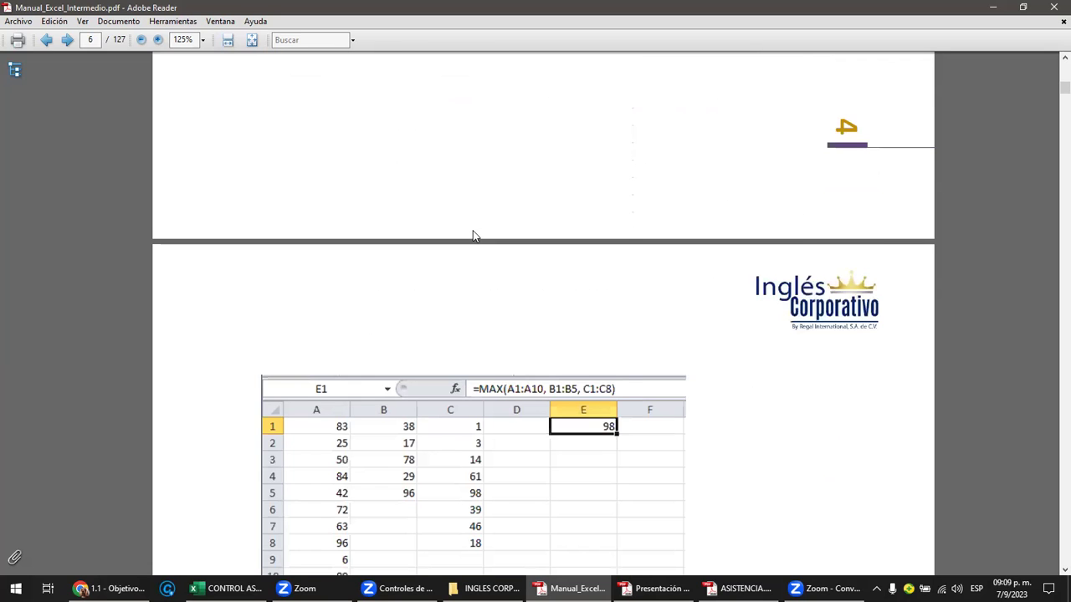
scroll(473, 236, "down", 1)
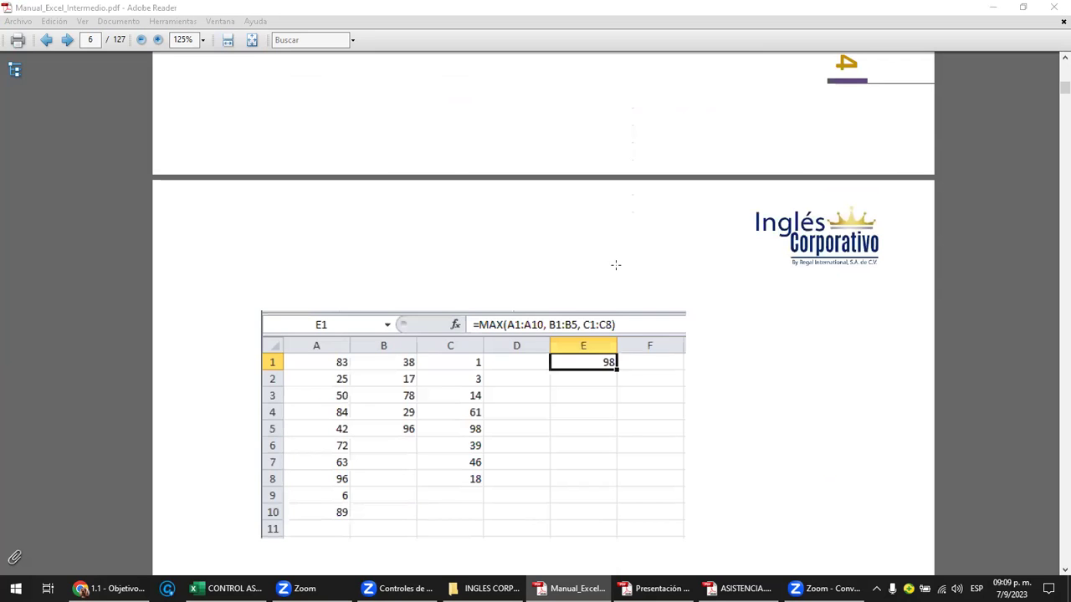
scroll(617, 265, "down", 1)
scroll(616, 262, "down", 2)
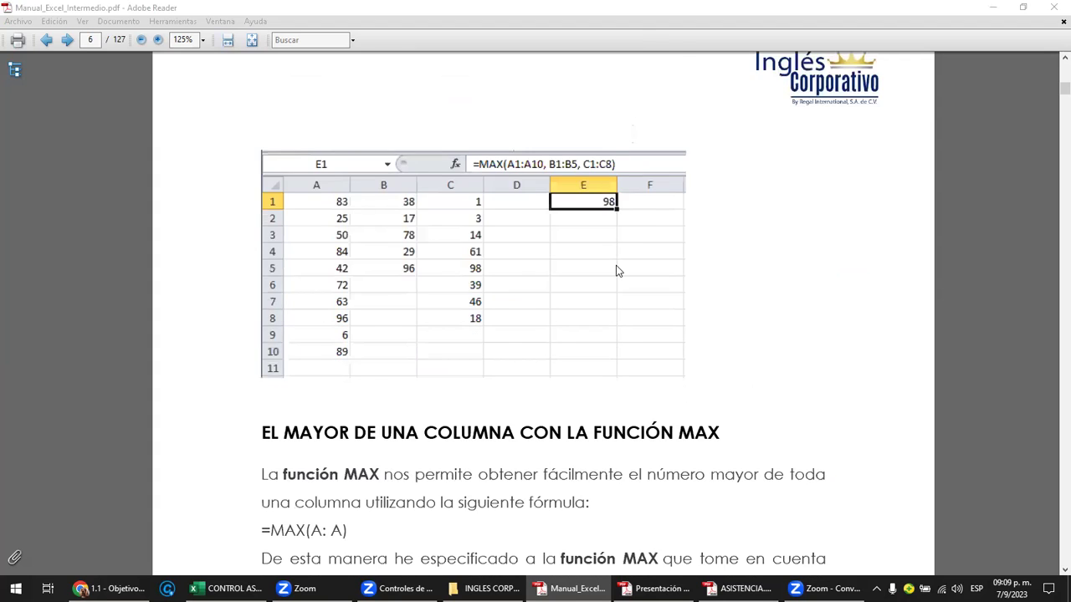
scroll(616, 270, "down", 2)
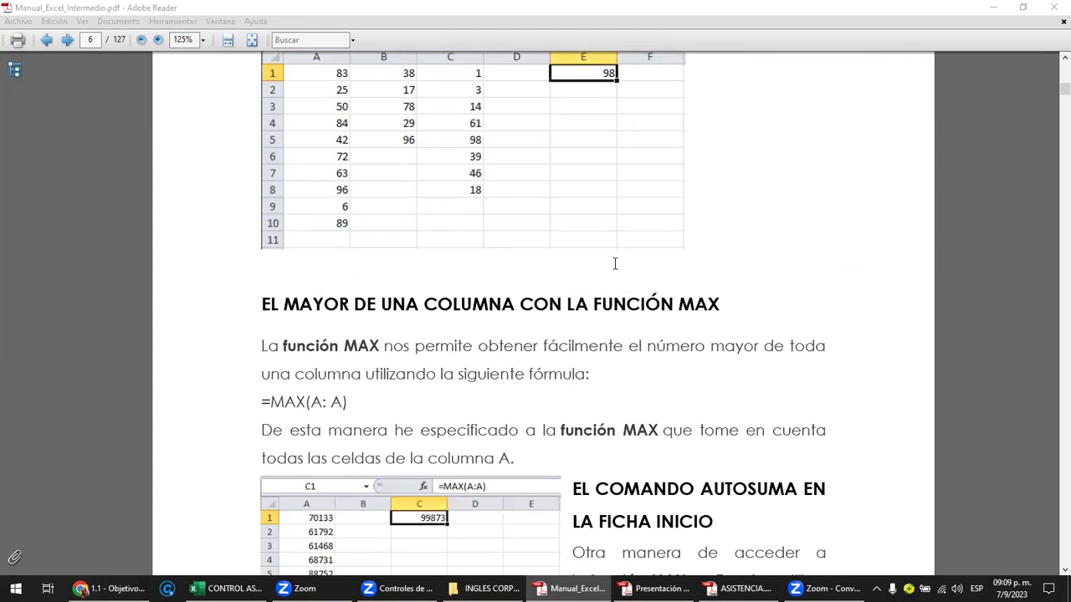
scroll(614, 263, "down", 1)
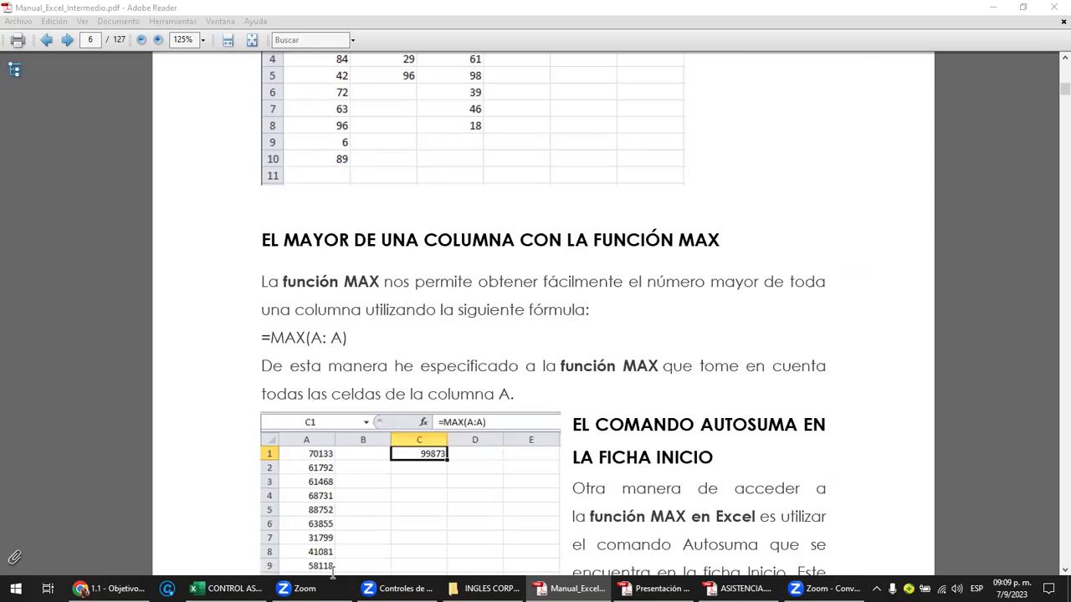
scroll(615, 263, "down", 2)
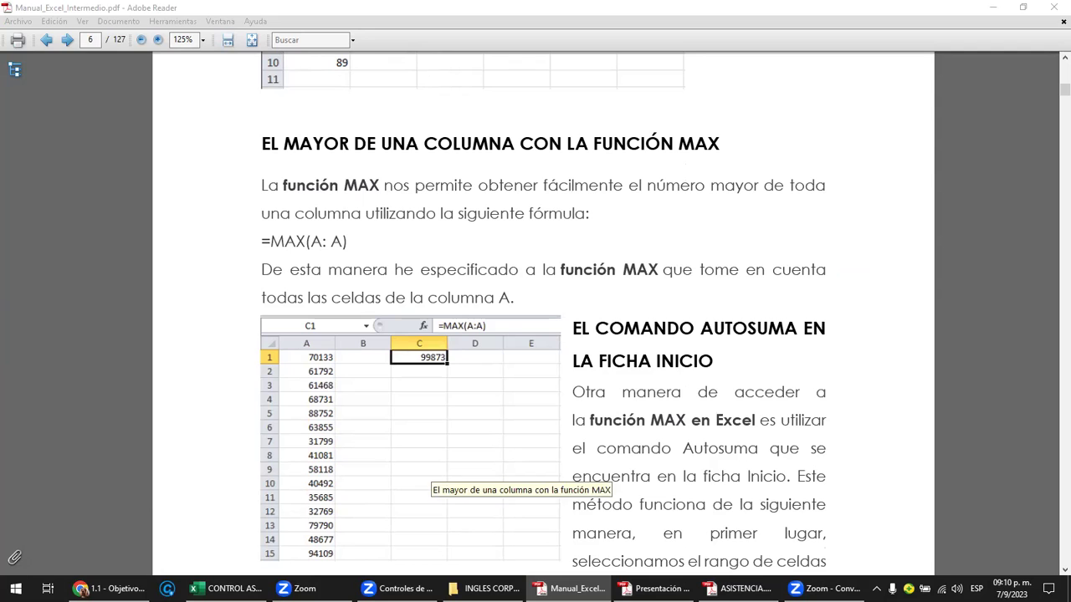
Return to the course and step through Videoconferencia #1 and the class forum to Laboratorio 1.
left_click(109, 588)
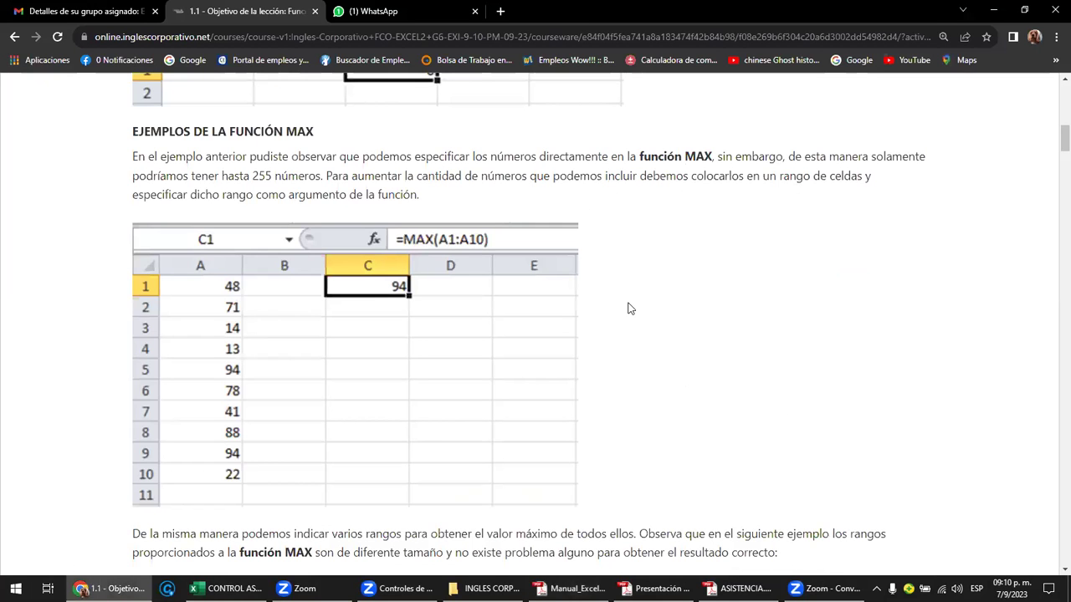
scroll(642, 303, "up", 5)
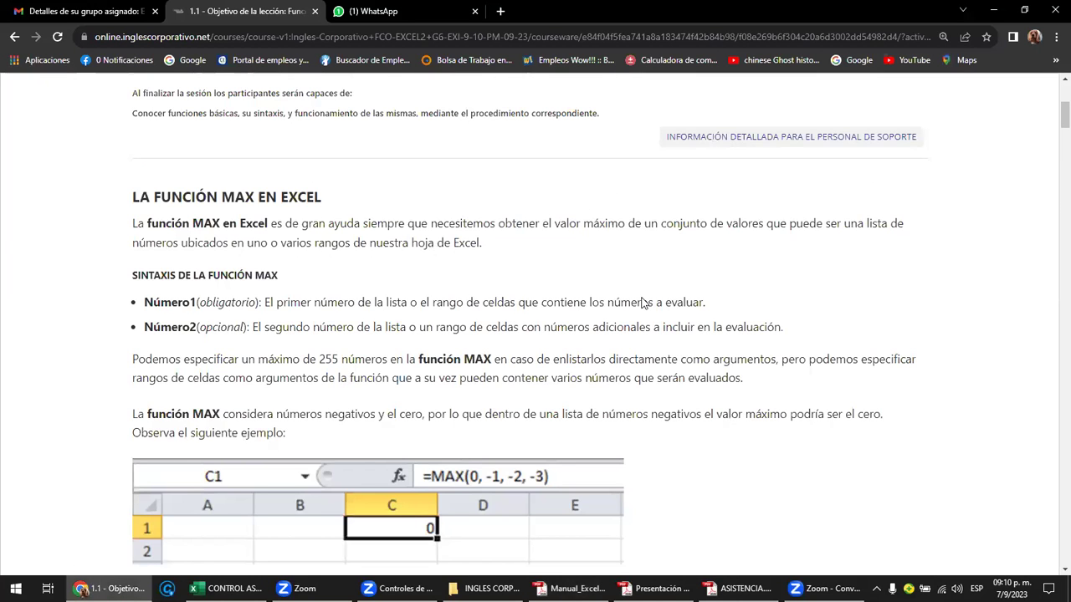
scroll(642, 302, "up", 4)
scroll(122, 180, "down", 2)
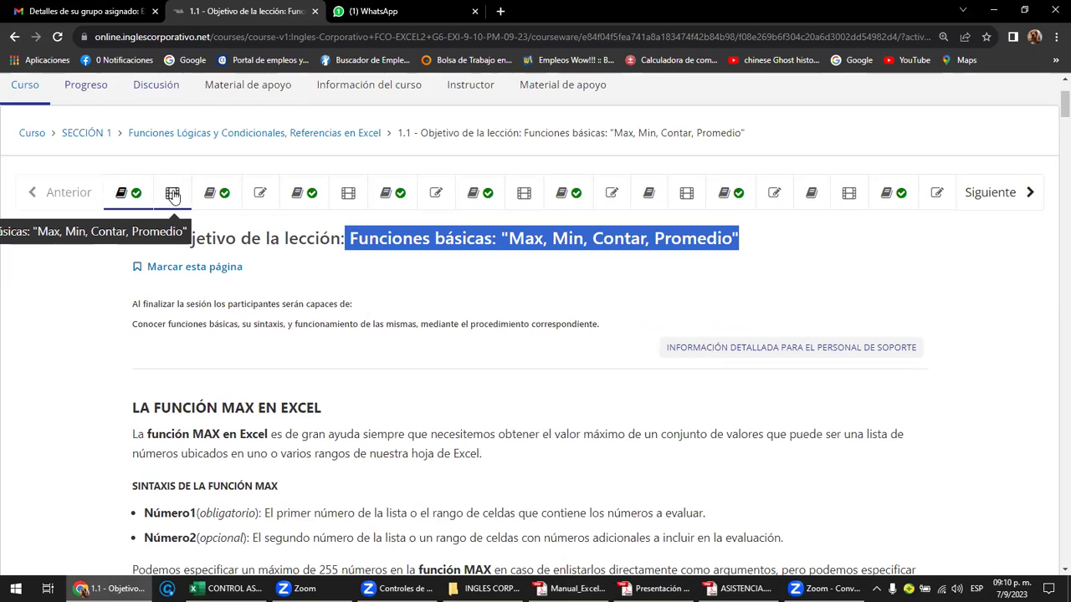
left_click(174, 195)
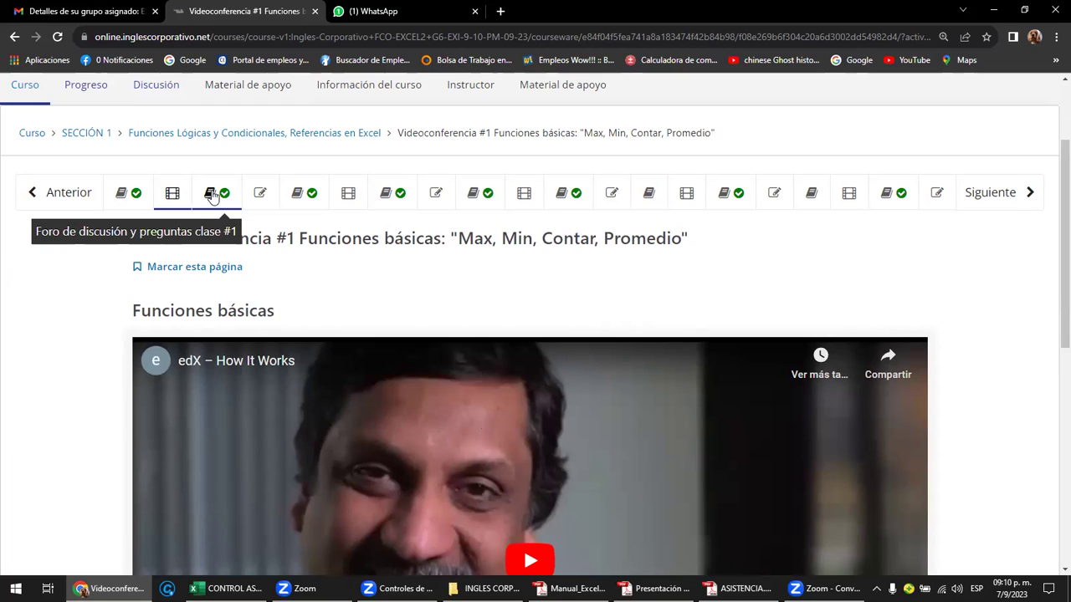
left_click(211, 195)
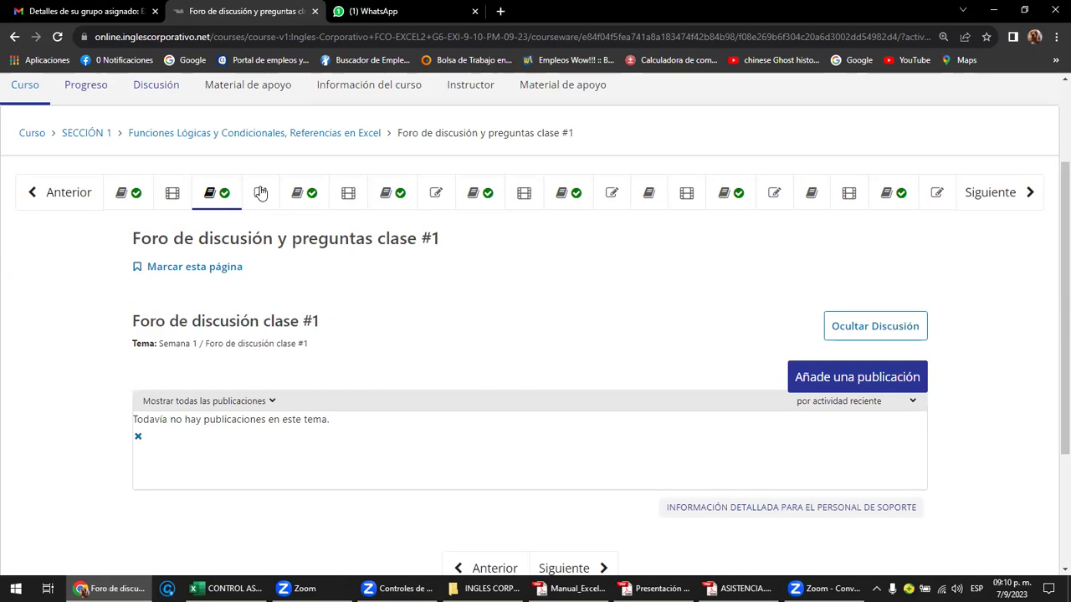
left_click(260, 193)
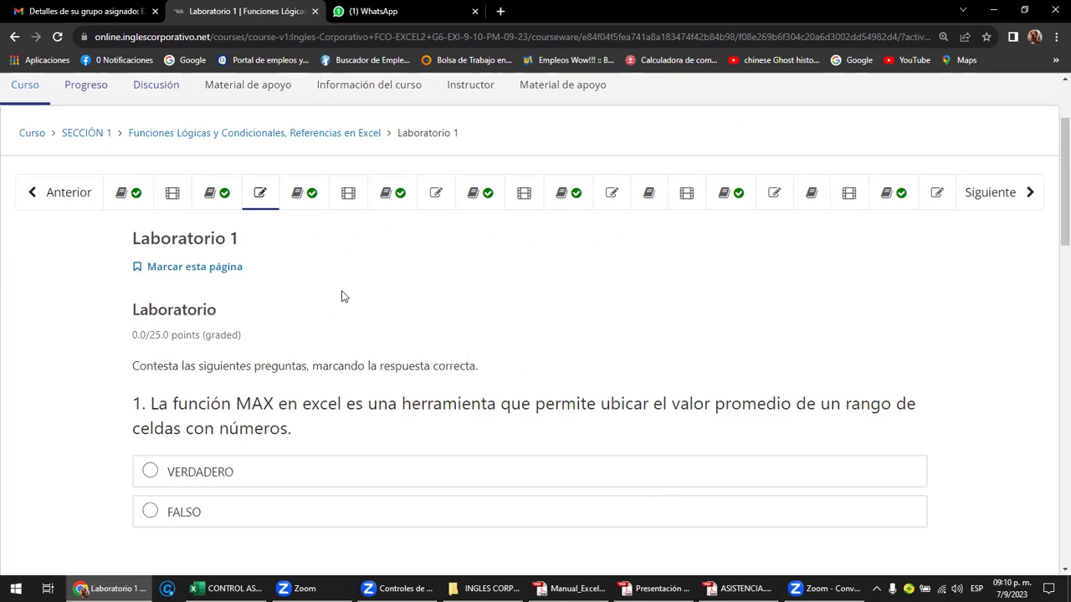
scroll(343, 297, "down", 1)
scroll(343, 296, "down", 1)
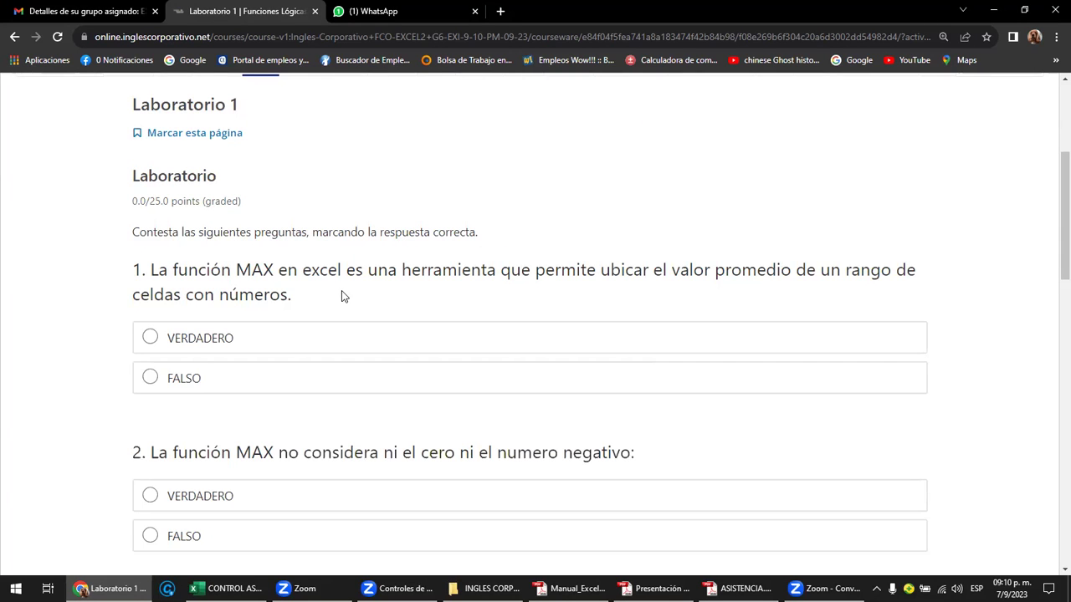
scroll(342, 296, "down", 1)
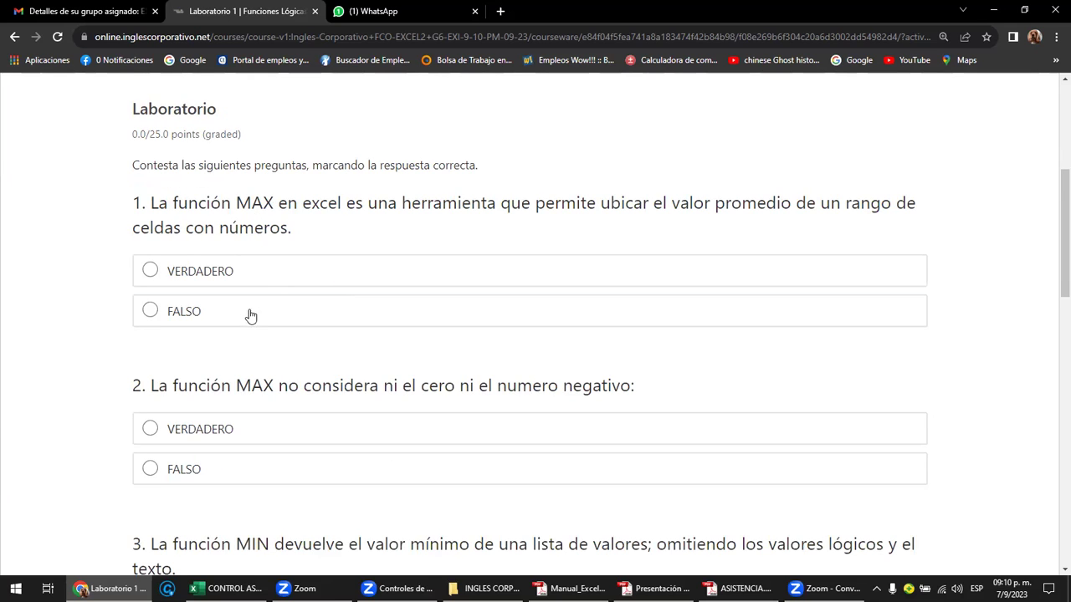
scroll(249, 305, "down", 1)
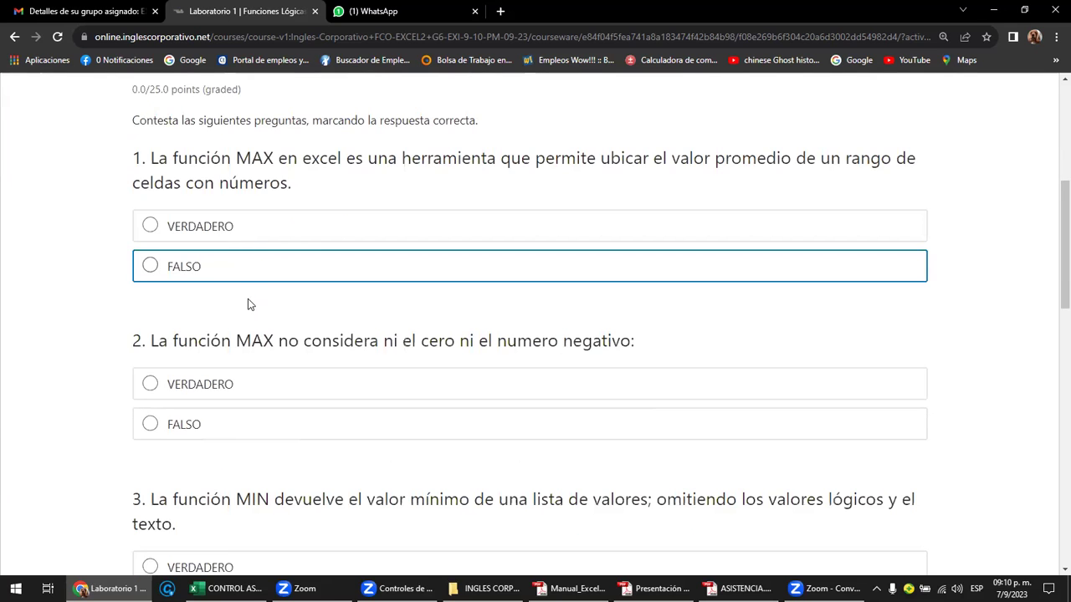
scroll(251, 305, "down", 1)
scroll(251, 305, "down", 5)
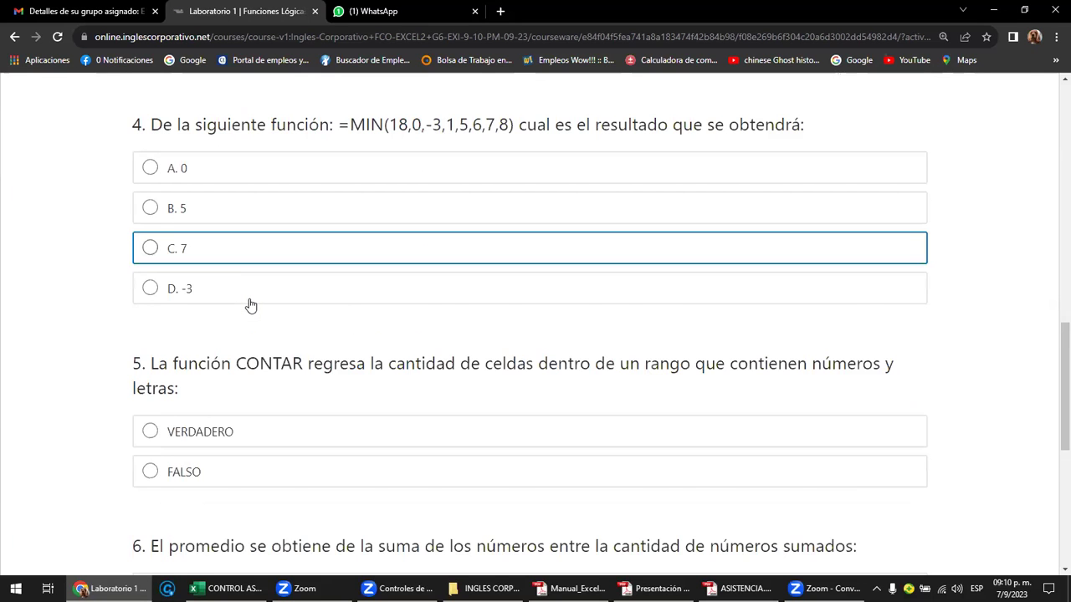
scroll(251, 305, "down", 1)
scroll(249, 301, "down", 3)
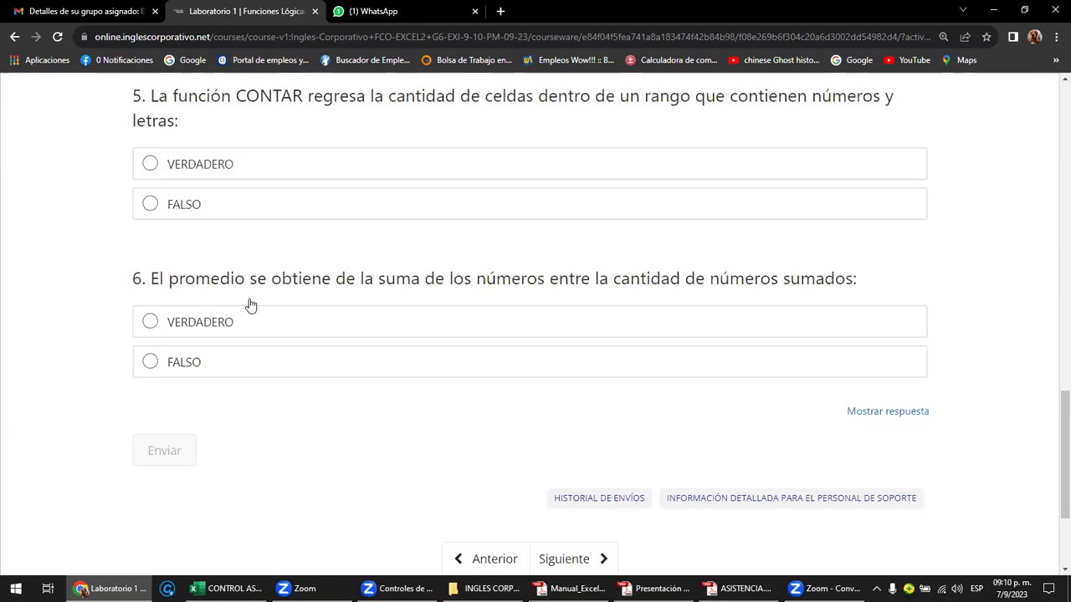
scroll(249, 303, "down", 1)
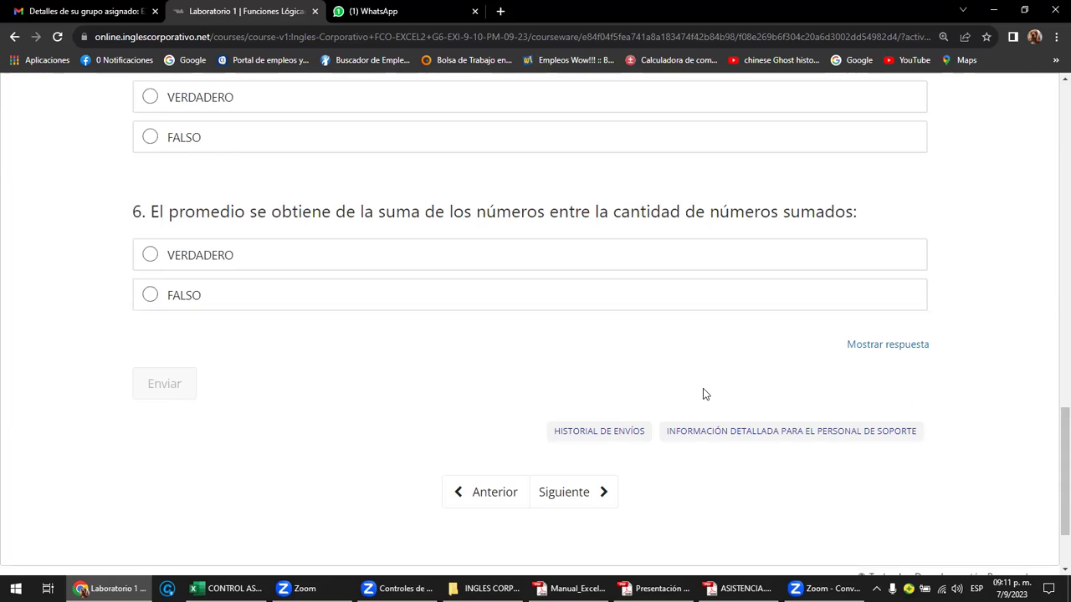
scroll(703, 393, "up", 1)
scroll(703, 393, "up", 3)
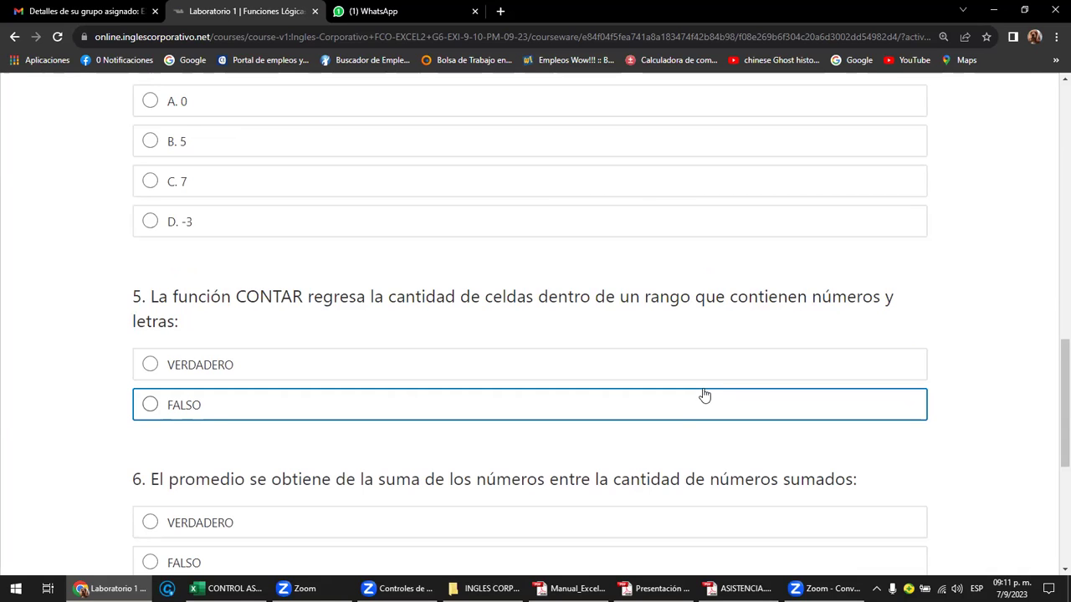
scroll(704, 394, "up", 4)
scroll(705, 395, "up", 8)
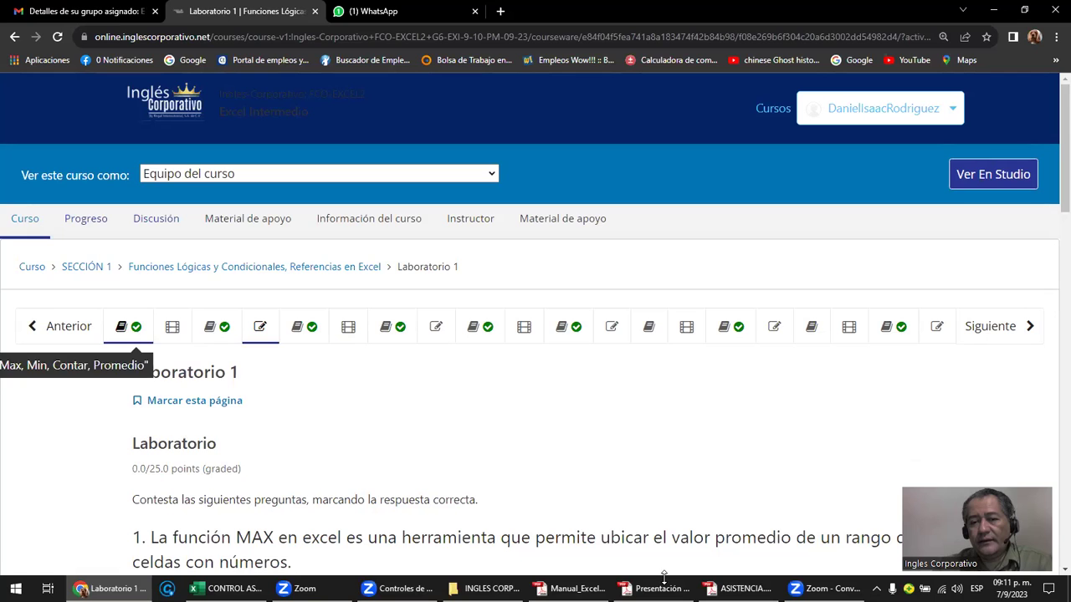
left_click(569, 588)
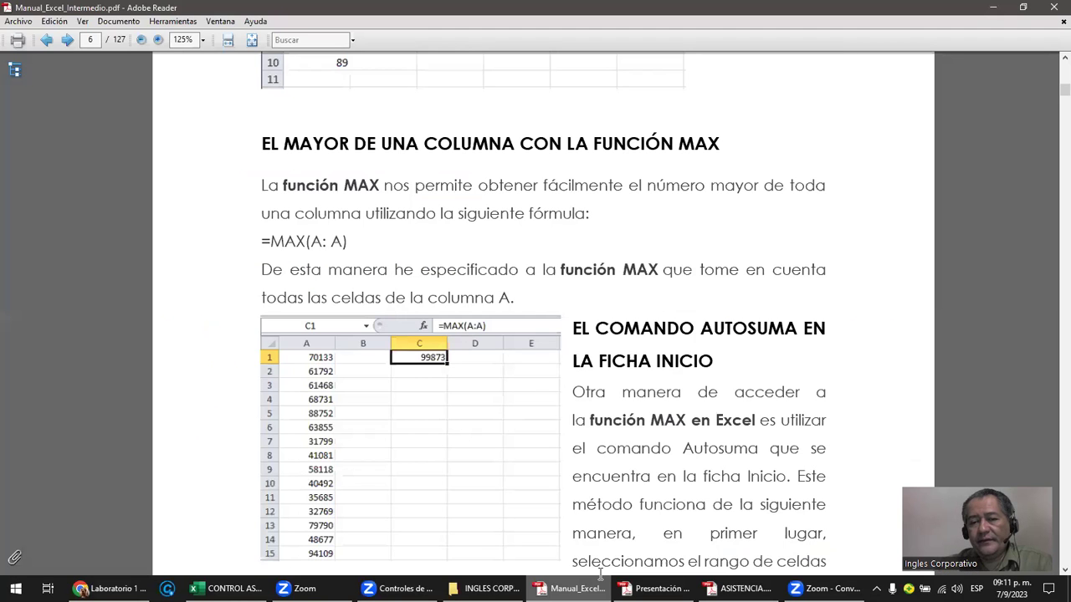
key("alt+Tab")
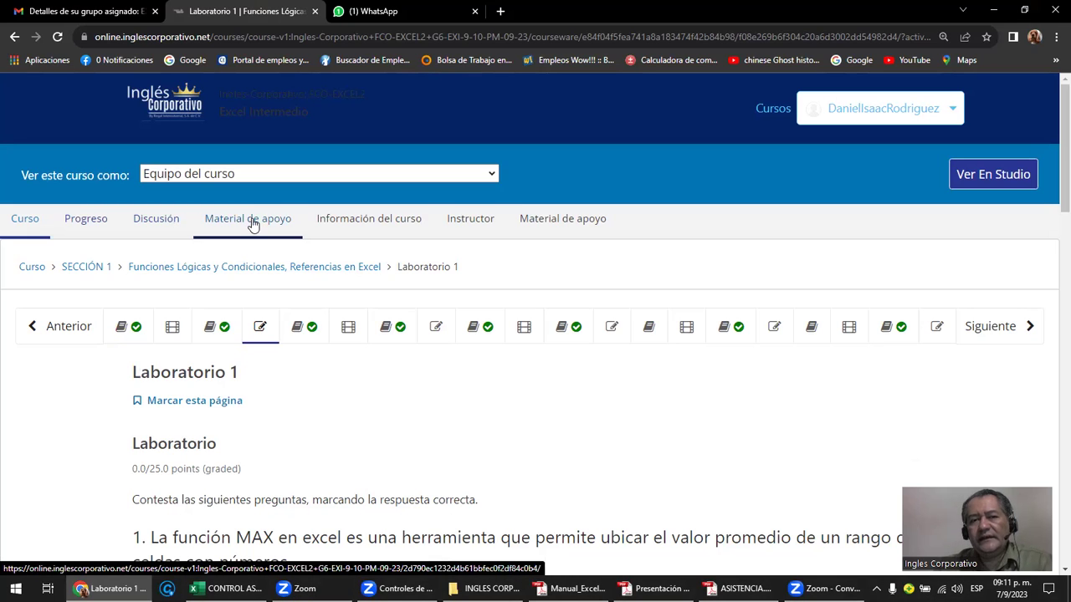
Open the Material de apoyo page and start the Funciones básicas video.
left_click(253, 222)
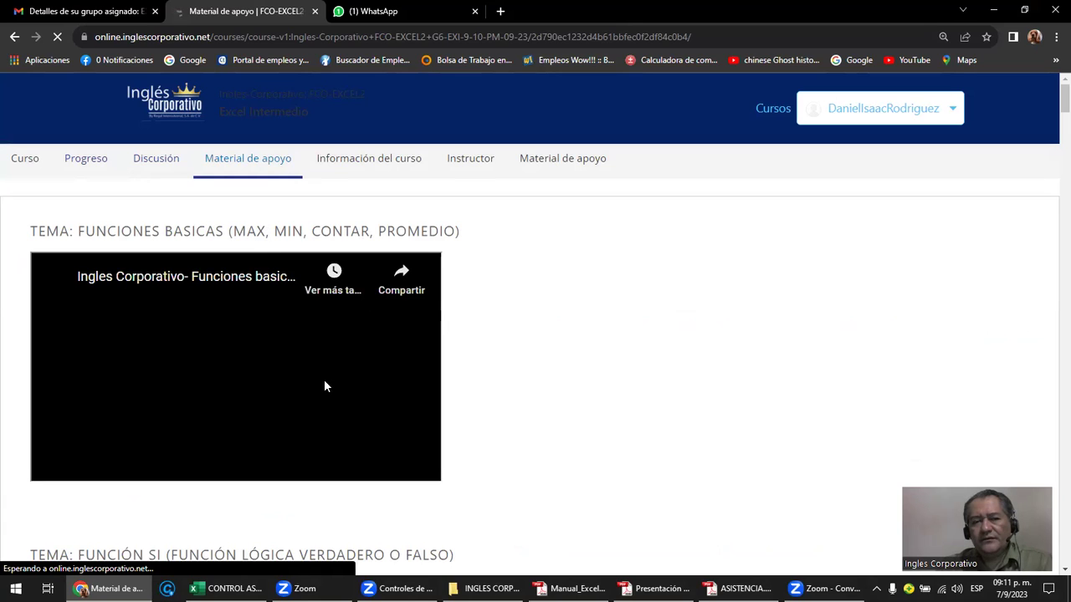
scroll(284, 360, "down", 1)
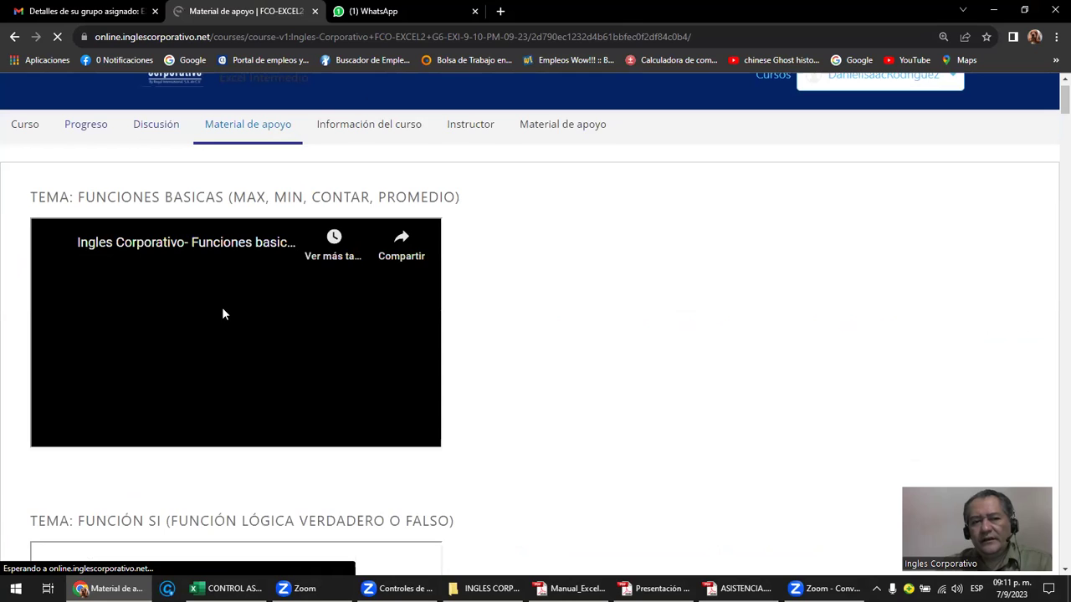
scroll(222, 313, "down", 1)
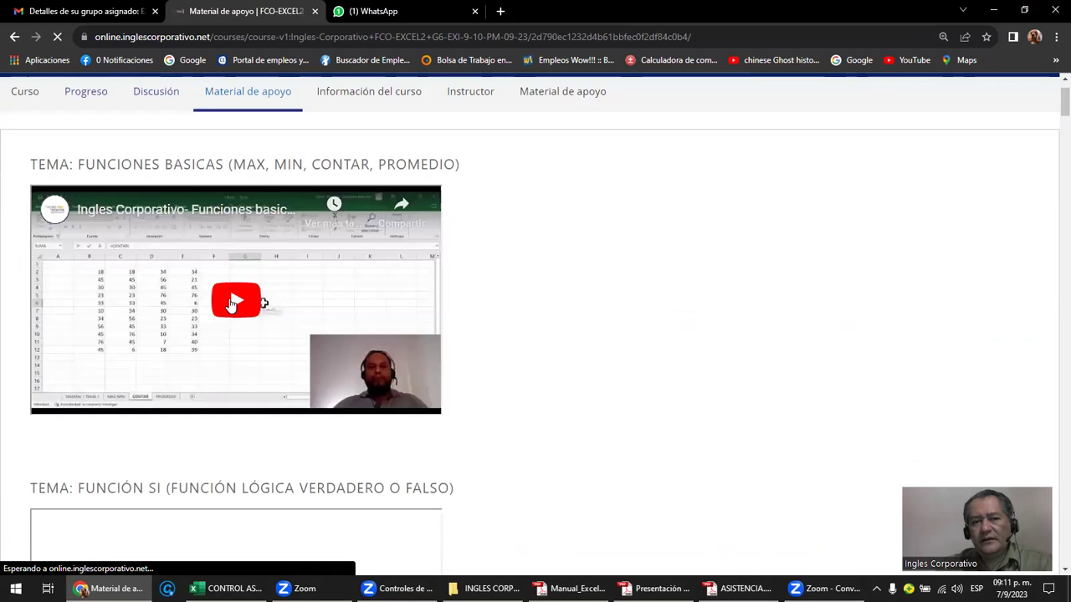
left_click(236, 301)
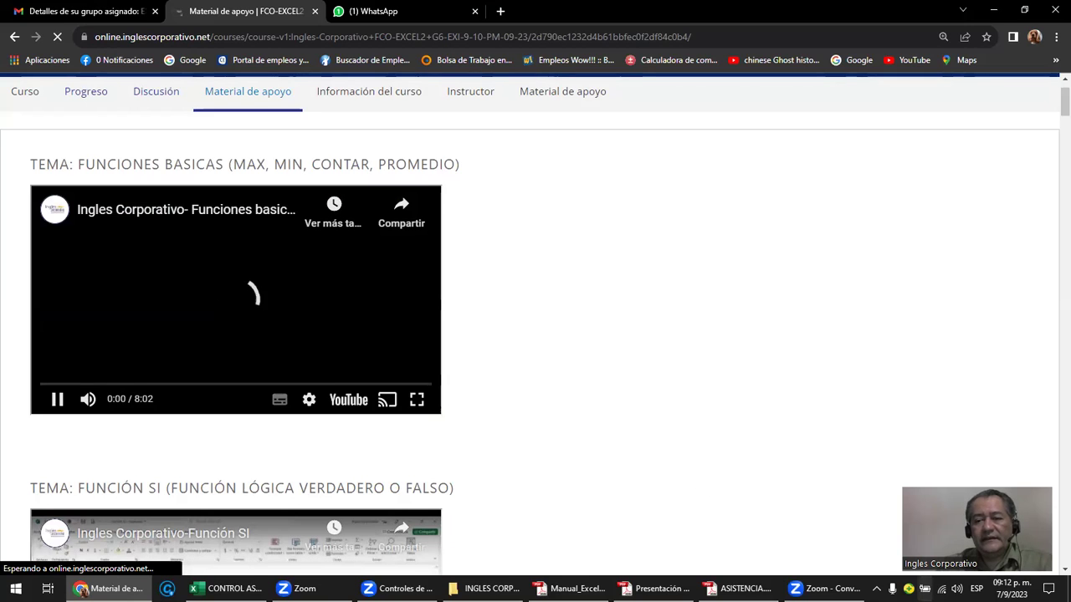
Skip the video ahead and pause it at 2:22.
left_click(875, 588)
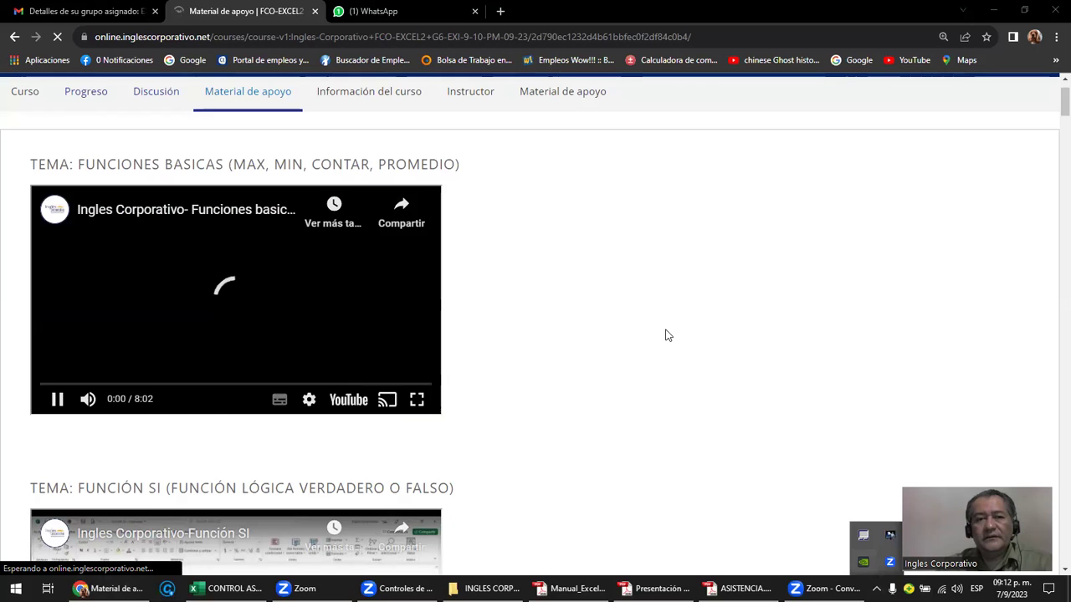
left_click(193, 303)
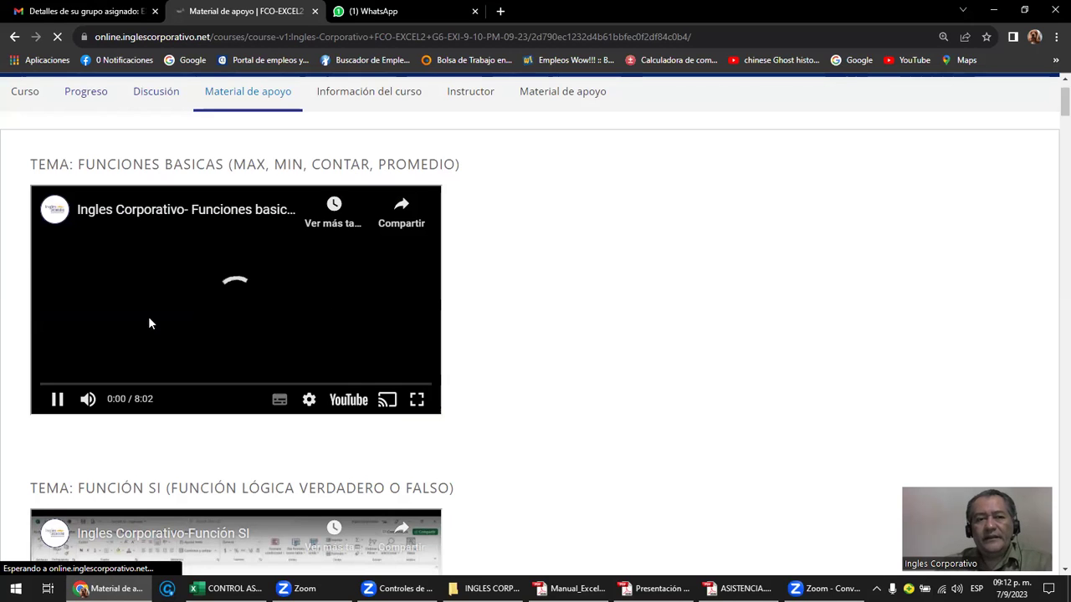
left_click(87, 384)
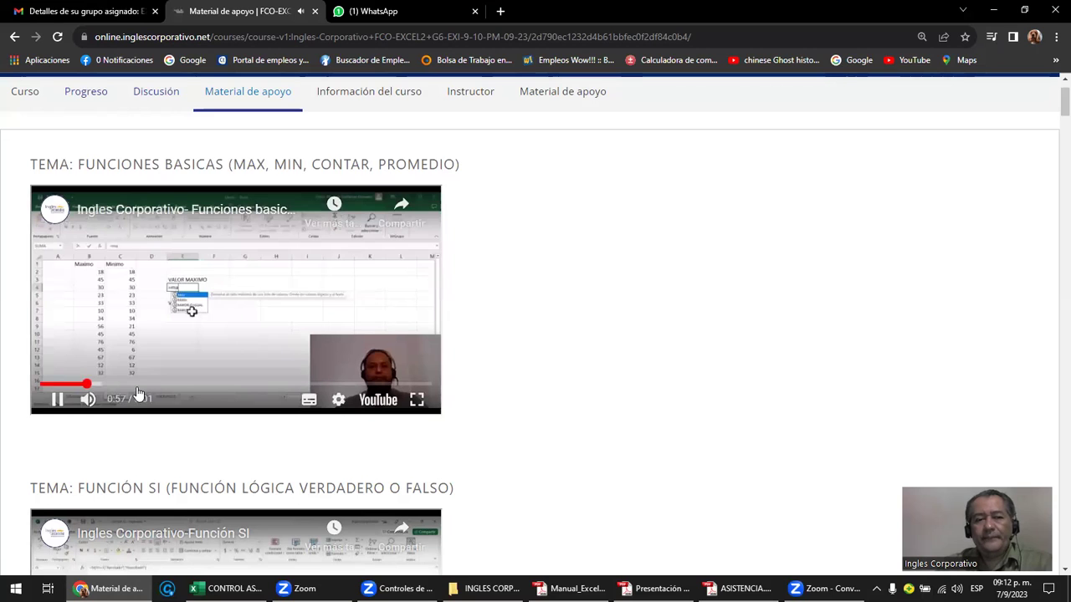
left_click(59, 399)
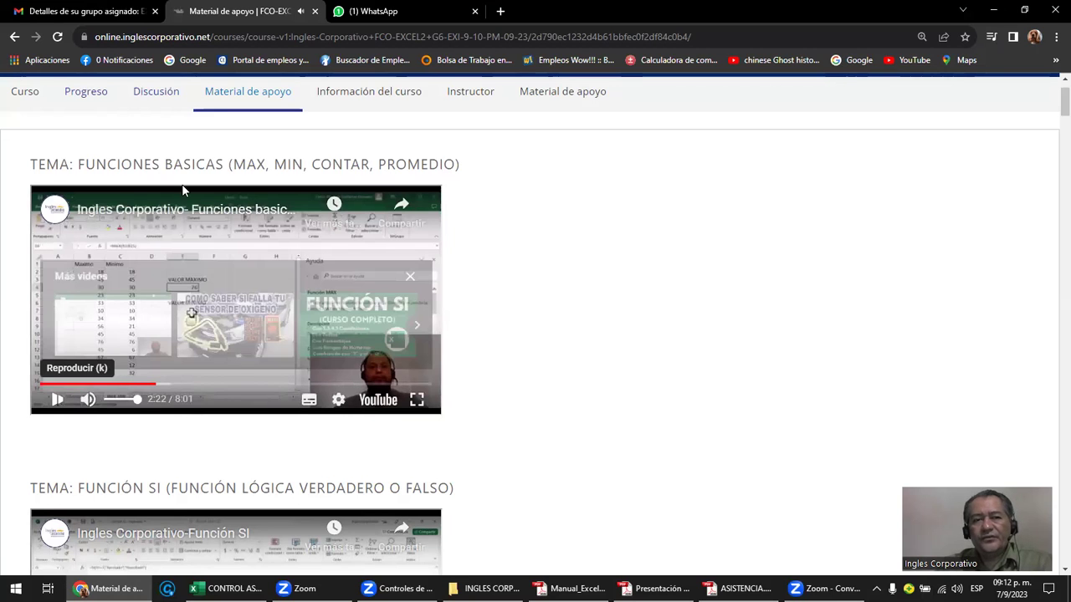
scroll(192, 214, "up", 1)
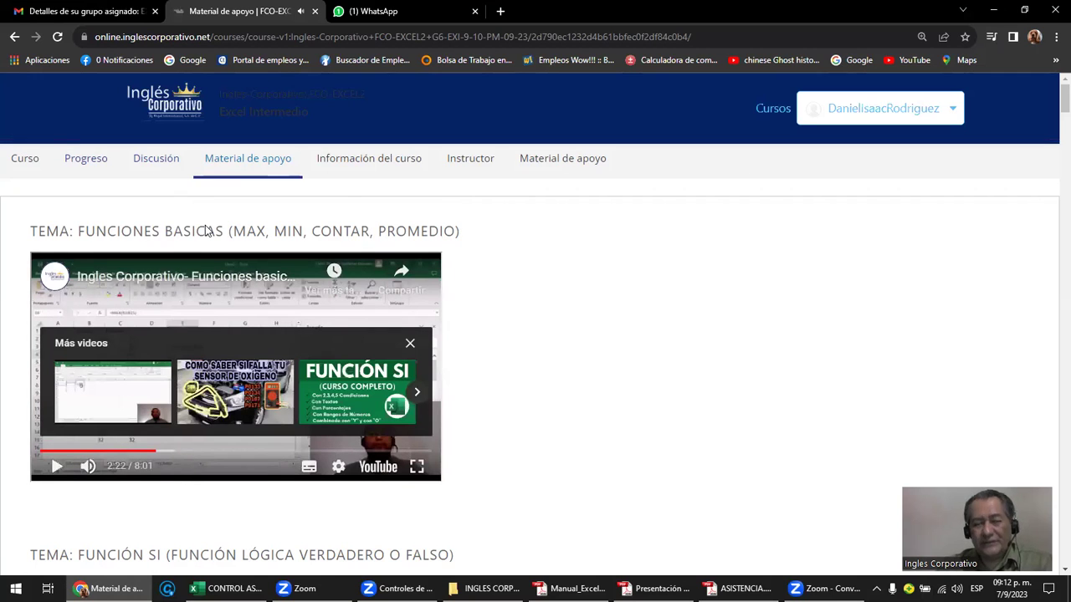
scroll(214, 229, "down", 2)
scroll(206, 232, "down", 4)
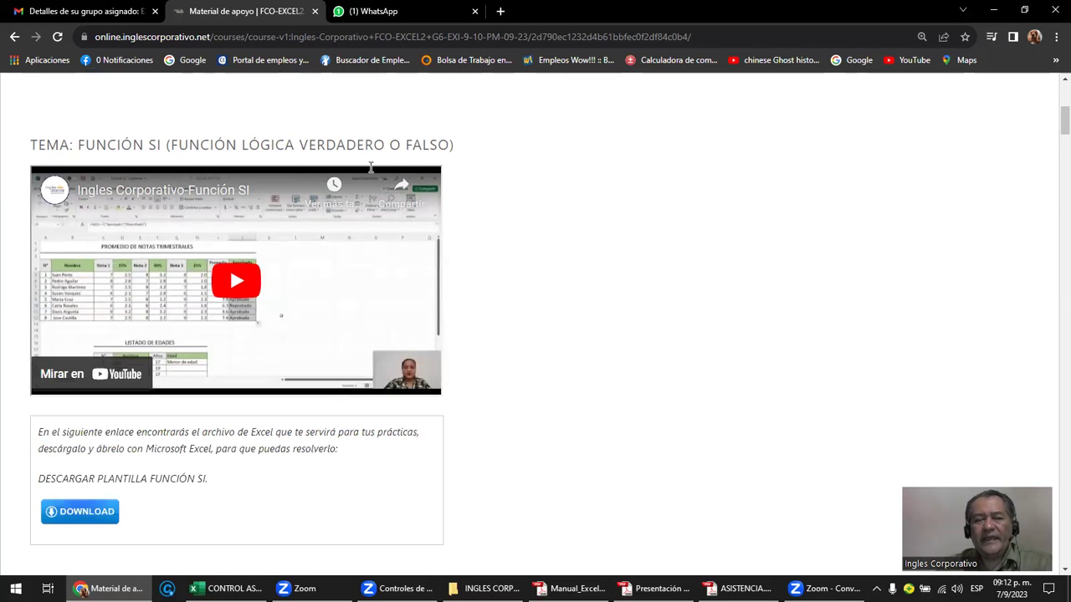
scroll(365, 161, "down", 4)
scroll(194, 220, "down", 1)
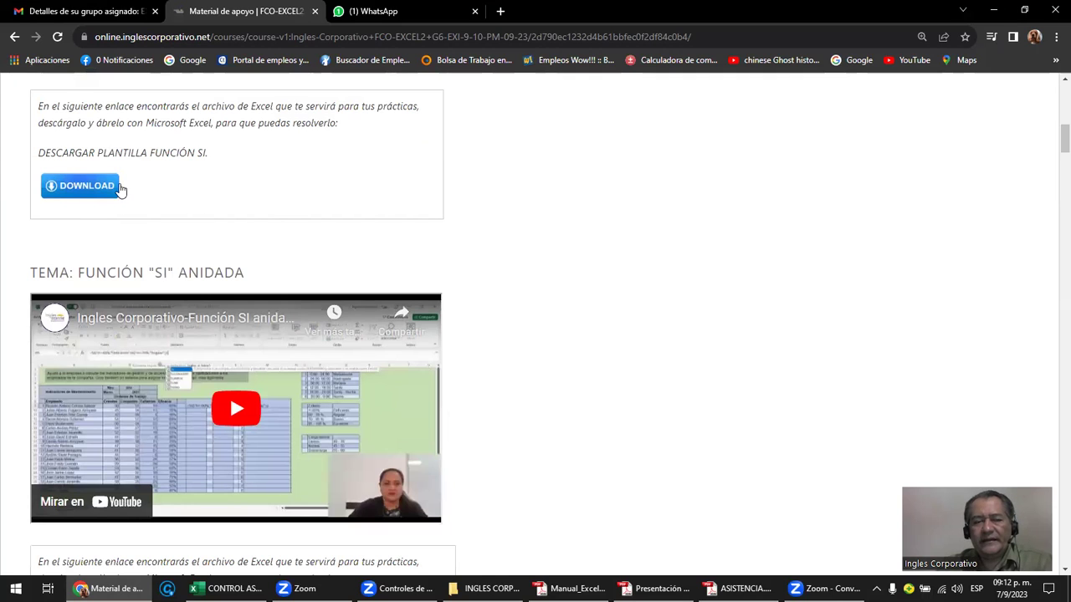
scroll(118, 191, "down", 1)
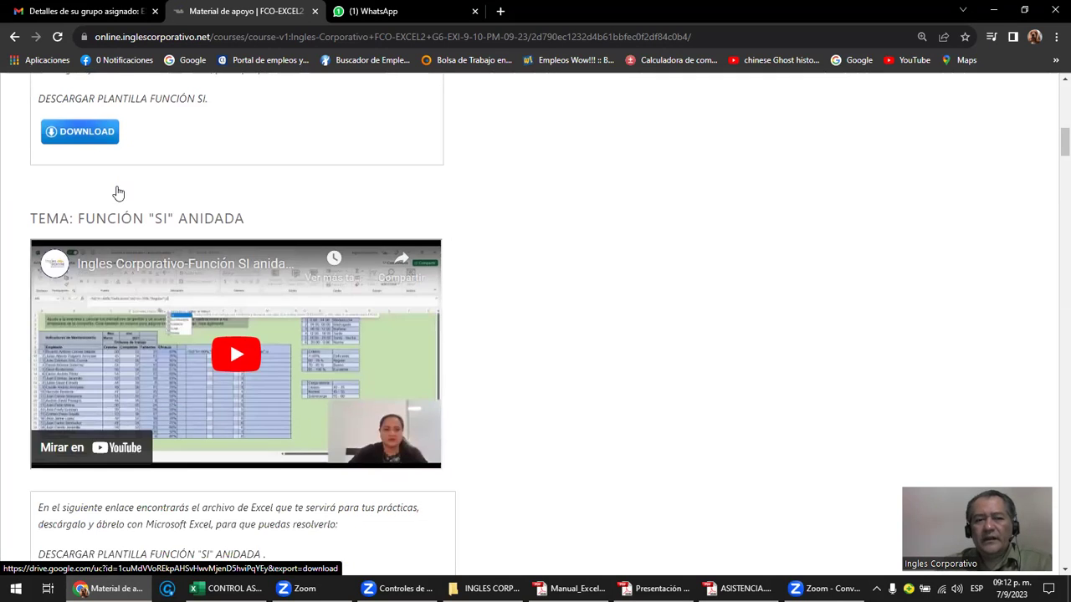
scroll(118, 192, "down", 3)
scroll(118, 192, "down", 5)
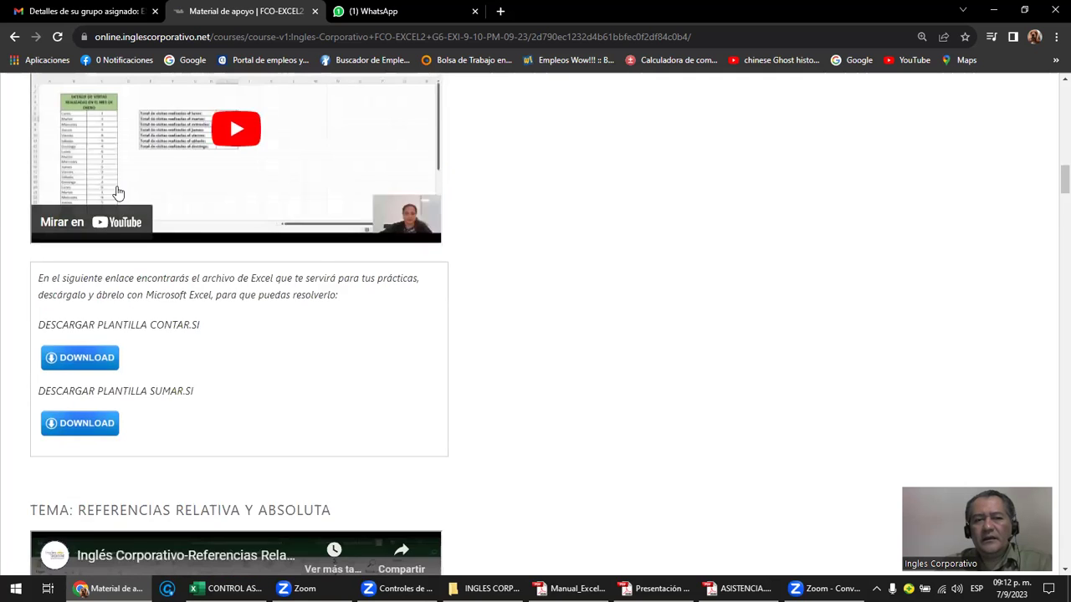
scroll(118, 192, "down", 5)
scroll(118, 191, "down", 4)
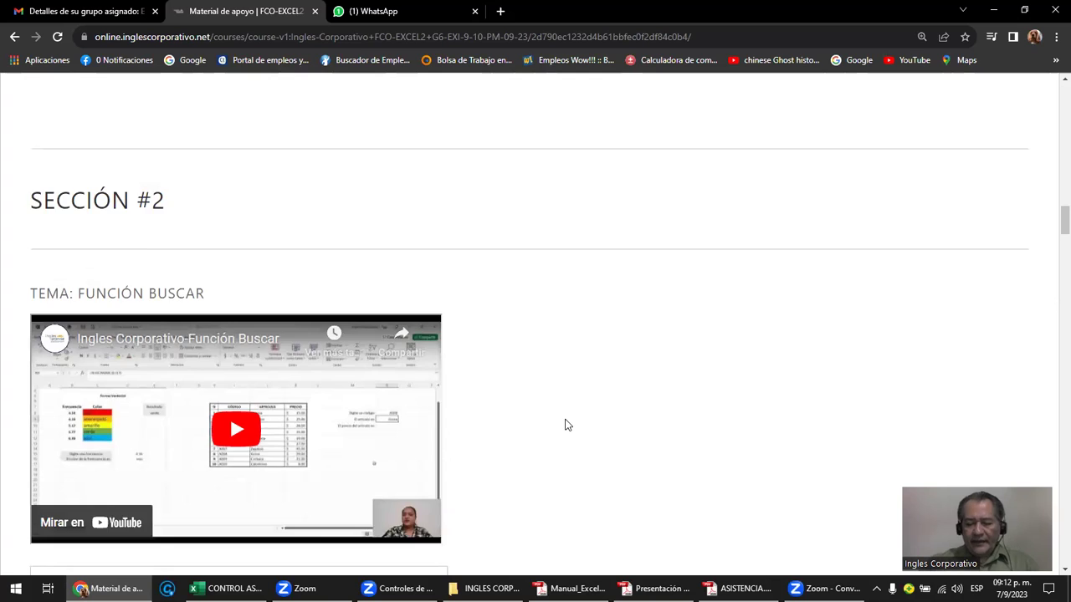
scroll(566, 425, "down", 2)
scroll(566, 425, "up", 10)
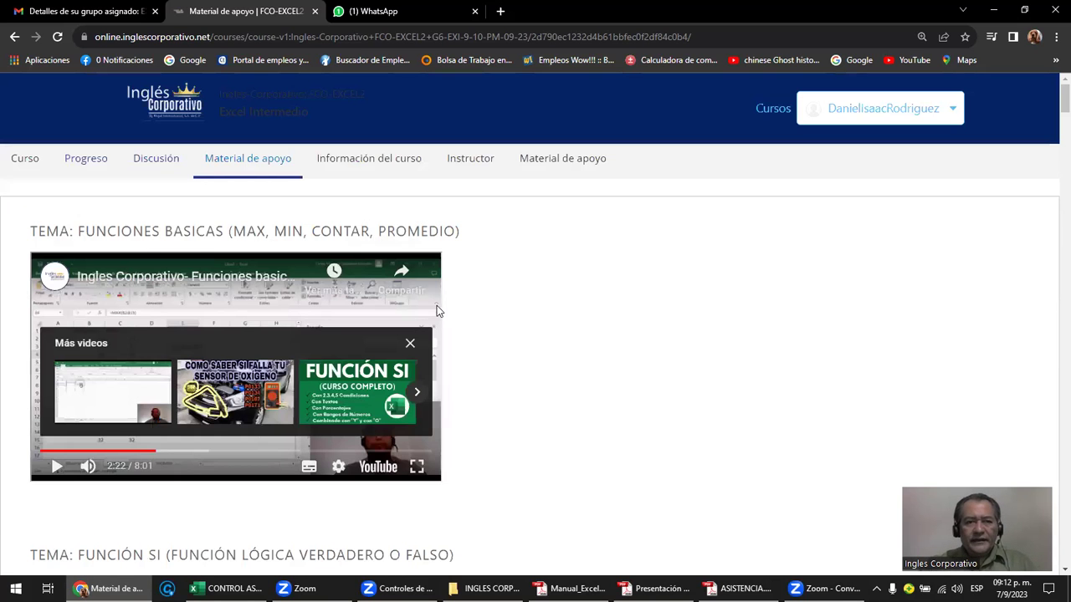
Open the 127-page Excel Intermedio textbook viewer, then switch to the Progreso page.
left_click(577, 164)
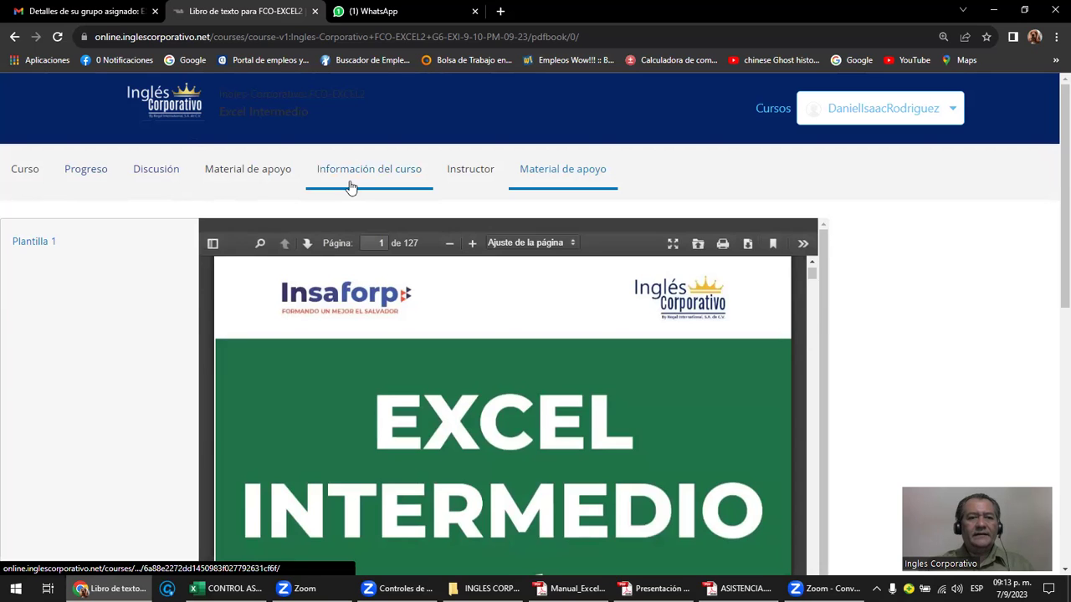
left_click(103, 178)
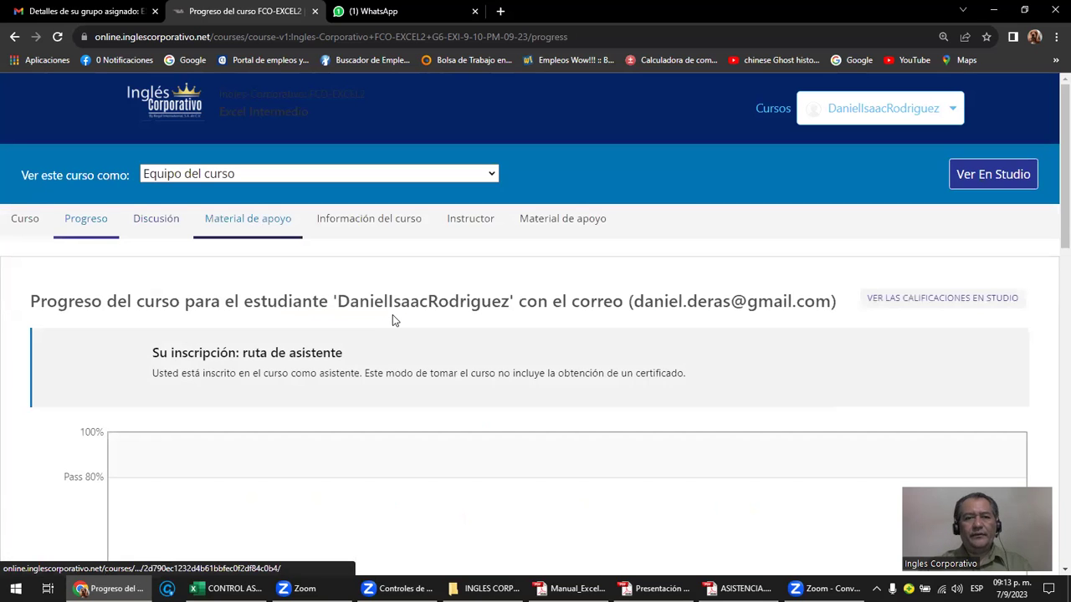
Review the Progreso grade chart and 0% section scores, then open Información del curso.
scroll(392, 315, "down", 2)
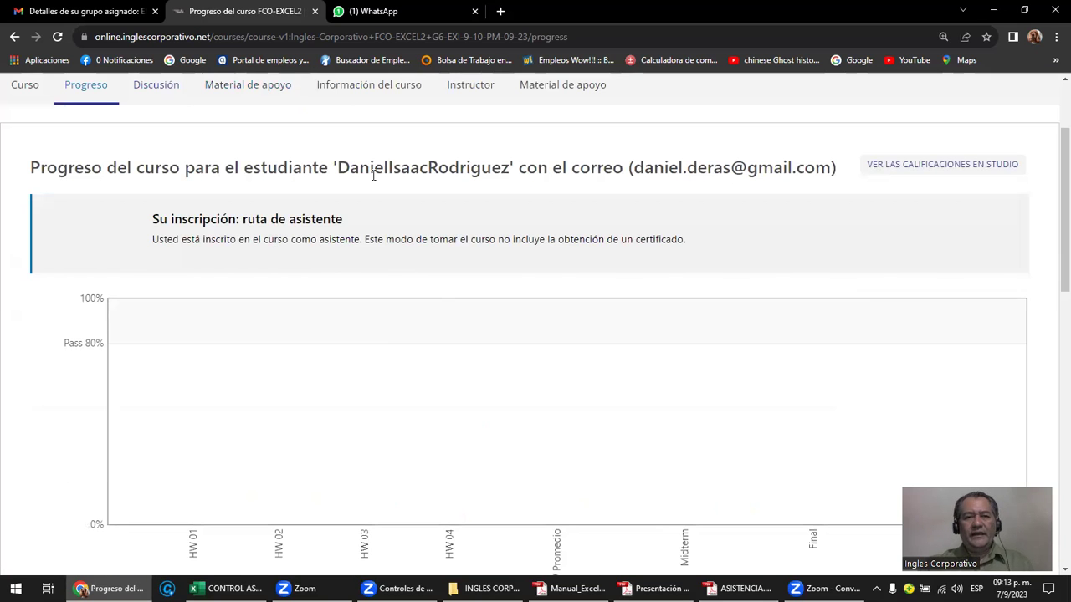
scroll(425, 332, "down", 1)
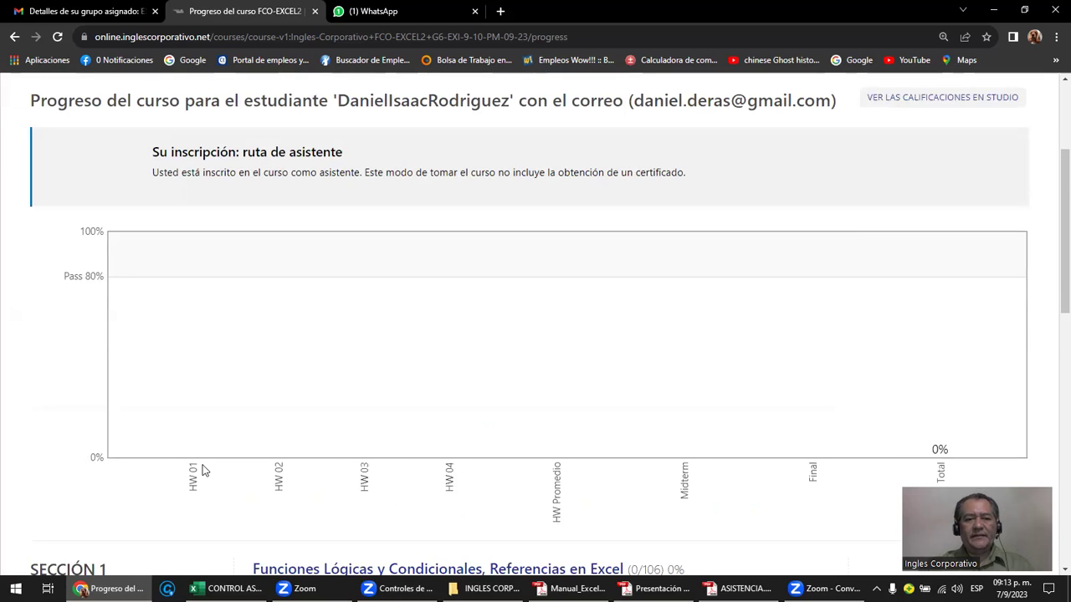
scroll(209, 465, "down", 2)
scroll(360, 400, "down", 1)
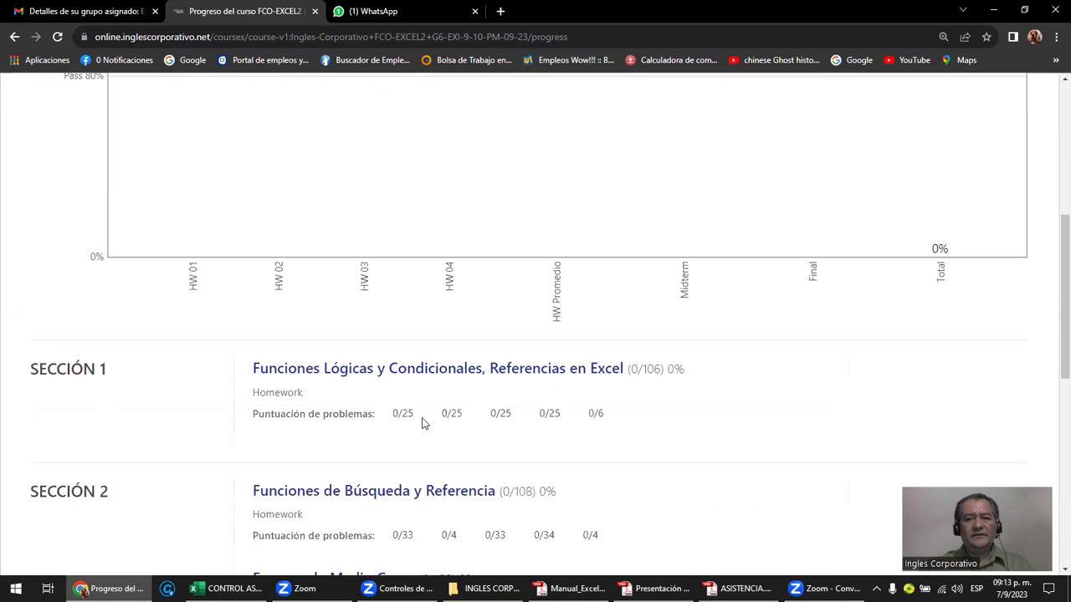
scroll(576, 412, "down", 4)
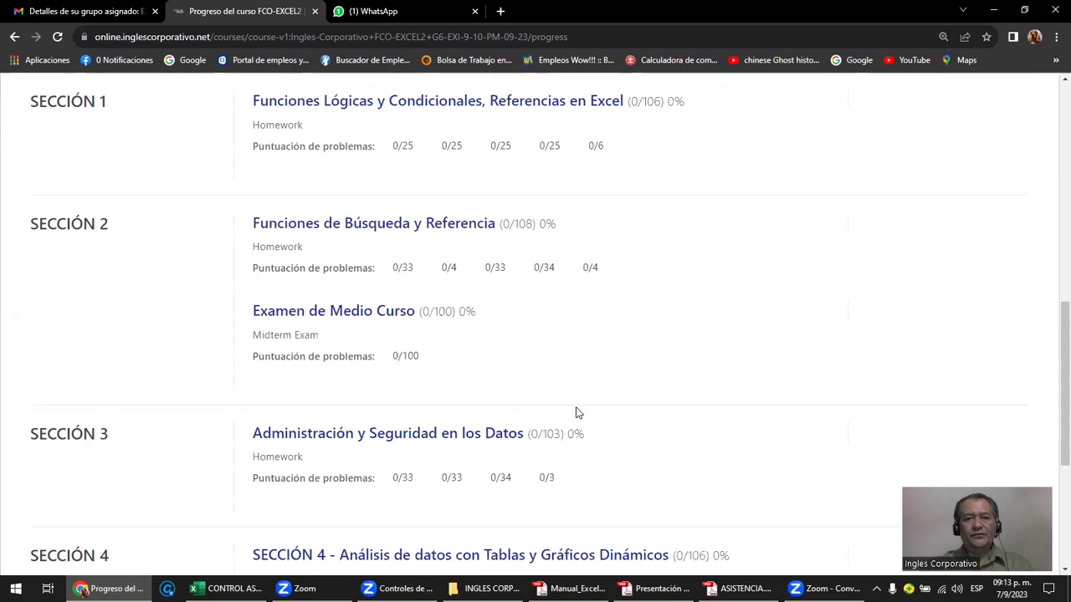
scroll(575, 412, "up", 2)
scroll(575, 412, "up", 4)
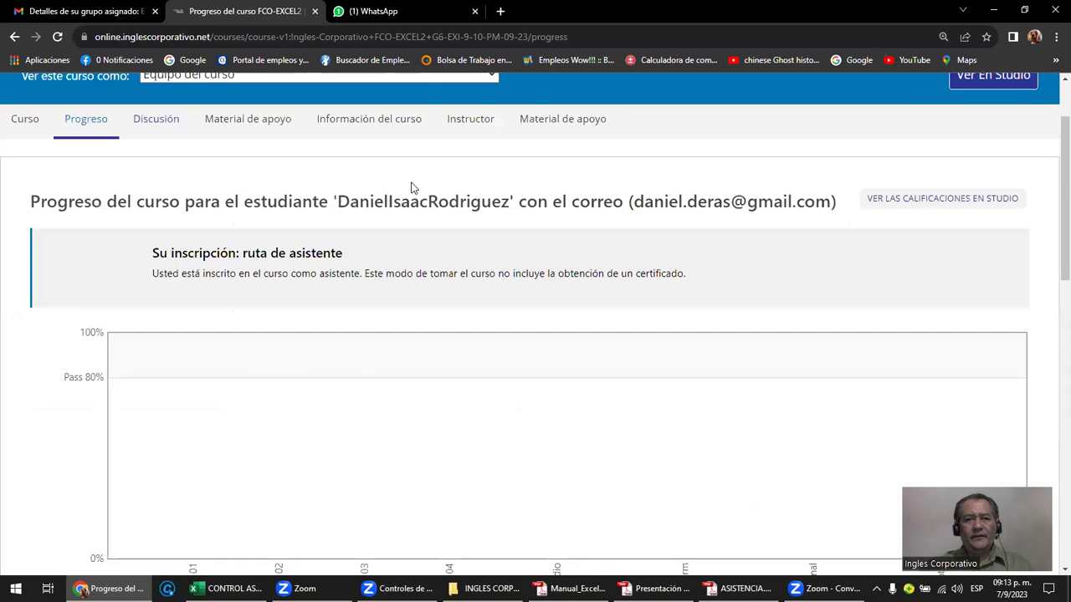
scroll(410, 187, "up", 1)
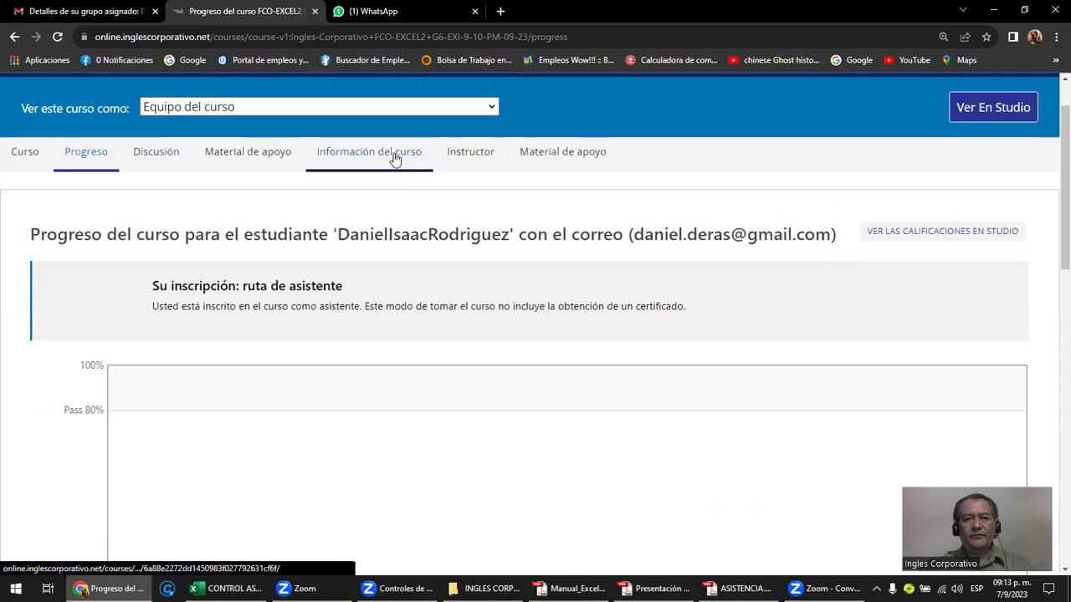
left_click(395, 160)
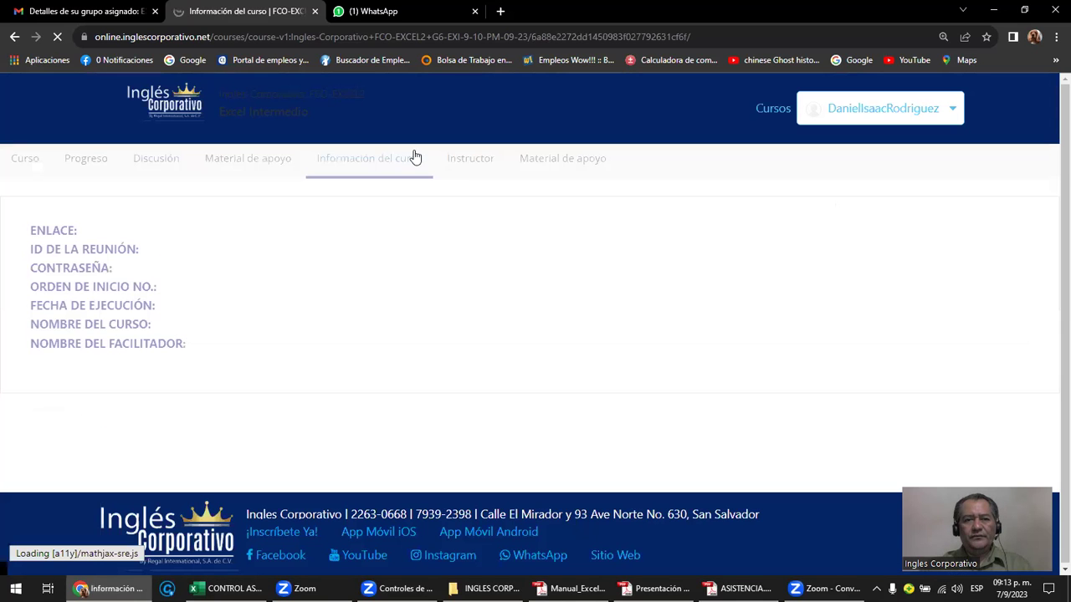
Open the Instructor dashboard, review the 22-enrollee course info, and select Administrador de Estudiantes.
left_click(468, 163)
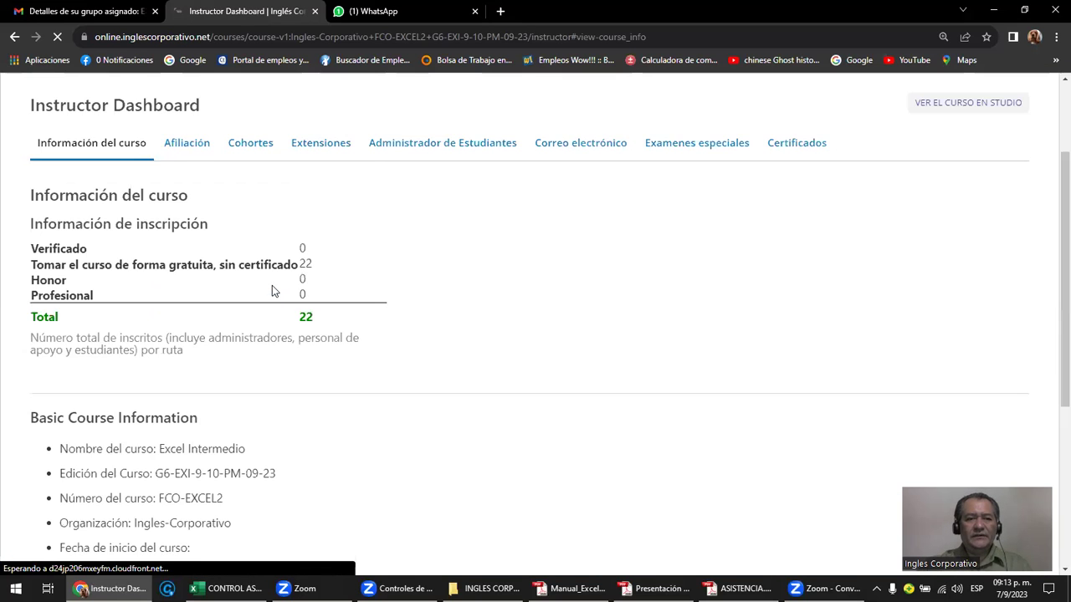
scroll(272, 291, "down", 4)
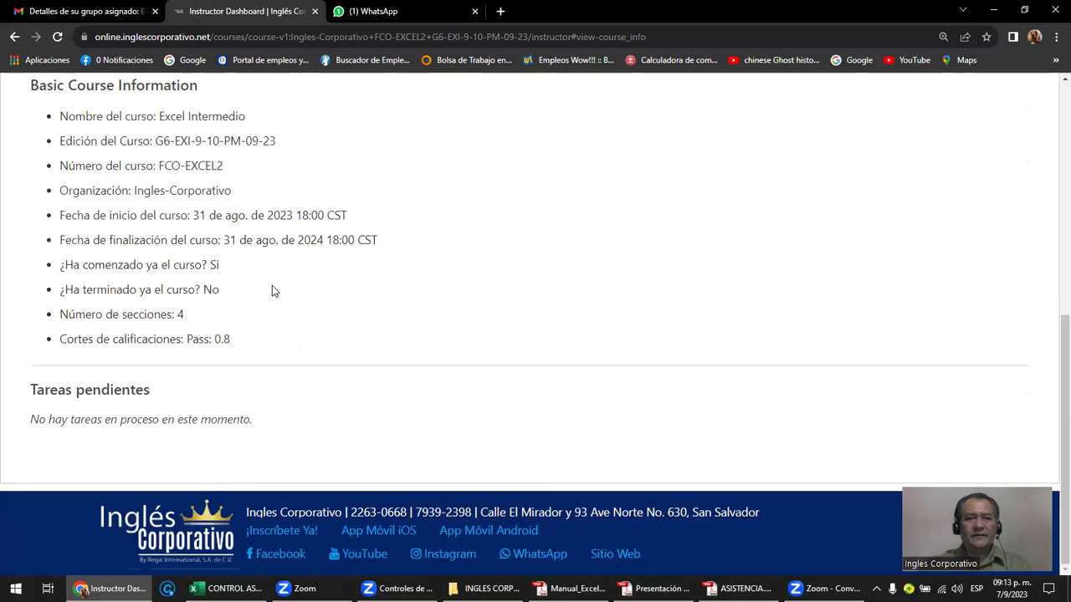
scroll(272, 290, "up", 5)
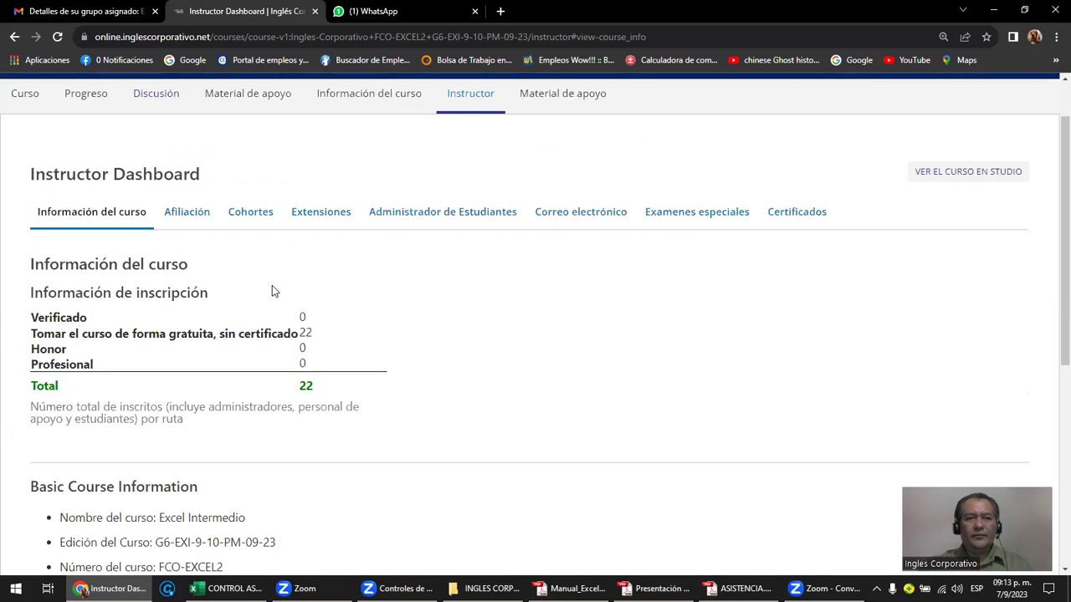
left_click(458, 212)
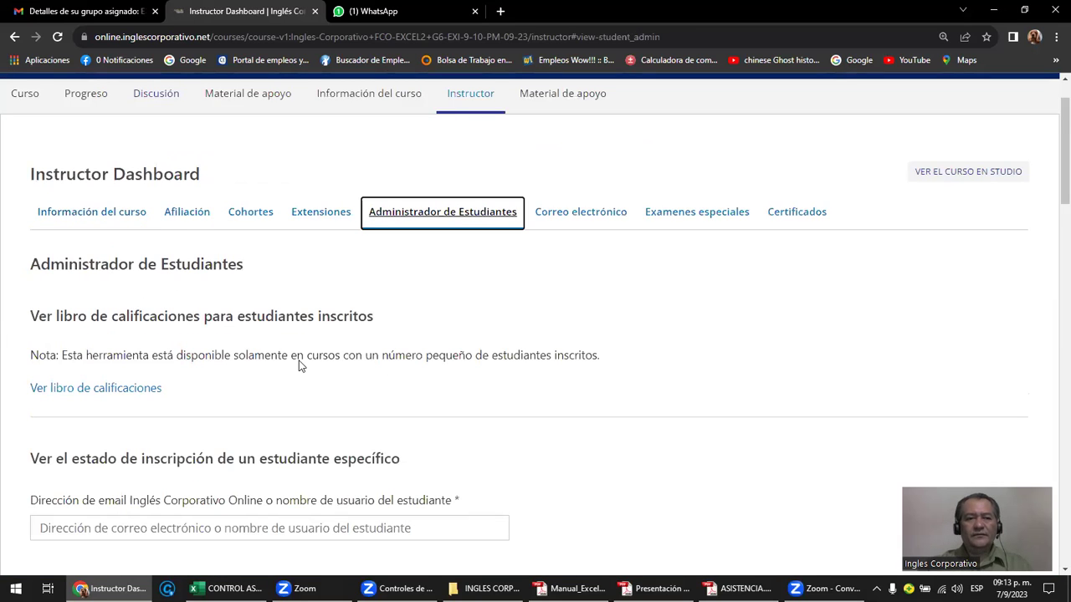
Scroll the gradebook showing every student at 0 for HW 01–04, Midterm and Final, then return to Curso.
left_click(128, 396)
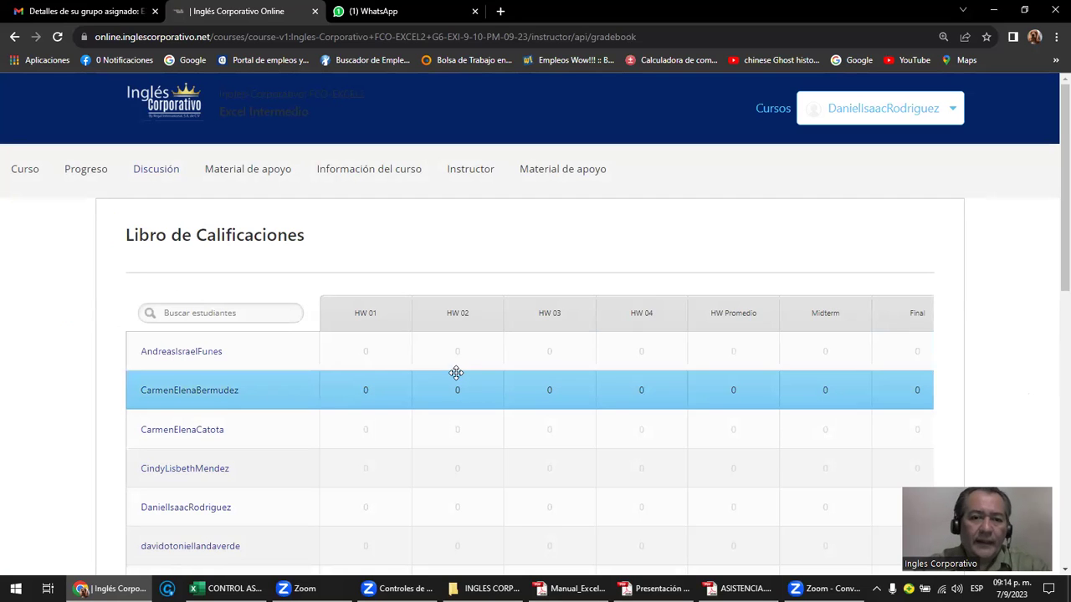
mouse_move(455, 373)
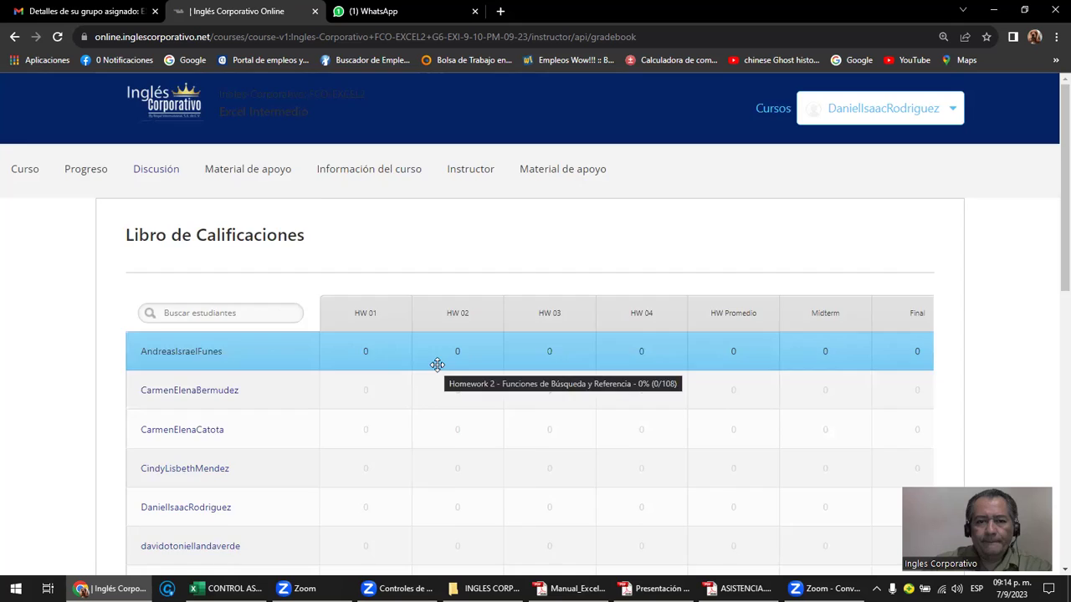
scroll(437, 364, "down", 3)
scroll(436, 365, "down", 3)
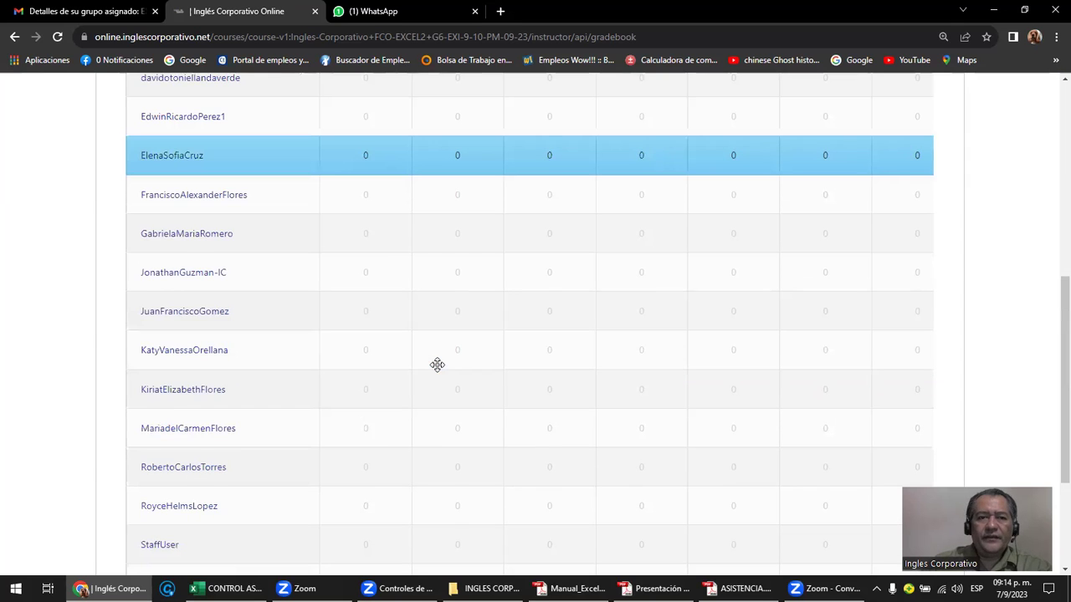
scroll(437, 365, "up", 6)
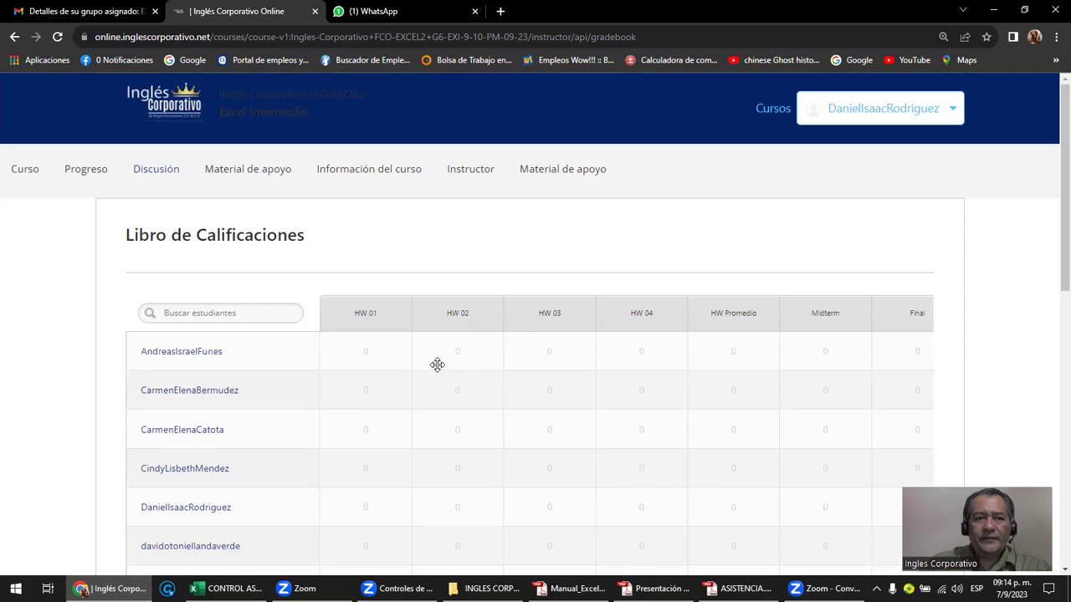
left_click(34, 179)
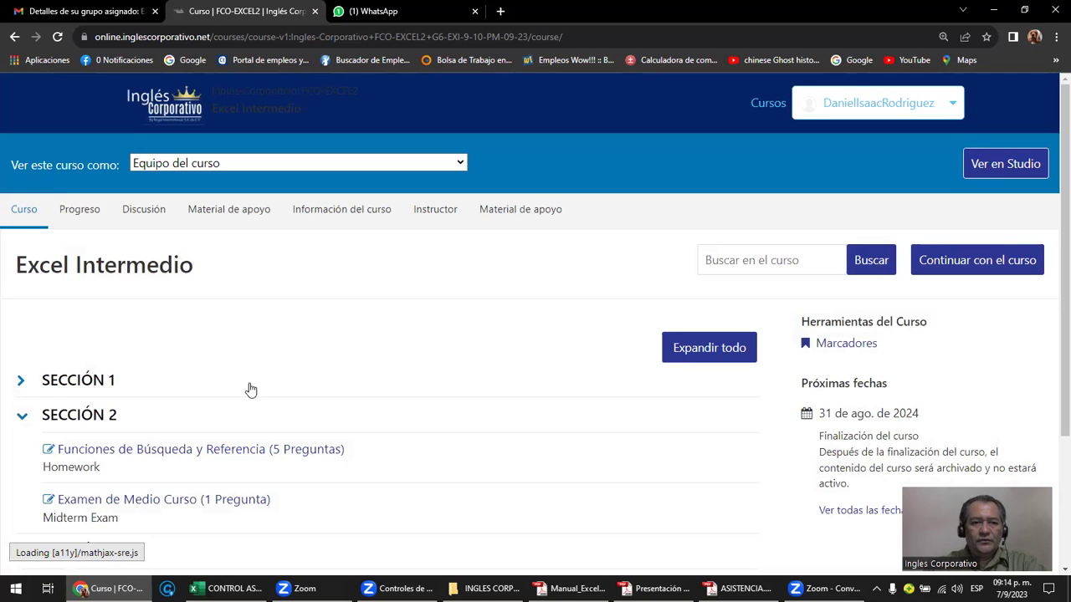
Expand SECCIÓN 1 and open its Laboratorio 1 quiz, still at 0.0/25.0 points.
scroll(246, 387, "down", 1)
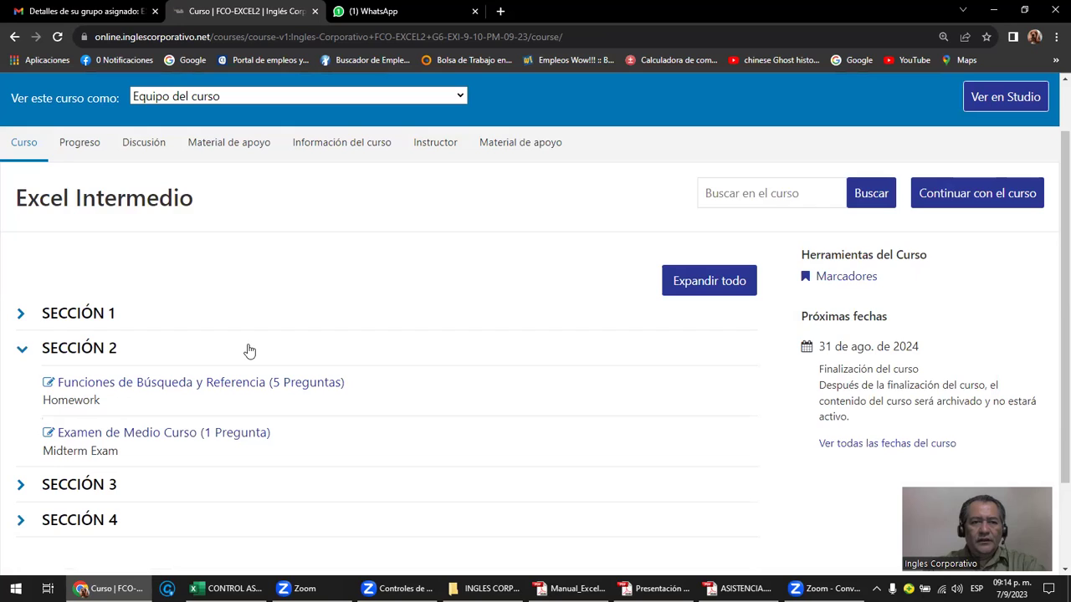
left_click(71, 313)
left_click(134, 350)
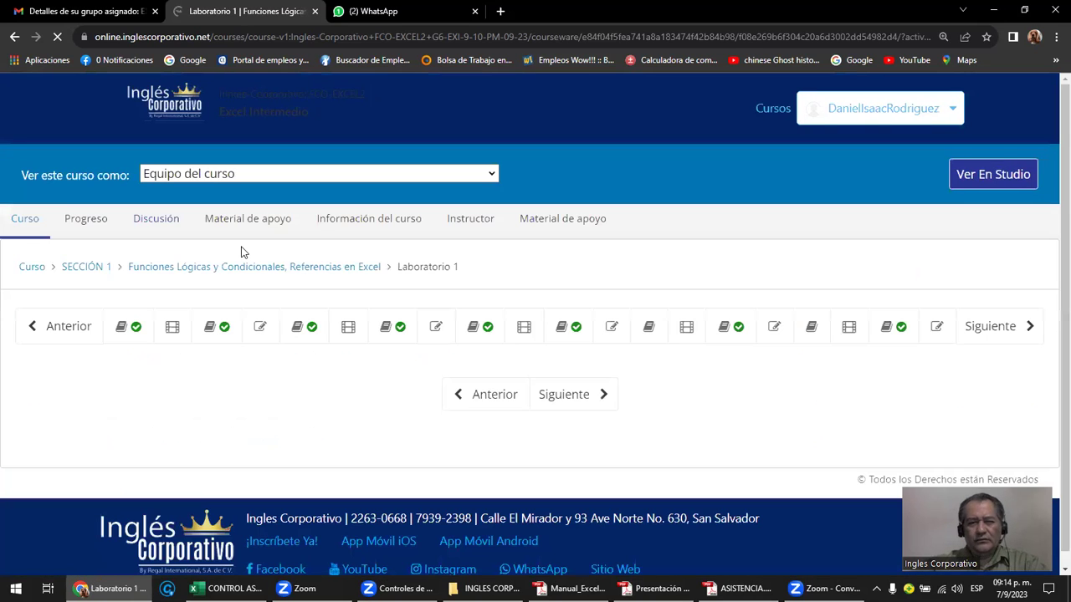
scroll(381, 339, "down", 1)
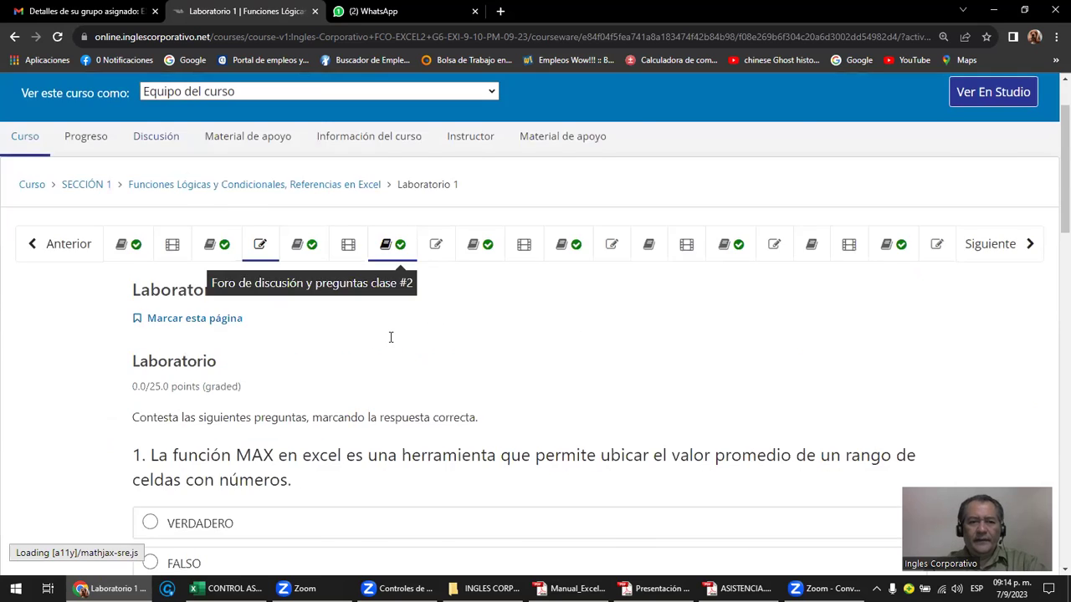
scroll(390, 341, "down", 1)
scroll(406, 343, "up", 2)
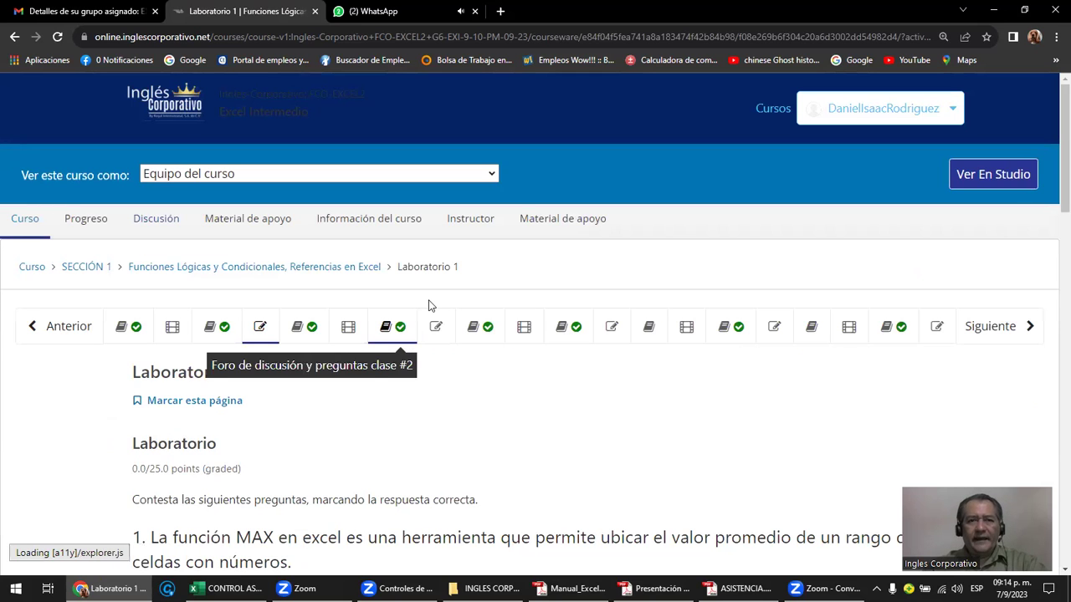
left_click(368, 23)
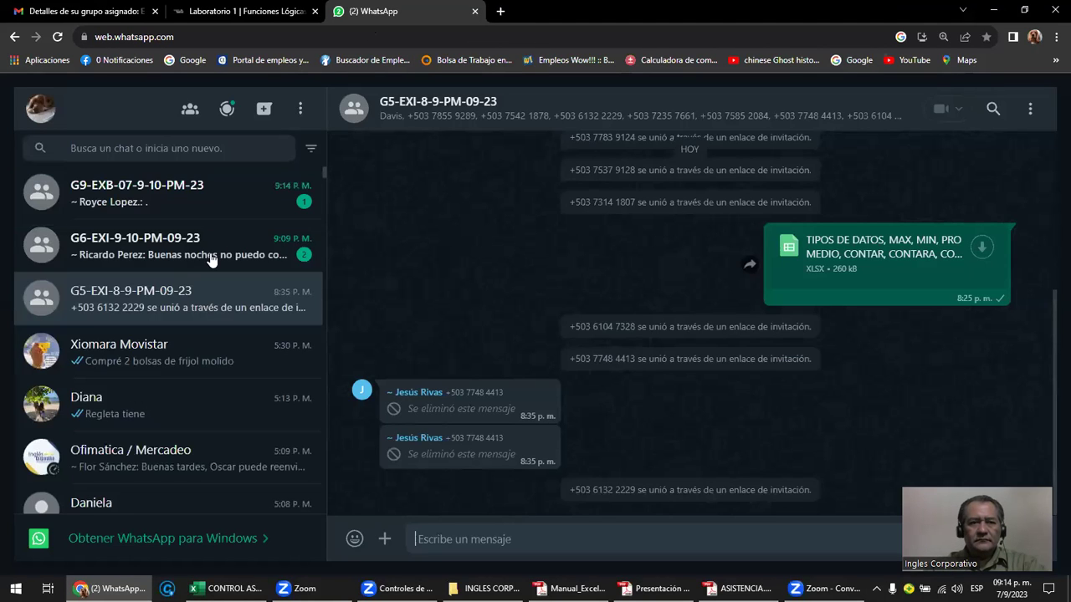
left_click(190, 197)
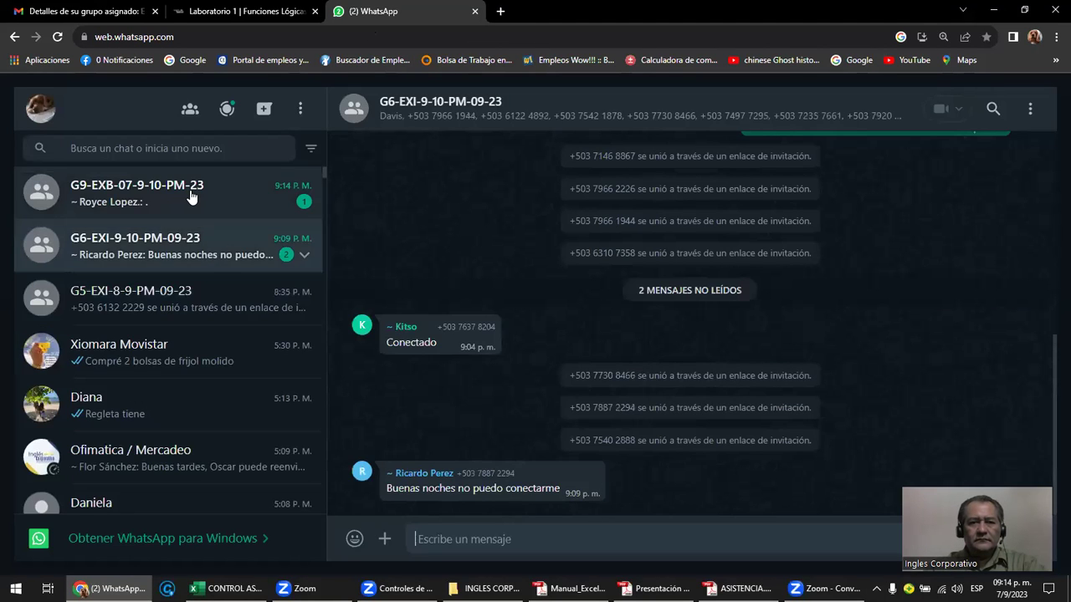
left_click(190, 197)
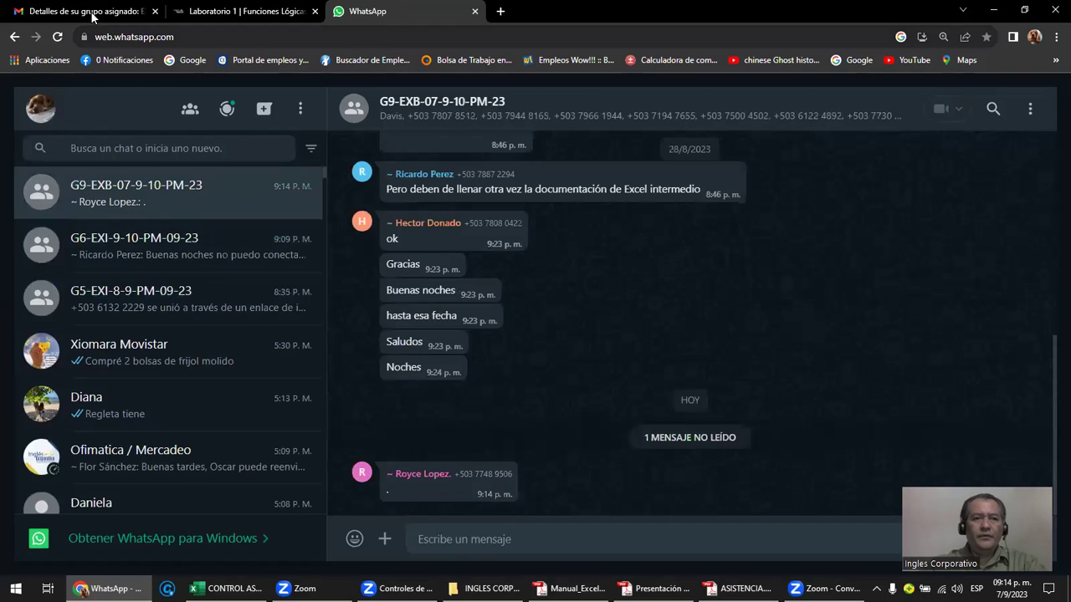
left_click(92, 17)
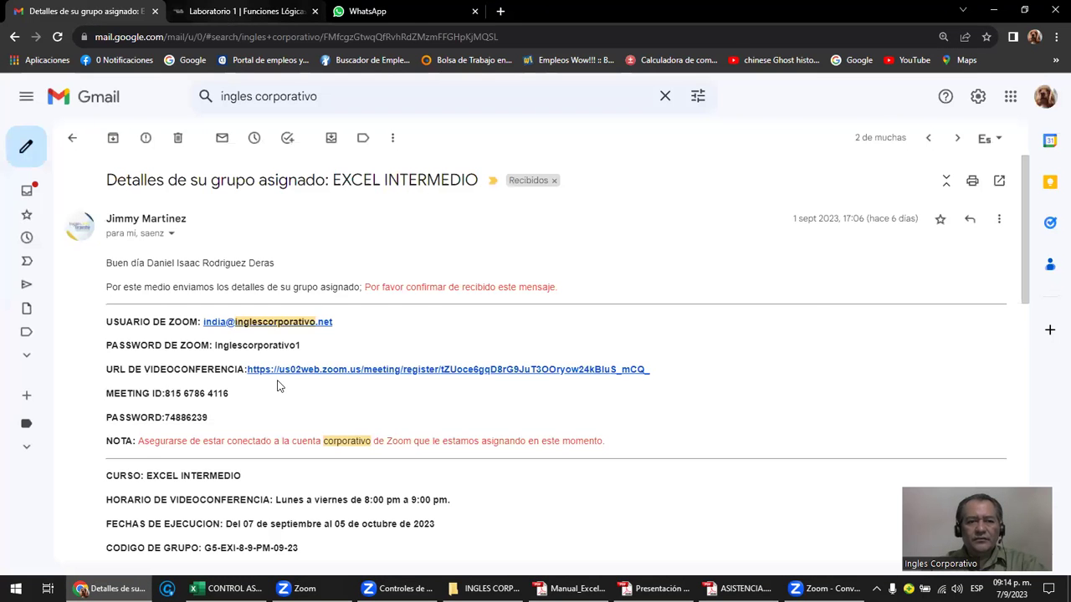
key("ctrl+Tab")
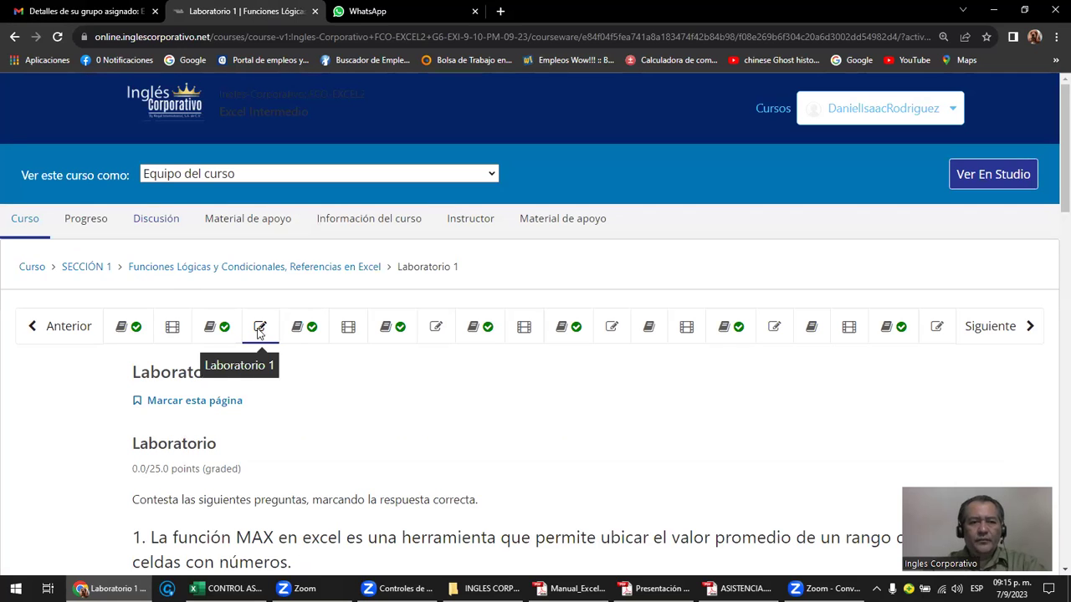
Step through the Videoconferencia #1, Foro de discusión clase #1, Laboratorio 1 and Función SI units.
scroll(126, 279, "down", 1)
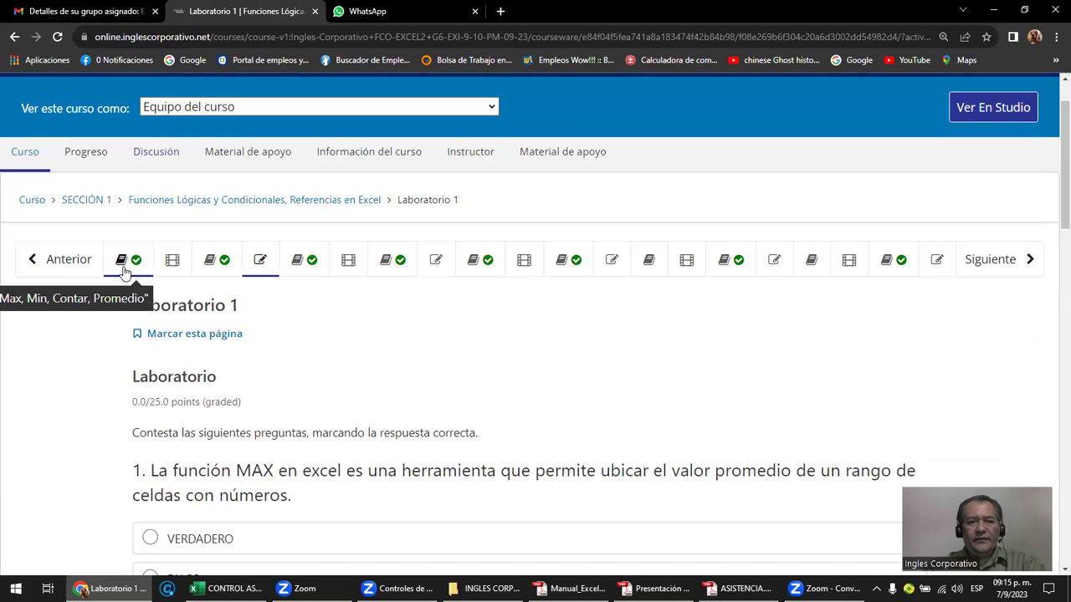
left_click(172, 262)
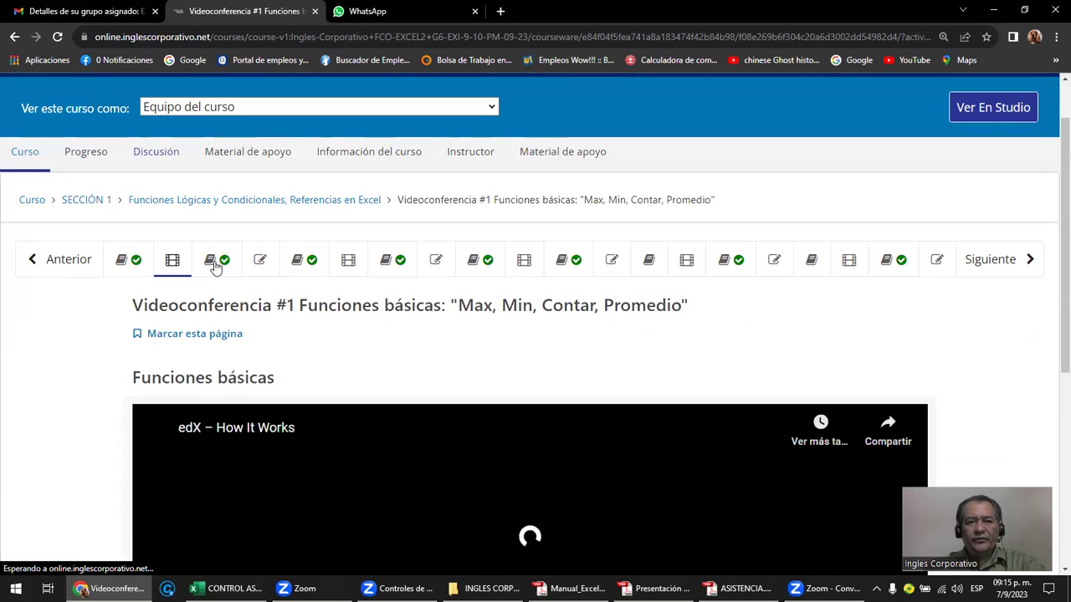
left_click(215, 261)
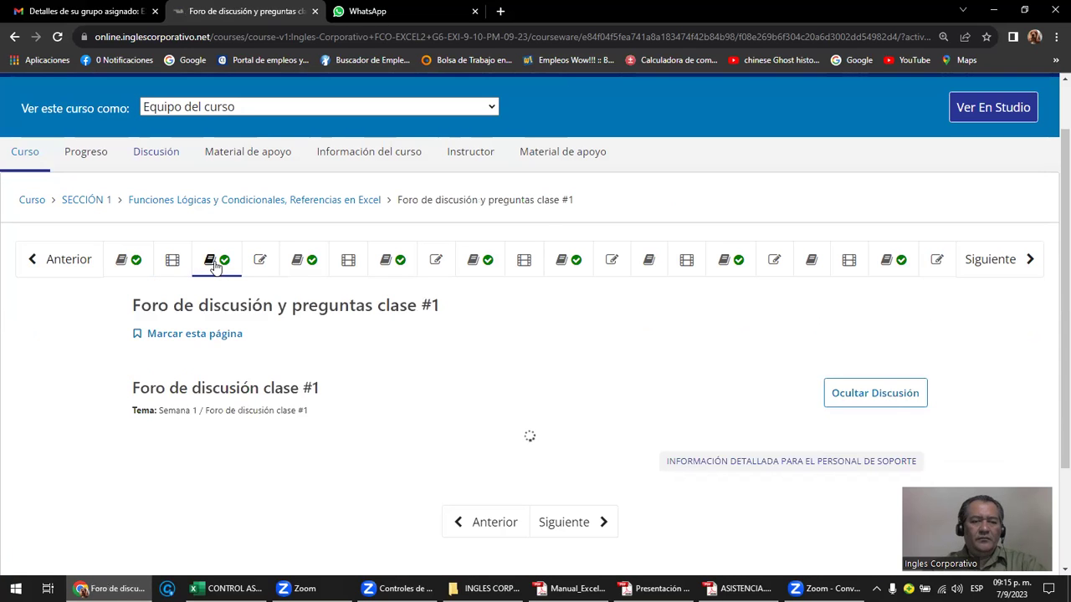
left_click(262, 263)
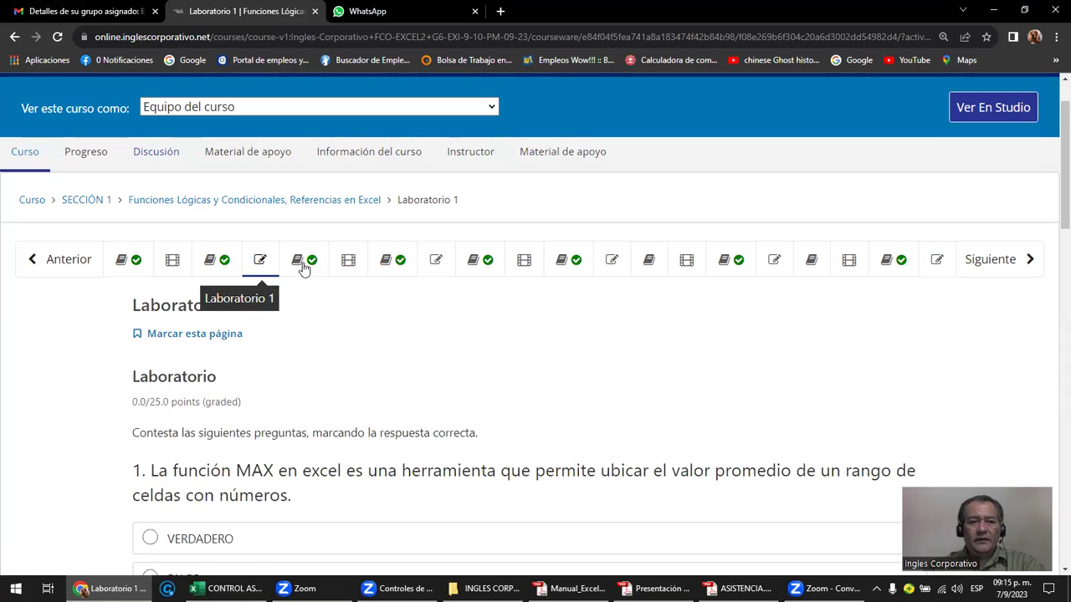
left_click(333, 244)
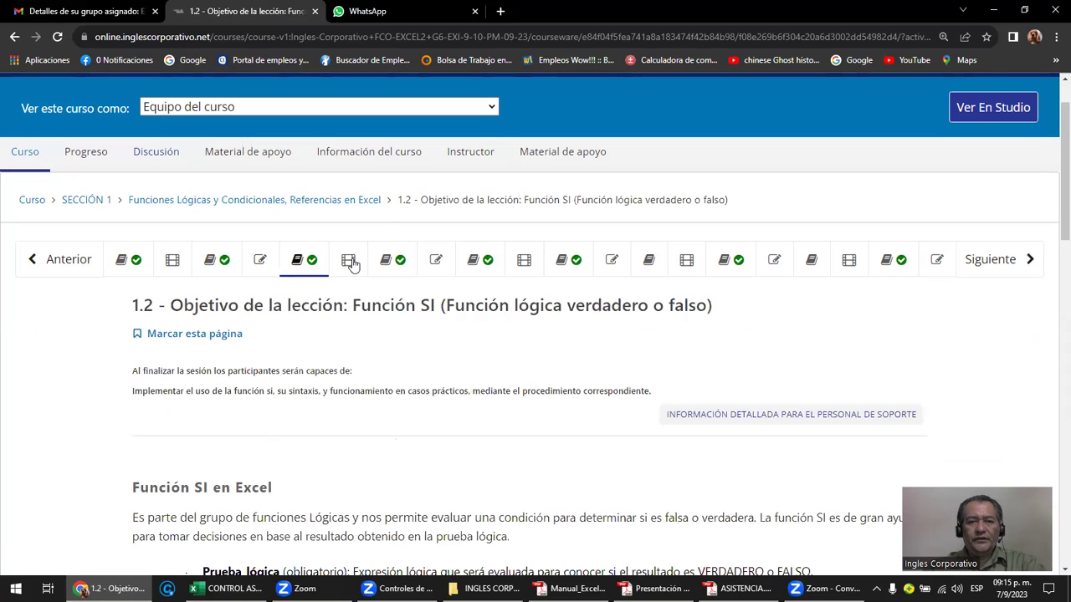
left_click(351, 264)
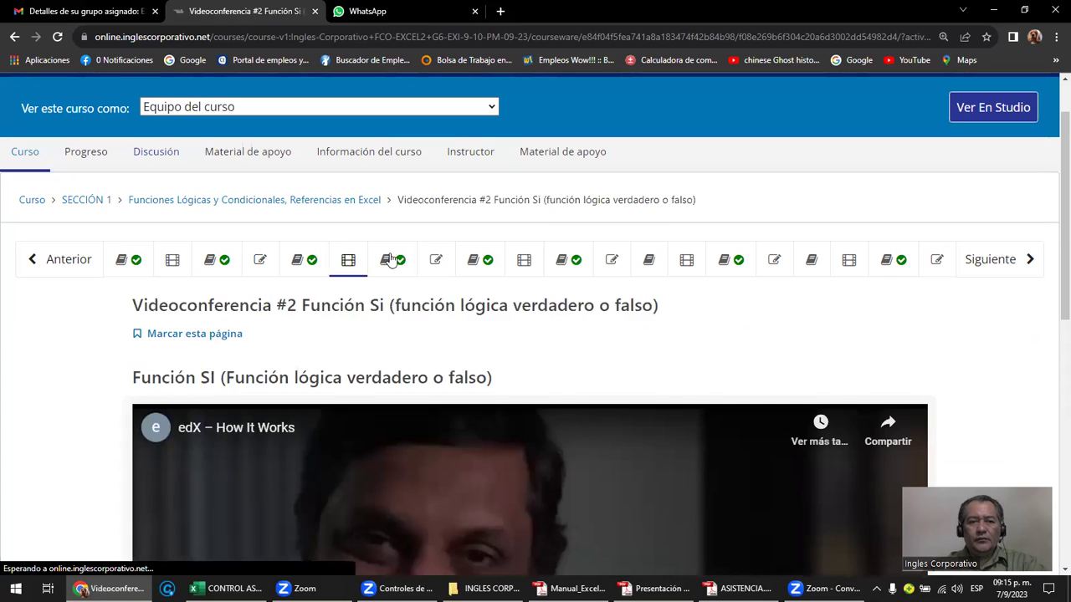
Advance from Laboratorio 2 to the 6-point Laboratorio 5 quiz, then switch to the INGLES CORPORATIVO folder.
left_click(438, 262)
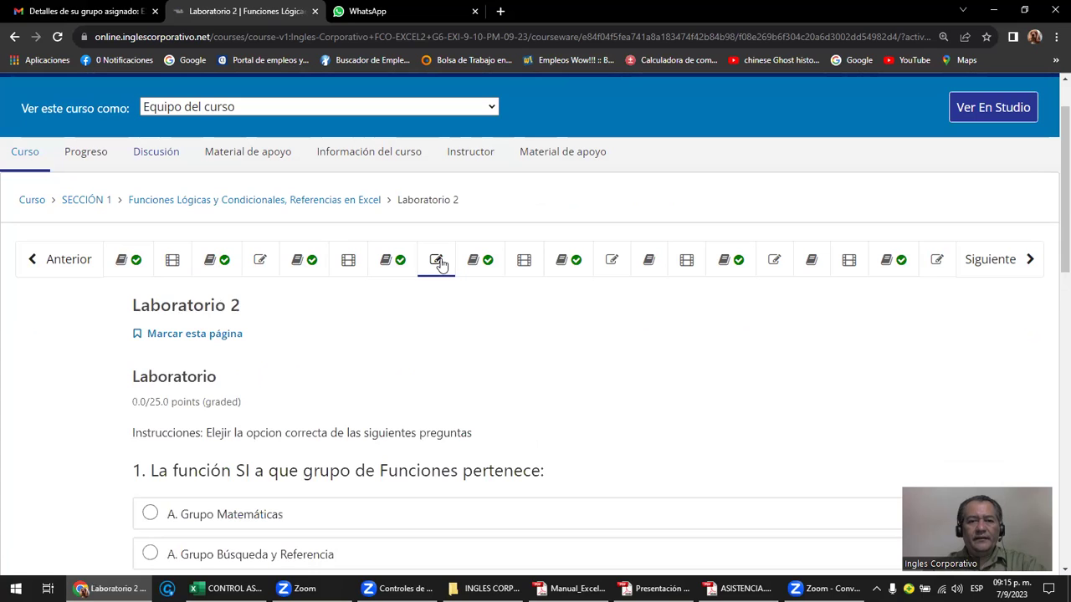
left_click(650, 264)
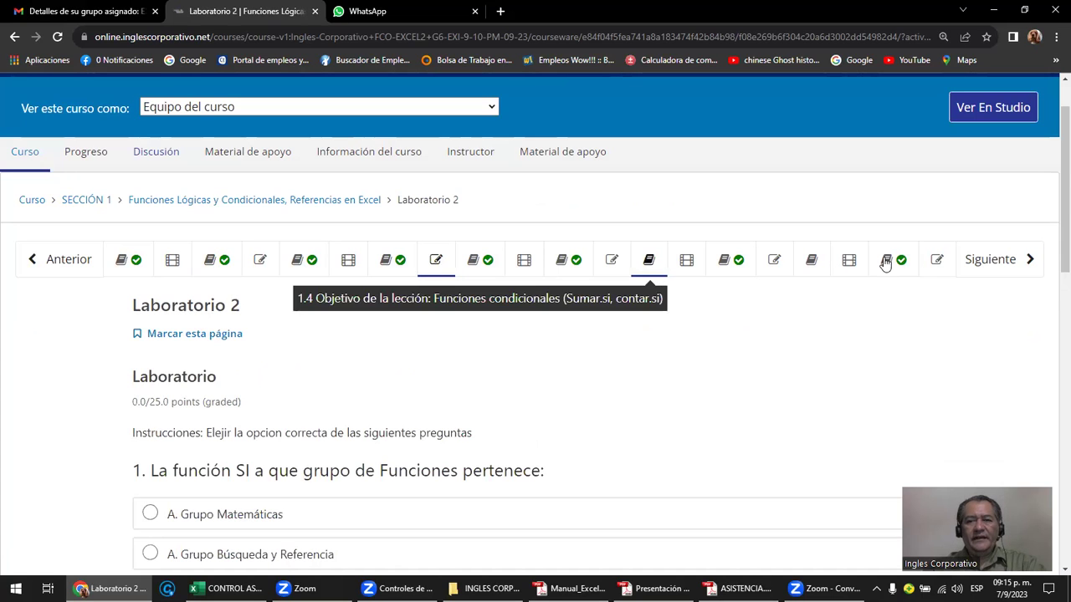
left_click(935, 265)
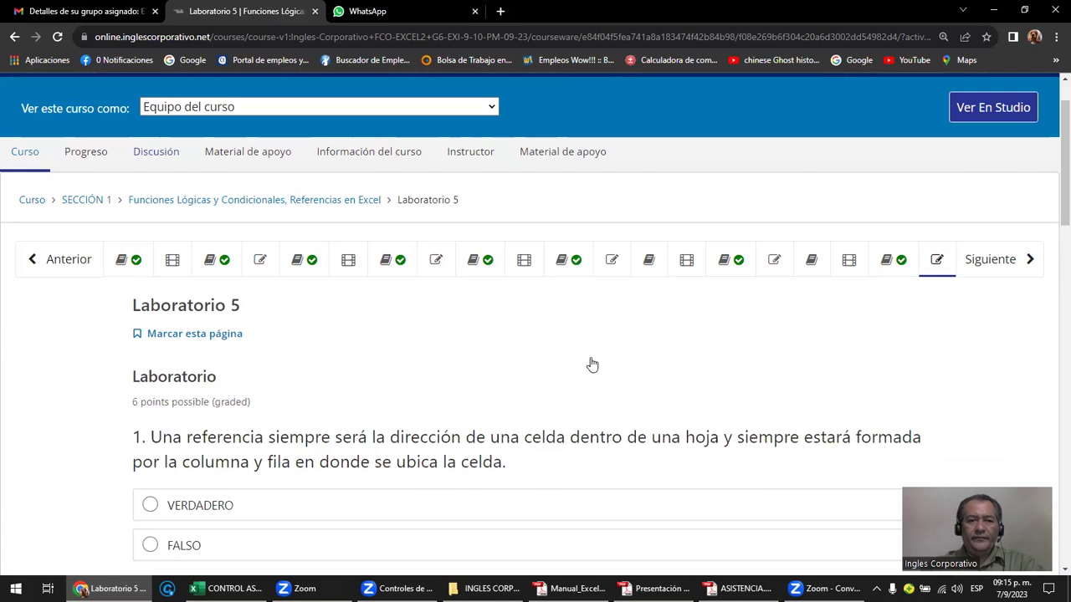
scroll(590, 363, "down", 2)
scroll(592, 365, "down", 1)
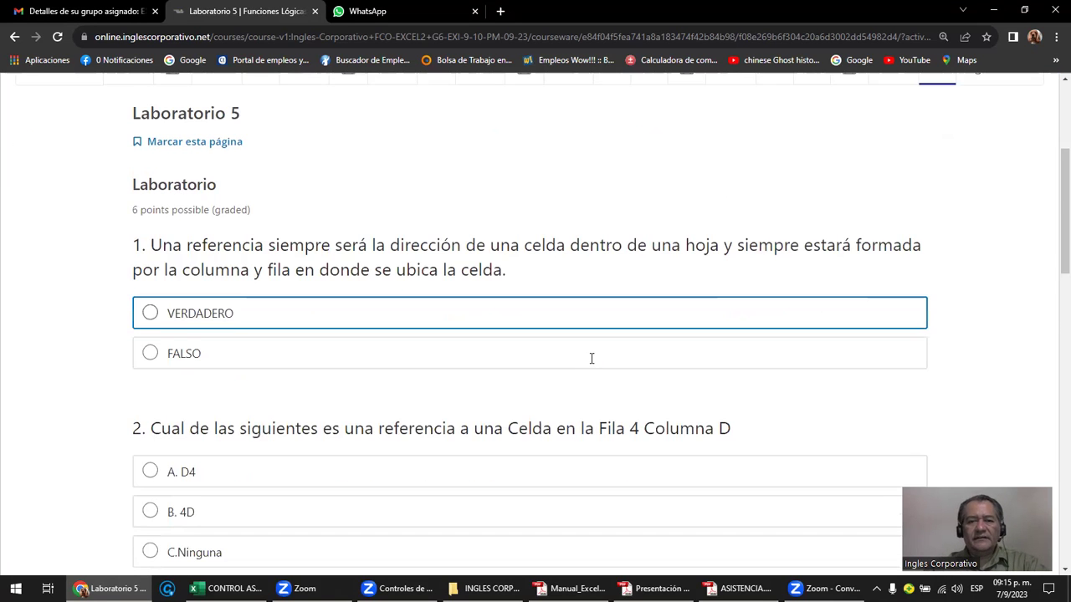
scroll(591, 360, "down", 3)
scroll(591, 364, "up", 6)
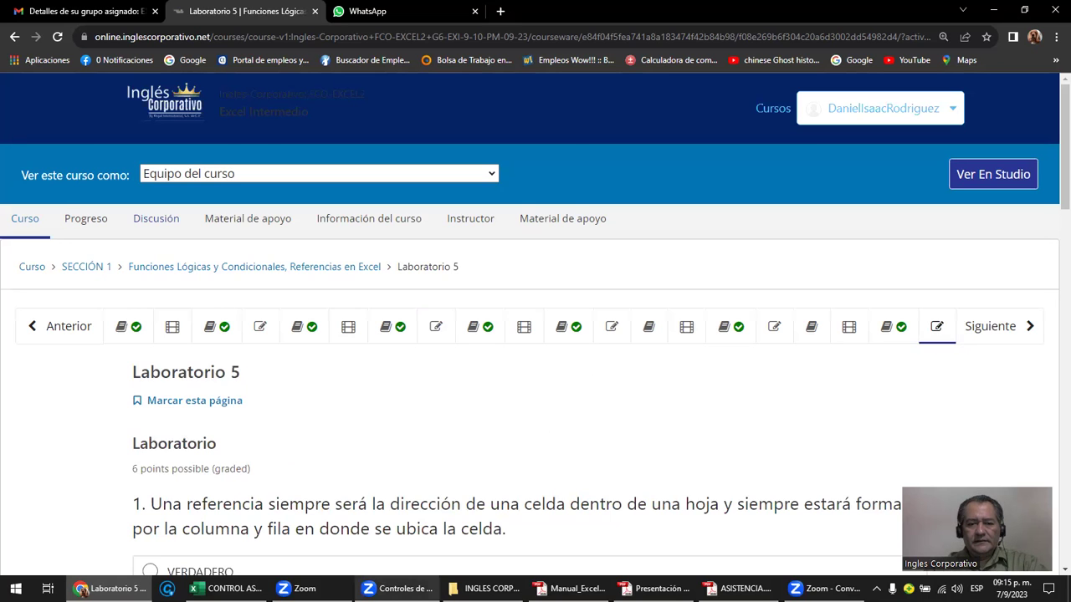
left_click(485, 588)
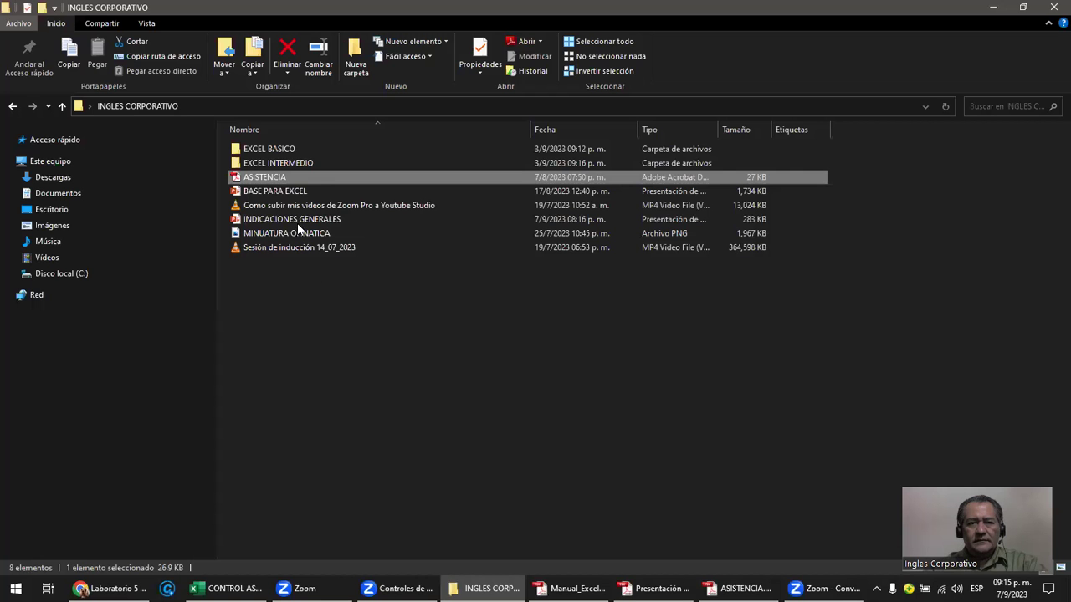
Open the INDICACIONES GENERALES file in PowerPoint.
double_click(297, 223)
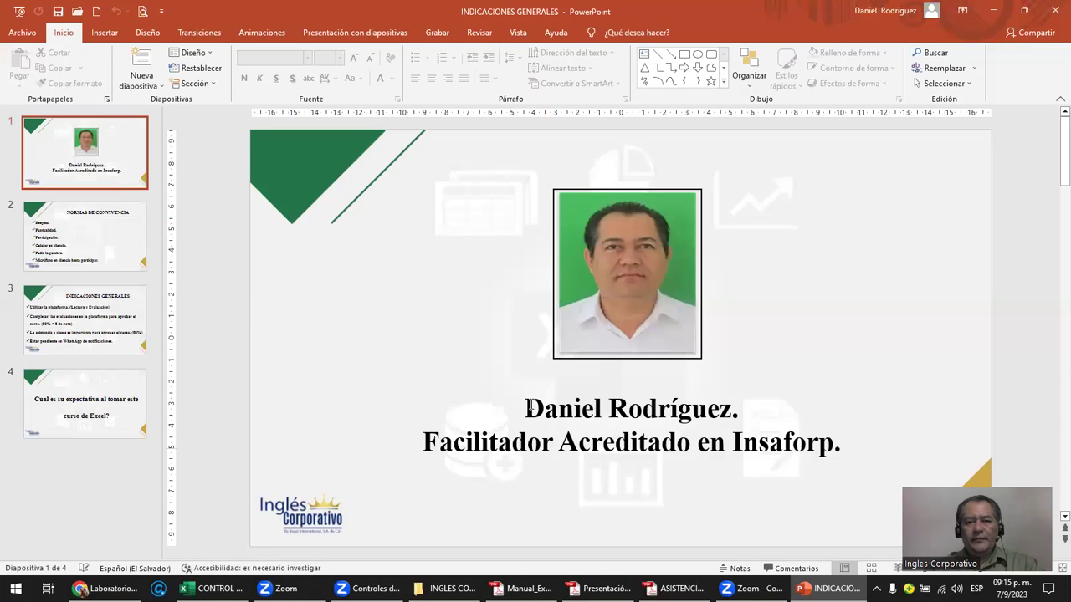
Show slide 2, NORMAS DE CONVIVENCIA, and select its rules text box.
left_click(532, 405)
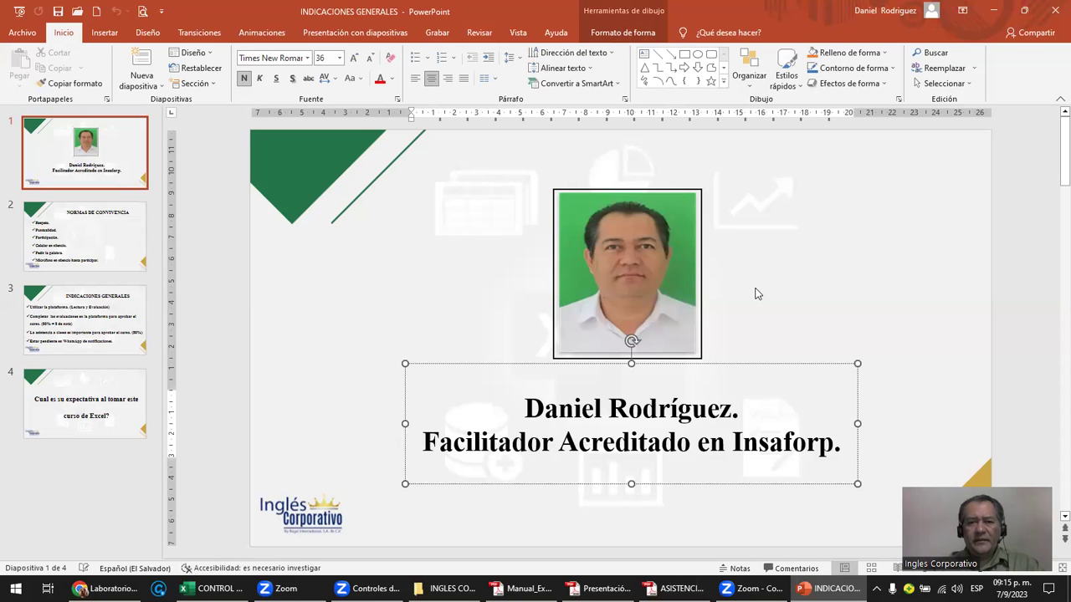
left_click(130, 274)
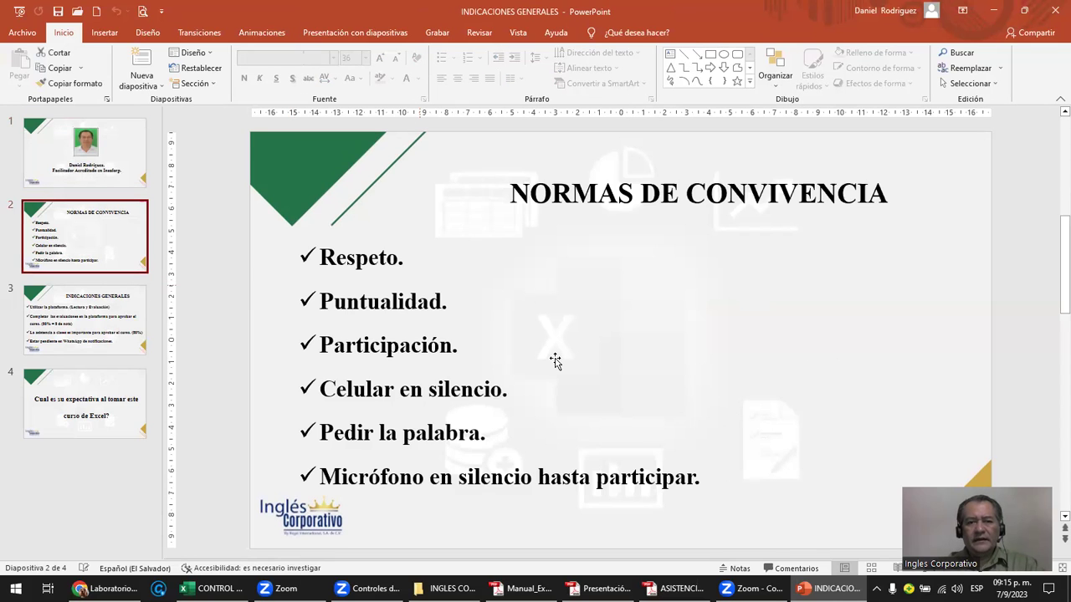
key("Up")
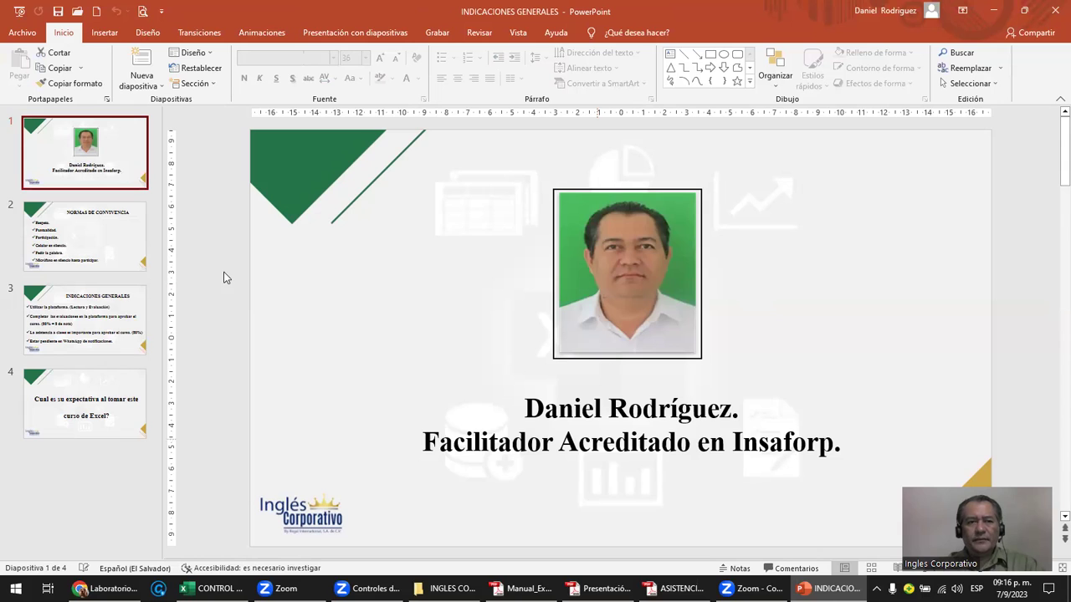
left_click(105, 243)
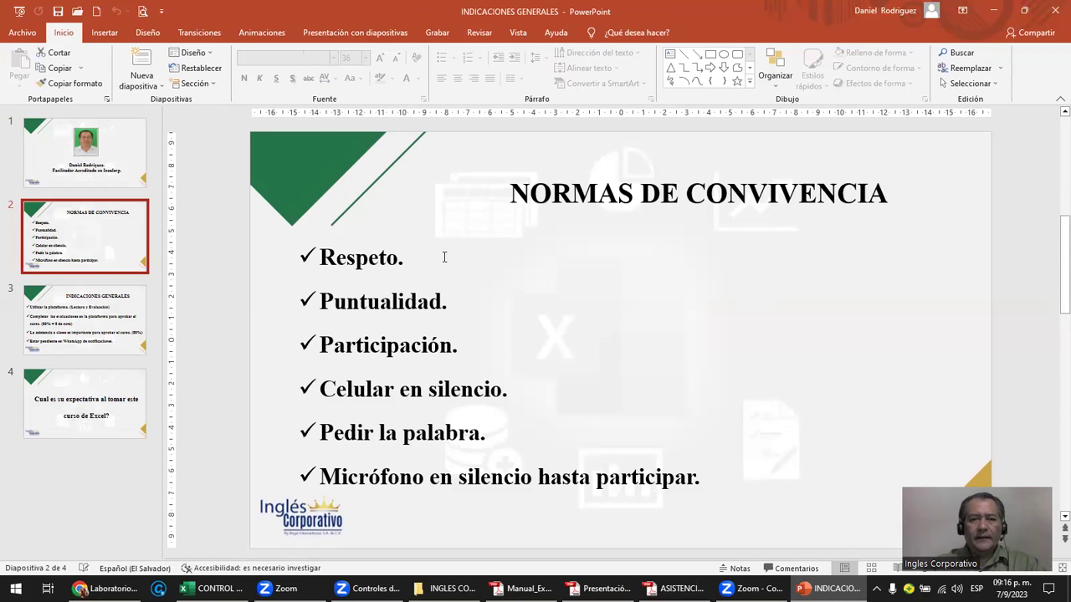
left_click(444, 257)
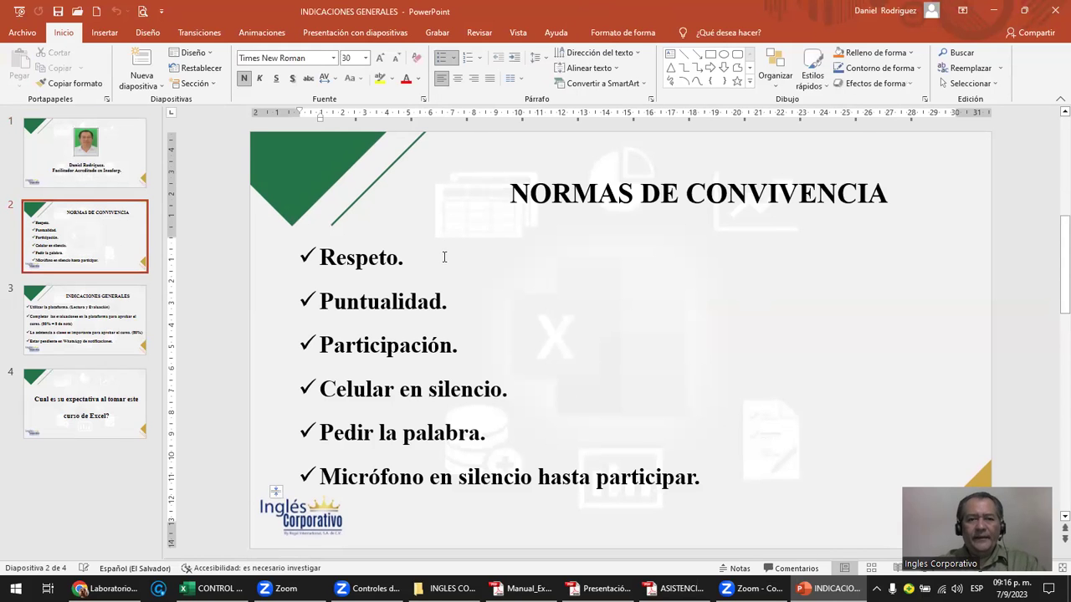
Highlight the Puntualidad, Participación, Celular en silencio and Micrófono en silencio rules in turn.
left_click(513, 194)
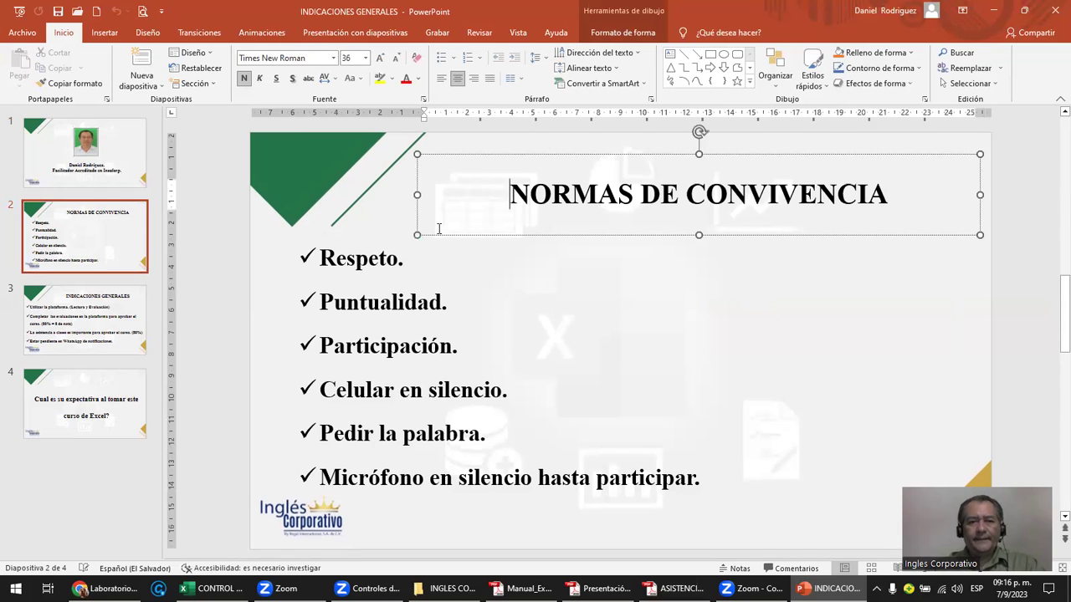
left_click(374, 257)
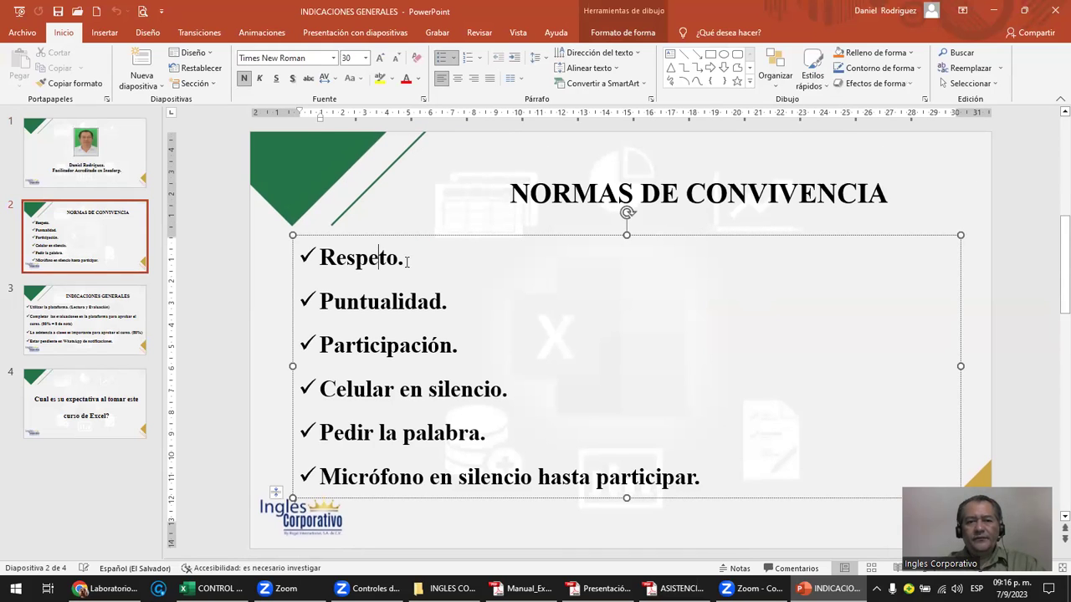
left_click(449, 301)
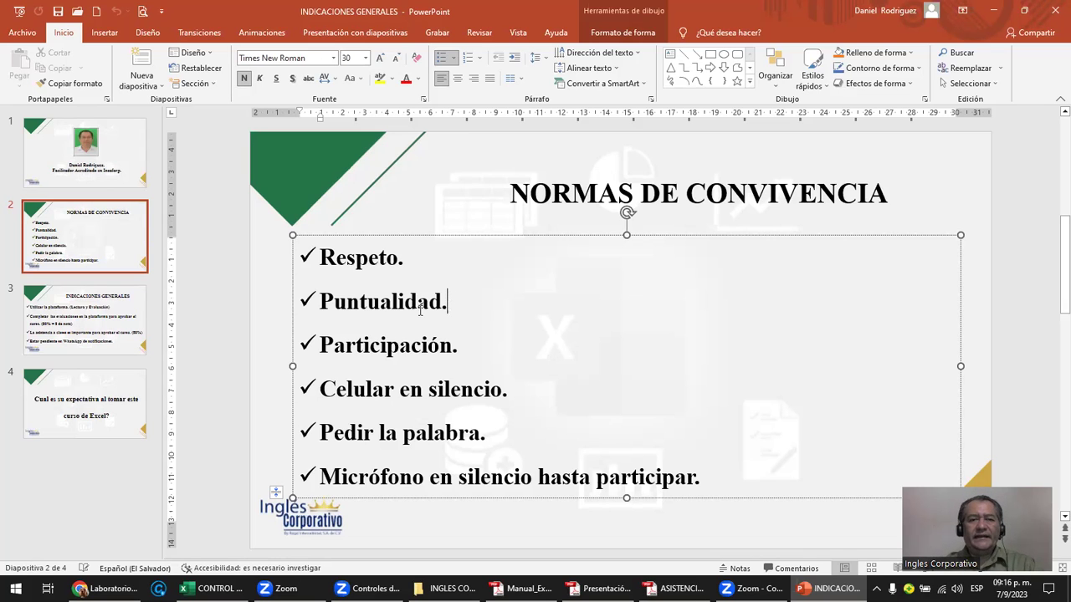
left_click(458, 345)
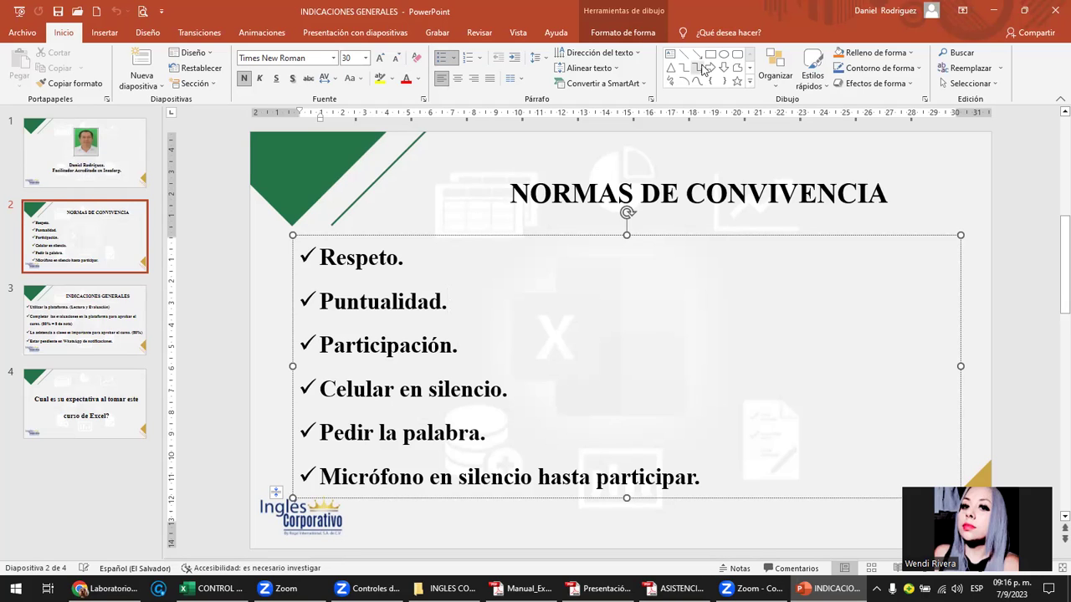
left_click(507, 392)
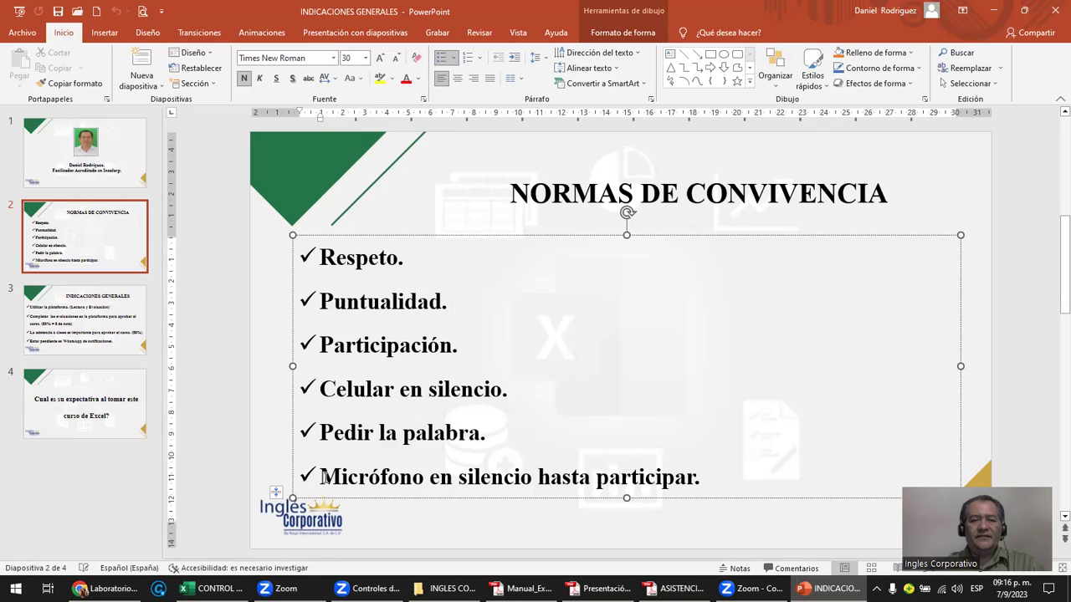
left_click_drag(322, 477, 712, 477)
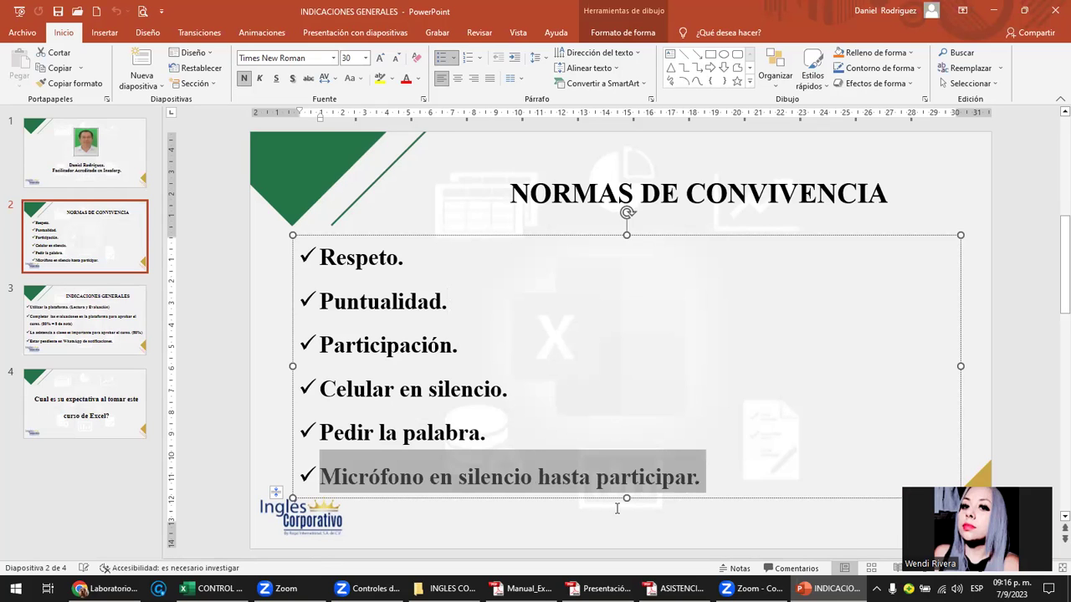
left_click(516, 537)
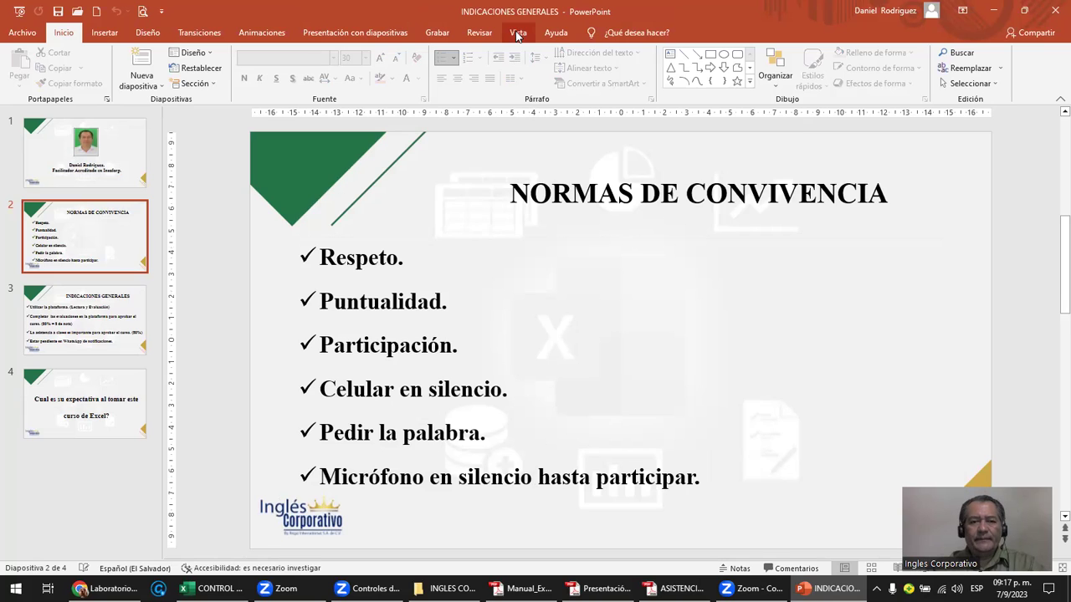
Highlight the Pedir la palabra and Celular en silencio lines, then advance to slide 3.
left_click(505, 438)
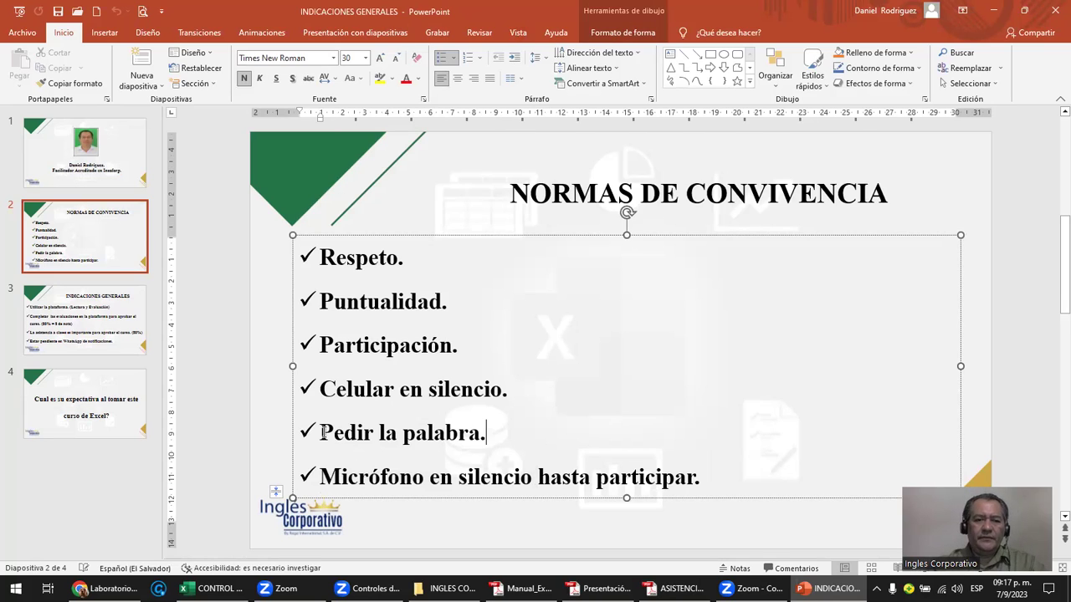
left_click_drag(323, 431, 488, 437)
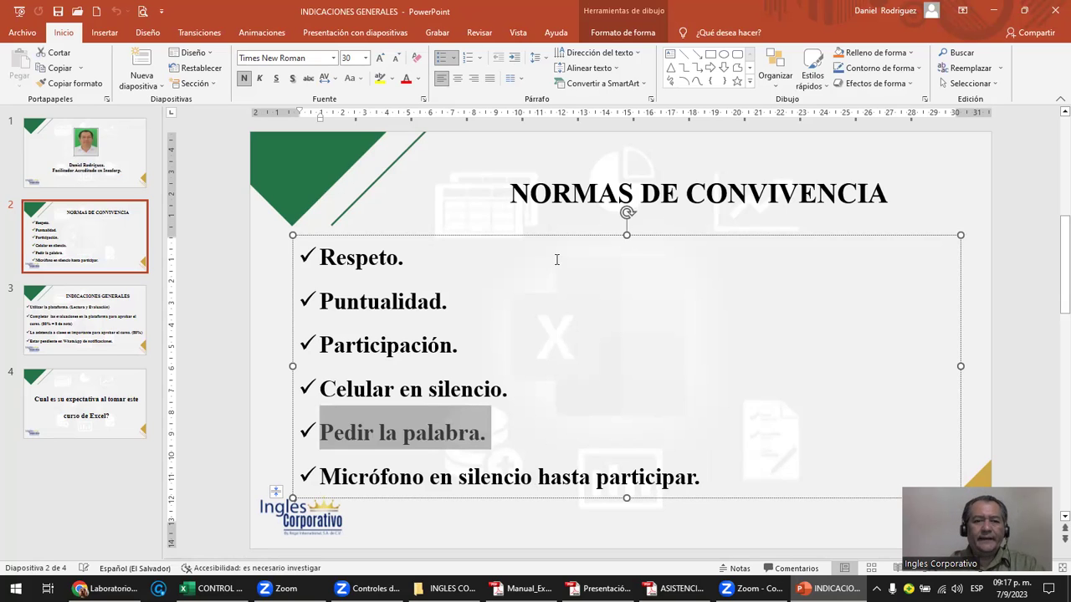
left_click(518, 393)
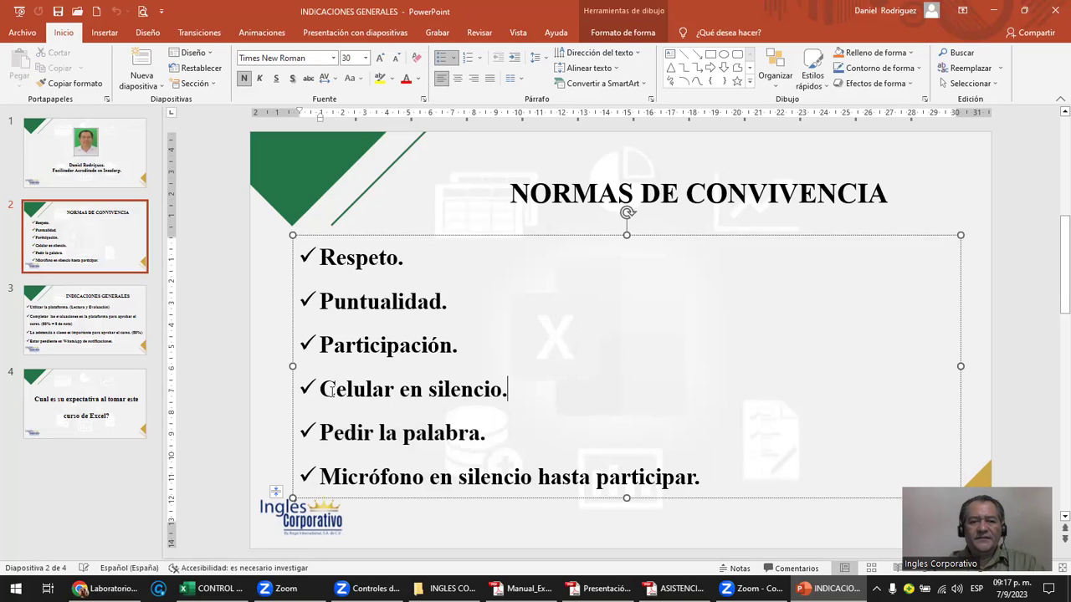
left_click_drag(331, 390, 513, 401)
left_click(512, 390)
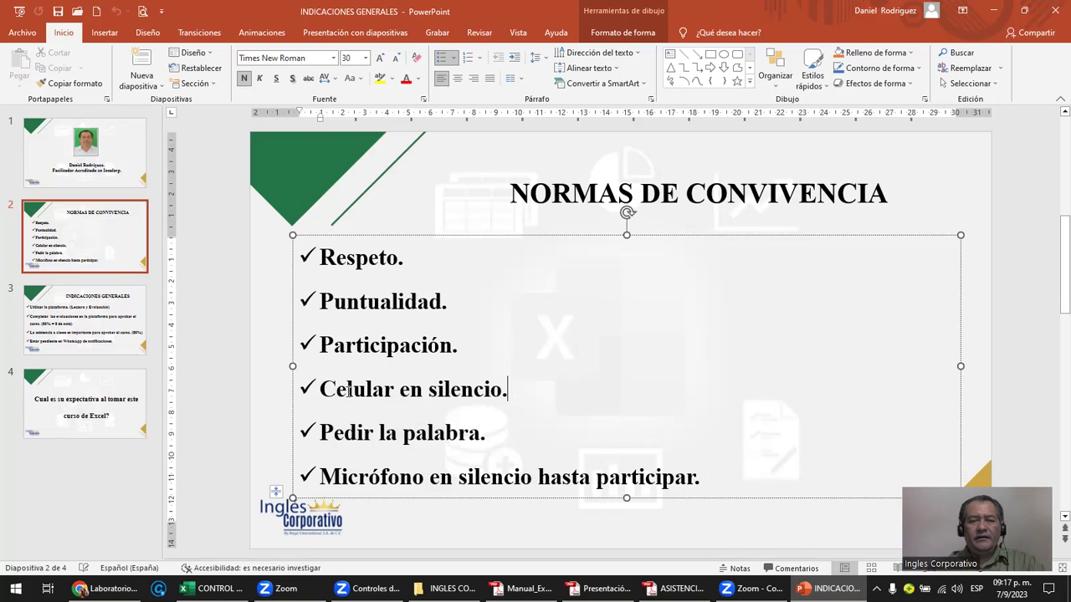
triple_click(347, 391)
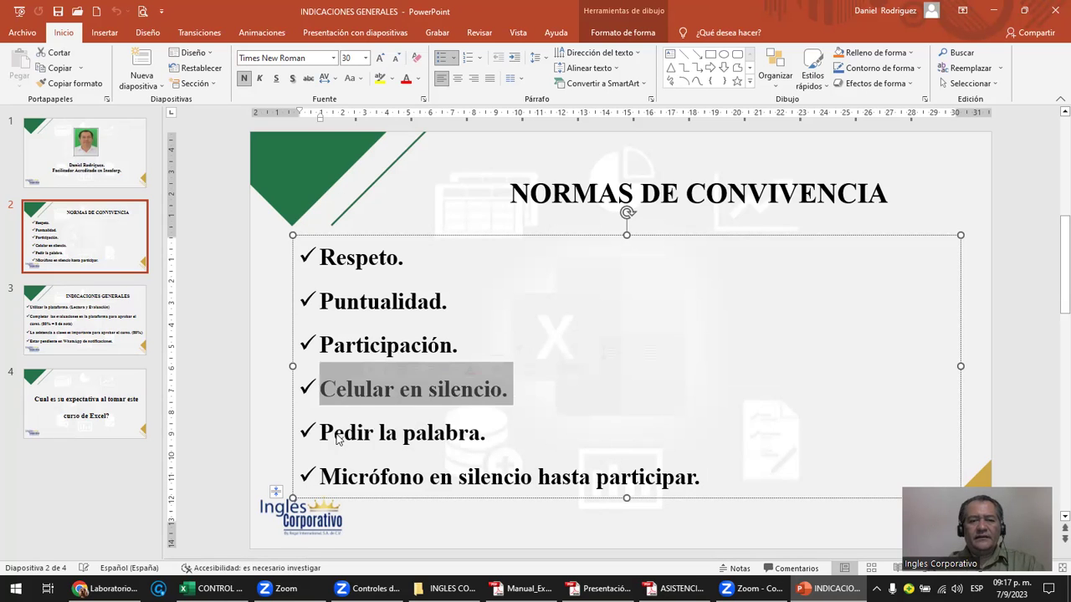
triple_click(347, 439)
left_click(357, 440)
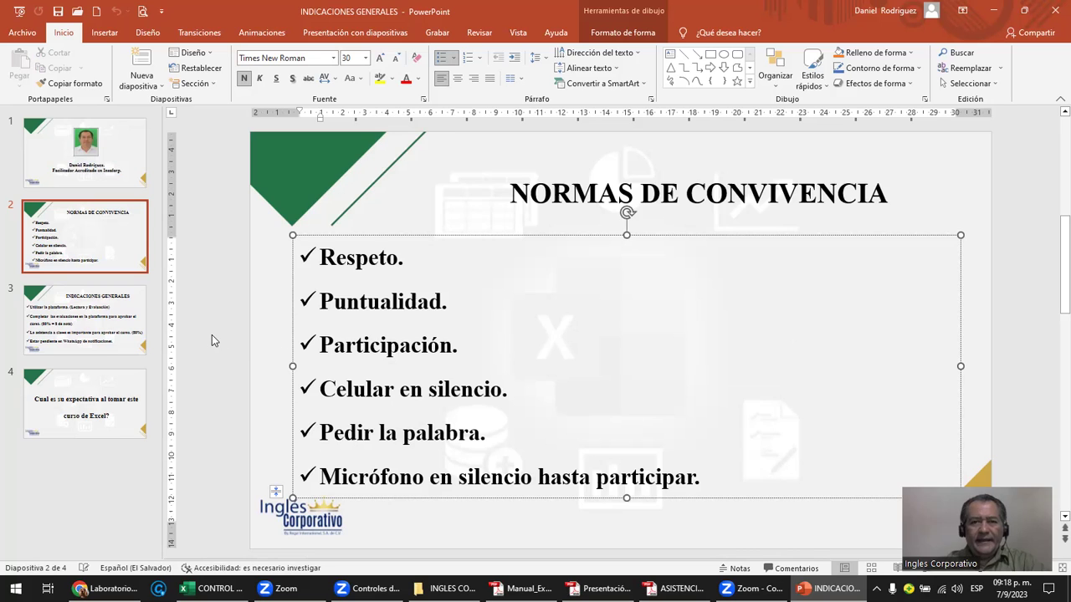
key("Page_Down")
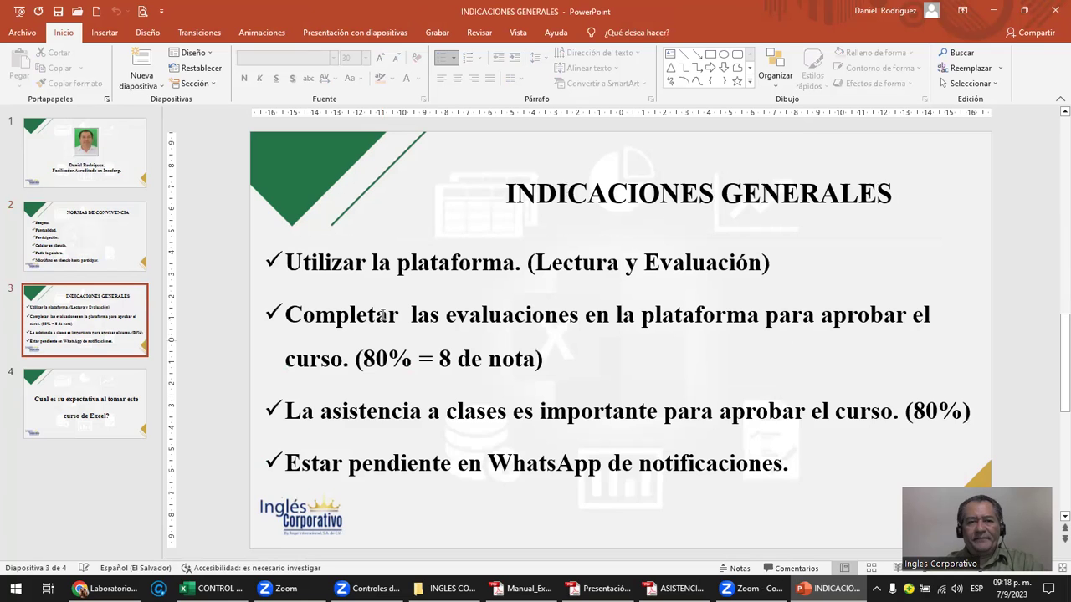
left_click(325, 266)
left_click(552, 266)
left_click(673, 266)
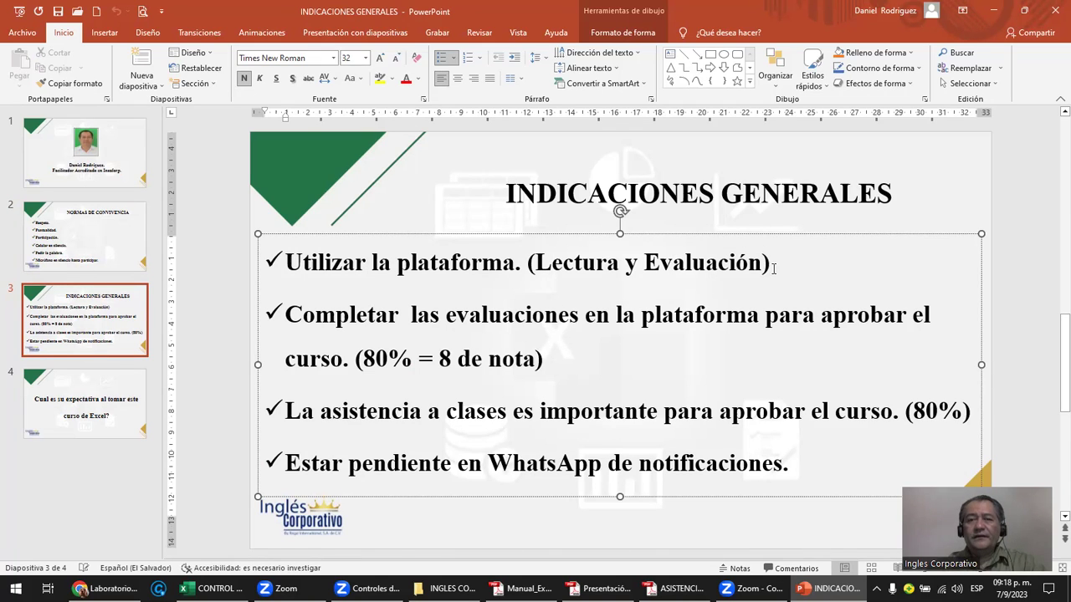
left_click(817, 266)
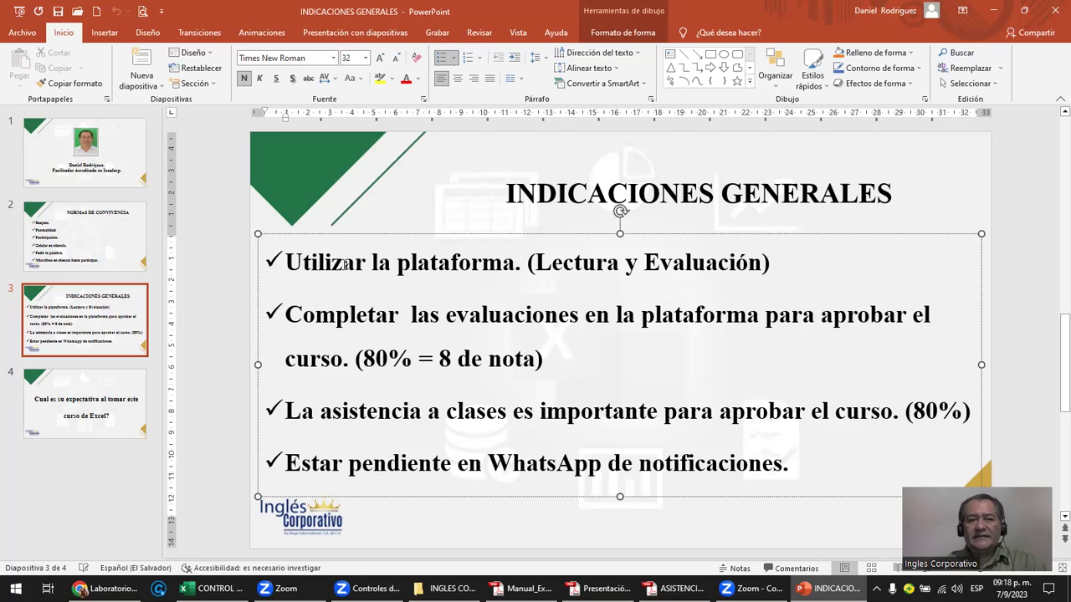
left_click_drag(290, 262, 778, 269)
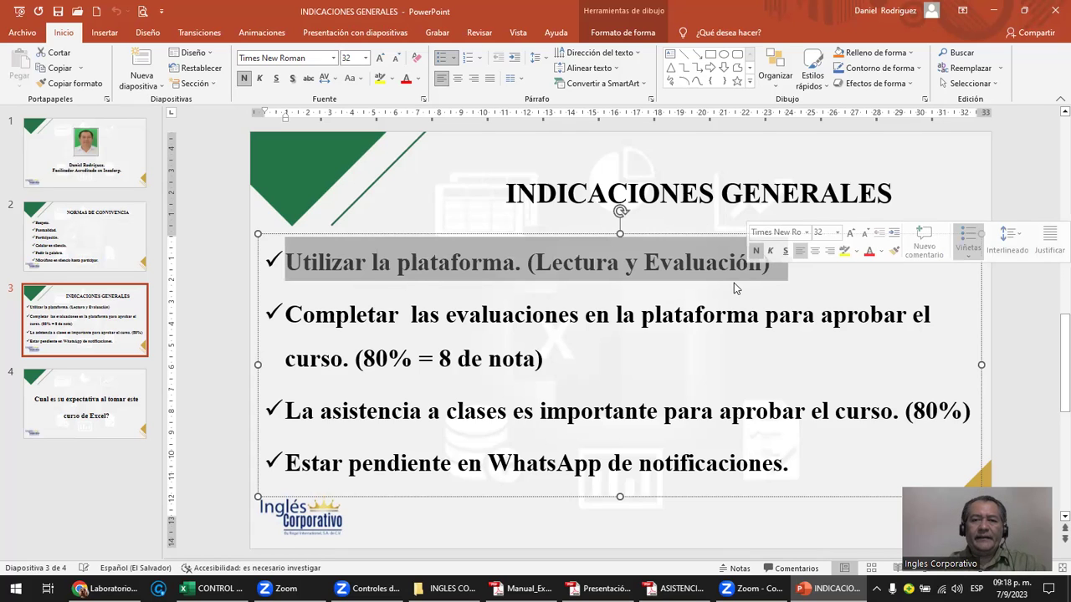
left_click(615, 268)
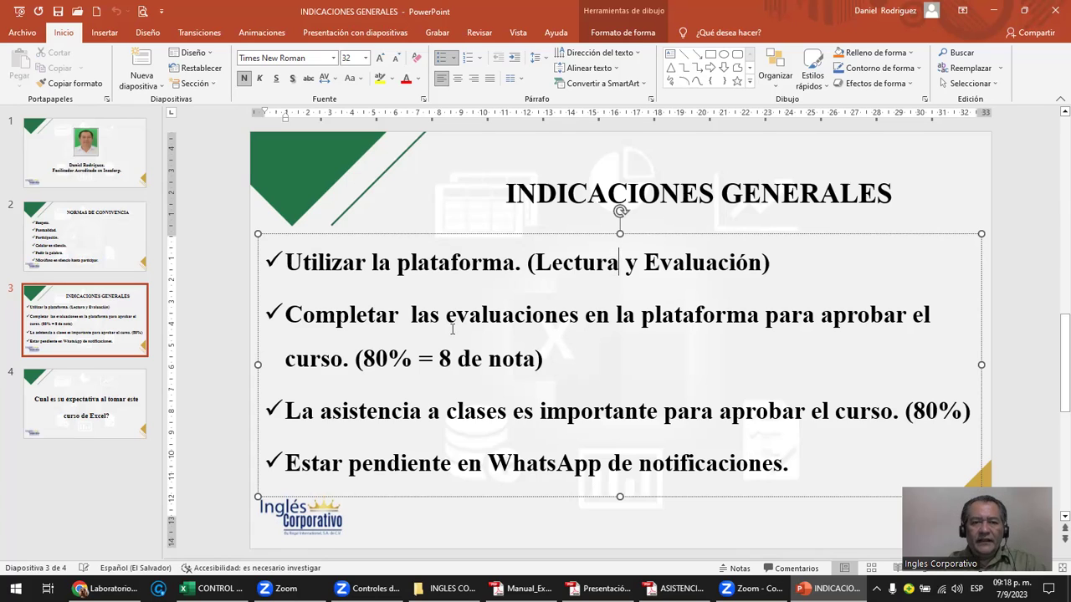
left_click(356, 359)
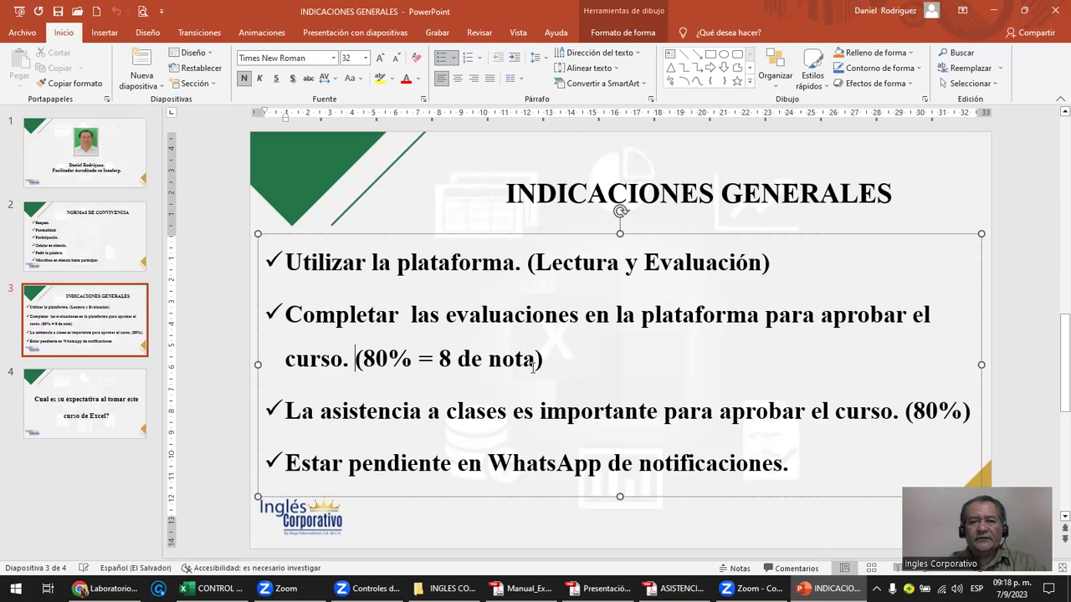
left_click(542, 368, "shift")
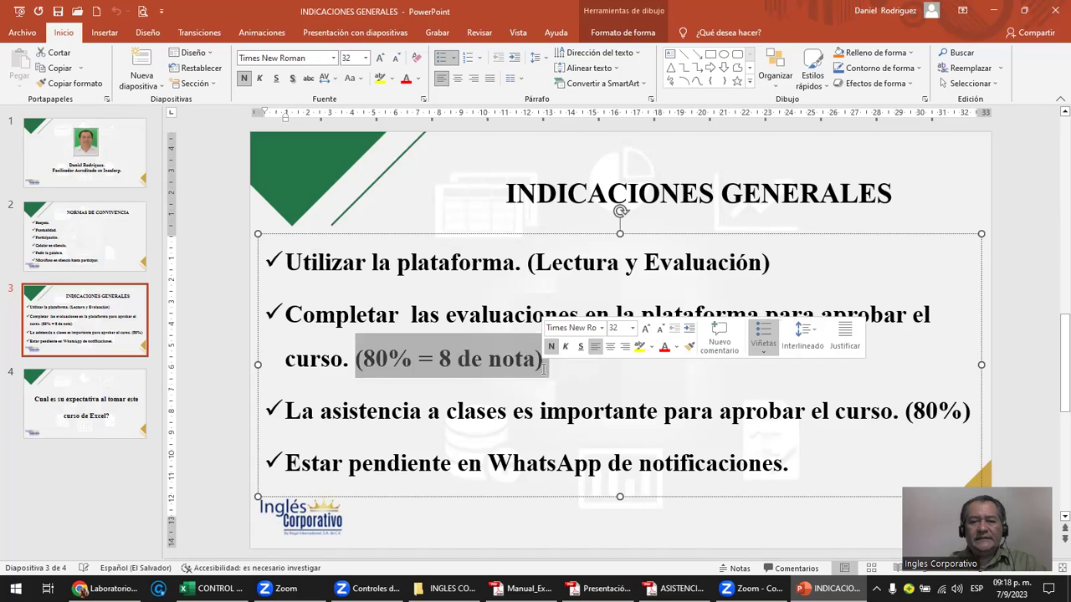
left_click(544, 369)
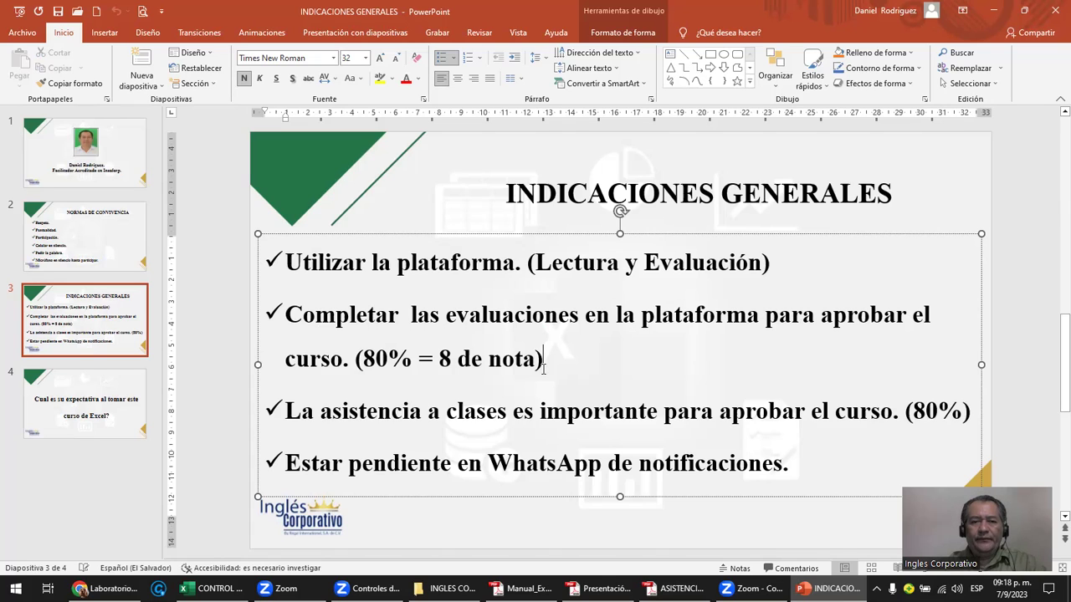
left_click(447, 368, "shift")
left_click(358, 375, "shift")
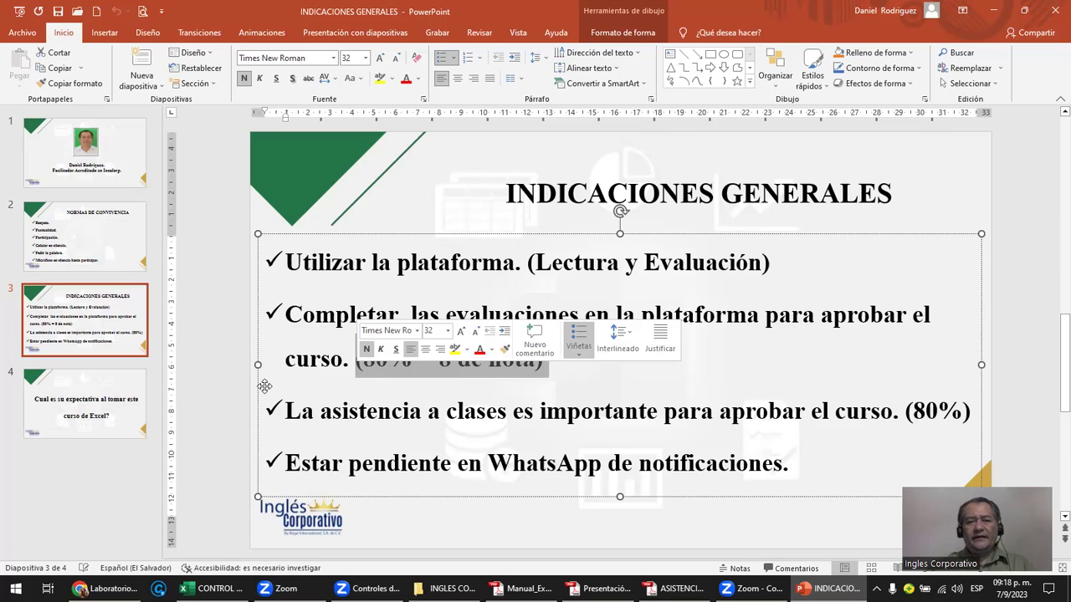
left_click(238, 366)
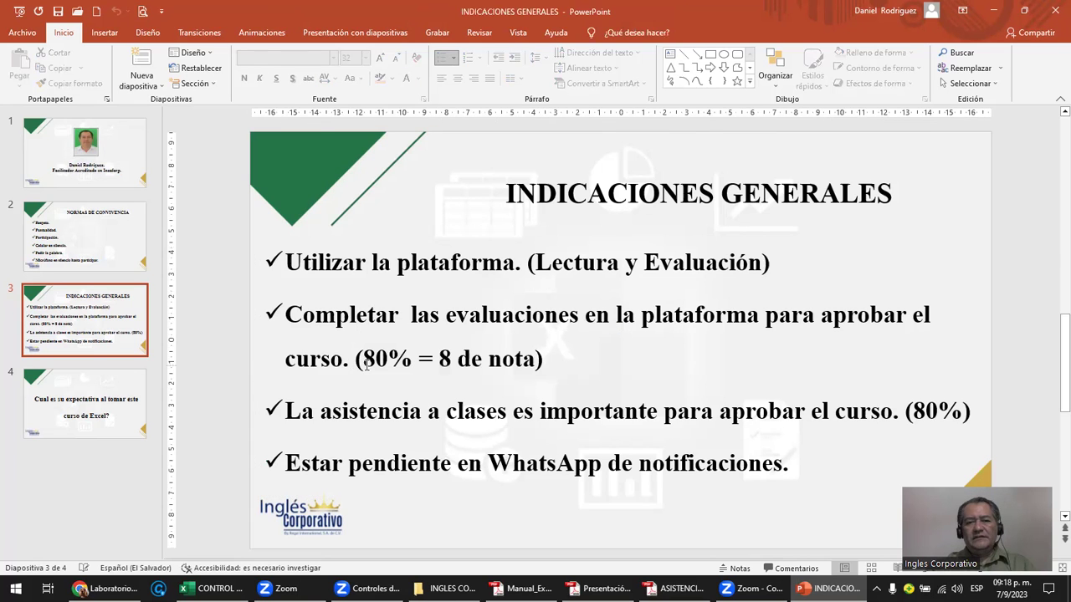
left_click(355, 361)
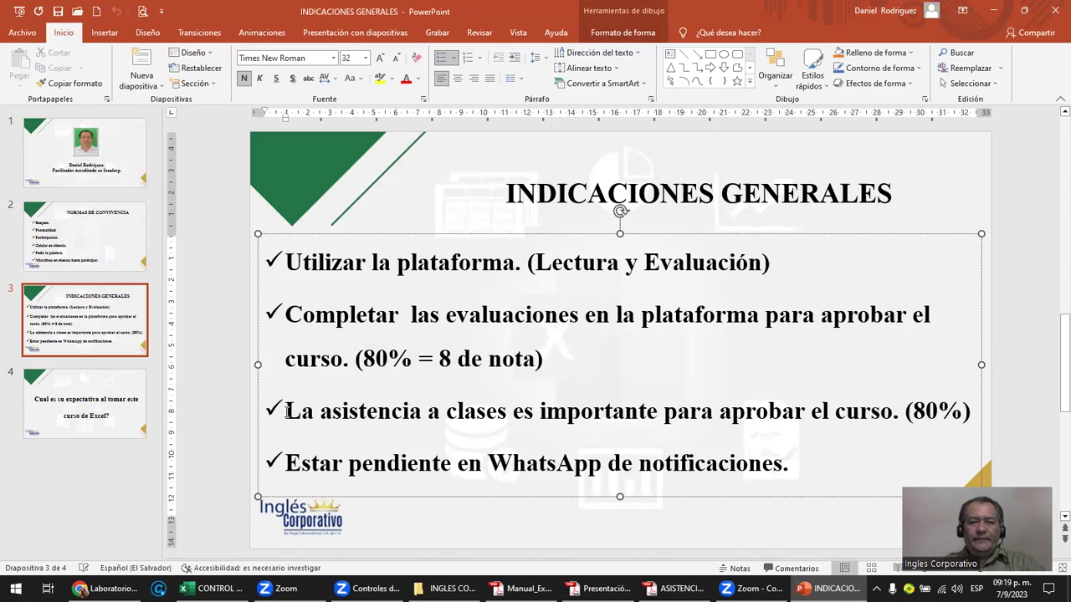
Highlight the third bullet about class attendance.
left_click(660, 421, "shift")
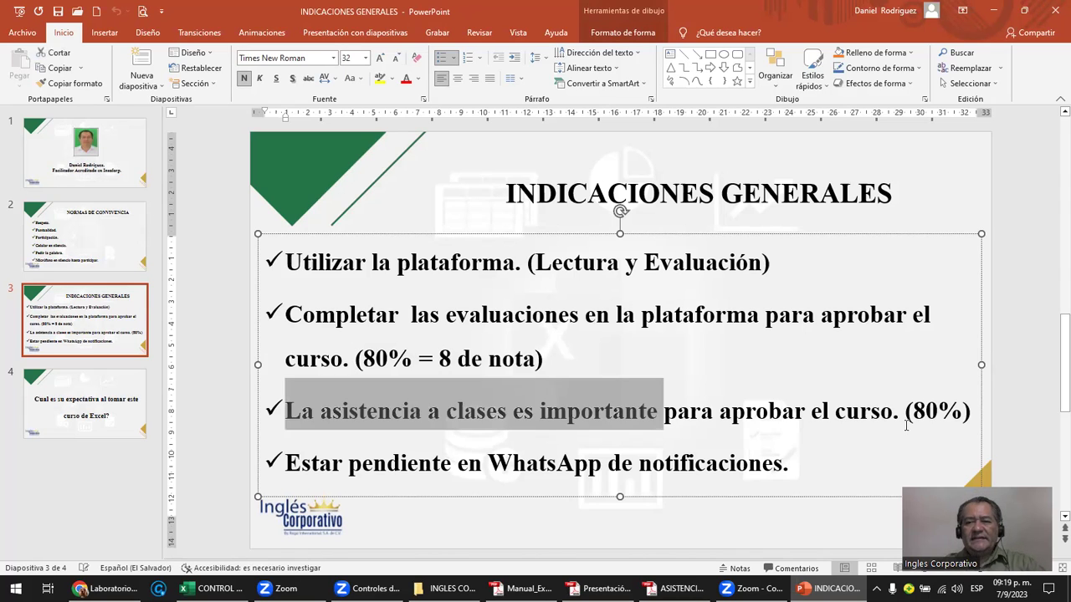
left_click(967, 427, "shift")
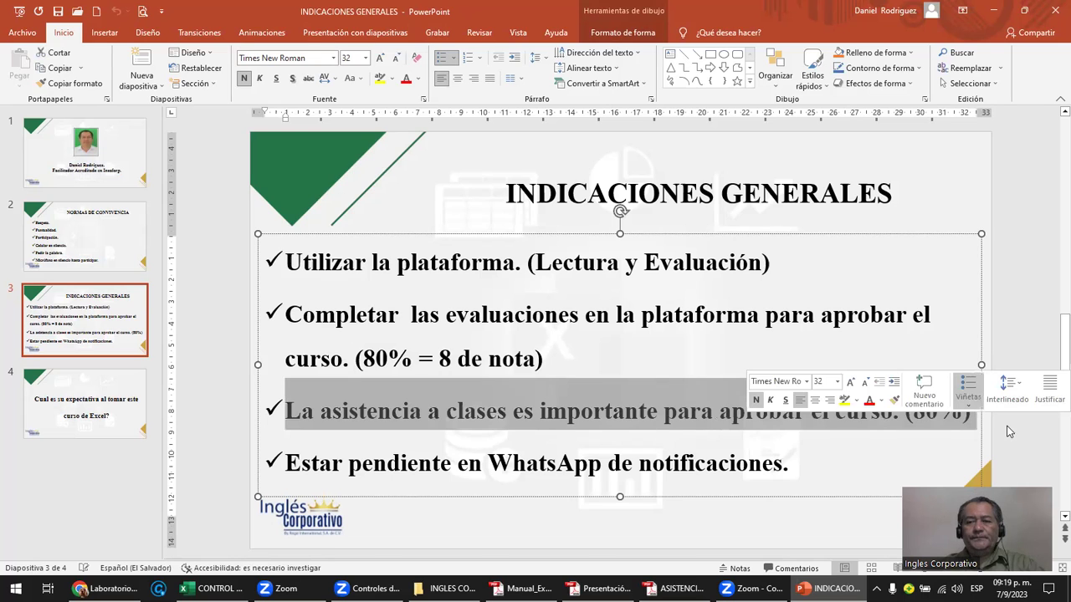
key("Escape")
key("Escape")
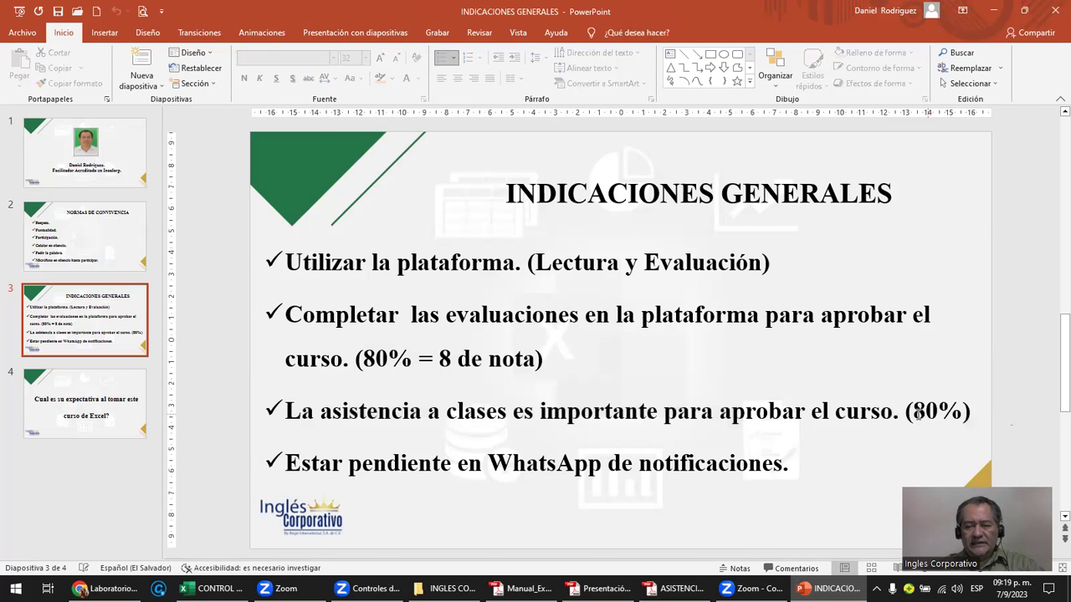
left_click(913, 410)
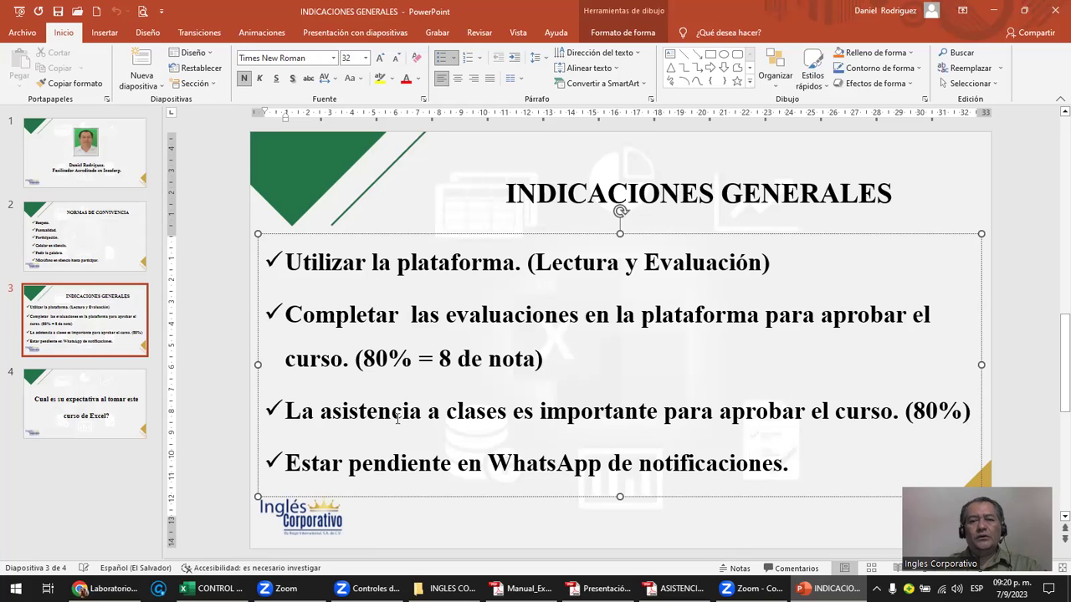
left_click_drag(974, 411, 426, 412)
left_click_drag(284, 434, 276, 432)
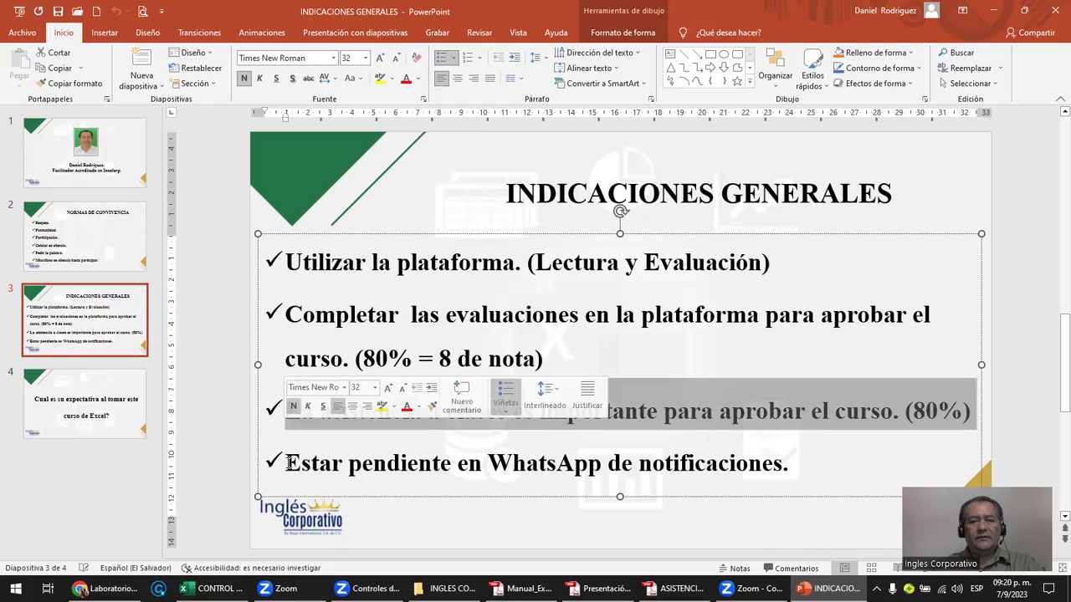
left_click(286, 461)
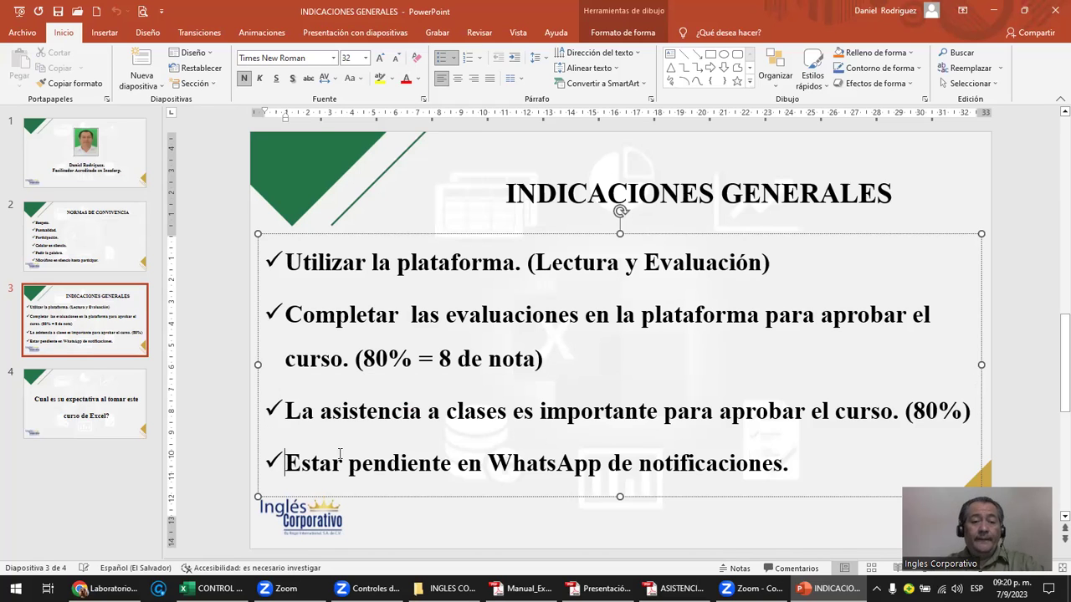
Highlight the WhatsApp notifications bullet, then switch to the browser.
double_click(700, 466)
left_click(328, 469, "shift")
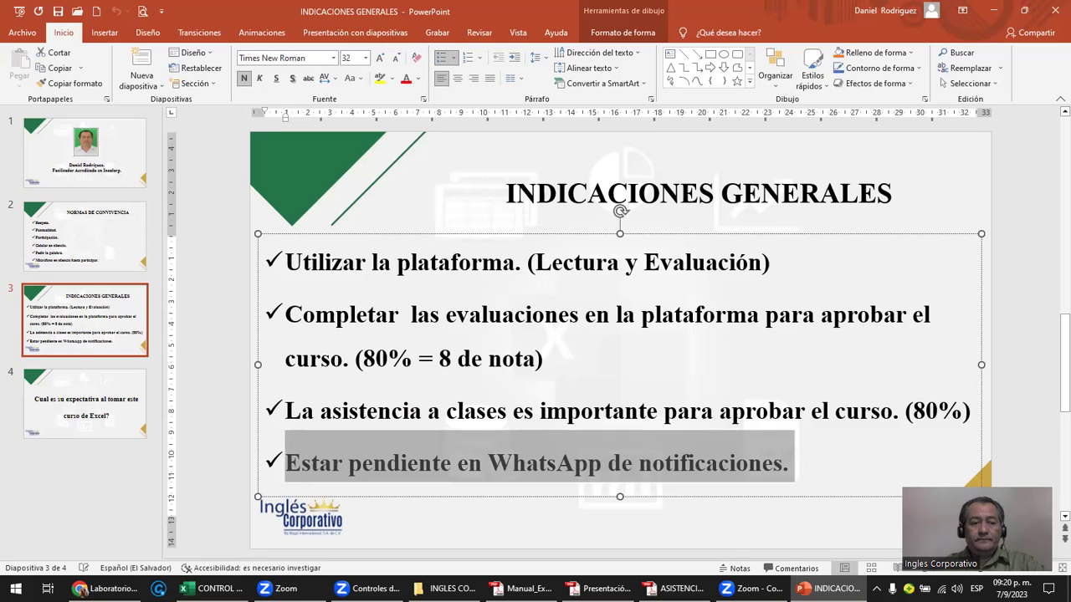
key("alt+Tab")
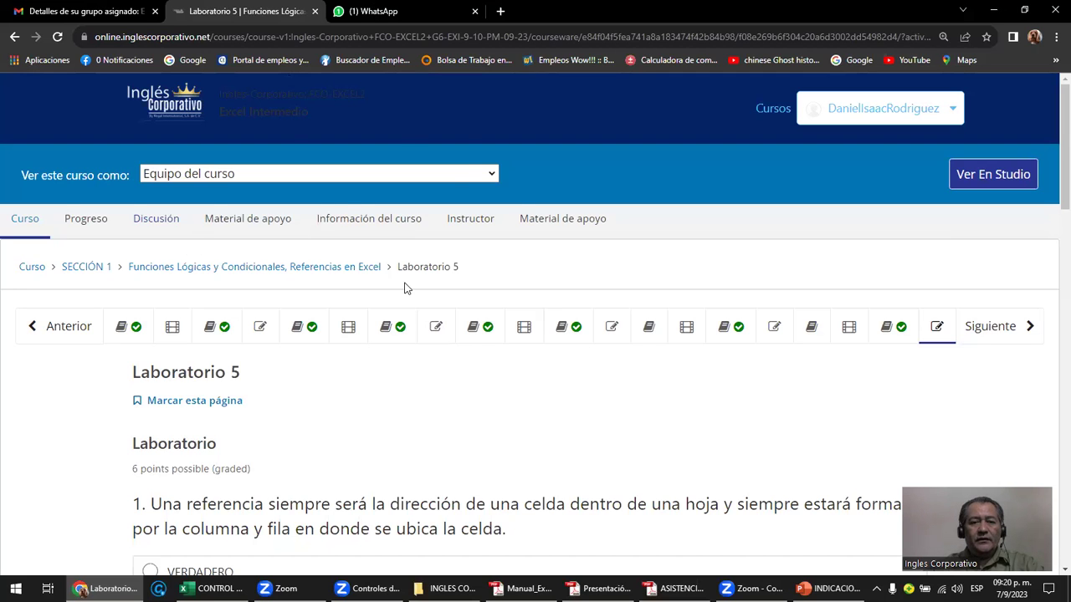
Switch to WhatsApp and open the G6-EXI-9-10-PM-09-23 group chat.
key("ctrl+Tab")
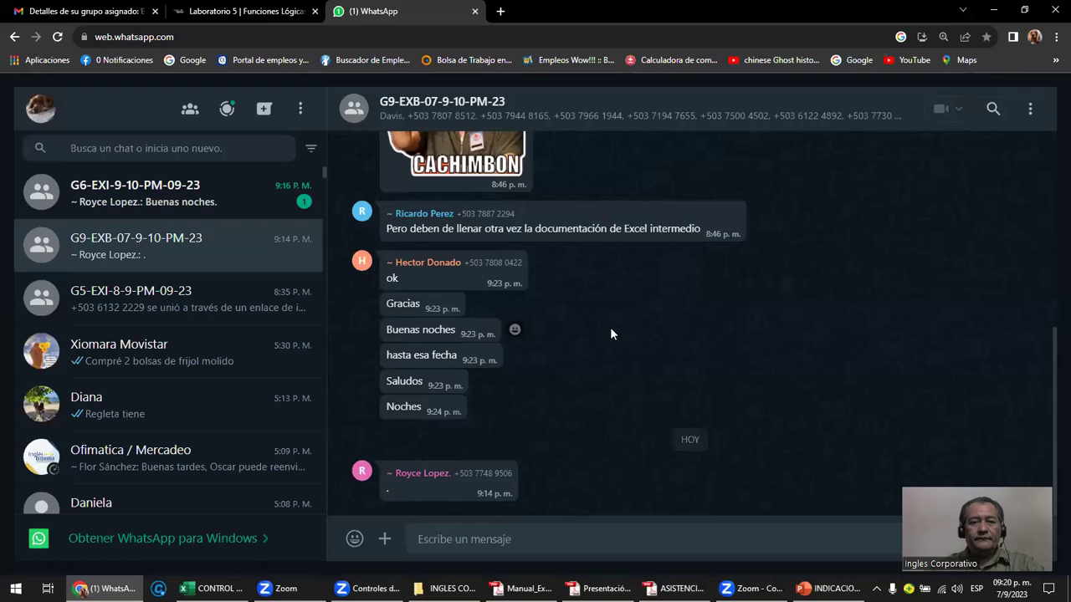
scroll(615, 335, "up", 5)
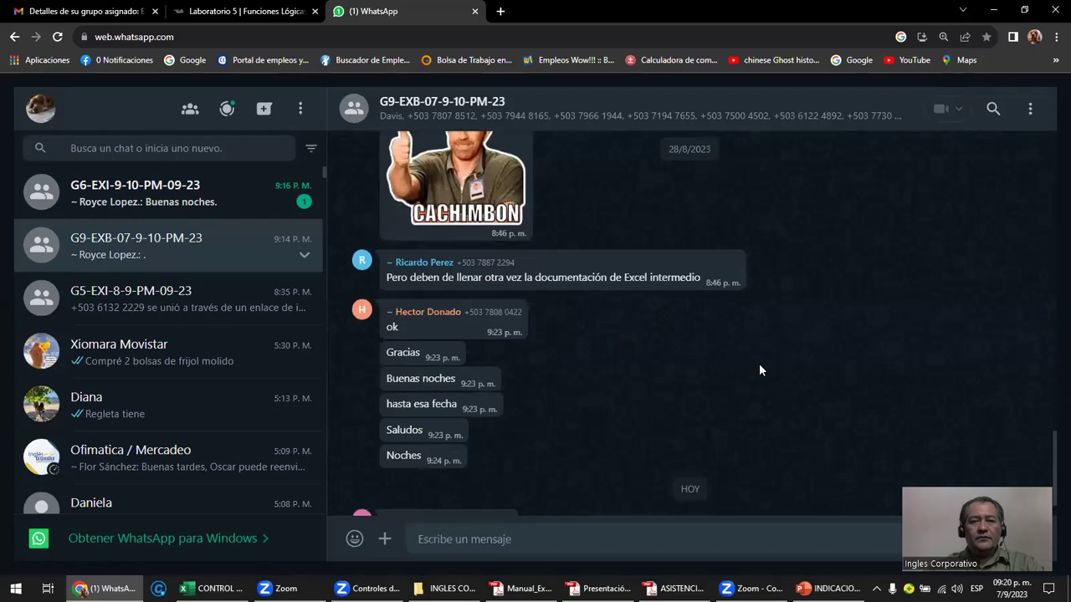
scroll(759, 370, "down", 1)
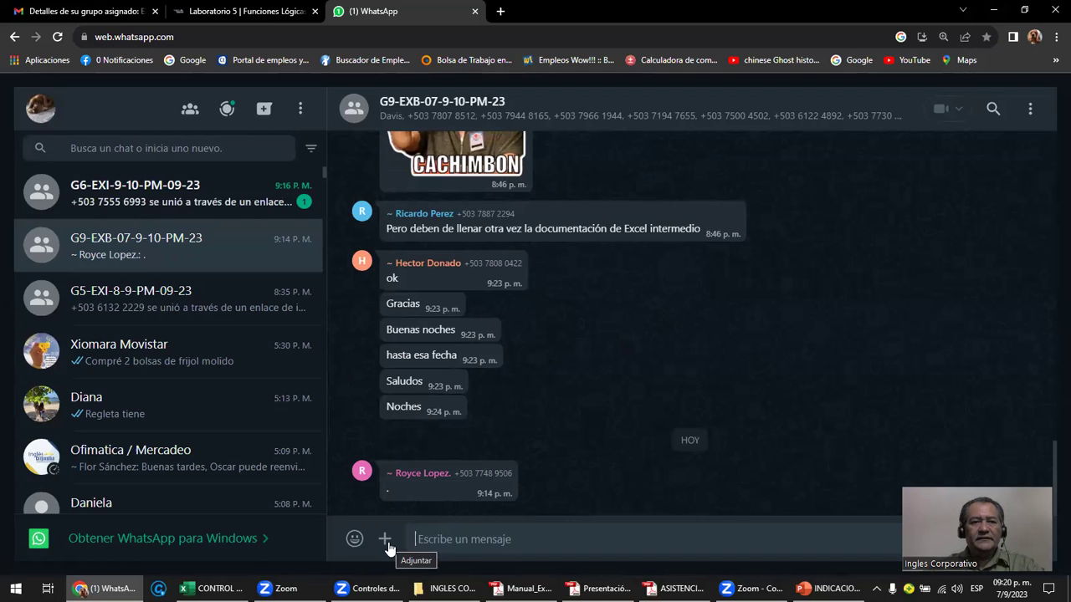
left_click(165, 211)
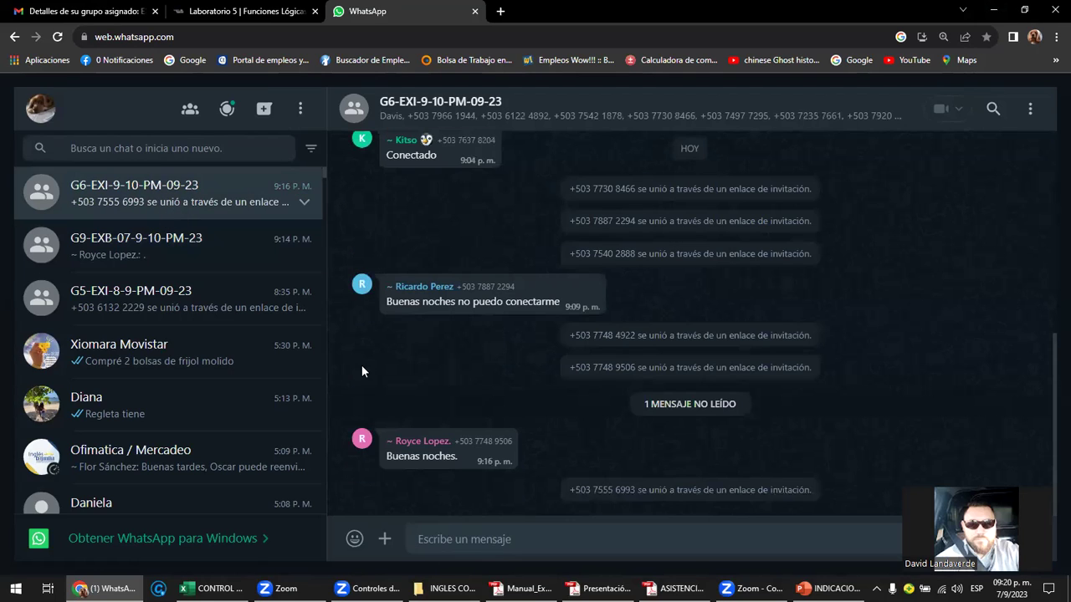
Attach and send the TIPOS DE DATOS workbook, then return to PowerPoint.
left_click(383, 540)
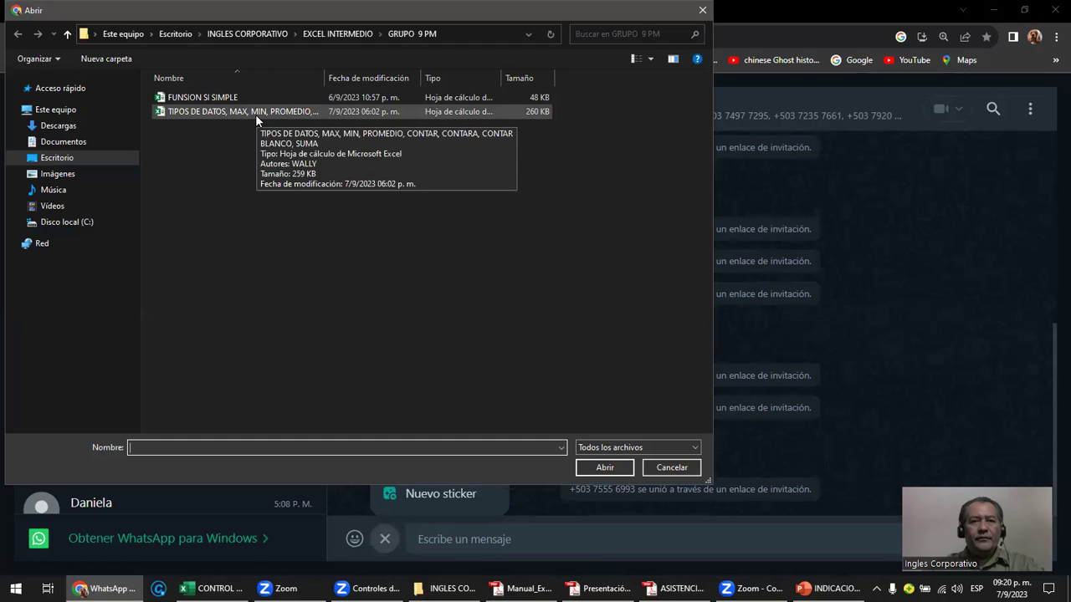
left_click(242, 111)
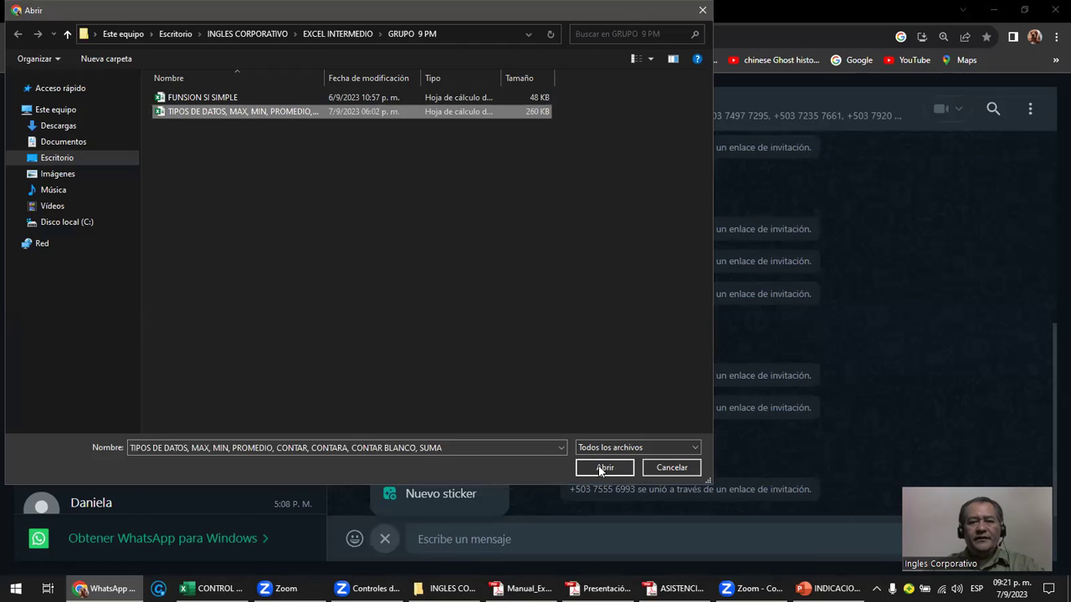
left_click(598, 467)
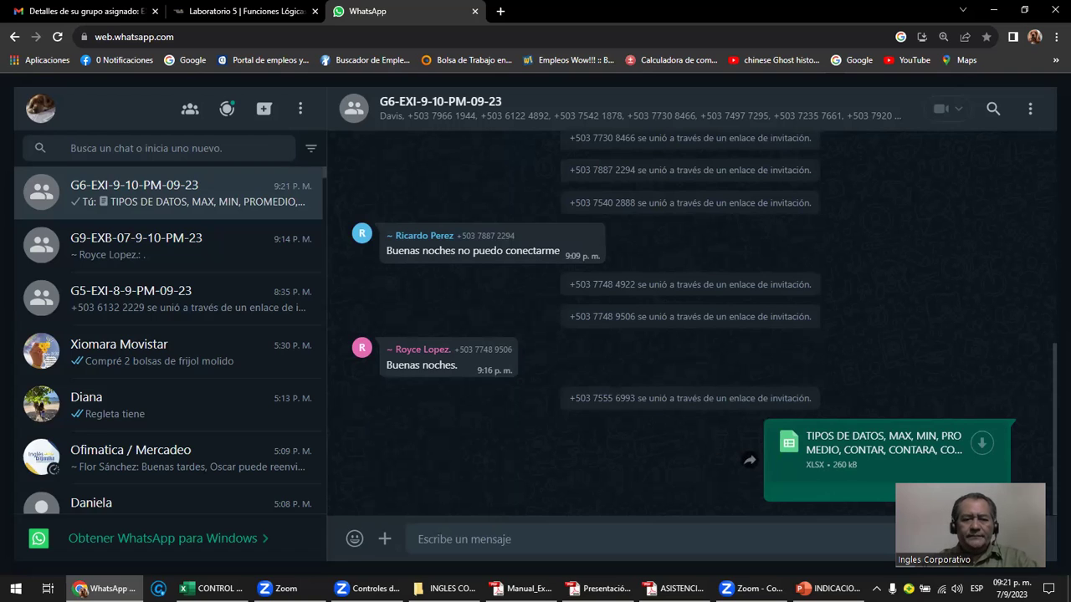
mouse_move(211, 588)
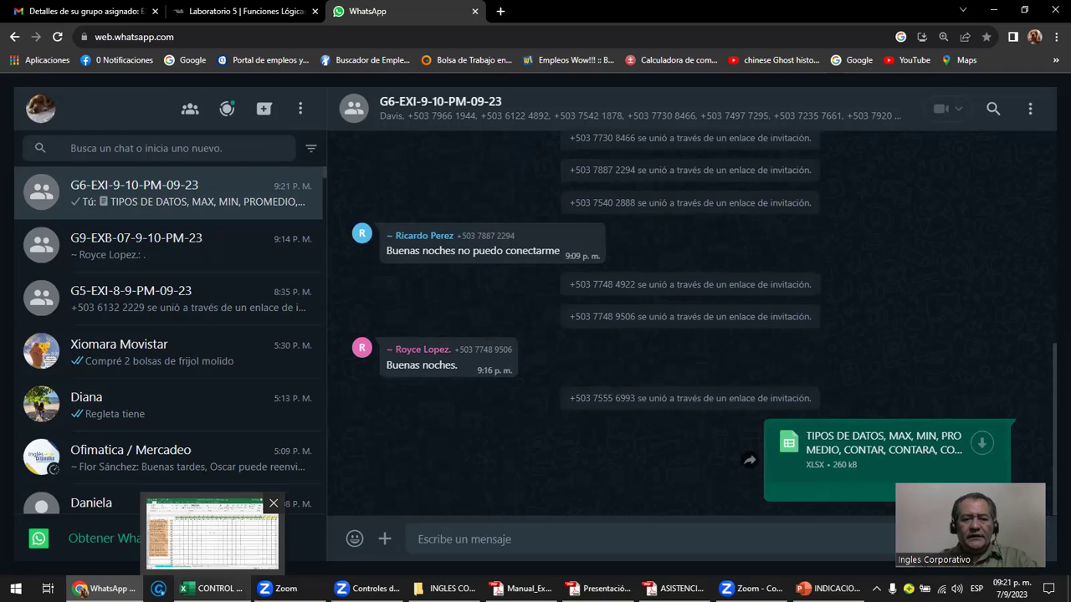
key("alt+Tab")
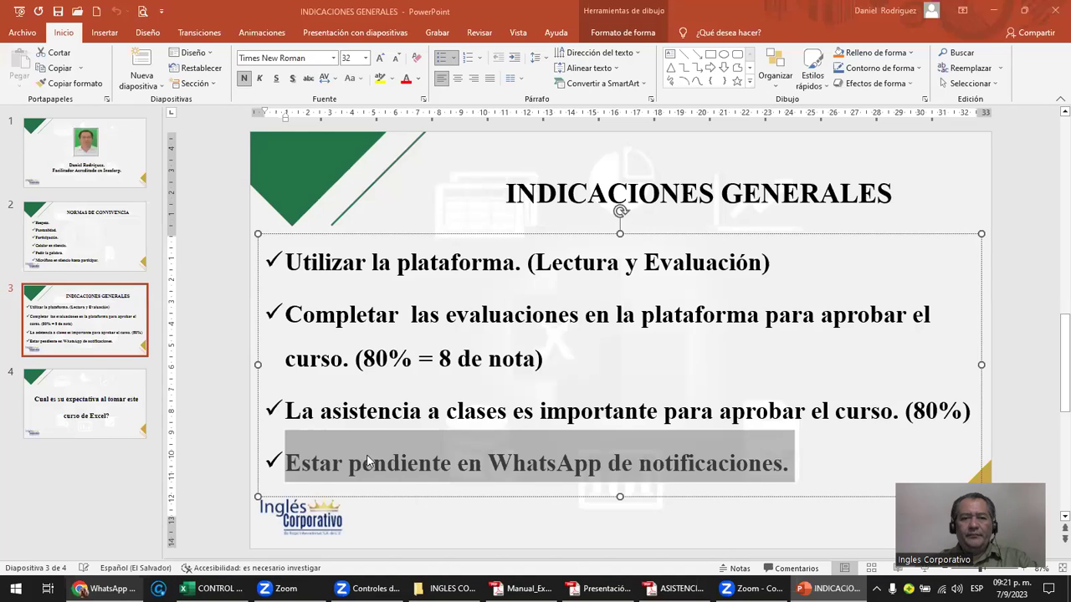
Clear the bullet highlight and go to slide 4, the Excel course expectations question.
left_click(353, 406)
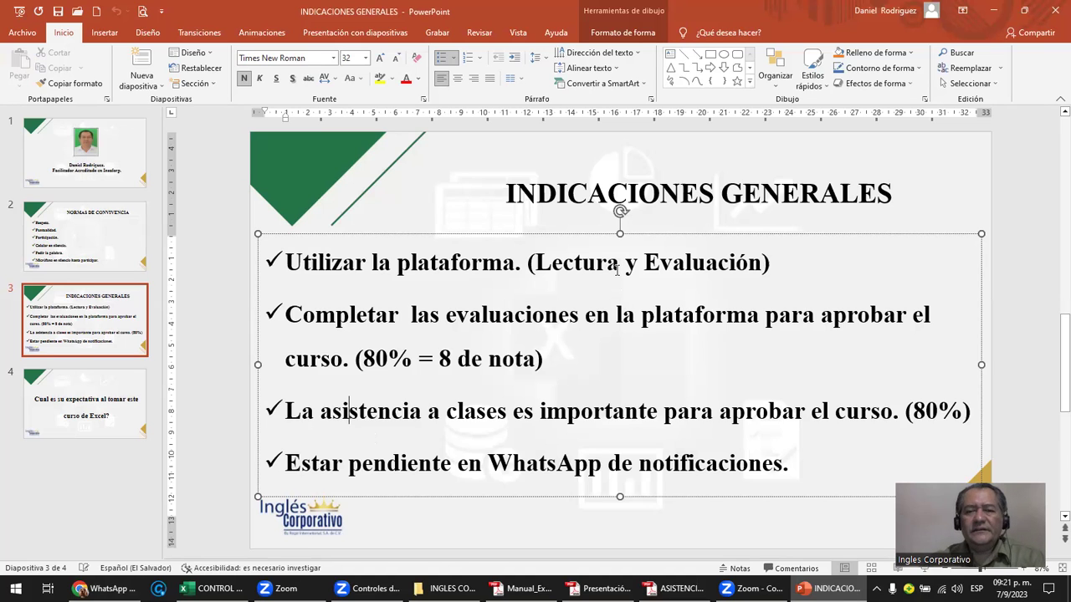
left_click(624, 188)
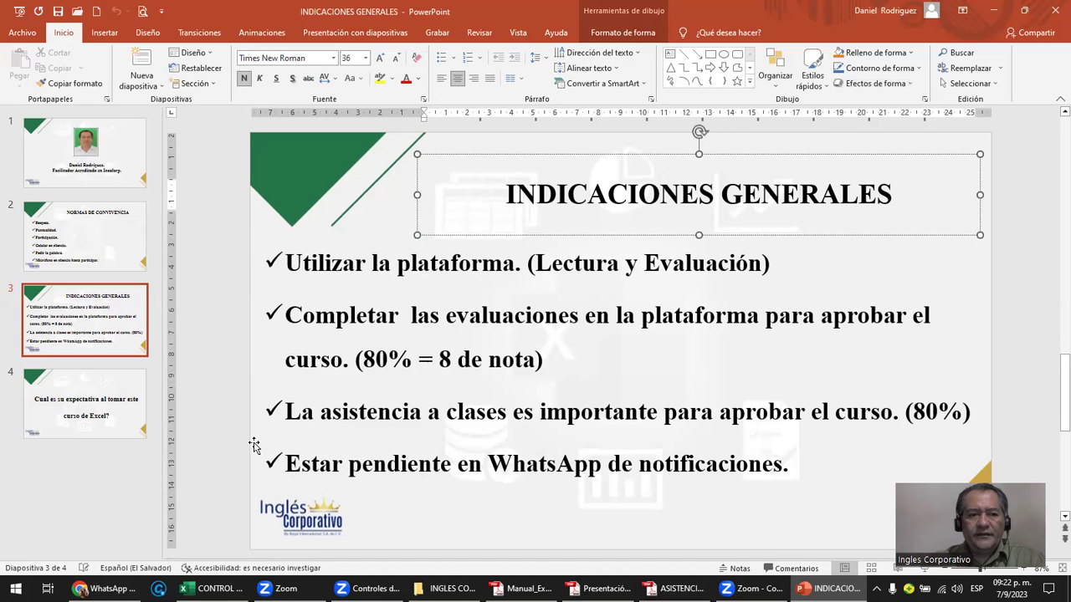
left_click(113, 418)
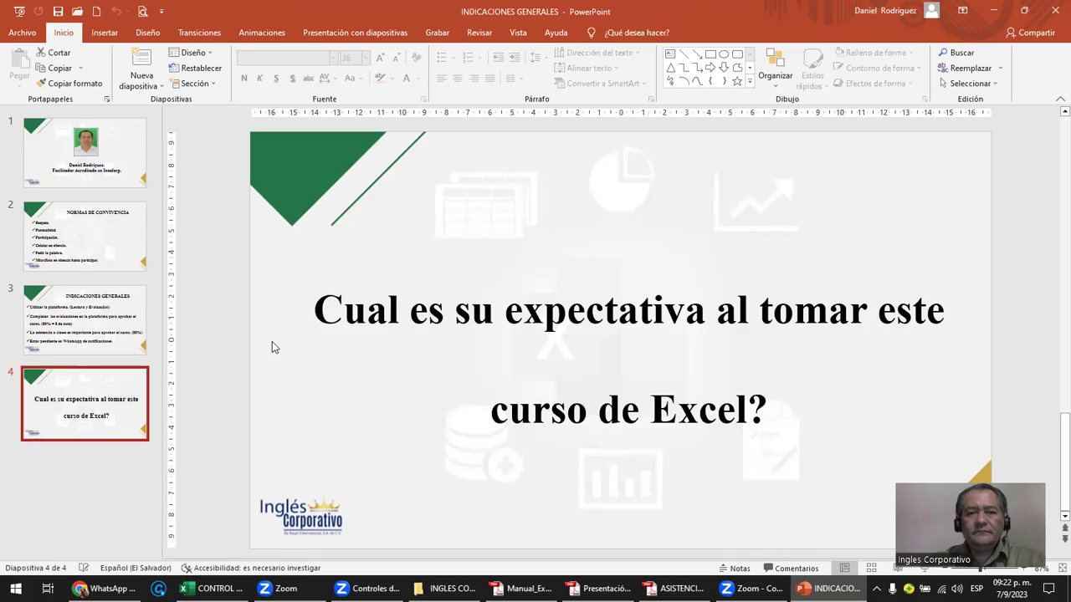
left_click(333, 304)
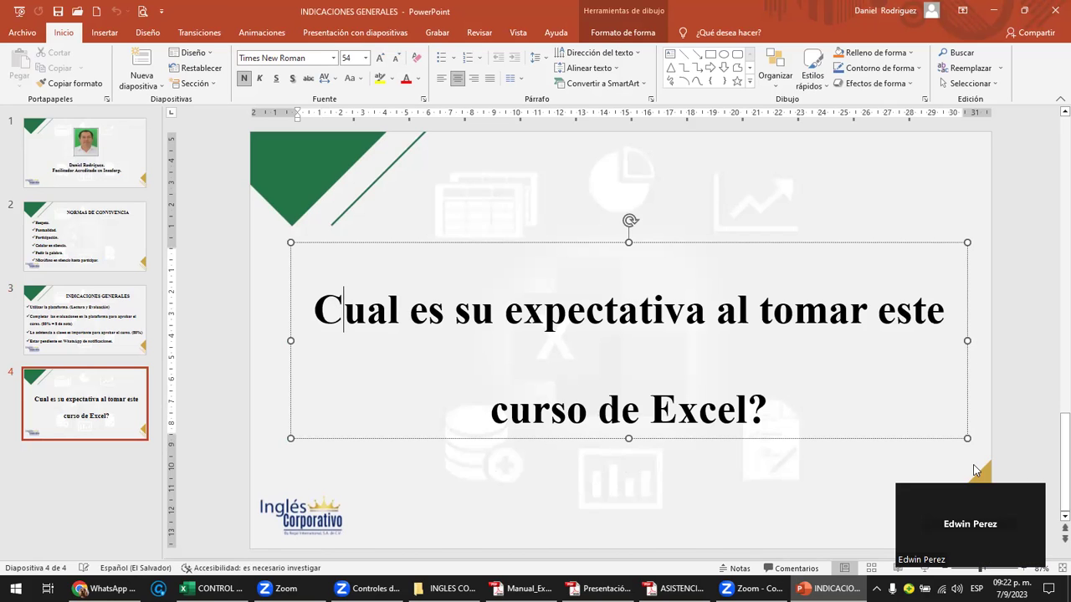
Present slide 4's question 'Cual es su expectativa al tomar este curso de Excel?'.
left_click(974, 494)
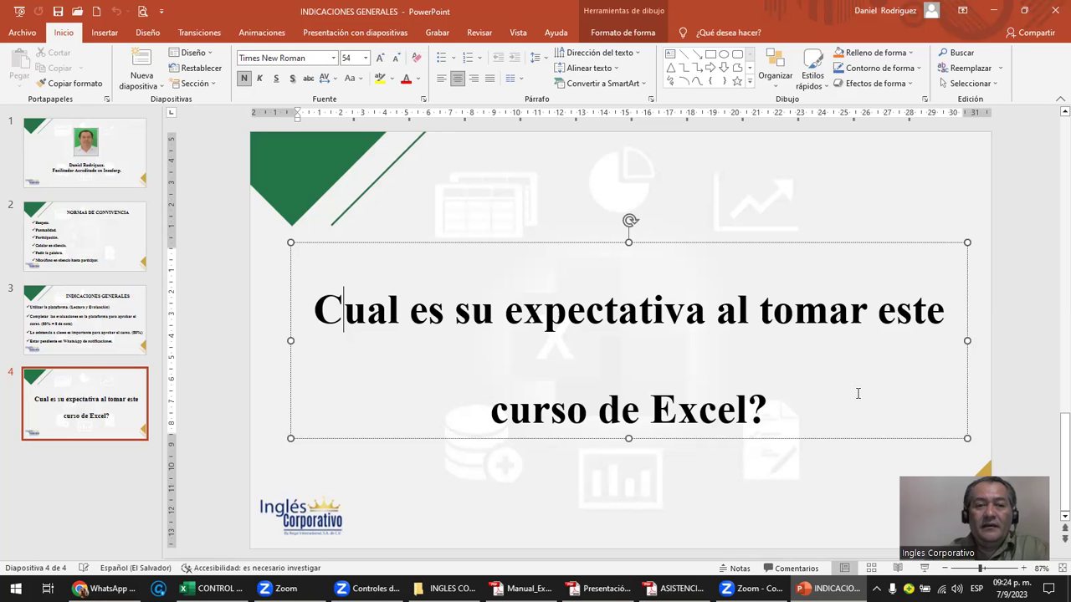
Close the INDICACIONES GENERALES deck, dismiss the Zoom notice, then briefly restore and re-minimize the CONTROL ASISTENCIA workbook.
left_click(1052, 16)
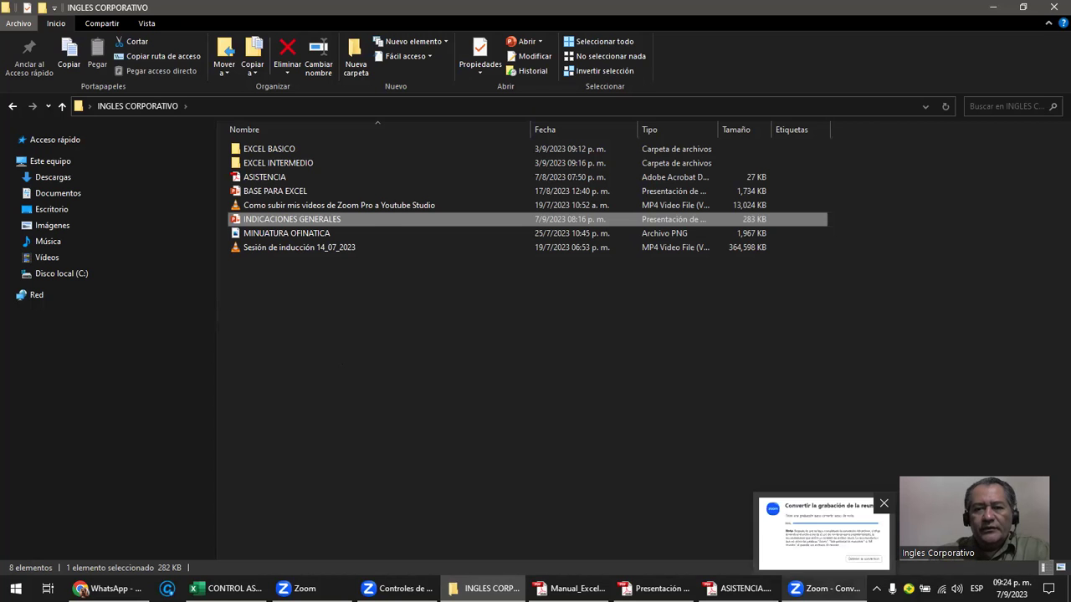
left_click(824, 531)
left_click(844, 398)
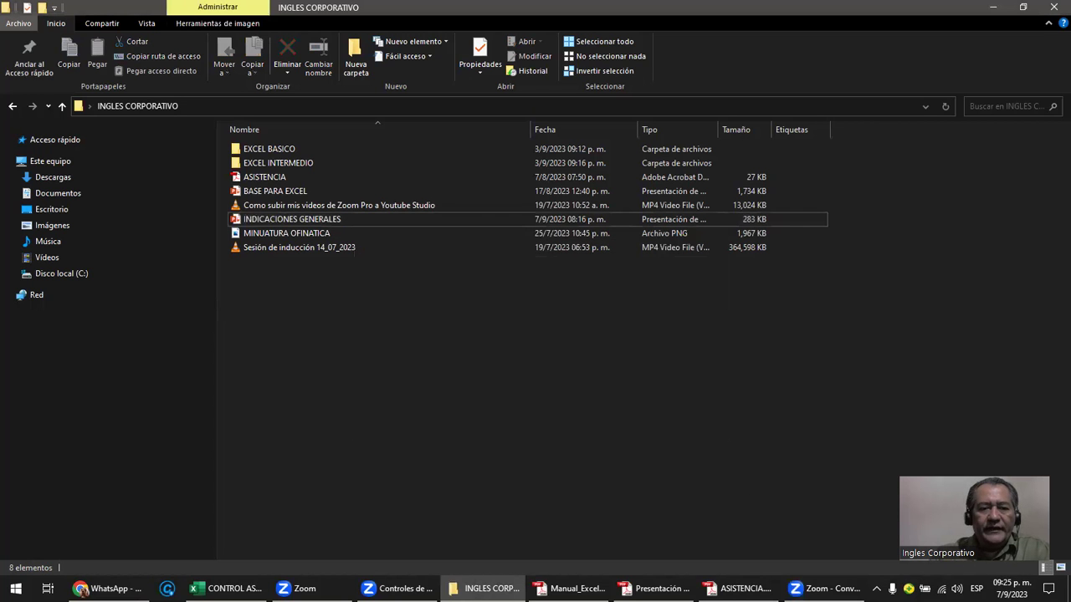
left_click(226, 588)
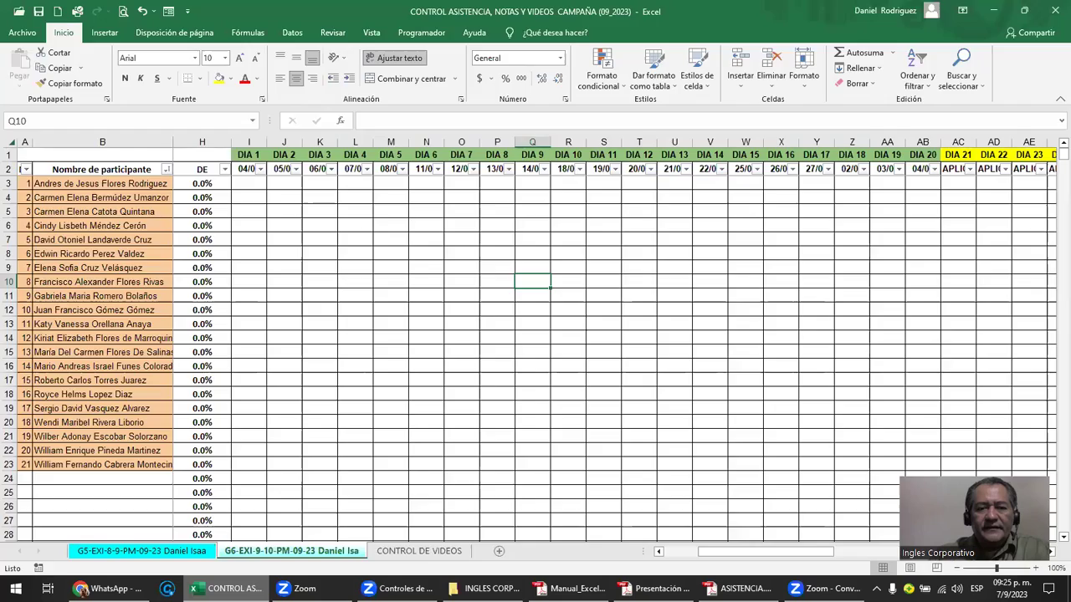
left_click(226, 588)
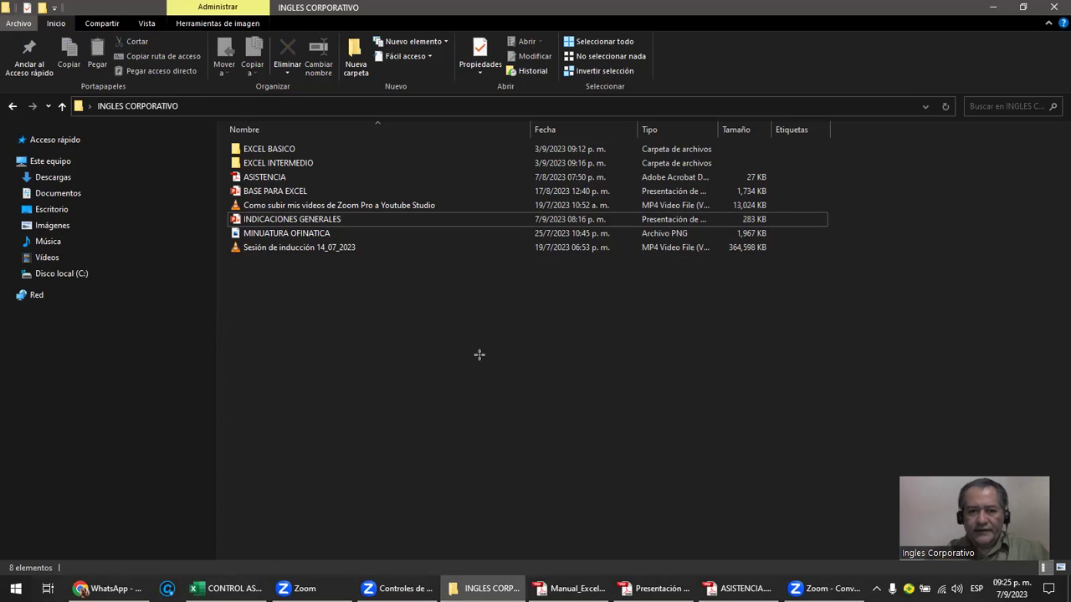
Switch to Manual_Excel_Intermedio.pdf, scroll through its Contenido page, then minimize the manual.
key("alt+Tab")
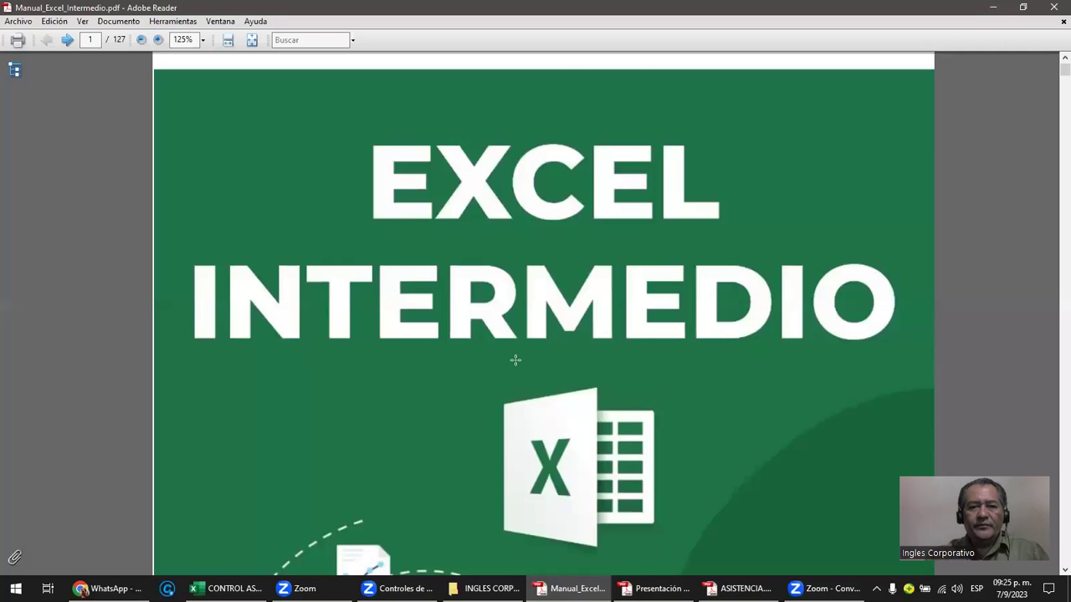
scroll(518, 370, "down", 5)
scroll(518, 370, "down", 5)
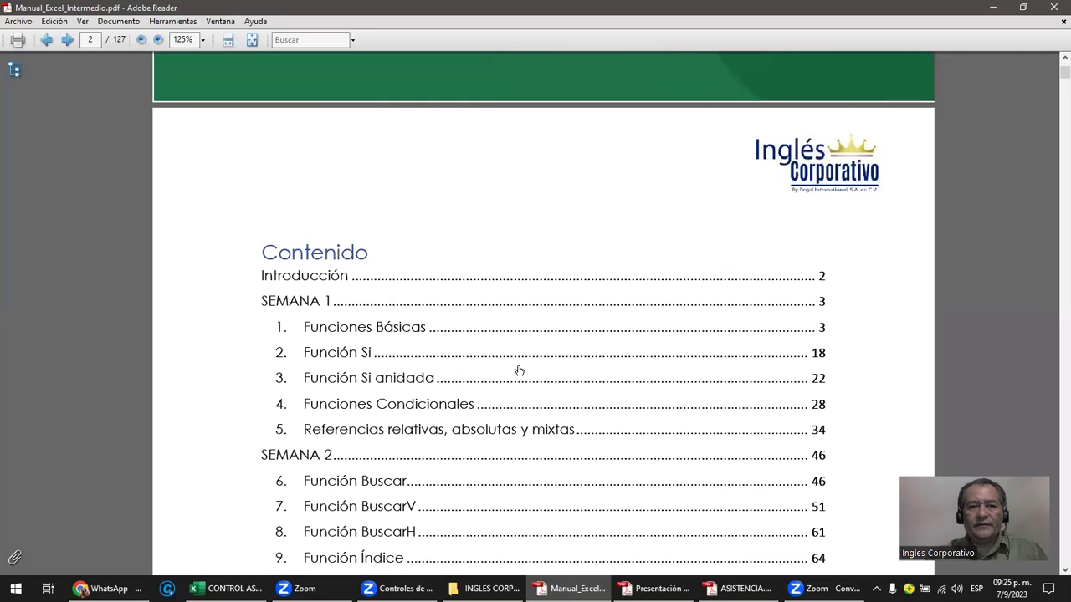
scroll(519, 370, "down", 2)
scroll(518, 370, "down", 2)
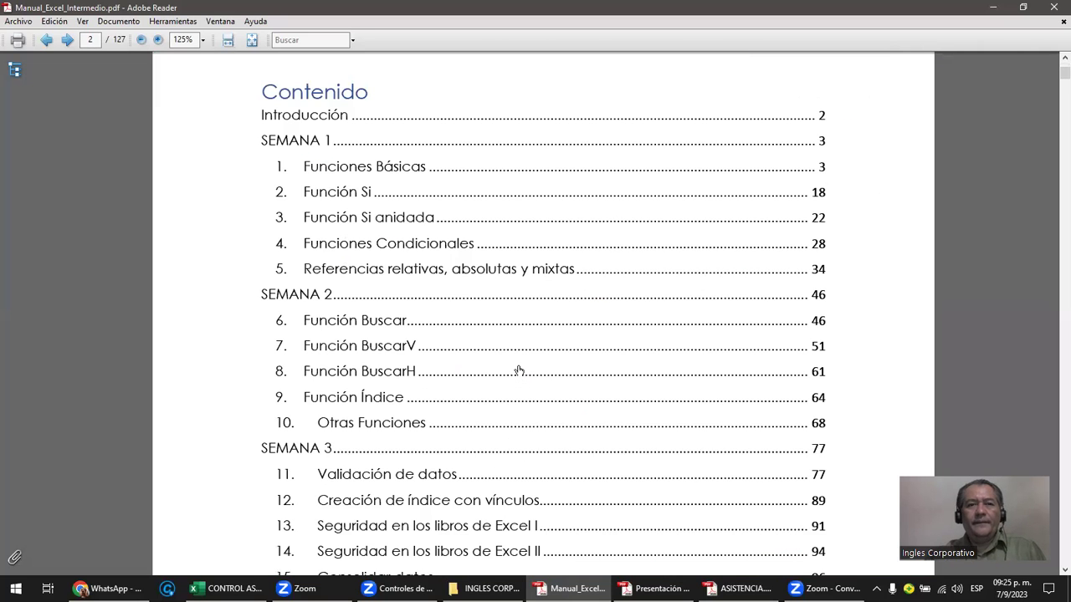
scroll(518, 371, "down", 1)
scroll(519, 371, "down", 1)
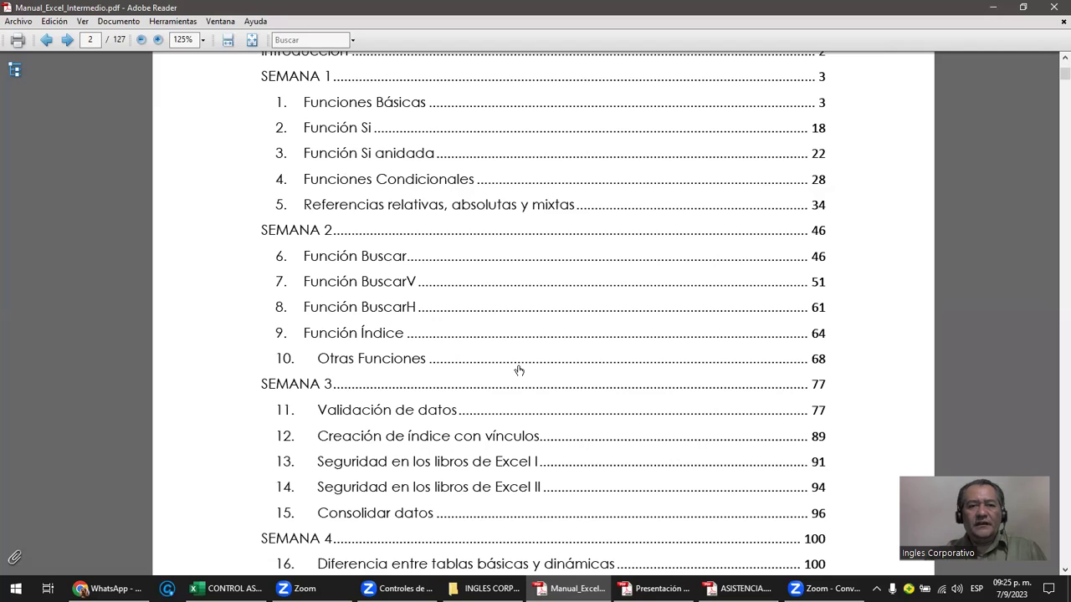
scroll(519, 370, "down", 2, "ctrl")
scroll(518, 371, "up", 1)
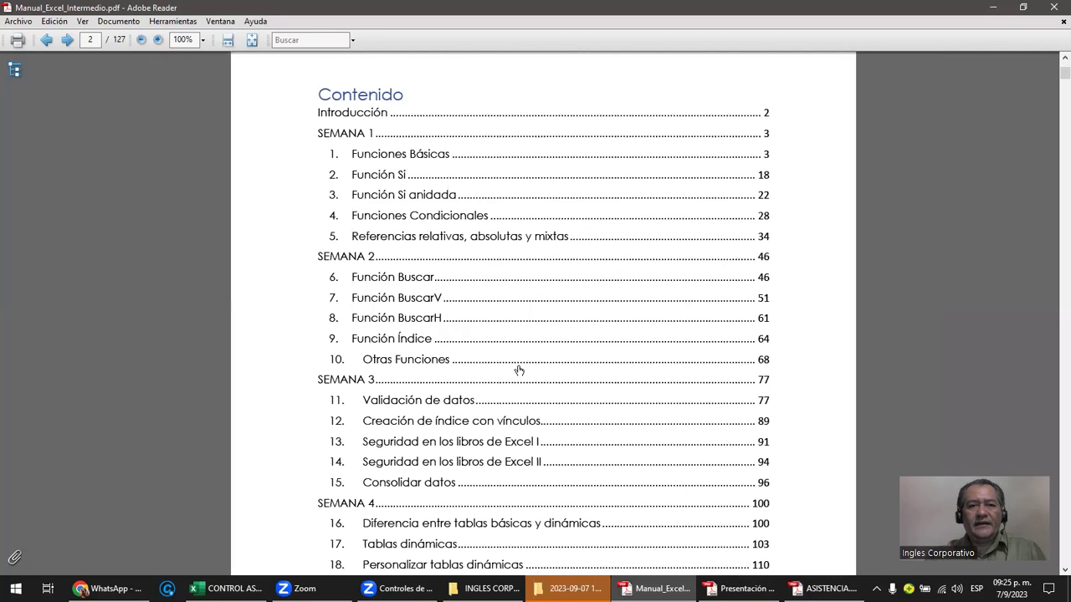
scroll(519, 371, "up", 1, "ctrl")
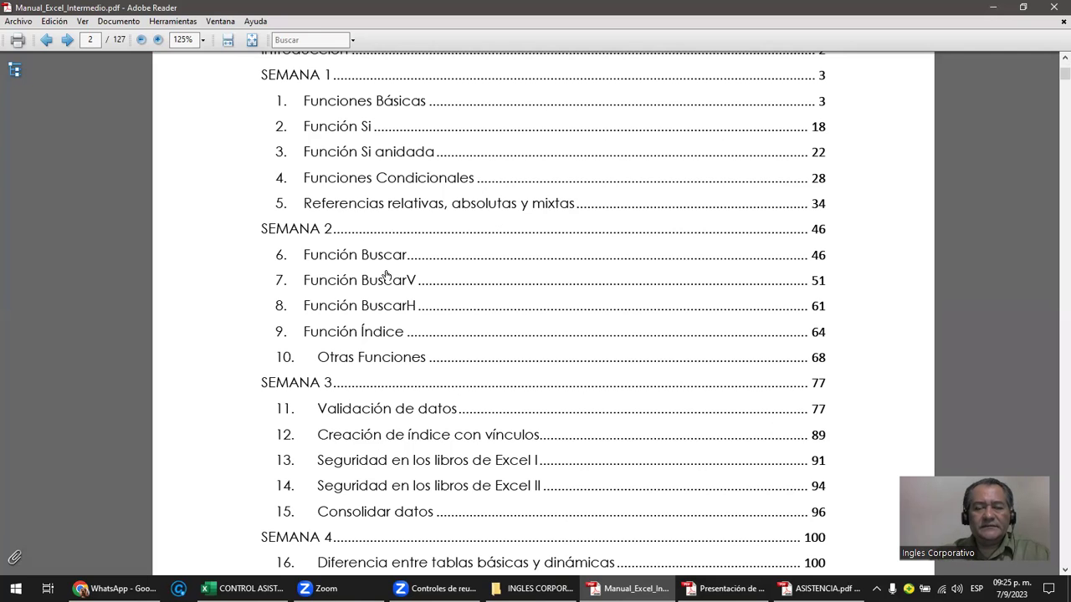
scroll(387, 276, "down", 3)
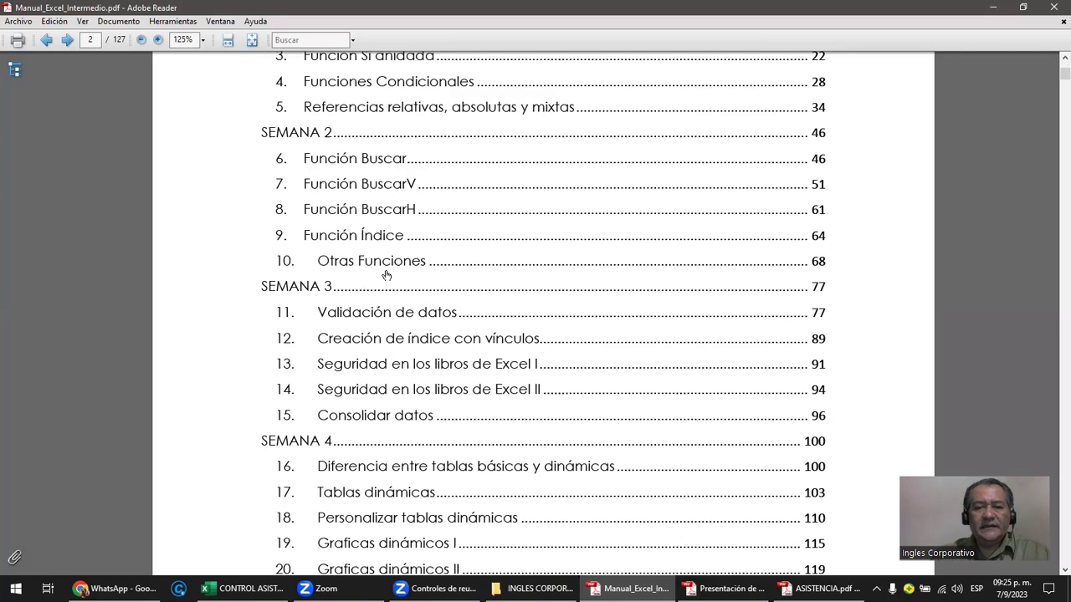
scroll(387, 274, "down", 1)
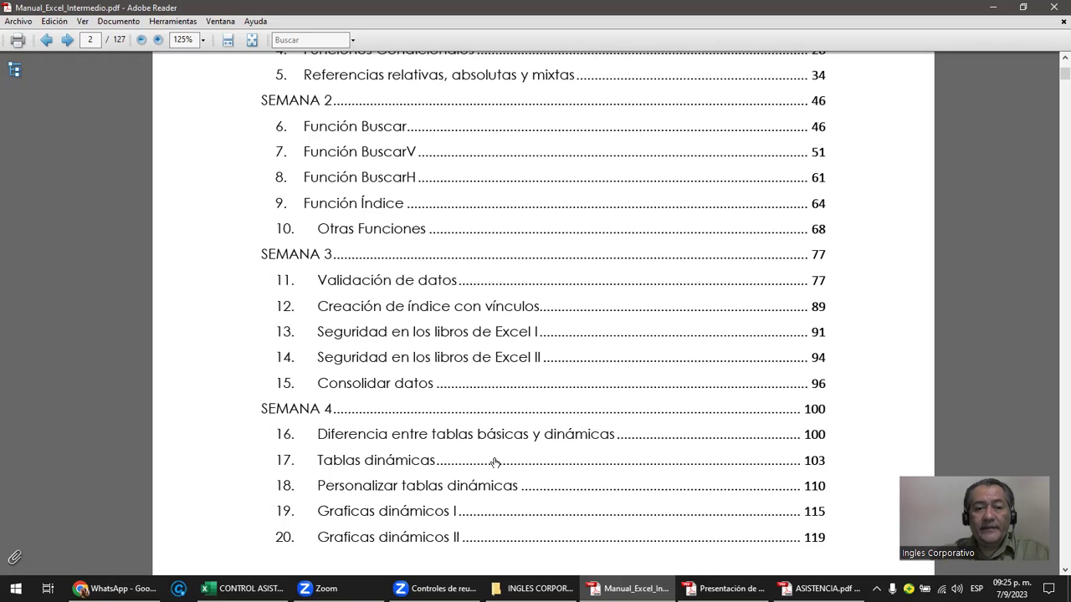
scroll(425, 471, "down", 1)
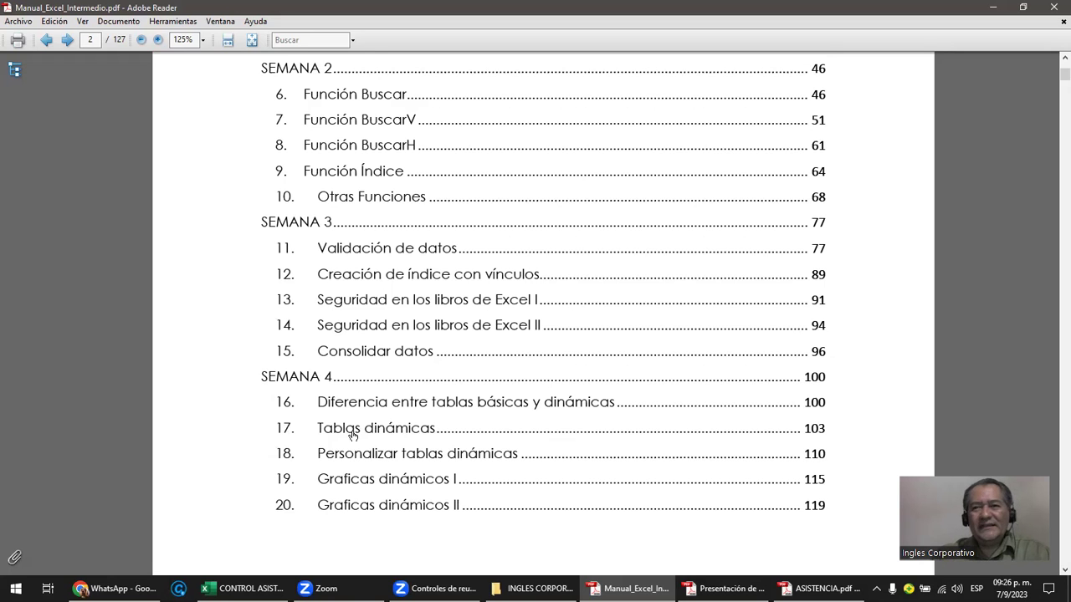
scroll(353, 435, "up", 3)
scroll(353, 435, "up", 5)
scroll(353, 435, "up", 3)
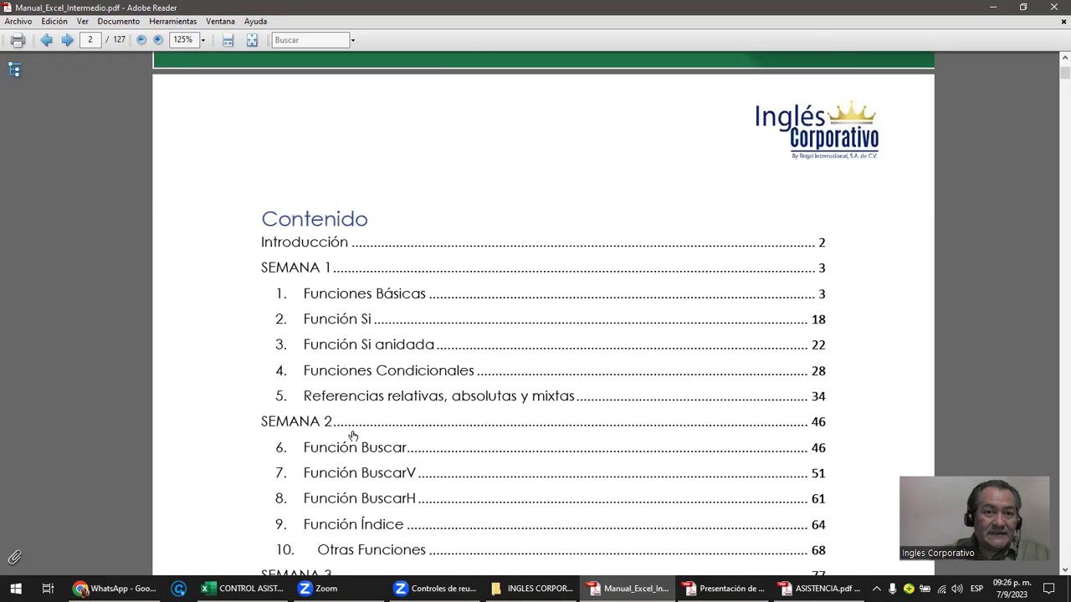
scroll(353, 435, "up", 3)
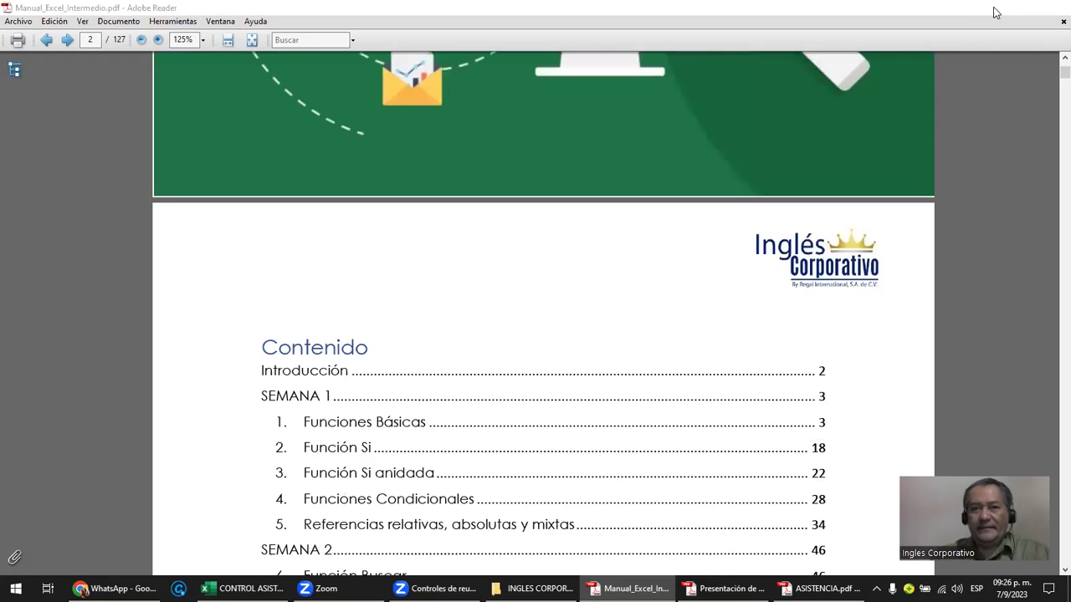
left_click(996, 13)
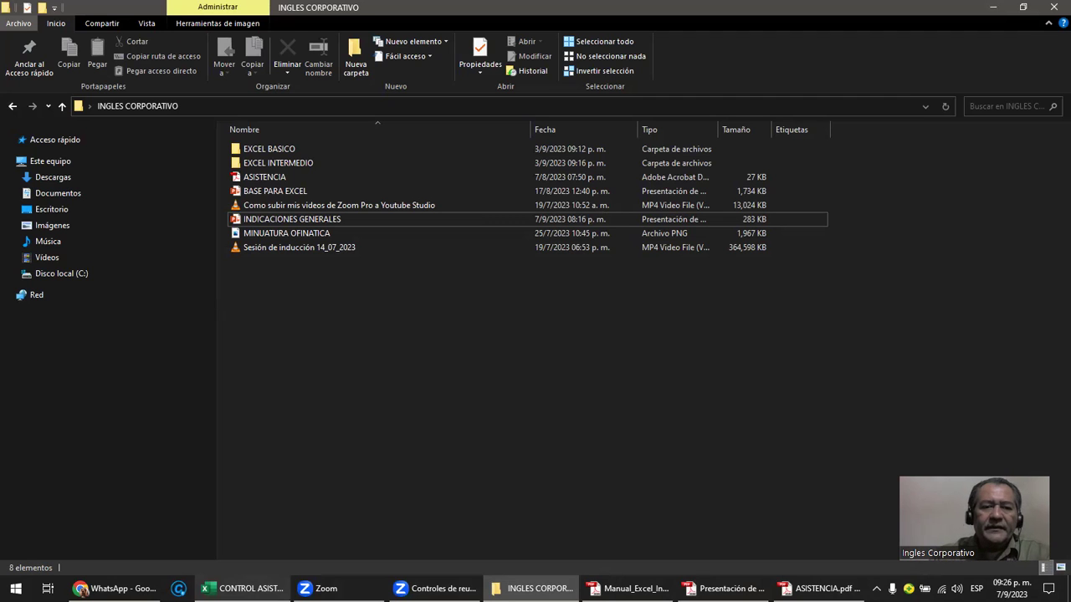
Bring up the G6-EXI-9-10-PM-09-23 WhatsApp group chat, then switch to the Laboratorio 5 course page.
key("alt+Tab")
key("alt+Tab")
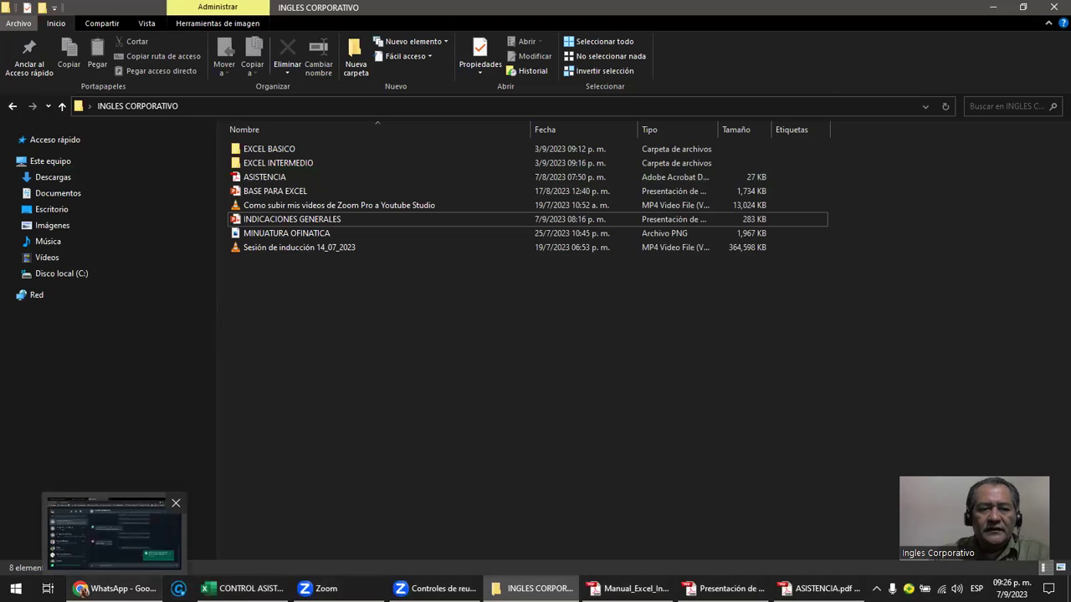
left_click(117, 589)
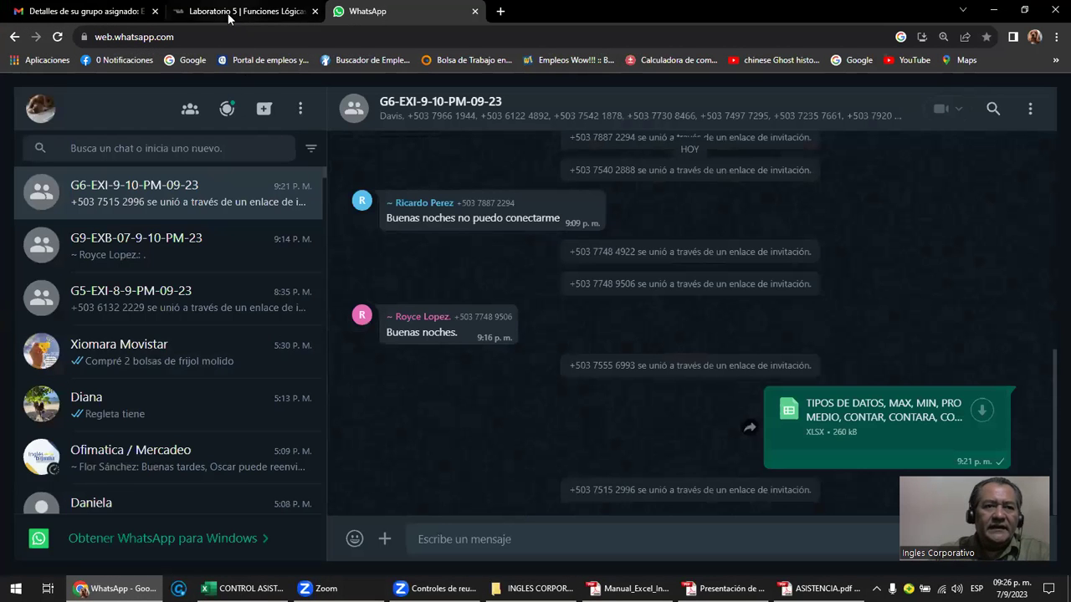
left_click(228, 13)
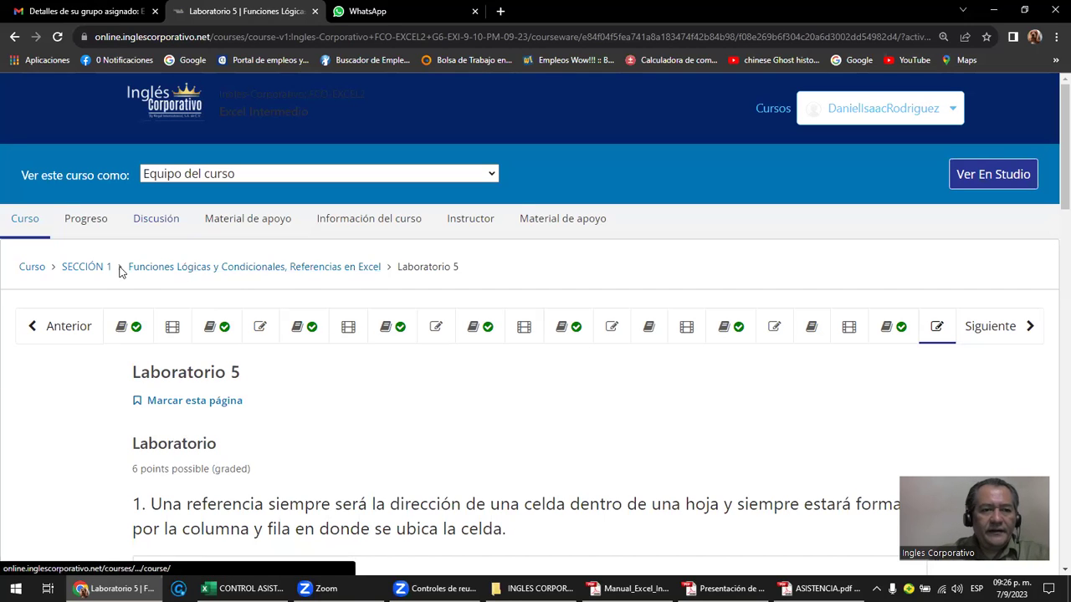
Open SECCIÓN 1 and step back with Anterior through the labs to lesson 1.1 on Max and Min.
left_click(160, 267)
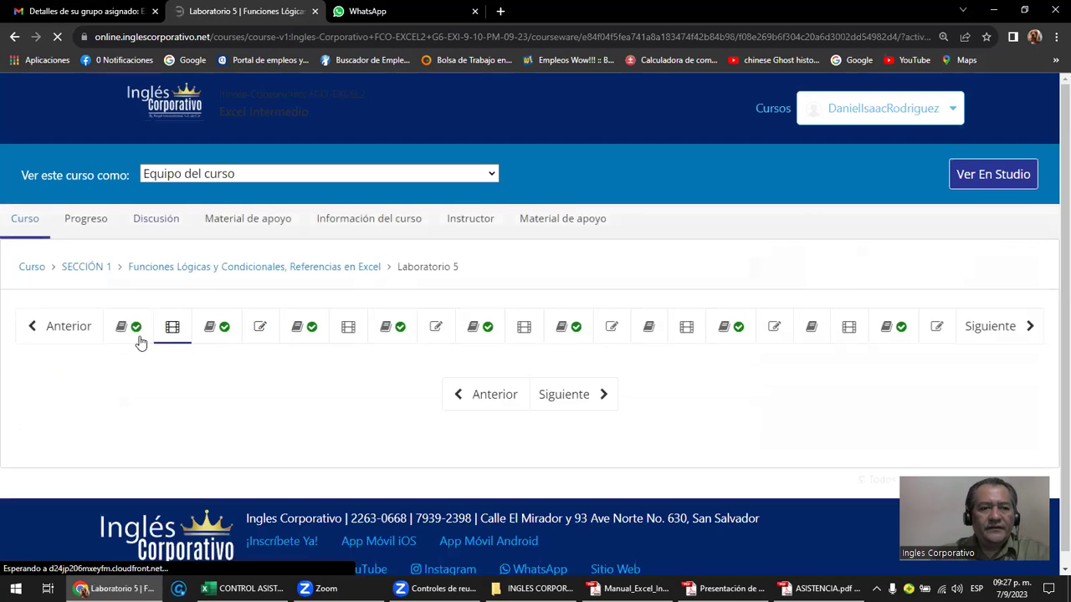
left_click(71, 327)
left_click(72, 327)
left_click(72, 327)
left_click(72, 328)
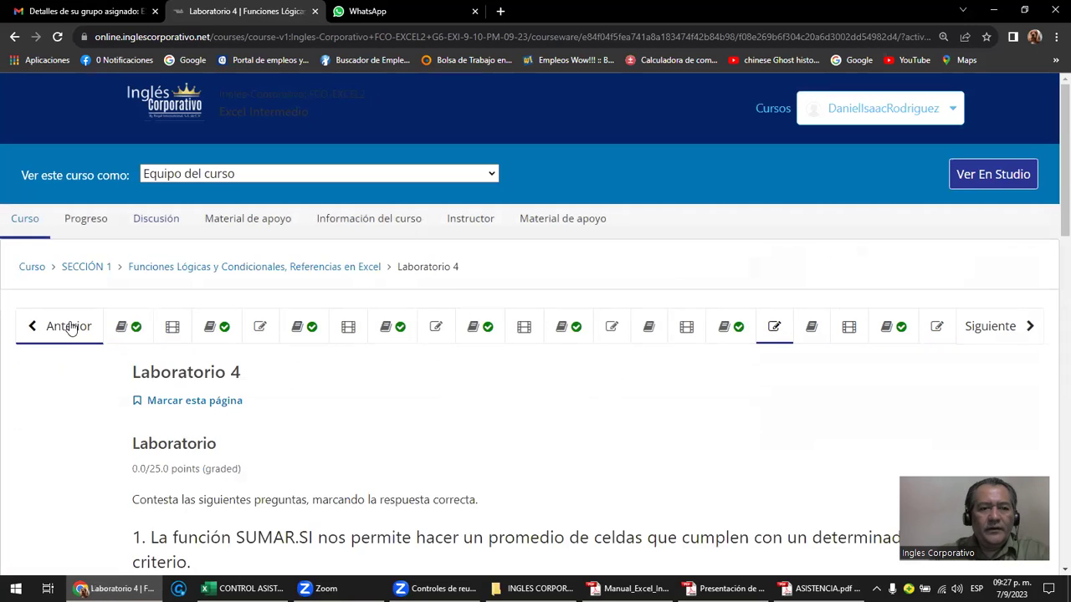
left_click(72, 328)
left_click(72, 328)
left_click(72, 328)
left_click(72, 327)
left_click(72, 328)
left_click(72, 327)
left_click(72, 327)
left_click(72, 327)
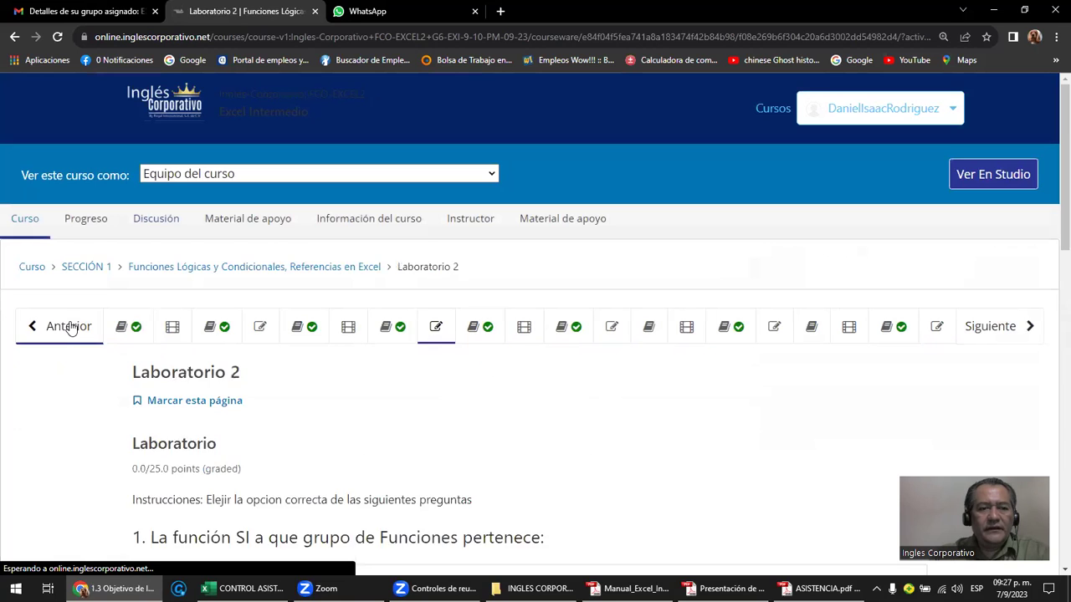
left_click(72, 327)
left_click(72, 327)
left_click(72, 327)
left_click(72, 327)
left_click(72, 327)
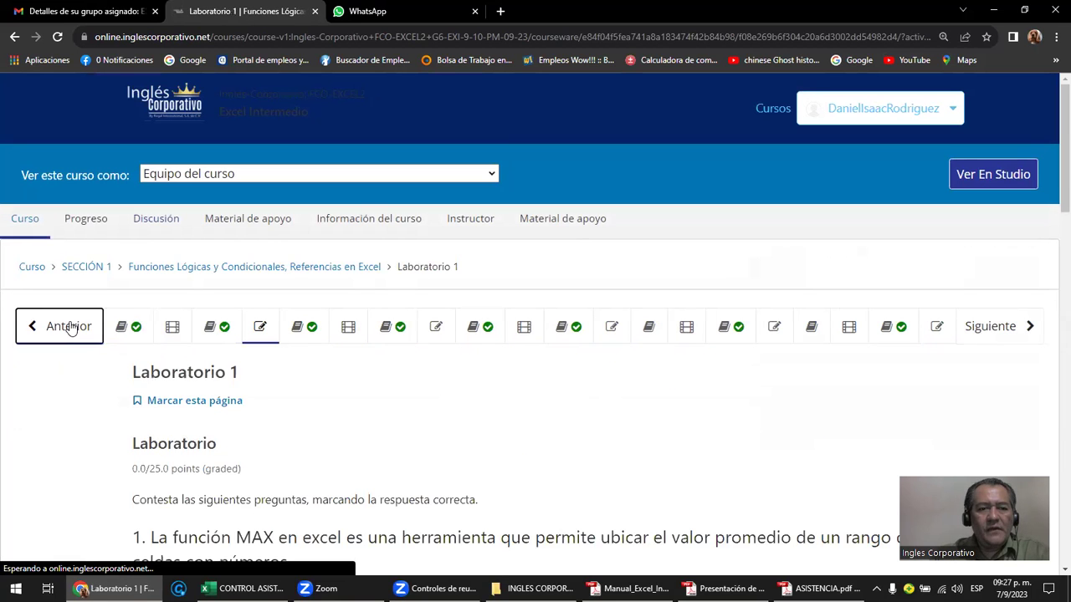
left_click(72, 327)
left_click(71, 327)
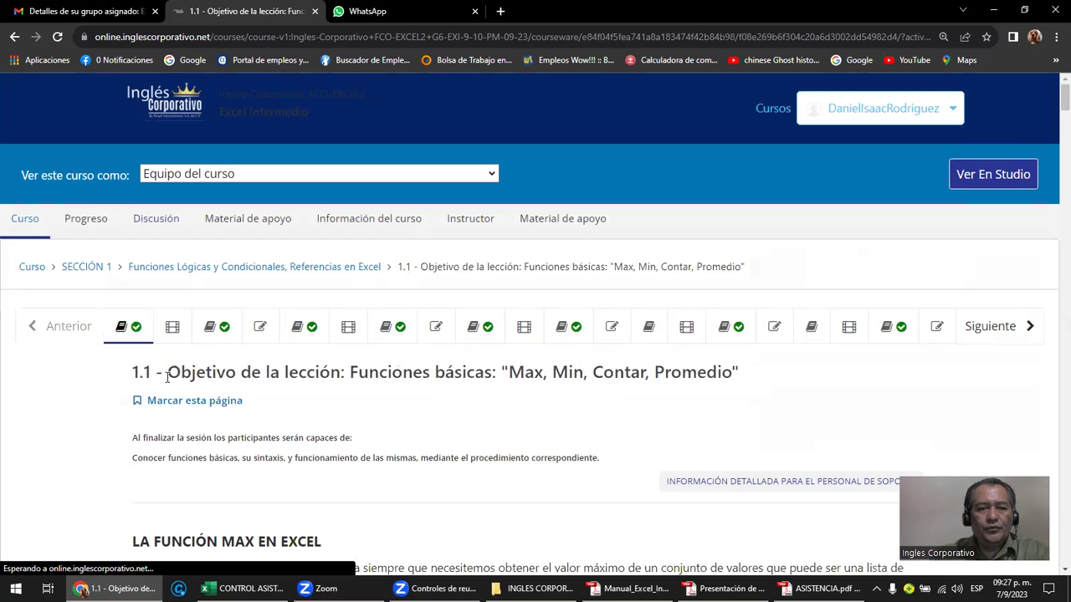
Review the MAX examples in the SECCIÓN 1 overview, then return to the INGLES CORPORATIVO folder.
scroll(176, 376, "down", 3)
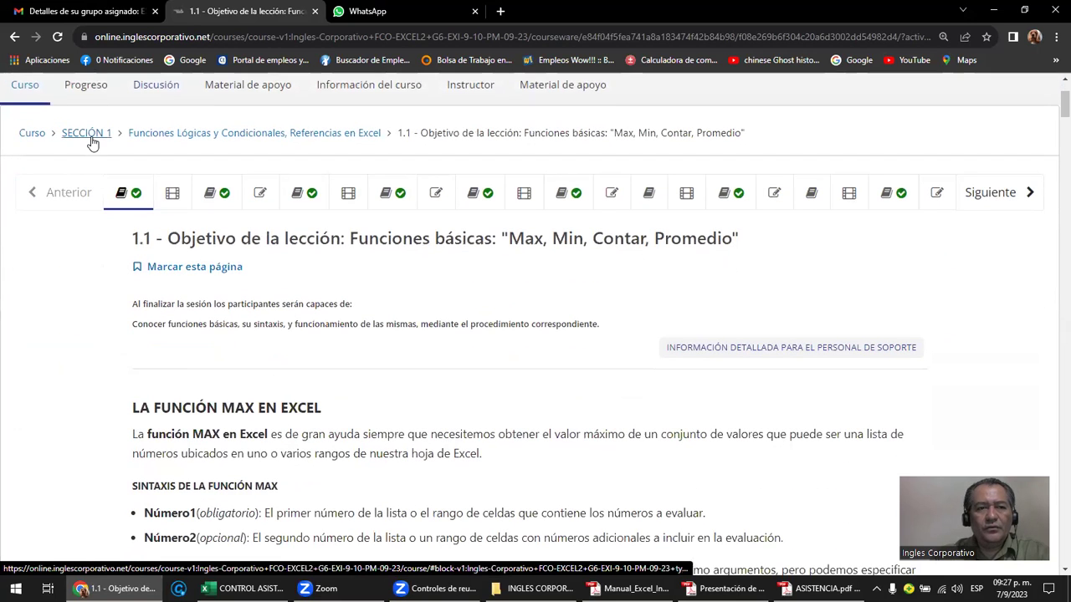
left_click(97, 138)
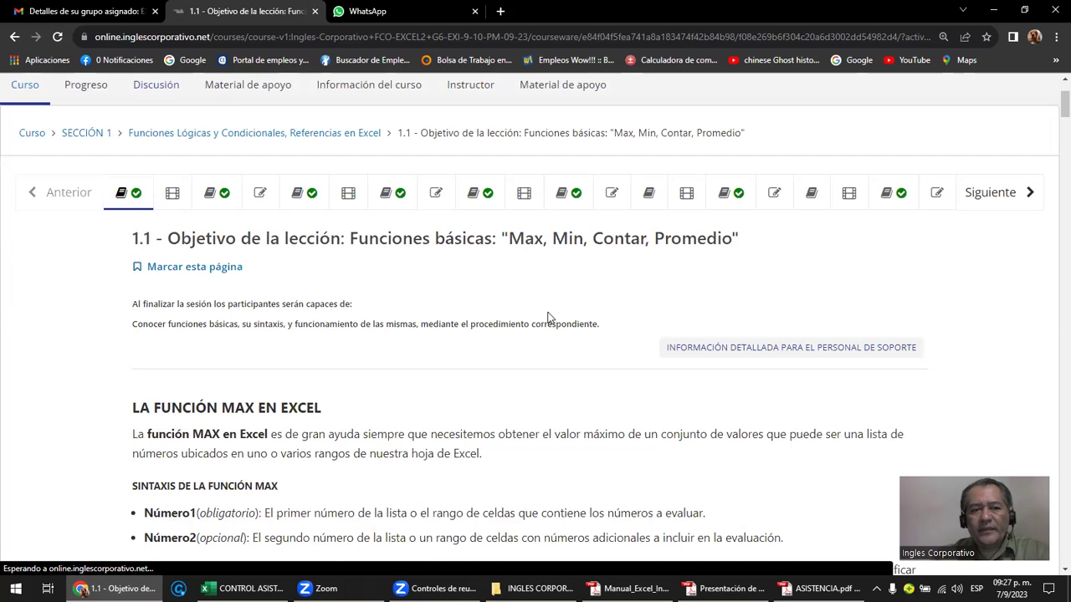
scroll(547, 317, "down", 3)
scroll(385, 285, "down", 2)
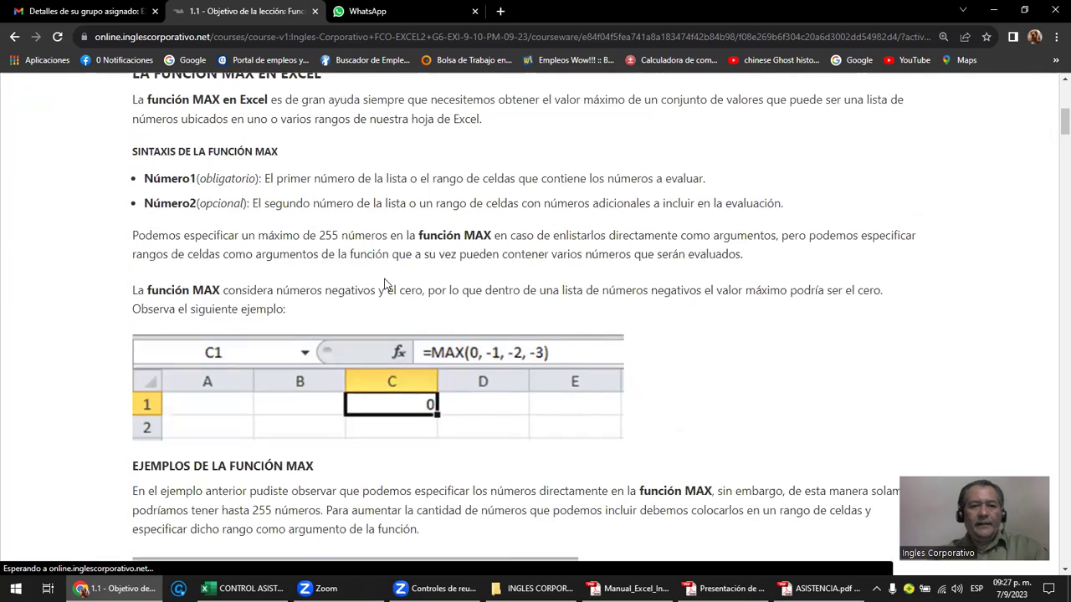
scroll(385, 285, "down", 1)
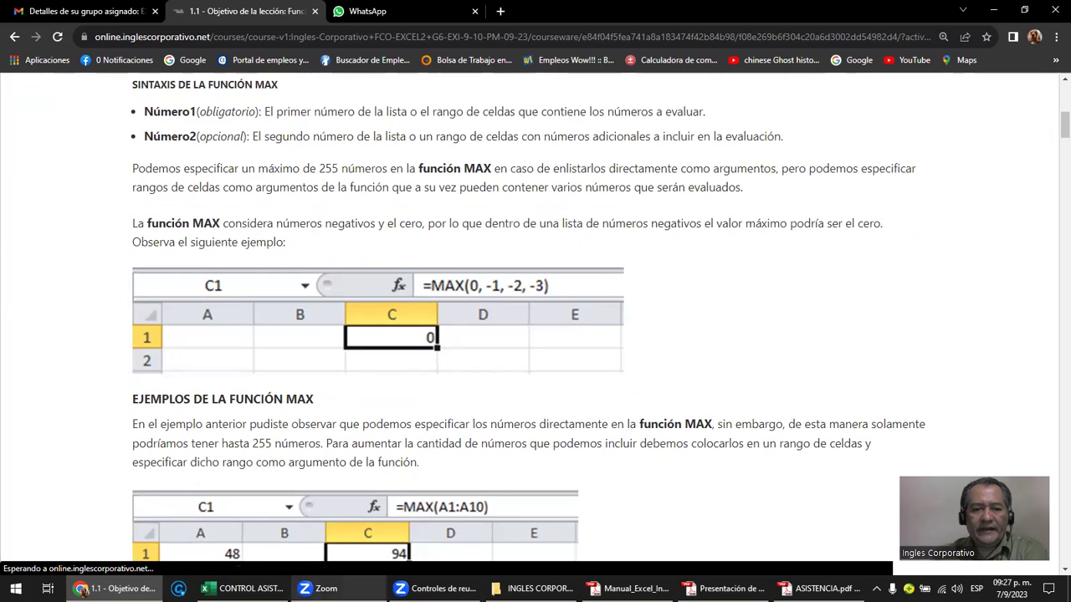
left_click(535, 588)
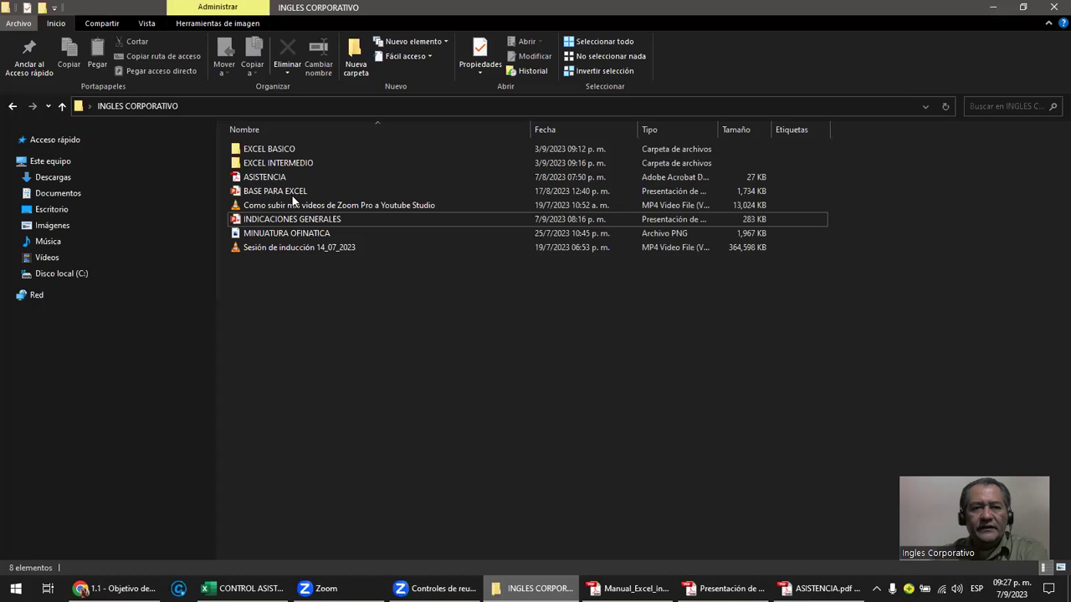
Navigate into EXCEL INTERMEDIO > GRUPO 9 PM and select the TIPOS DE DATOS workbook.
double_click(293, 162)
left_click(271, 165)
left_click(283, 150)
double_click(285, 150)
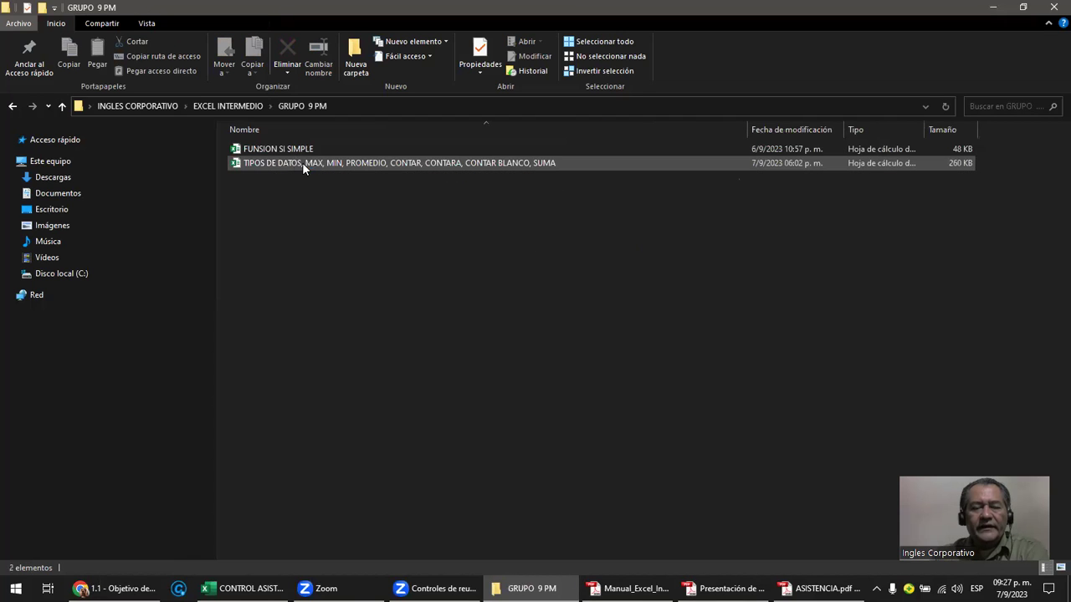
left_click(302, 163)
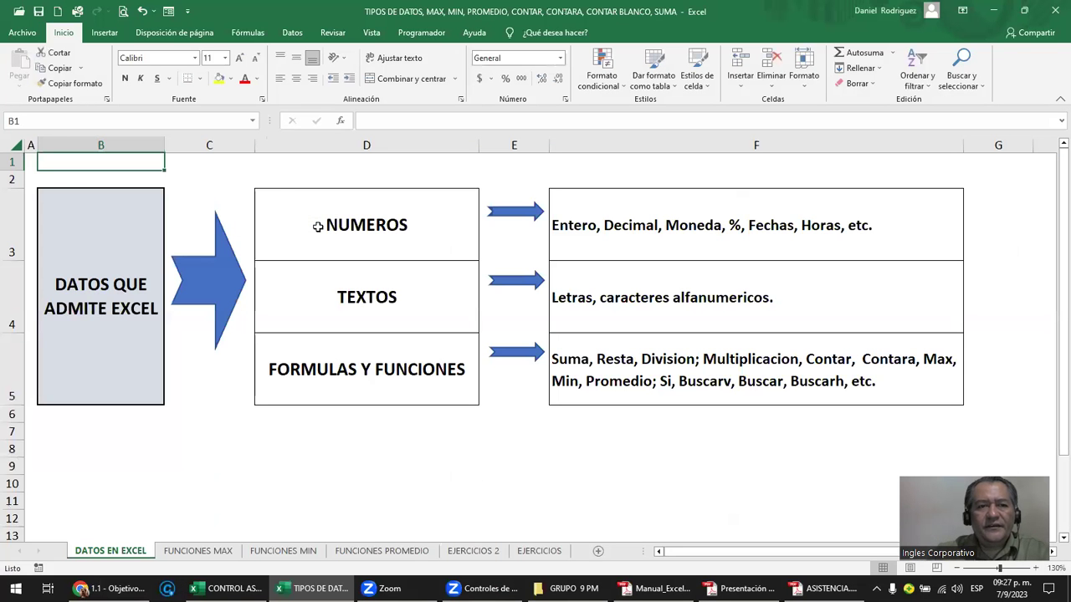
left_click(282, 177)
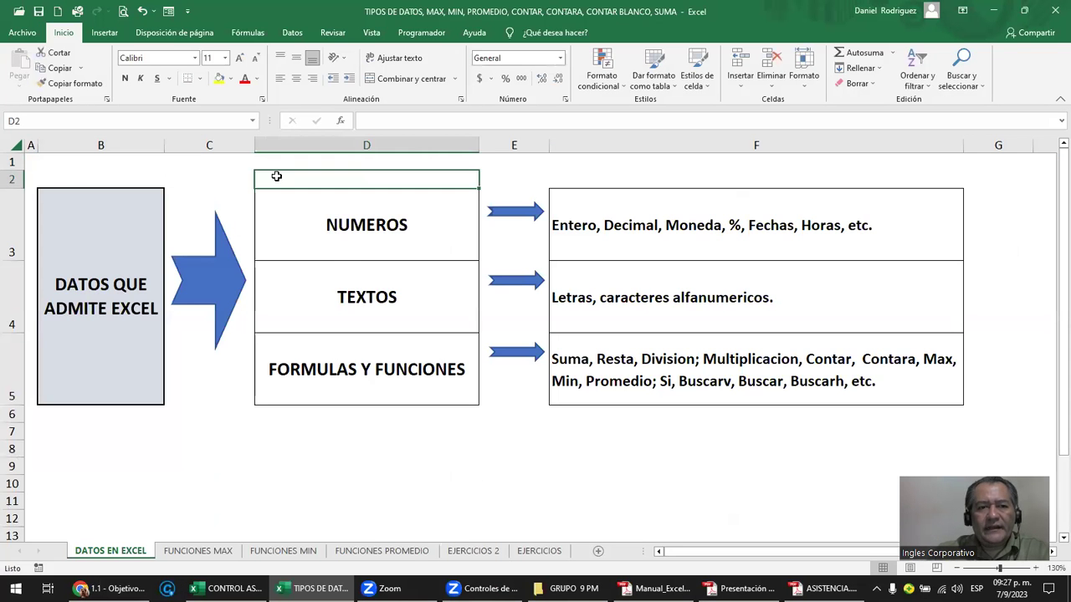
left_click(106, 268)
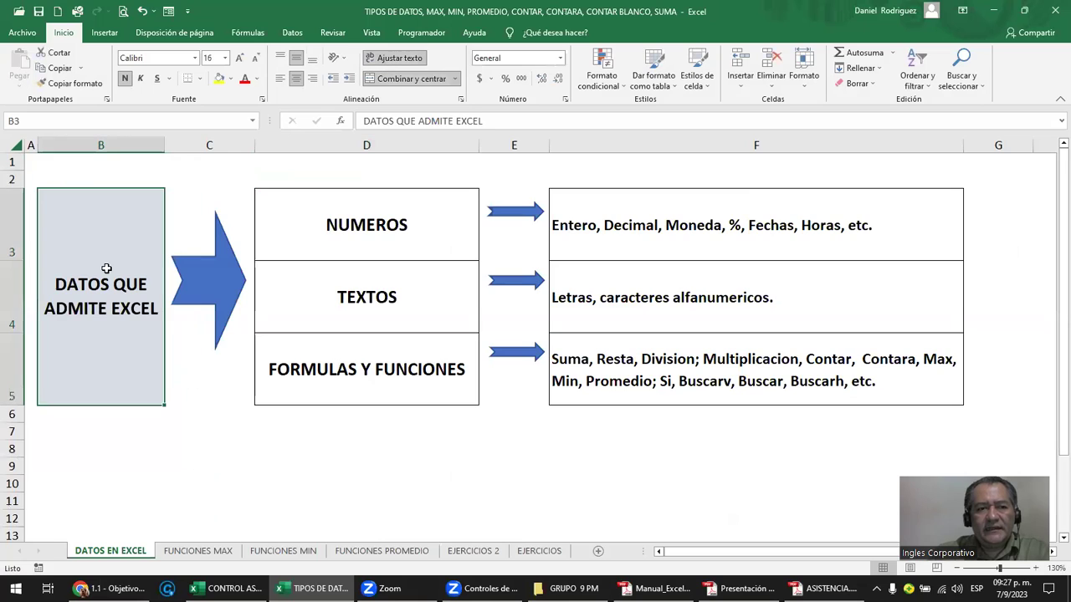
left_click(316, 236)
left_click(341, 287)
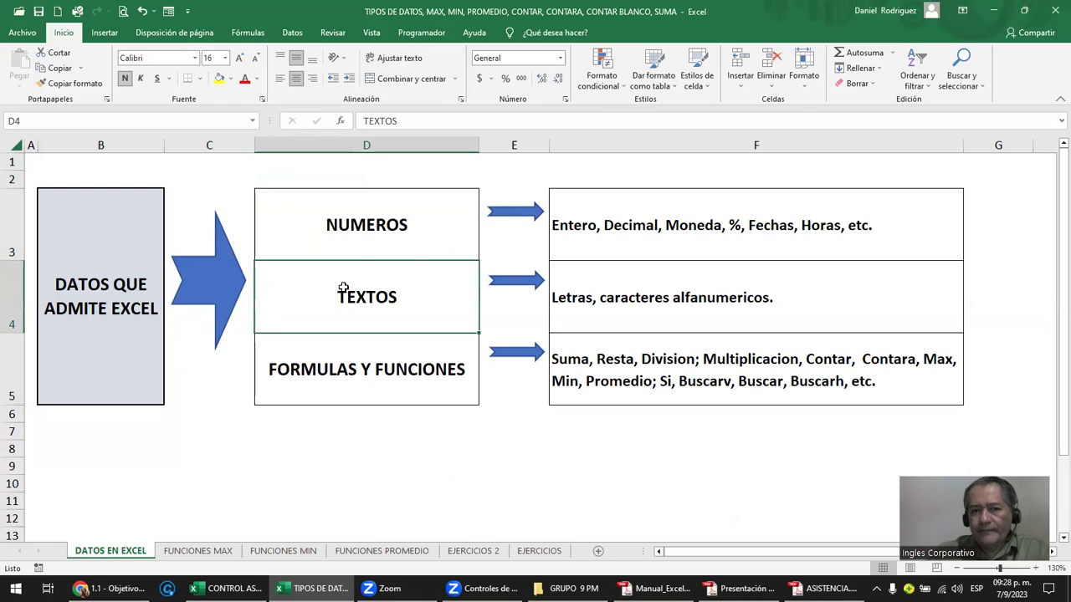
left_click(375, 229)
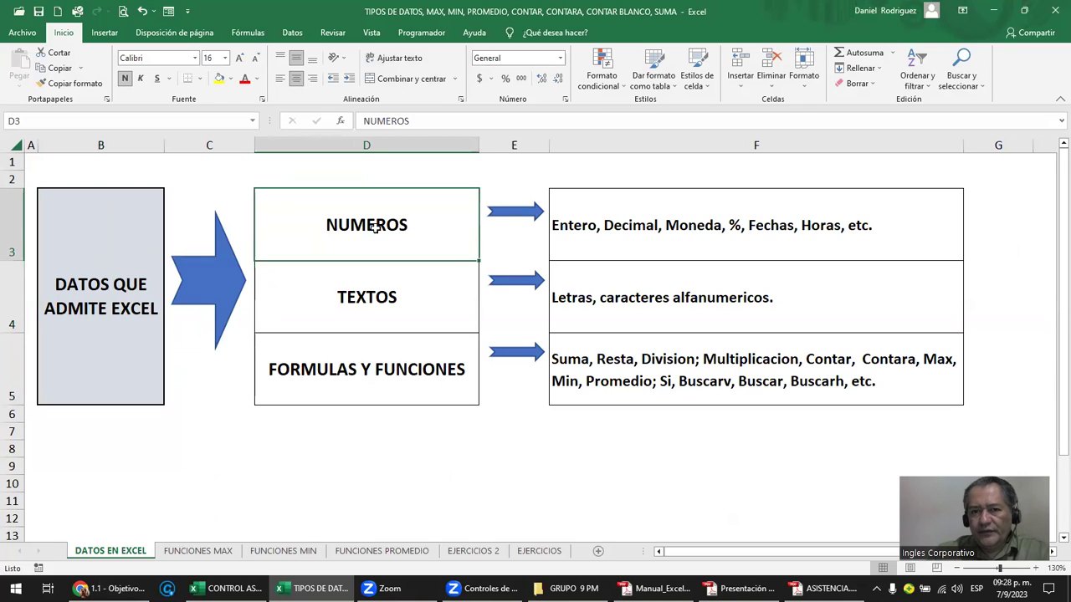
left_click(608, 240)
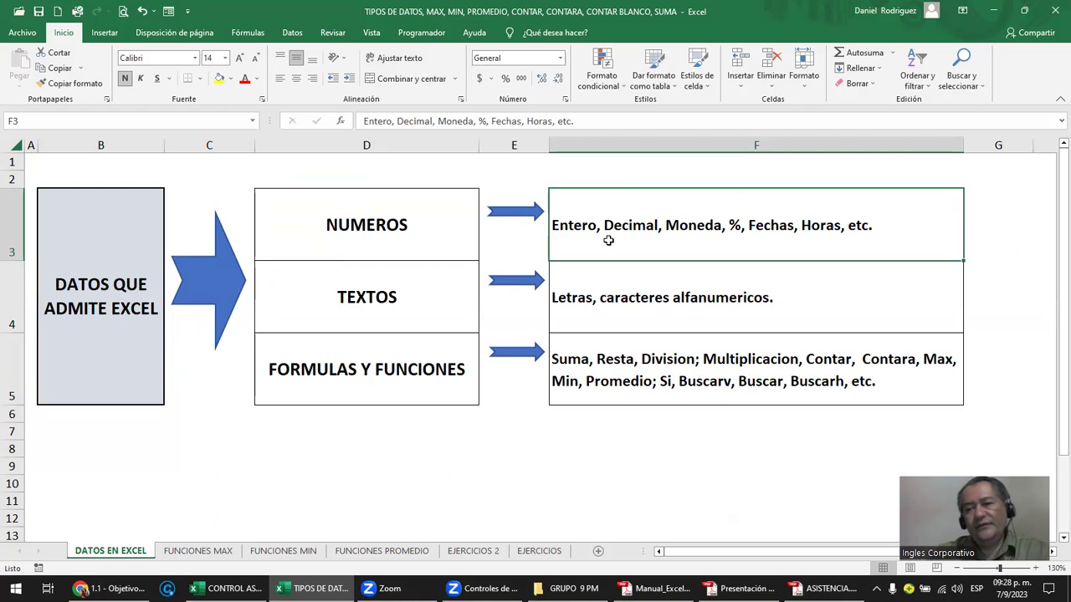
left_click(439, 305)
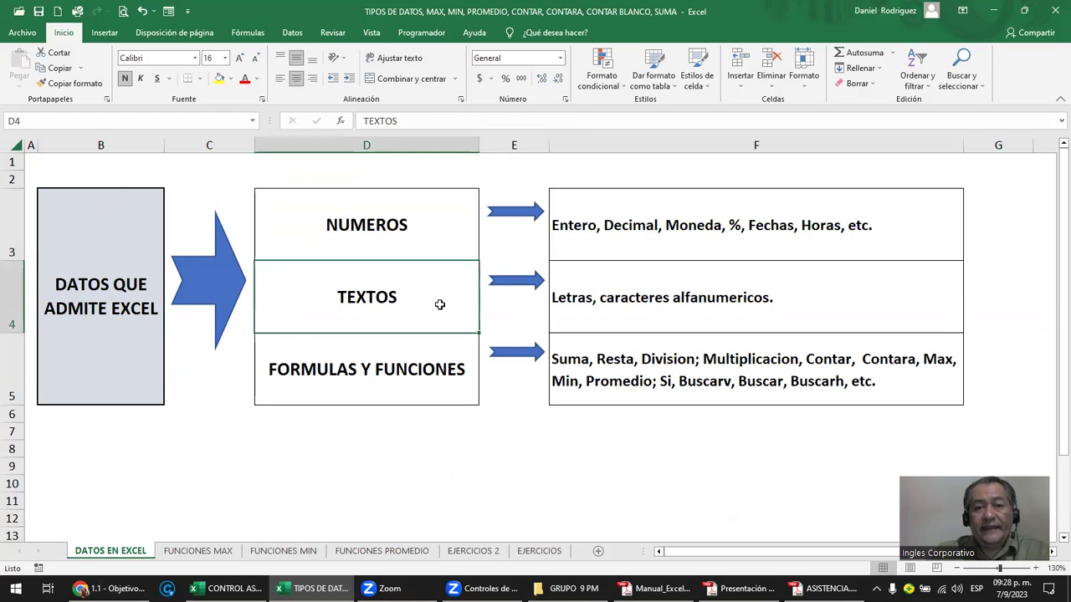
left_click(602, 307)
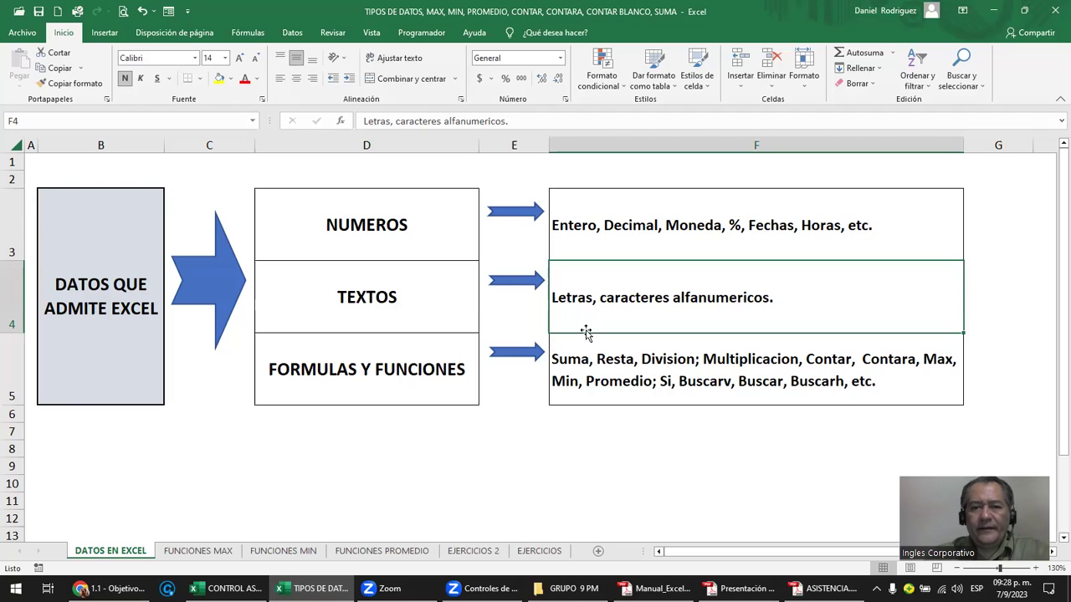
left_click(410, 433)
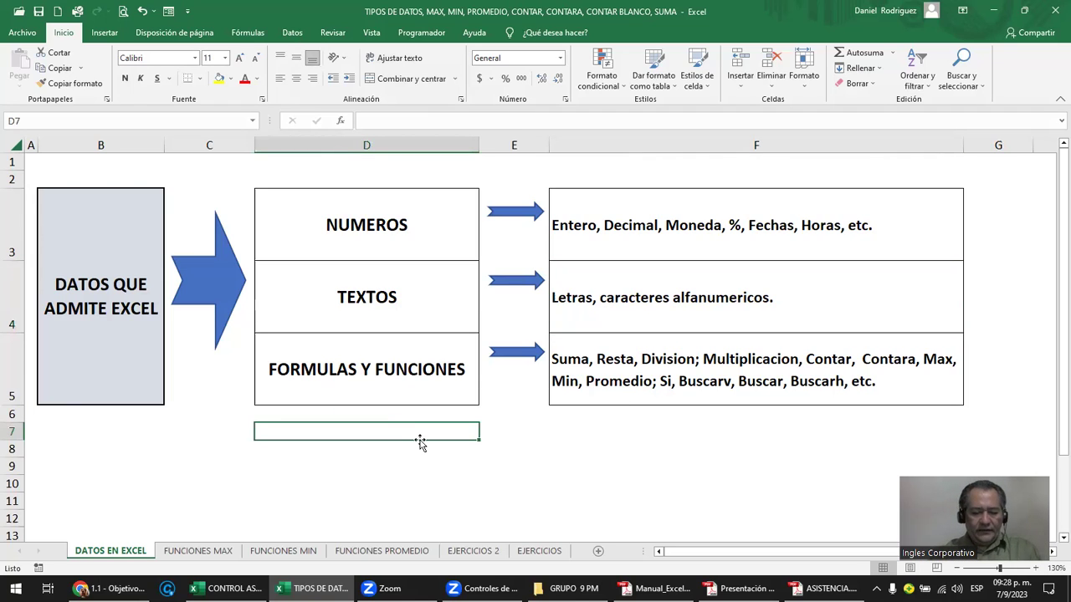
type("p01")
key("Return")
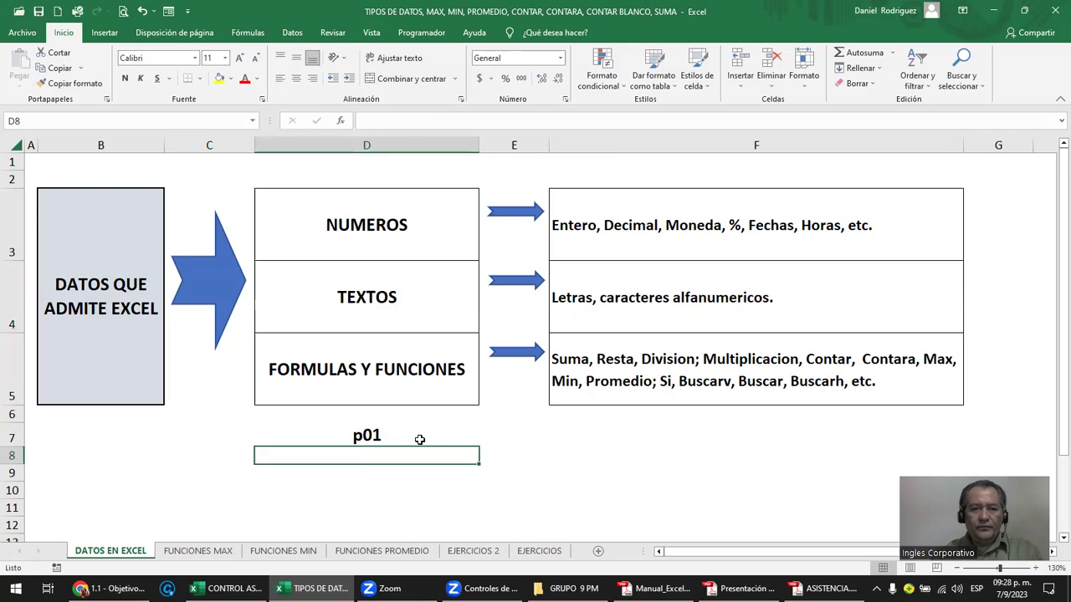
left_click(419, 439)
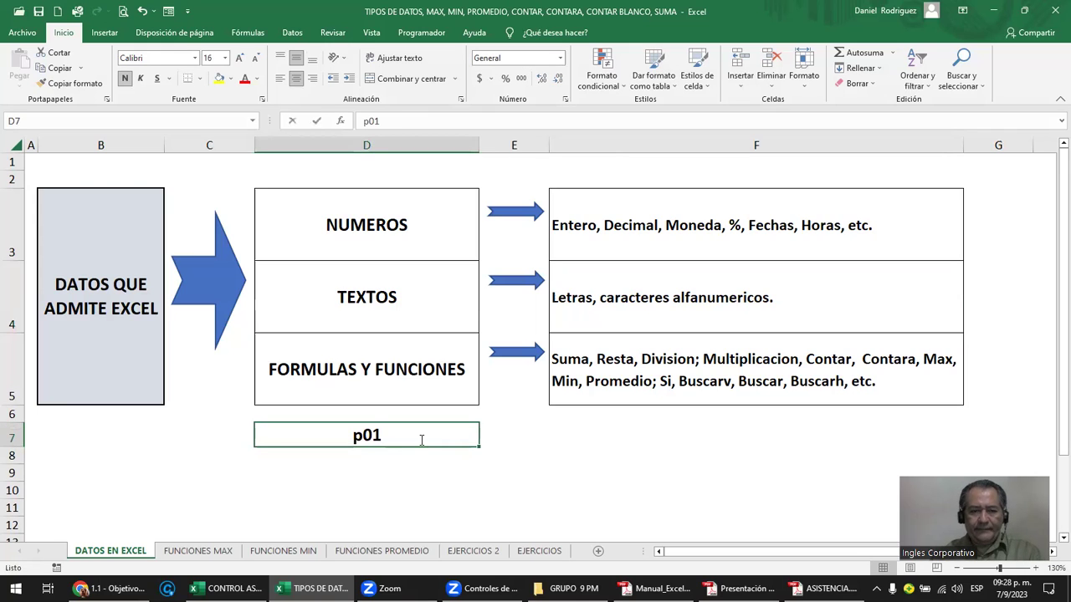
type("p")
key("Return")
left_click(419, 439)
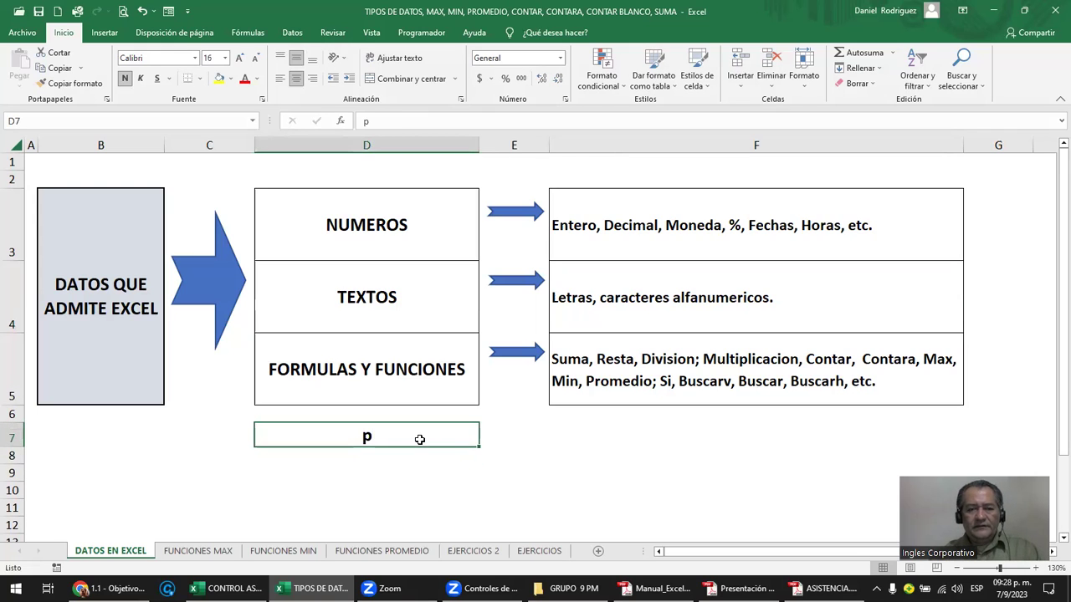
type("1")
key("Return")
left_click(419, 439)
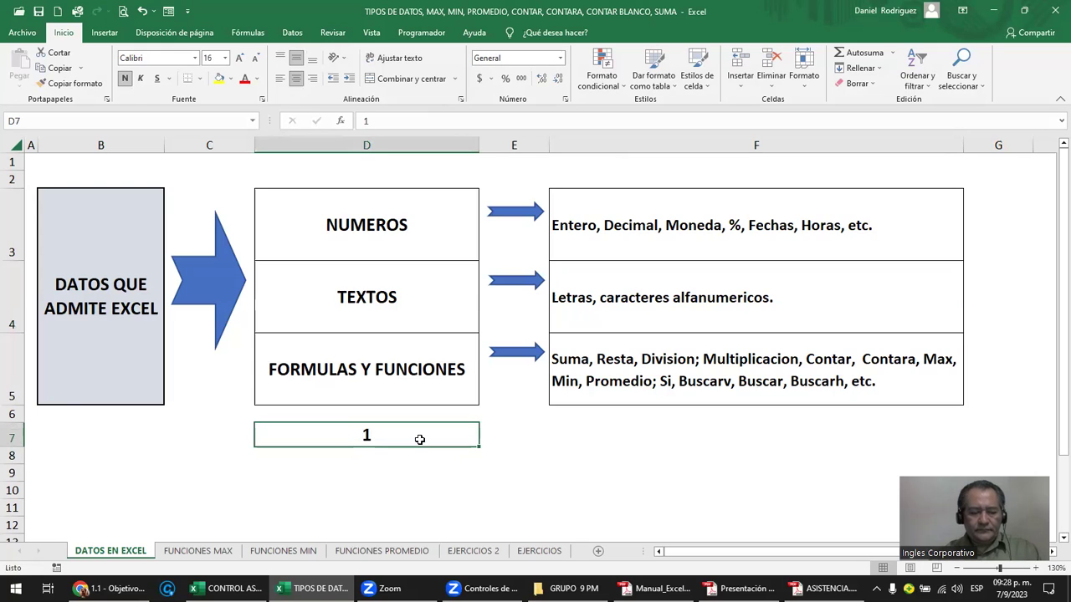
type("1a")
key("Return")
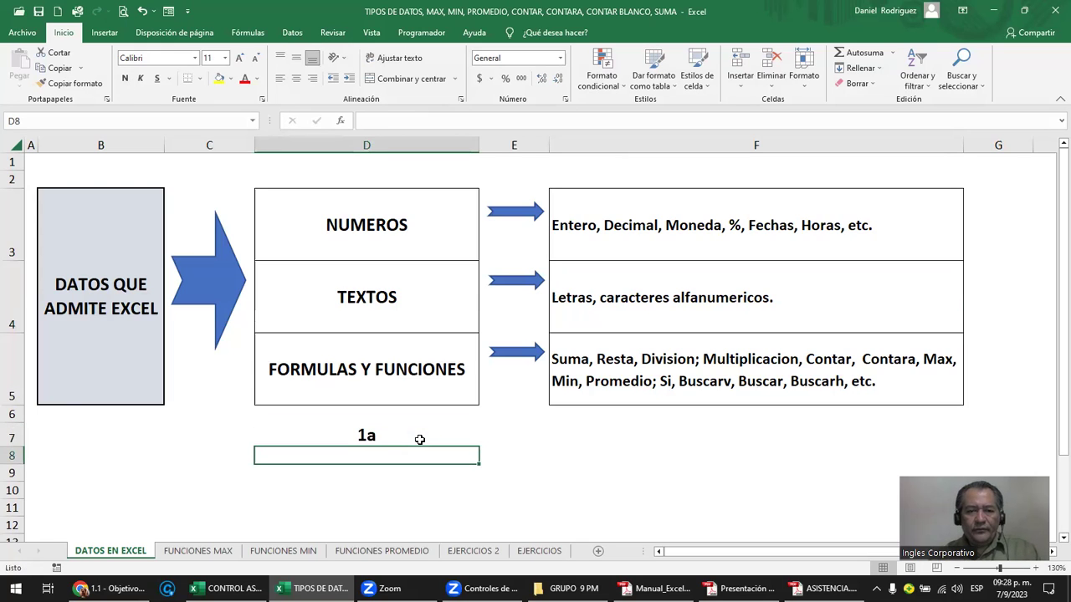
left_click(419, 439)
key("Delete")
type("1")
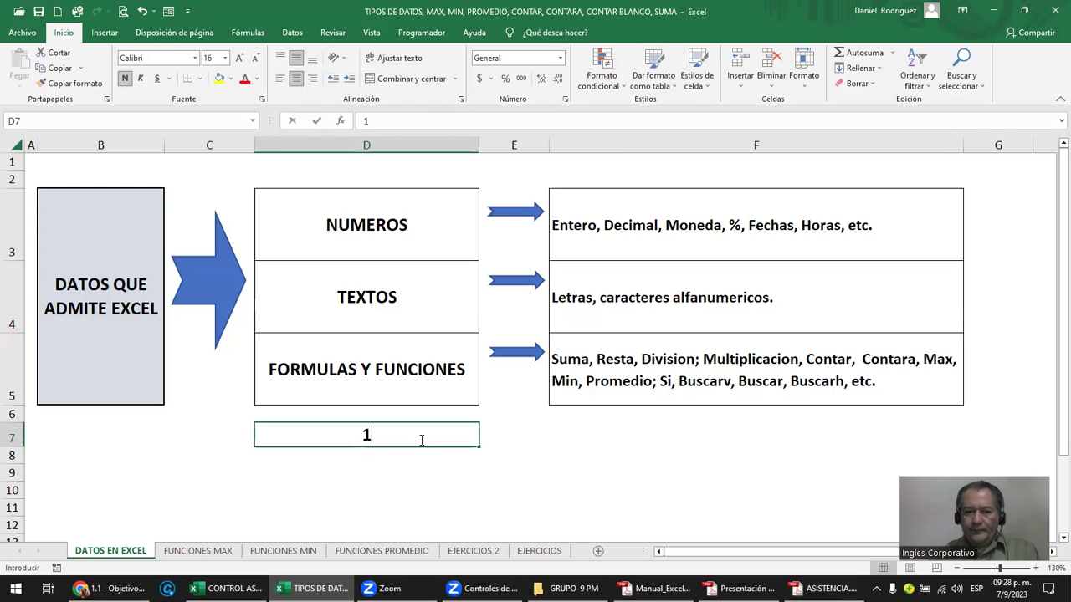
key("Return")
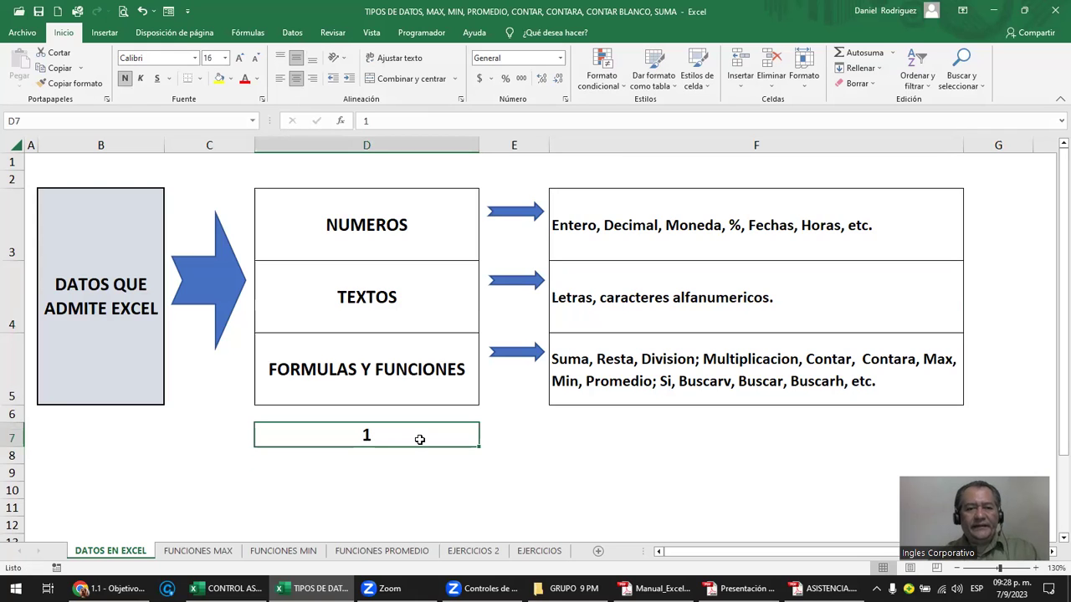
key("Delete")
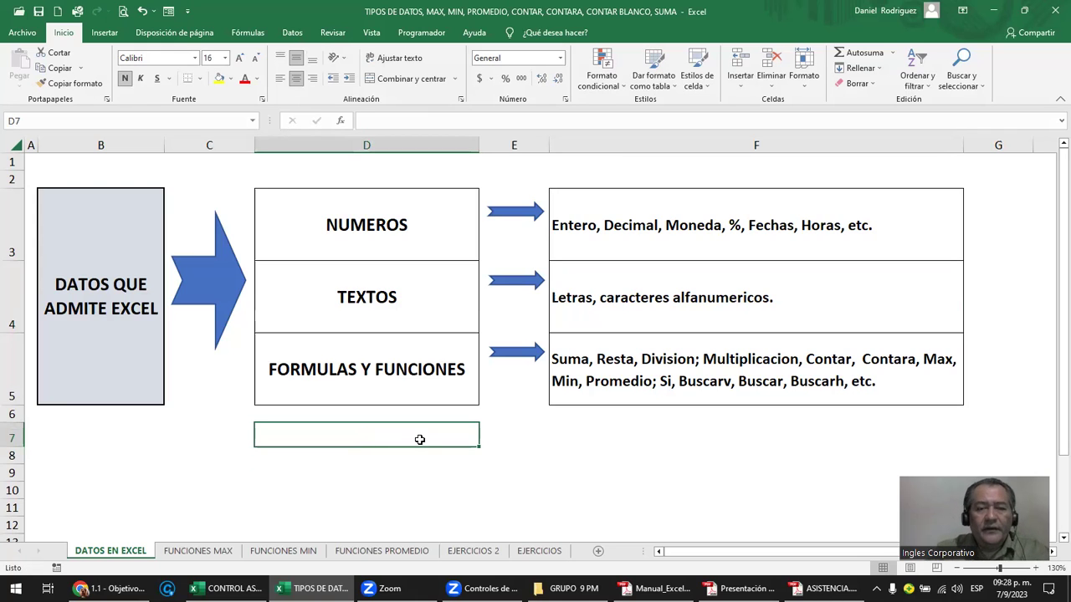
left_click(626, 305)
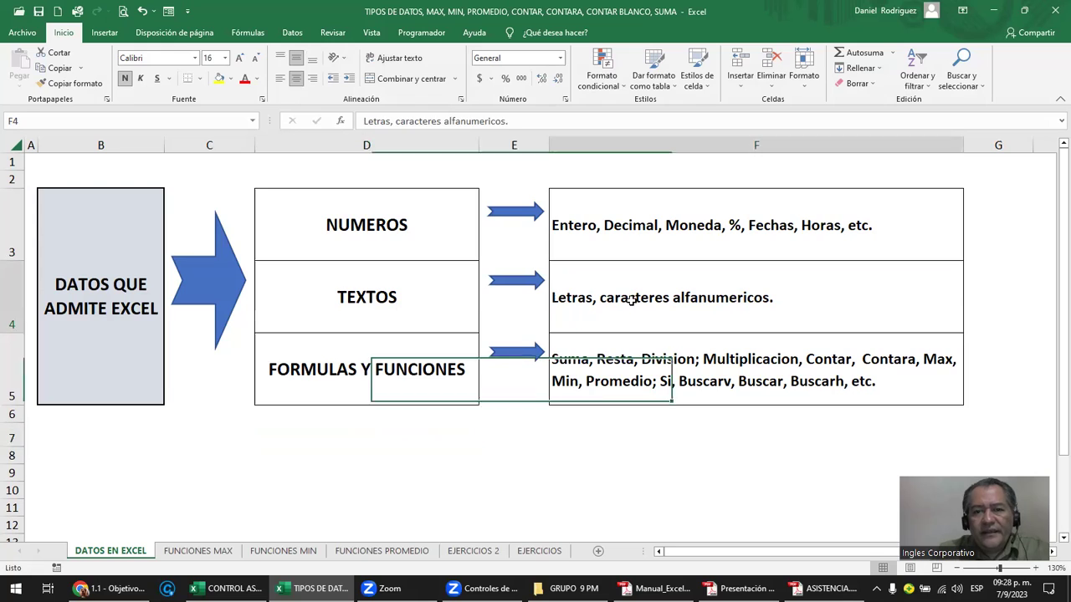
left_click(384, 379)
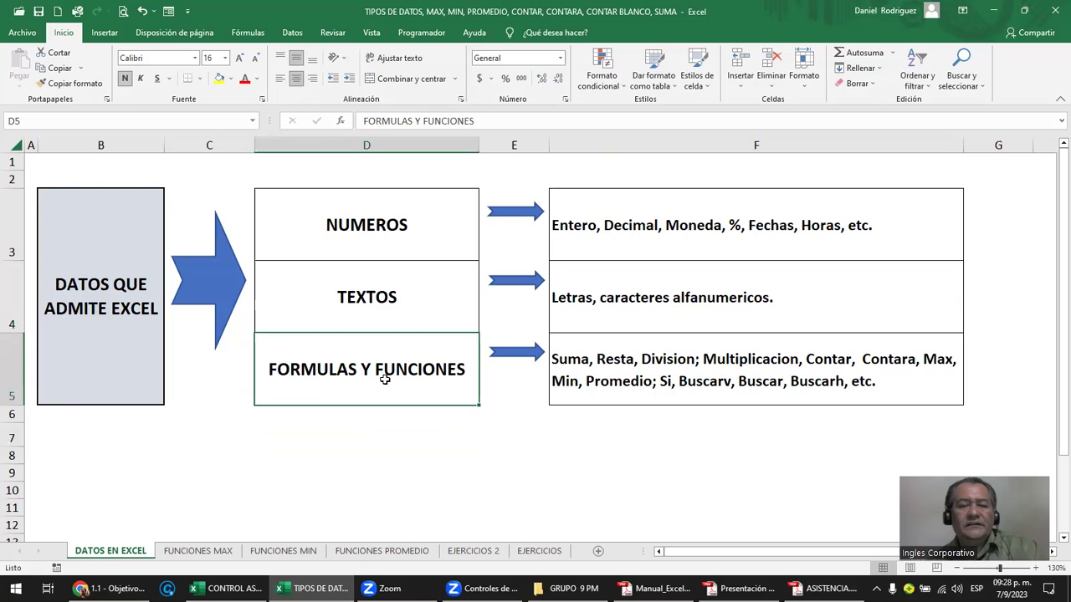
left_click(420, 433)
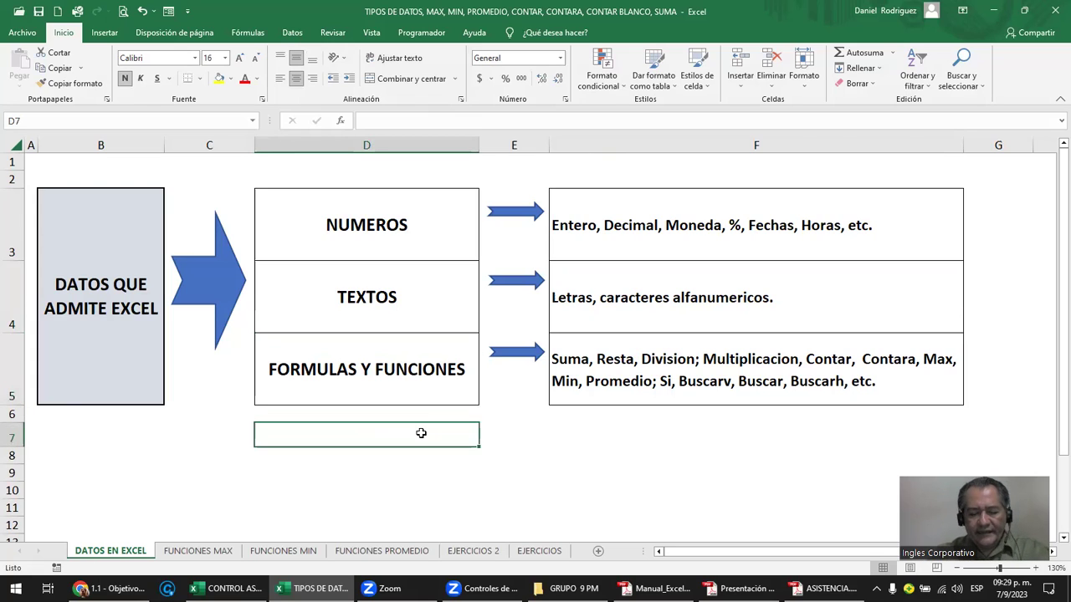
type("=")
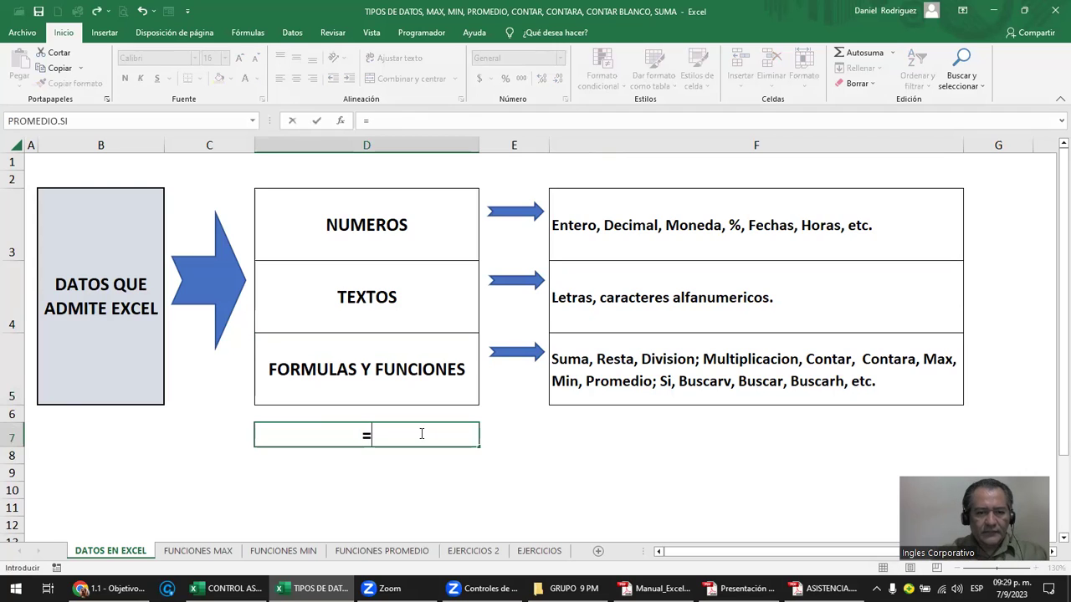
type("suma")
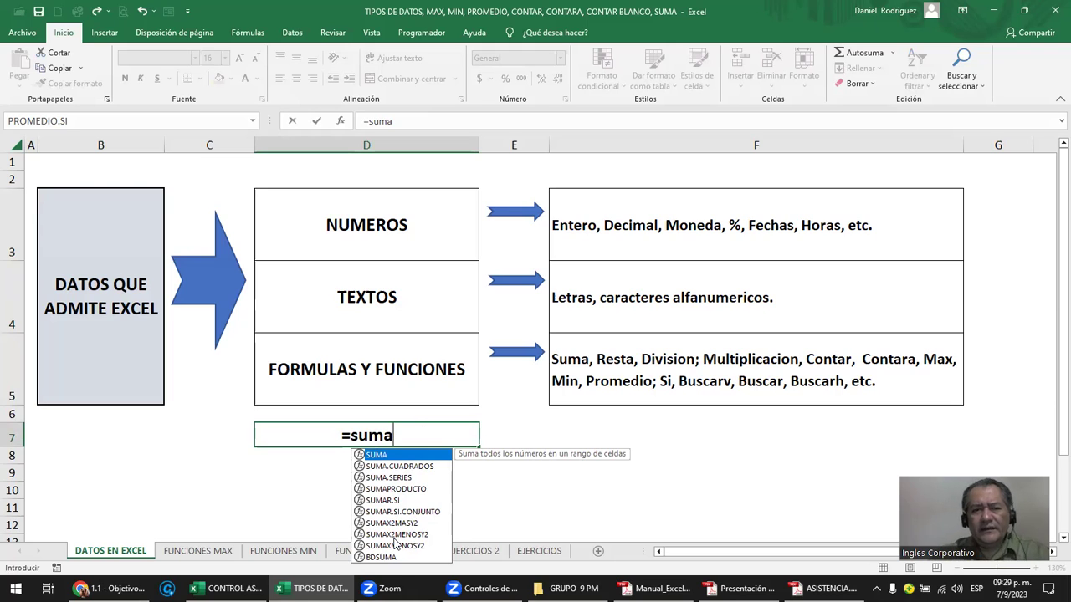
key("Escape")
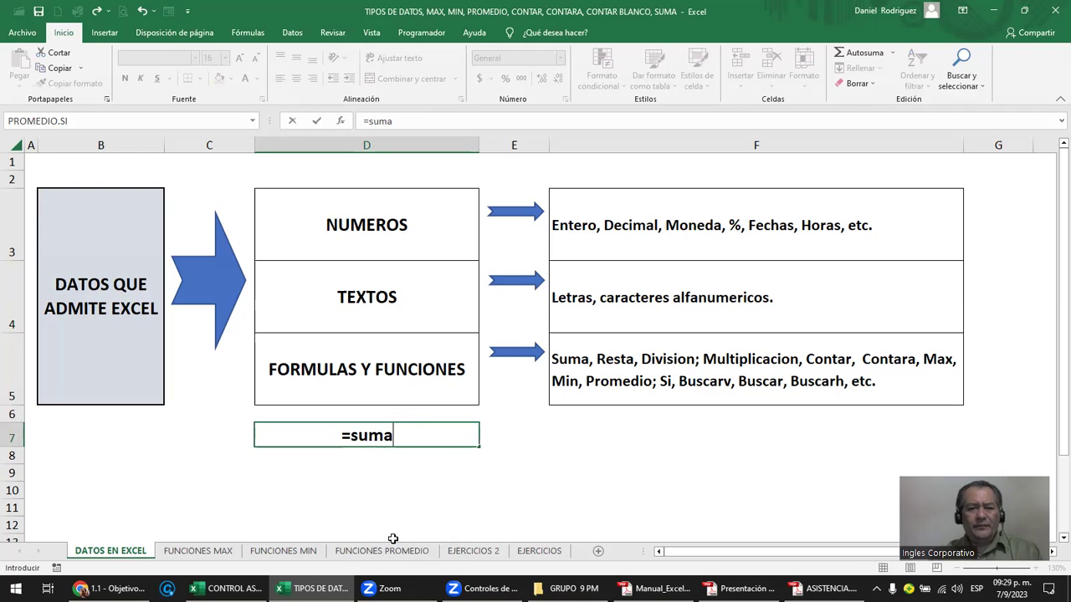
key("Escape")
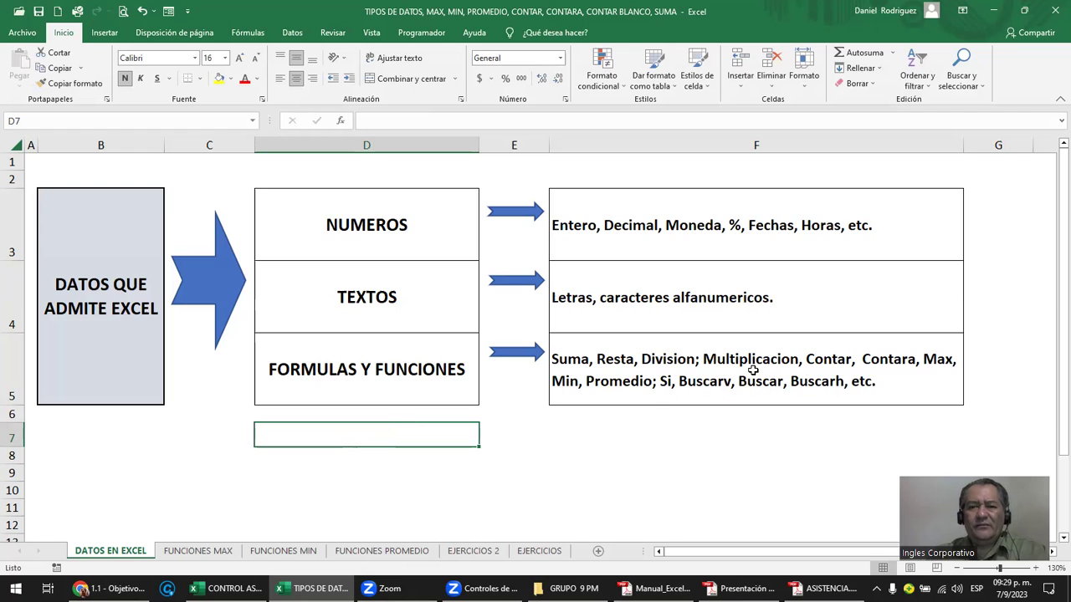
Browse the Financieras, Lógicas and Texto function lists, then go to the FUNCIONES MAX sheet.
left_click(790, 376)
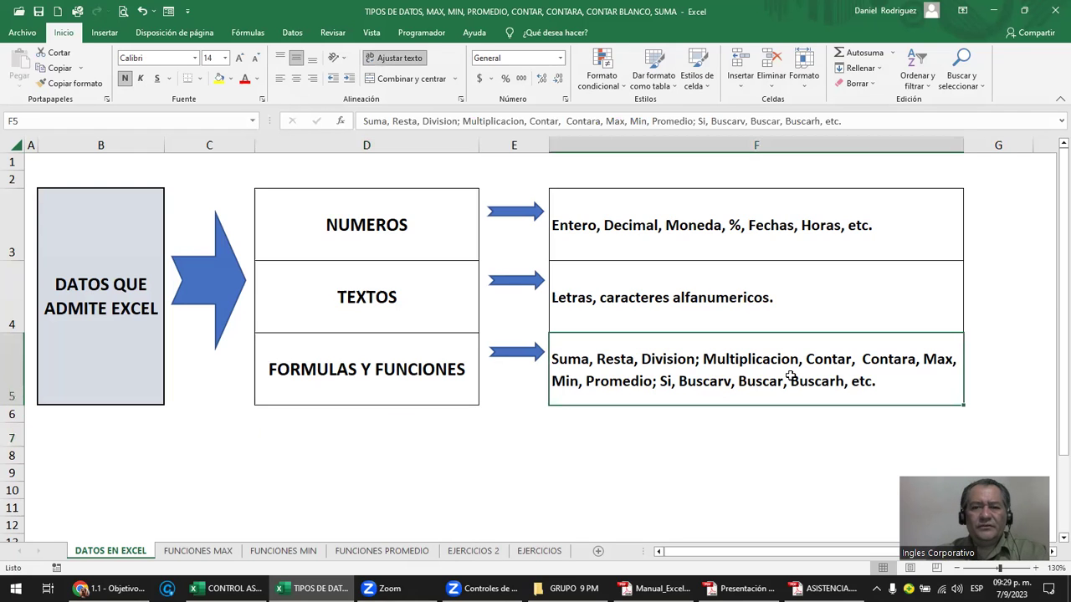
left_click(248, 33)
left_click(167, 80)
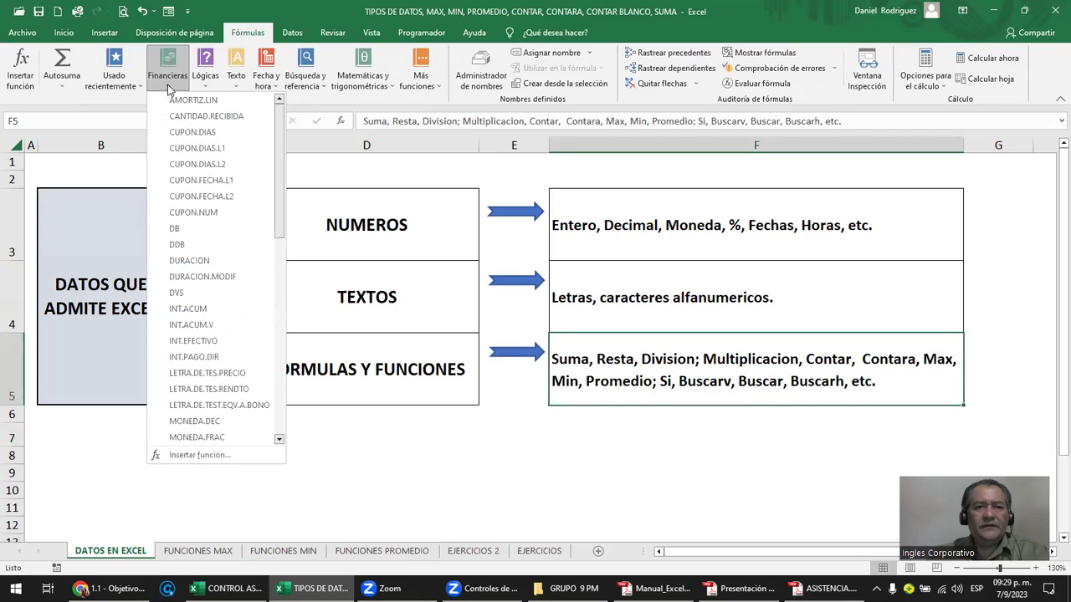
left_click(204, 80)
left_click(236, 80)
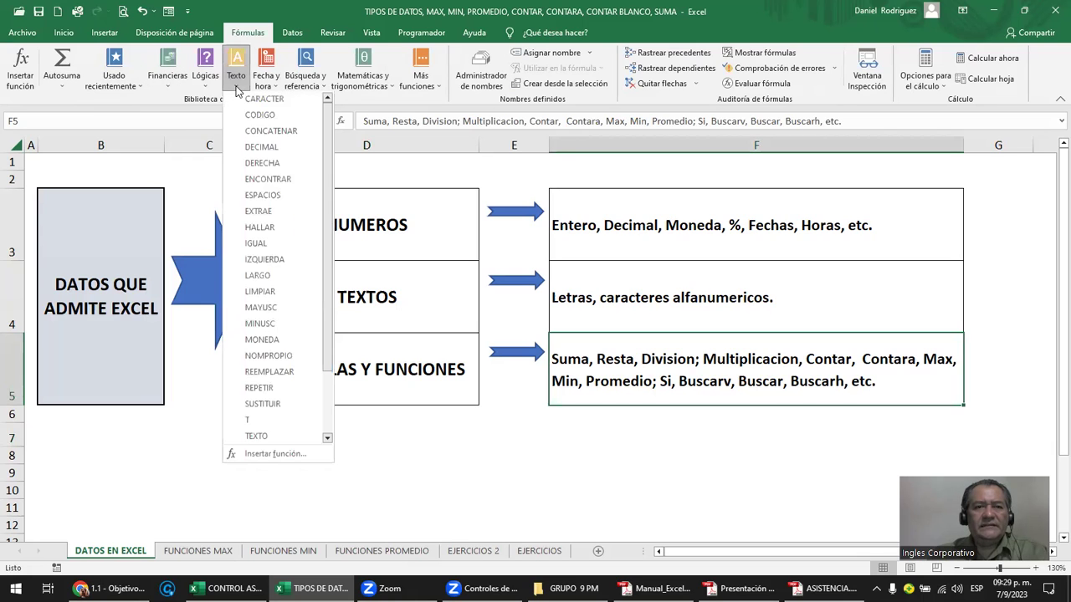
left_click(410, 469)
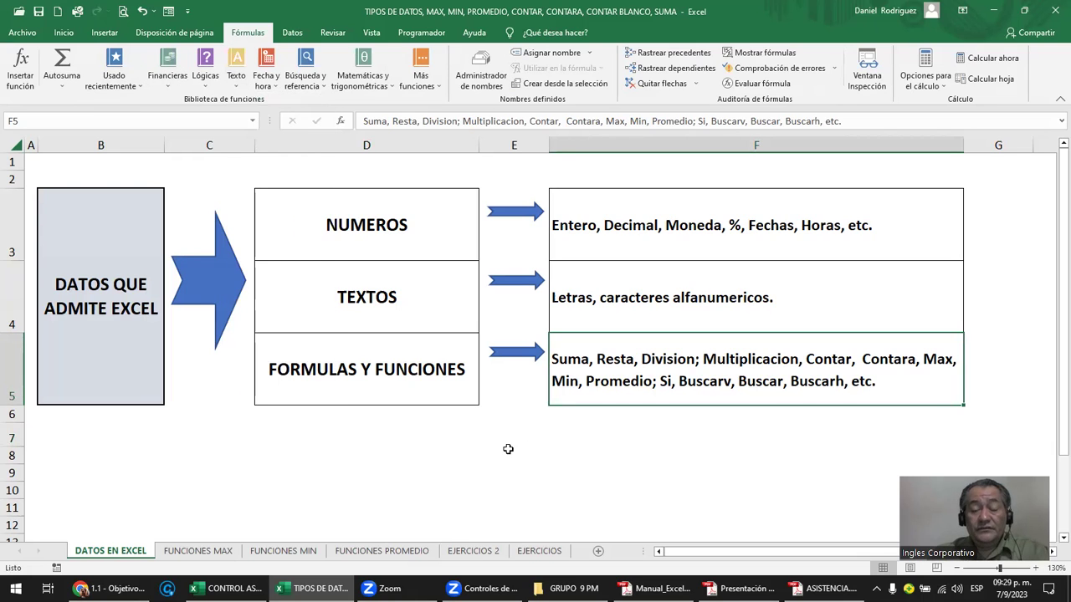
left_click(201, 551)
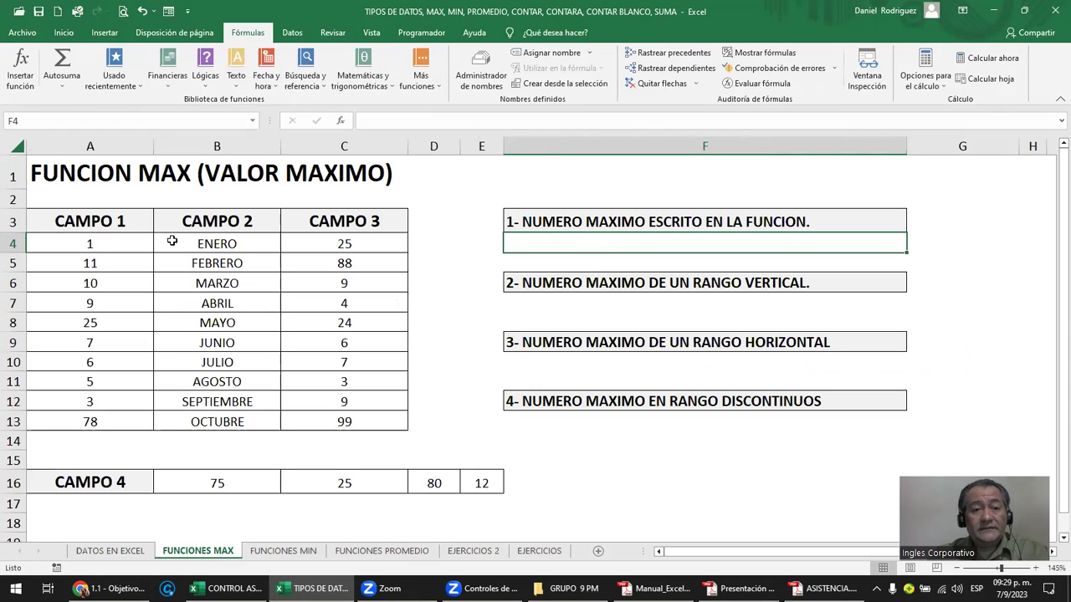
left_click(105, 179)
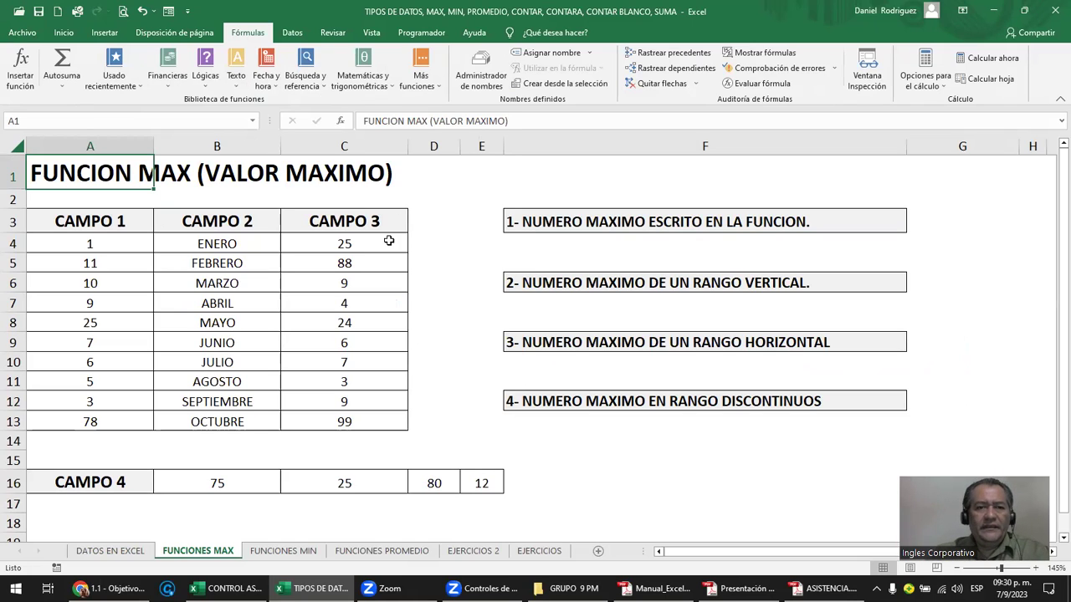
left_click(525, 225)
left_click(543, 284)
left_click(556, 341)
left_click(552, 400)
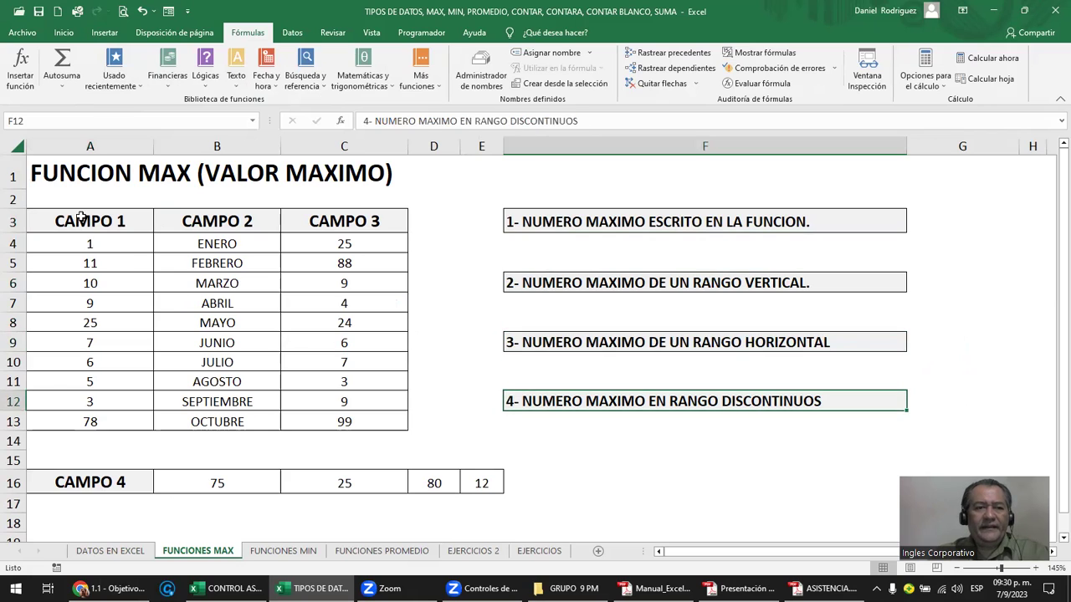
left_click_drag(84, 219, 342, 418)
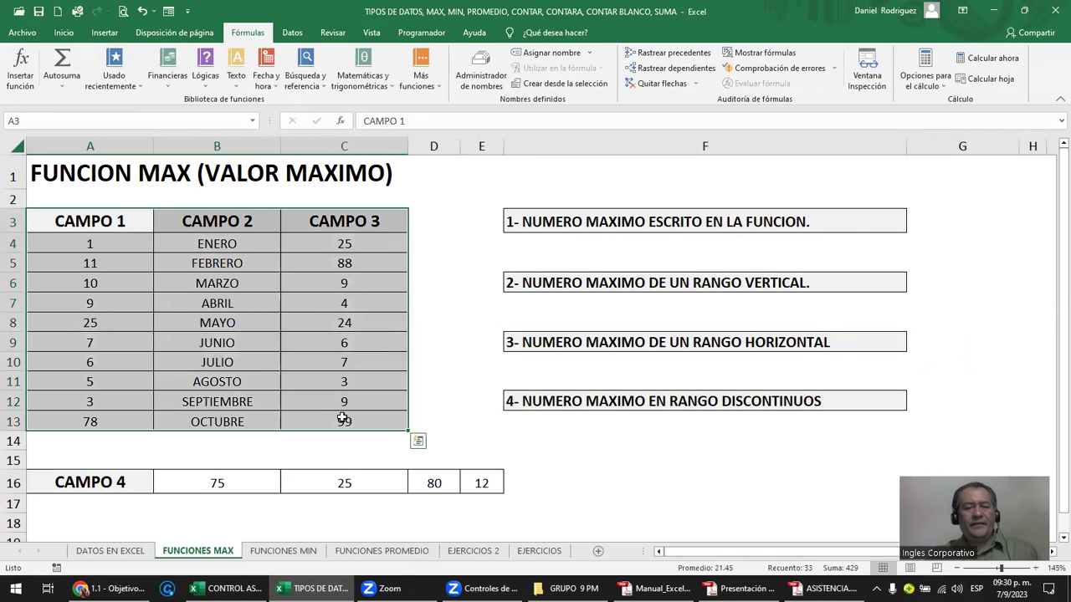
left_click_drag(117, 485, 466, 483)
left_click(543, 443)
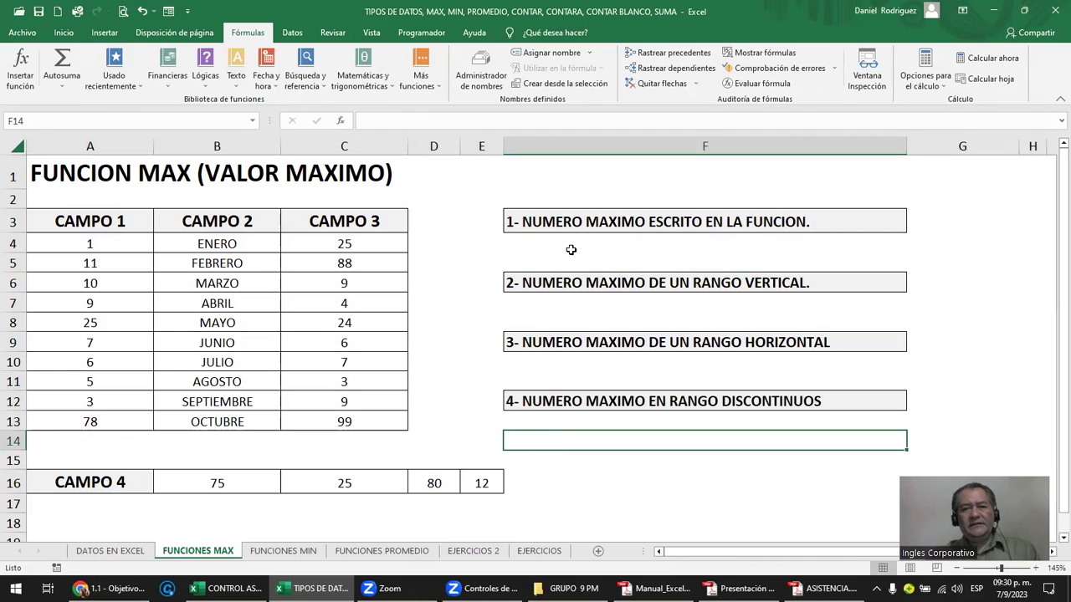
left_click(575, 224)
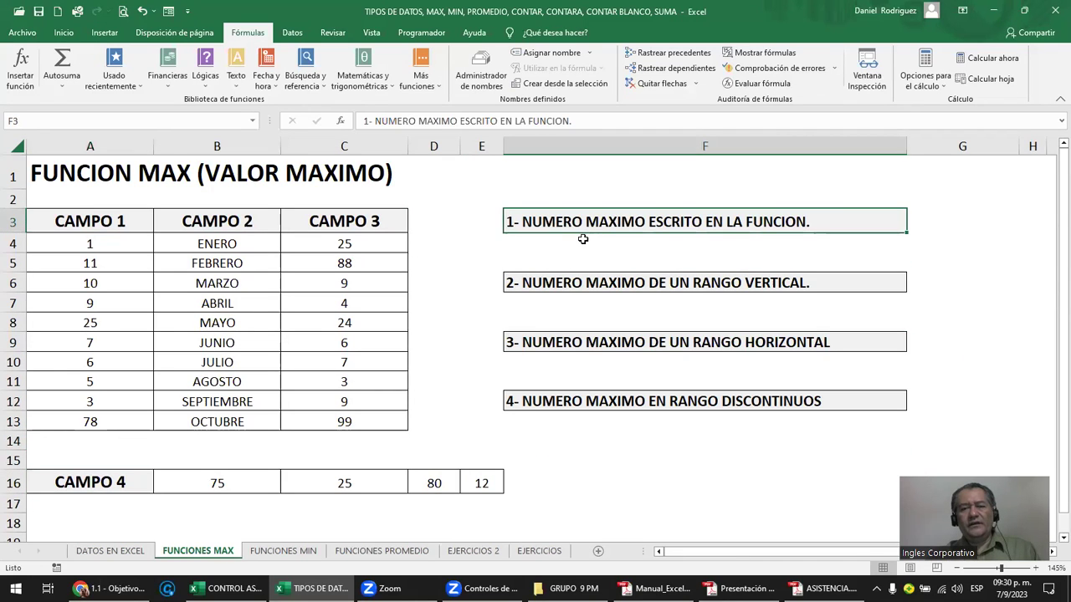
left_click(585, 241)
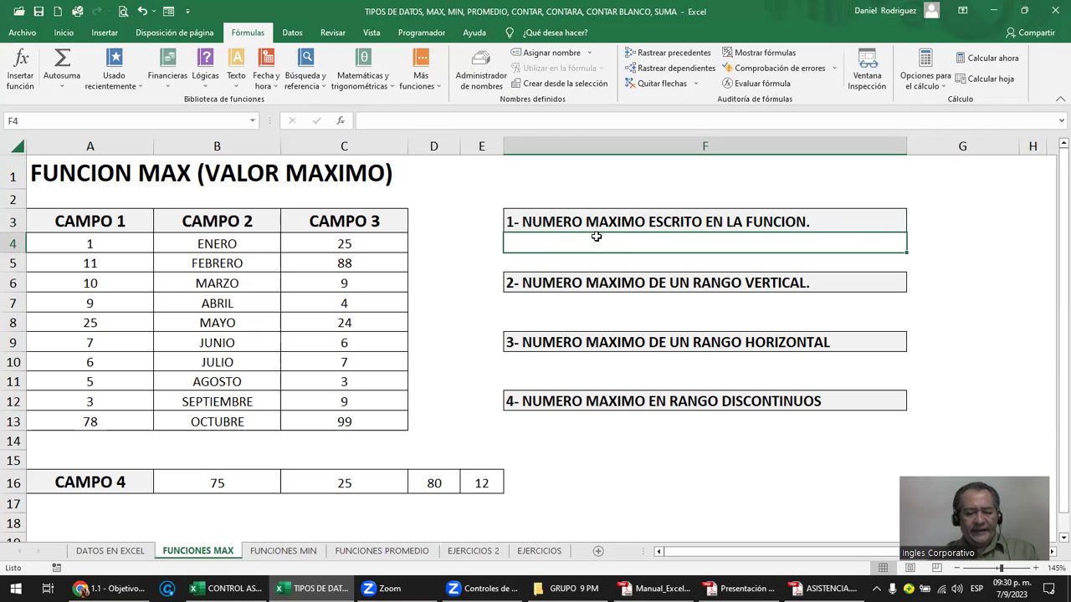
Enter =MAX(10;15;525;750) in F4 so it returns 750.
type("=")
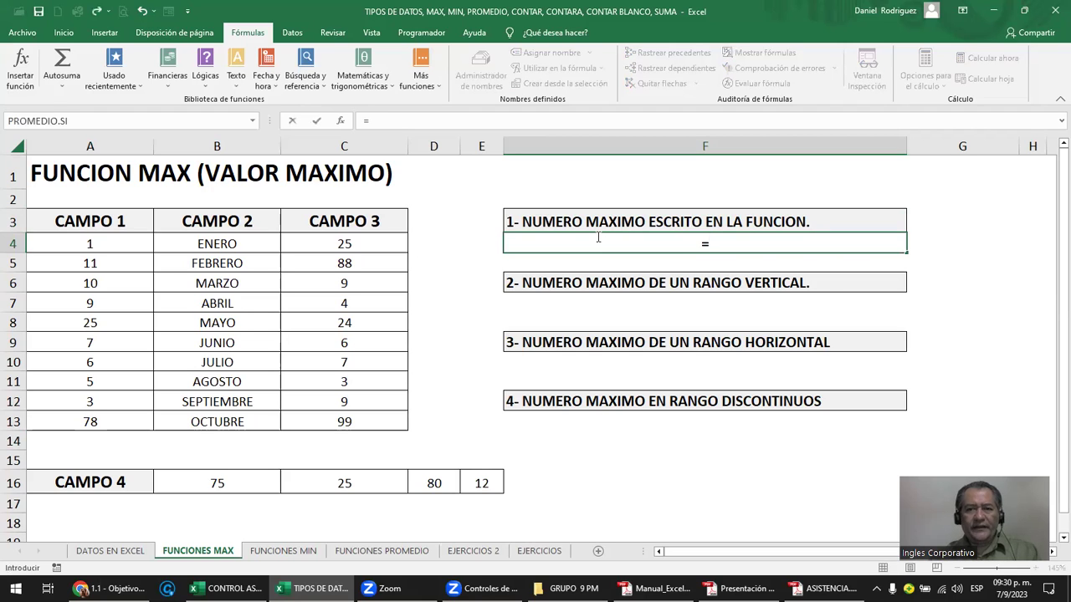
type("m")
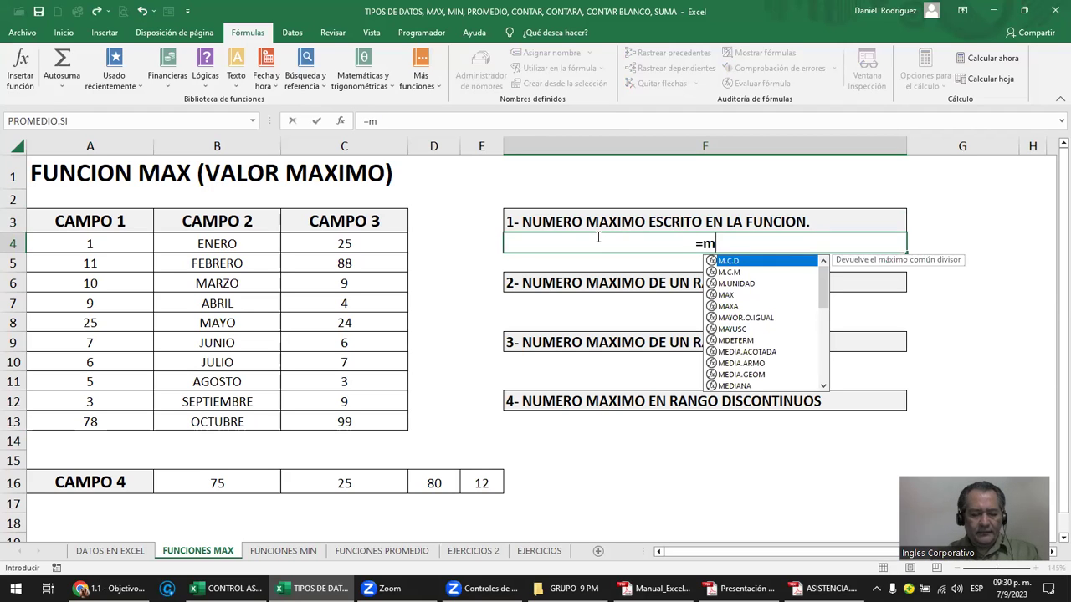
type("ax")
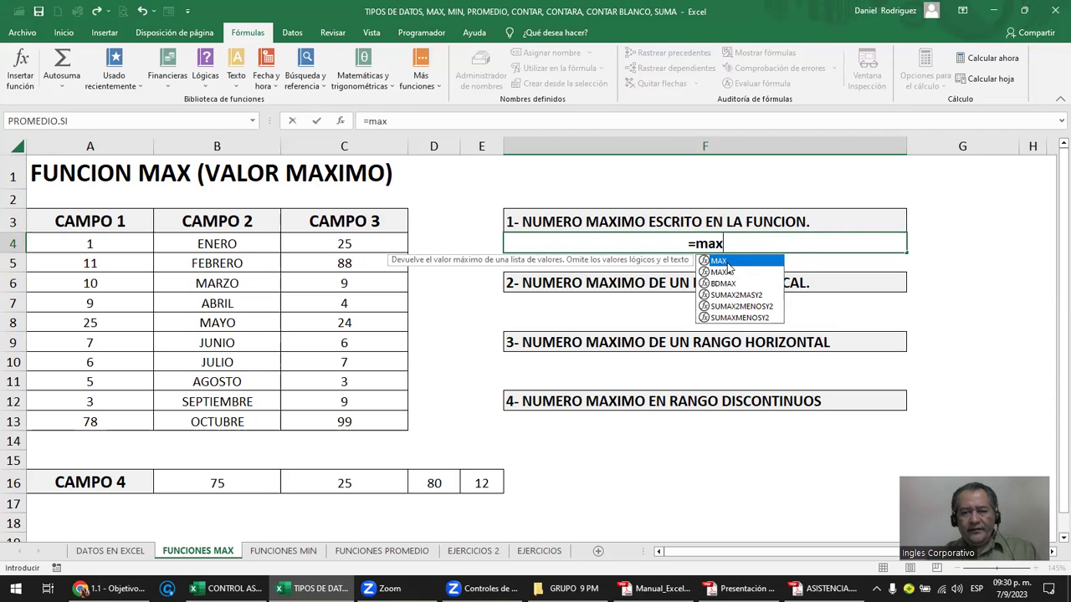
double_click(726, 263)
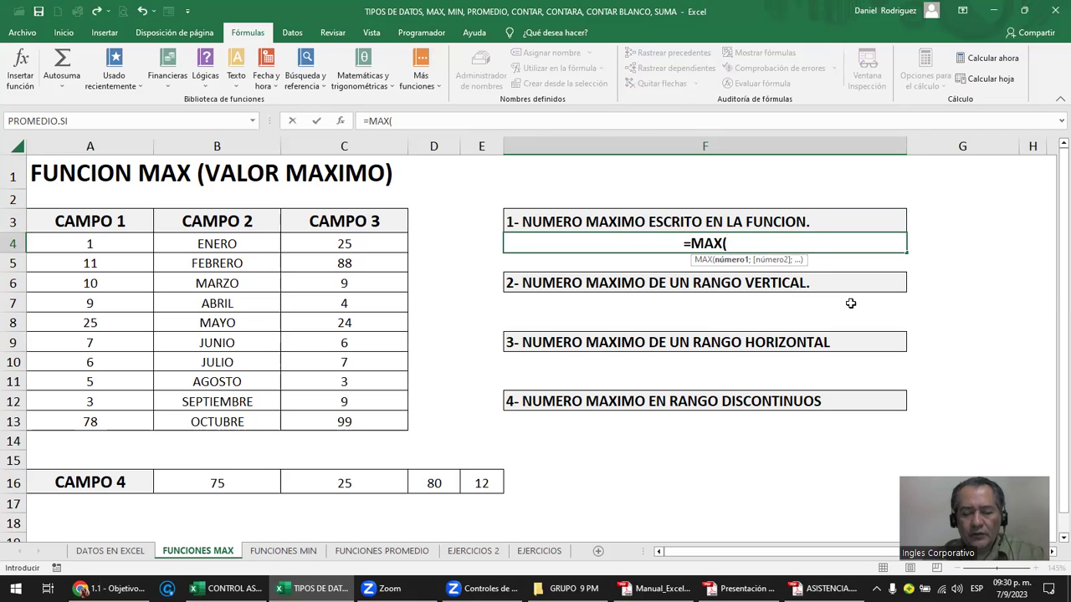
type("10")
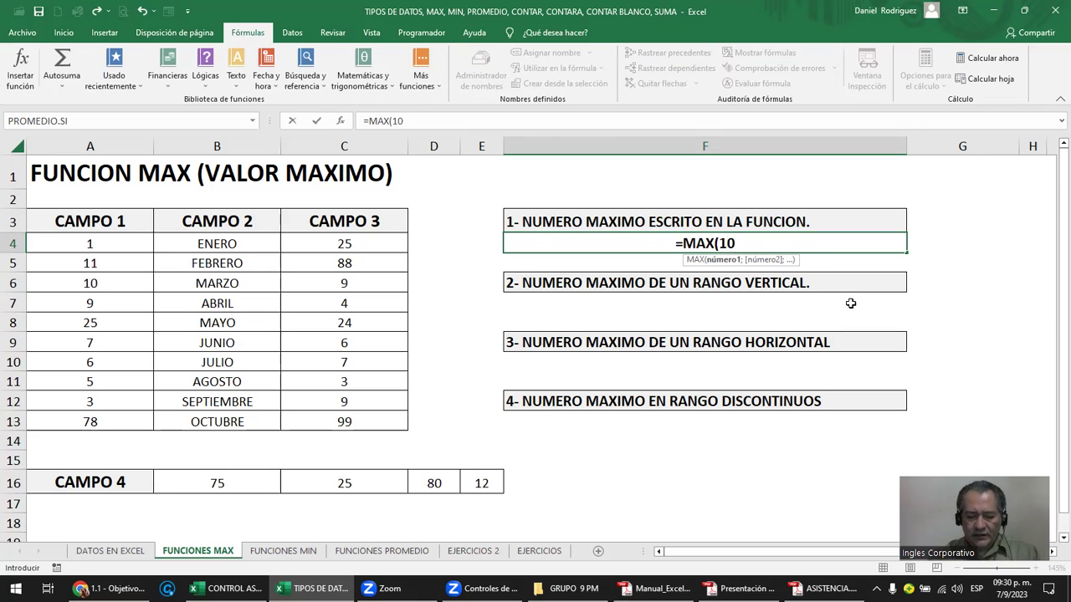
type(";")
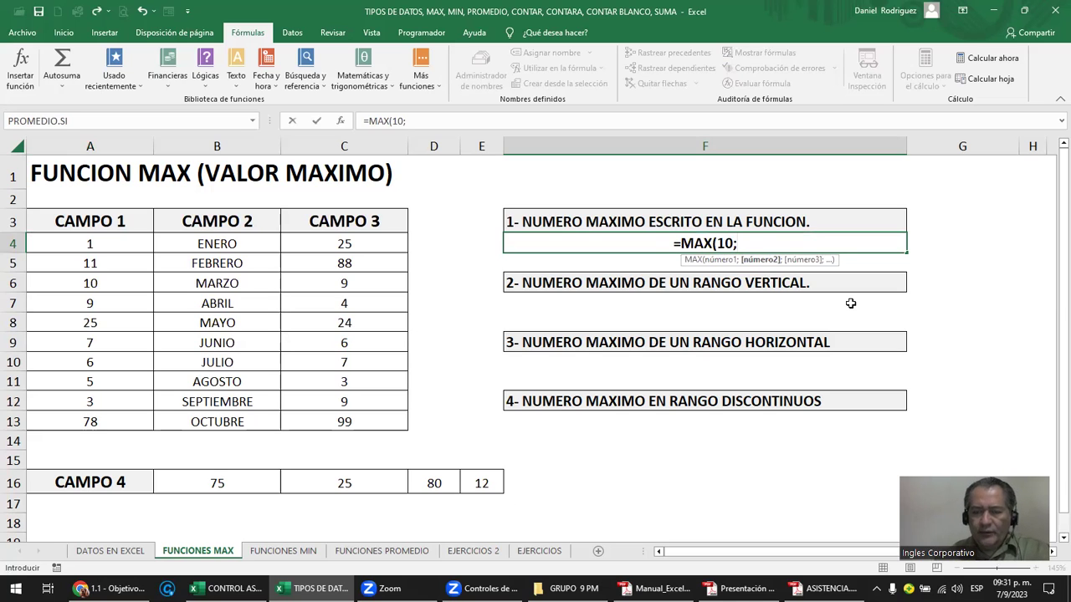
type("15;")
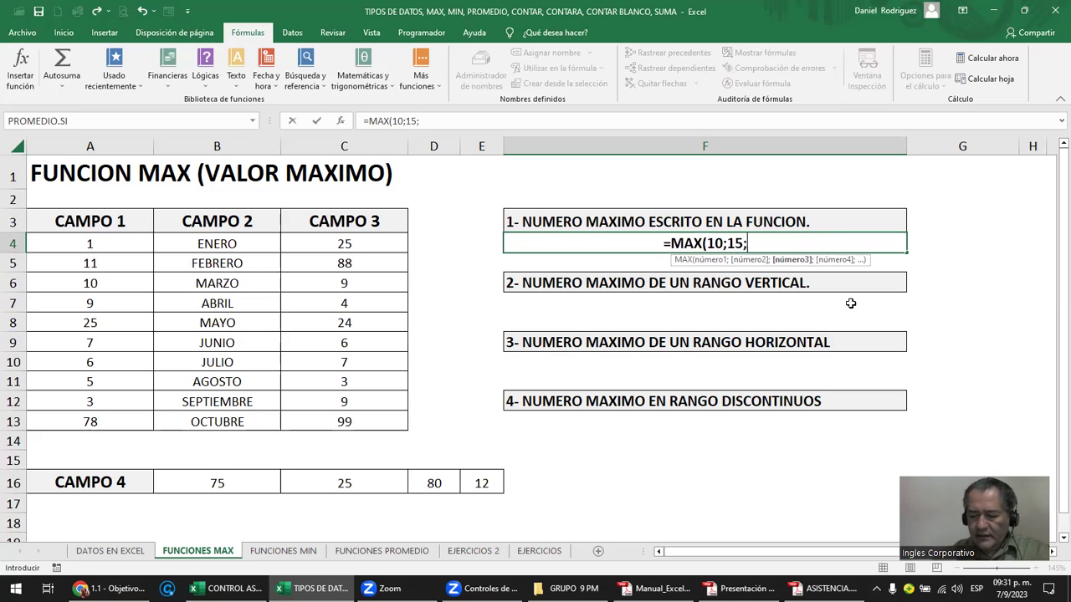
type("525;750")
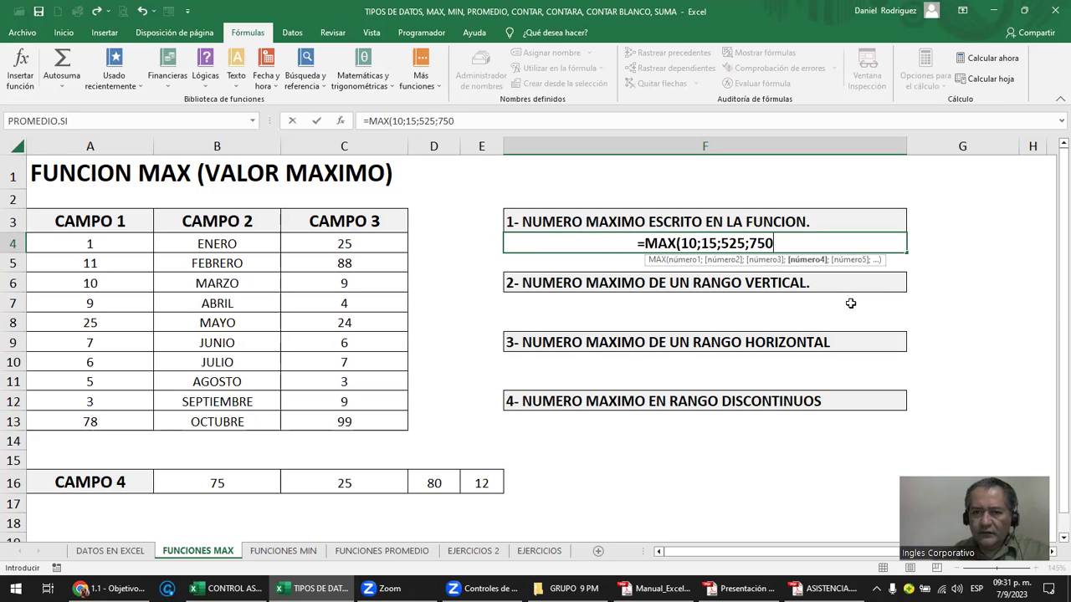
type(")")
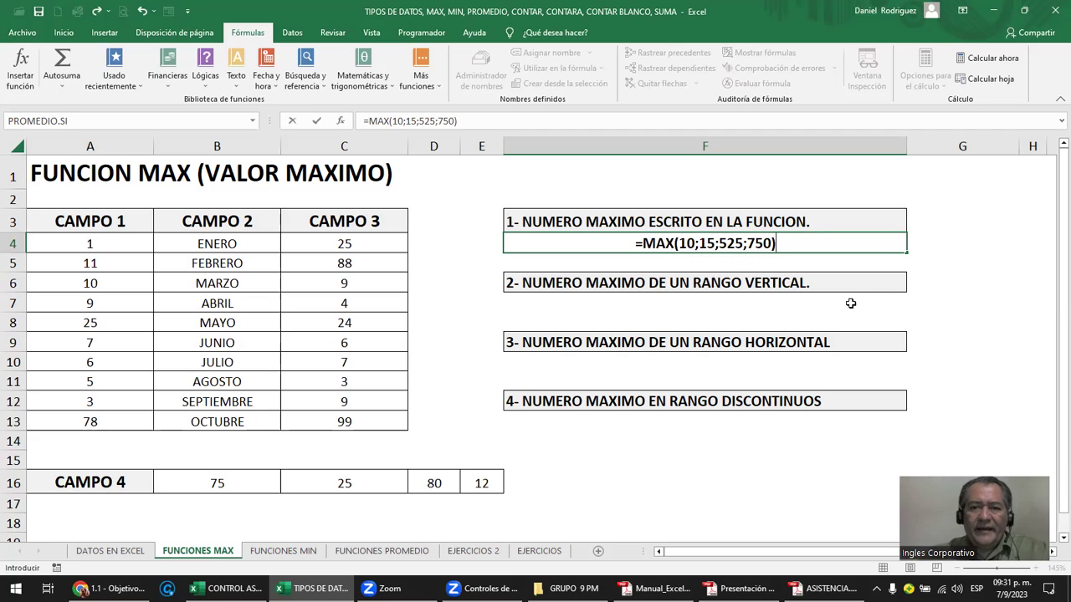
left_click_drag(678, 242, 774, 243)
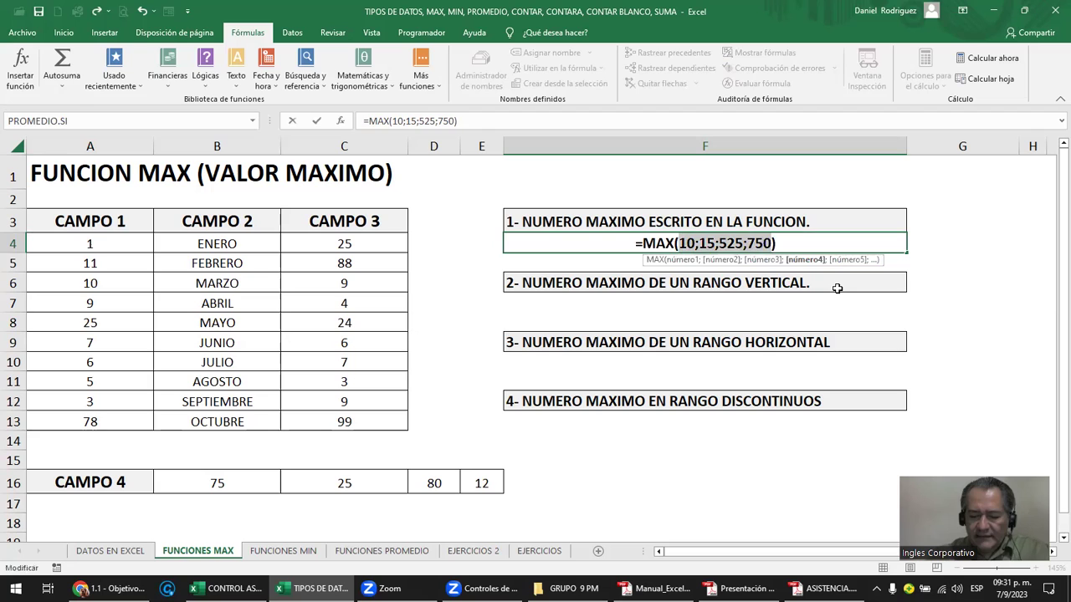
key("ctrl+Return")
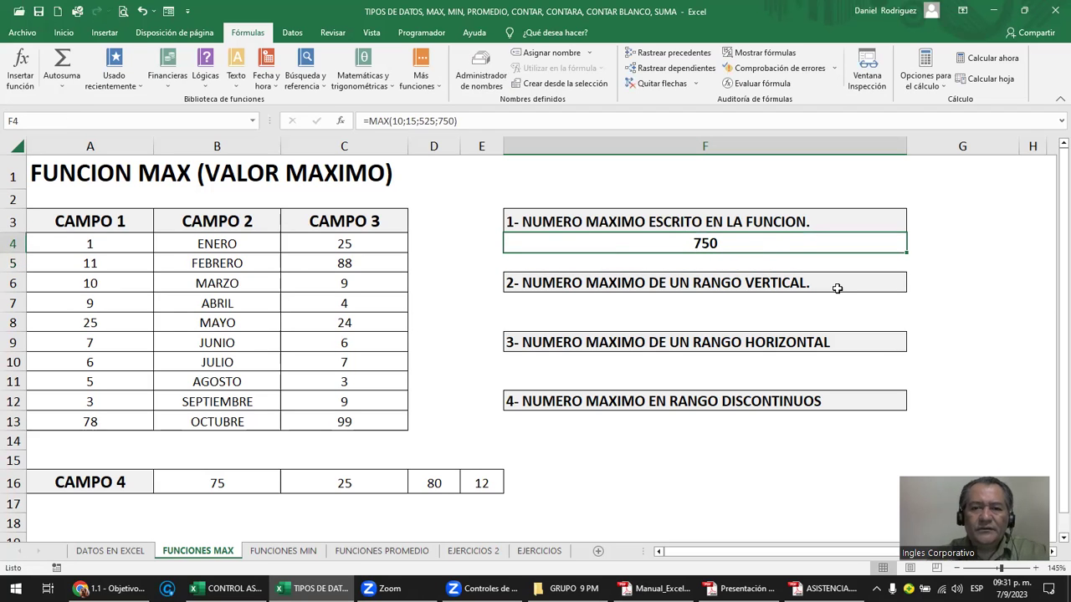
key("F2")
key("Escape")
key("Down")
key("Up")
key("F2")
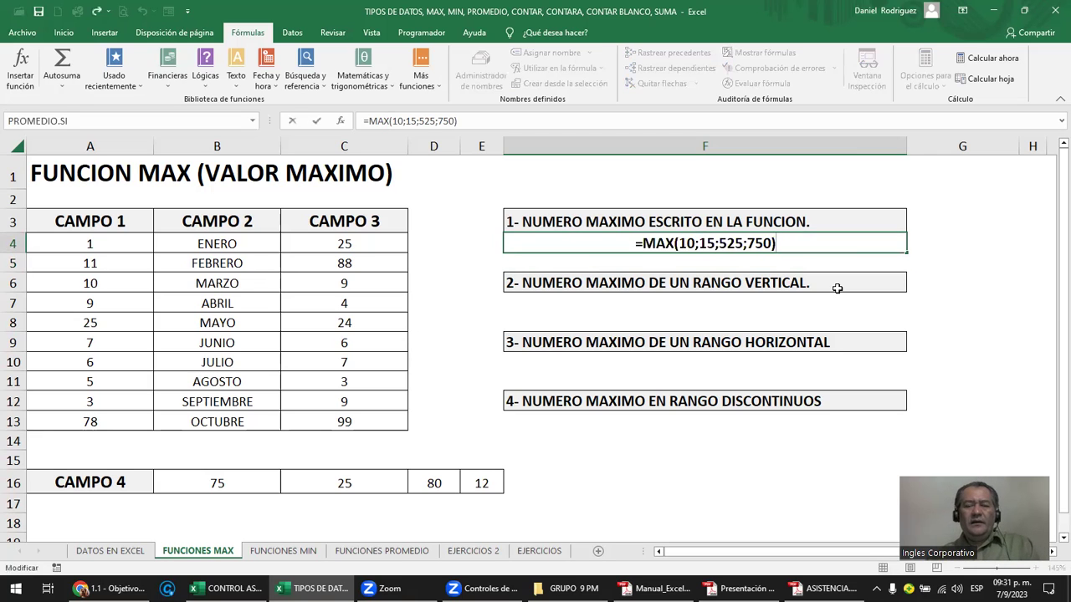
key("Escape")
key("F2")
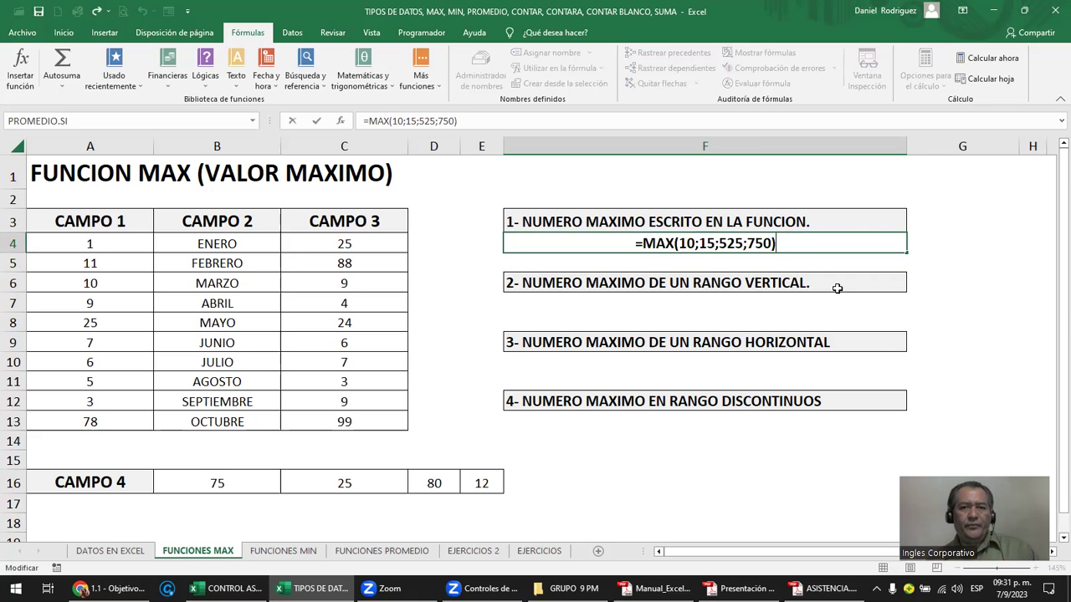
key("Escape")
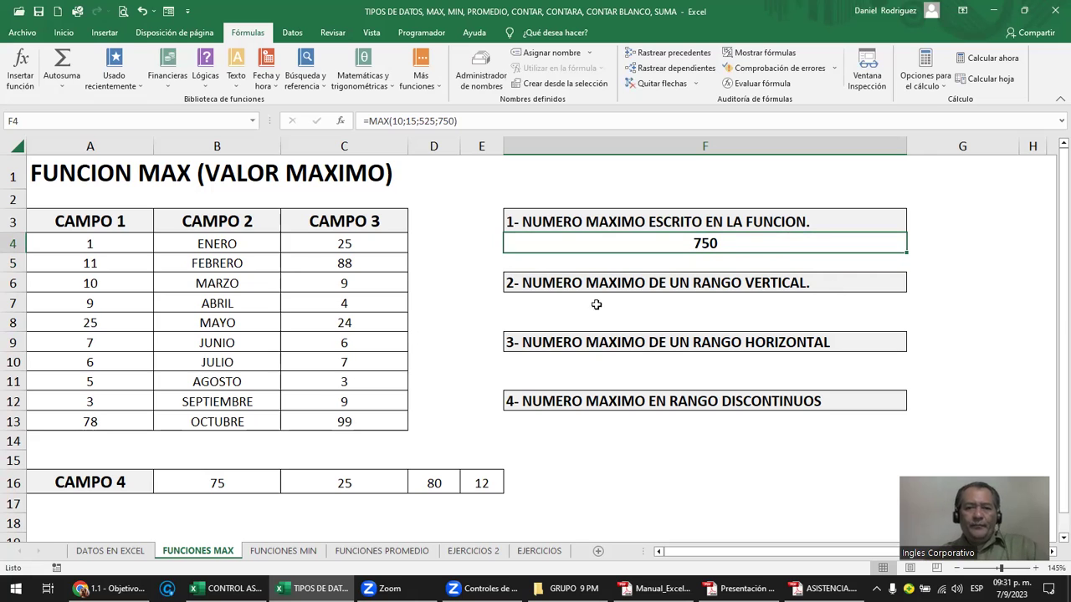
left_click(587, 295)
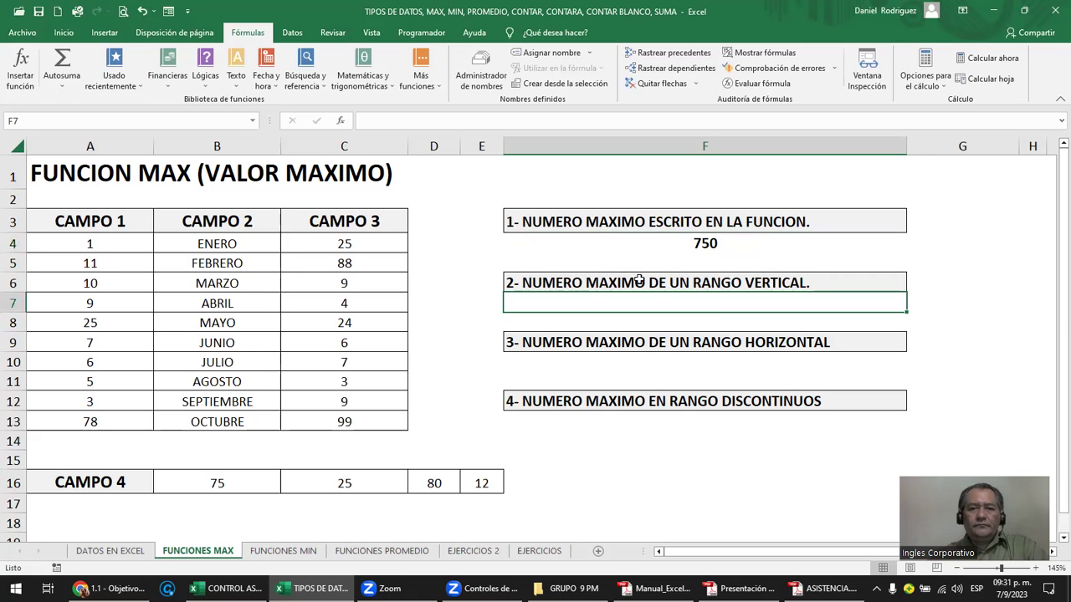
left_click(707, 243)
double_click(707, 243)
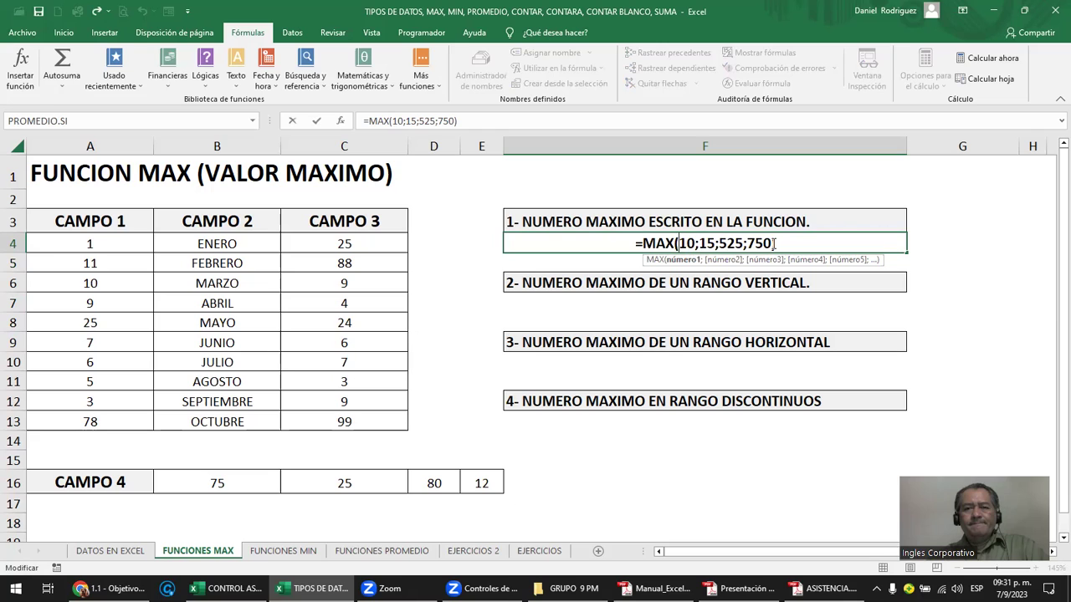
left_click(775, 243)
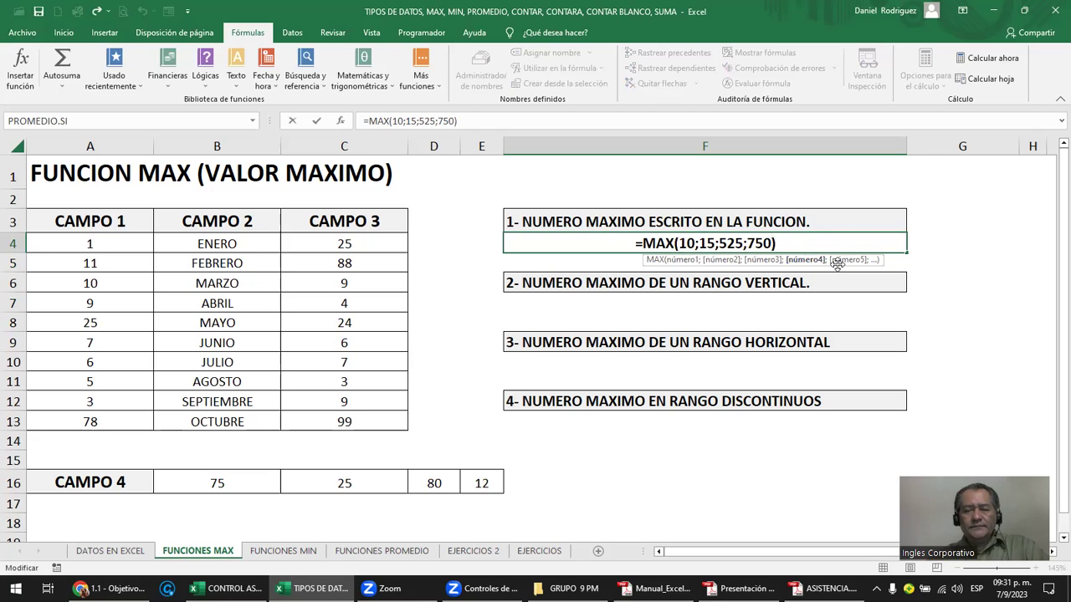
key("Return")
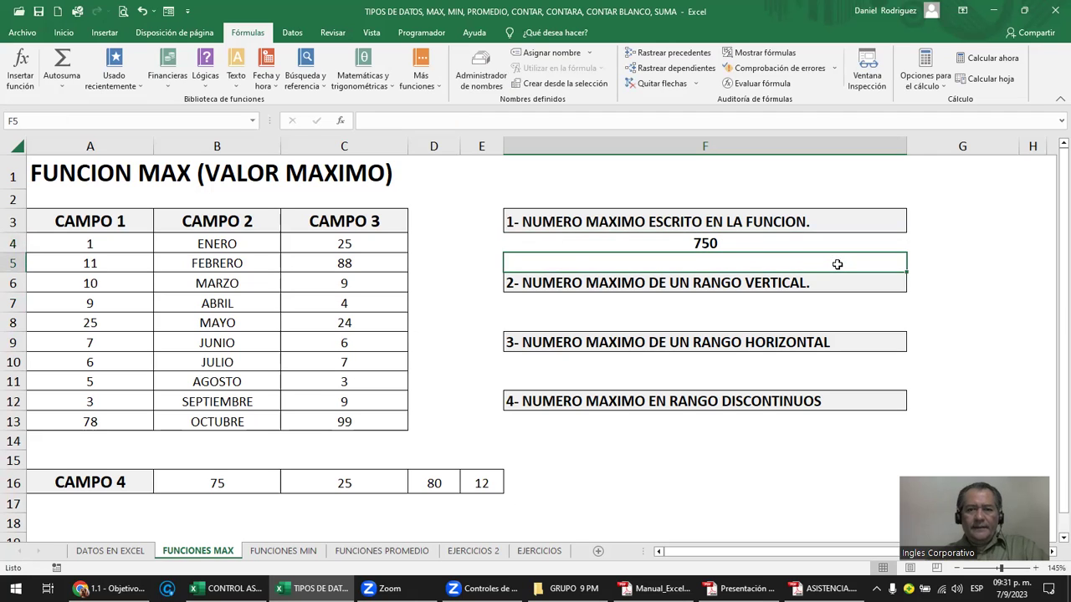
left_click(771, 297)
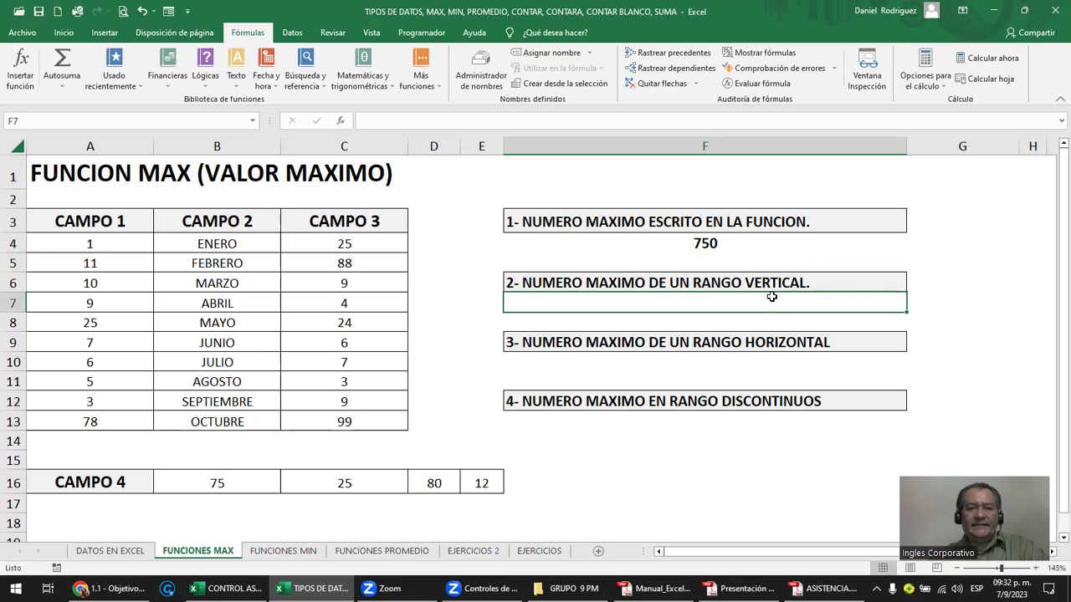
left_click(97, 226)
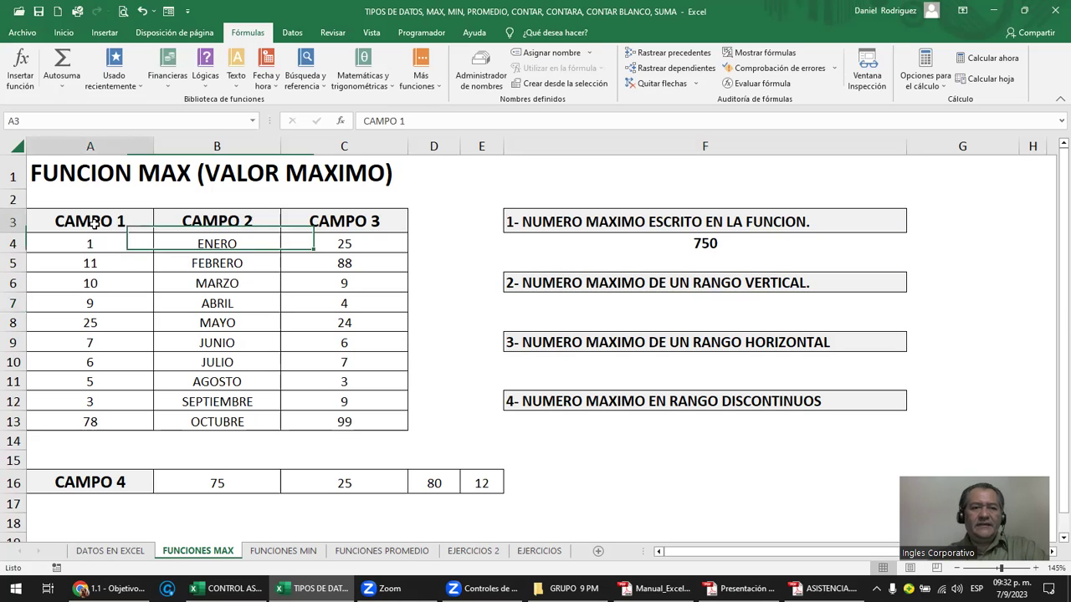
left_click(189, 220)
left_click(326, 221)
left_click(236, 248)
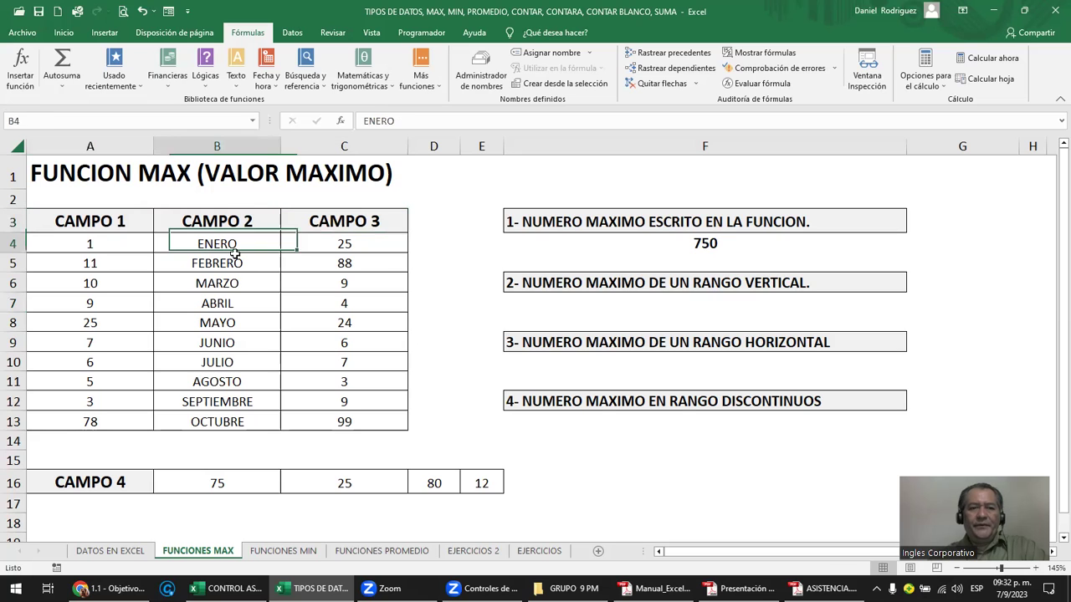
left_click_drag(235, 254, 231, 424)
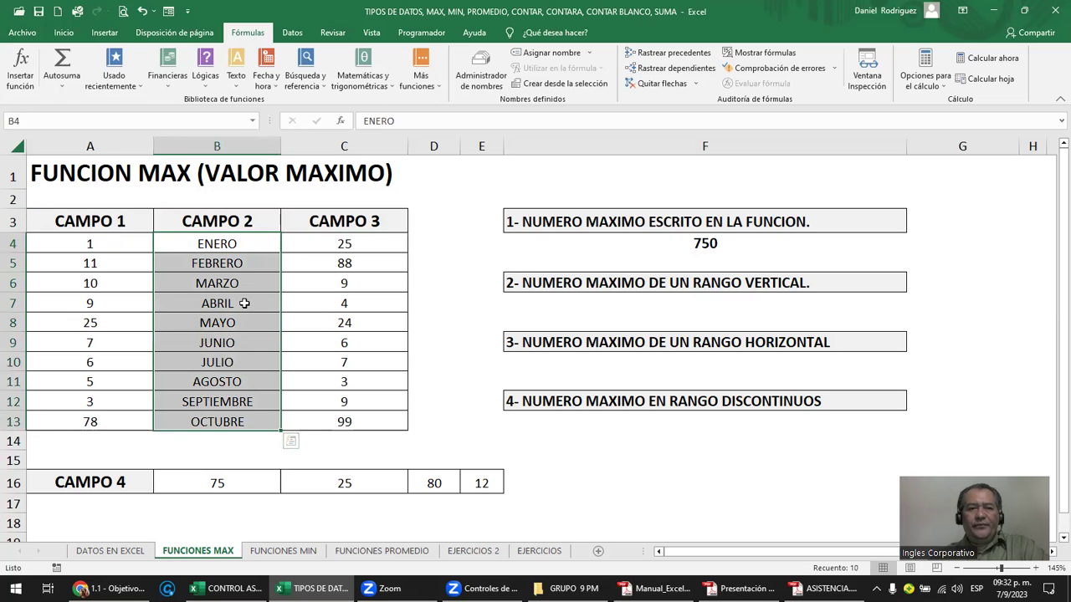
left_click_drag(221, 243, 236, 423)
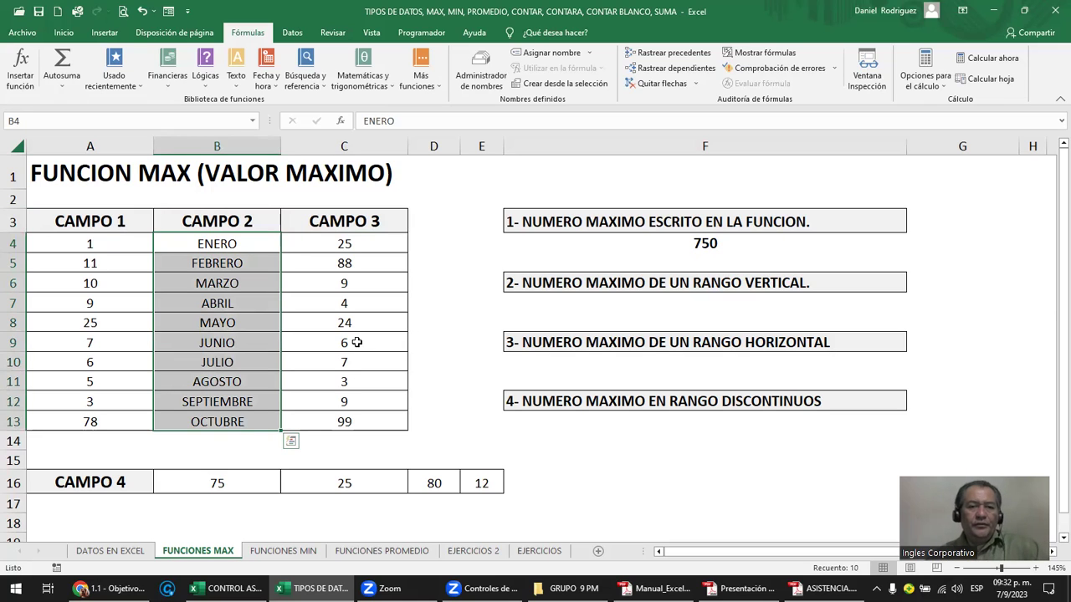
left_click(235, 240)
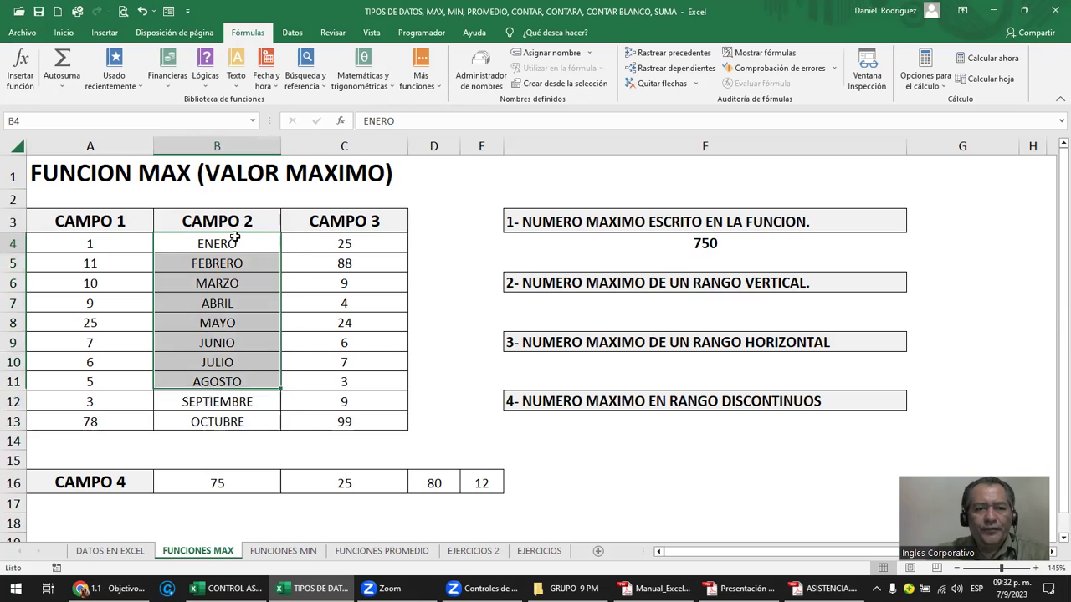
left_click_drag(104, 226, 334, 415)
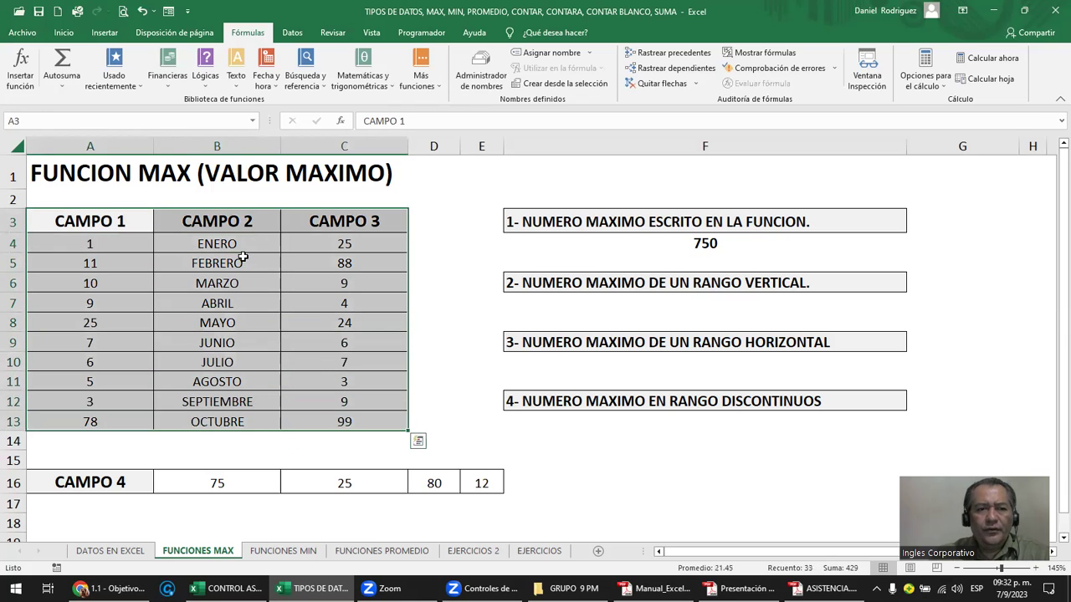
left_click(237, 245)
Enter =MAX(C4:C13) in F7 under item 2, returning 99.
left_click(708, 303)
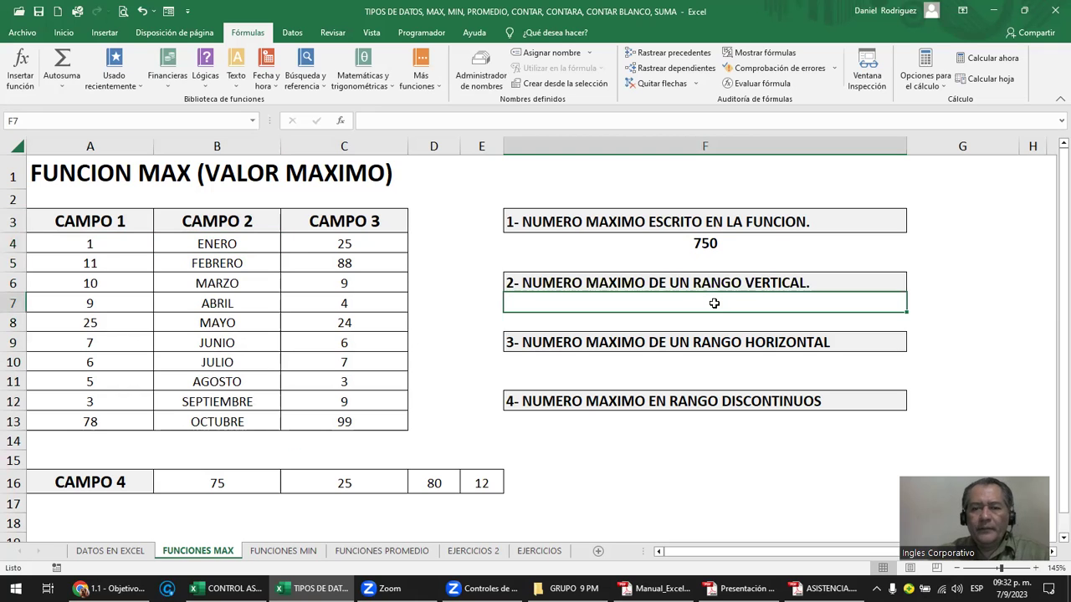
type("=m")
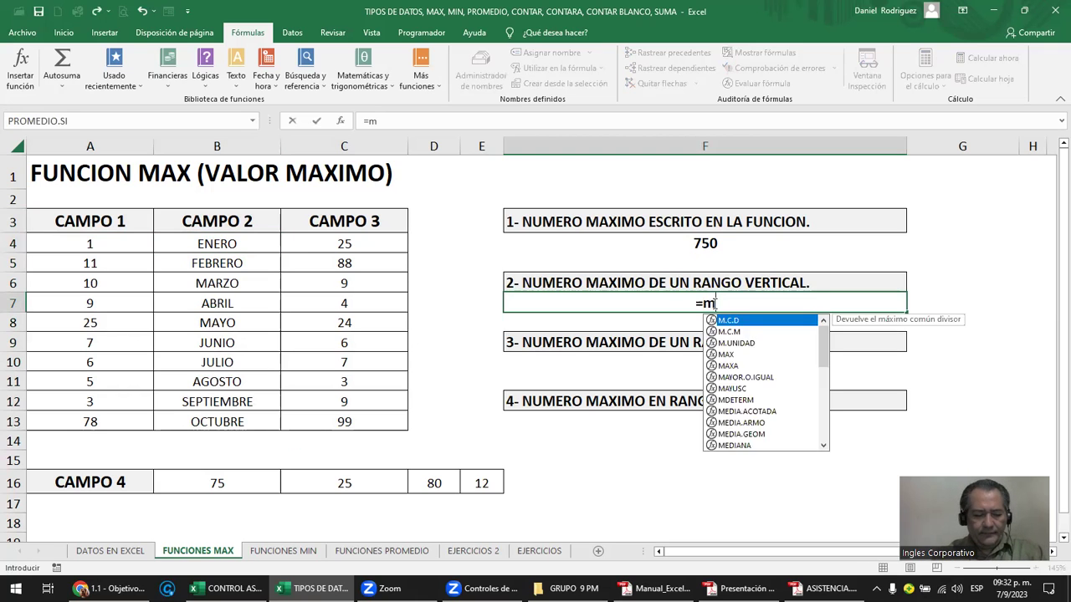
type("ax(")
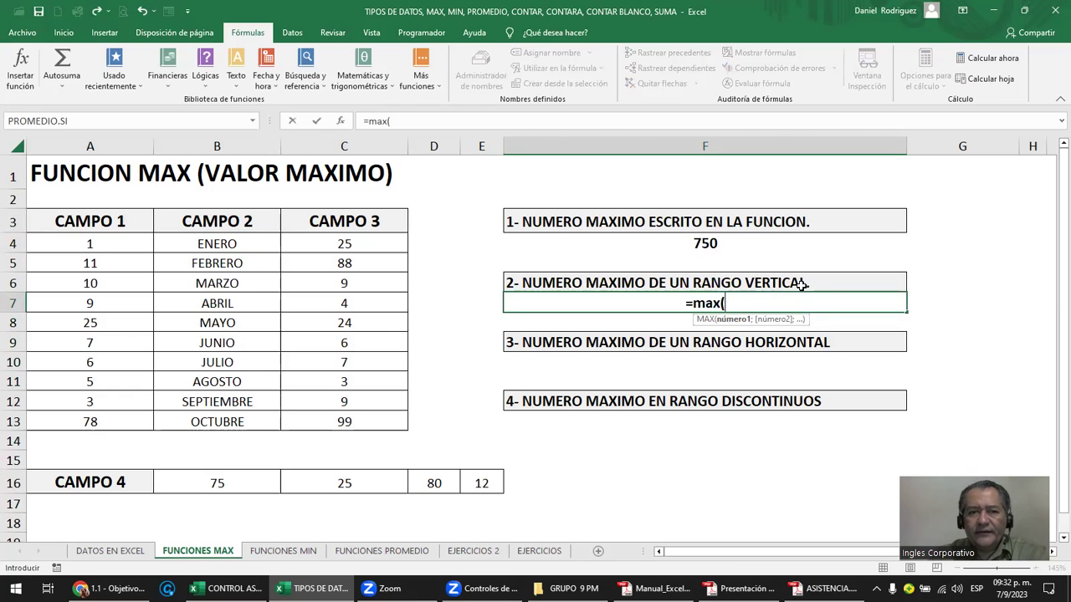
left_click_drag(374, 238, 402, 412)
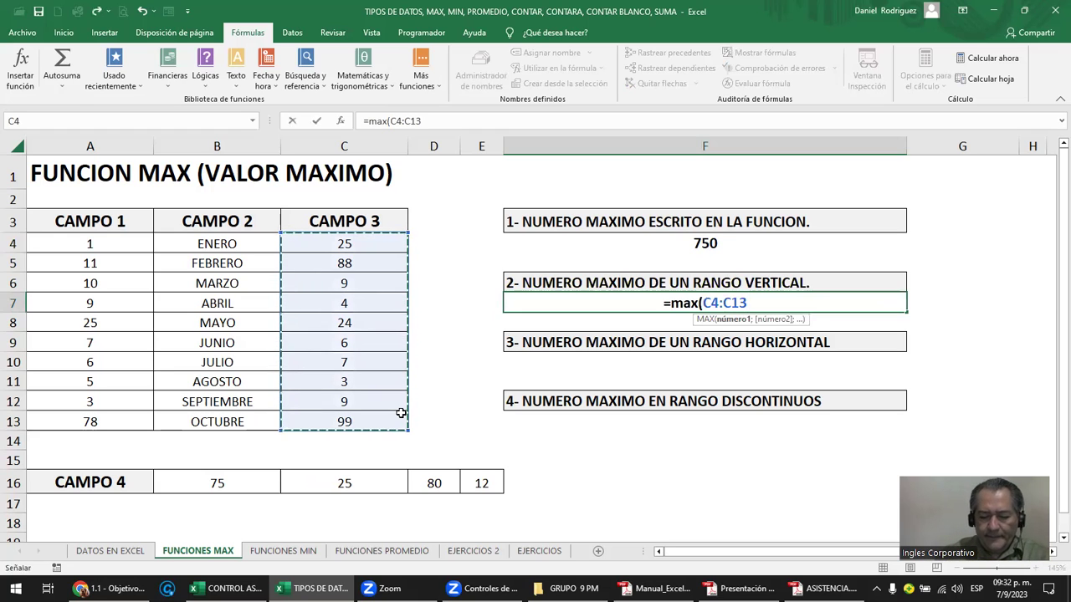
type(")")
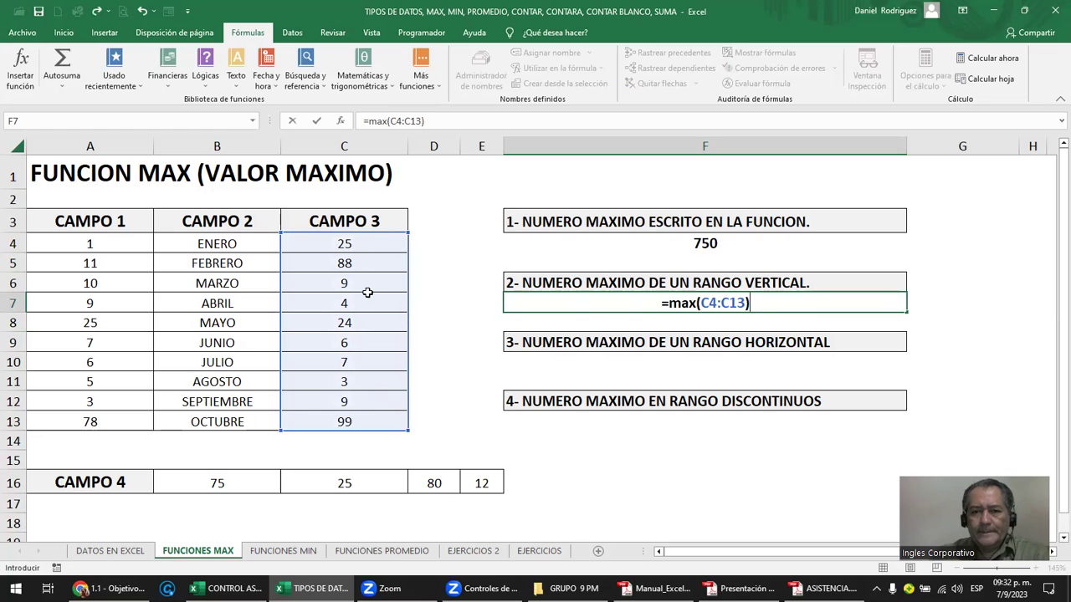
key("Return")
left_click_drag(357, 241, 358, 421)
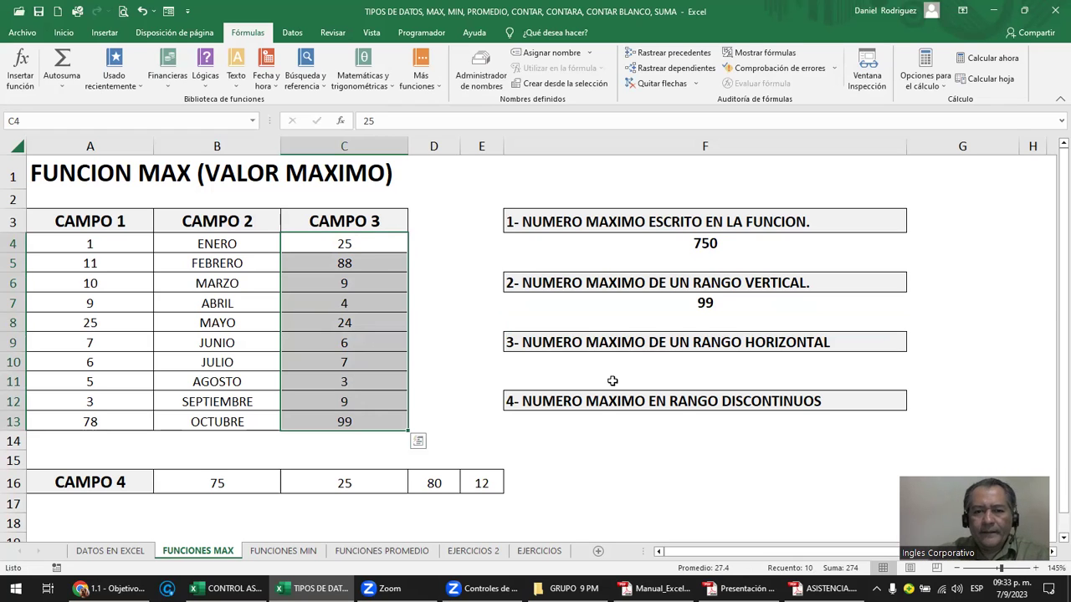
Change C13 from 99 to 0, making C5's 88 the column maximum.
left_click(705, 302)
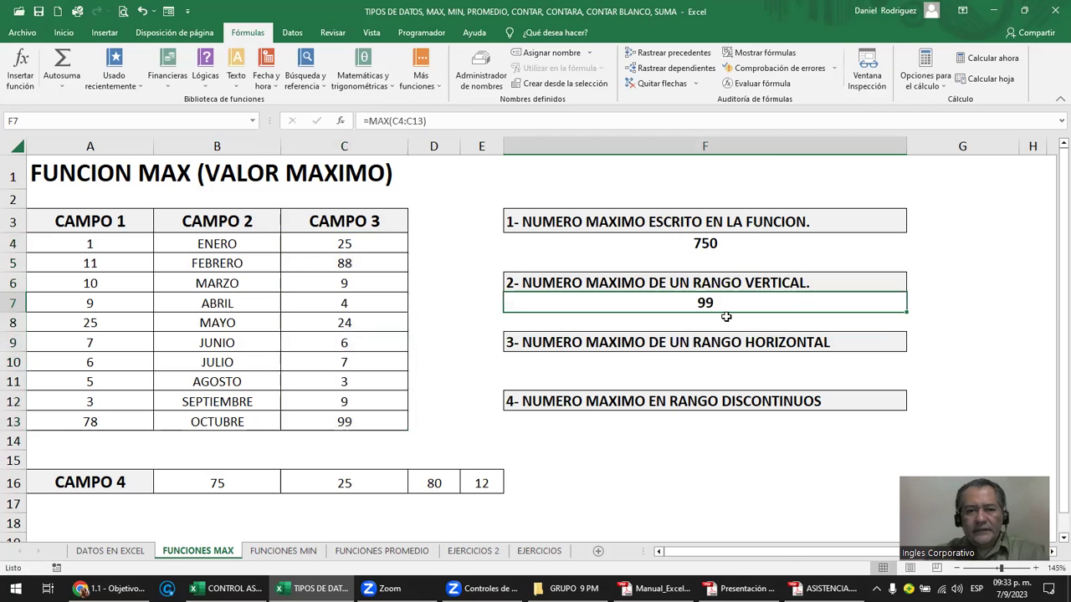
left_click(357, 422)
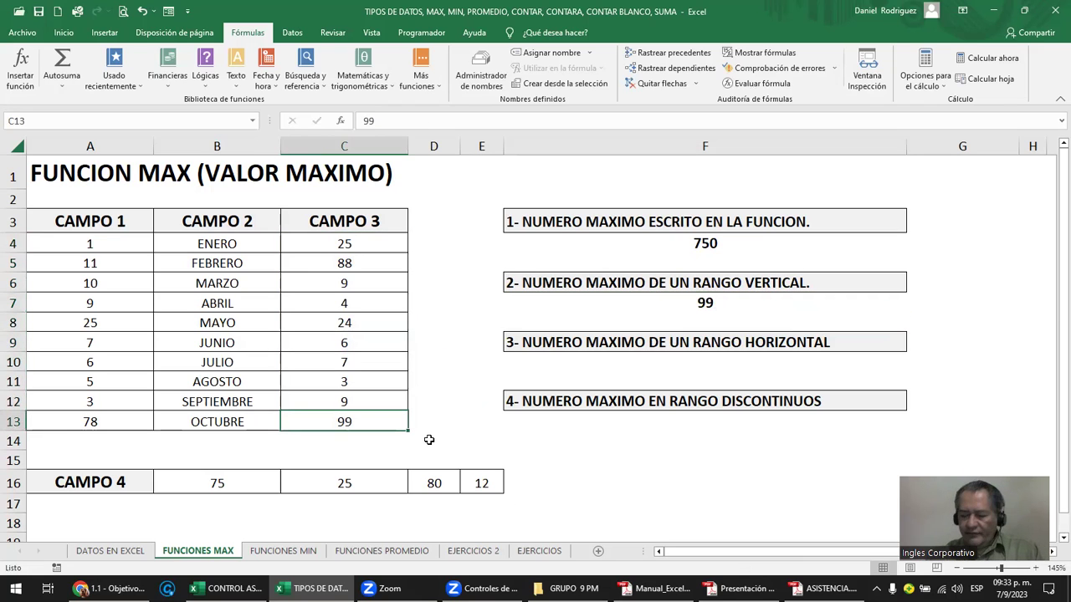
type("0")
key("Return")
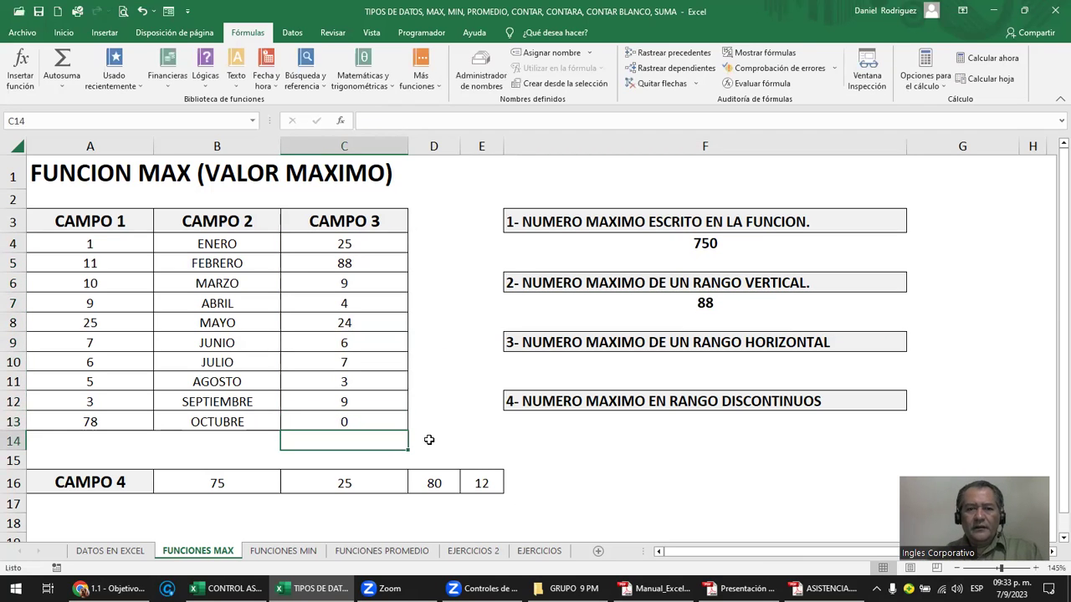
left_click(343, 265)
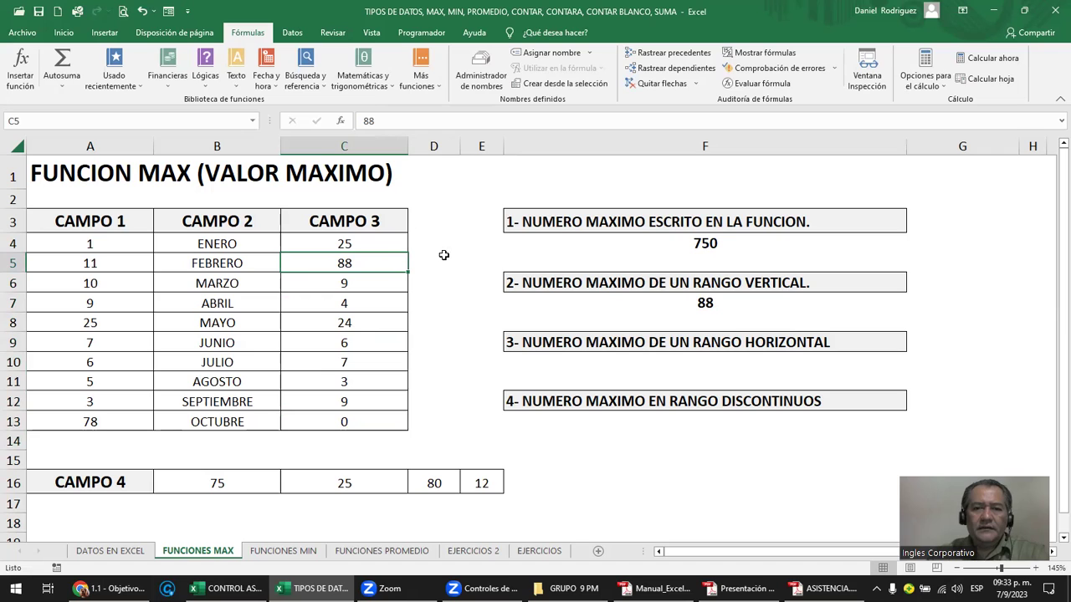
Inspect F7's =MAX(C4:C13) formula and leave it unchanged.
left_click(735, 310)
double_click(735, 308)
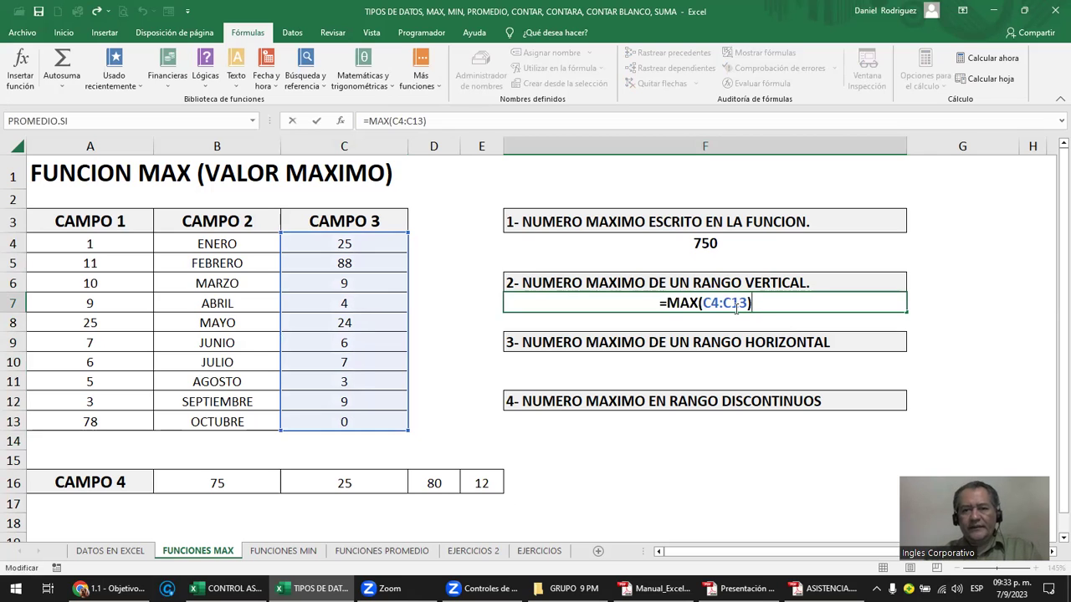
left_click_drag(704, 303, 751, 303)
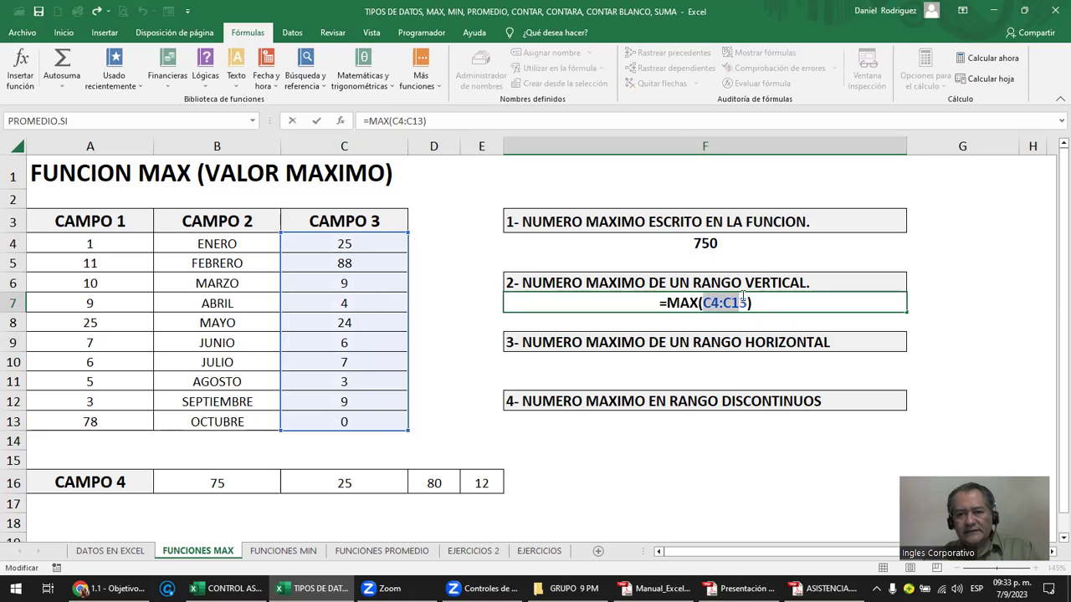
key("Escape")
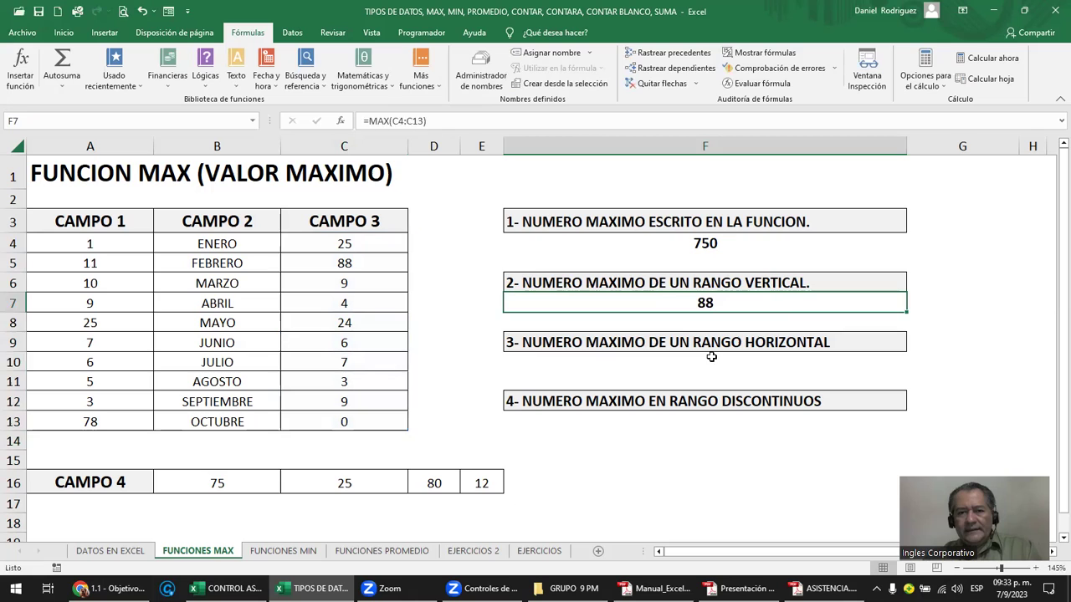
left_click(711, 357)
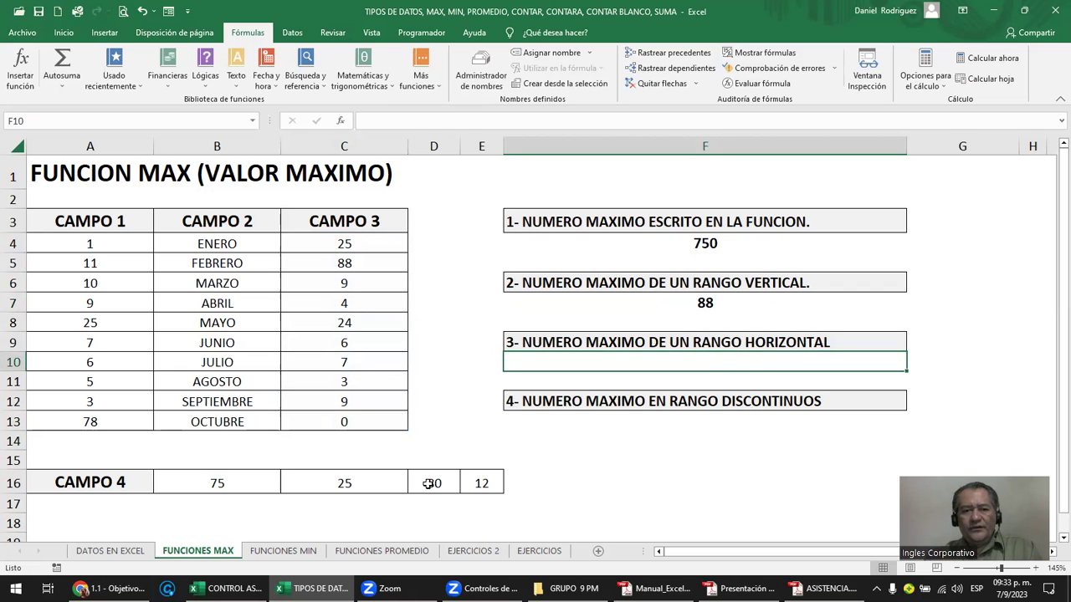
left_click_drag(220, 483, 465, 488)
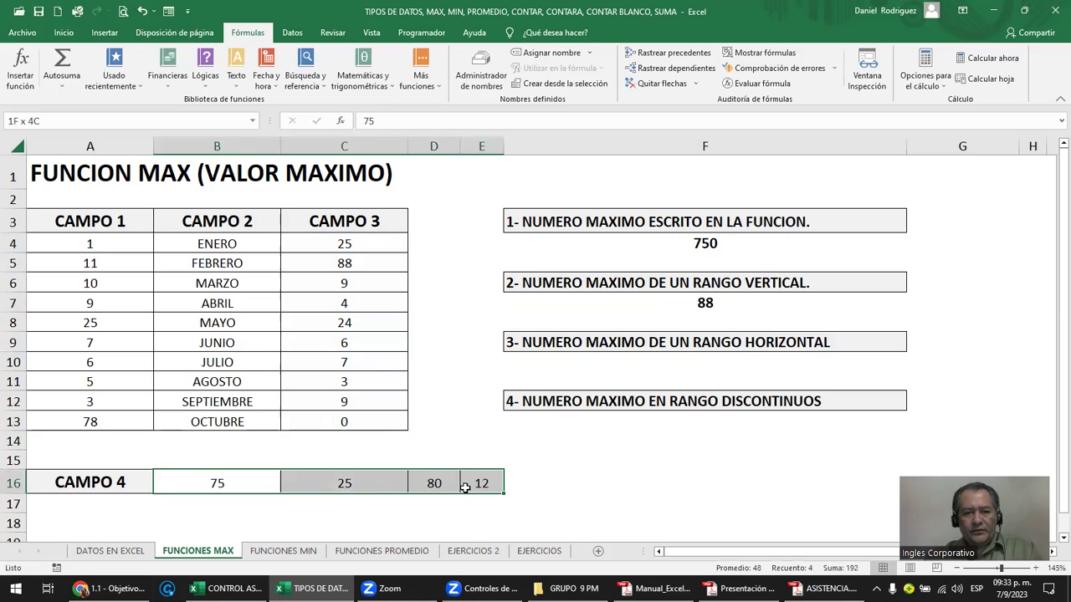
left_click(113, 483)
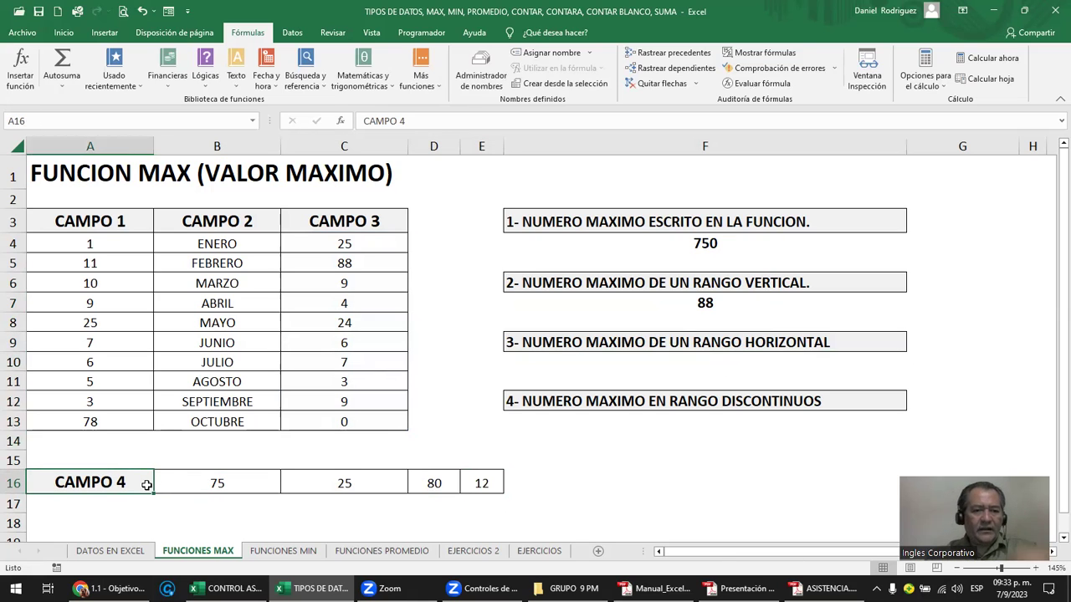
left_click(199, 484)
left_click_drag(306, 483, 475, 484)
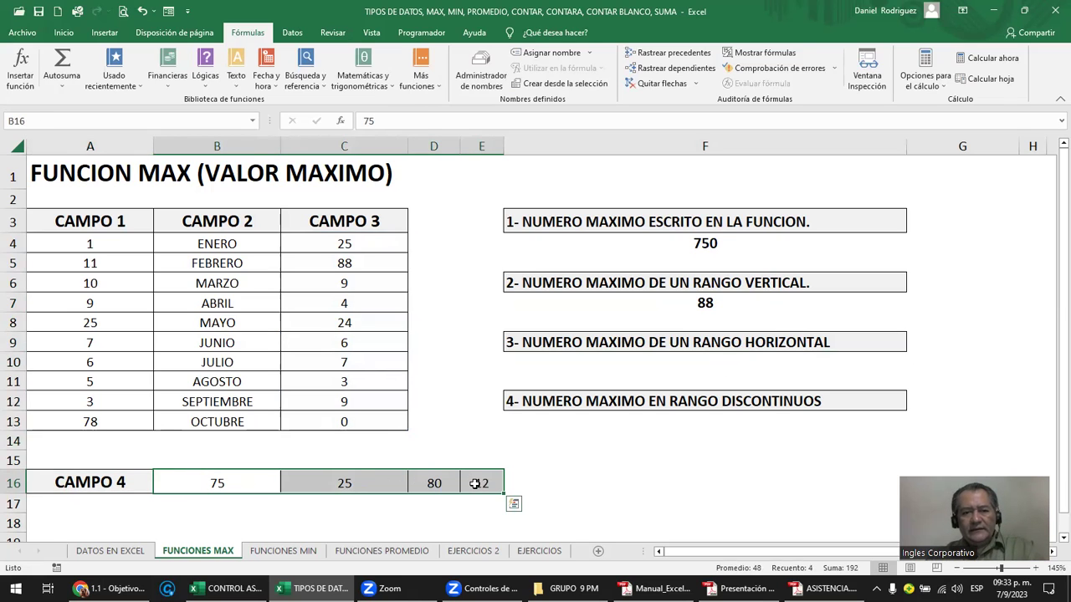
left_click_drag(232, 486, 470, 480)
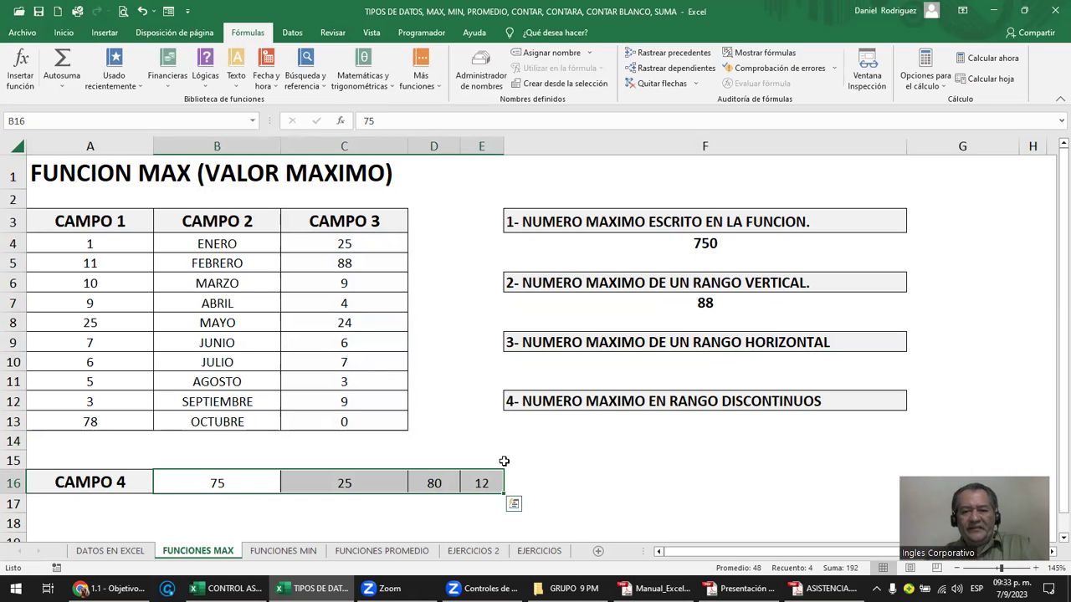
left_click(742, 359)
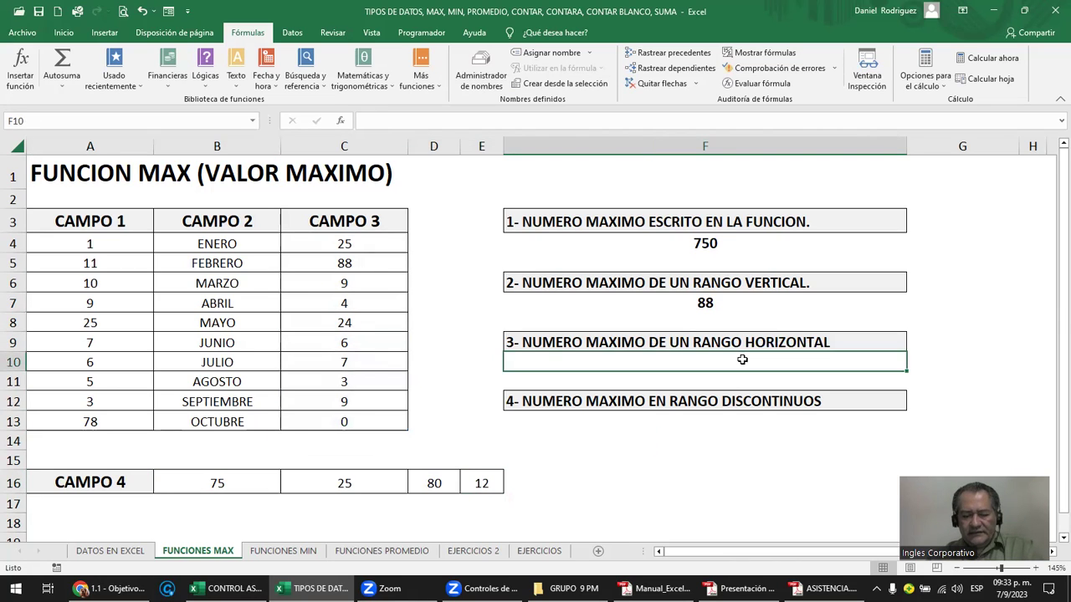
Enter =MAX(B16:E16) in F10, returning 80 for the horizontal range.
type("=max")
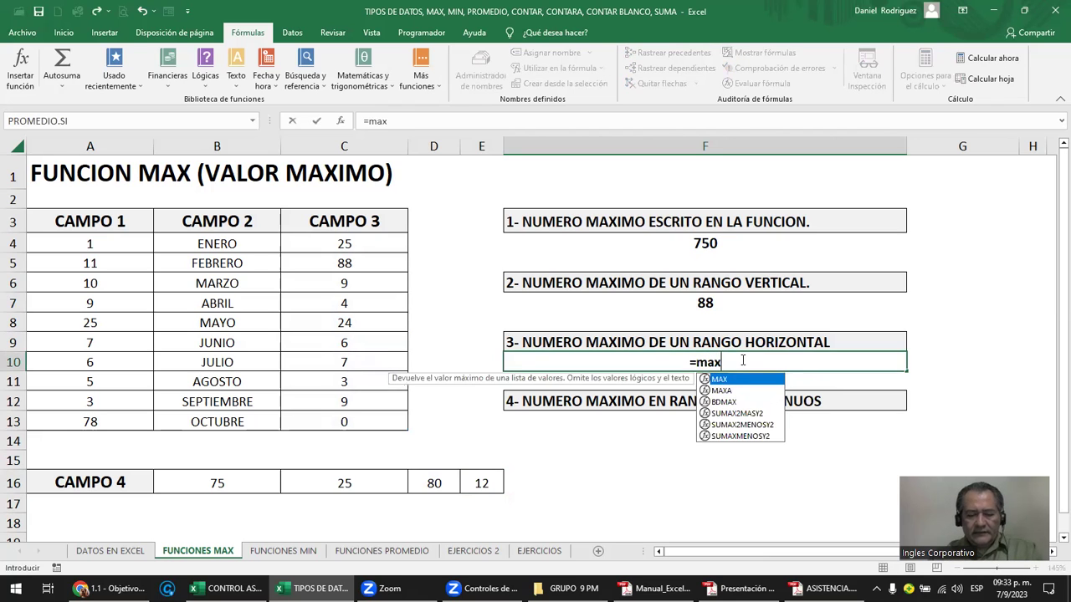
type("(")
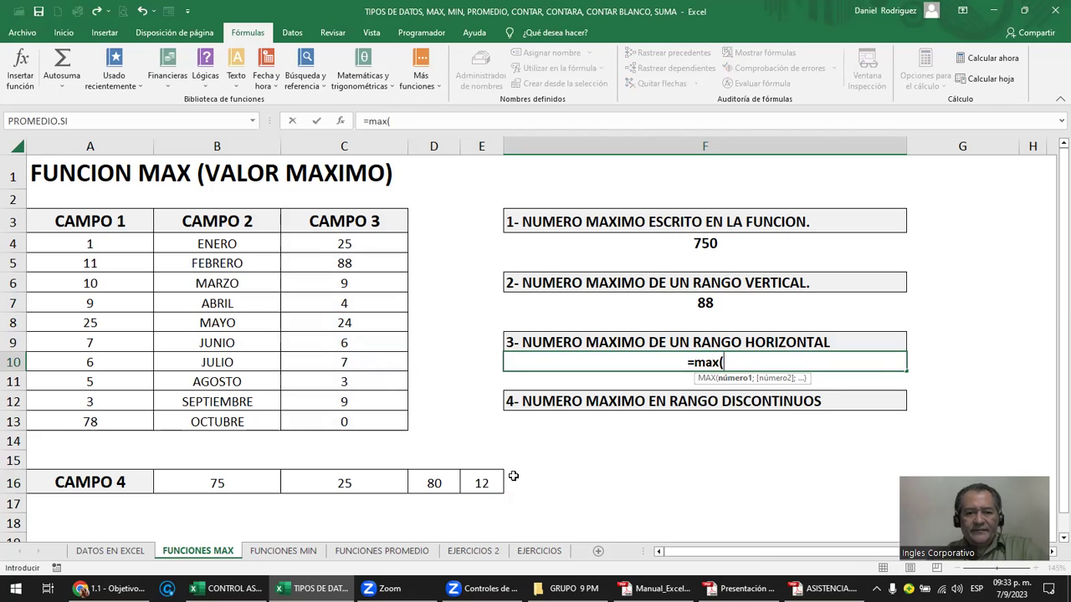
mouse_move(490, 485)
left_mouse_down()
mouse_move(223, 485)
mouse_move(481, 483)
left_mouse_up()
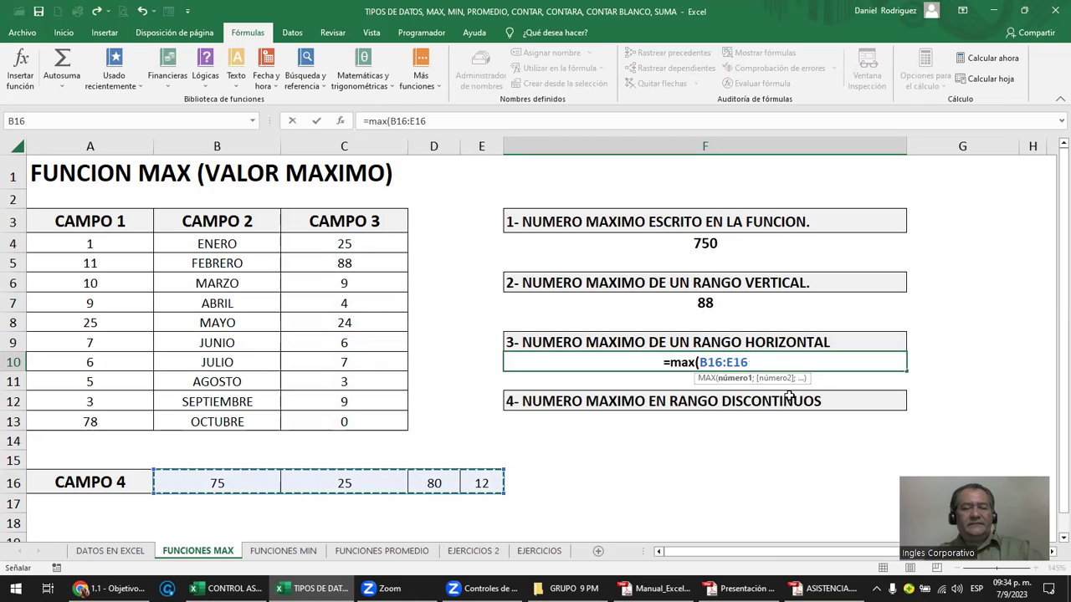
type(")")
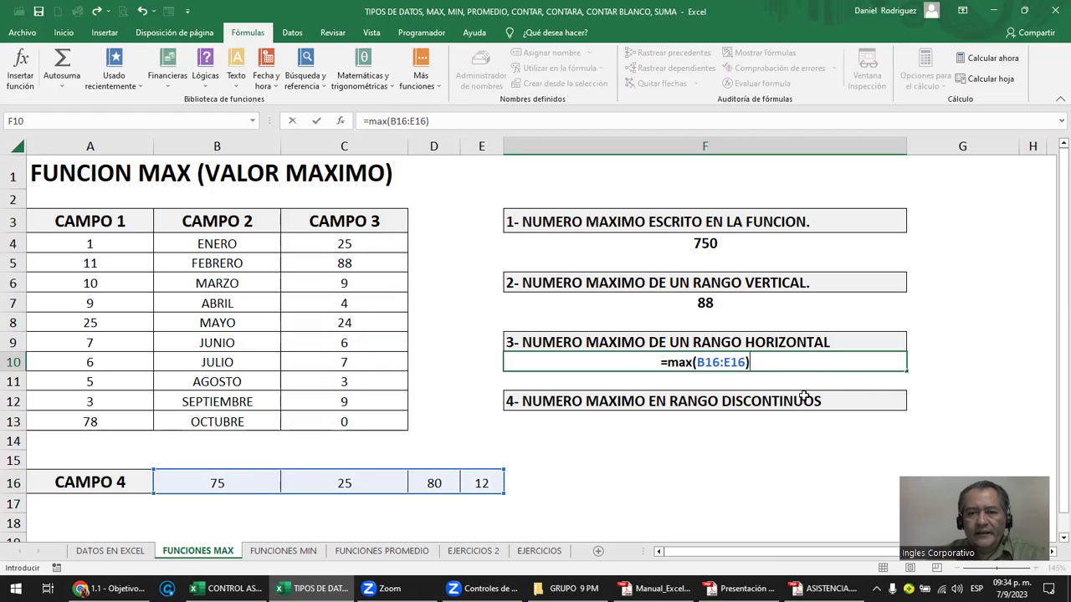
key("Return")
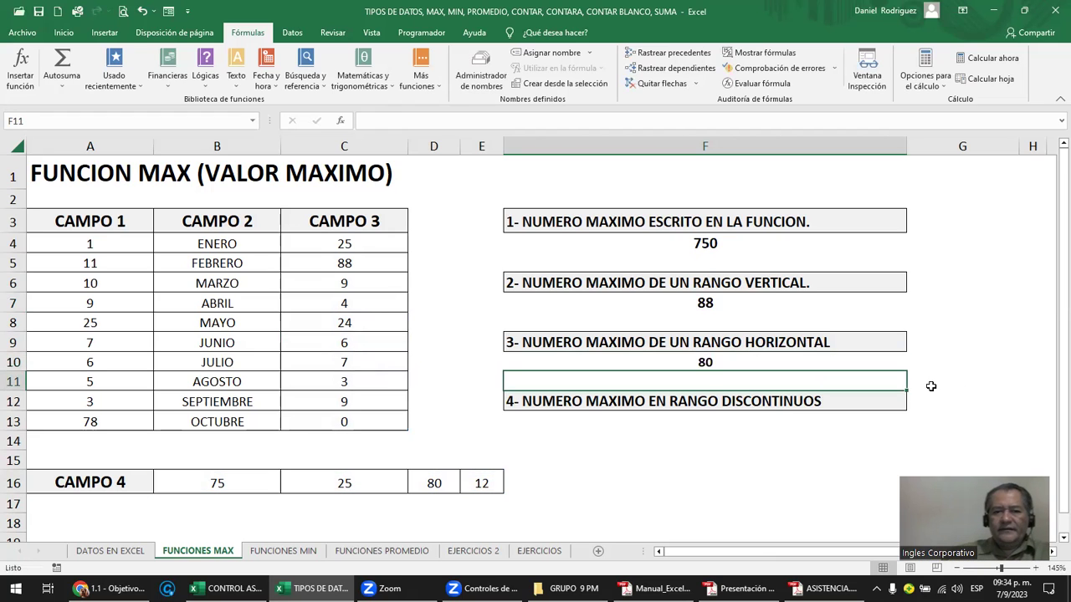
key("Up")
Enter 80 in B16, compare it with D16's 80, and check the maximum in F10.
left_click(441, 478)
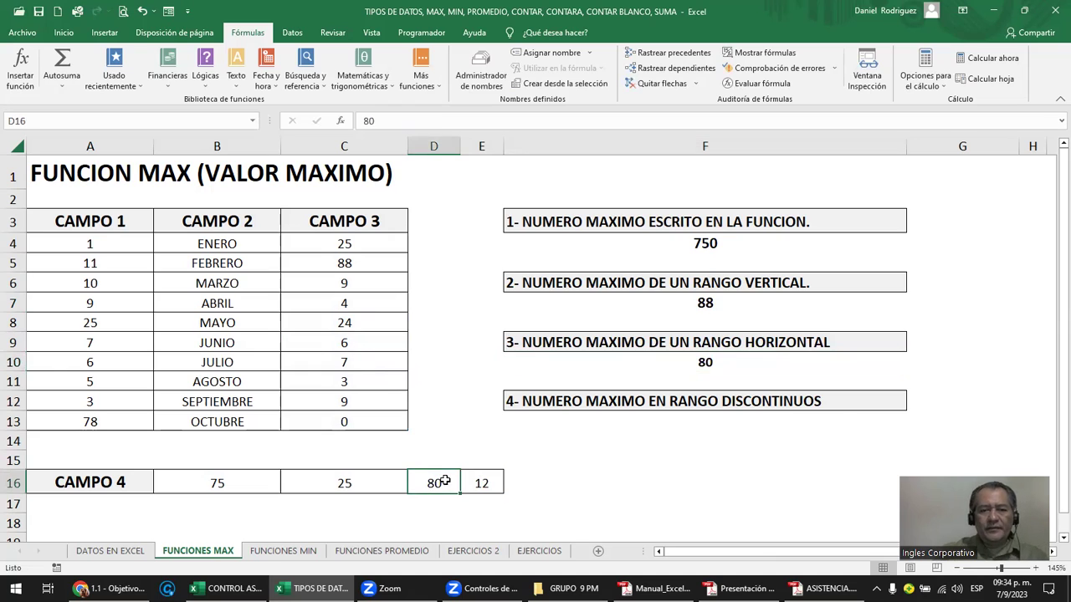
left_click(252, 479)
type("80")
key("Return")
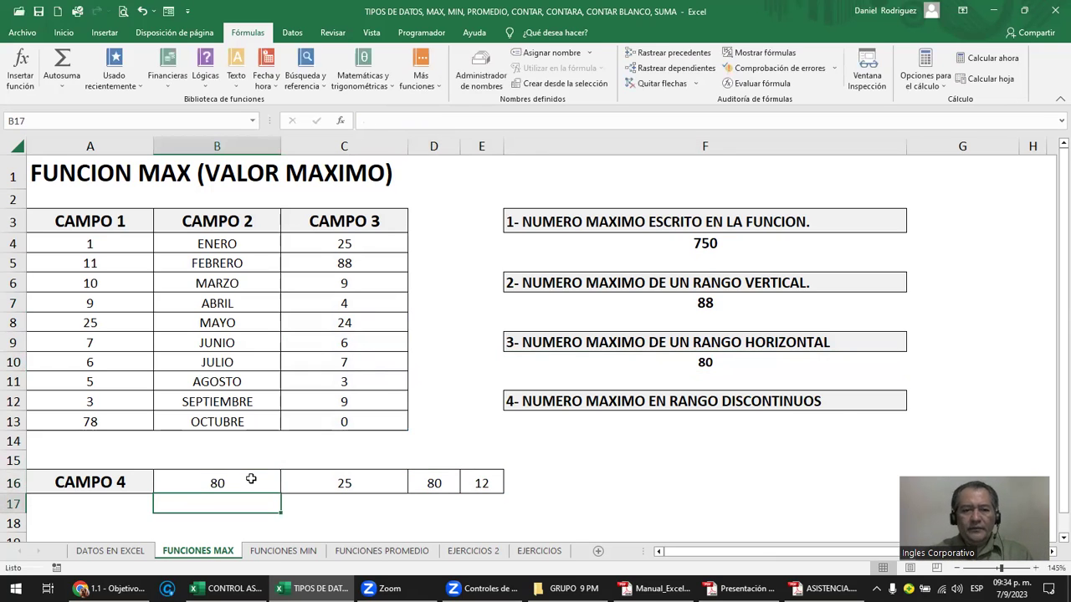
left_click(242, 483, "ctrl")
left_click(438, 482, "ctrl")
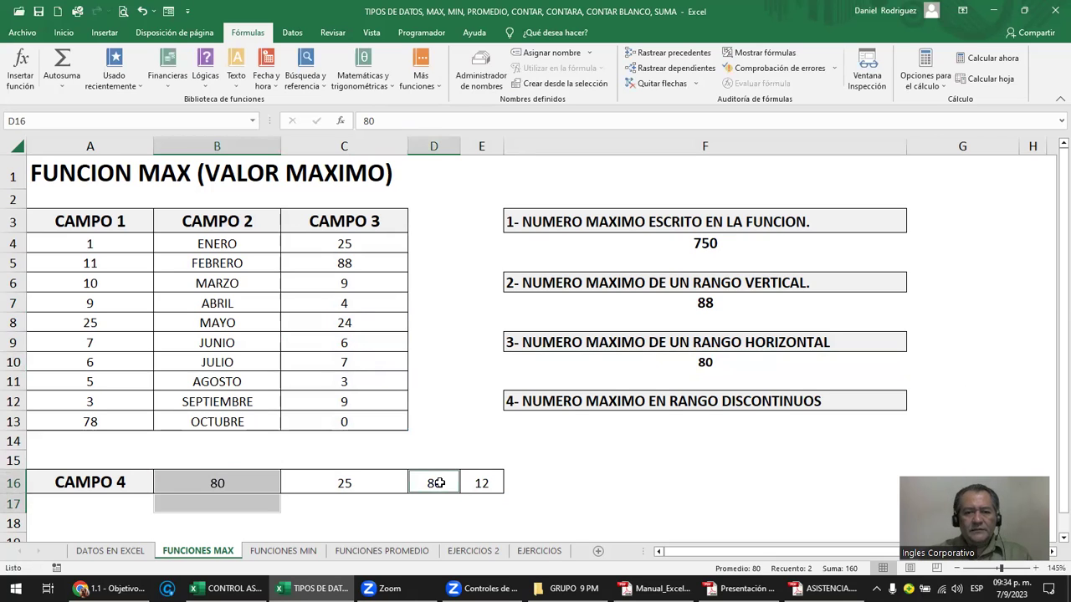
left_click(705, 361)
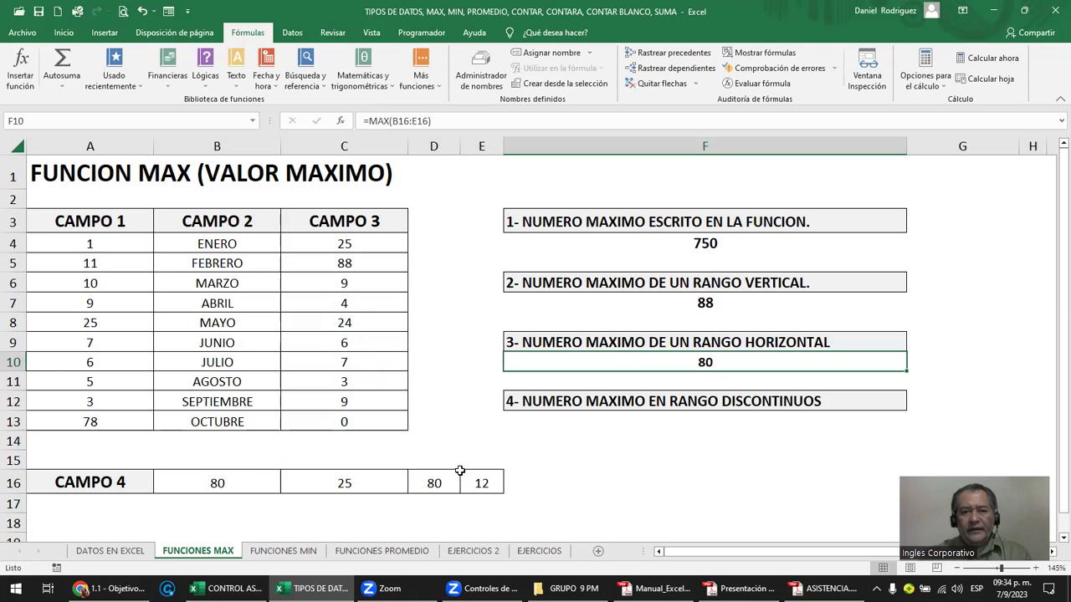
Change B16 to 79 and confirm the horizontal maximum in F10 stays 80.
left_click(236, 486)
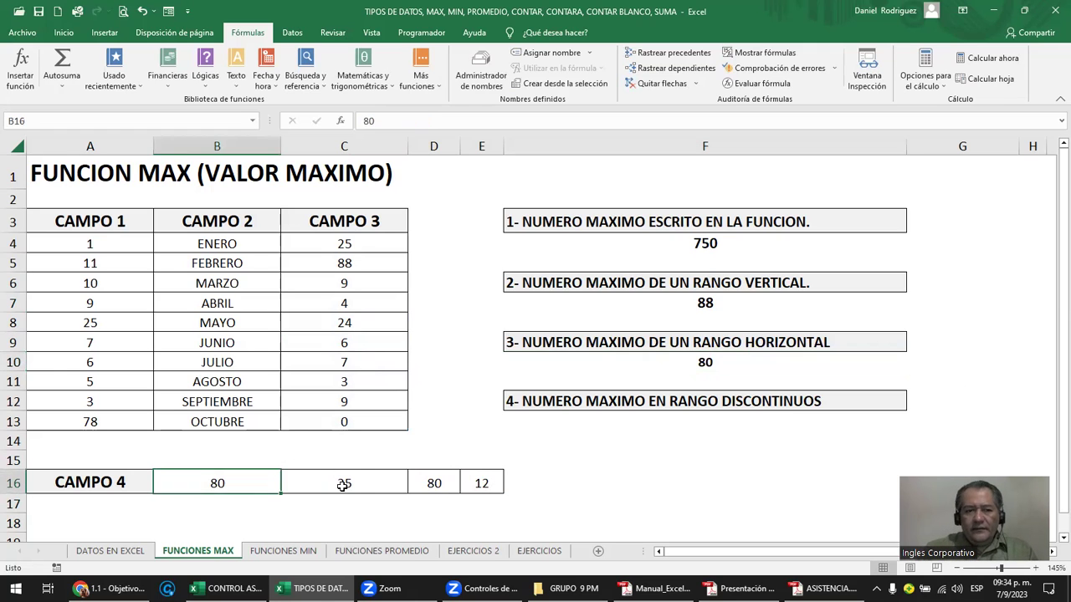
type("79")
key("Return")
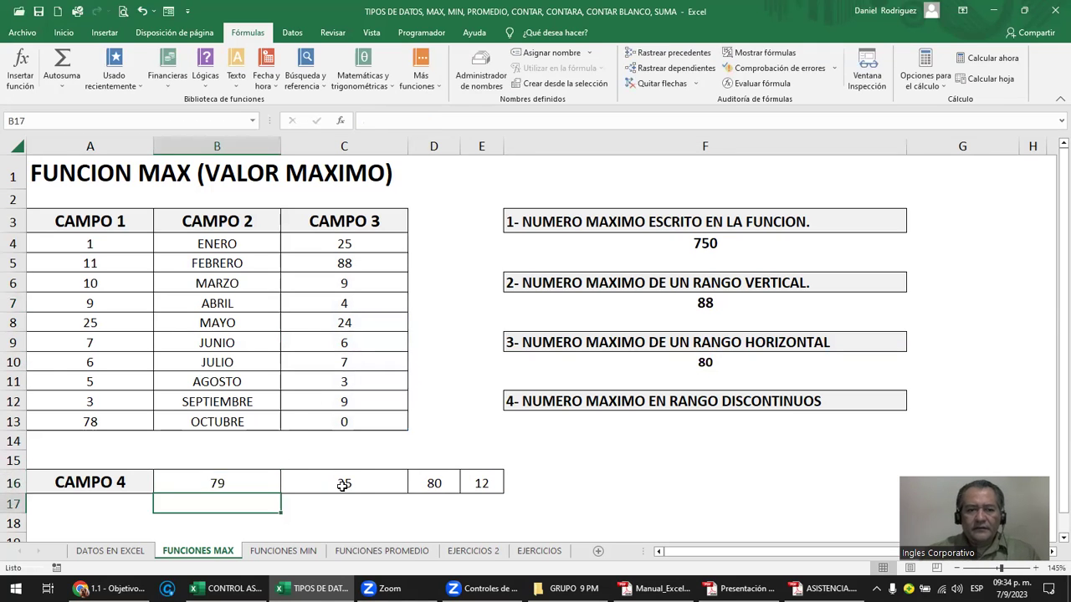
left_click(706, 361)
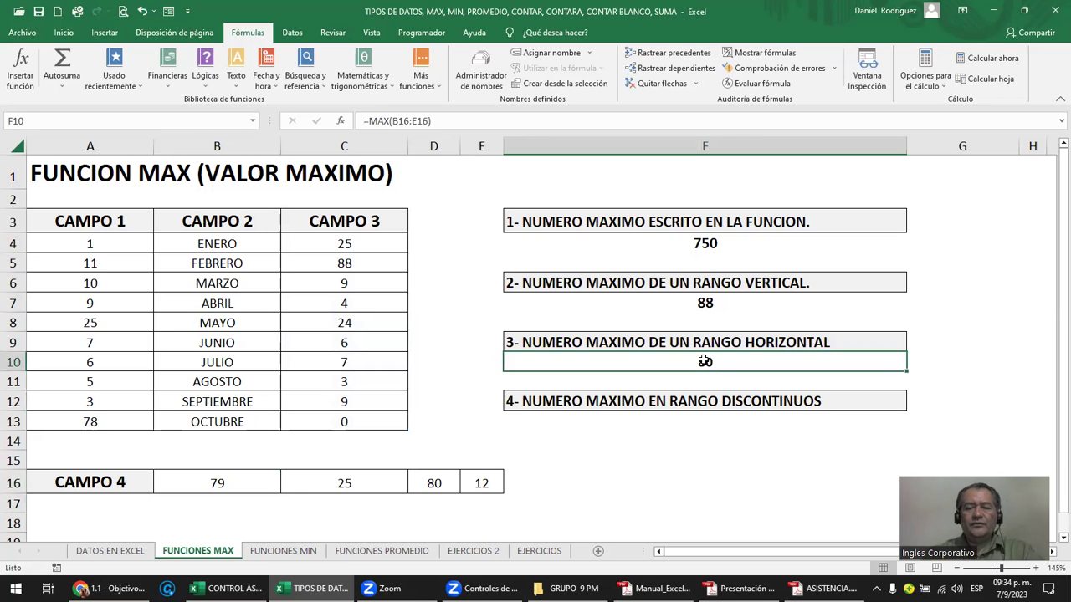
left_click(574, 415)
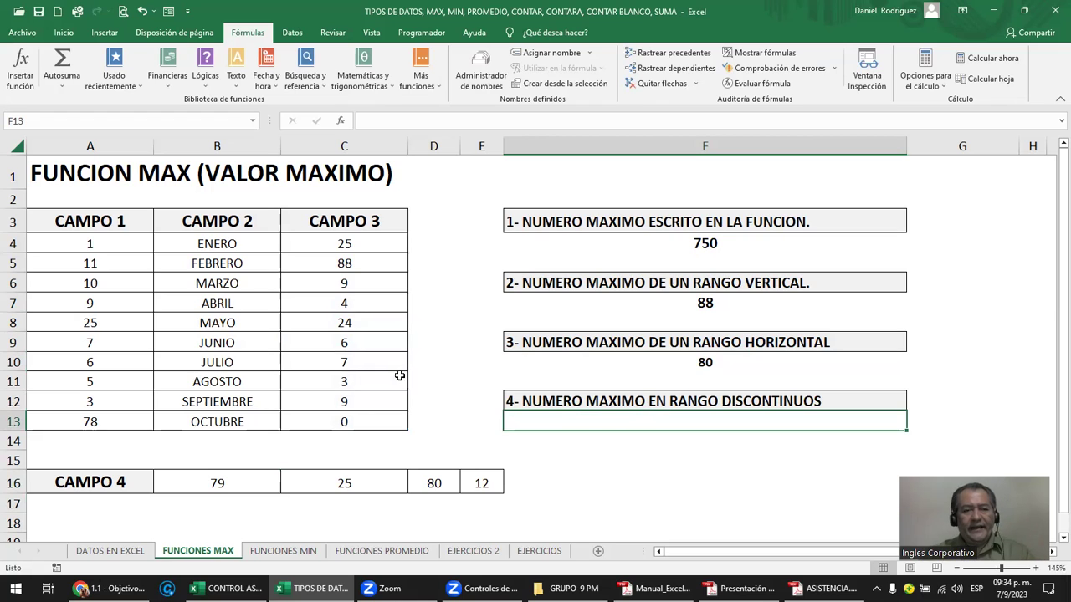
left_click_drag(96, 243, 88, 419)
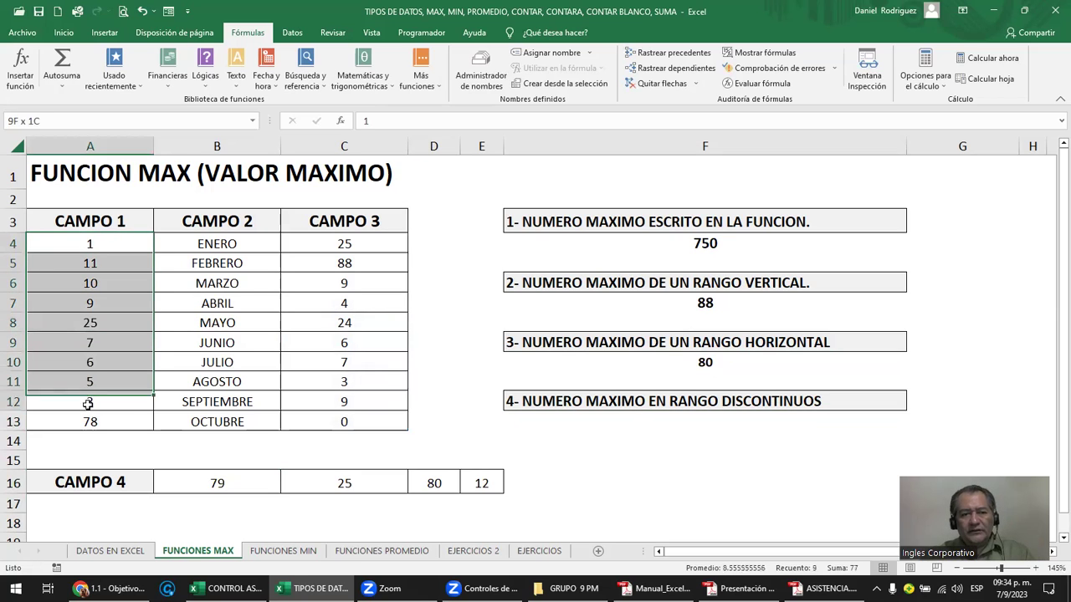
left_click(206, 482, "ctrl")
left_click_drag(207, 482, 472, 474)
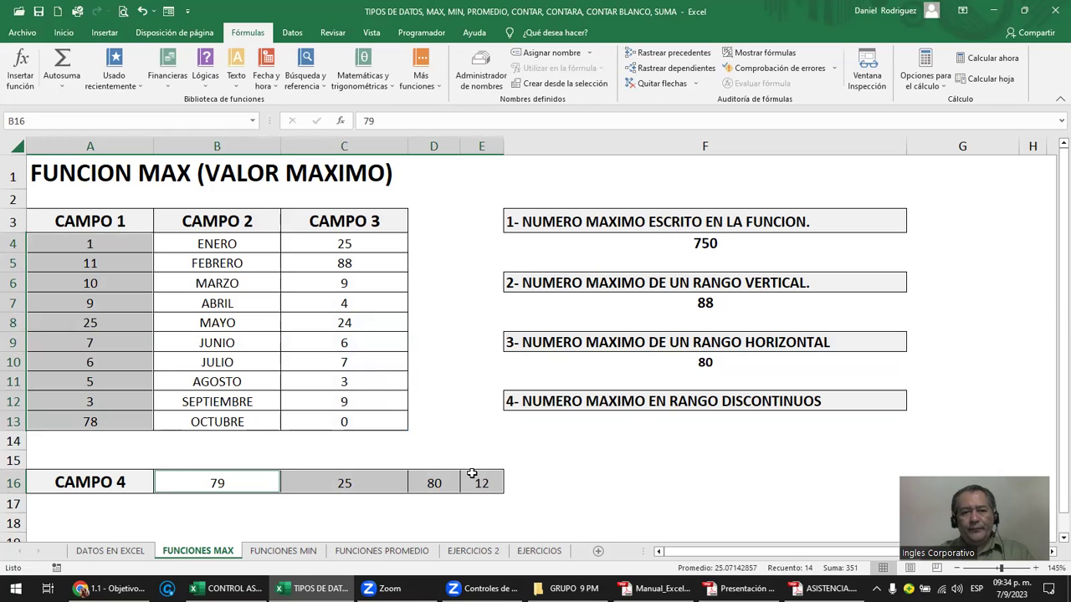
left_click_drag(356, 243, 361, 416)
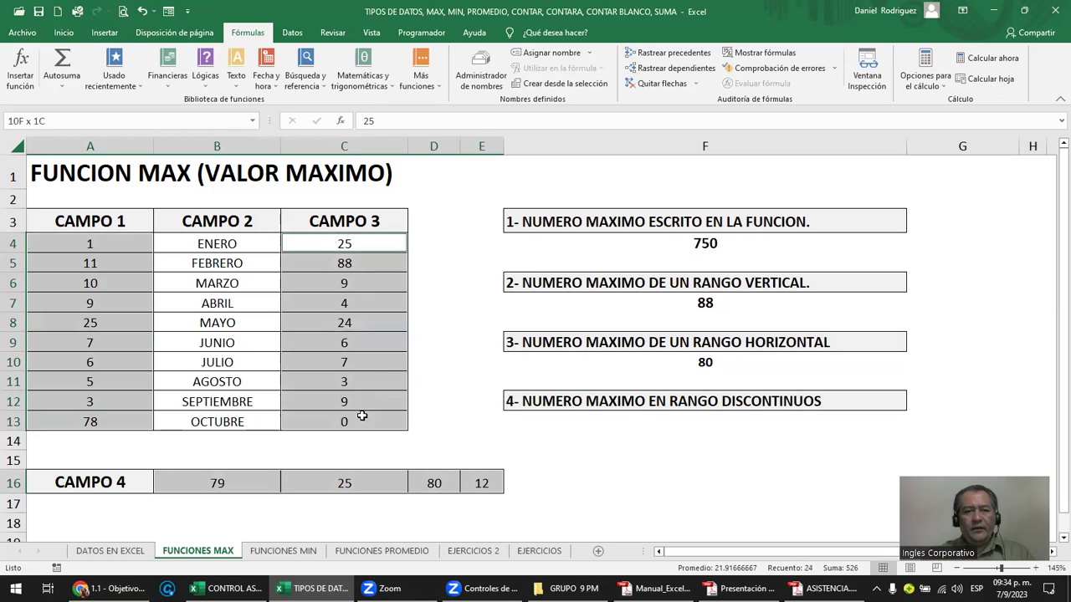
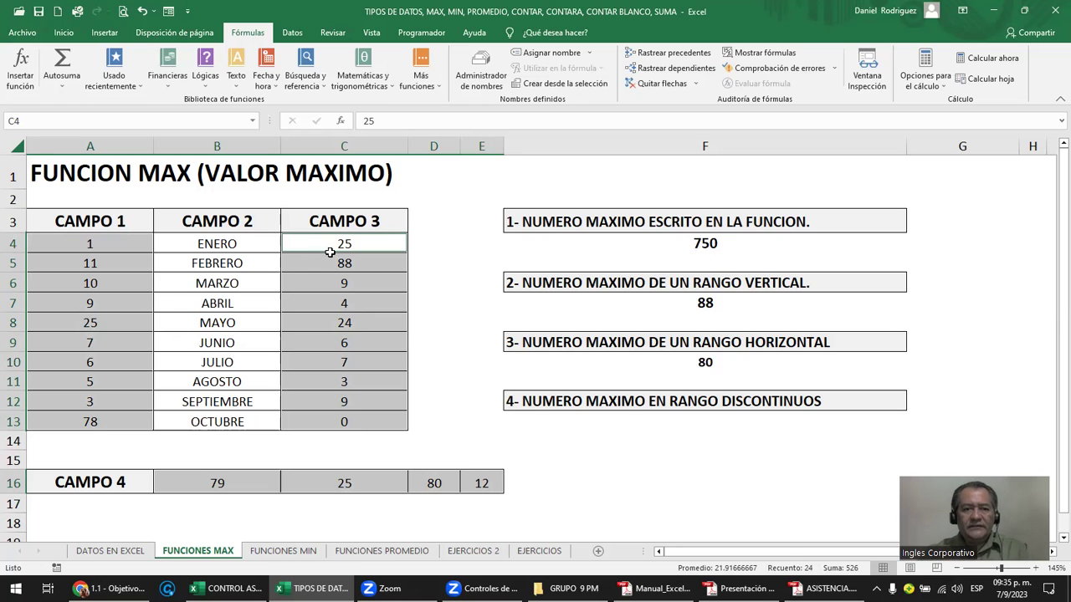
In F13, enter a MAX over B16:E16, C4:C13 and A4:A13, returning 88.
left_click(682, 421)
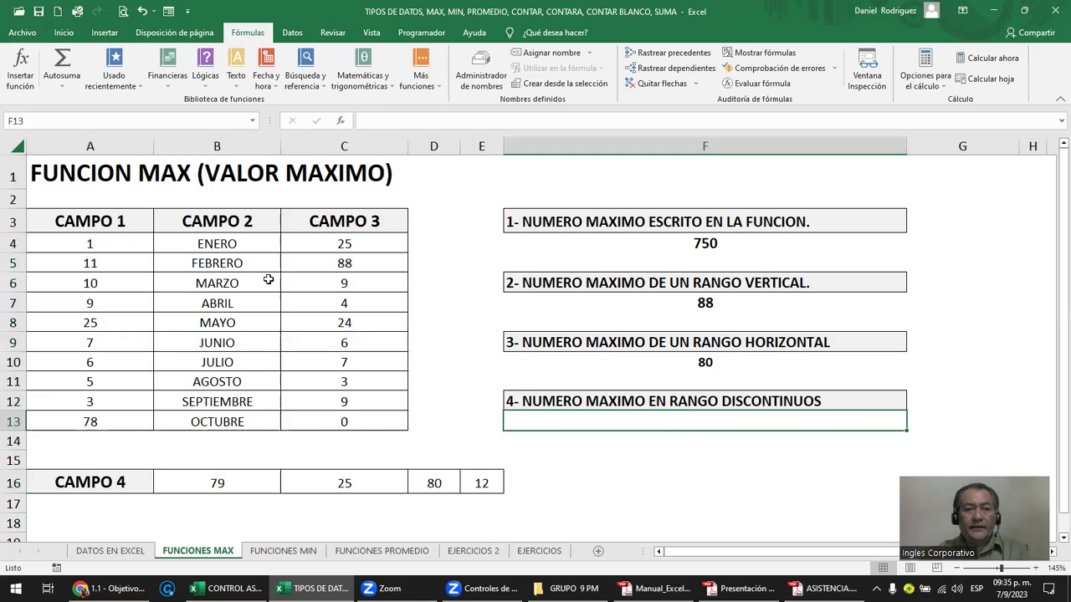
type("=")
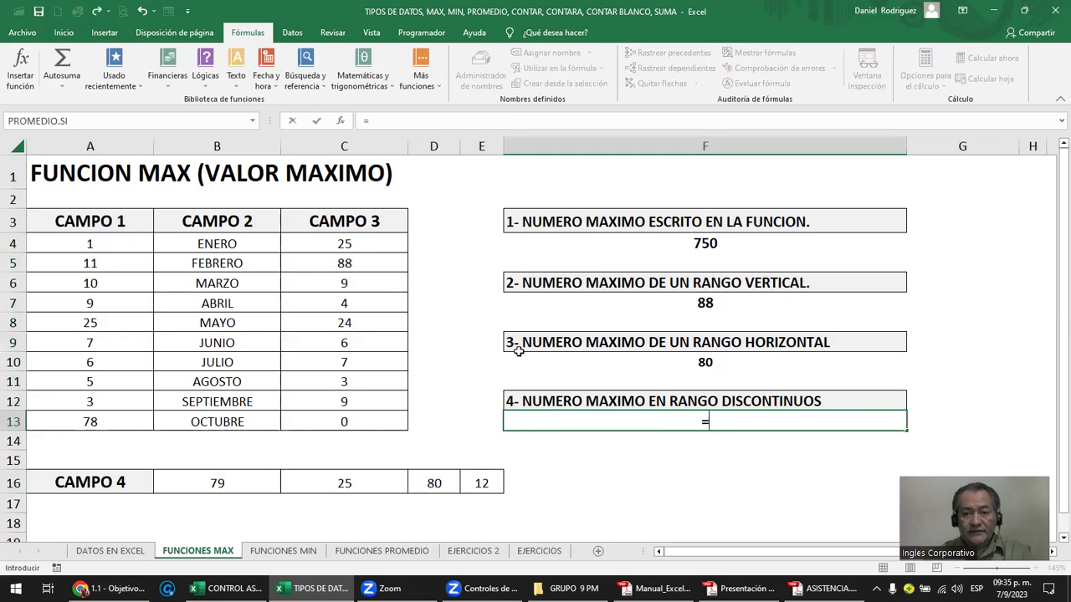
type("max")
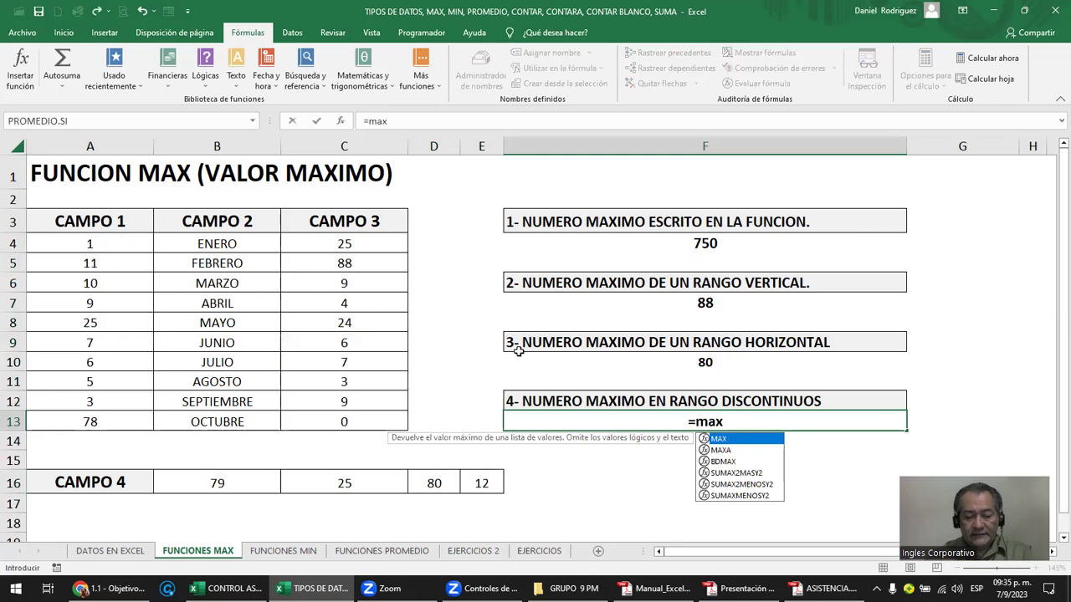
type("(")
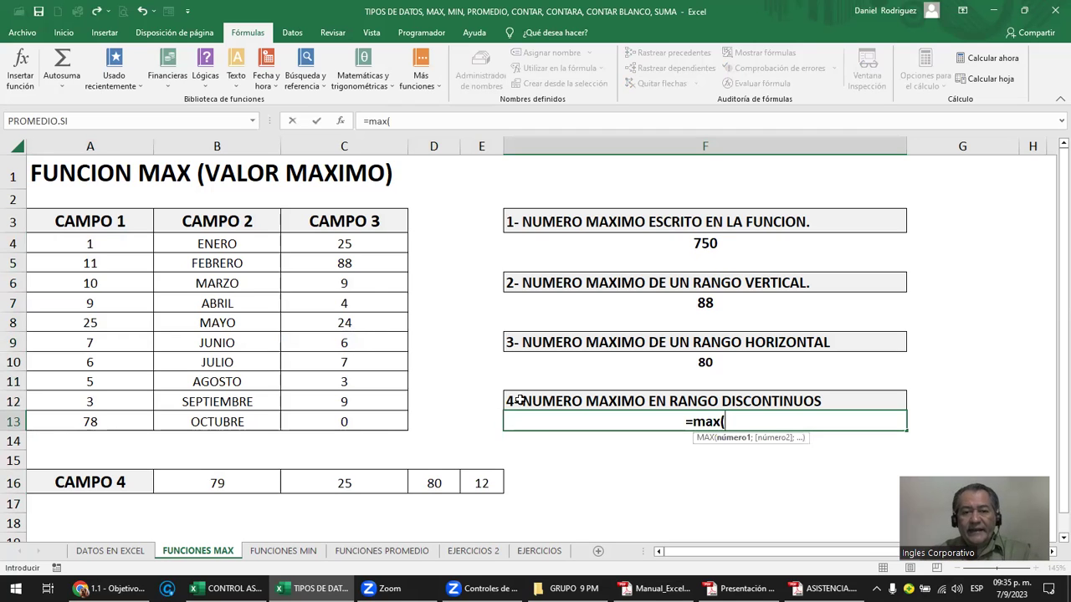
left_click_drag(496, 483, 258, 481)
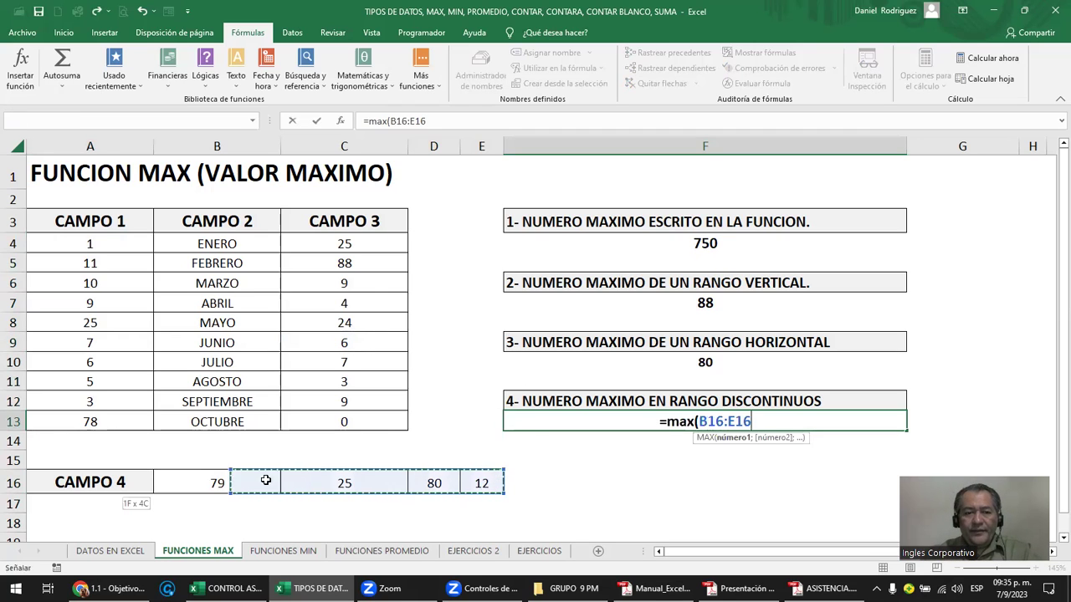
left_click(441, 122)
type(":")
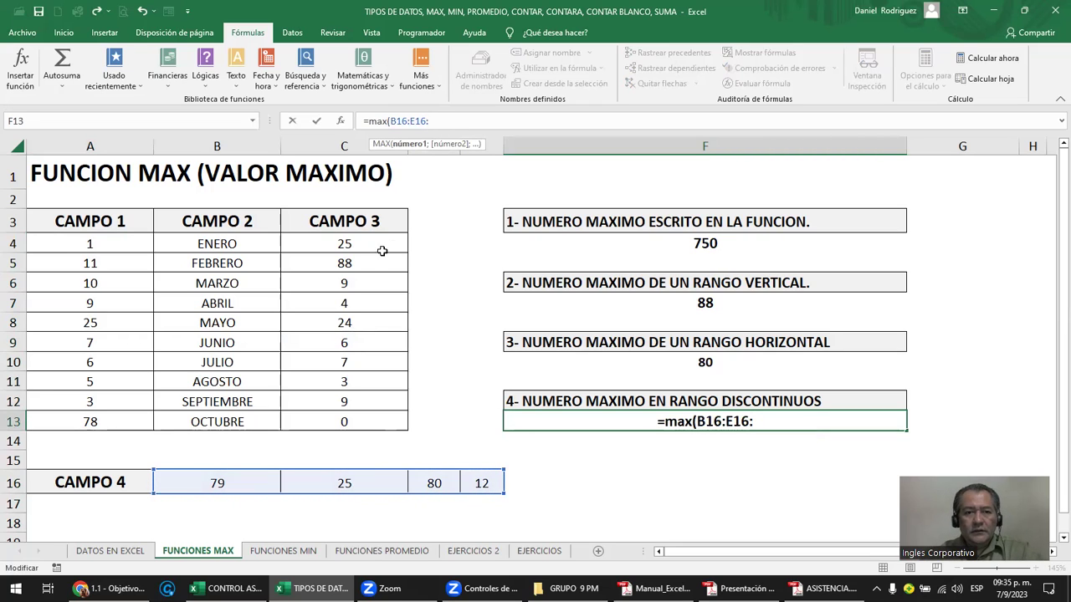
left_click_drag(356, 242, 357, 419)
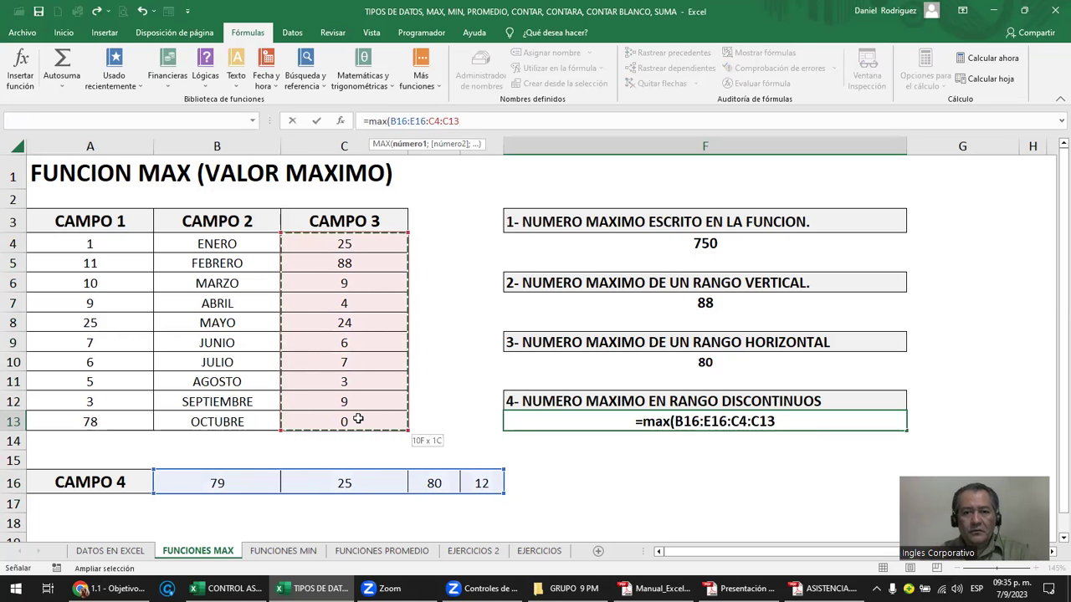
left_click(471, 121)
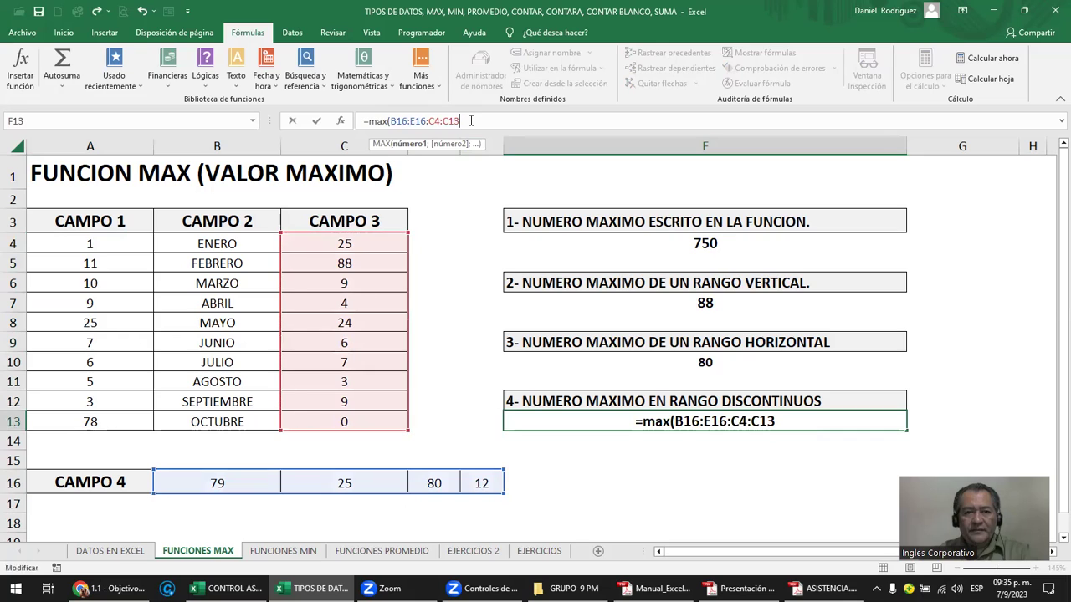
type(":")
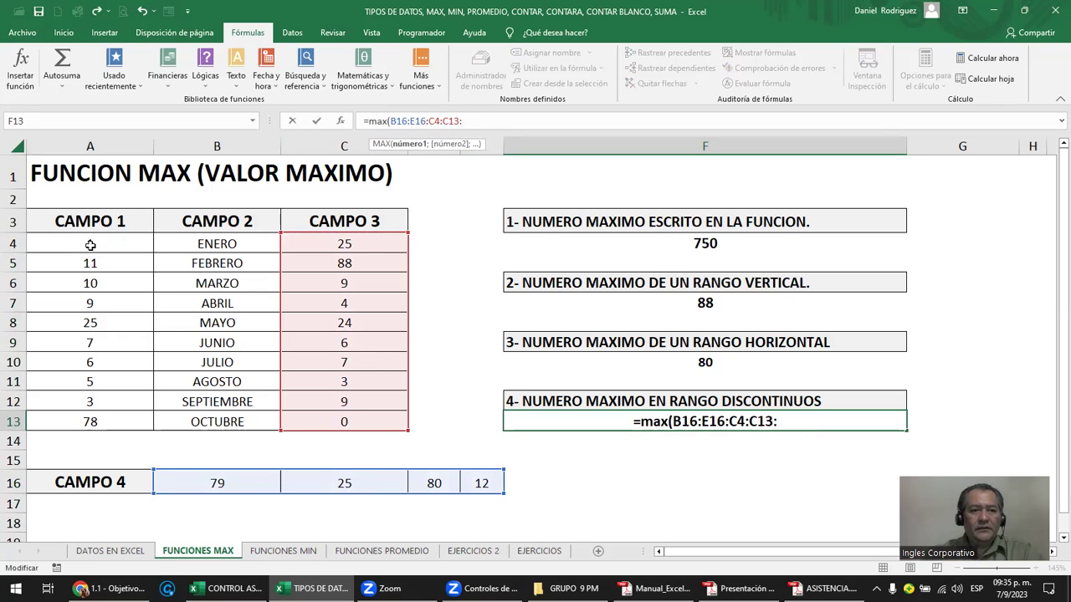
left_click_drag(89, 247, 82, 434)
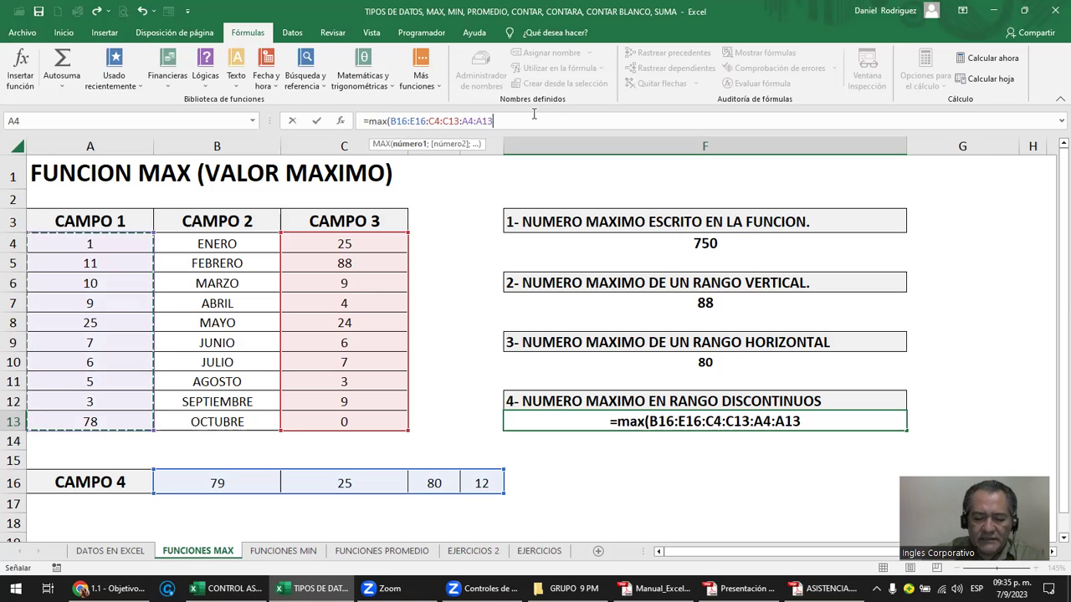
type(")")
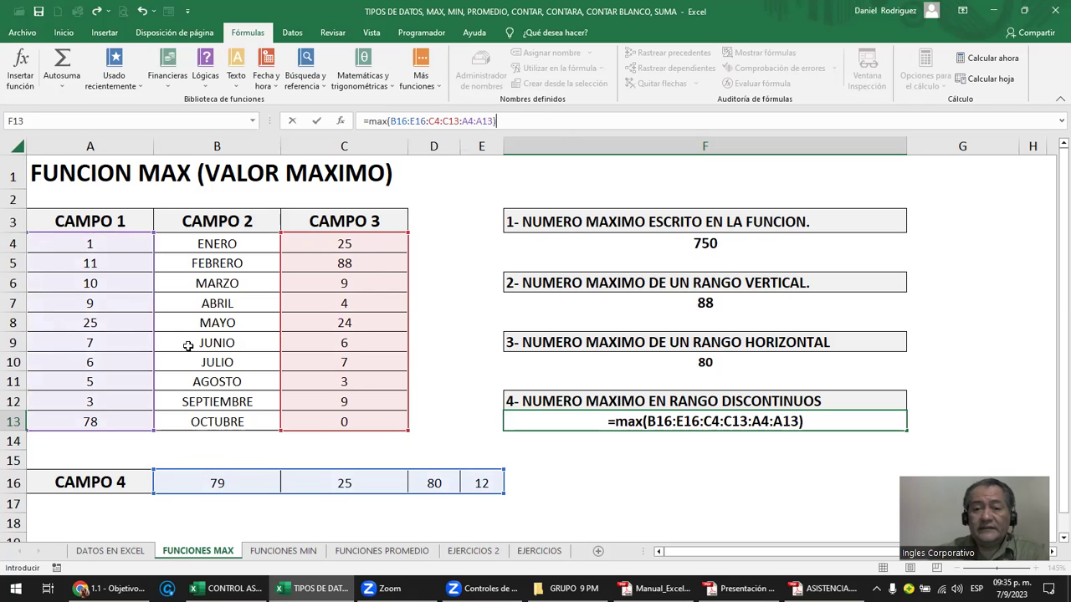
key("Return")
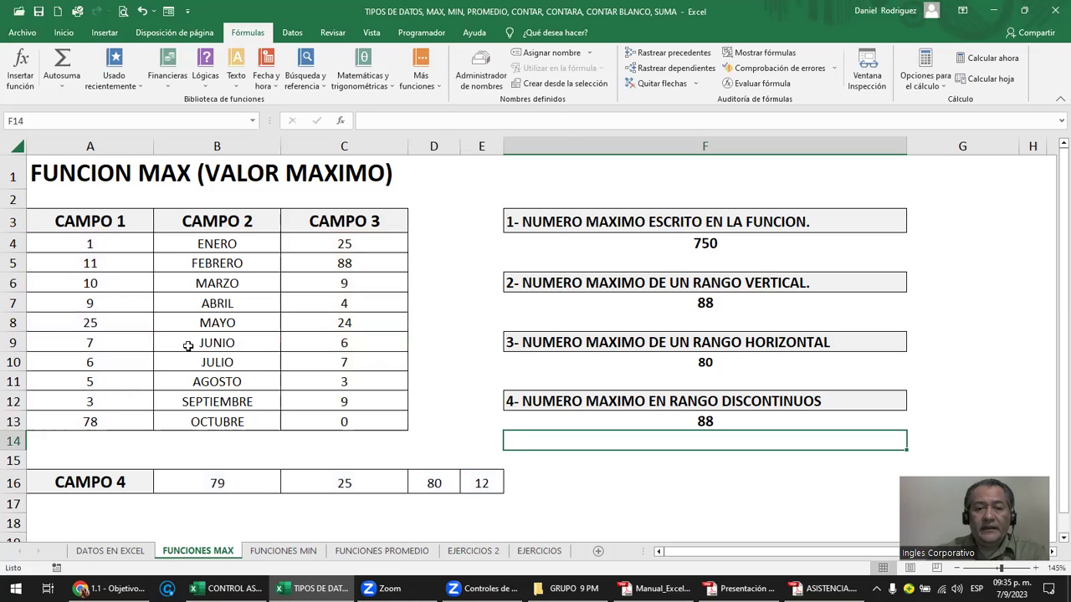
key("Up")
key("F2")
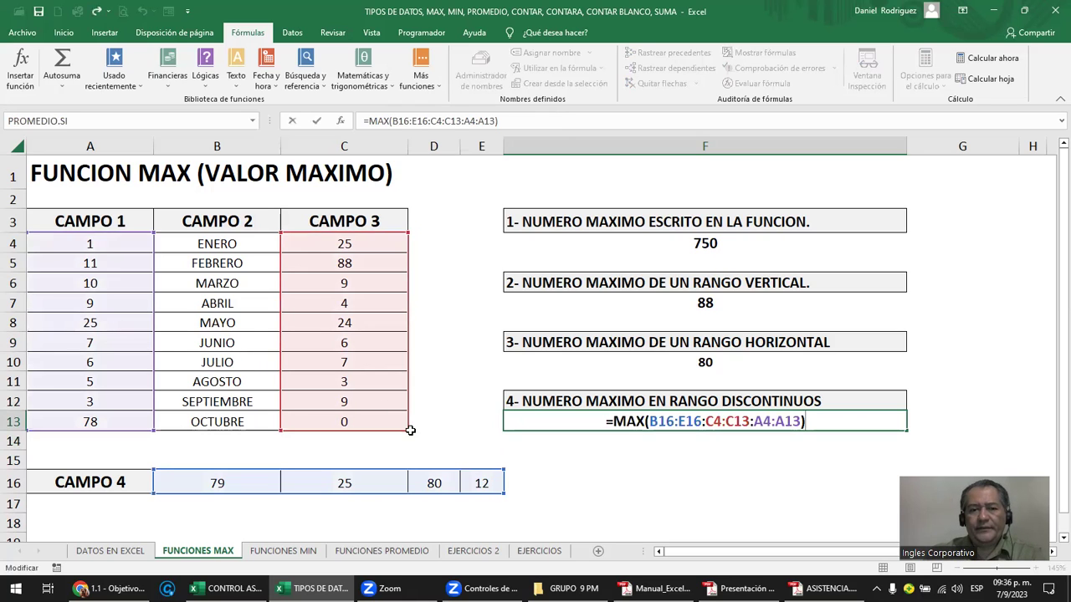
left_click_drag(402, 419, 403, 247)
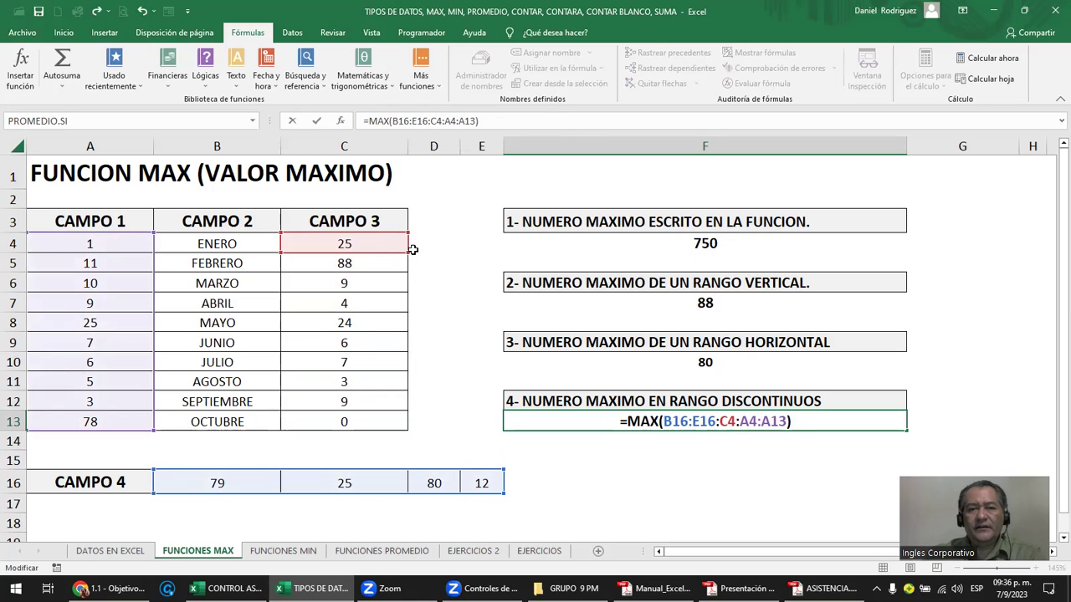
left_click_drag(405, 247, 408, 331)
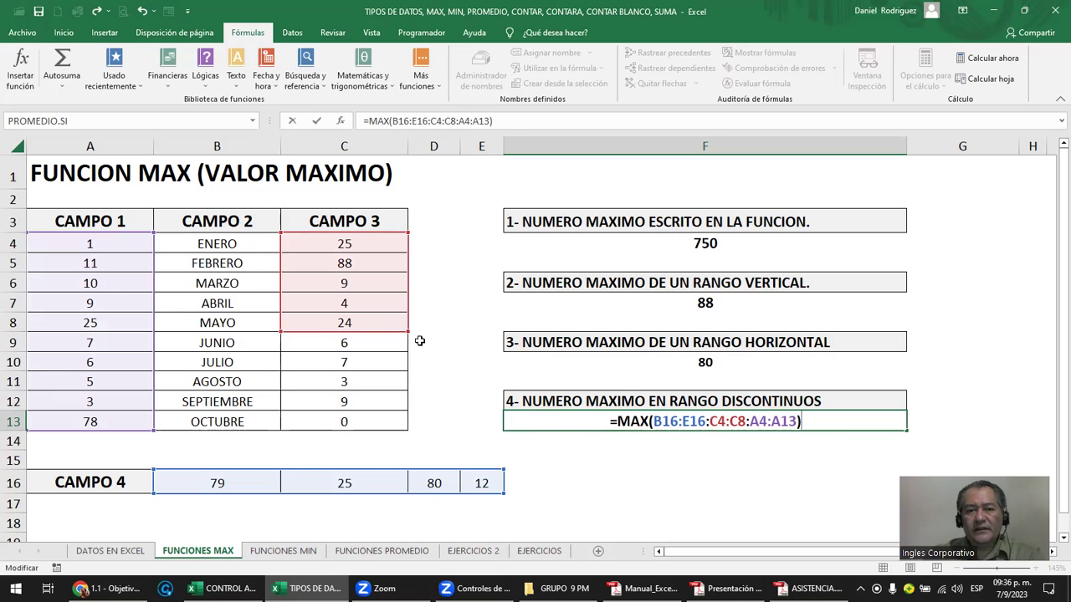
left_click_drag(407, 331, 405, 428)
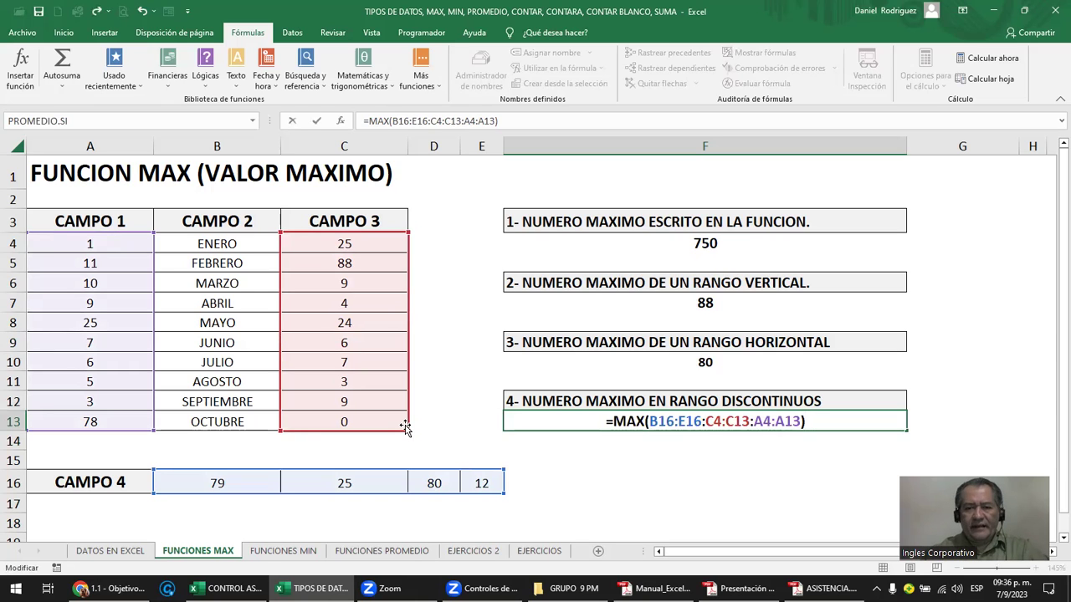
key("Return")
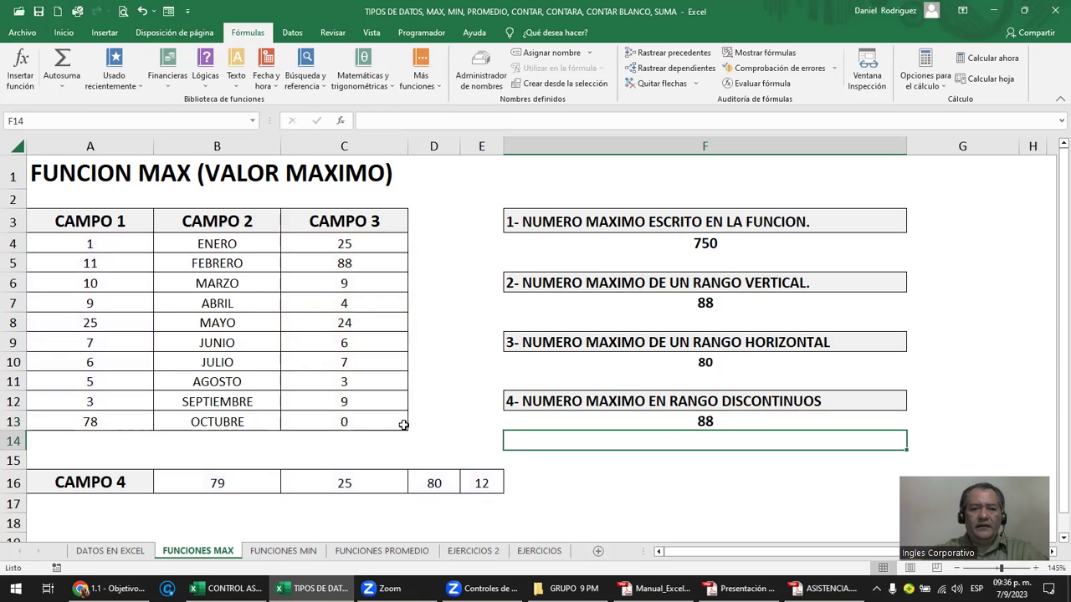
Change October's Campo 3 value in C13 to 1500 and check the maximum results.
left_click(328, 424)
type("1500")
key("Return")
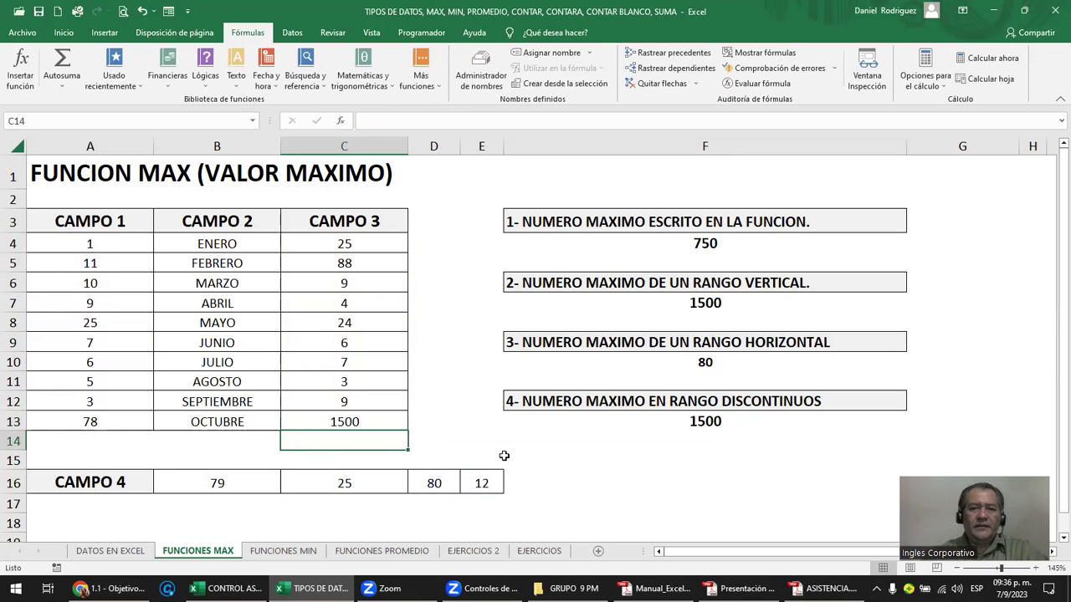
left_click(705, 421)
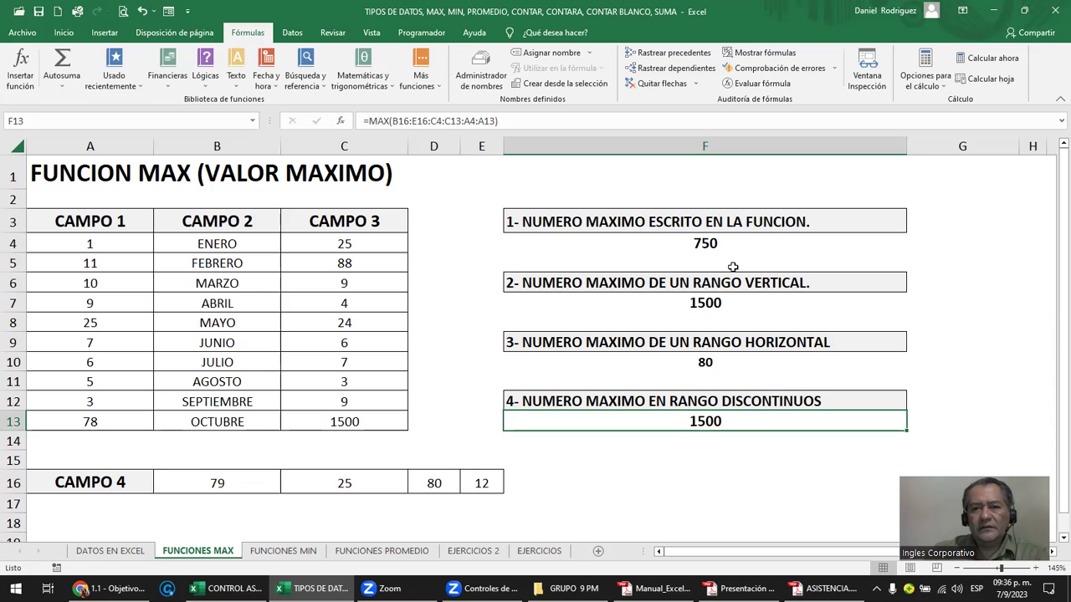
key("Up")
key("Up")
key("Up")
key("Up")
key("Up")
key("Up")
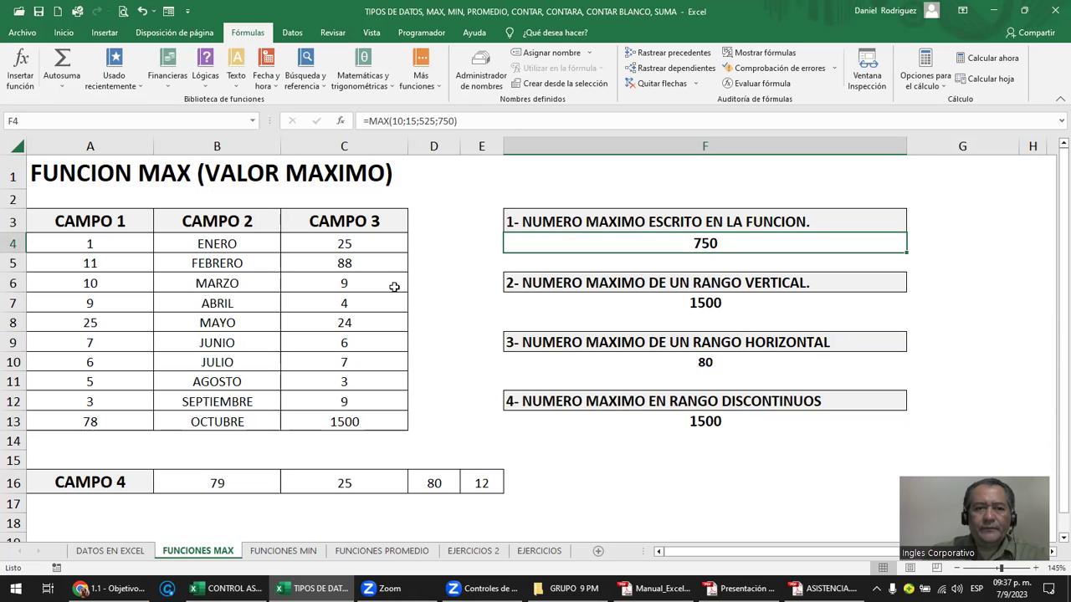
Change January's Campo 3 value in C4 to 25.60.
left_click(365, 250)
type("25.60")
key("Return")
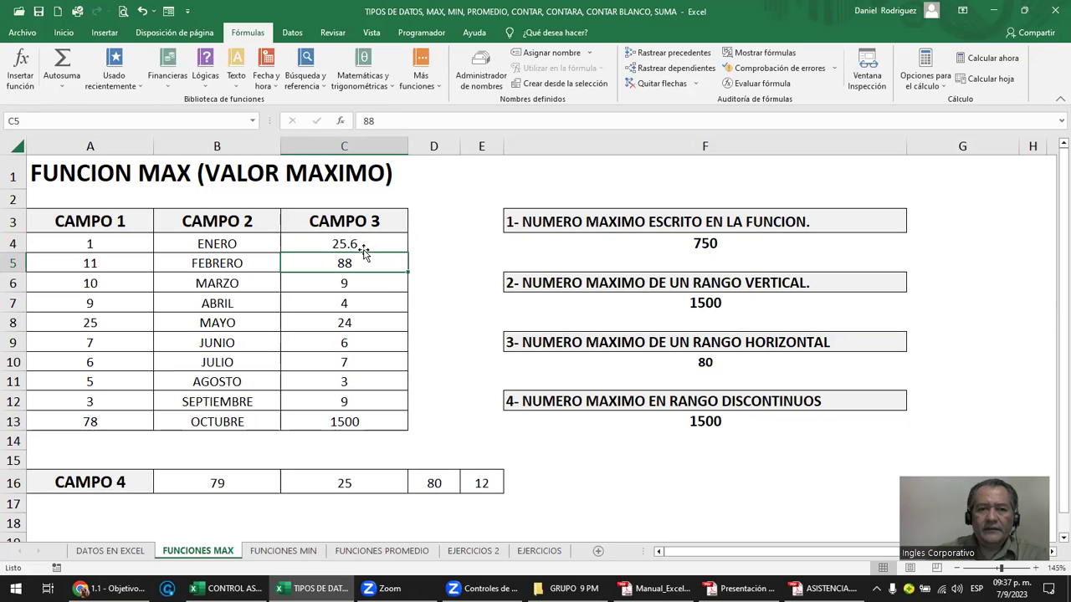
left_click(364, 249)
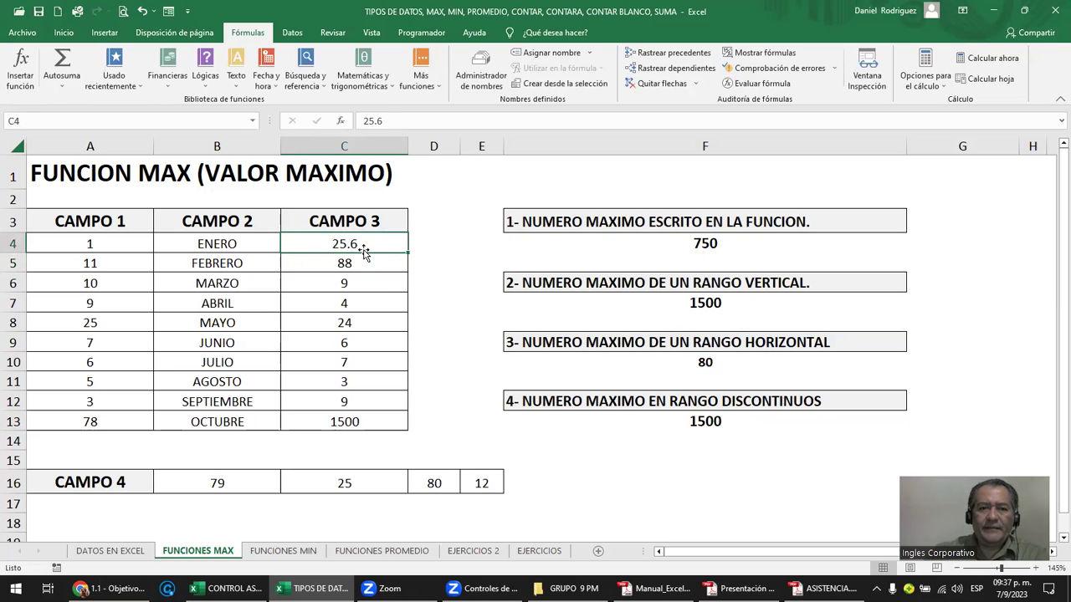
Adjust C4's decimal places so it displays 25.60.
left_click(65, 33)
left_click(558, 78)
left_click(541, 79)
left_click(541, 79)
left_click(558, 80)
left_click(558, 80)
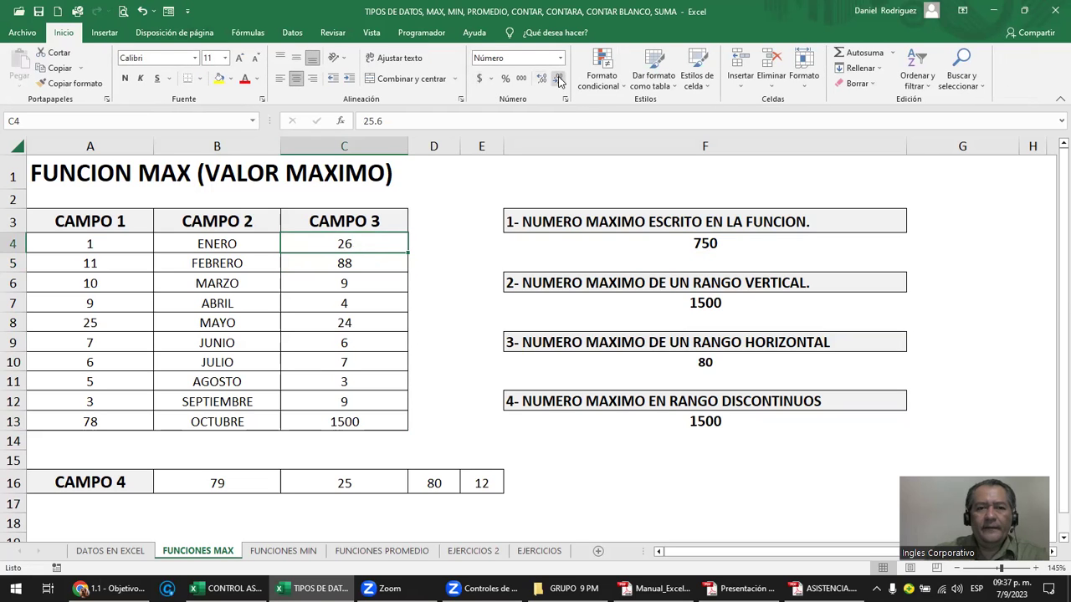
left_click(541, 79)
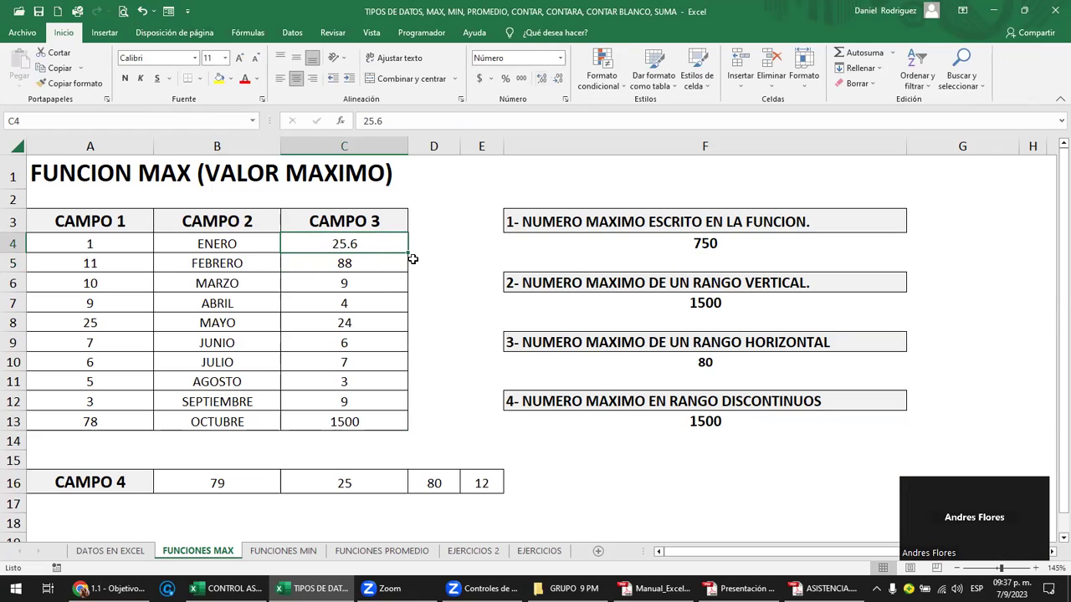
left_click(541, 82)
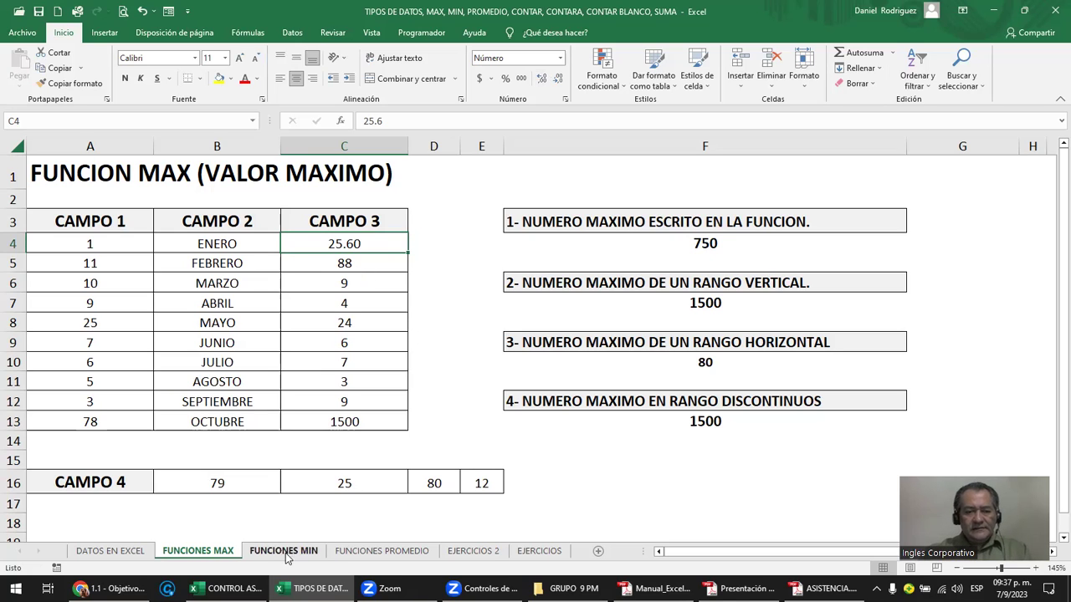
Select the item 1 to item 4 headings in turn to review the four maximum examples.
left_click(613, 231)
left_click(636, 281)
left_click(657, 341)
left_click(657, 400)
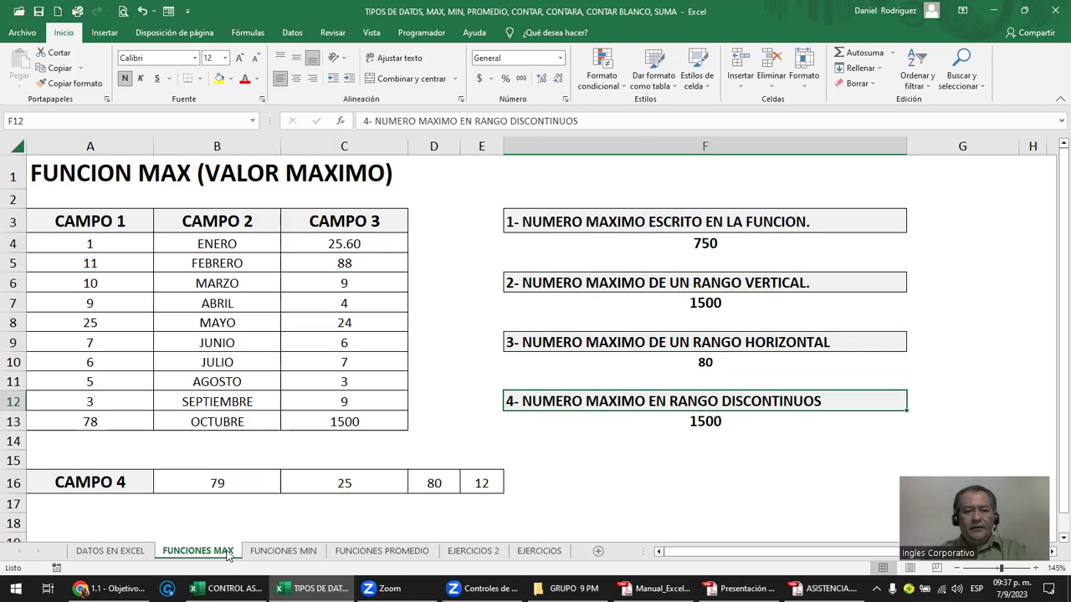
On the FUNCIONES MIN sheet, enter =MIN(15;25;2;-5;0;78) in F4, returning -5.
left_click(286, 550)
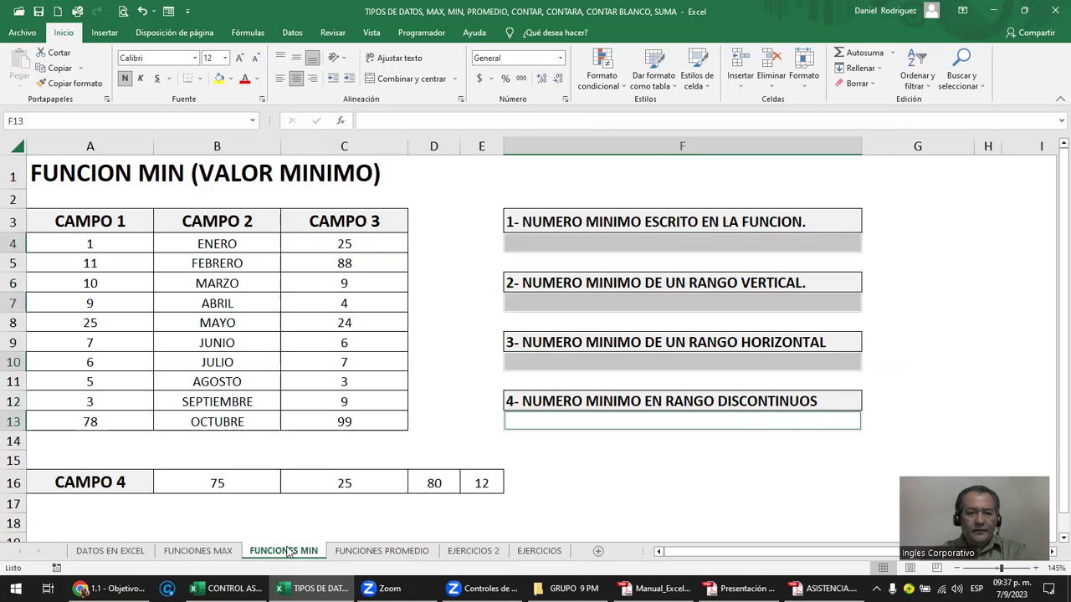
left_click(553, 239)
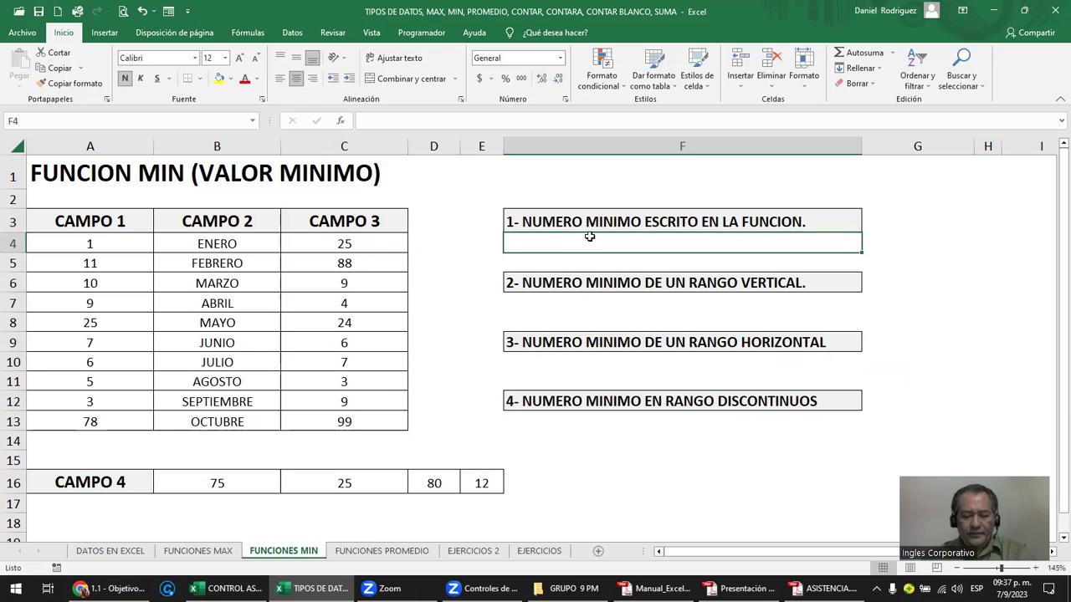
type("=mi")
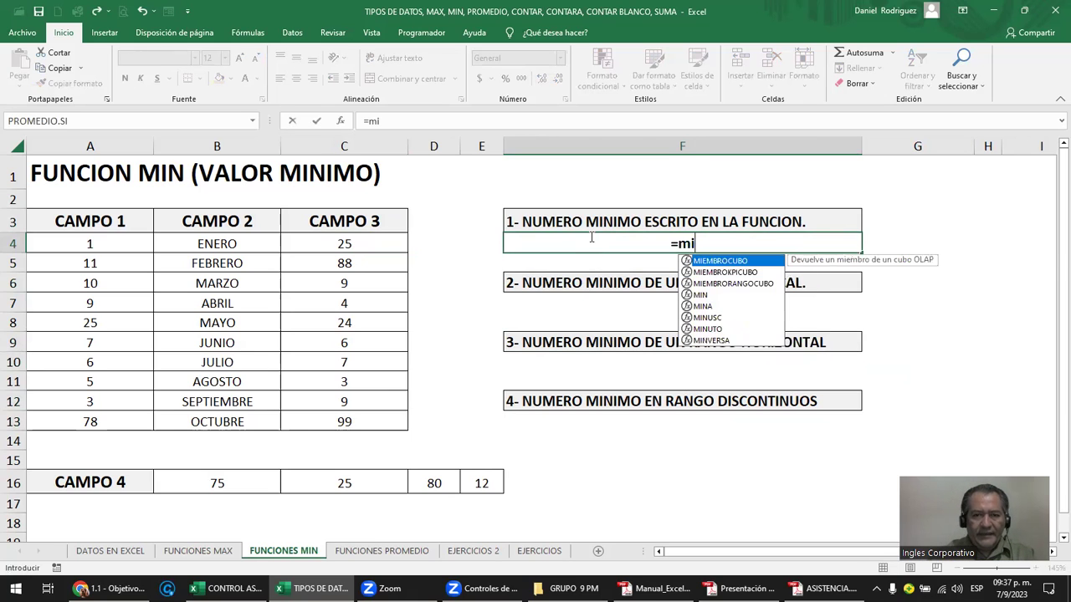
type("n")
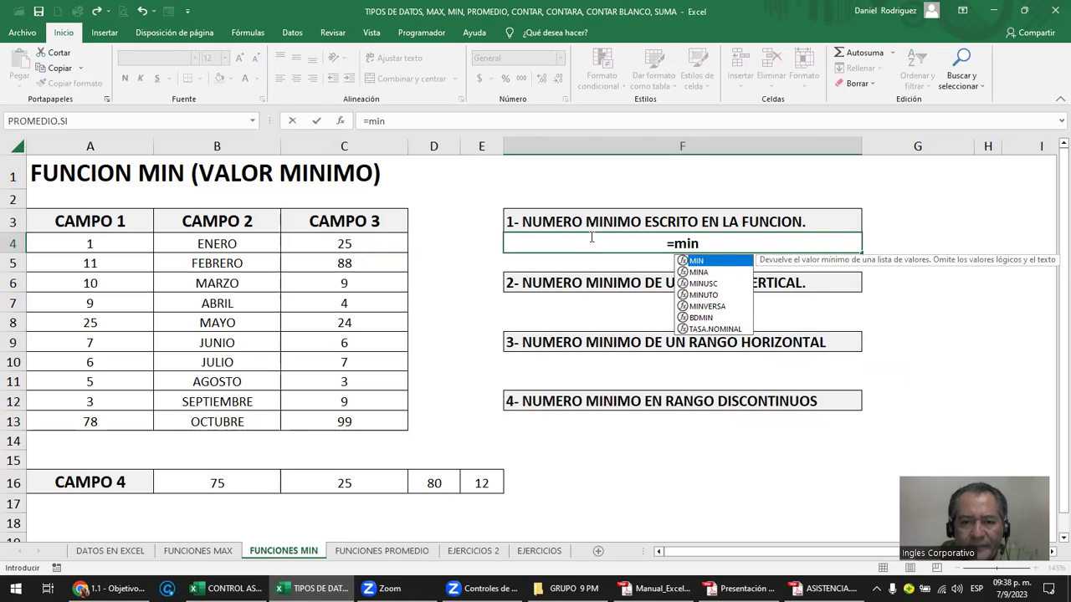
type("imo")
key("BackSpace")
key("BackSpace")
key("BackSpace")
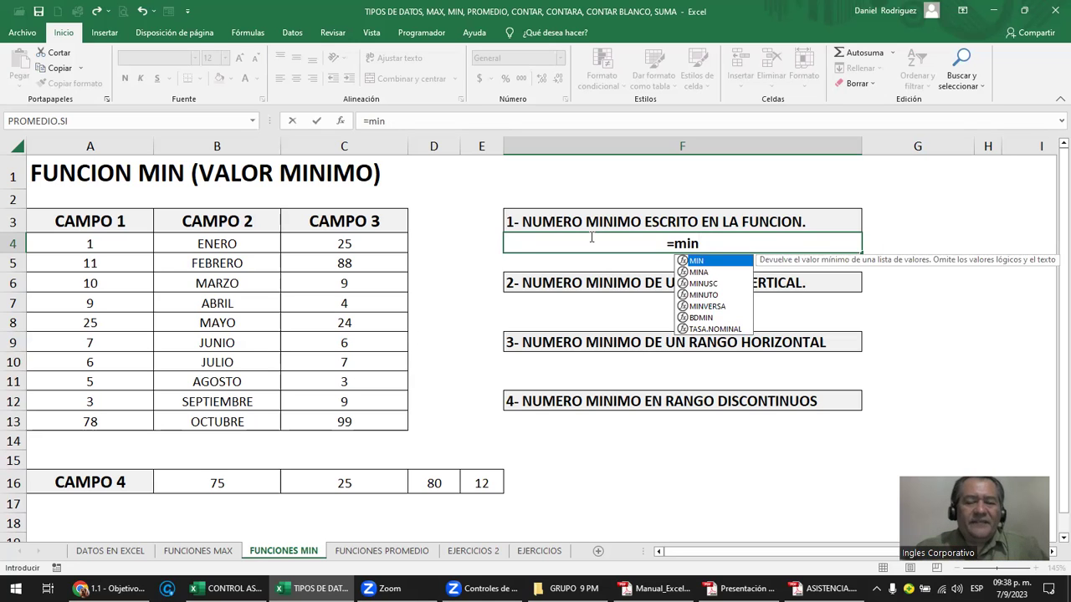
type("(")
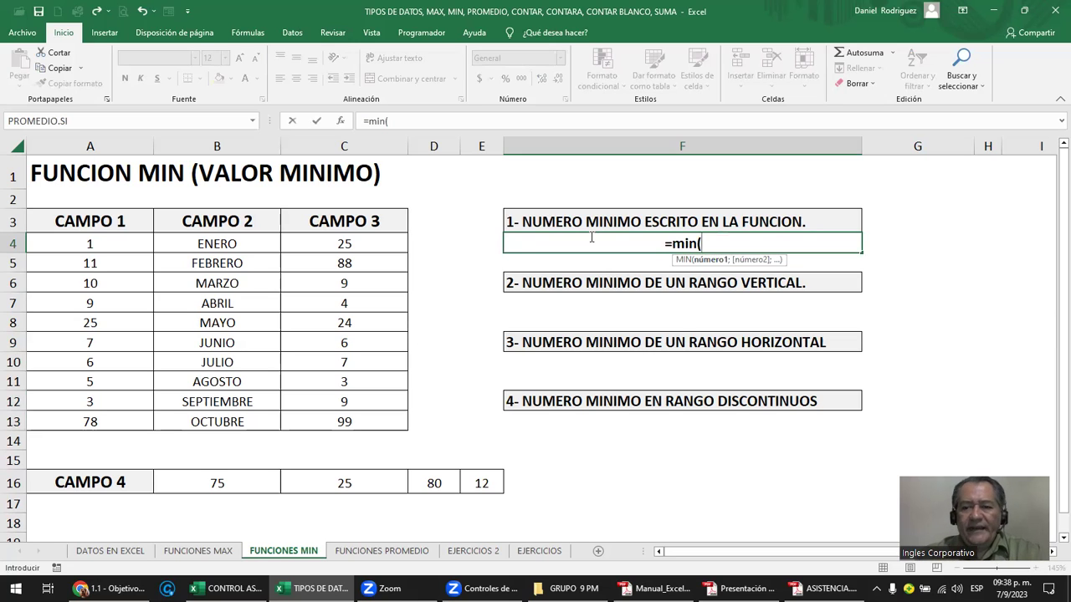
type("1")
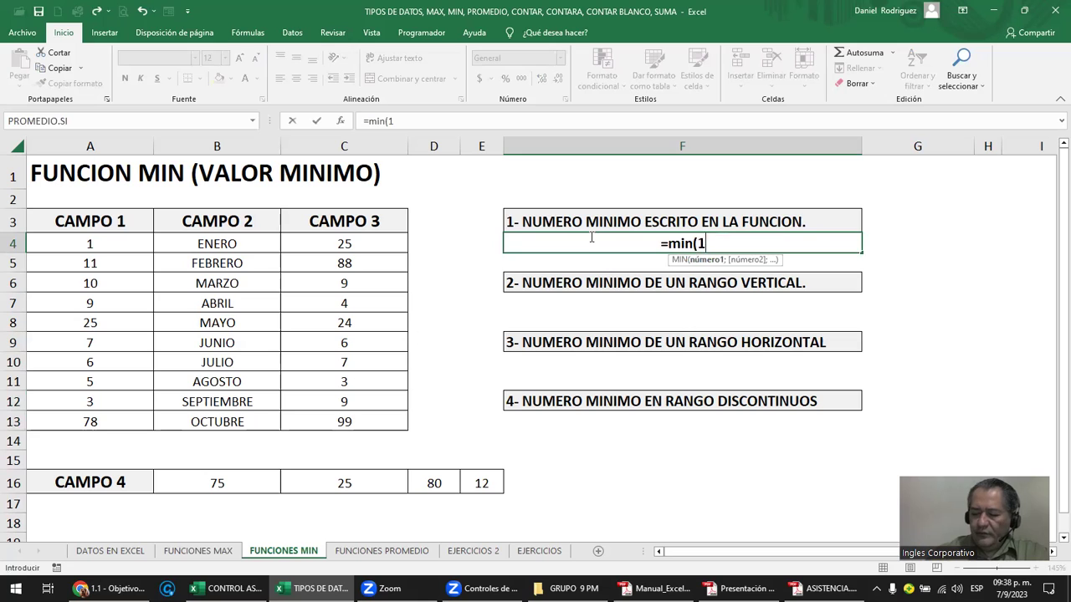
type("5;25;2;-5")
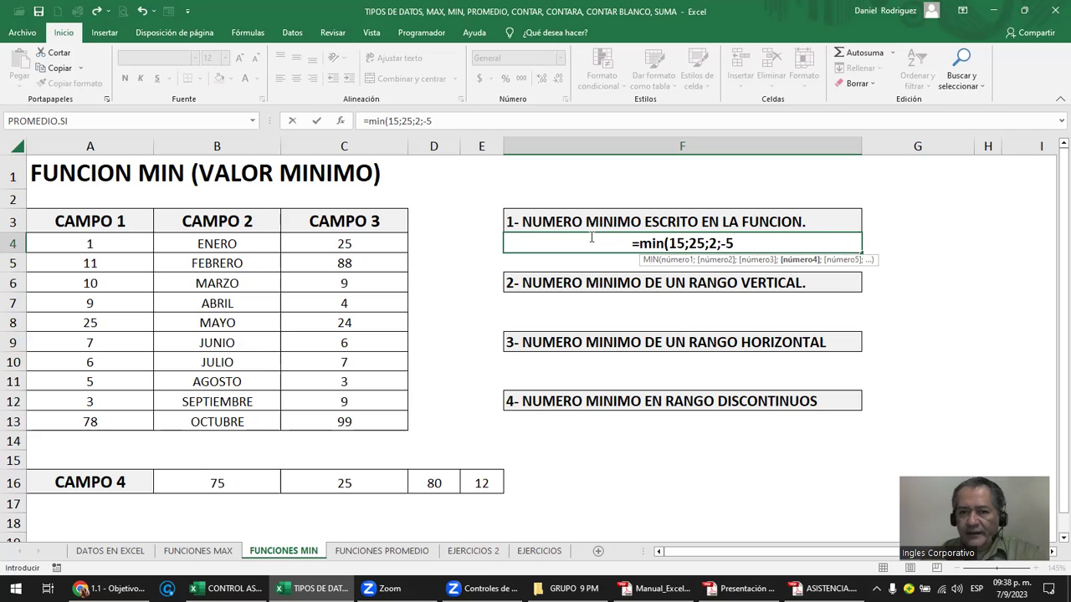
type(";")
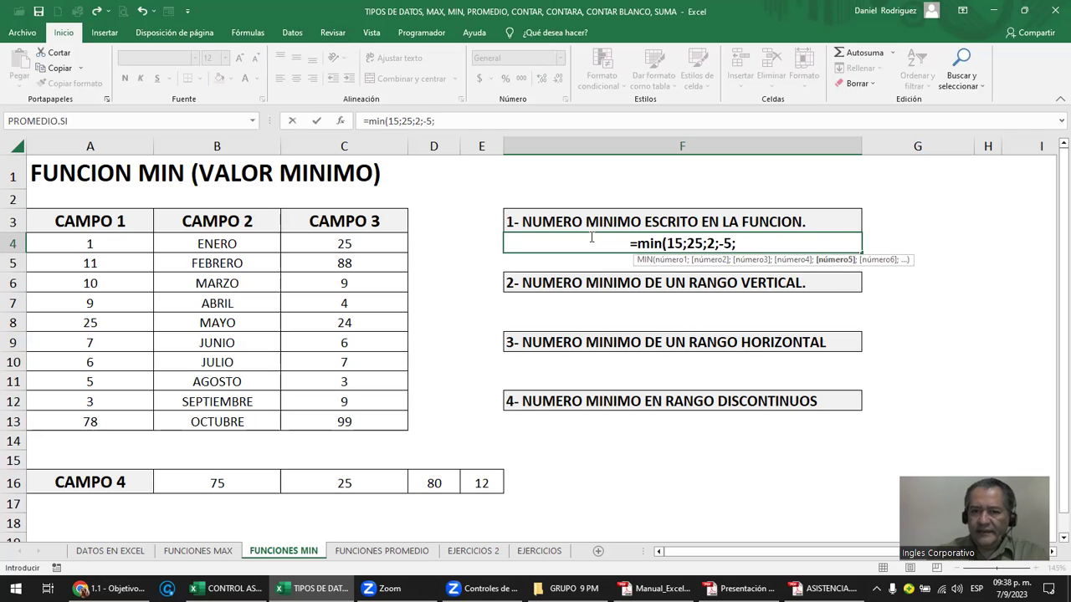
type("0;")
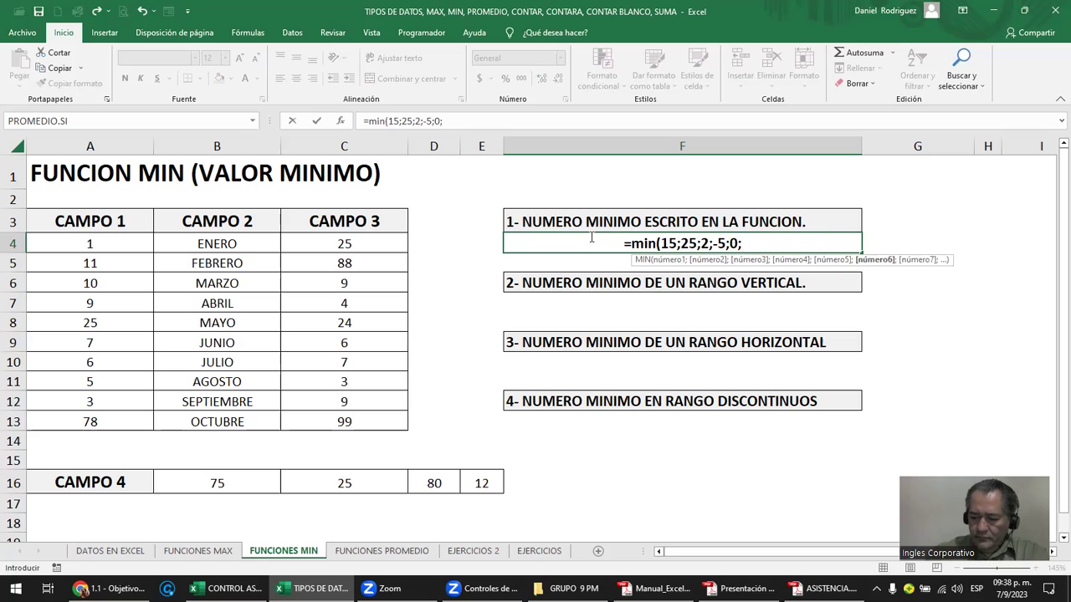
type("78)")
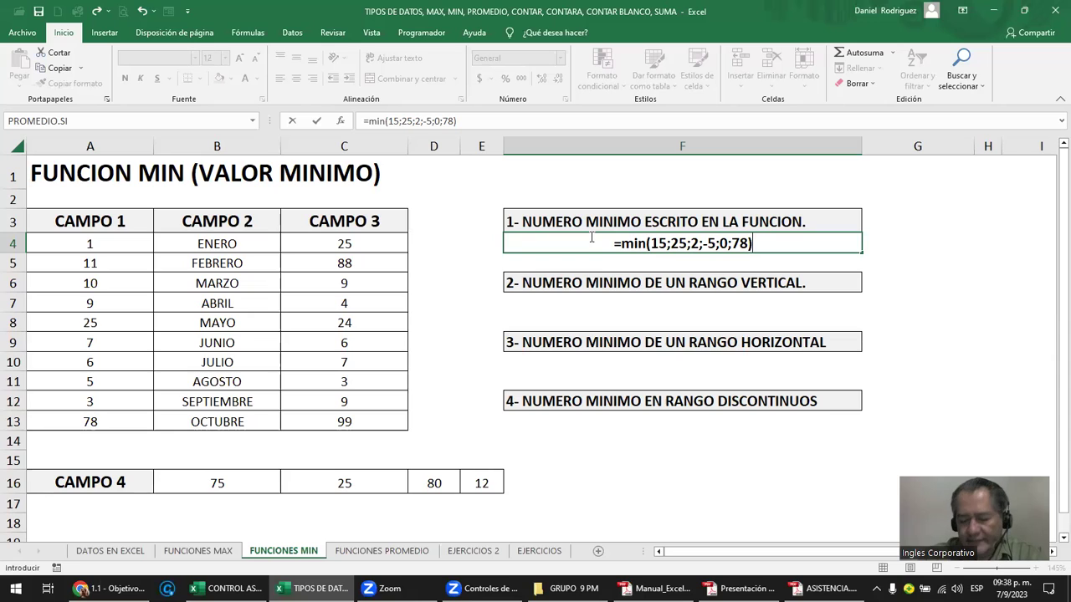
key("Return")
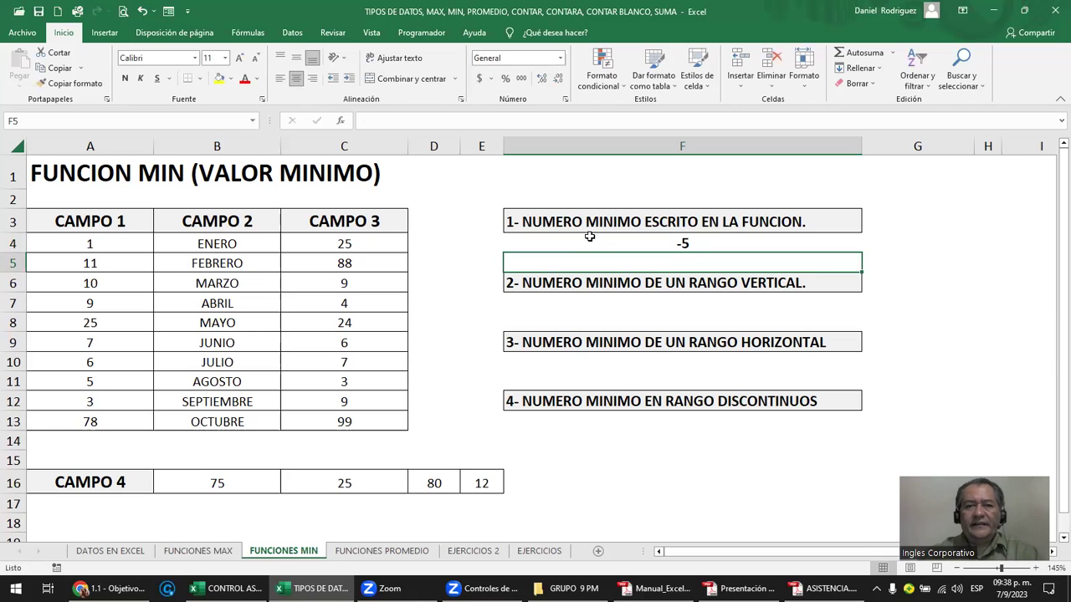
Reopen the F4 formula to review its list of numbers.
left_click(589, 238)
key("F2")
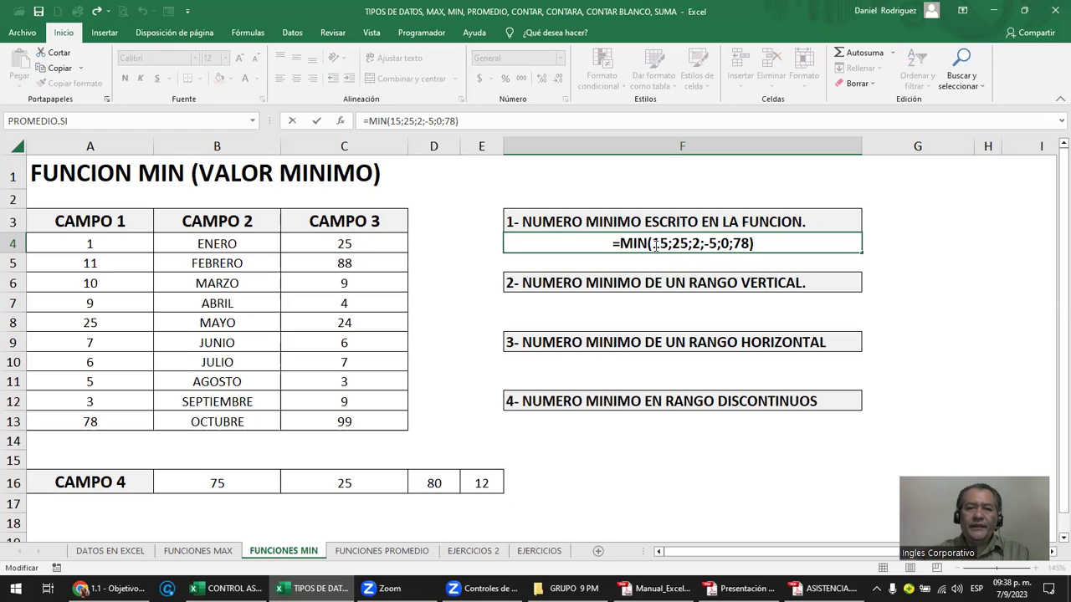
left_click_drag(654, 243, 750, 245)
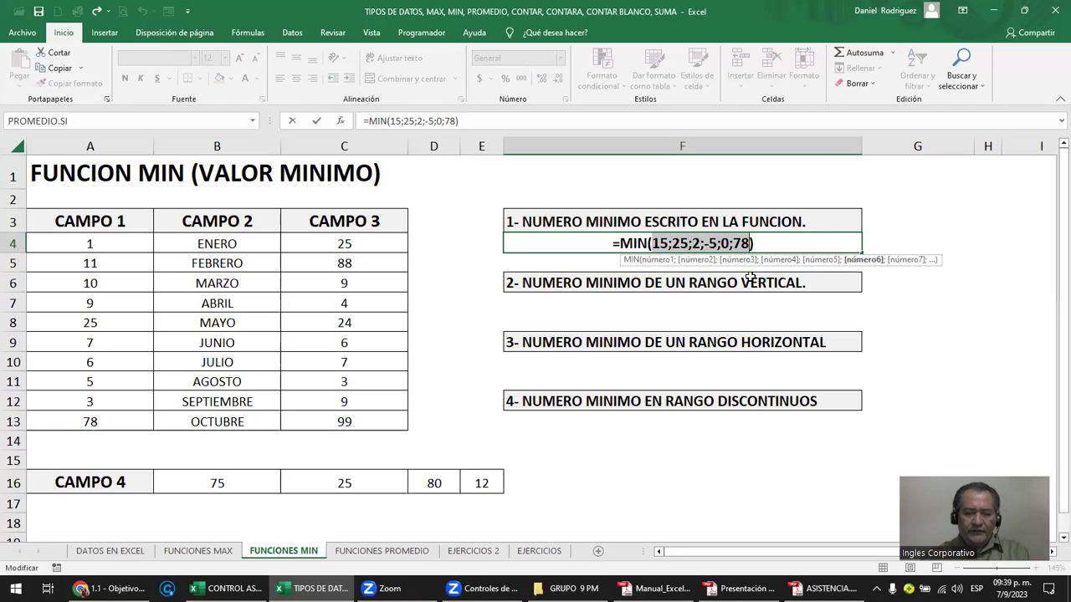
key("Return")
key("Return")
key("Return")
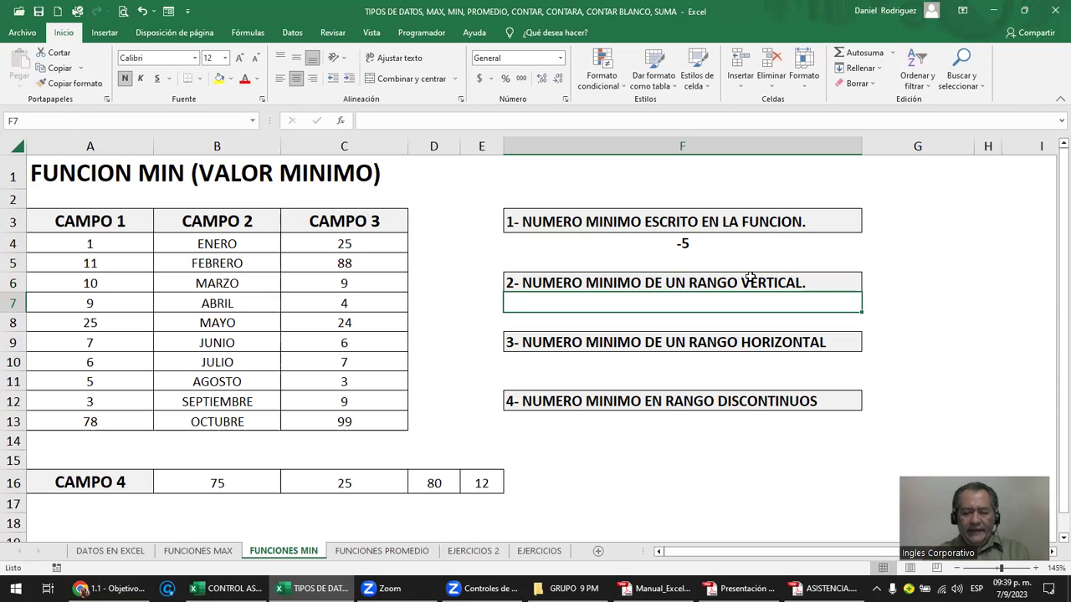
Enter =MIN(A4:A13) in F7 for the CAMPO 1 minimum.
type("=min")
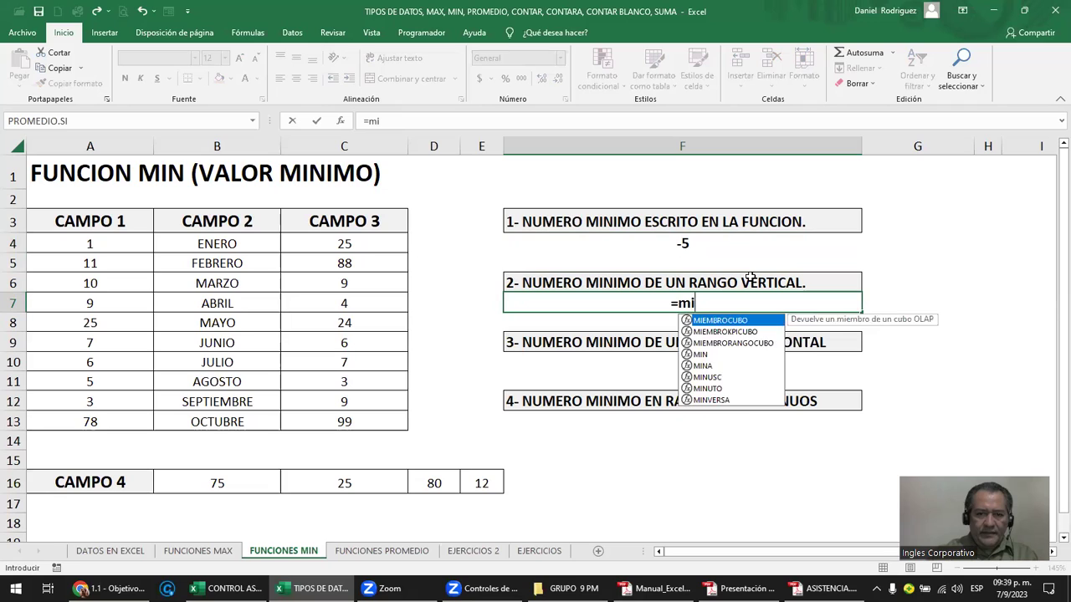
type("(")
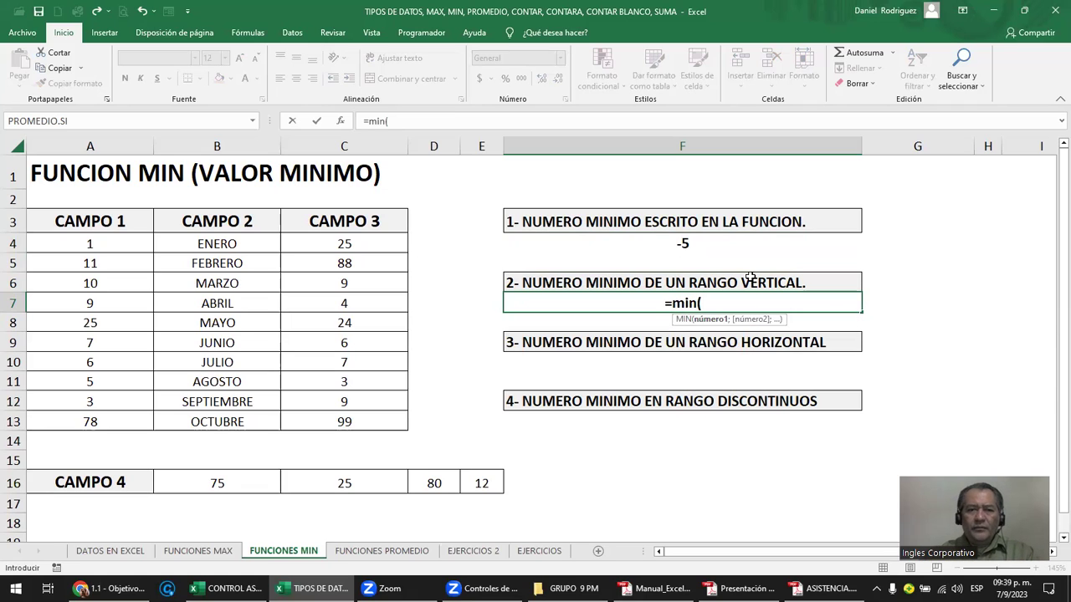
left_click_drag(94, 244, 92, 413)
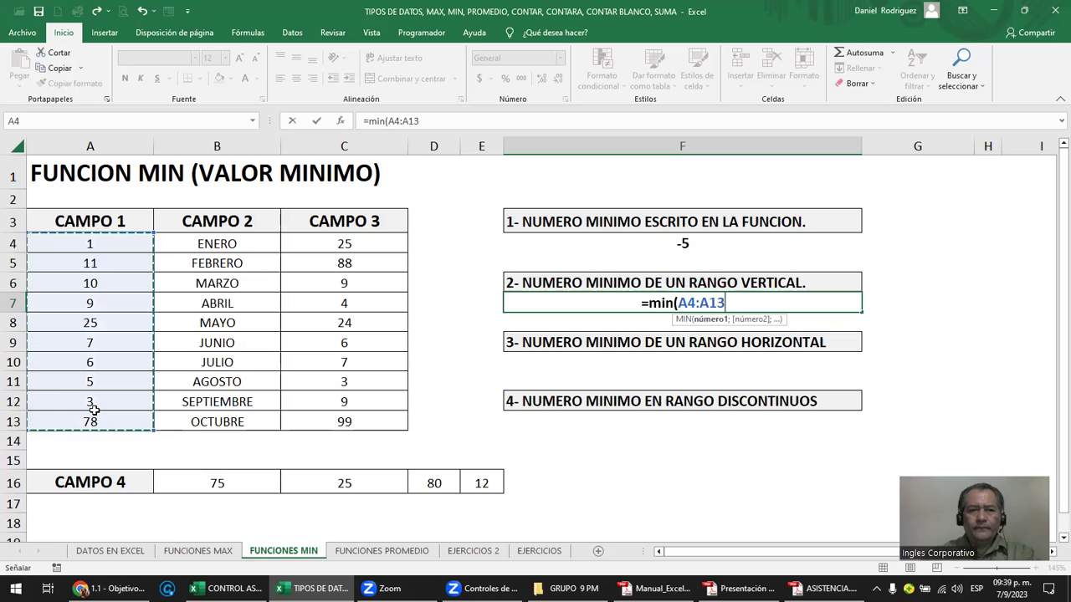
type(")")
key("Return")
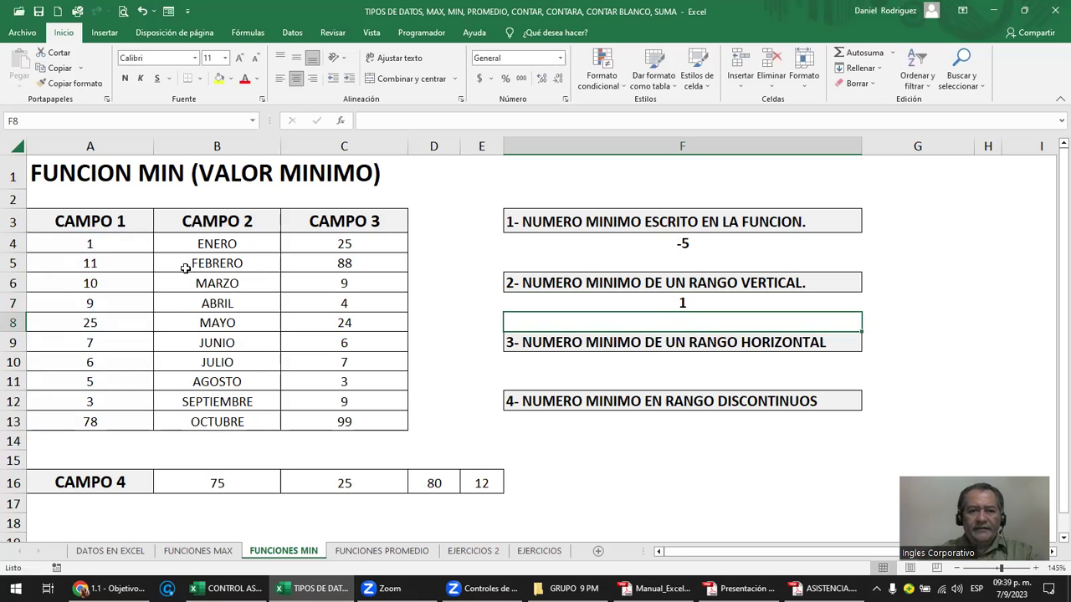
Change A8 from 25 to -25 so the F7 minimum shows -25.
left_click(110, 325)
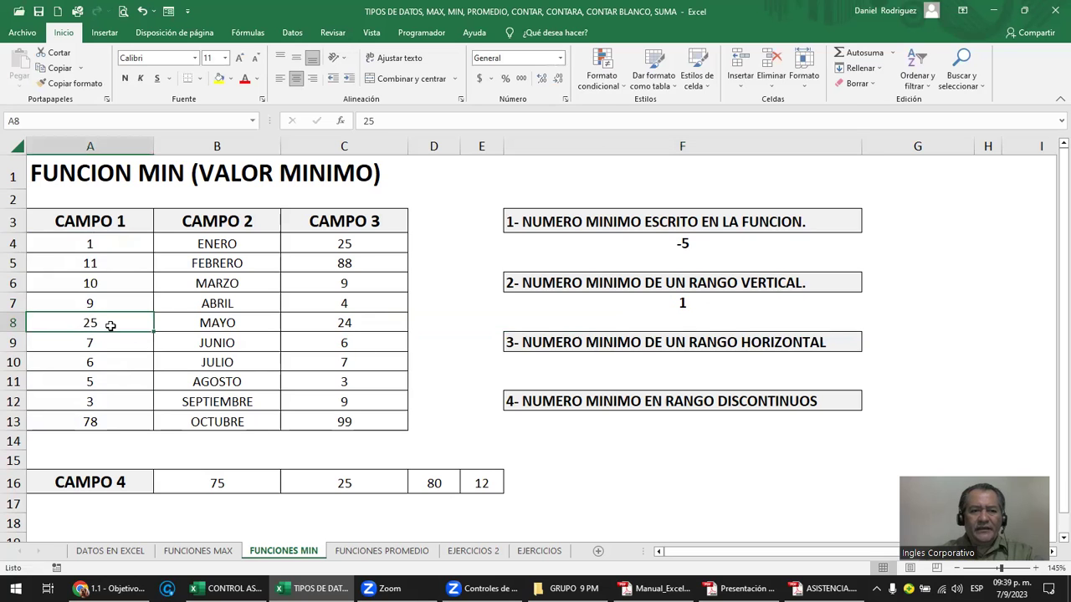
type("-25")
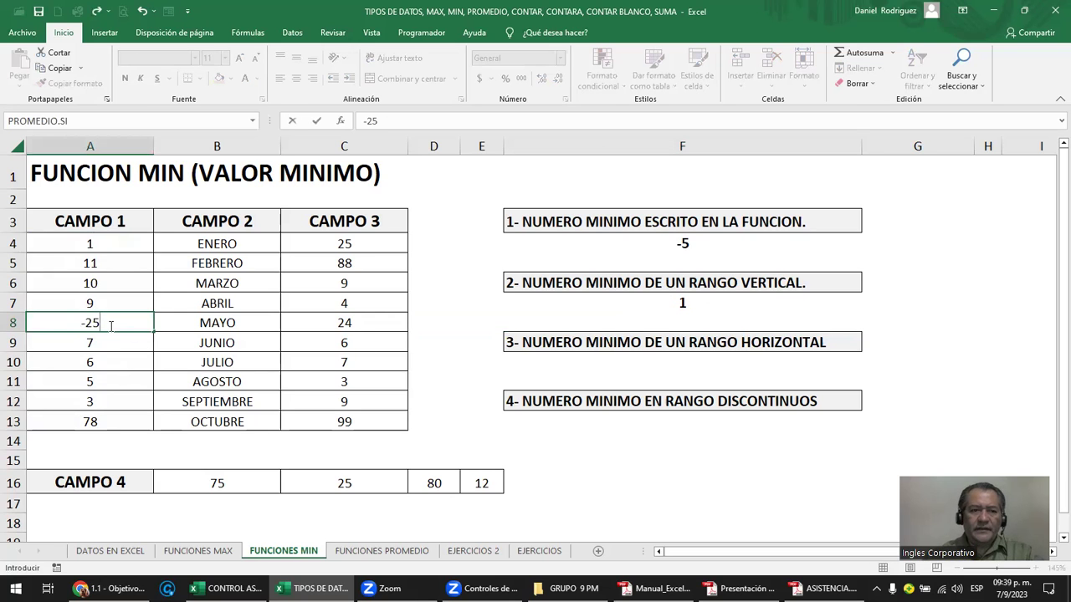
key("Return")
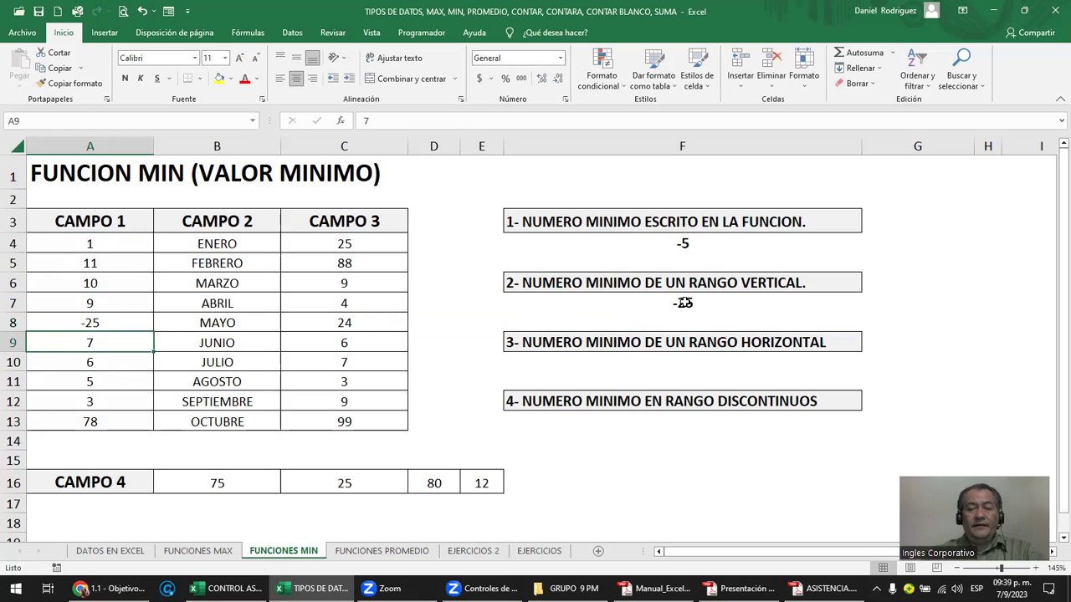
left_click(685, 302)
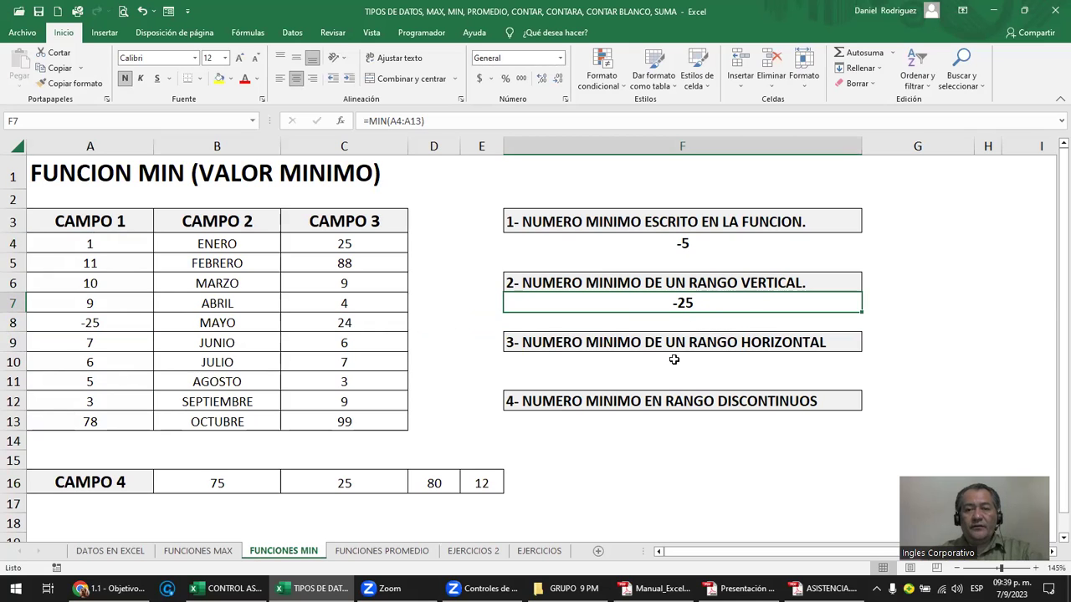
Enter =MIN(B16:E16) in F10, returning 12, and review the formula.
left_click(542, 358)
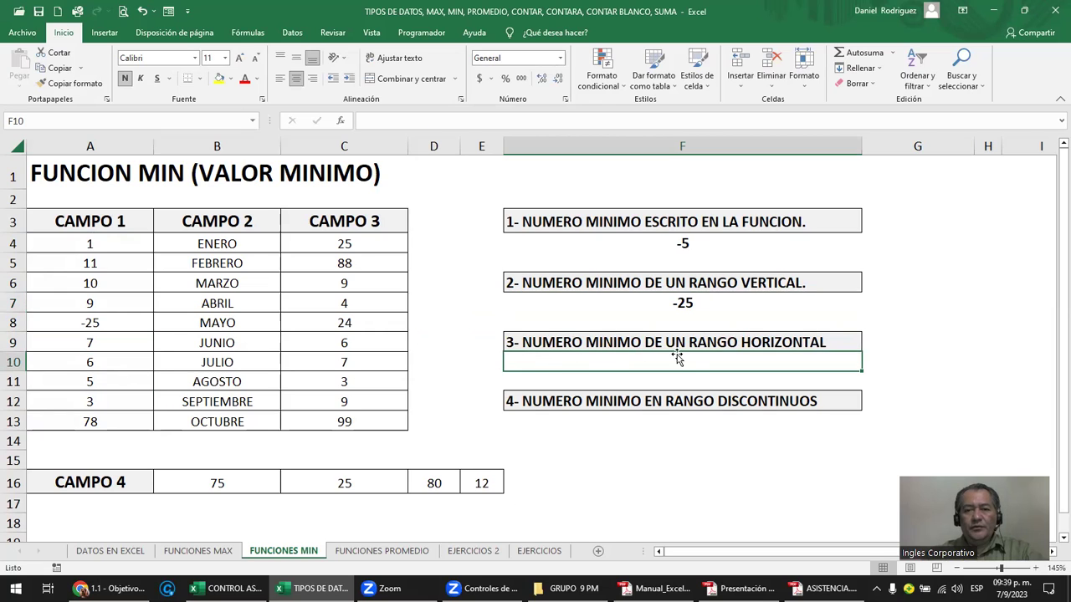
left_click_drag(230, 483, 465, 478)
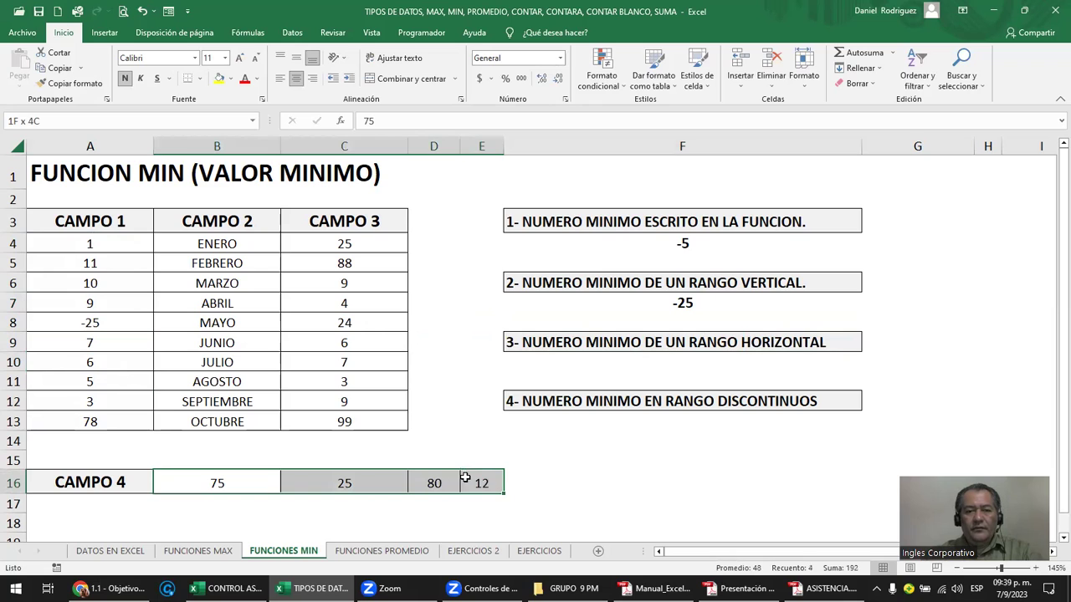
left_click(582, 358)
type("=")
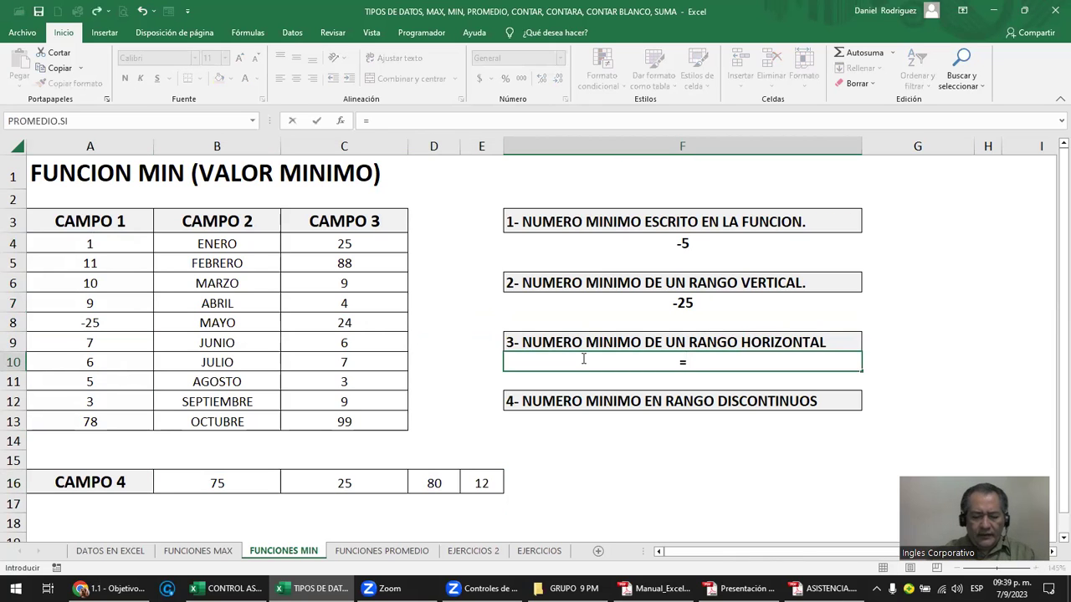
type("min")
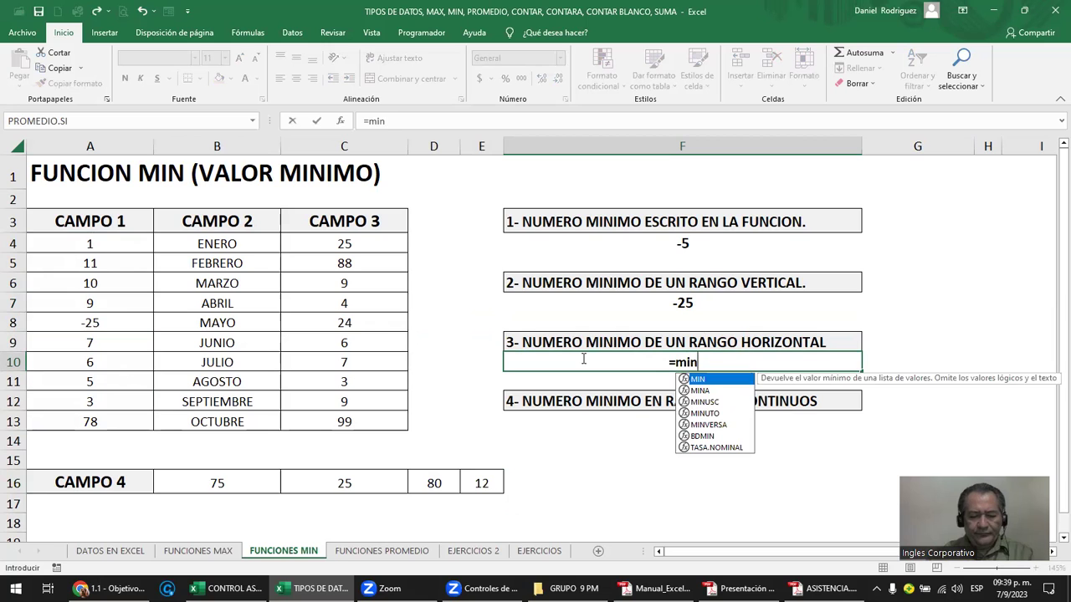
type("(")
left_click_drag(235, 486, 469, 488)
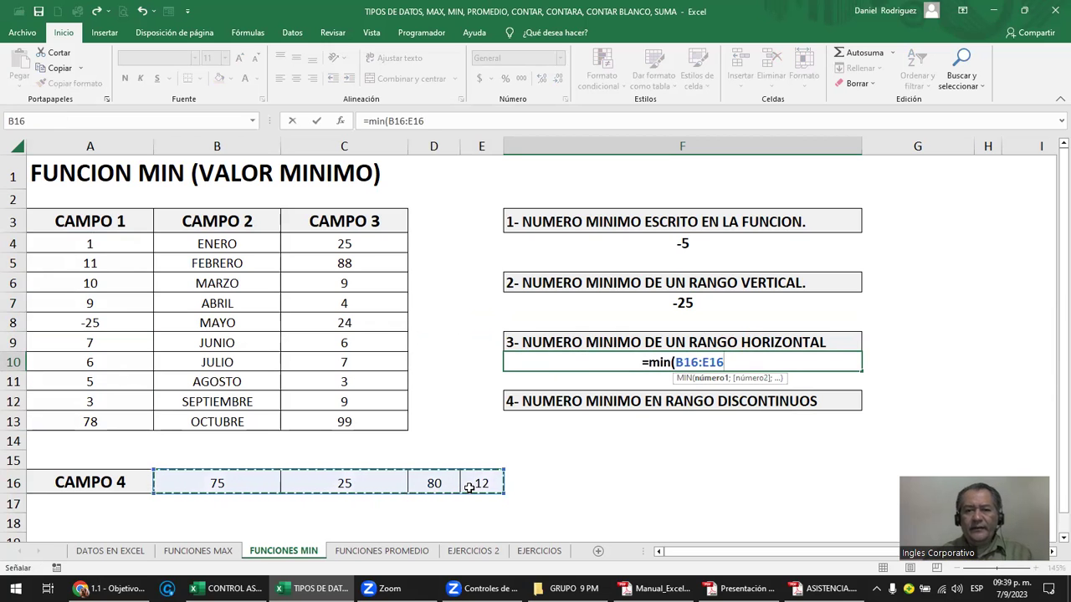
key("Return")
key("Up")
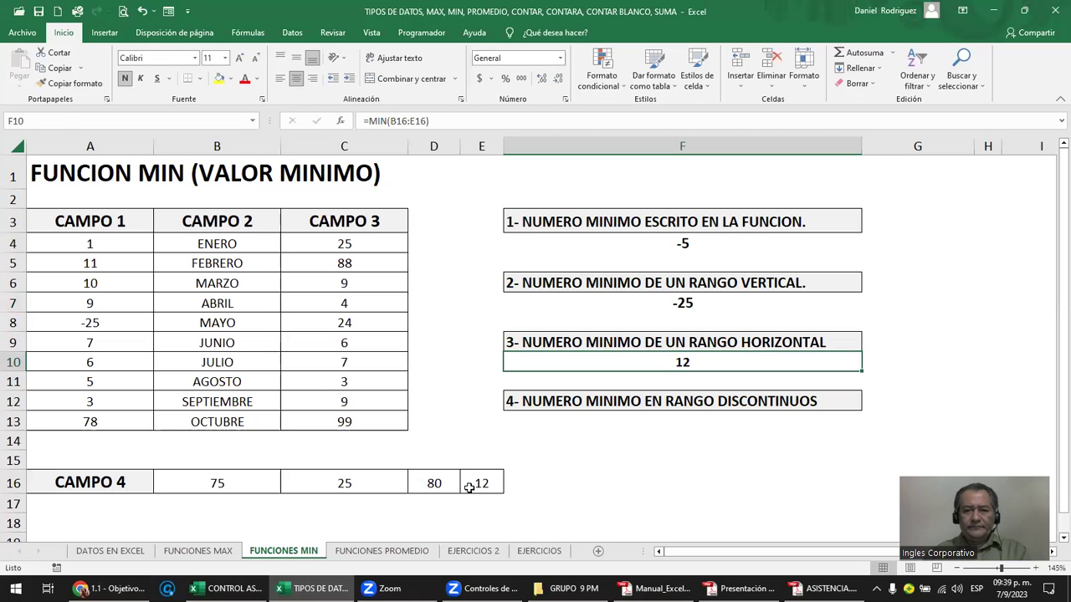
key("F2")
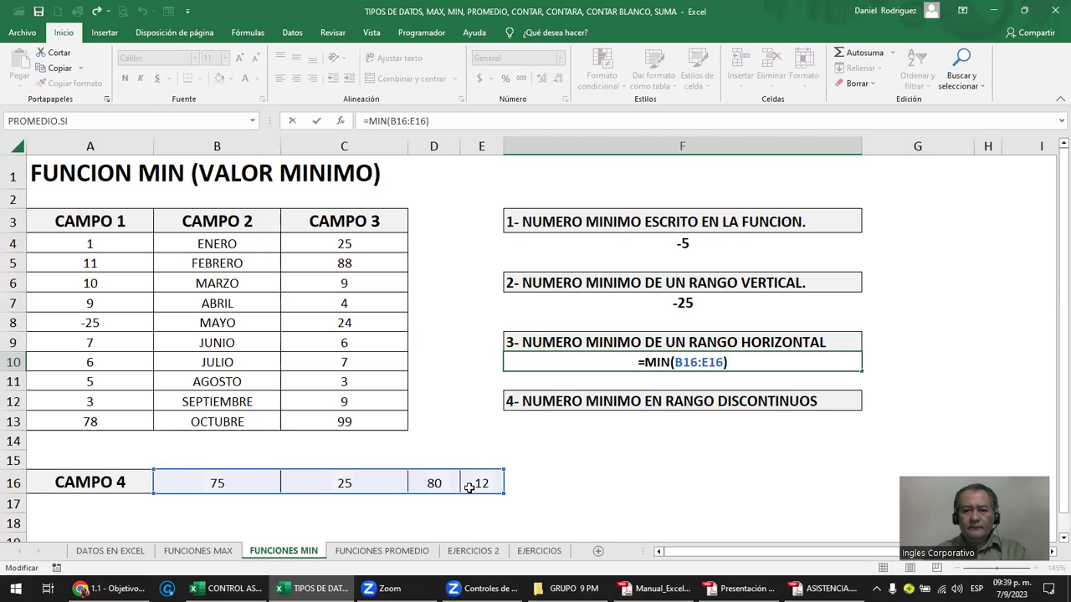
key("Escape")
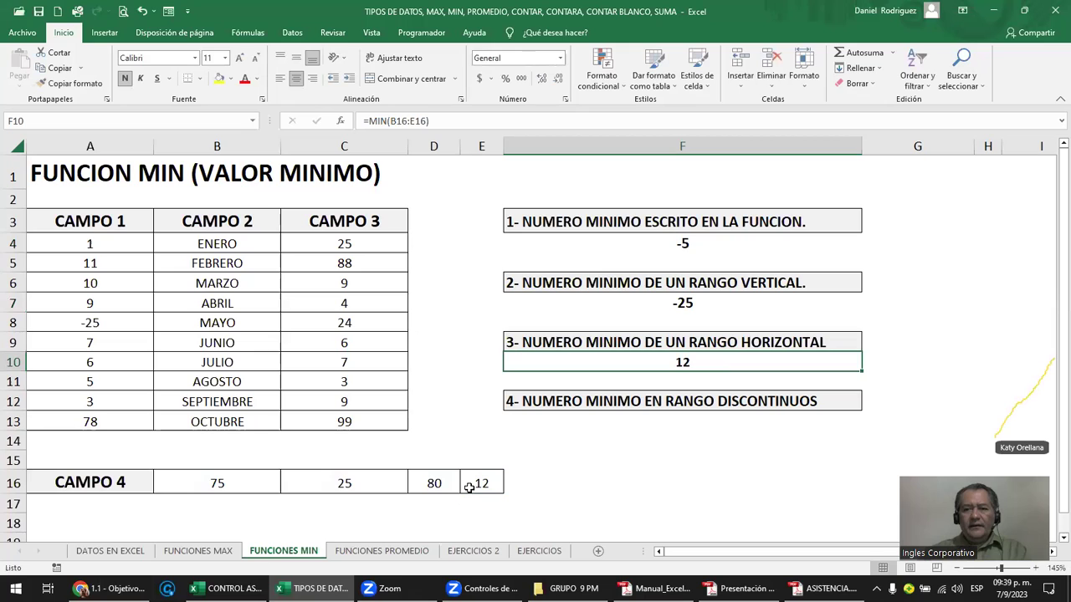
left_click(593, 417)
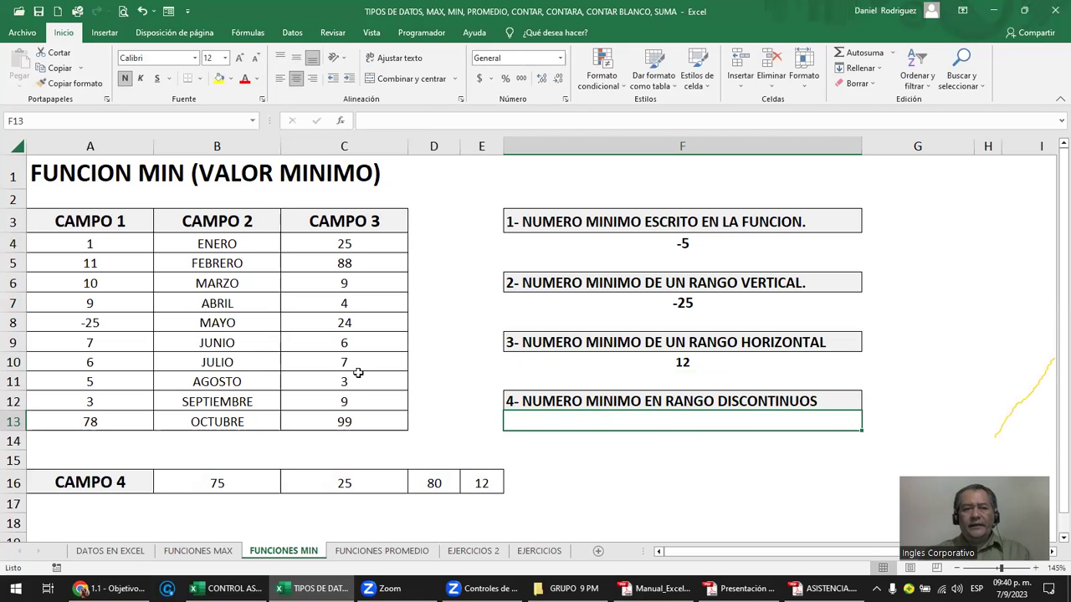
left_click_drag(84, 243, 89, 421)
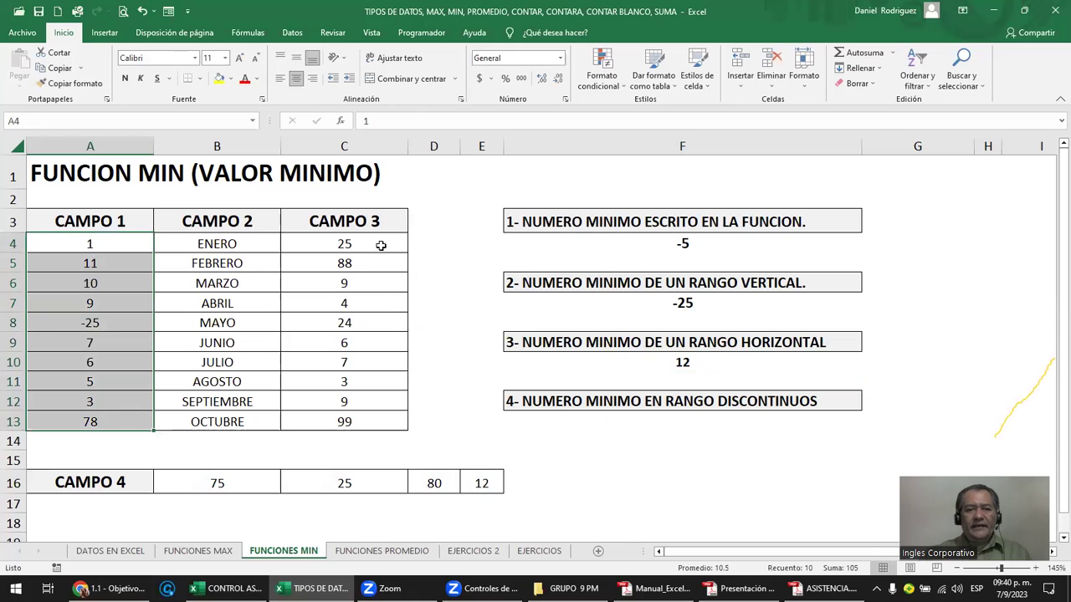
left_click_drag(378, 244, 386, 425)
left_click_drag(226, 483, 482, 483)
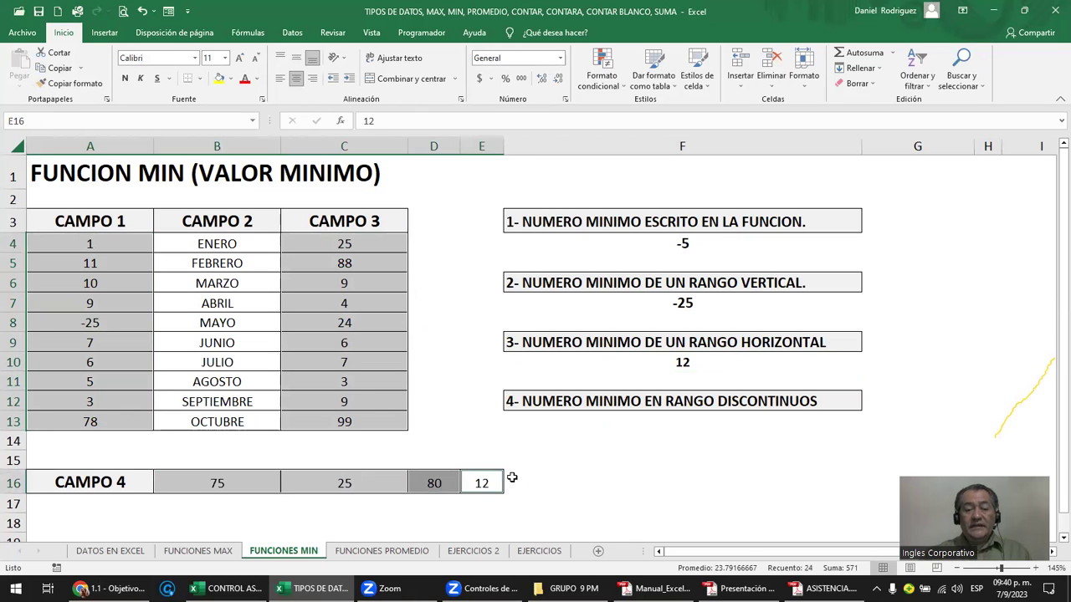
left_click(449, 332)
left_click(109, 244)
left_click(106, 262, "shift")
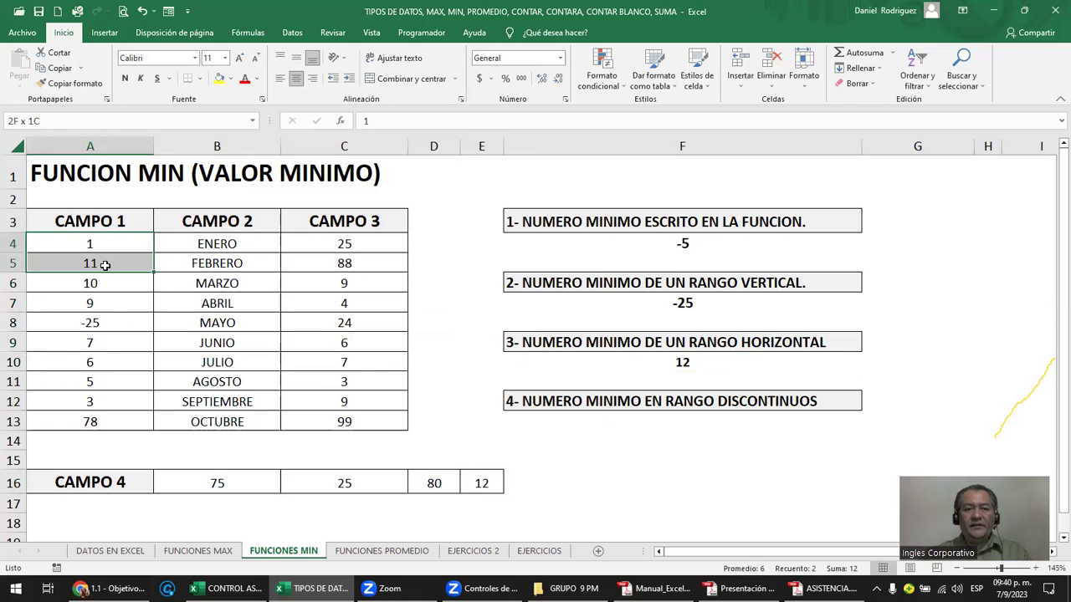
left_click_drag(349, 302, 358, 342)
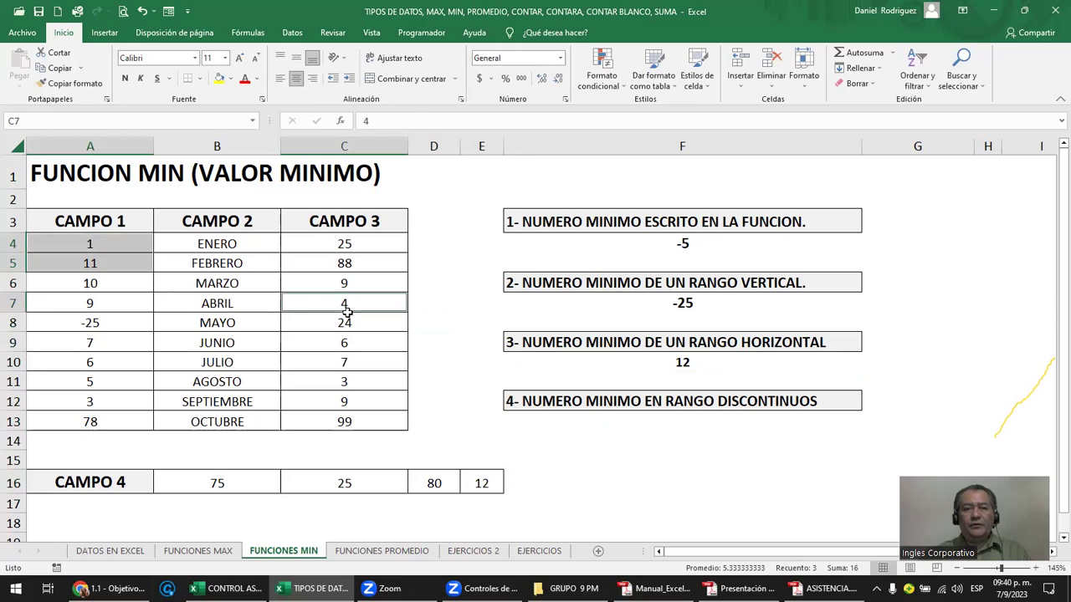
left_click_drag(348, 479, 501, 491)
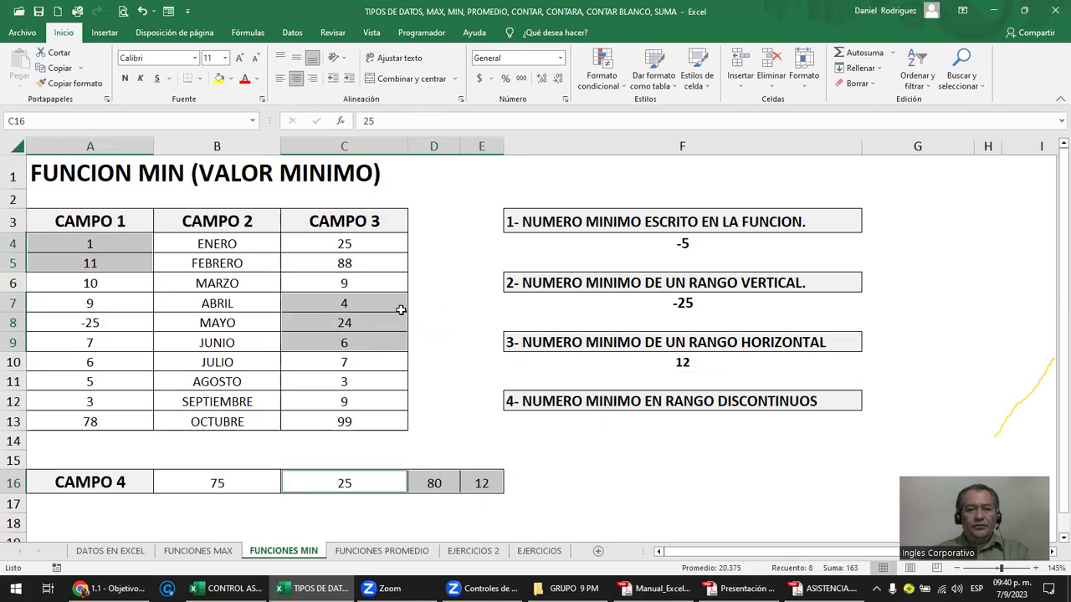
left_click(615, 418)
Enter =MIN(B16:E16;C4:C13;A4:A13) in F13, returning -25.
type("=")
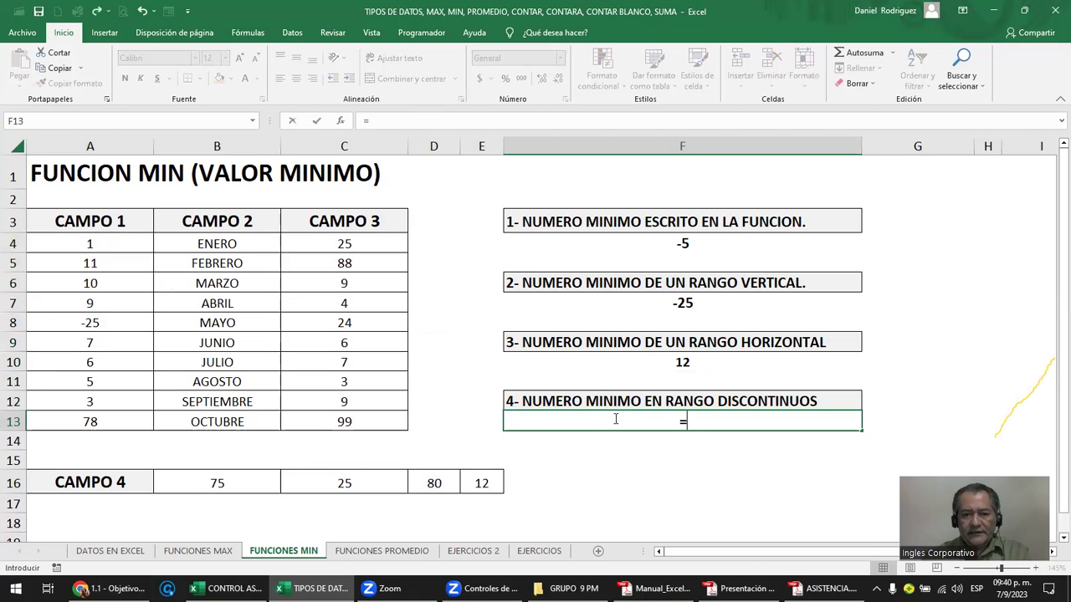
type("min")
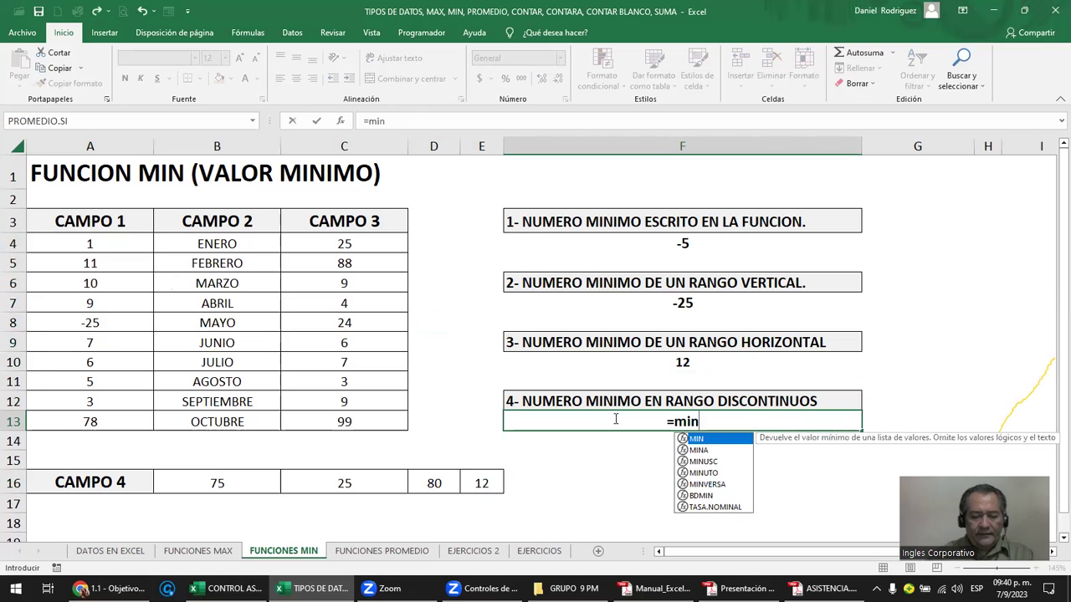
type("(")
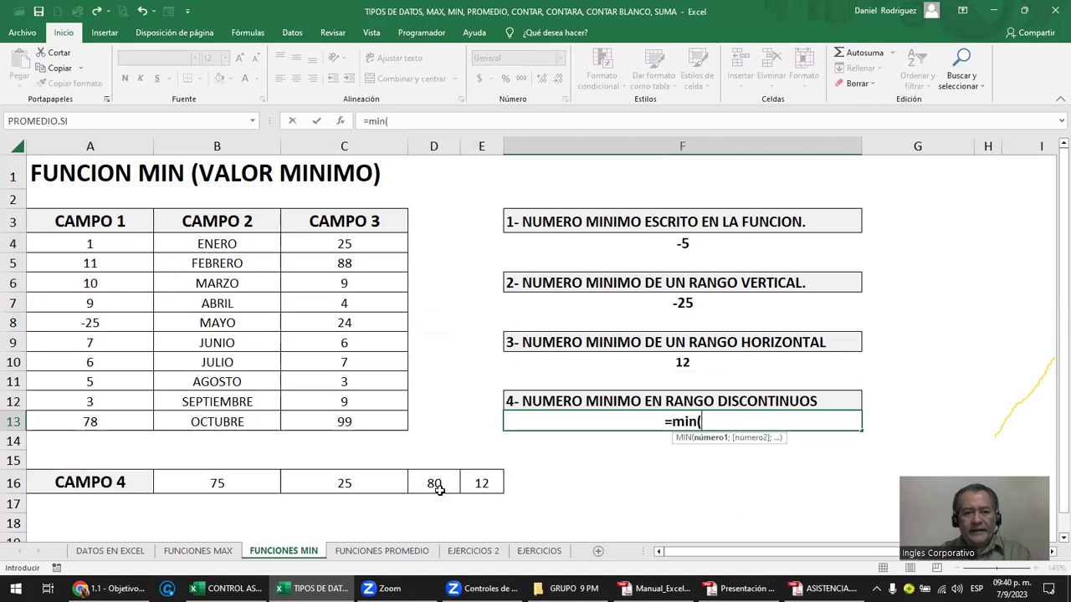
left_click_drag(474, 483, 236, 492)
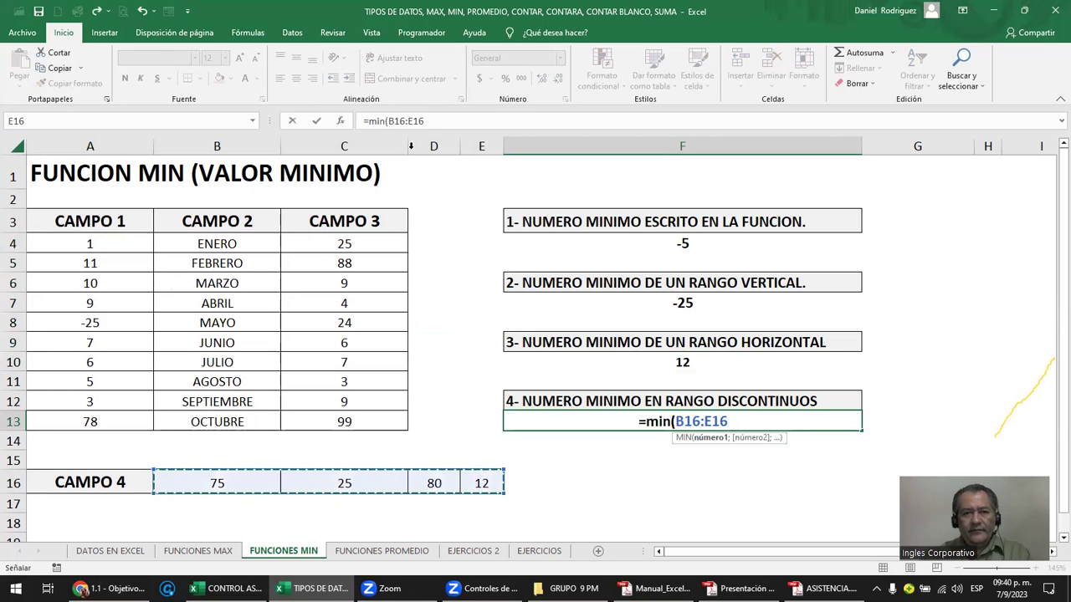
left_click(434, 123)
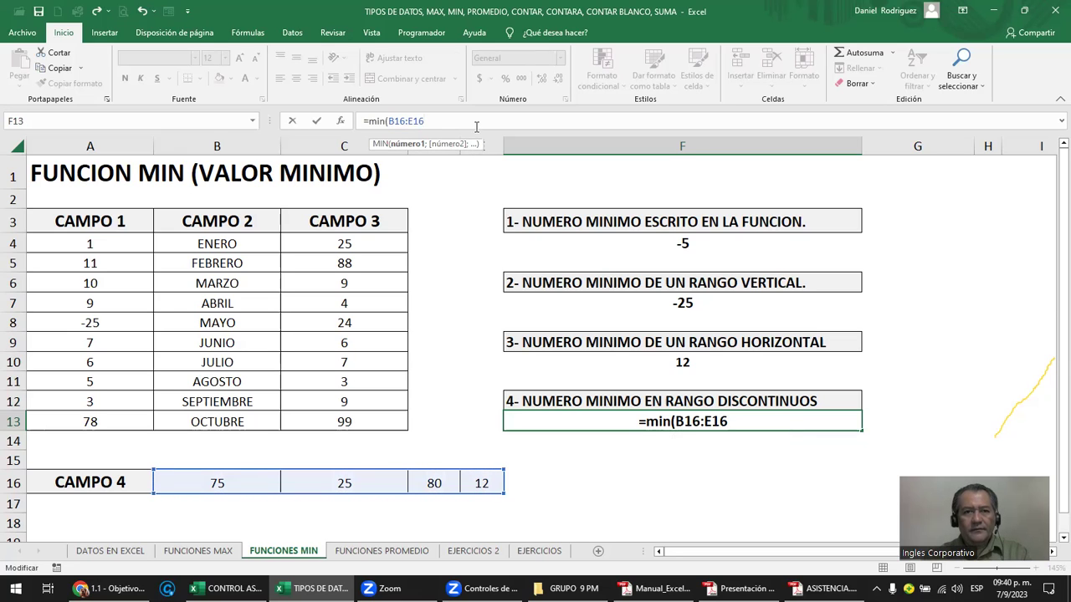
type(";")
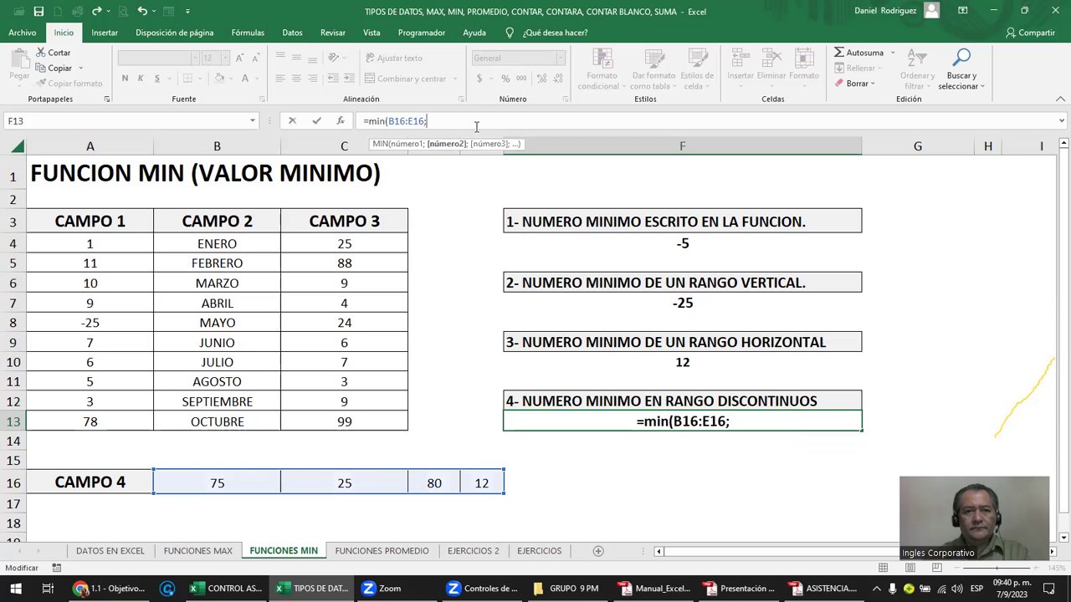
left_click_drag(355, 243, 365, 418)
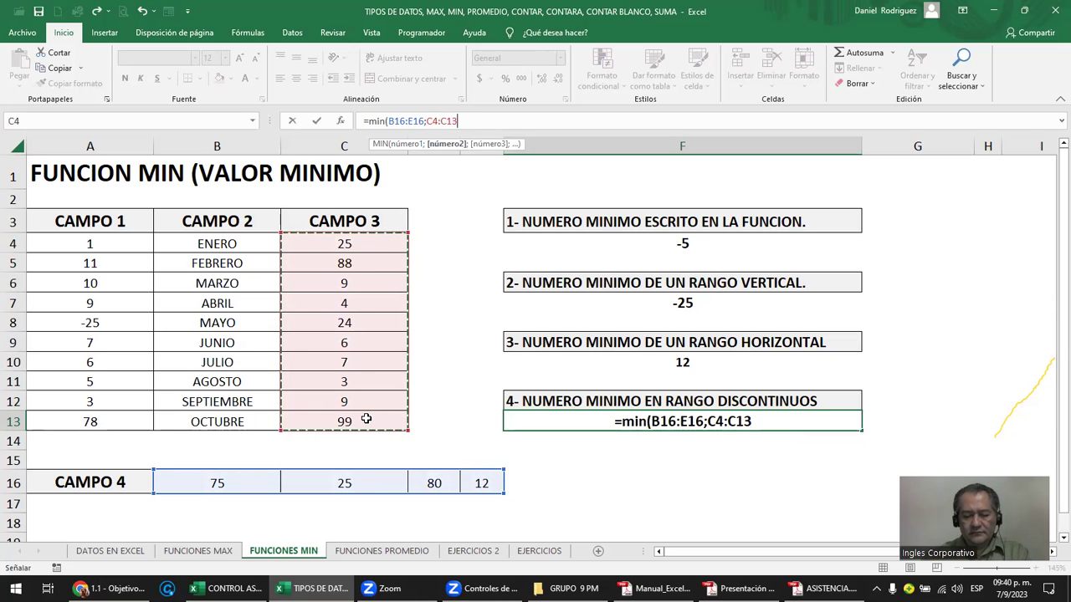
type(";")
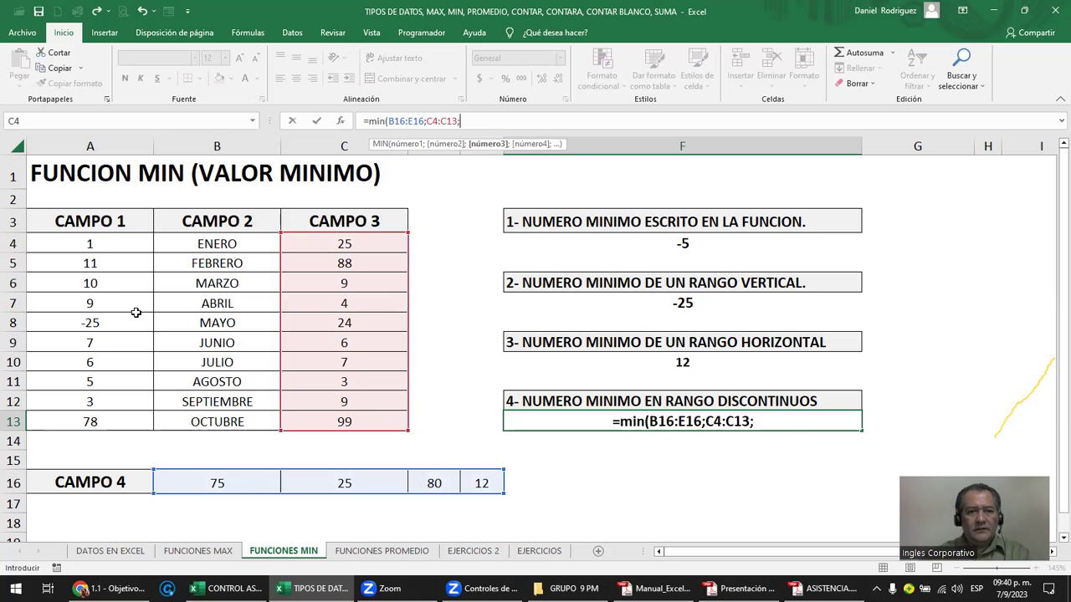
left_click_drag(87, 243, 112, 422)
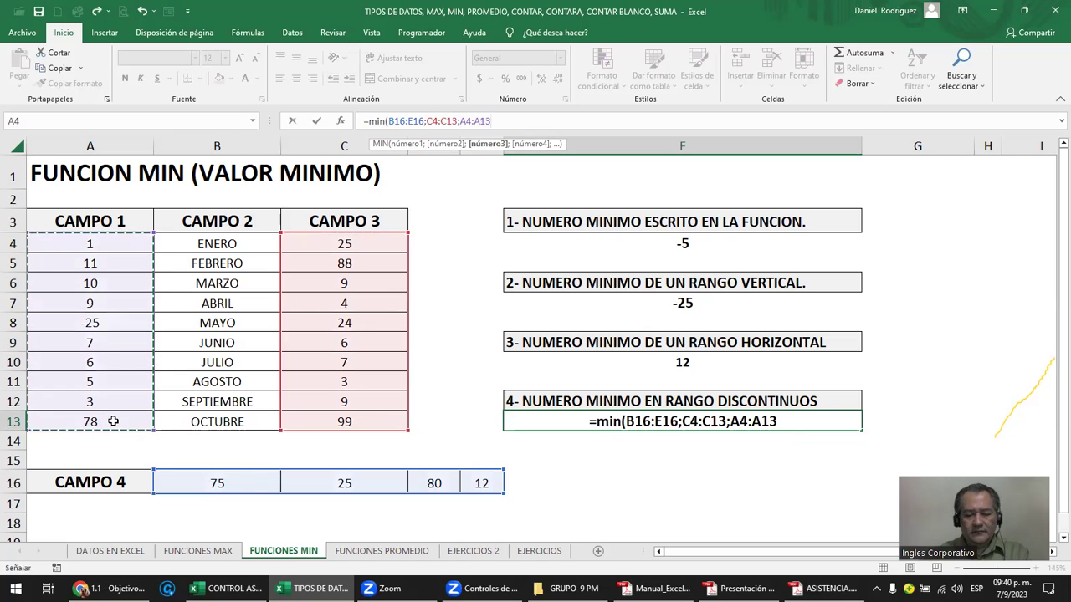
key("Return")
key("Up")
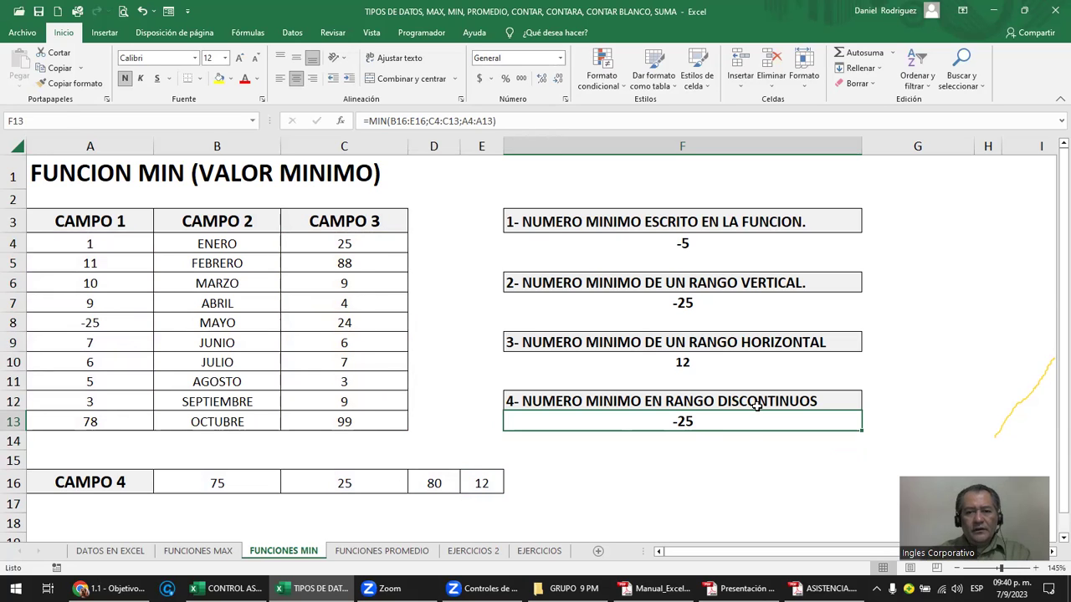
double_click(741, 424)
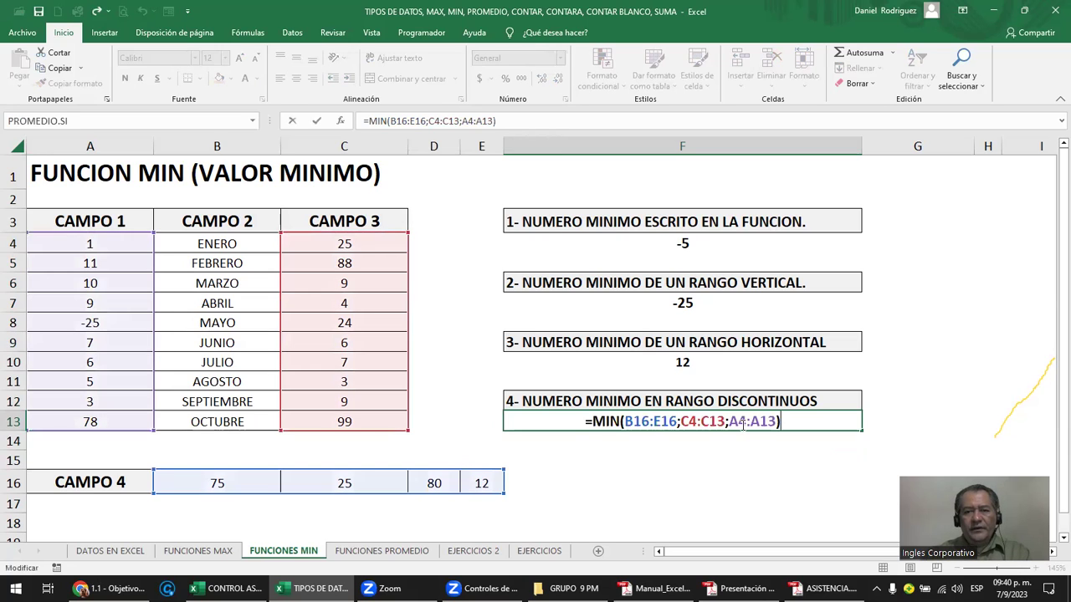
left_click(684, 421)
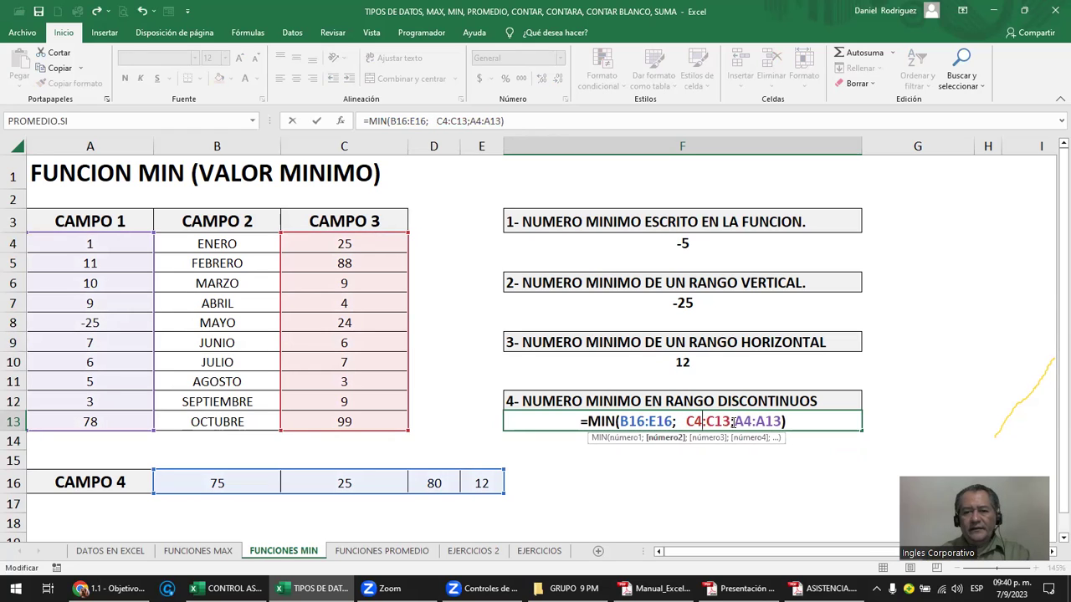
left_click(733, 422)
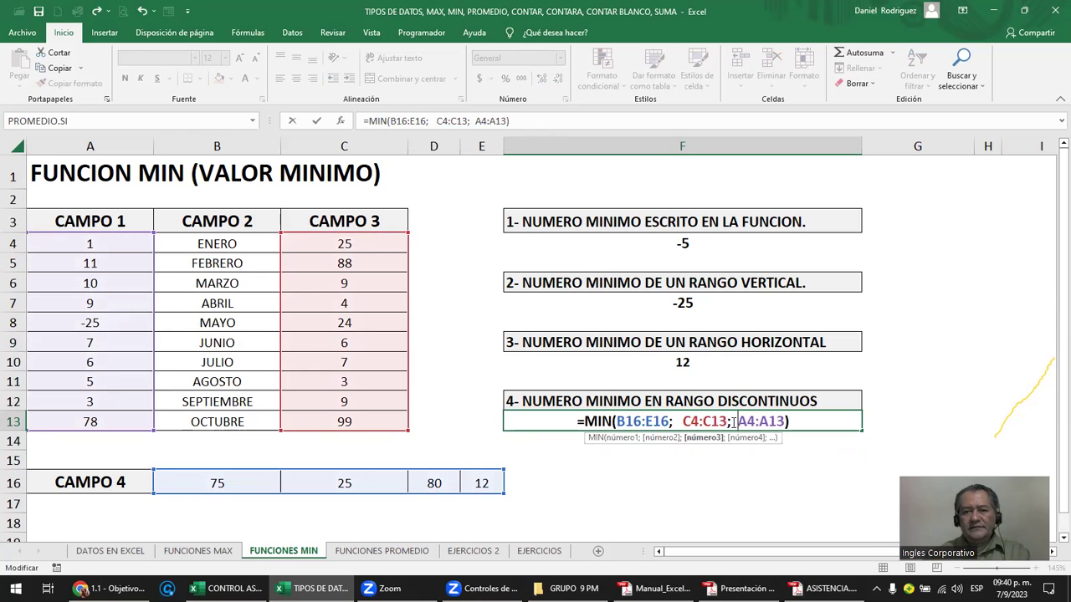
left_click(667, 421)
left_click(730, 420)
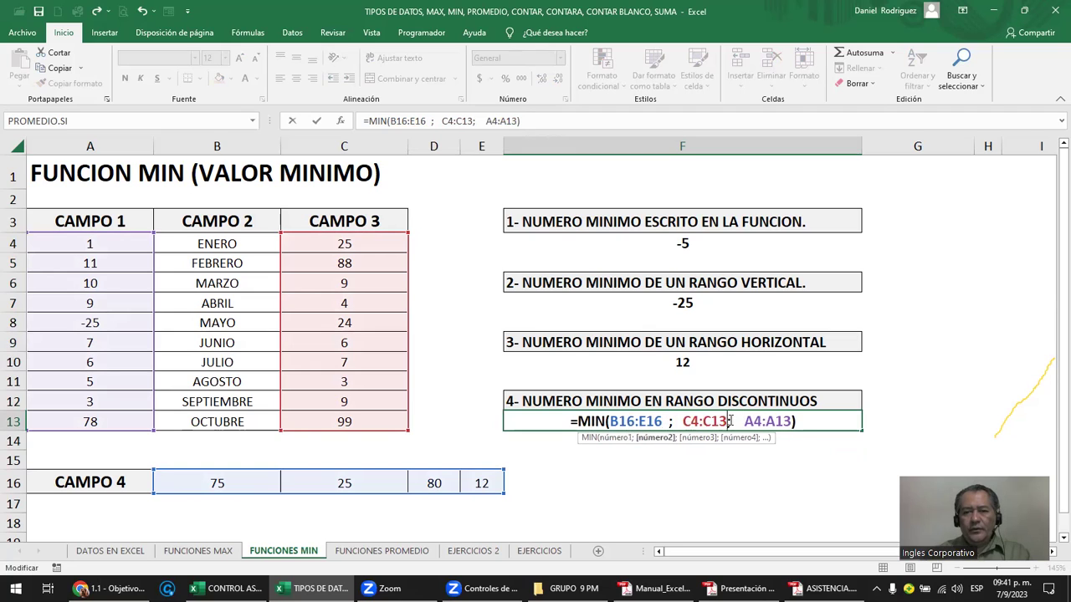
double_click(646, 422)
left_click(669, 421)
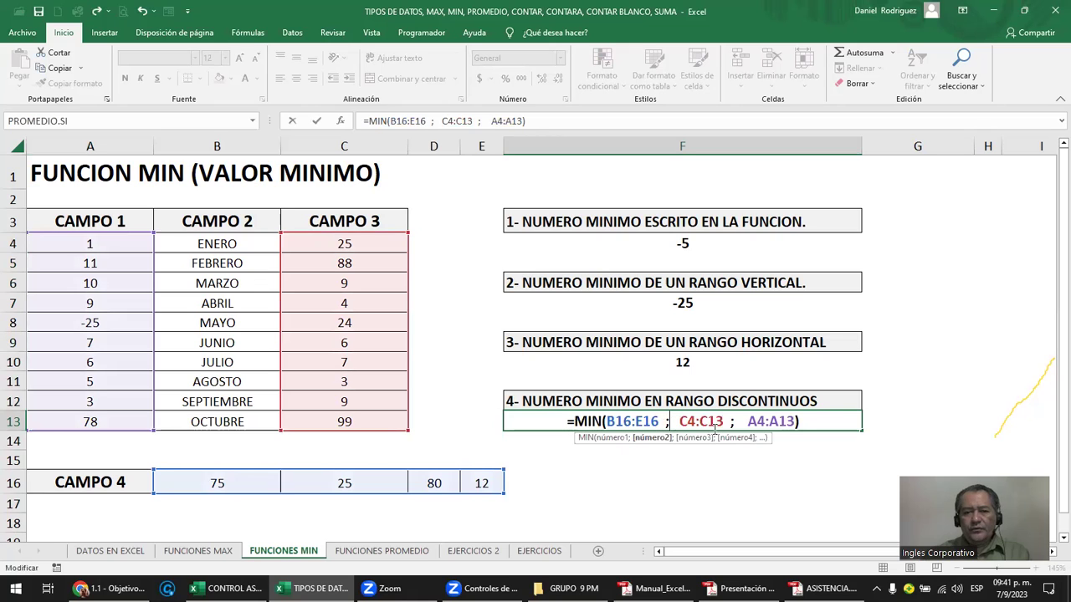
key("BackSpace")
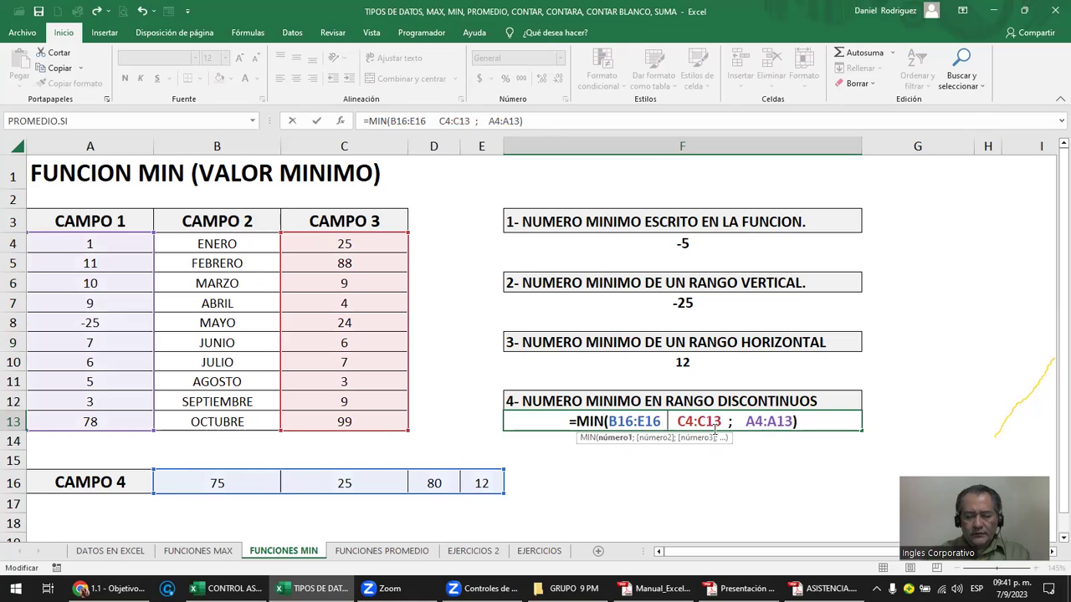
type(";")
key("BackSpace")
type(";")
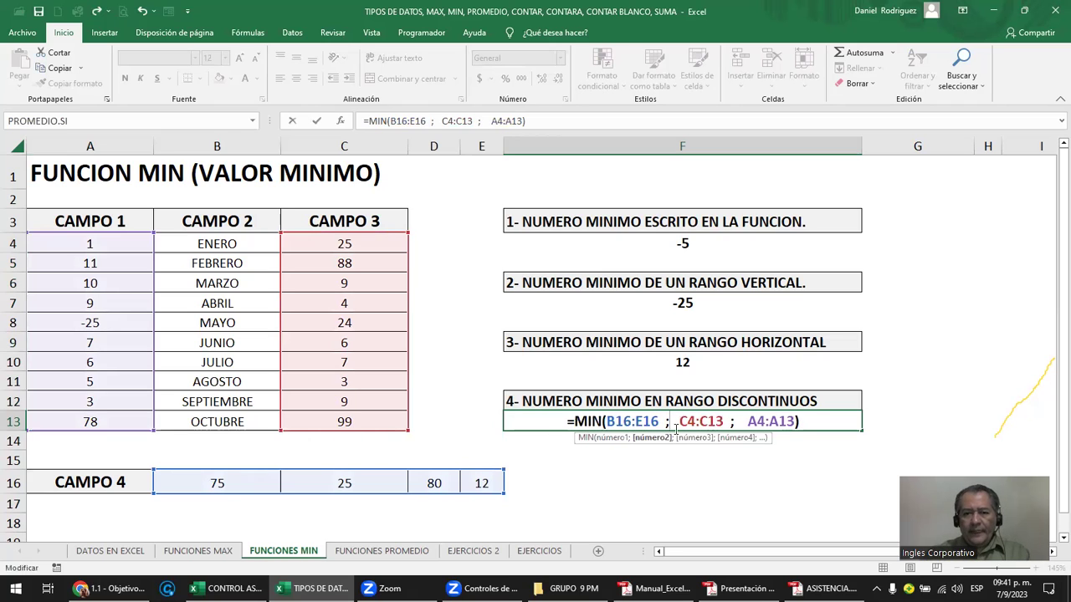
key("Left")
key("shift+Left")
key("shift+Left")
key("shift+Left")
key("shift+Left")
left_click_drag(679, 420, 721, 421)
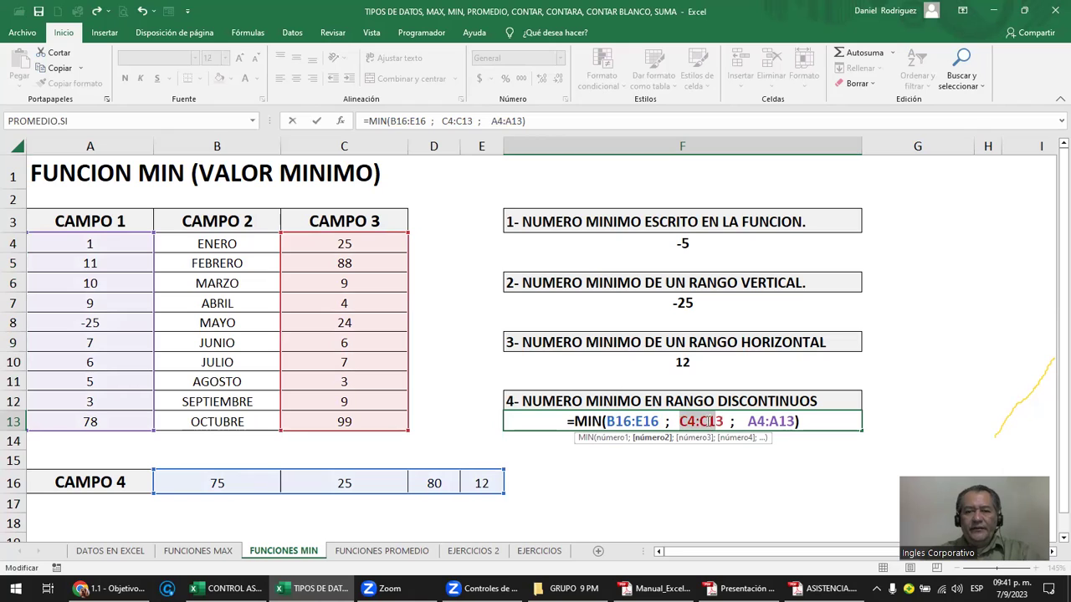
left_click(685, 421)
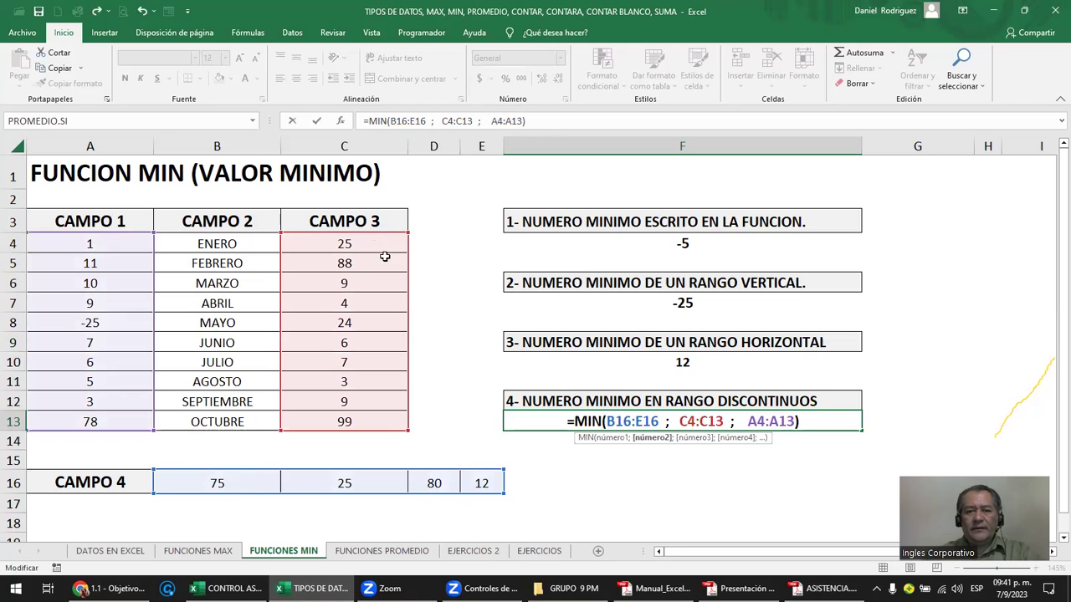
left_click_drag(408, 431, 396, 264)
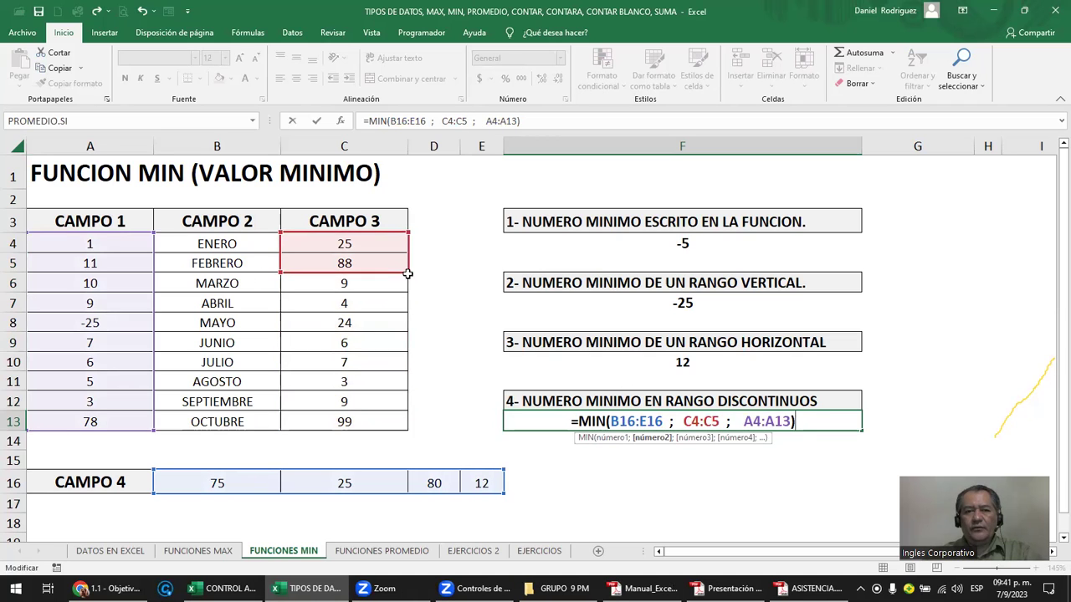
left_click(407, 274)
left_click(690, 431)
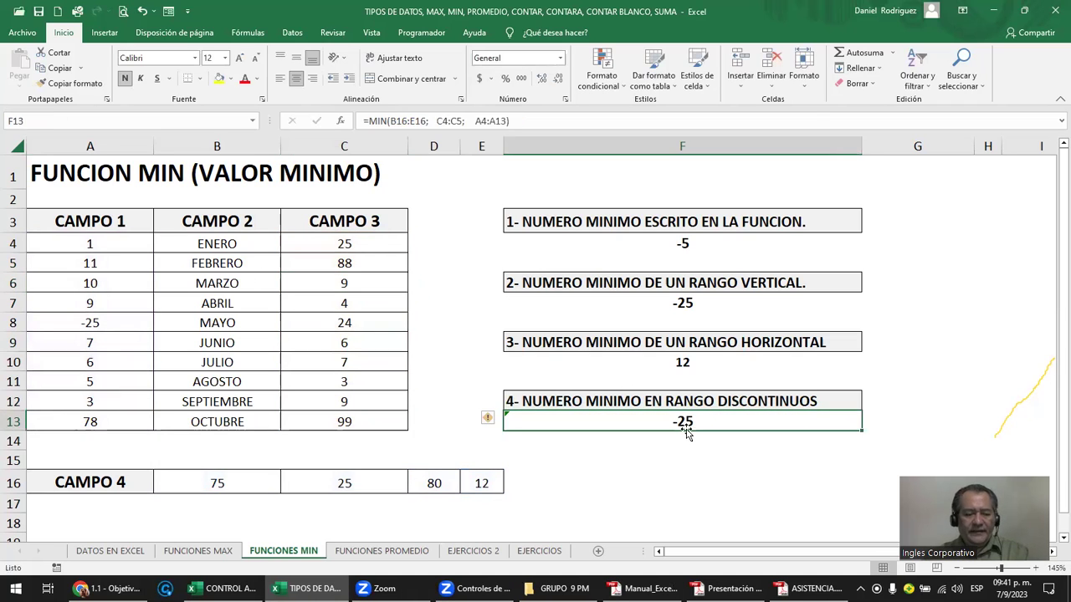
double_click(687, 434)
key("Escape")
key("ctrl+z")
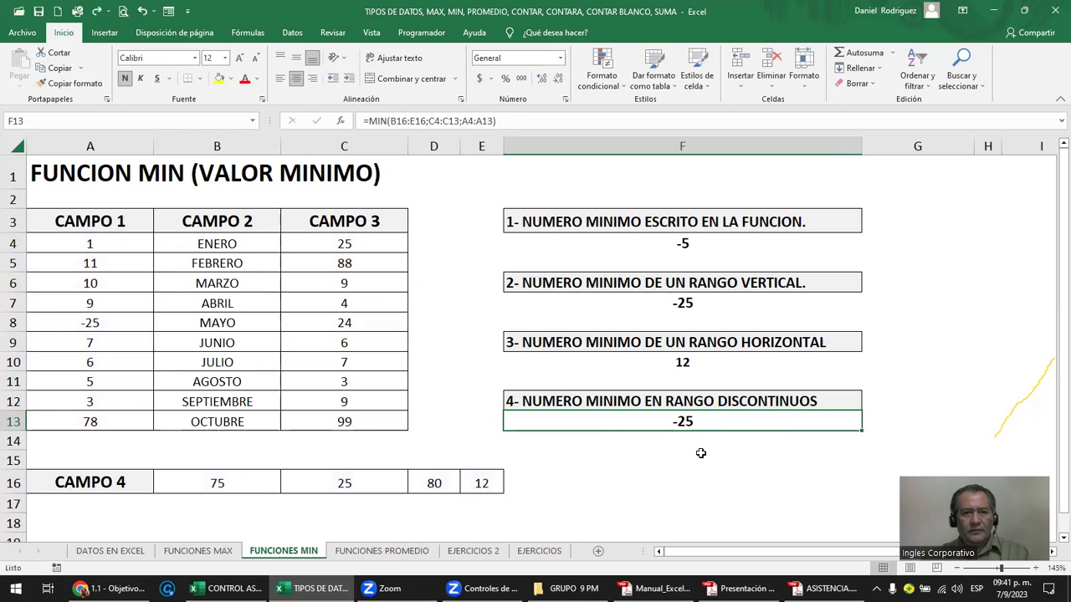
key("F2")
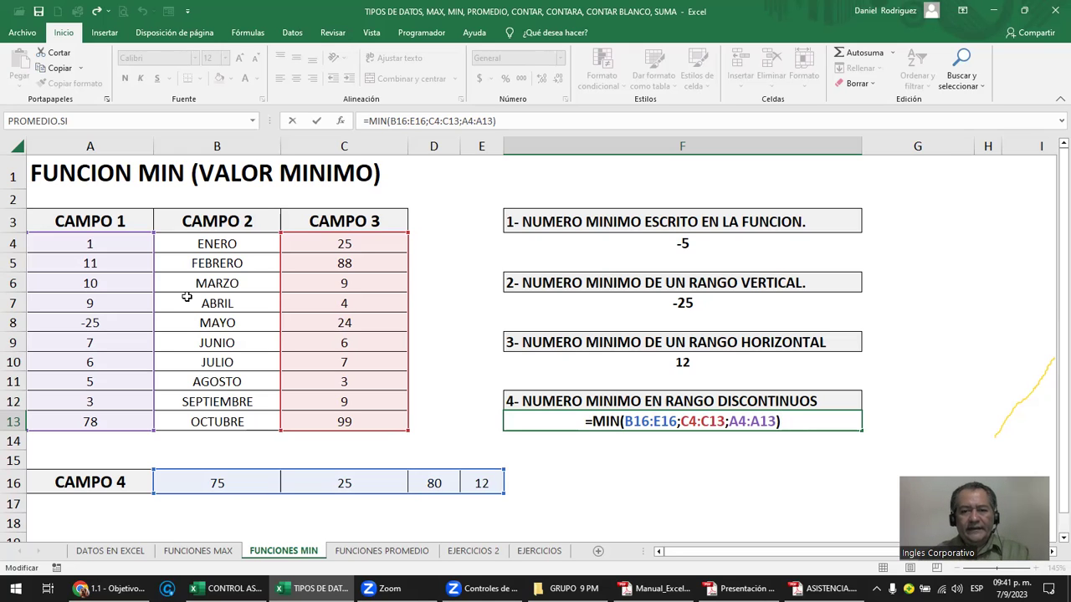
key("BackSpace")
key("BackSpace")
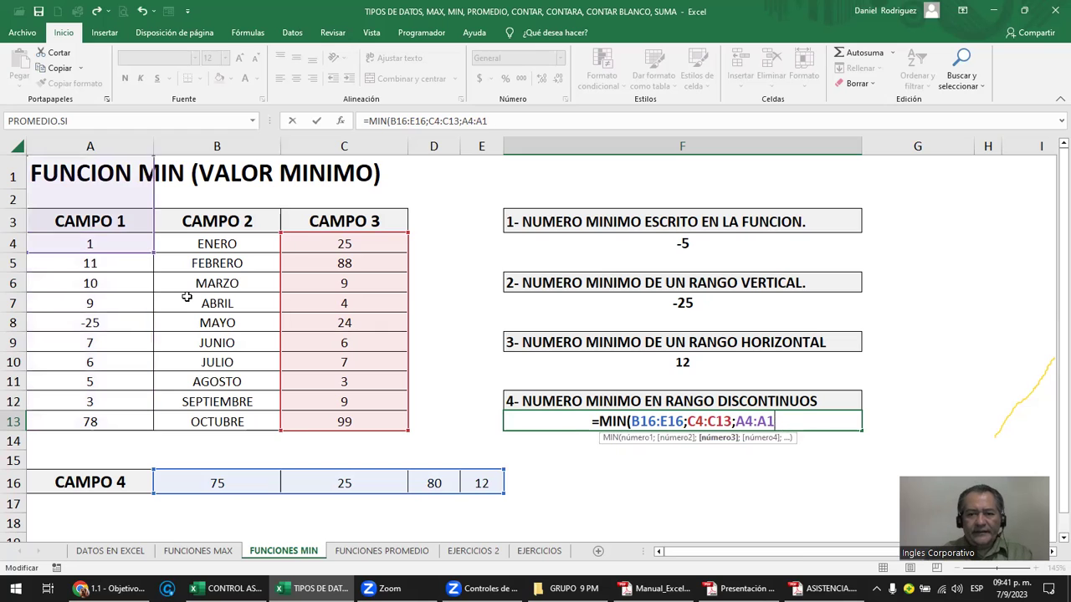
key("BackSpace")
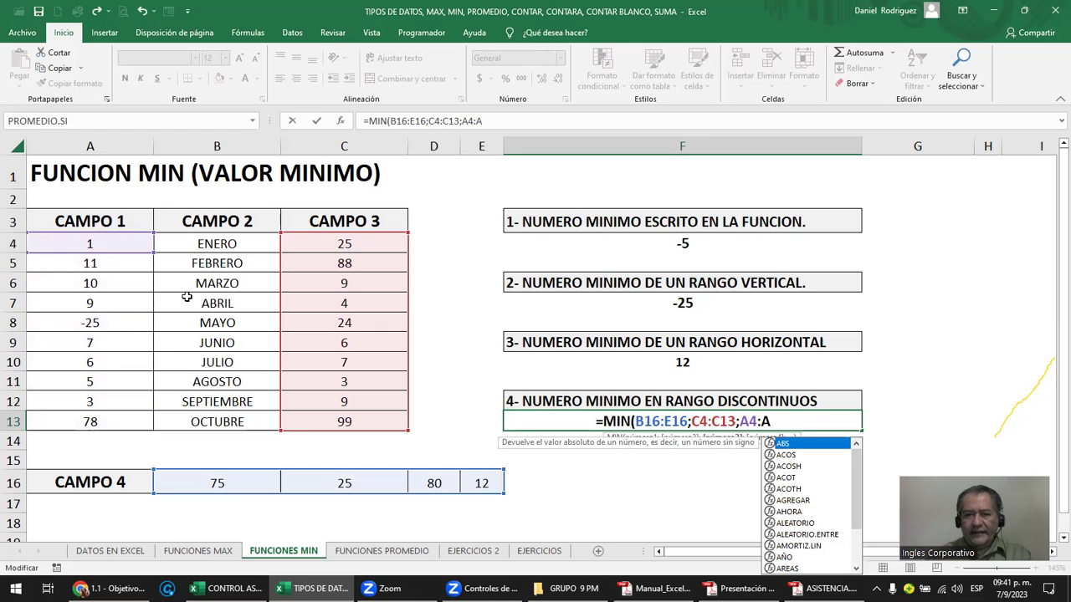
type("13")
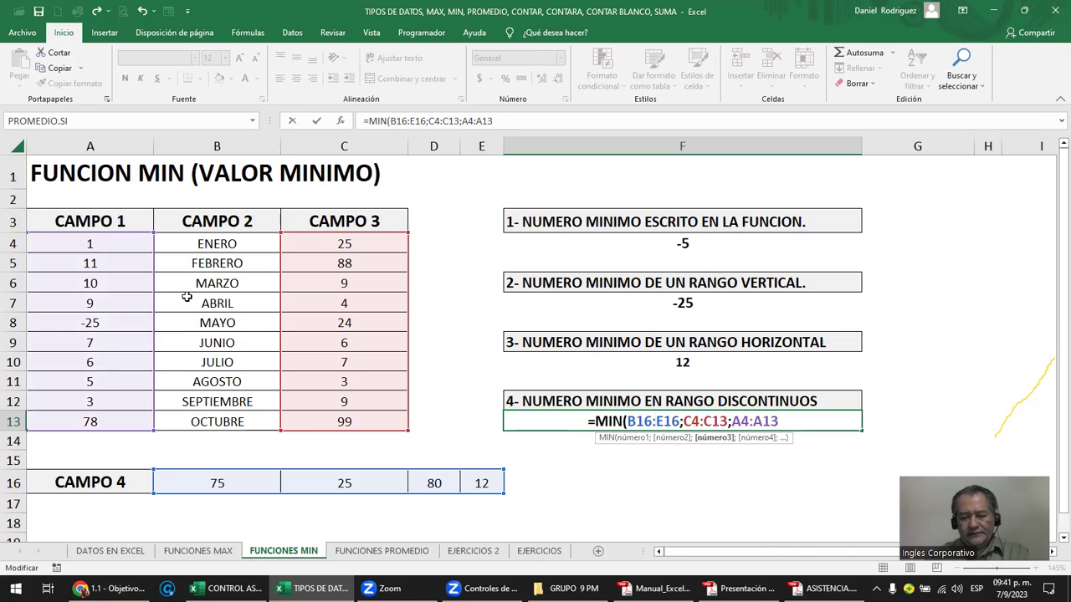
type(")")
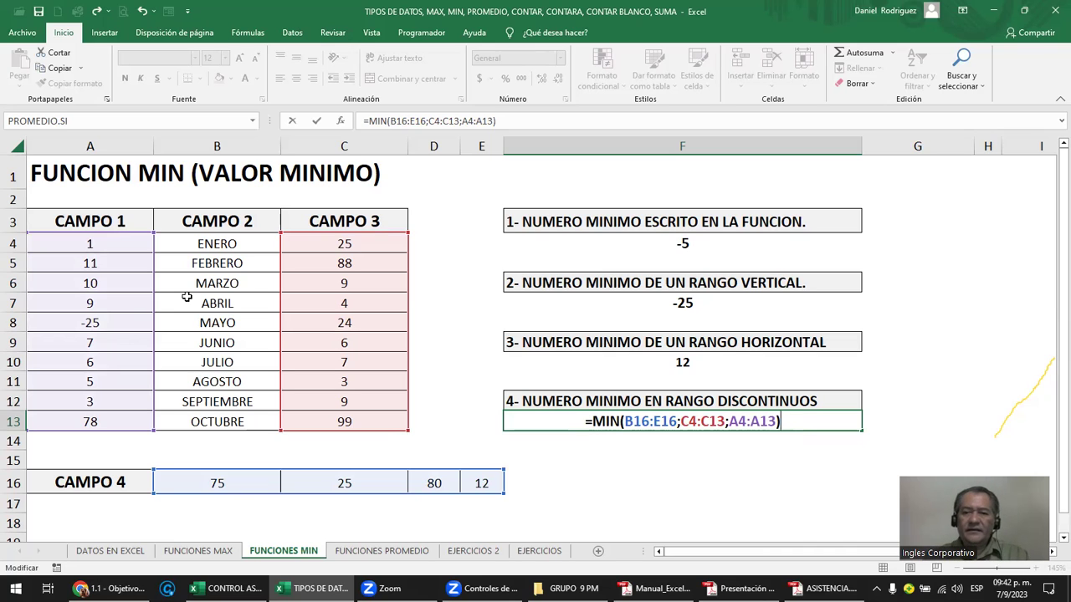
key("Return")
key("Up")
key("F2")
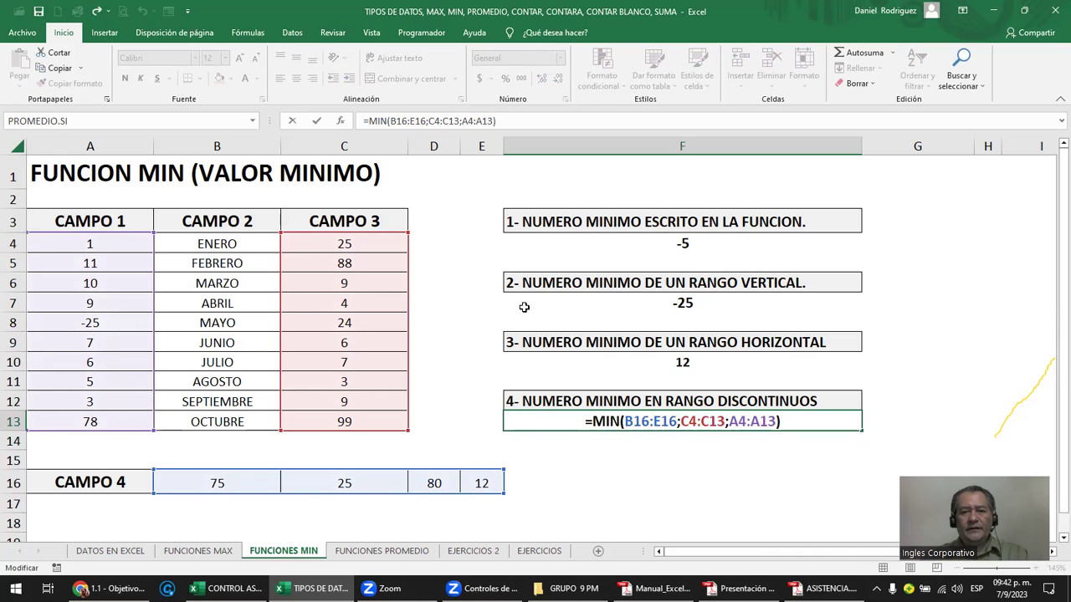
key("ctrl+Return")
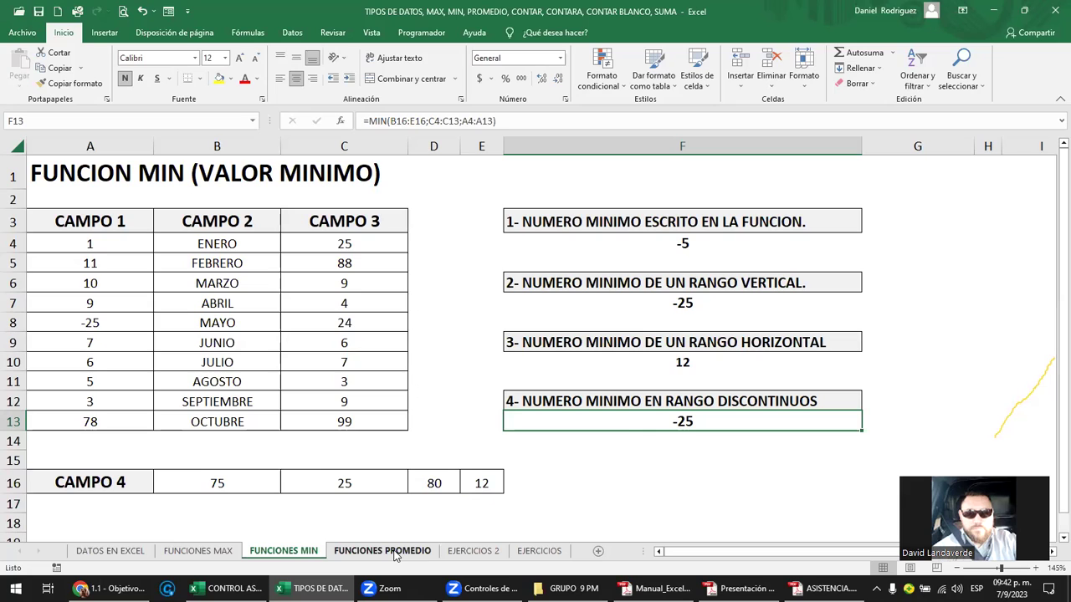
On the FUNCIONES PROMEDIO sheet, enter =PROMEDIO(50;75;50;100) in F4, returning 68.75.
left_click(393, 552)
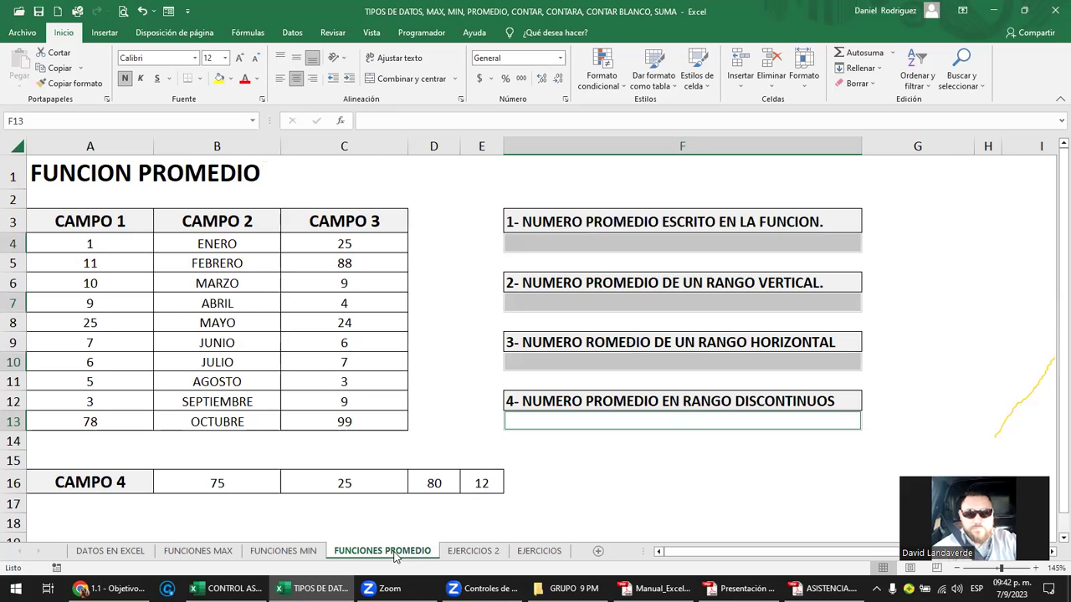
left_click(658, 246)
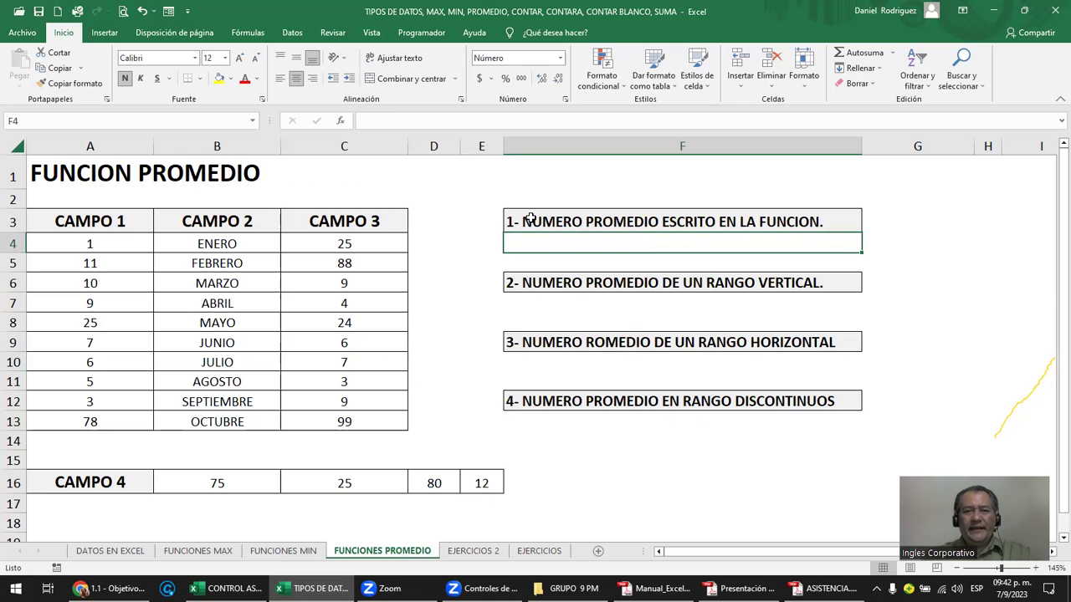
type("=")
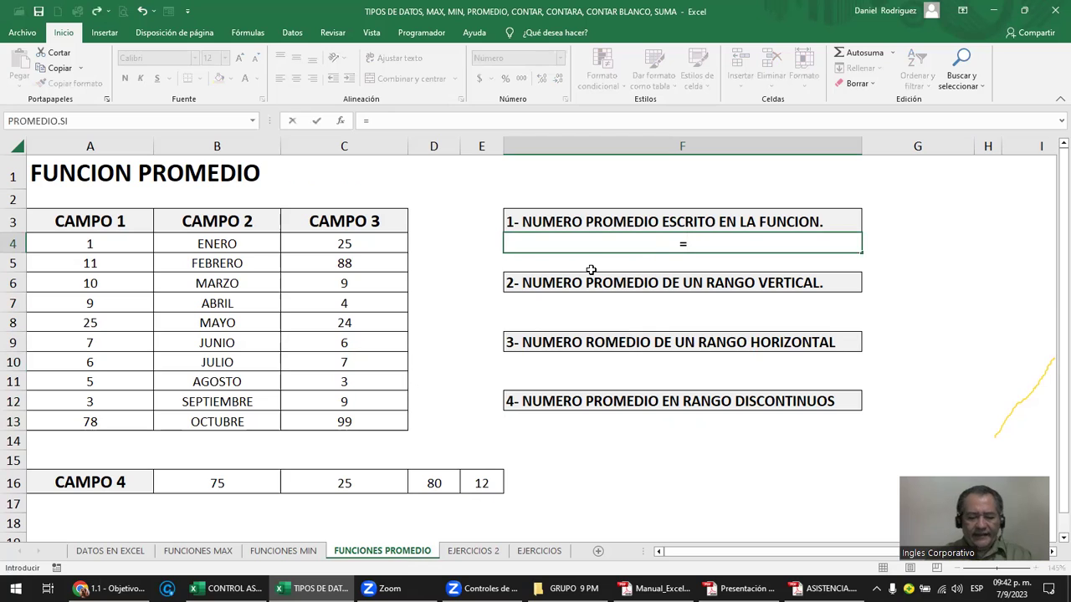
type("prom")
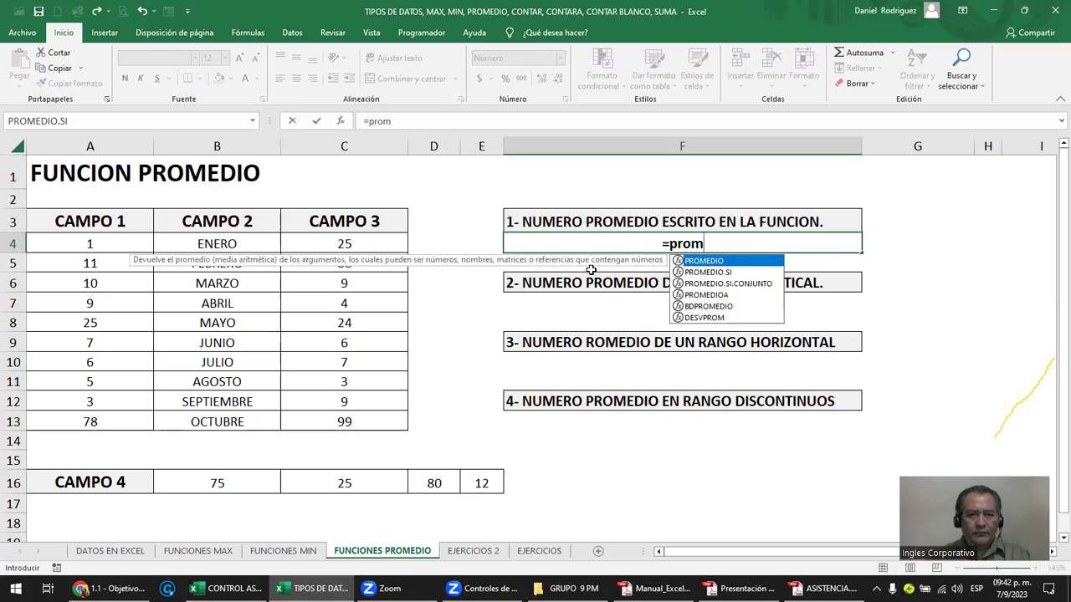
key("Tab")
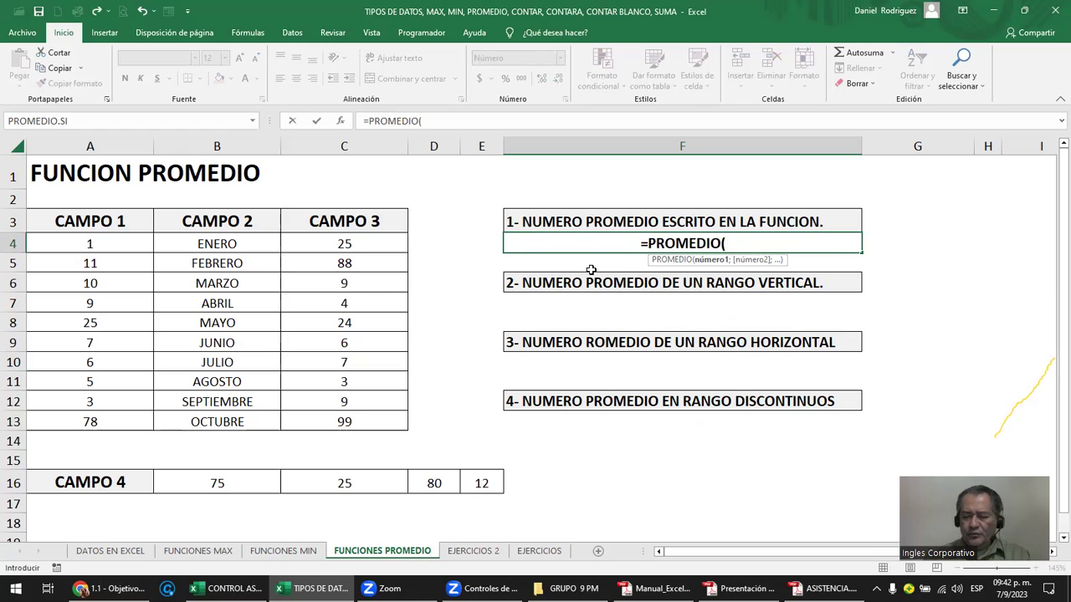
type("50")
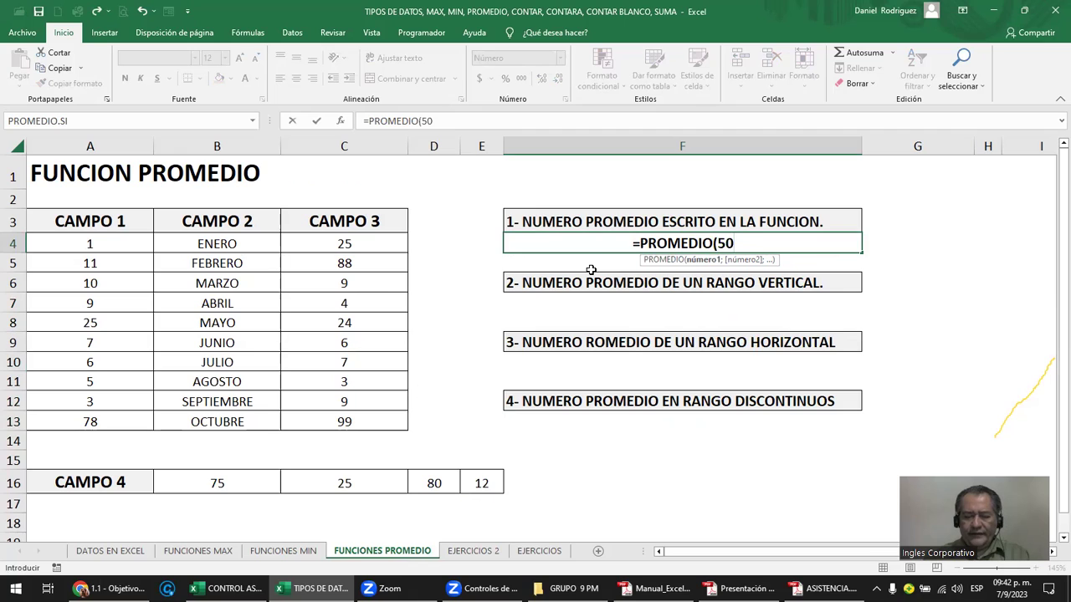
type(";")
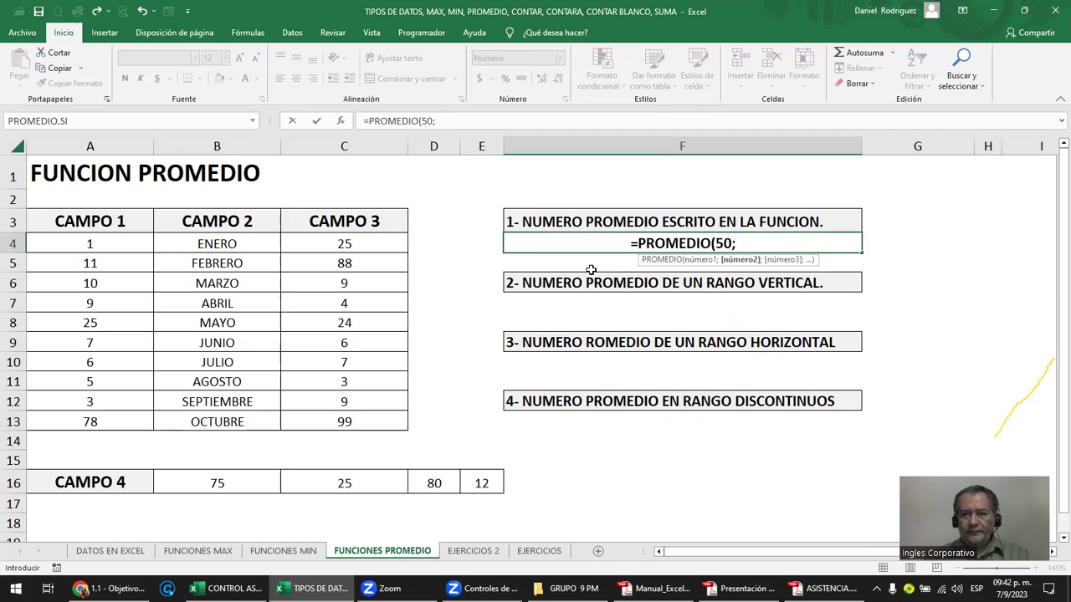
type("75;")
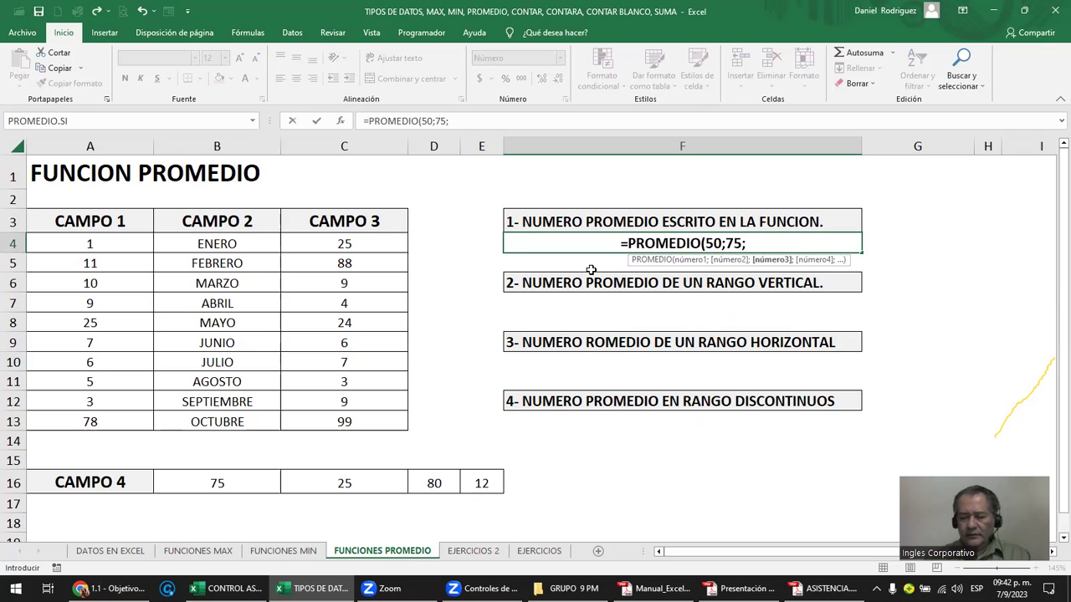
type("50;100")
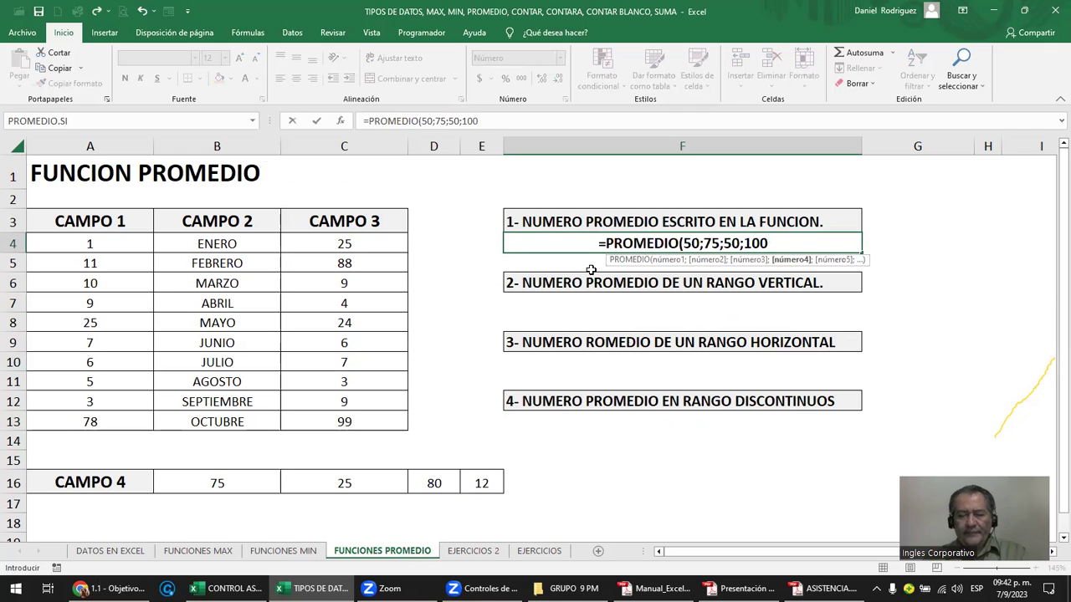
type(")")
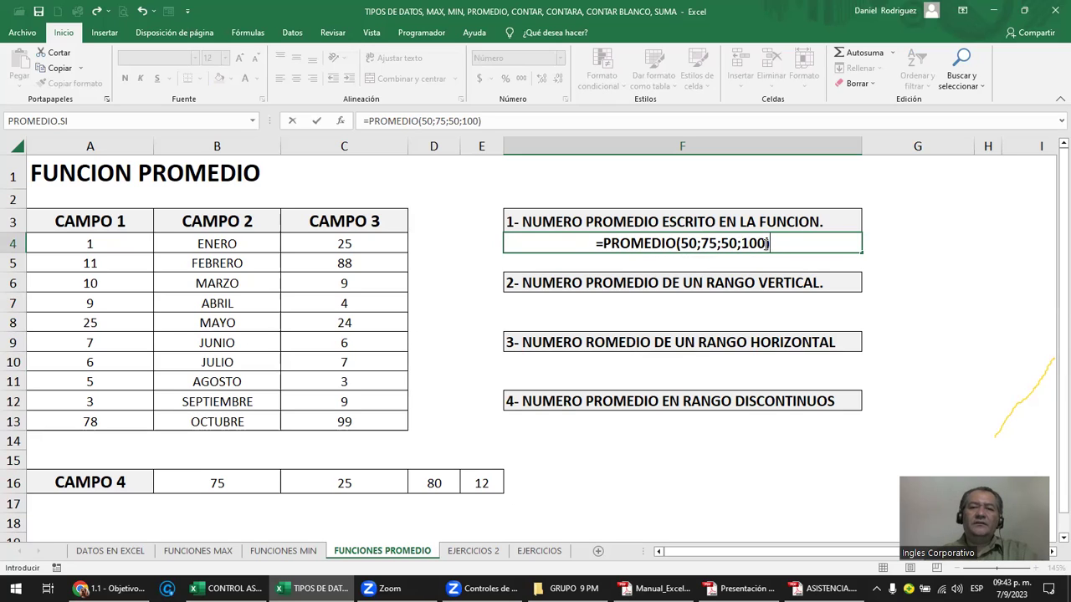
key("ctrl+Return")
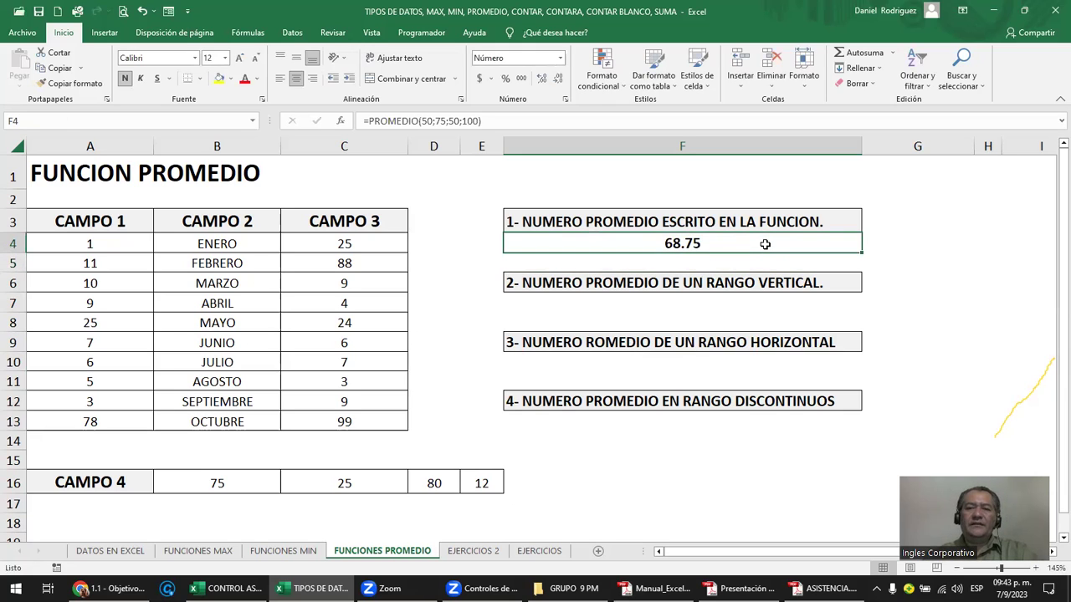
double_click(684, 244)
left_click(680, 244)
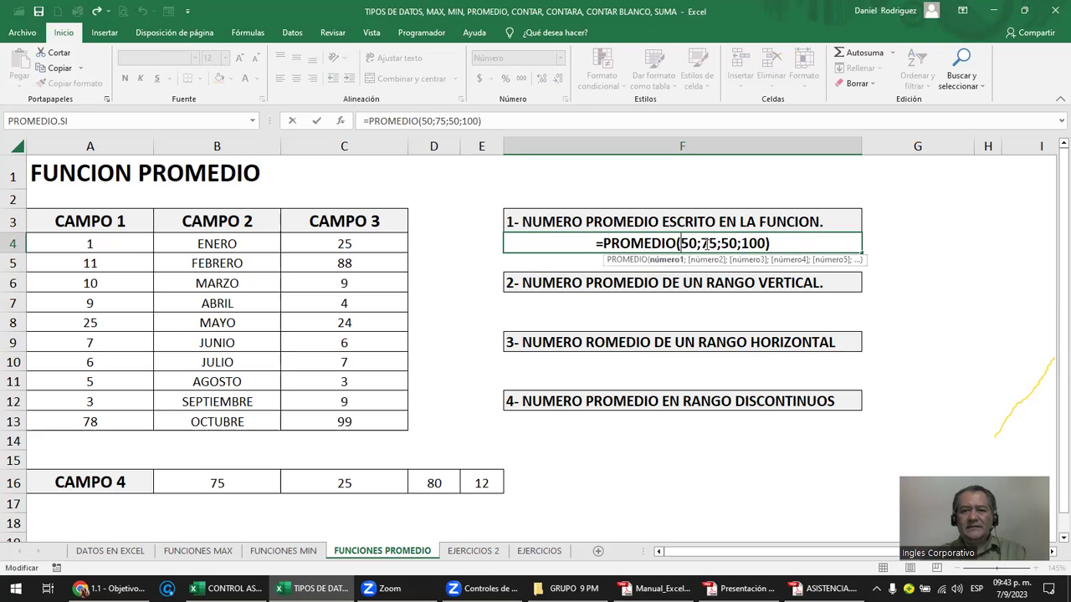
left_click(703, 299)
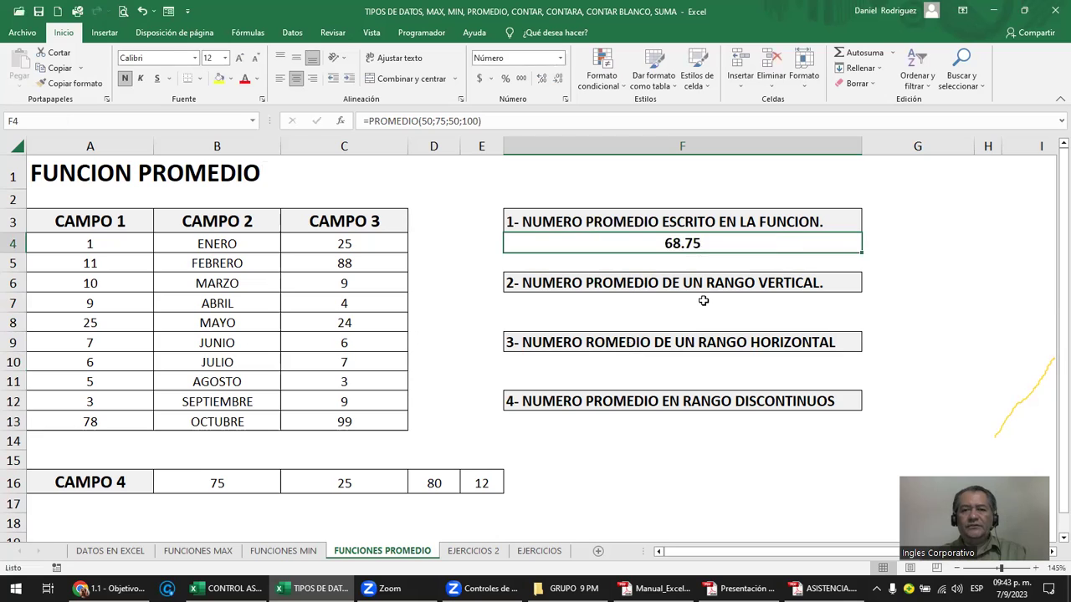
Enter =PROMEDIO(C4:C13) in F7 for the CAMPO 3 average.
left_click_drag(374, 262, 374, 303)
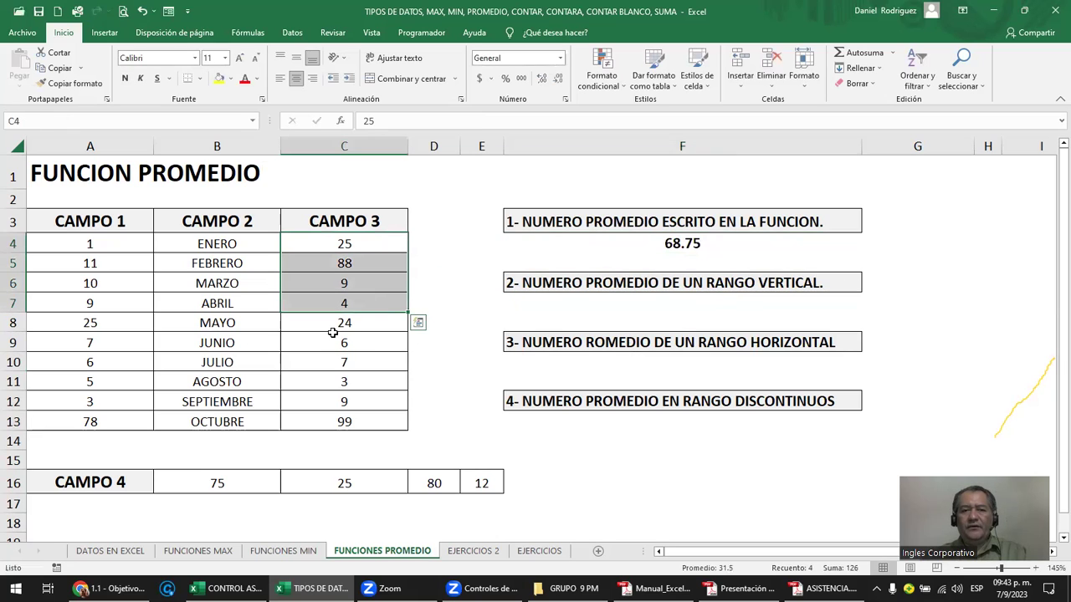
left_click(617, 302)
left_click_drag(617, 303, 598, 302)
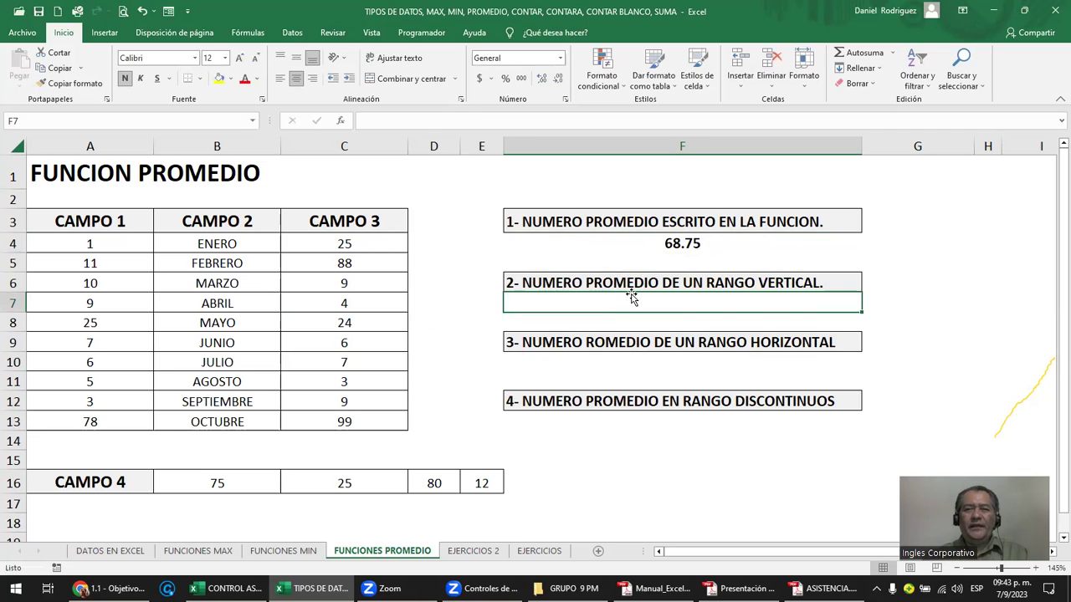
type("=")
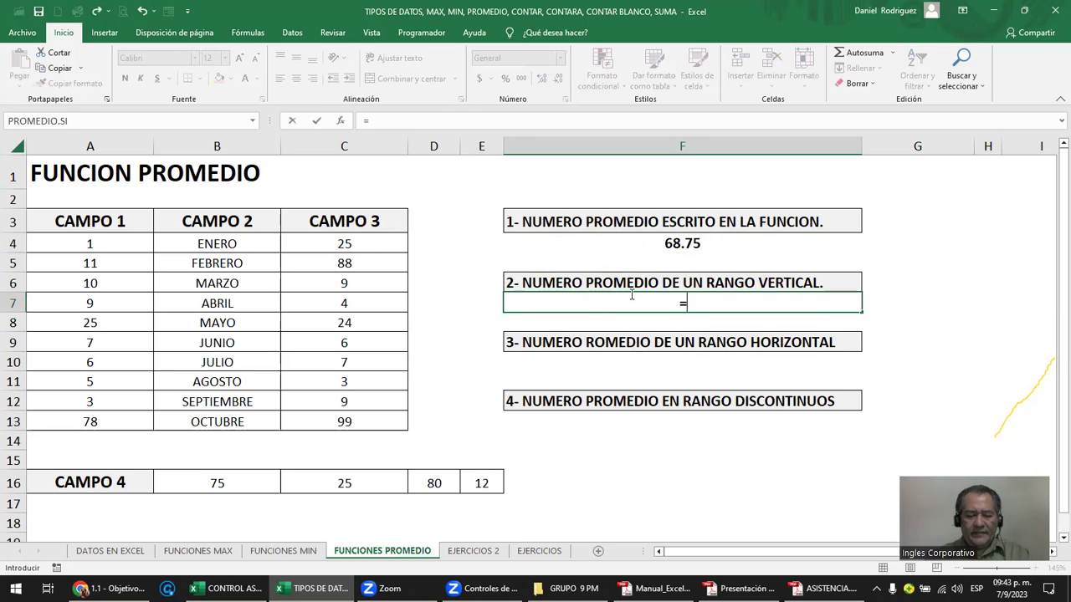
type("prom")
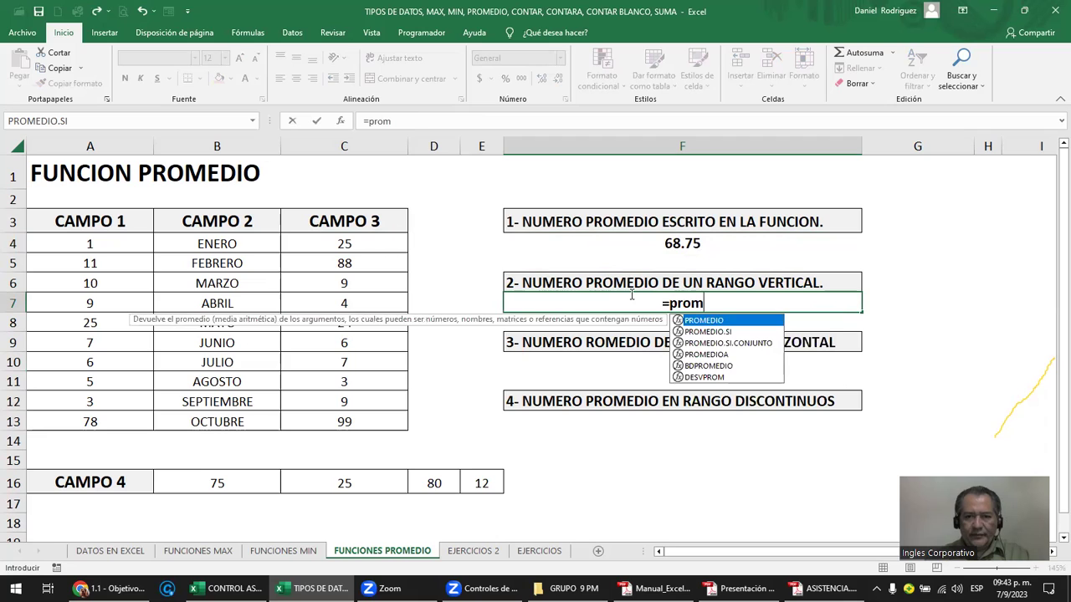
key("Tab")
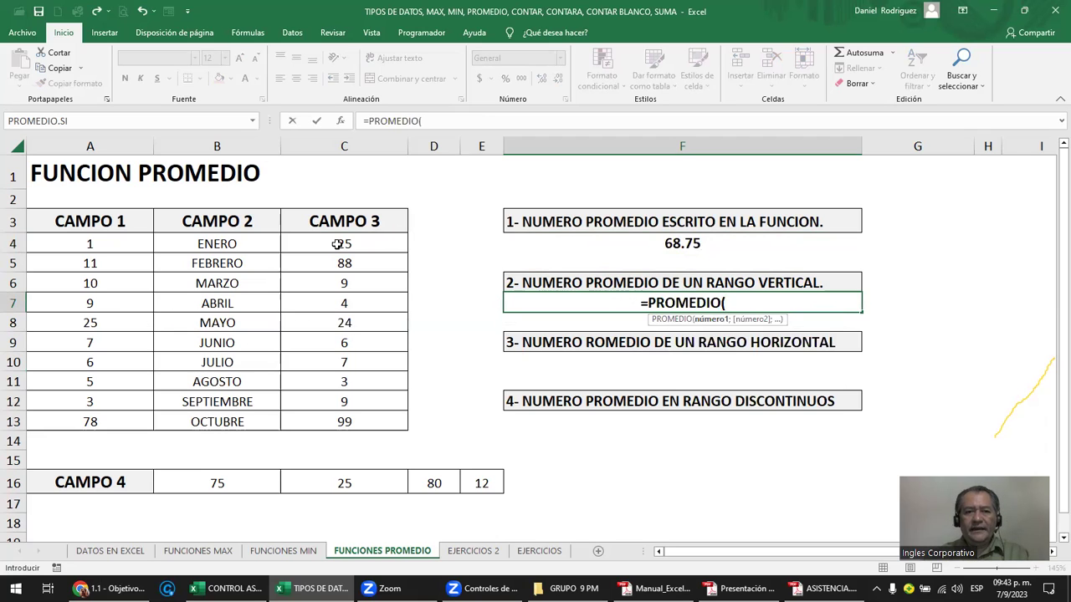
left_click_drag(339, 243, 329, 412)
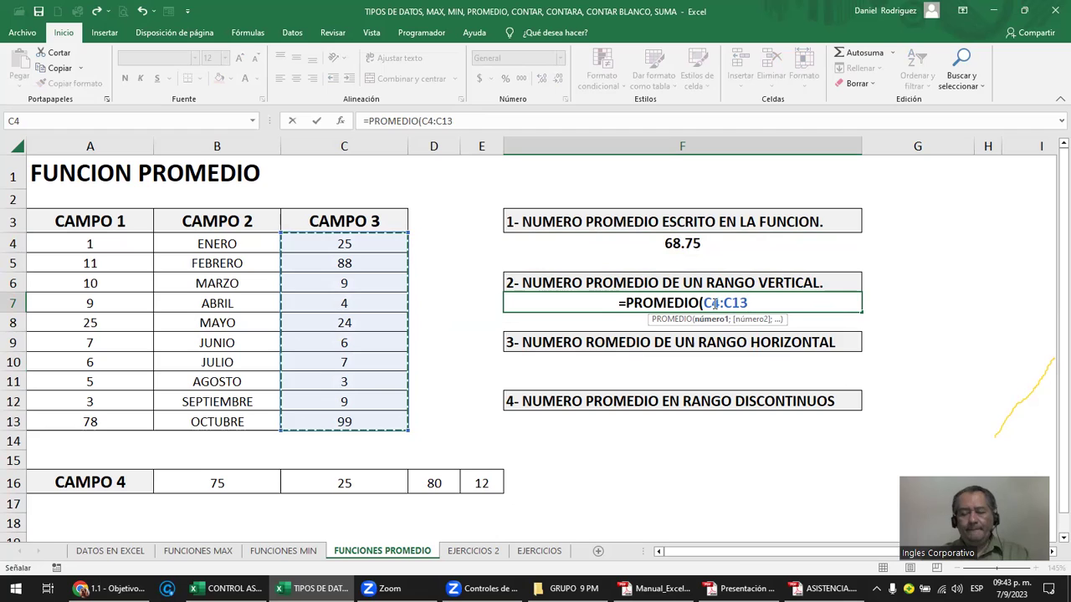
type(")")
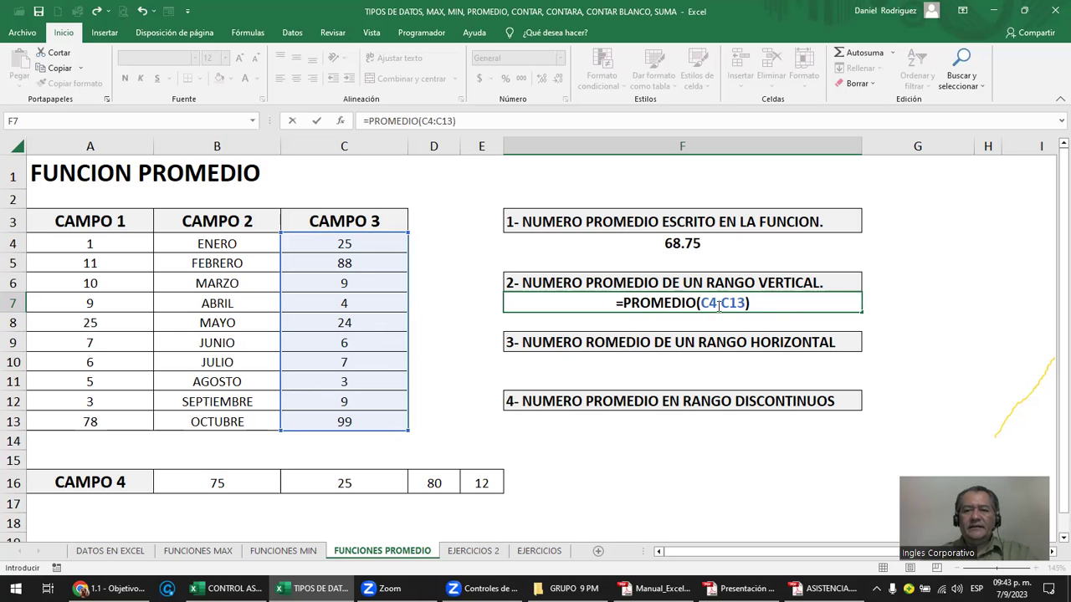
left_click_drag(701, 302, 744, 303)
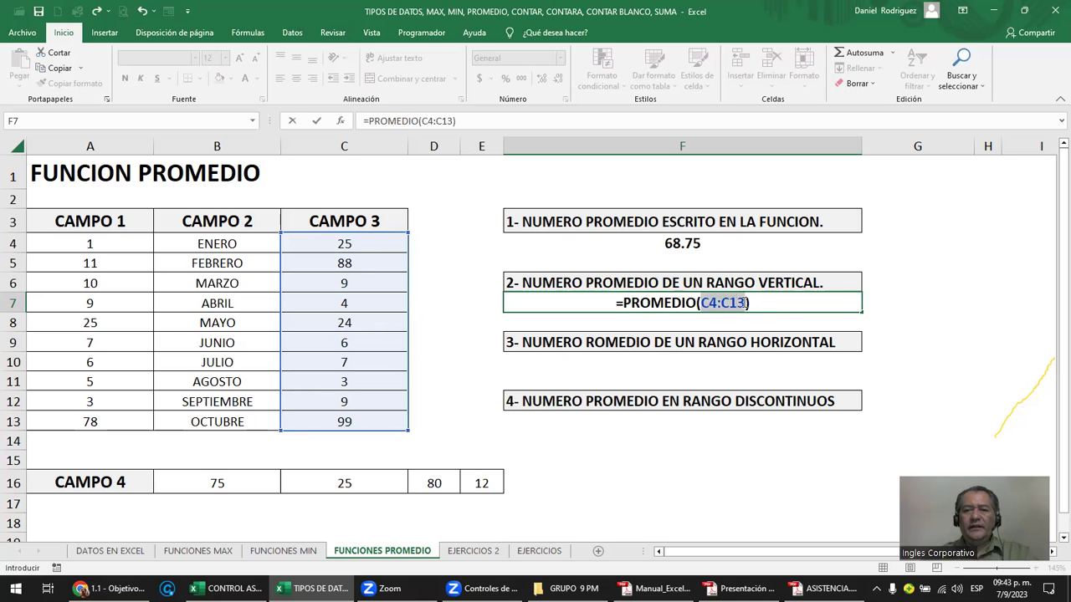
key("Return")
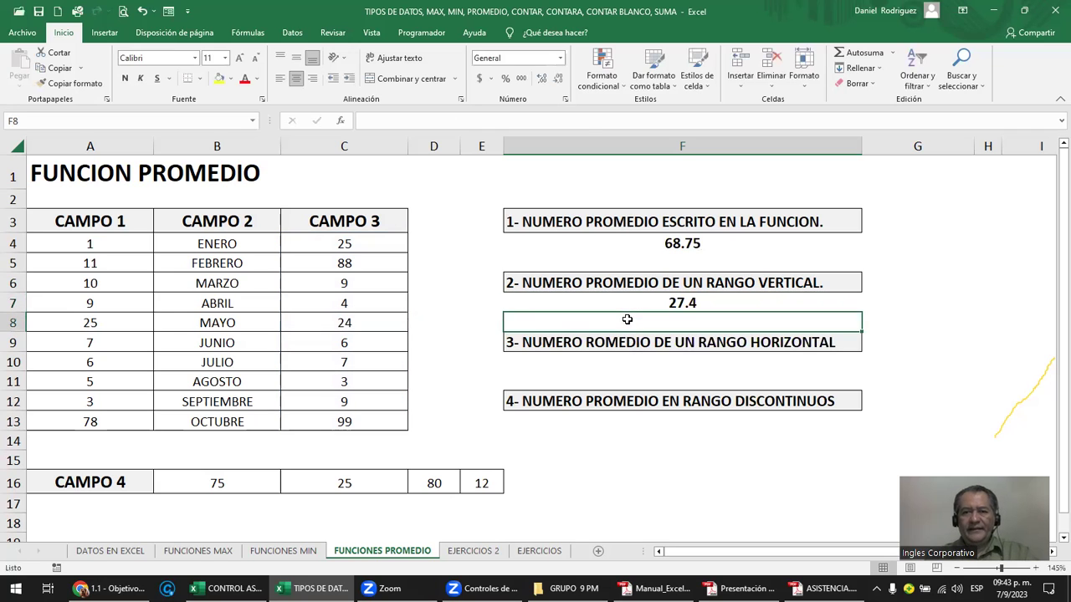
key("Up")
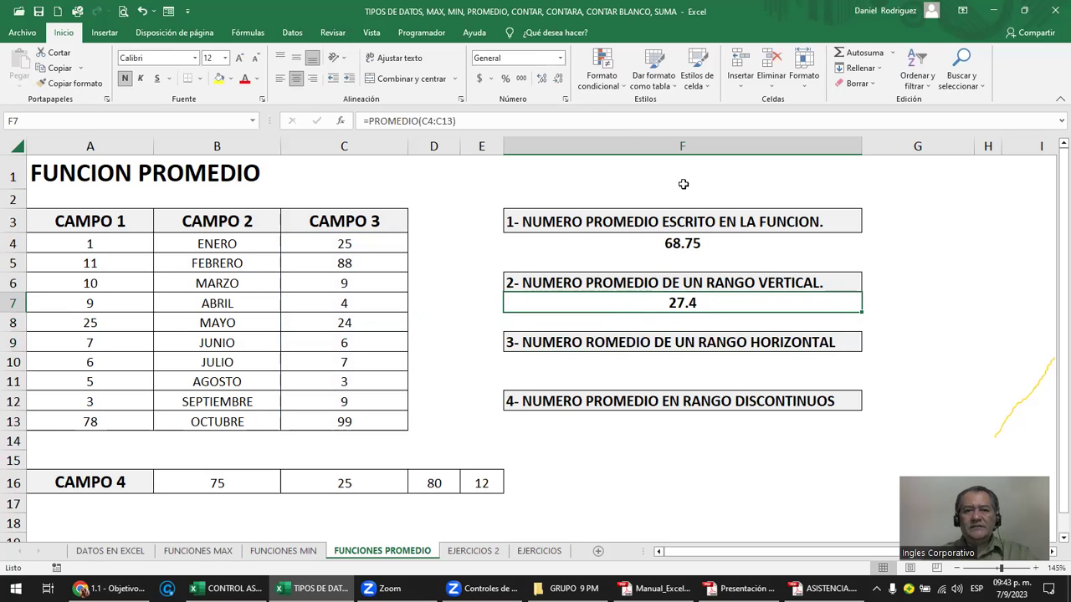
Show the F7 average with two decimals as 27.40.
left_click(558, 80)
left_click(542, 81)
left_click(542, 81)
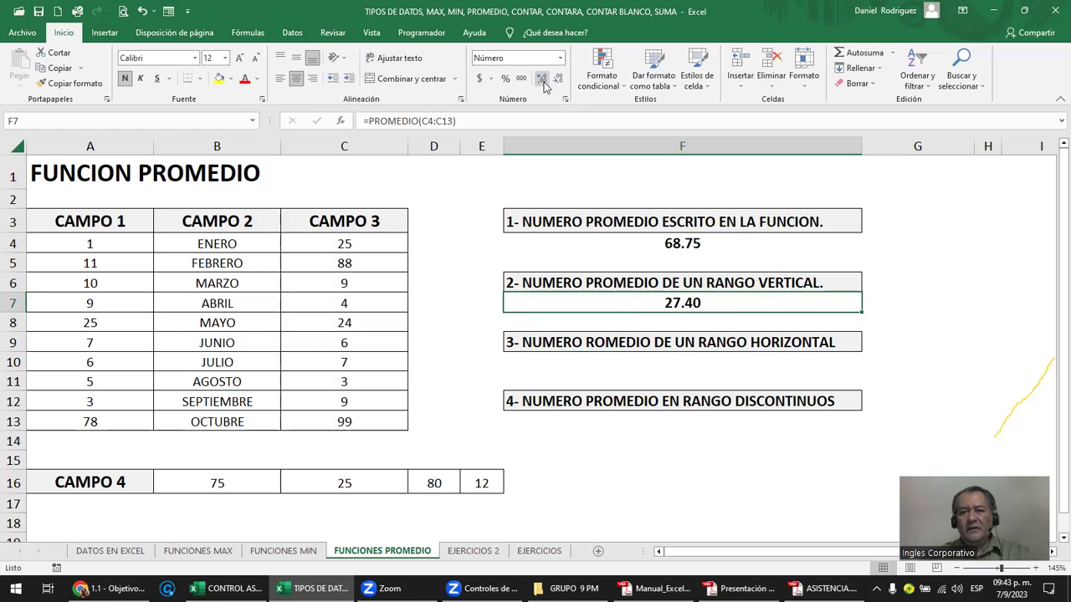
left_click(715, 363)
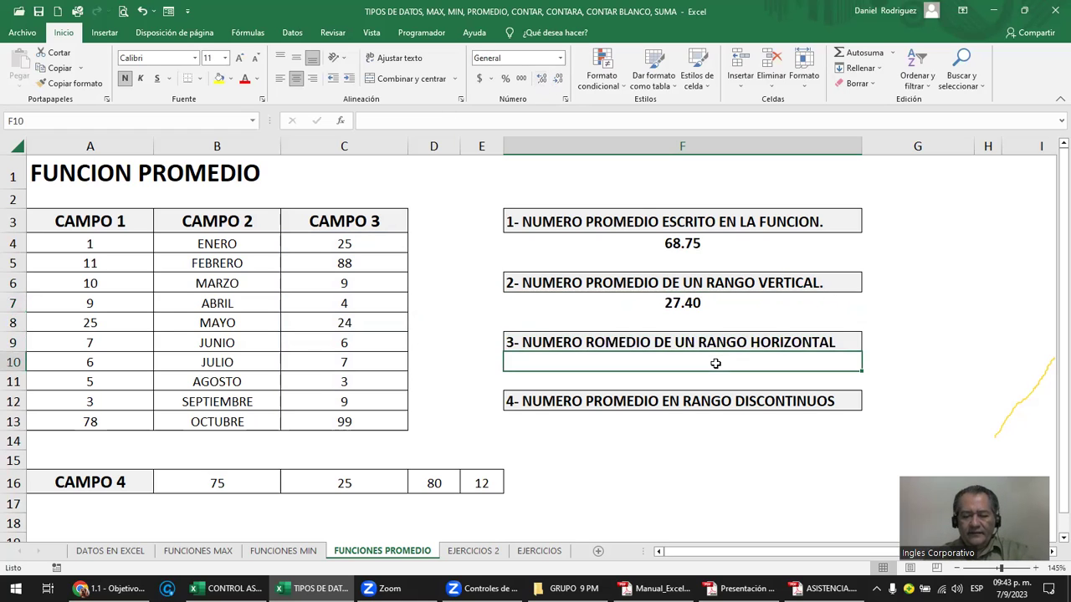
Enter =PROMEDIO(B16:E16) in F10, returning 48.
type("=pro")
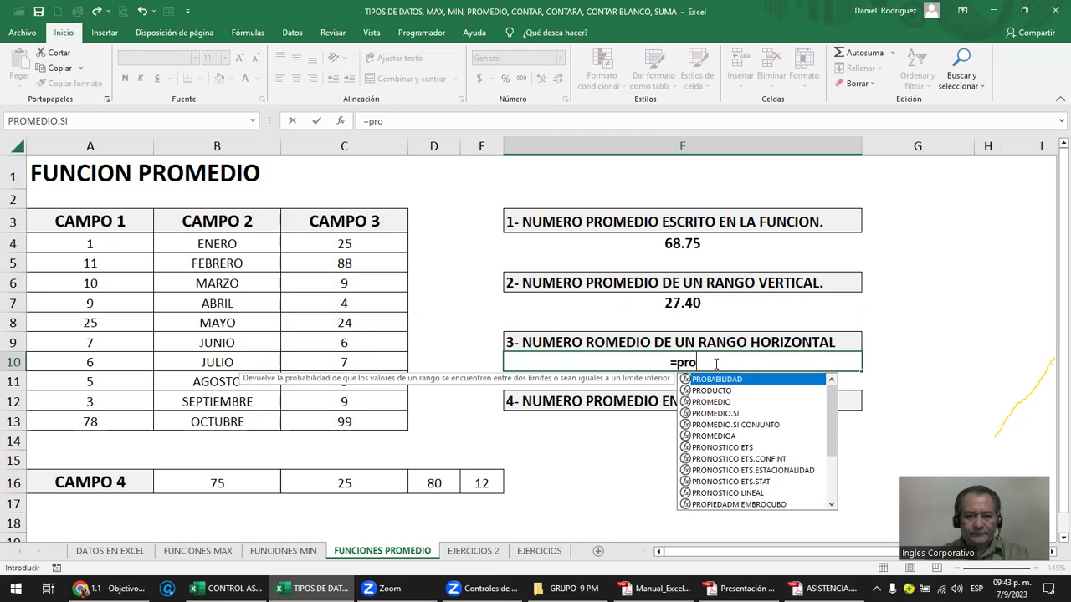
type("med")
key("Tab")
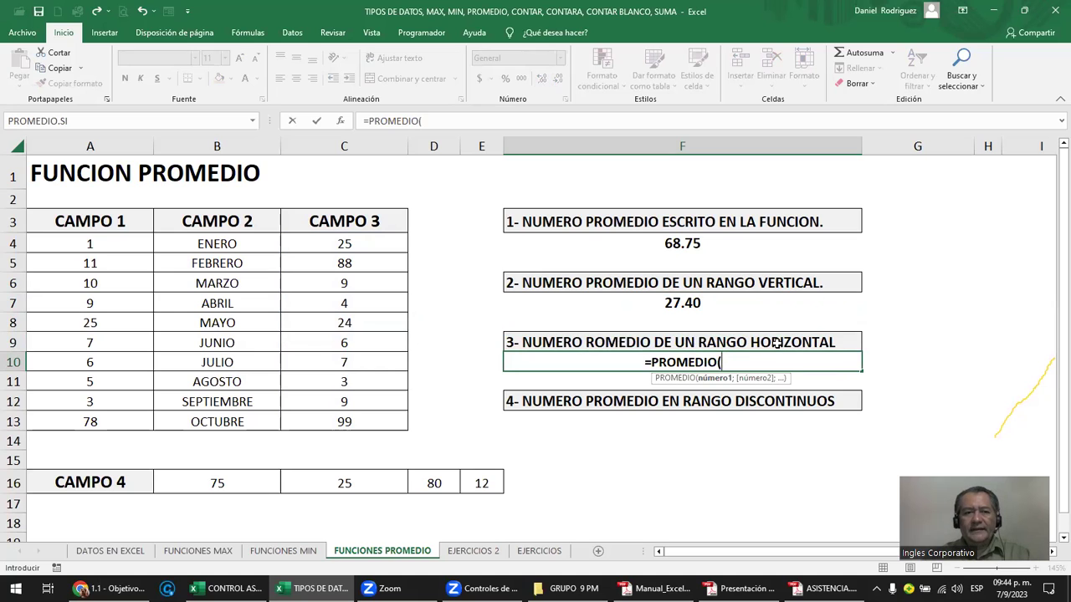
left_click_drag(224, 485, 462, 481)
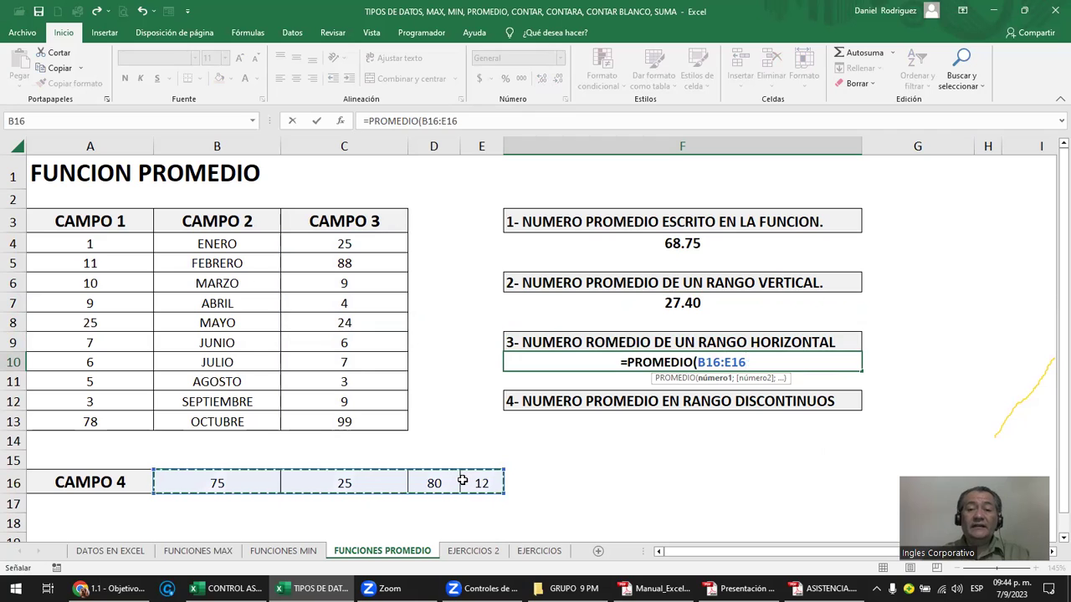
type(")")
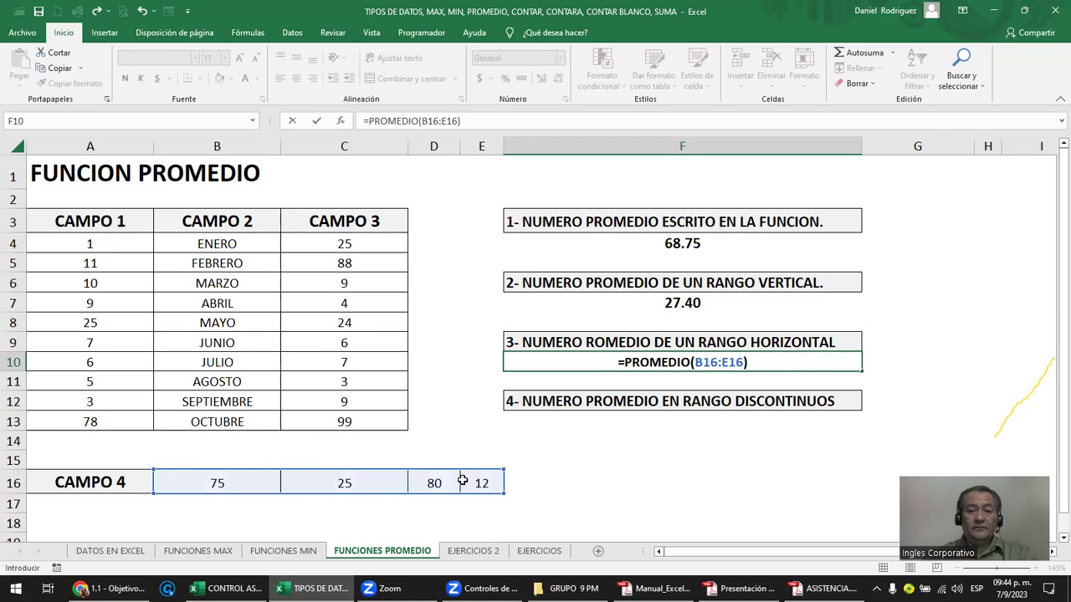
key("Return")
Insert the missing P into the item 3 heading so it reads PROMEDIO.
key("Up")
key("Up")
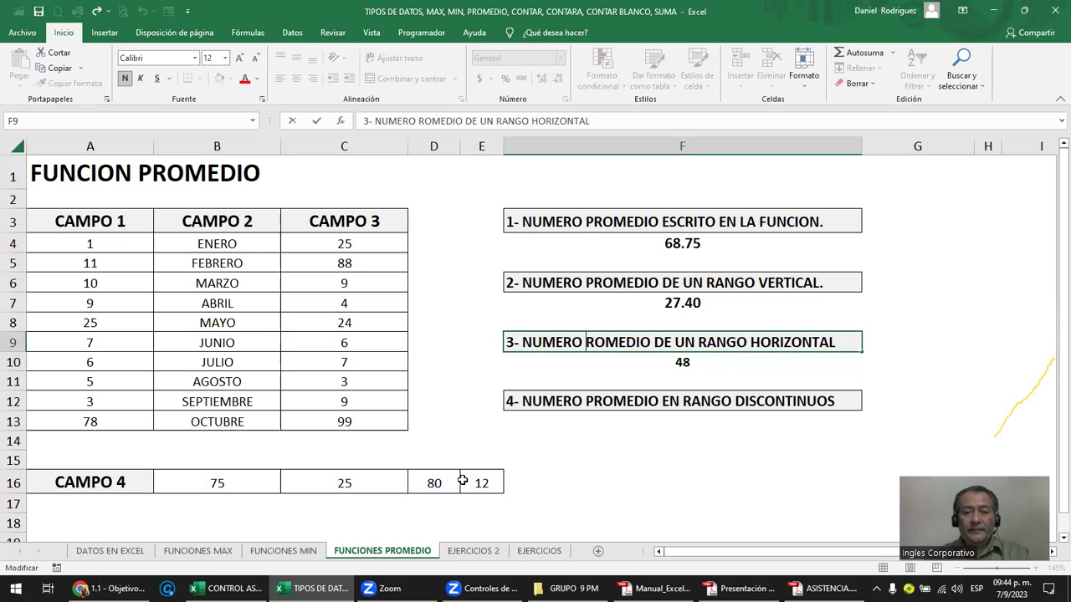
type("P")
key("Return")
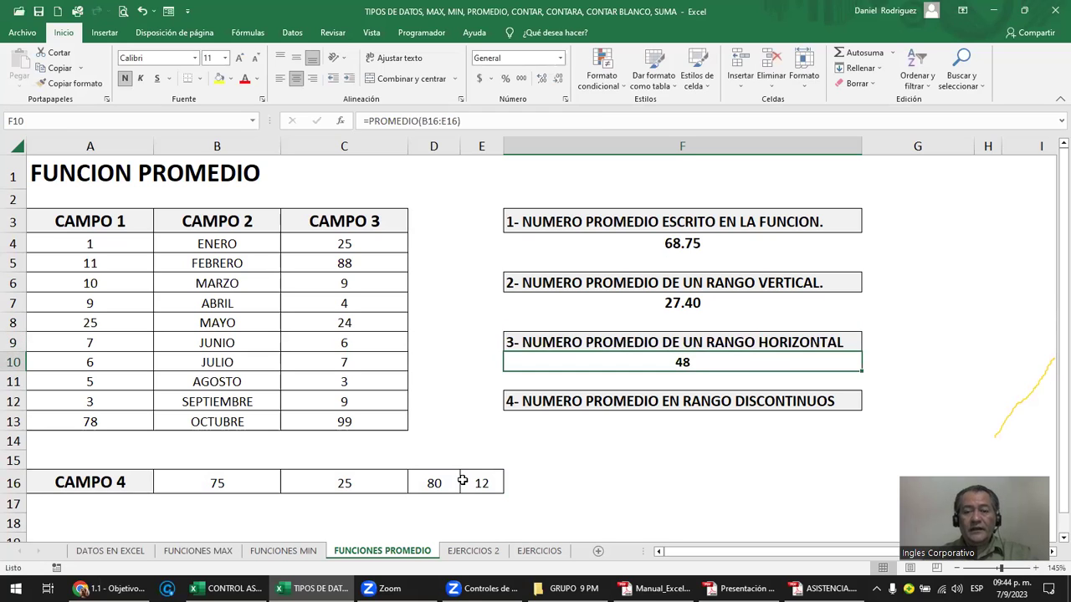
key("F2")
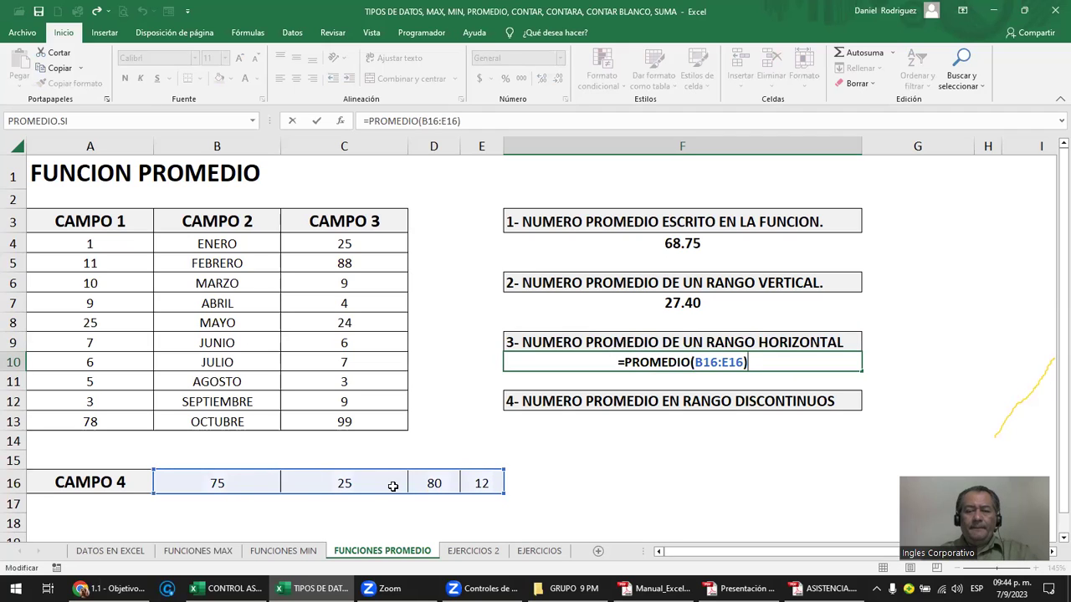
left_click(631, 423)
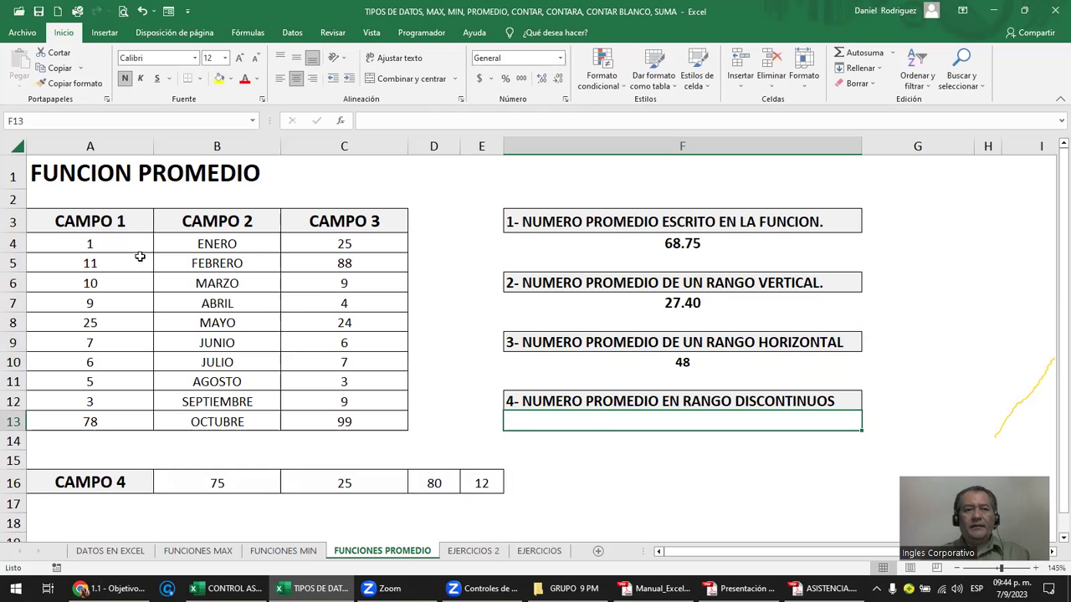
mouse_move(125, 242)
left_mouse_down()
mouse_move(131, 403)
mouse_move(89, 422)
left_mouse_up()
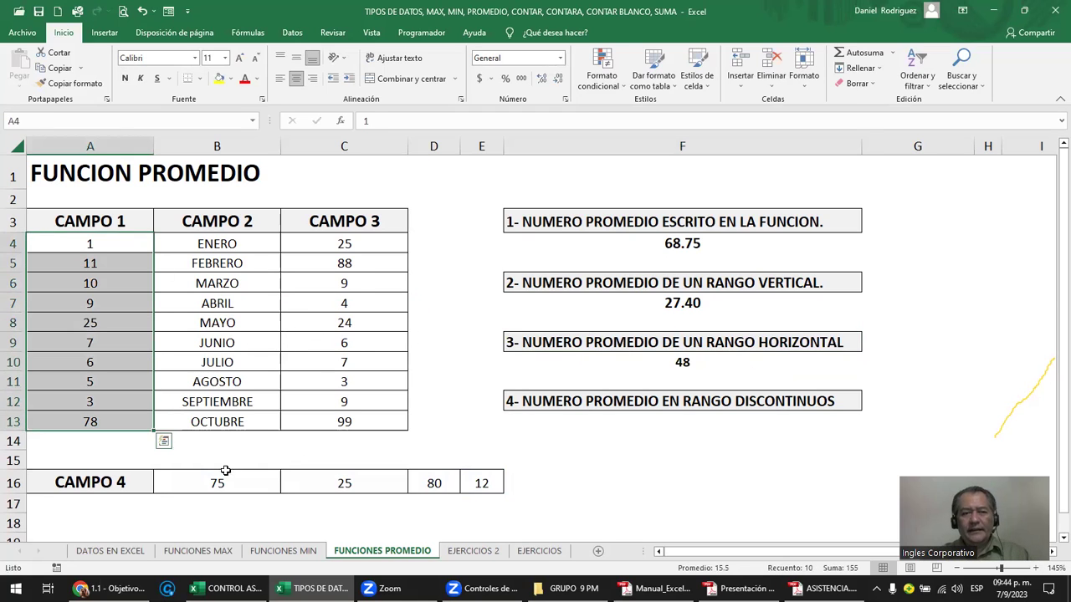
left_click_drag(218, 483, 481, 484)
left_click_drag(343, 243, 368, 418)
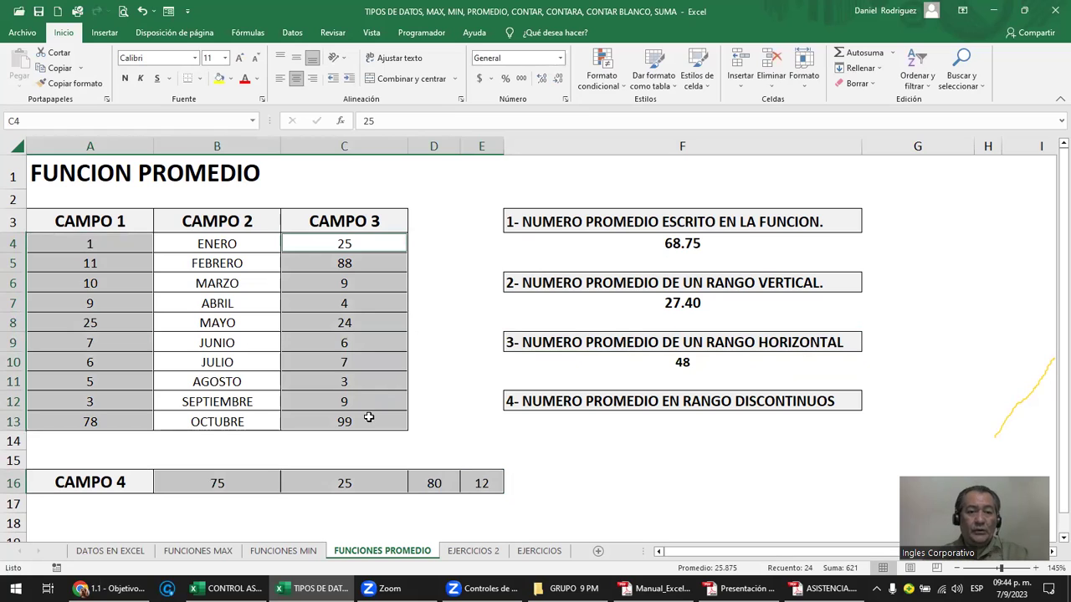
left_click(356, 395)
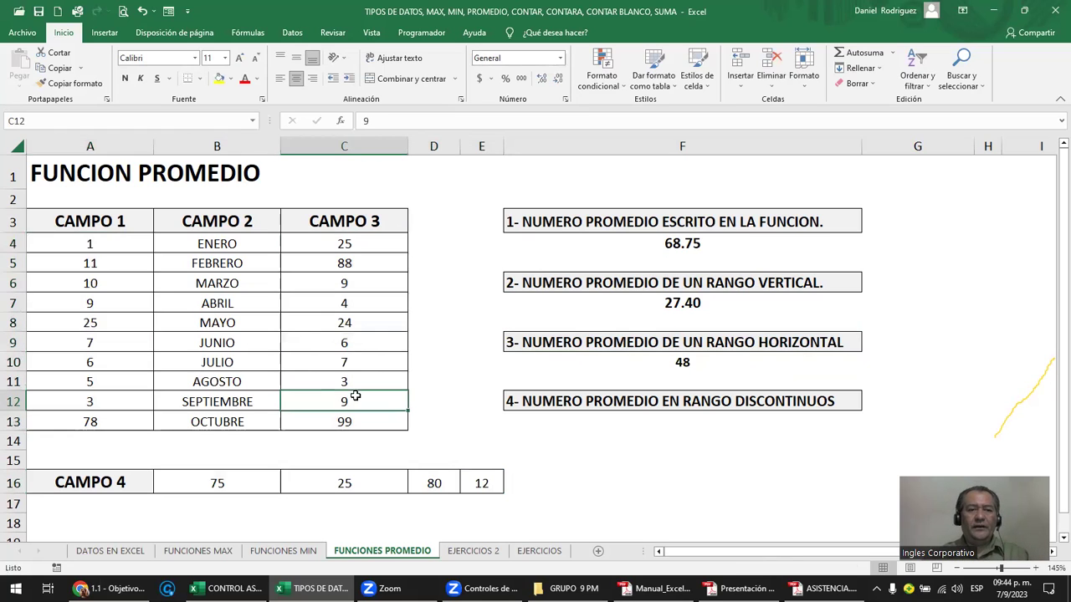
left_click_drag(90, 248, 102, 342)
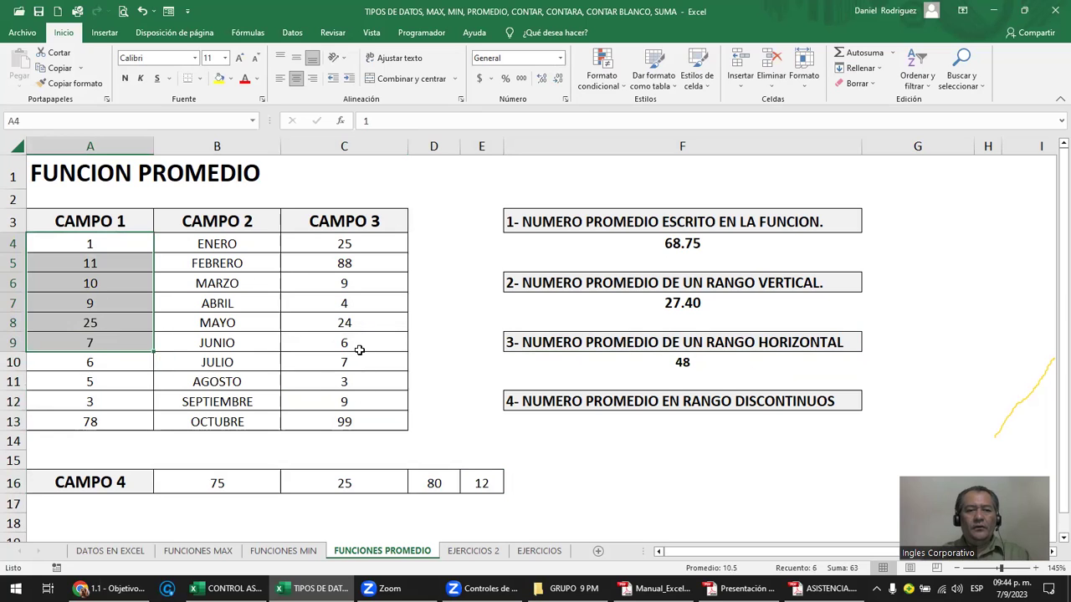
left_click_drag(353, 360, 352, 419, "ctrl")
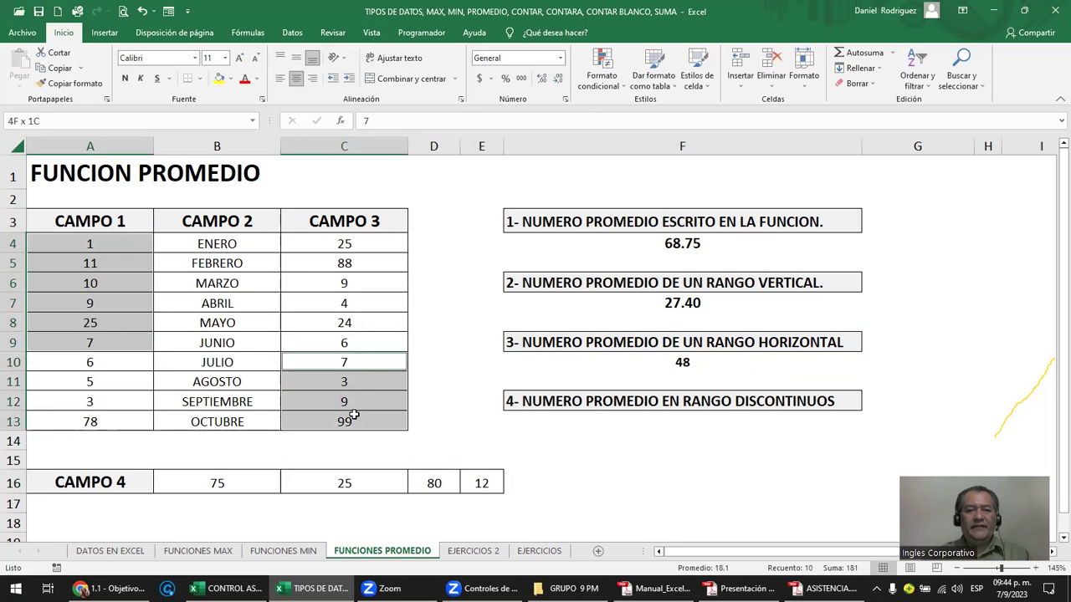
left_click_drag(219, 483, 473, 485, "ctrl")
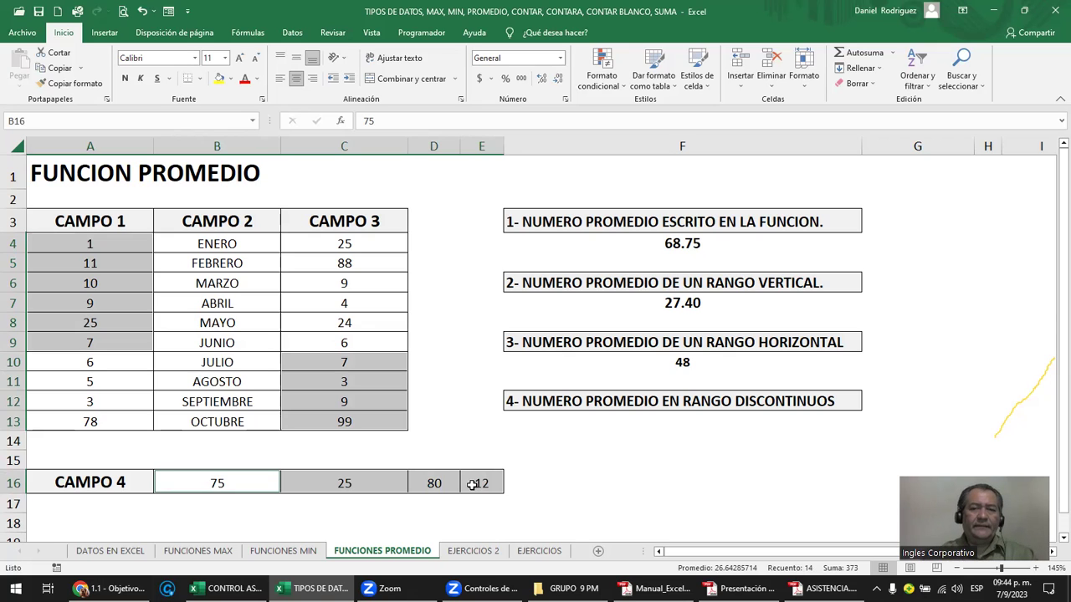
left_click(596, 426)
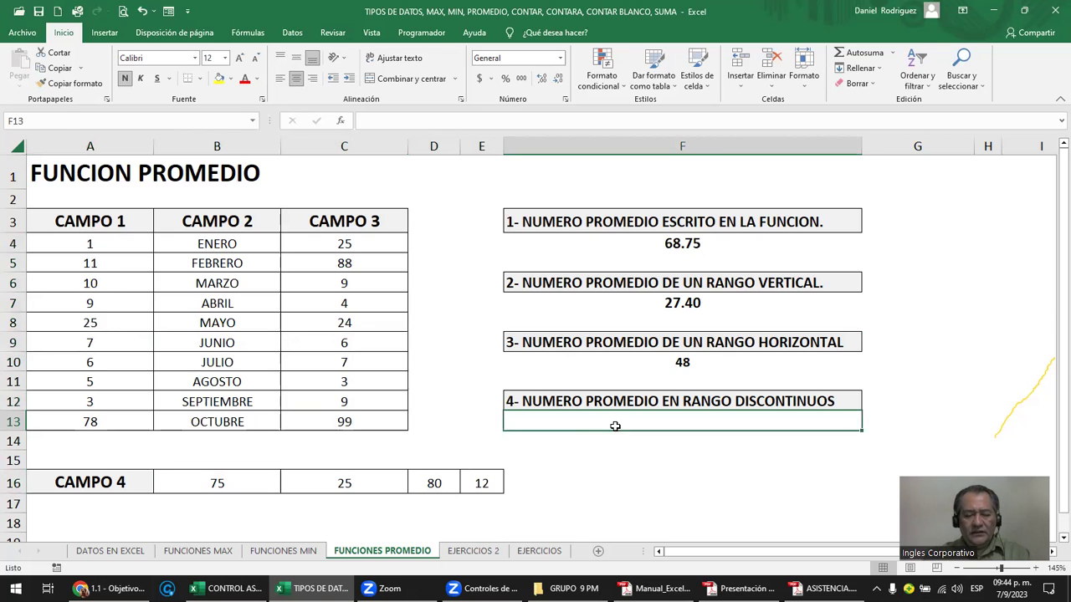
Enter =PROMEDIO(A4:A13;B16:E16;C4:C13) in F13.
type("=ro")
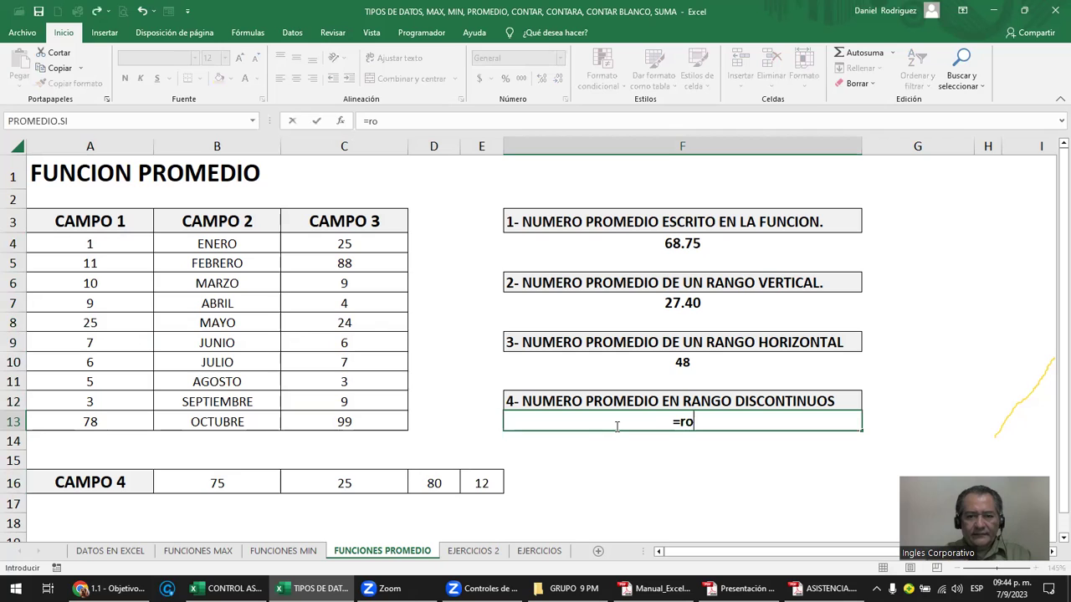
key("BackSpace")
key("BackSpace")
type("pro")
key("Down")
key("Down")
key("Tab")
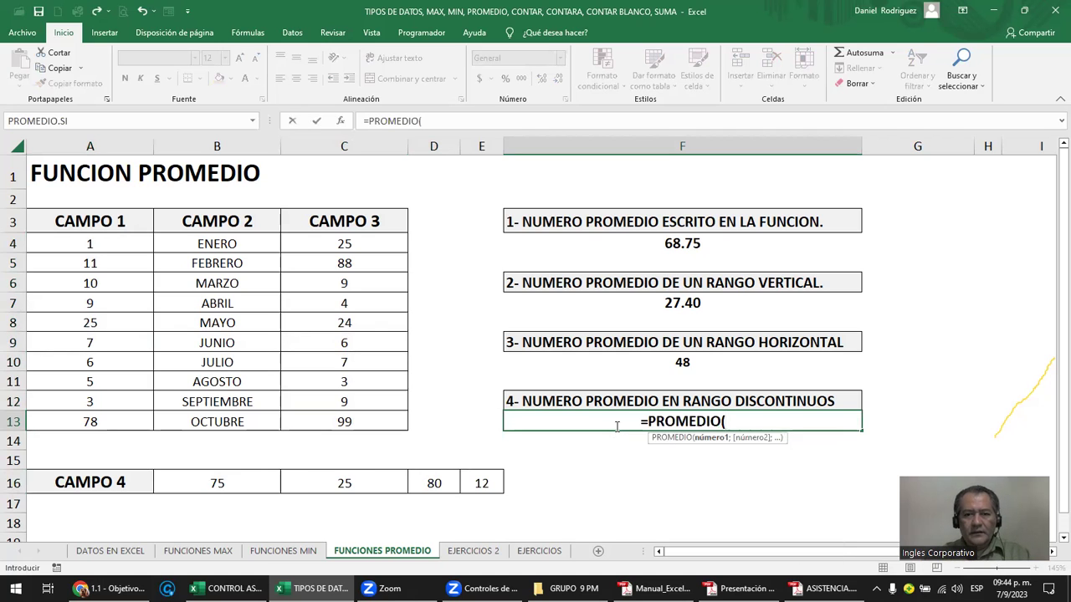
left_click_drag(108, 245, 103, 418)
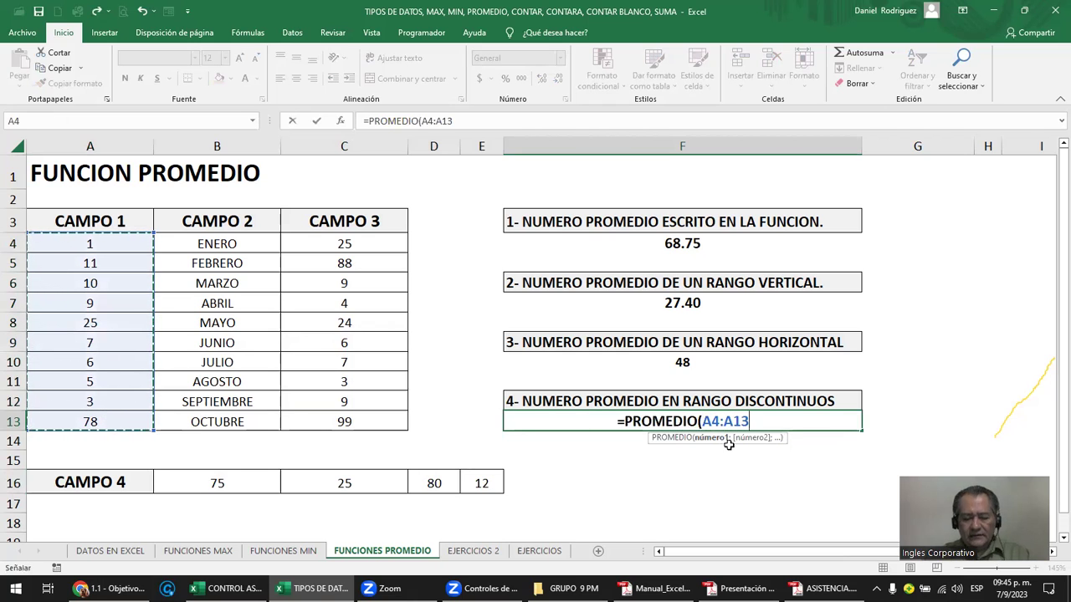
type(";")
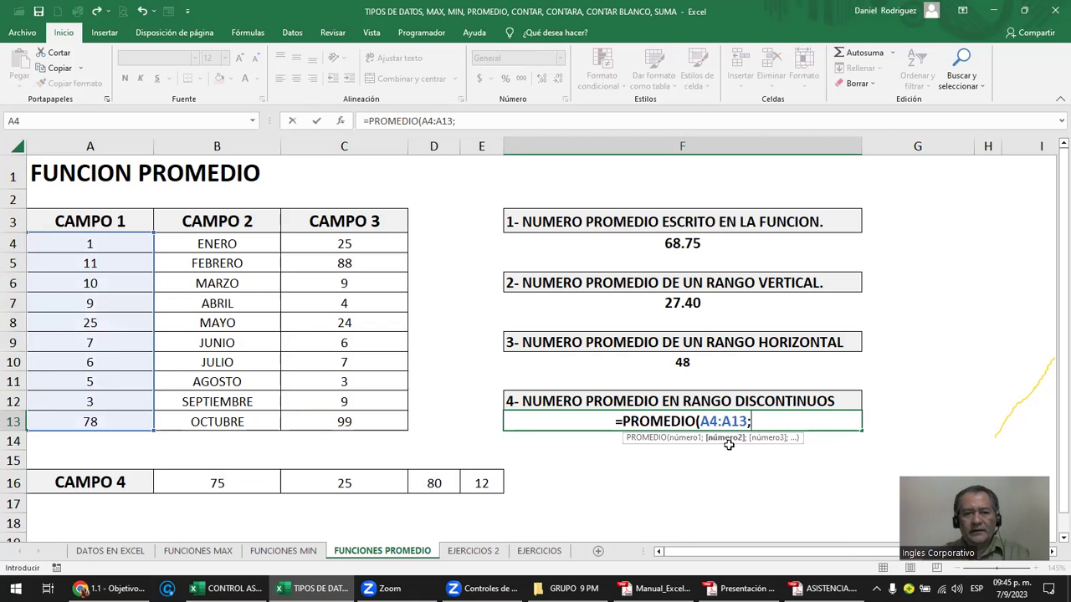
left_click_drag(481, 484, 236, 485)
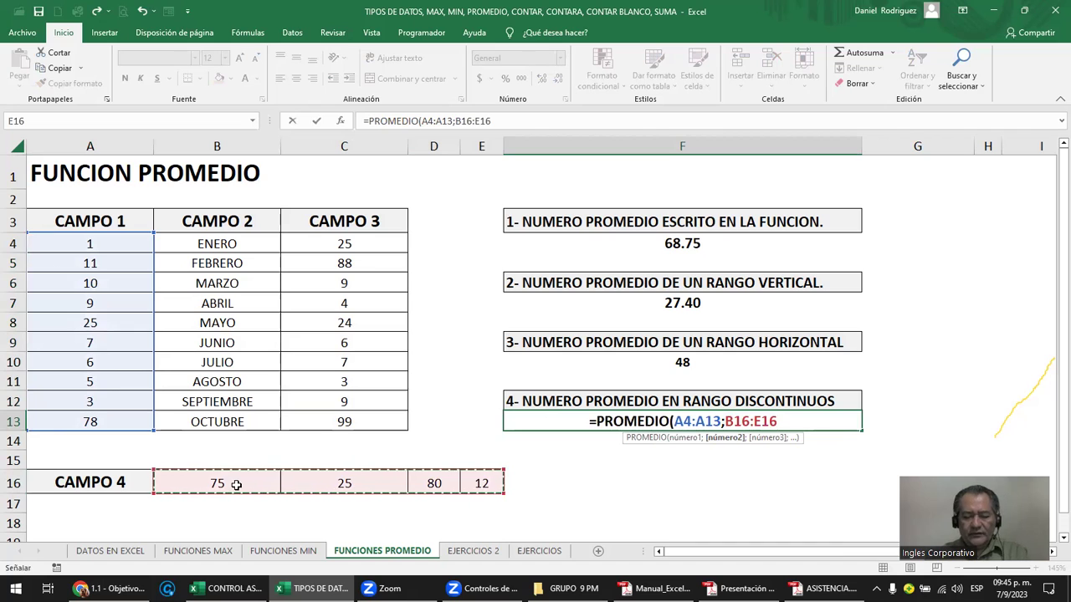
type(";")
left_click_drag(333, 425, 362, 244)
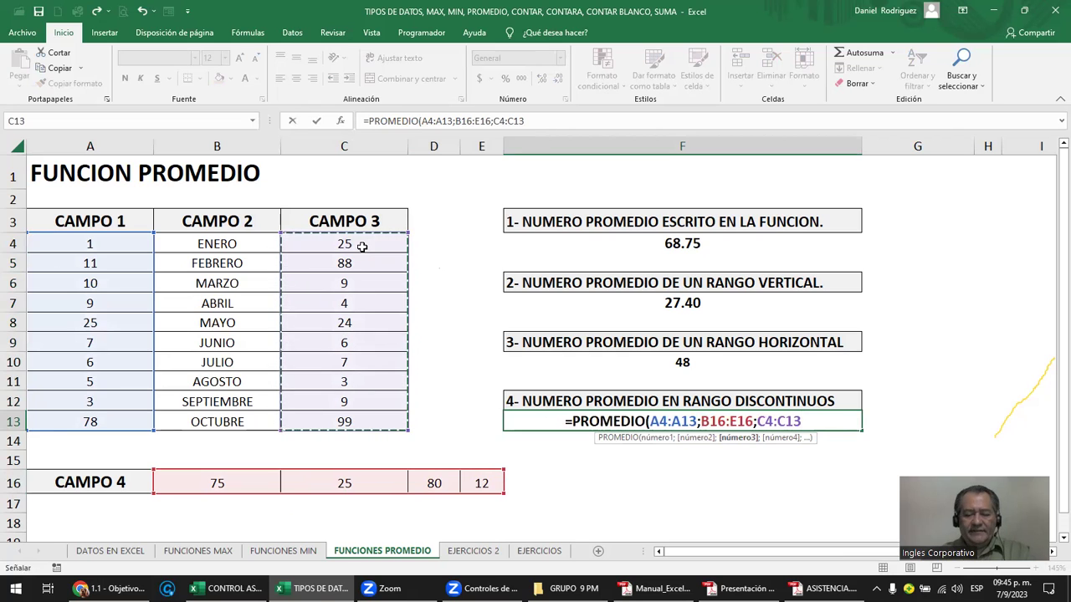
type(")")
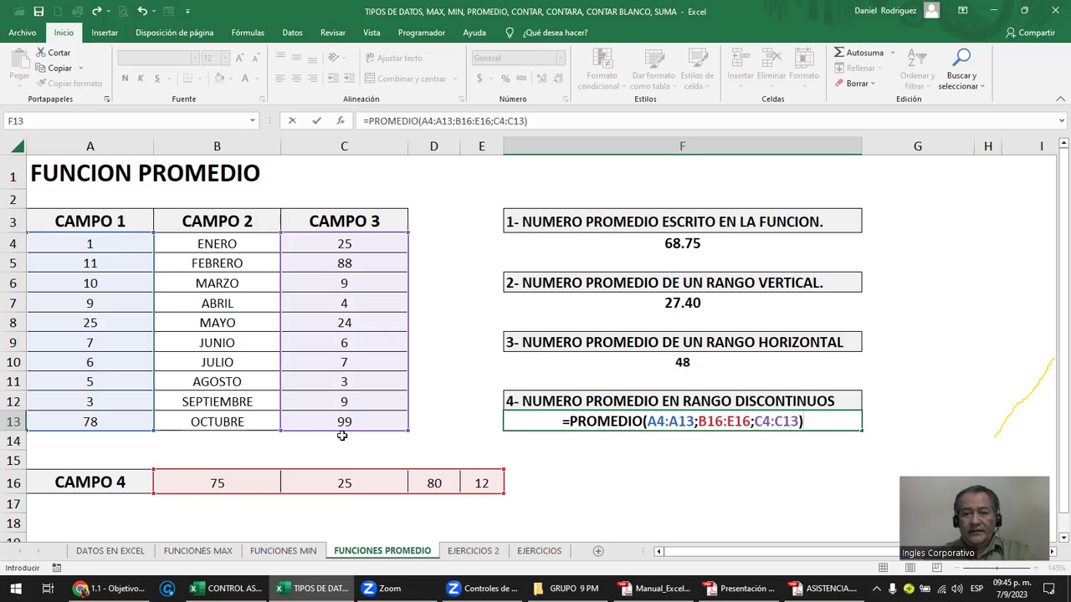
key("Return")
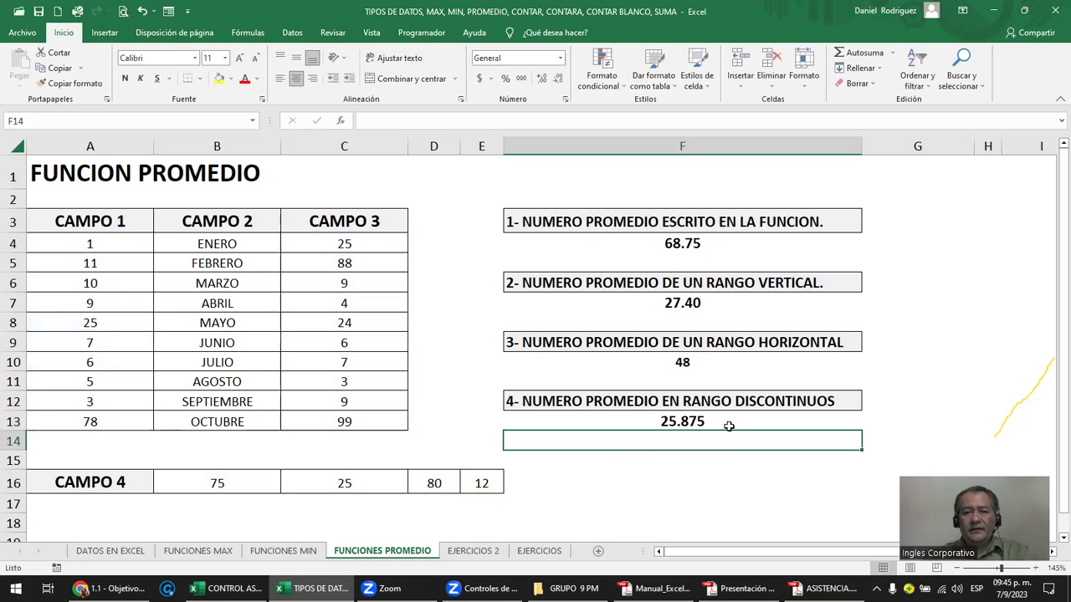
Format the F13 result to show two decimals, 25.88.
left_click(728, 423)
left_click(541, 78)
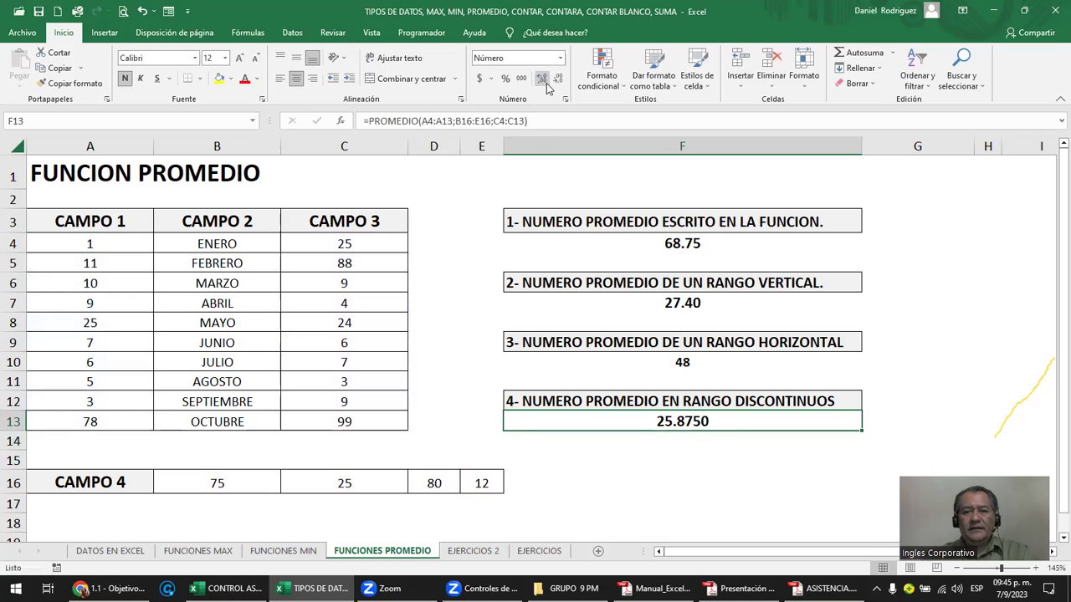
left_click(558, 77)
left_click(558, 78)
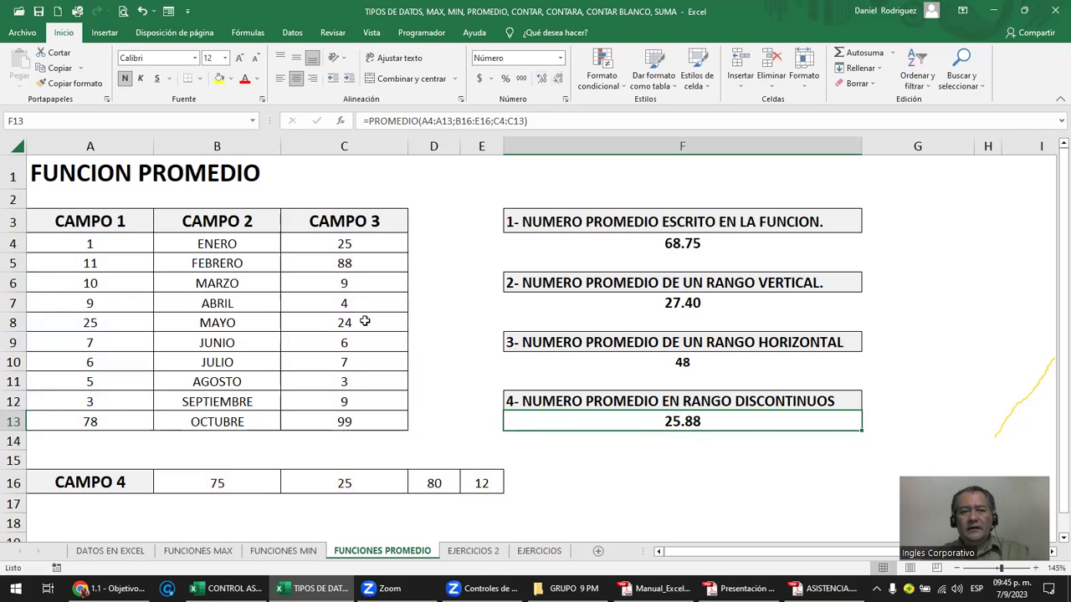
Verify the average by selecting A4:A13, C4:C13 and B16:E16 and reviewing F13's formula.
left_click(92, 285)
left_click_drag(95, 243, 89, 422)
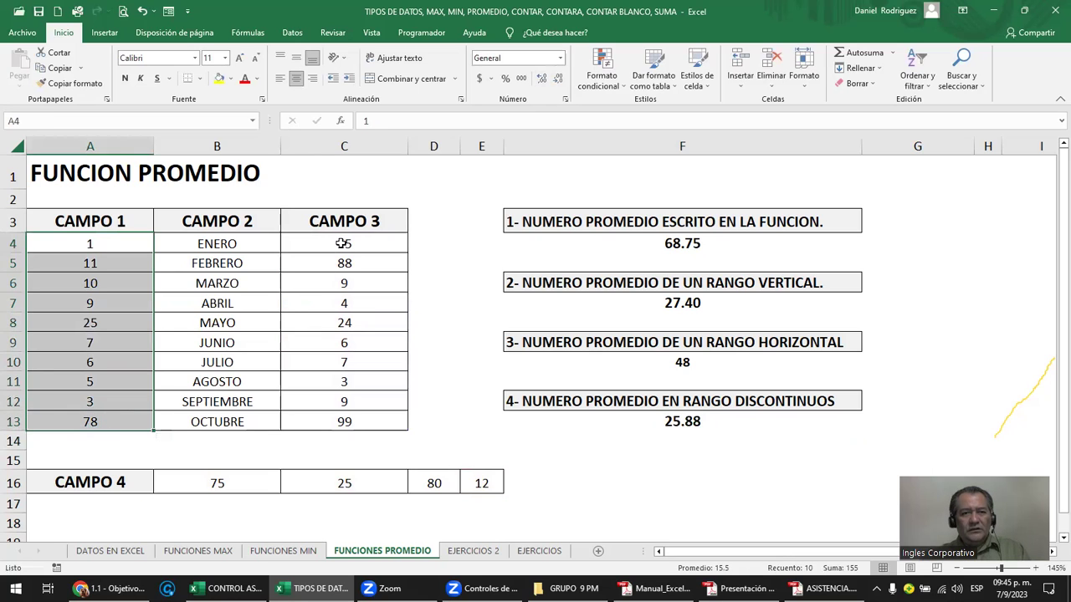
left_click_drag(343, 243, 359, 422, "ctrl")
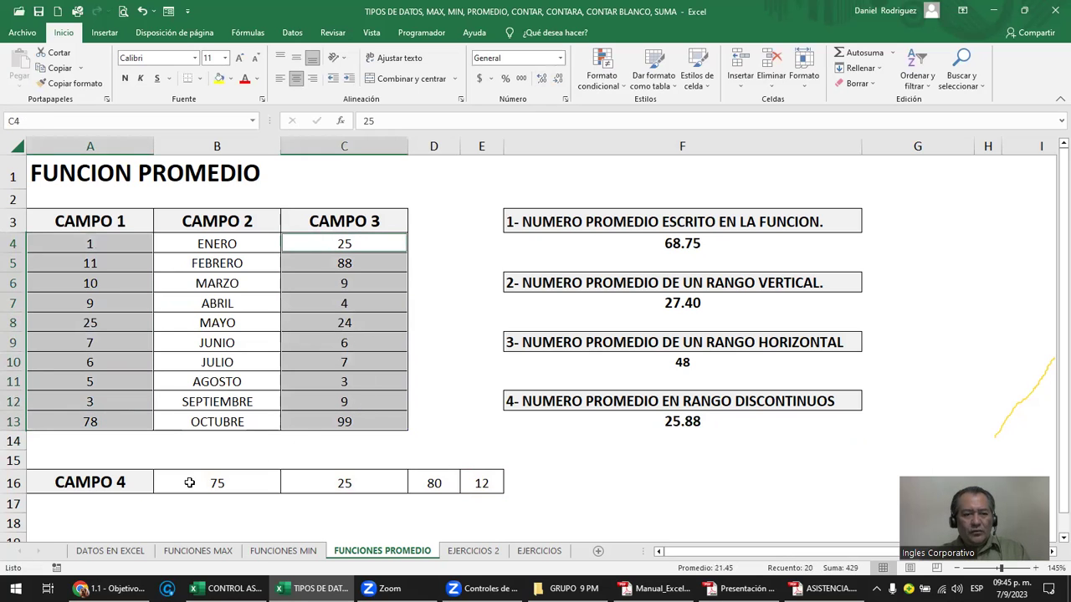
left_click_drag(192, 481, 461, 487, "ctrl")
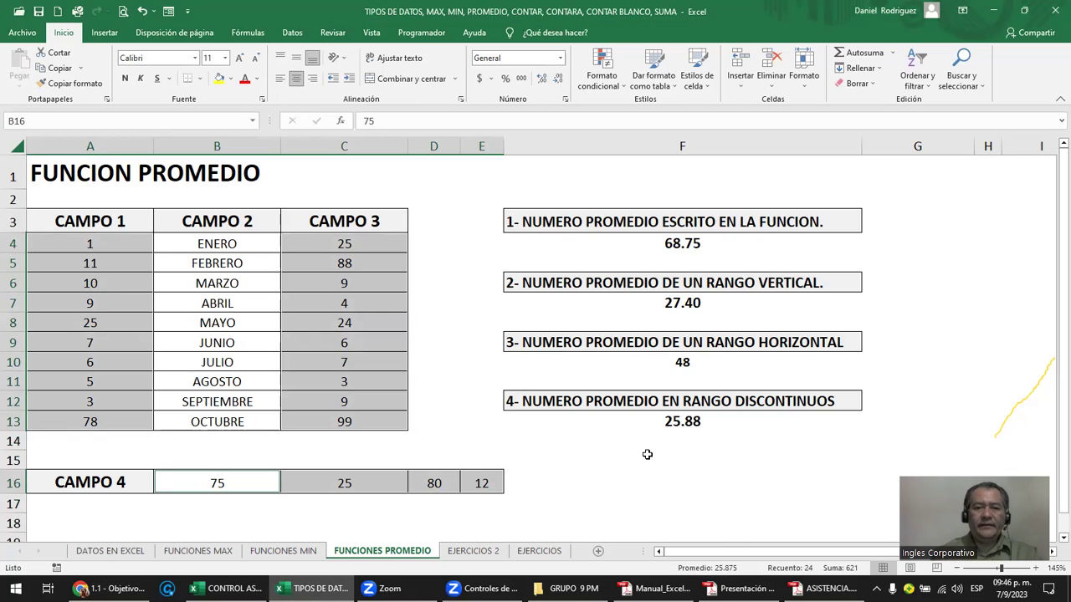
left_click(680, 426)
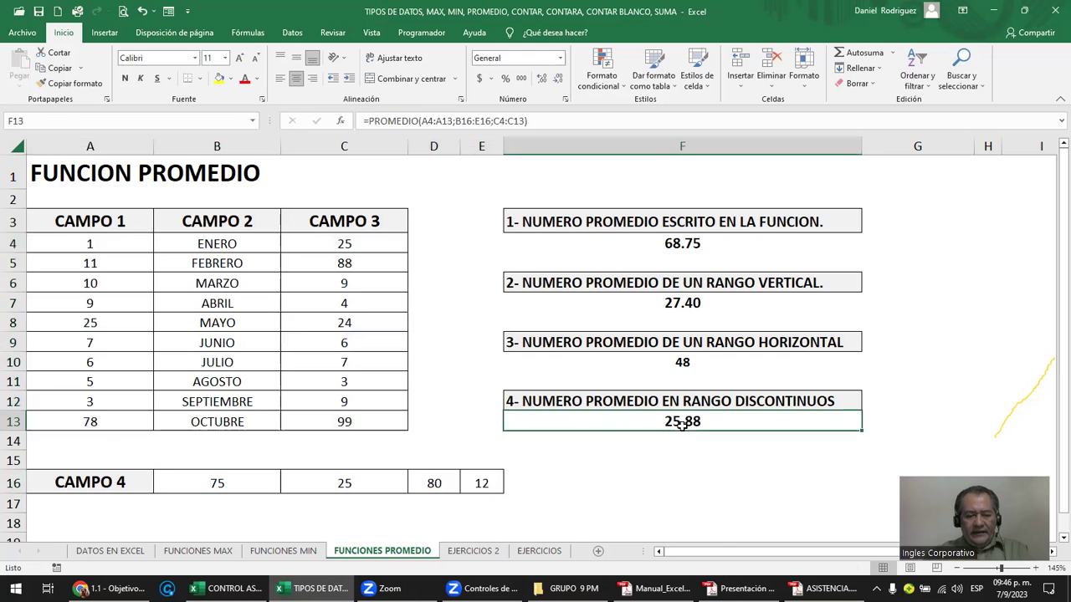
double_click(684, 425)
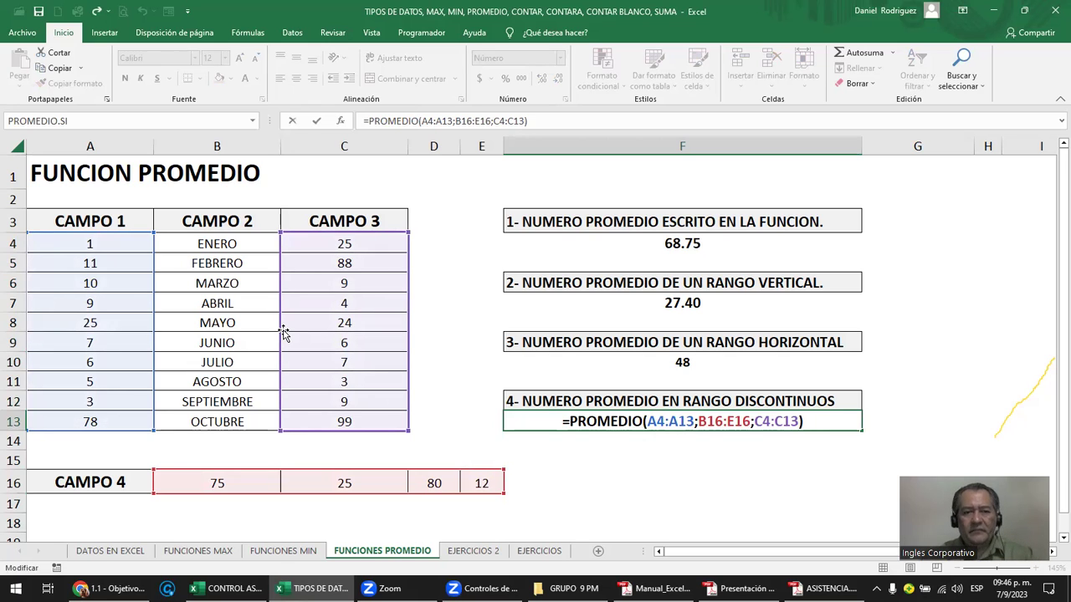
key("Return")
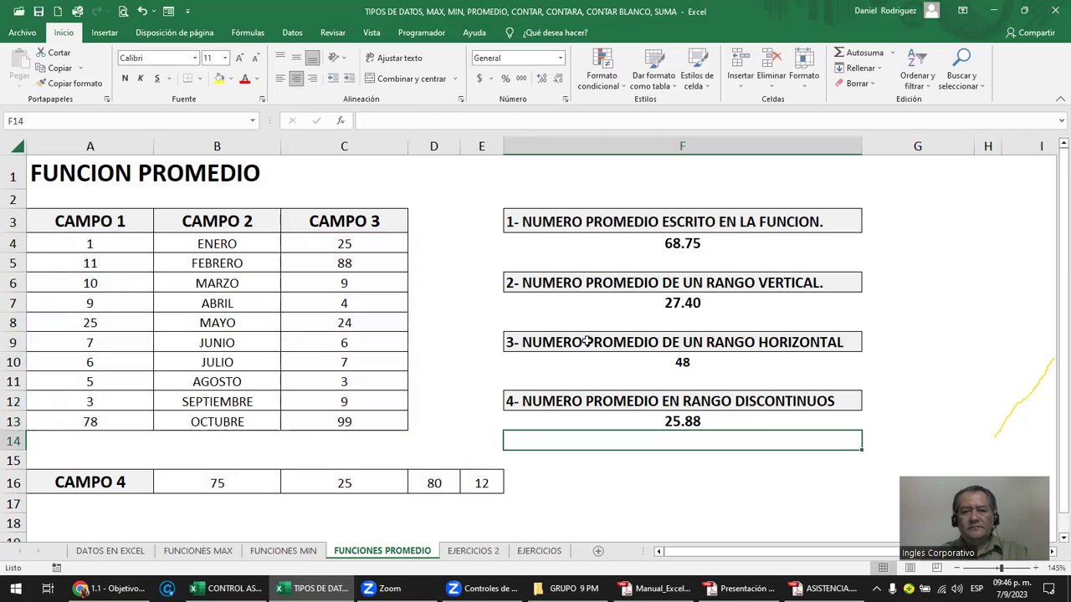
left_click(682, 422)
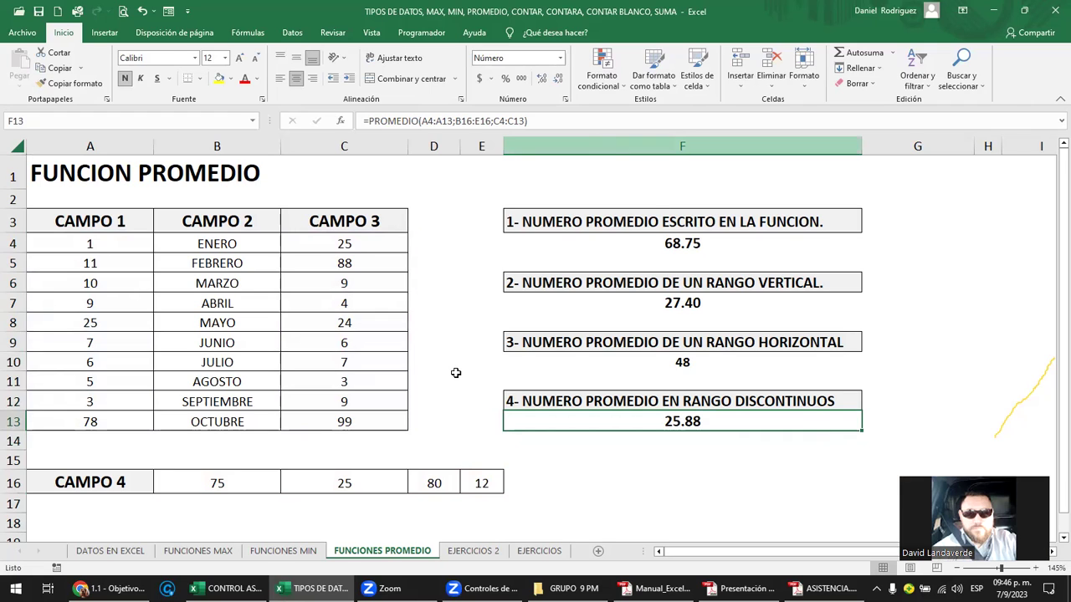
Flip through the FUNCIONES MAX, MIN and PROMEDIO sheets, then open EJERCICIOS 2.
left_click(198, 550)
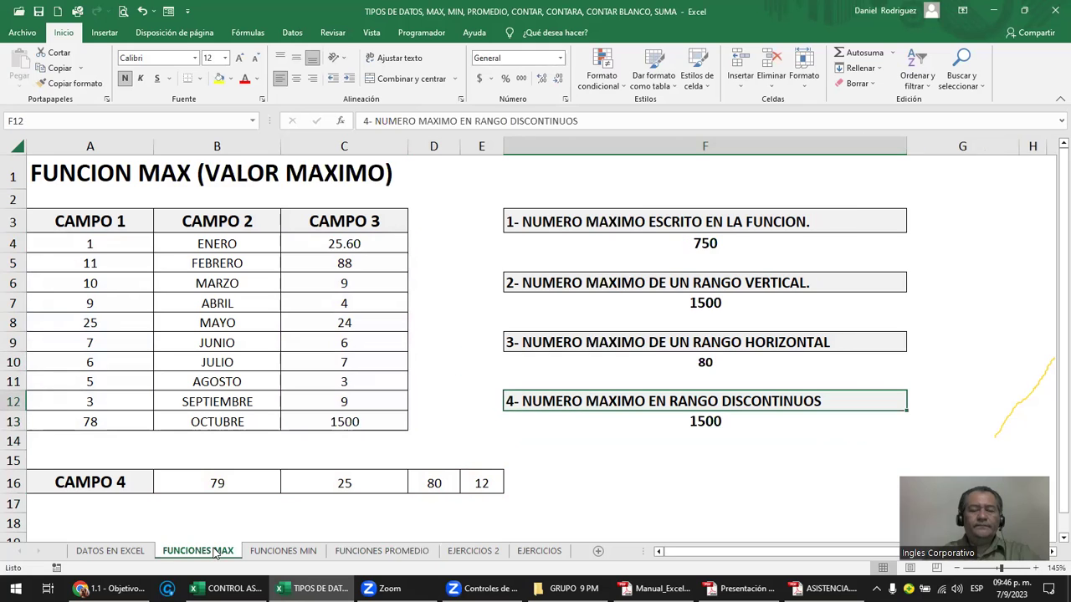
left_click(306, 554)
left_click(389, 553)
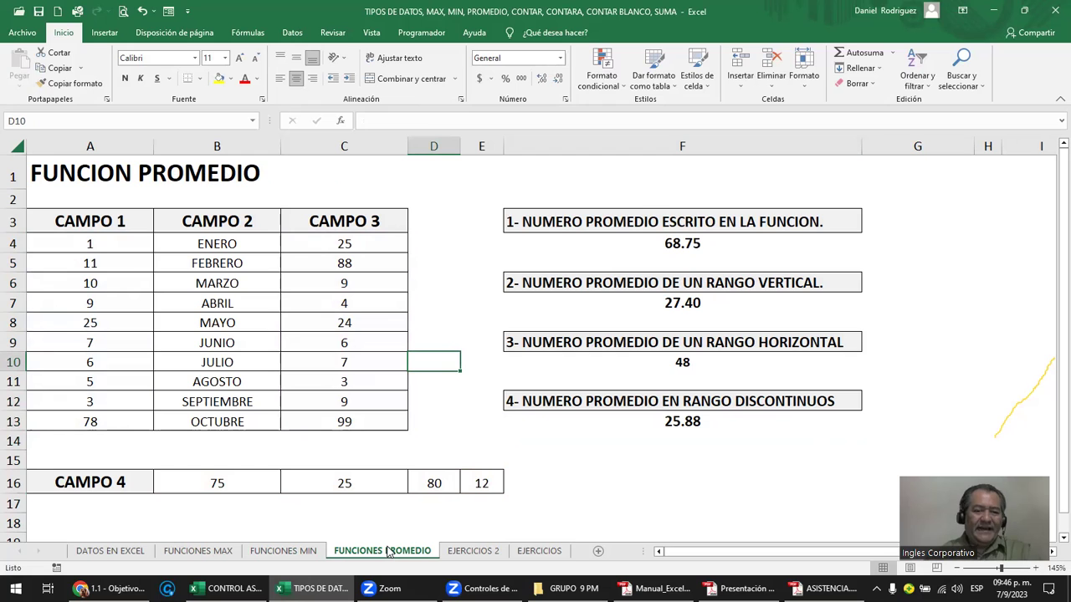
left_click(473, 550)
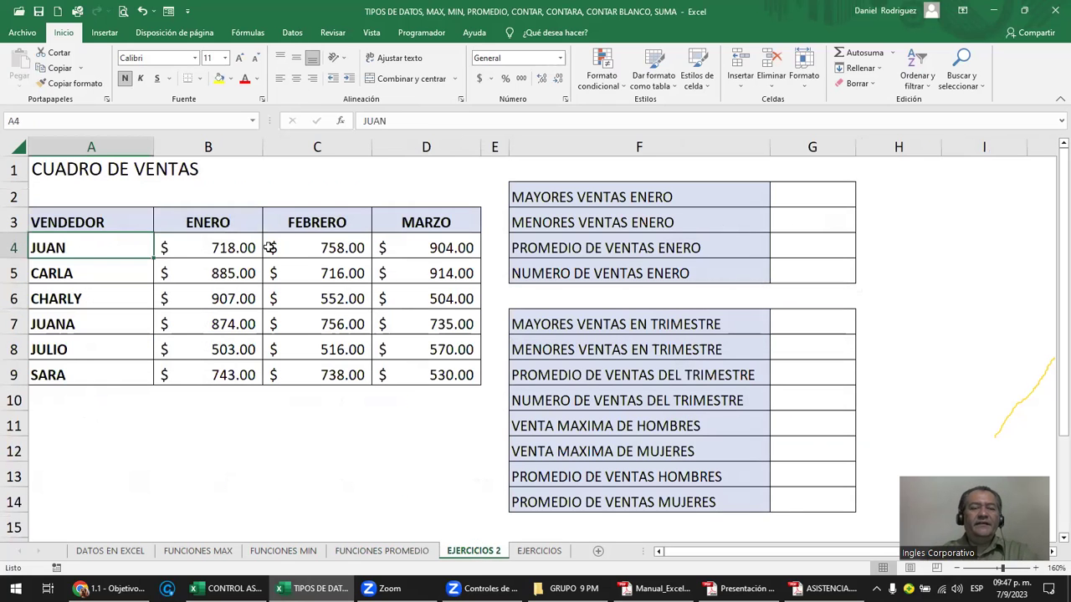
Review the CUADRO DE VENTAS table: ENERO–MARZO headers, seller names, January sales and MAYORES VENTAS ENERO.
left_click(88, 165)
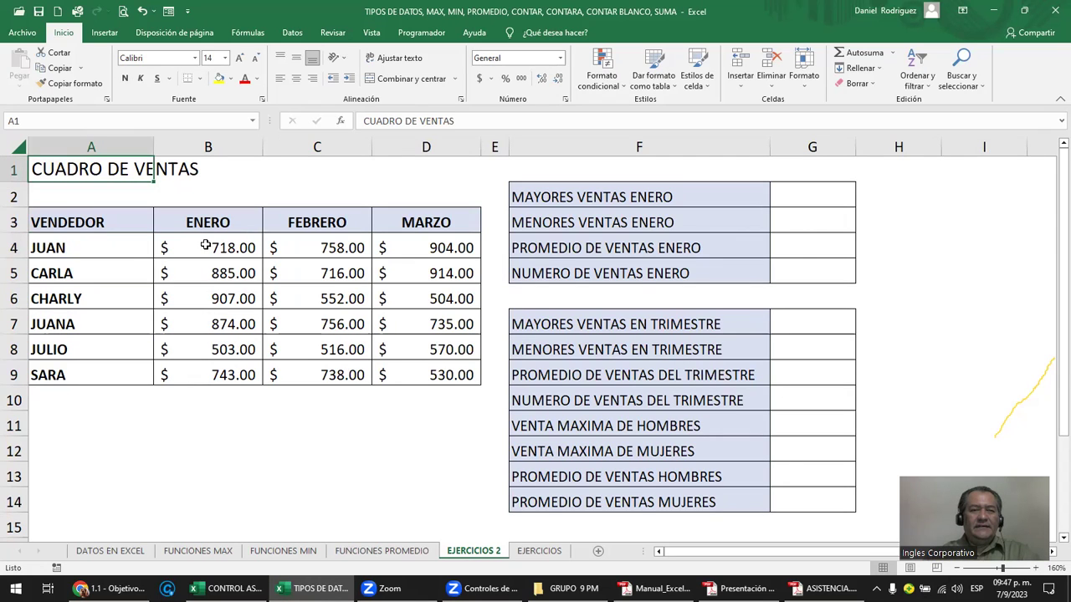
left_click_drag(208, 223, 439, 219)
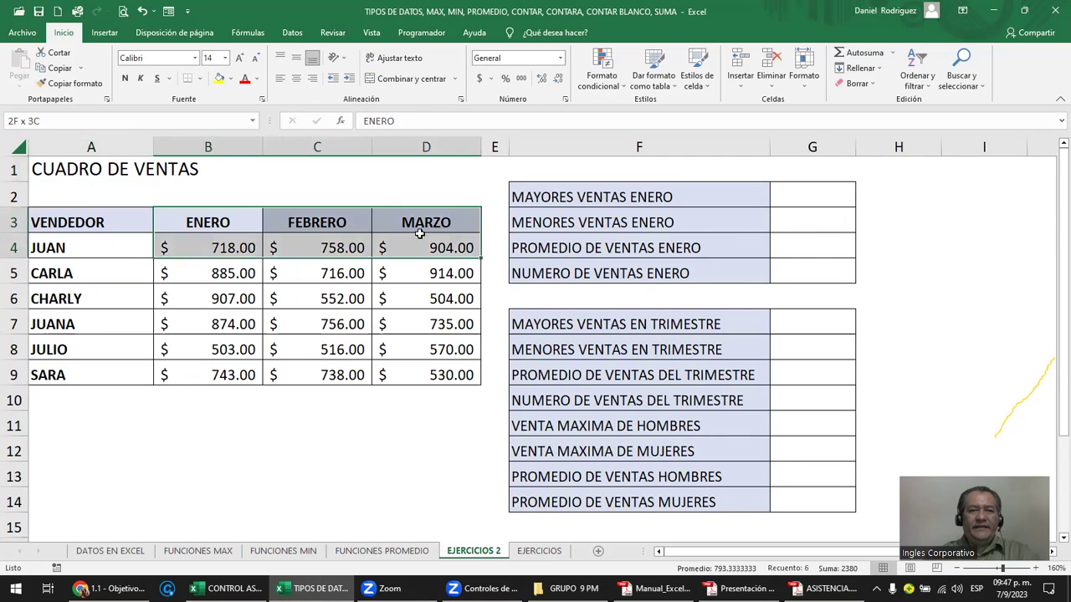
left_click_drag(100, 249, 106, 372)
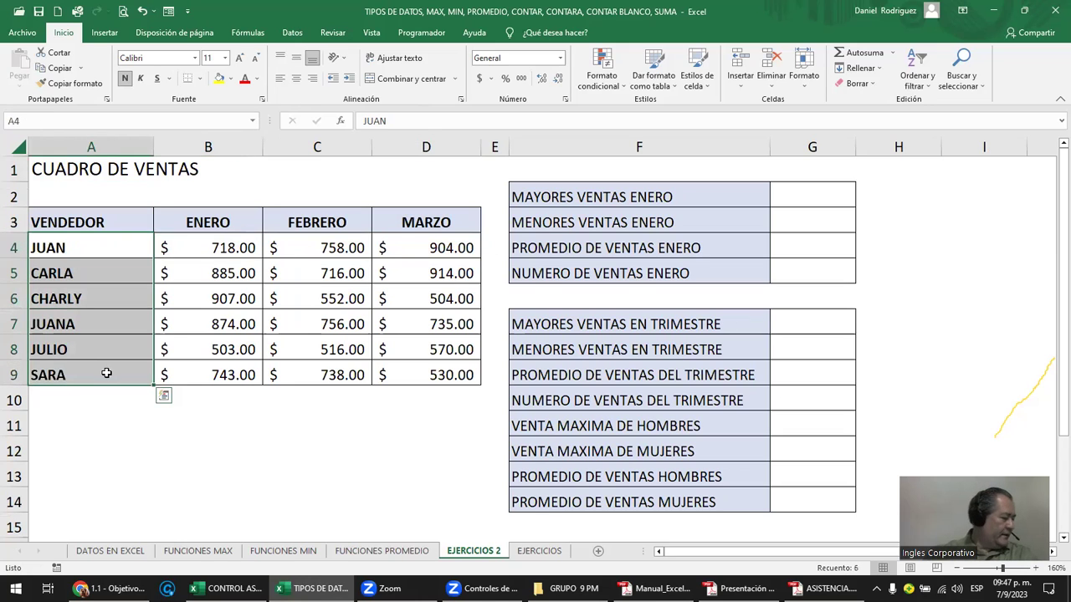
left_click(226, 251)
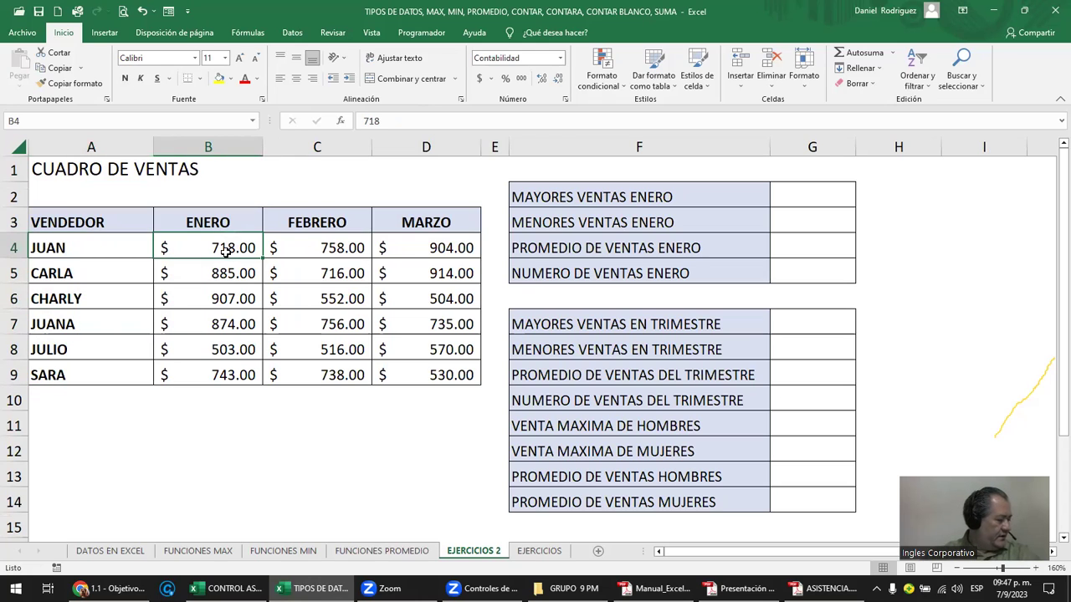
left_click(602, 198)
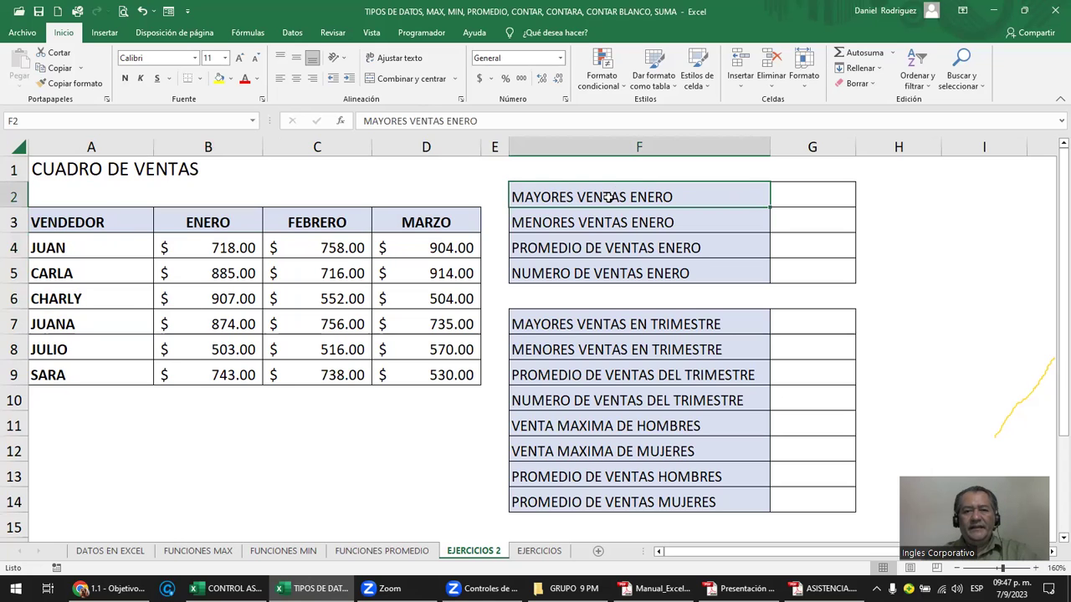
Enter =max(B4:B9) in G2, returning $907.00 as January's highest sale.
left_click(800, 201)
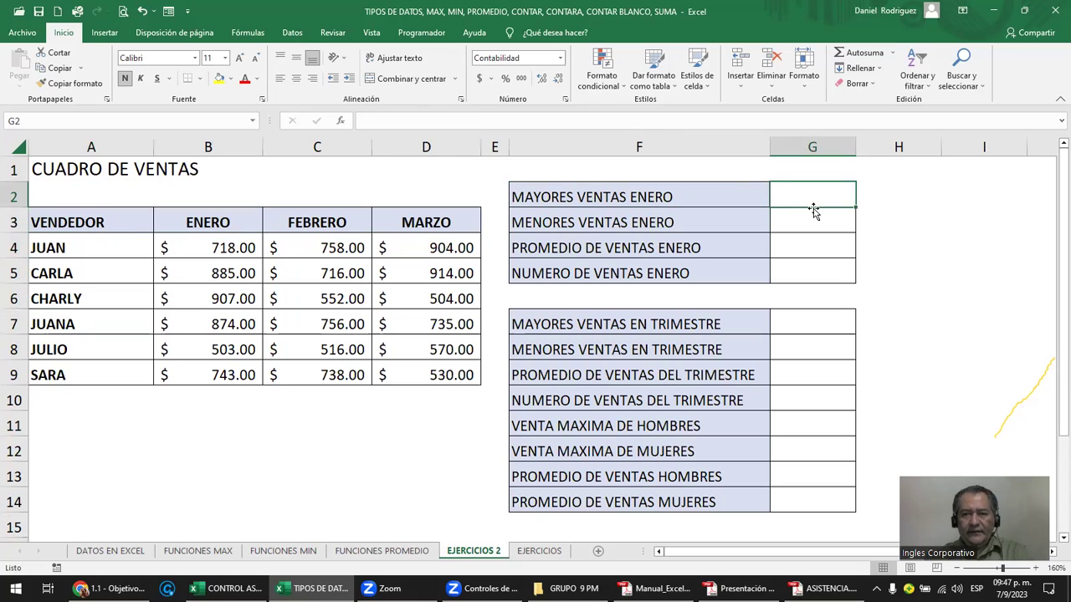
type("=max")
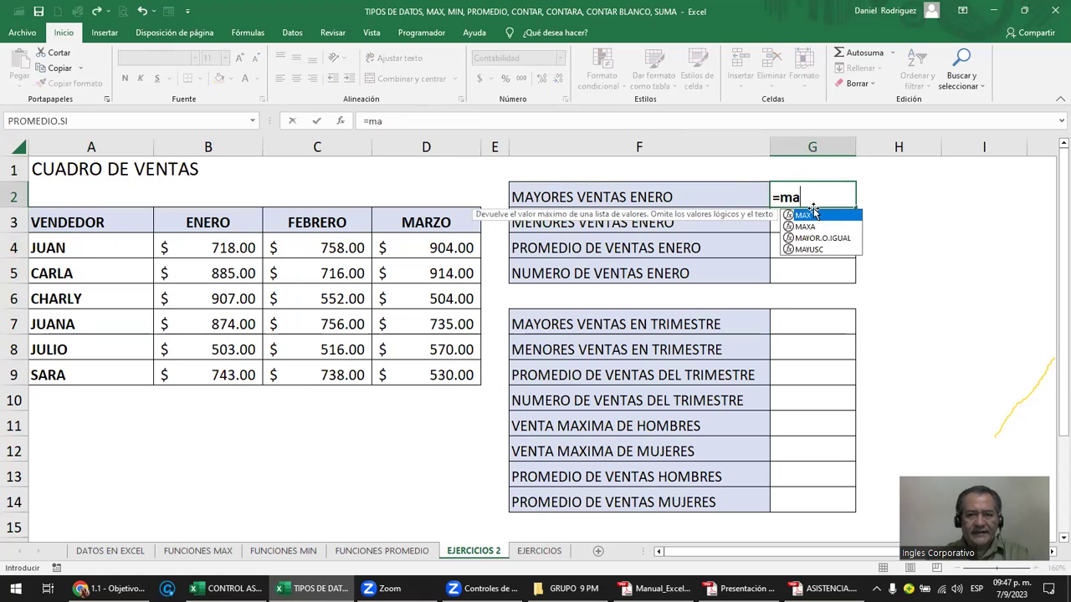
type("(")
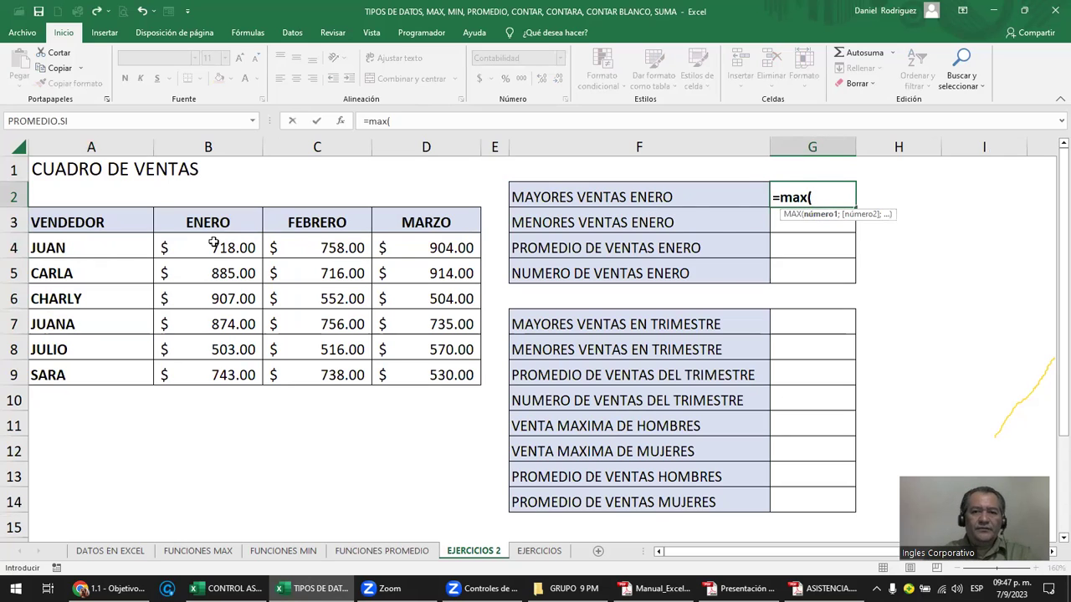
left_click_drag(214, 243, 205, 369)
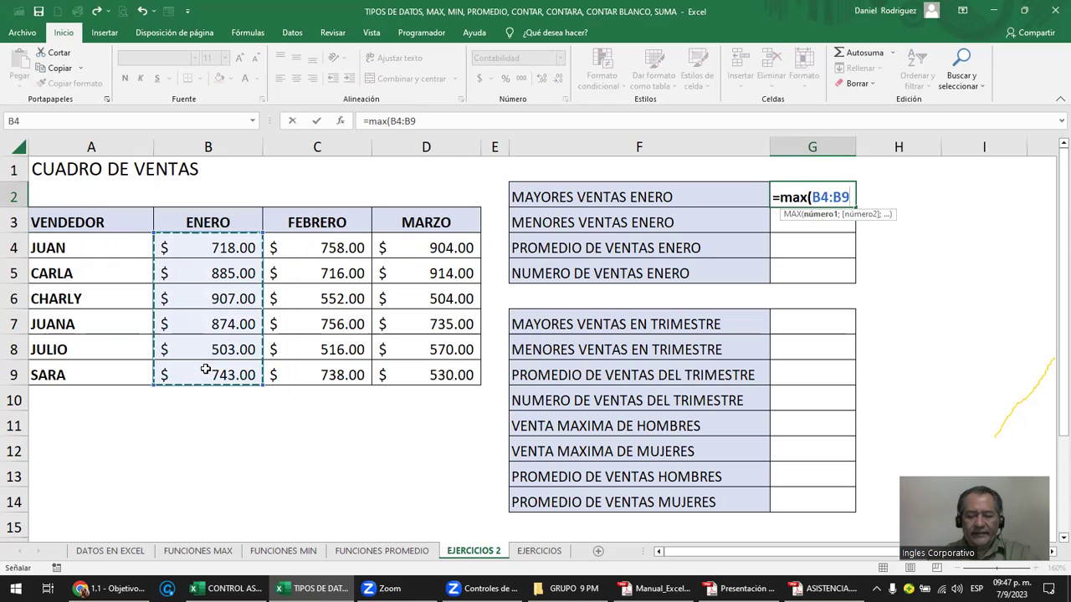
type(")")
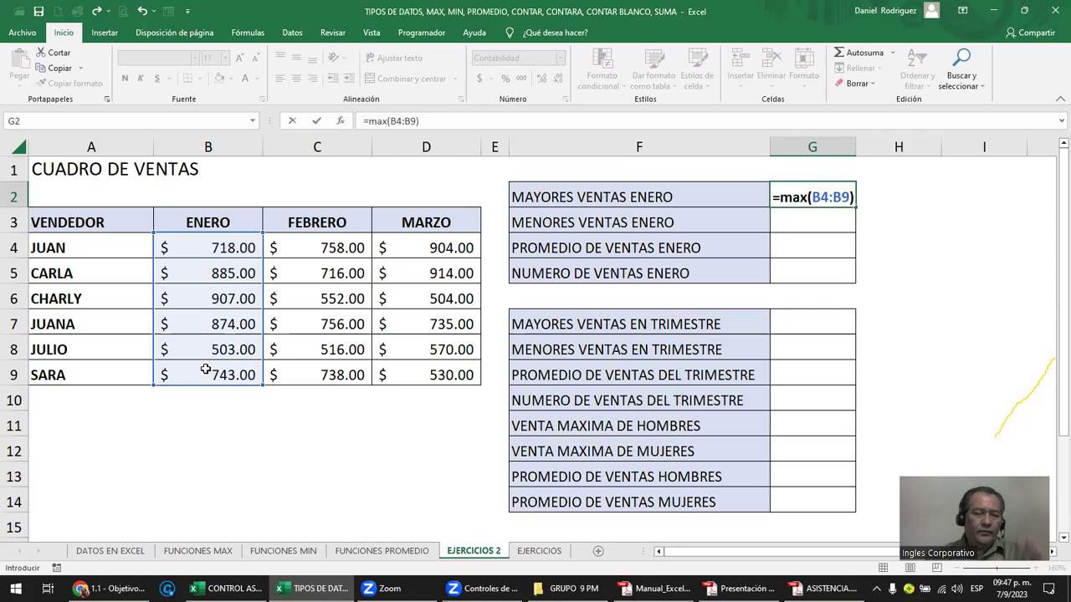
key("Return")
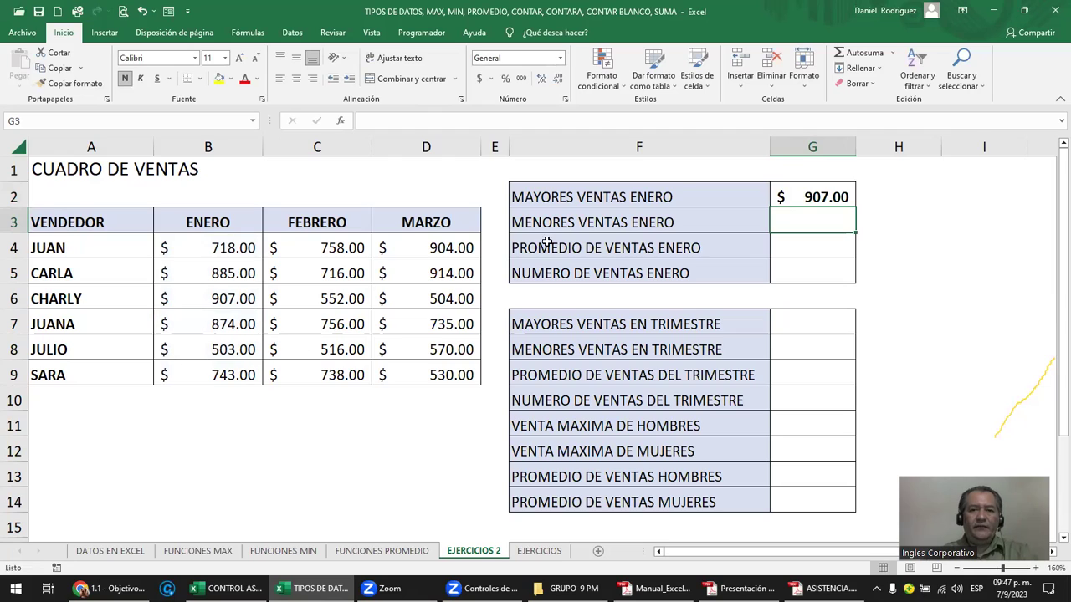
Change the January sale in B9 to 1,800 so G2 shows $1,800.00.
left_click(245, 376)
type("1,800")
key("Return")
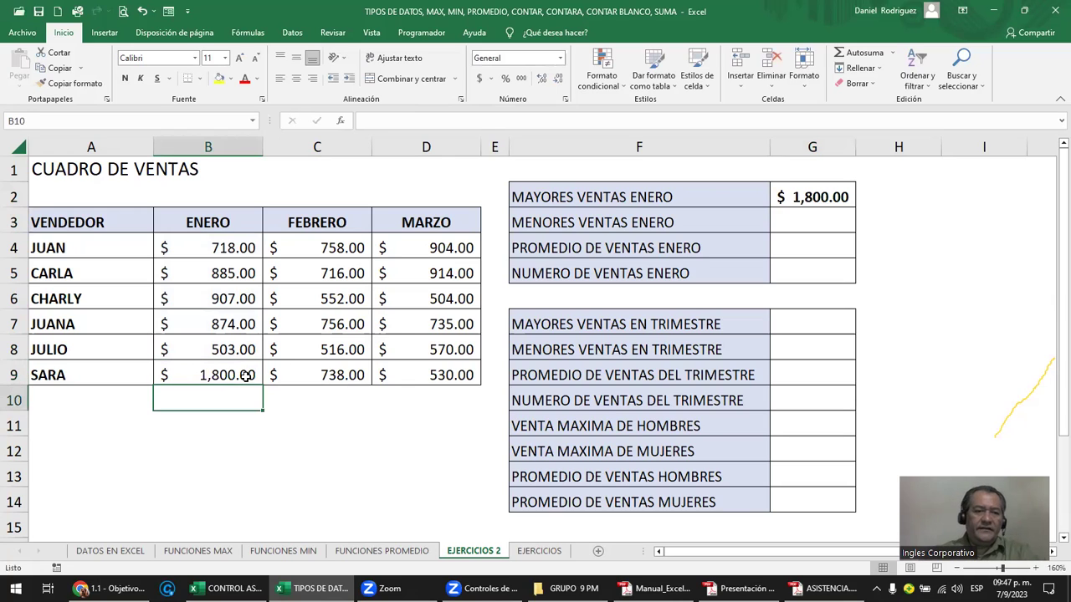
left_click(805, 199)
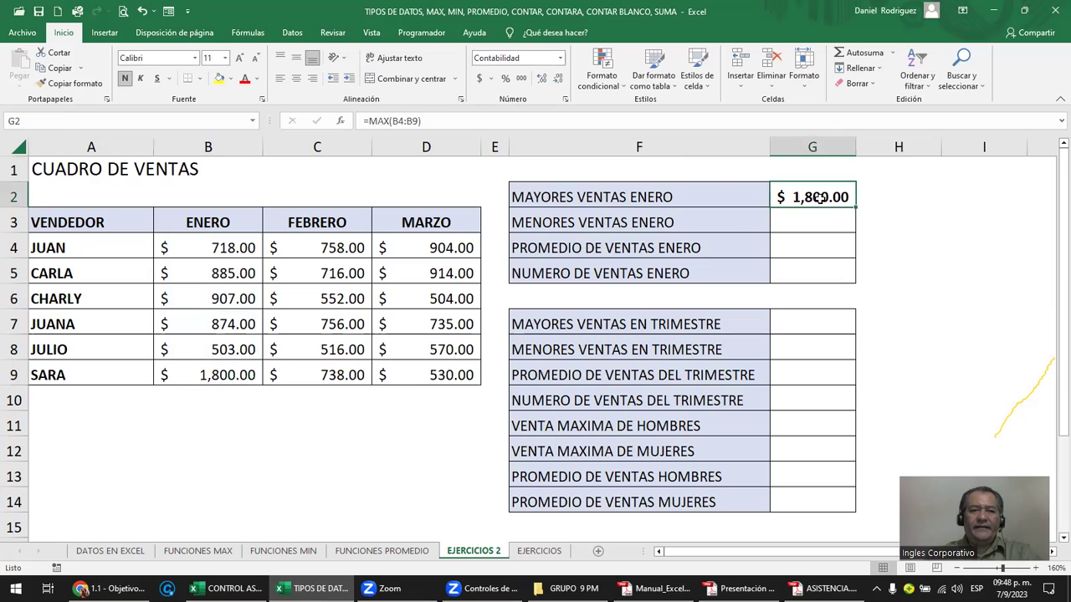
double_click(815, 197)
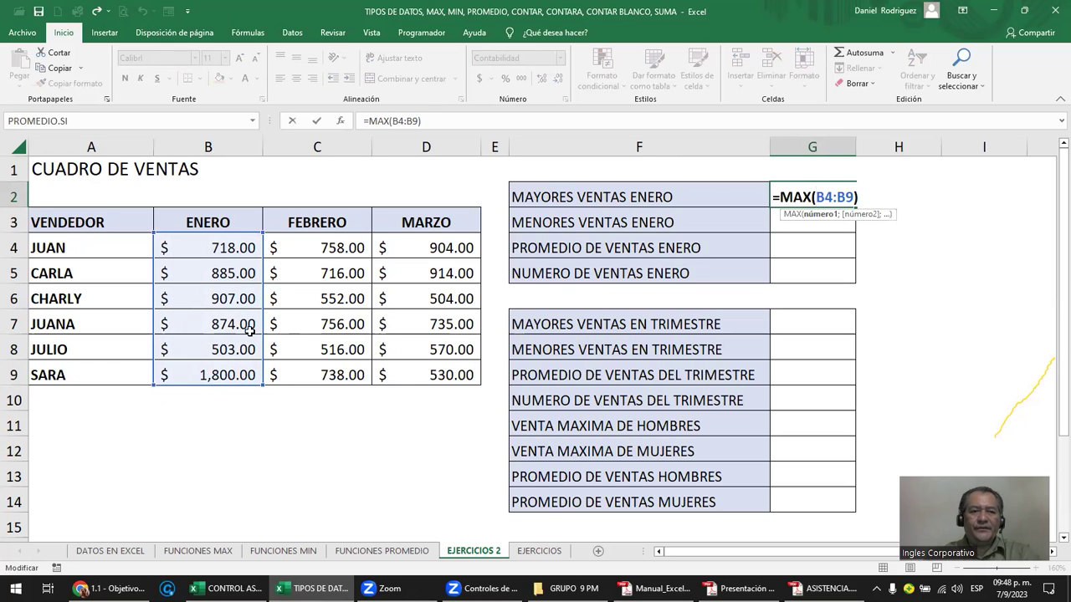
left_click(70, 401)
key("Escape")
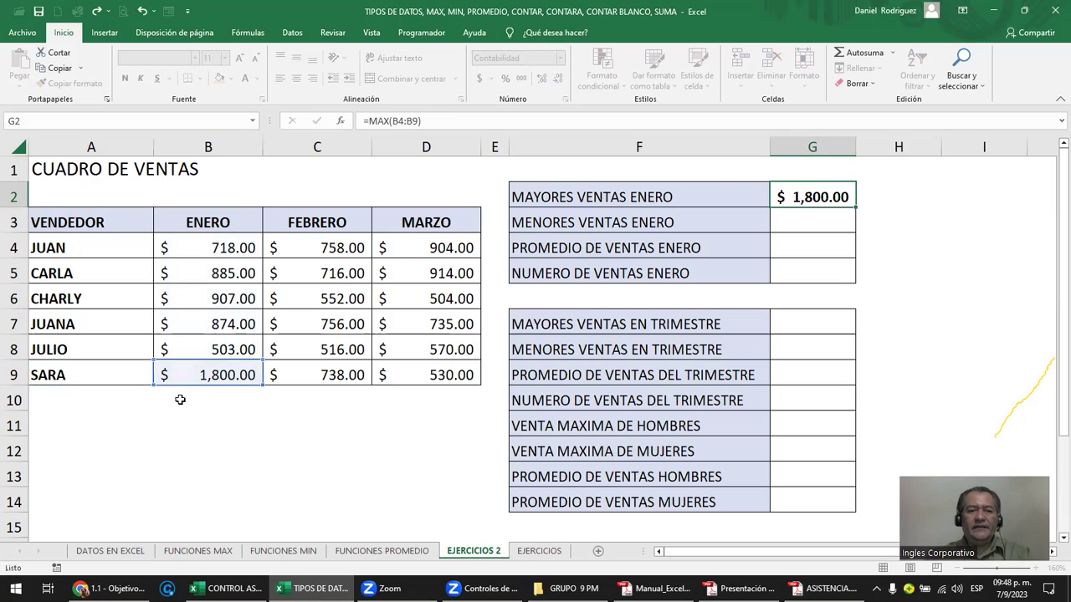
Test a value of 111 in B10 and extend G2's MAX range to B4:B10.
left_click(232, 397)
type("111")
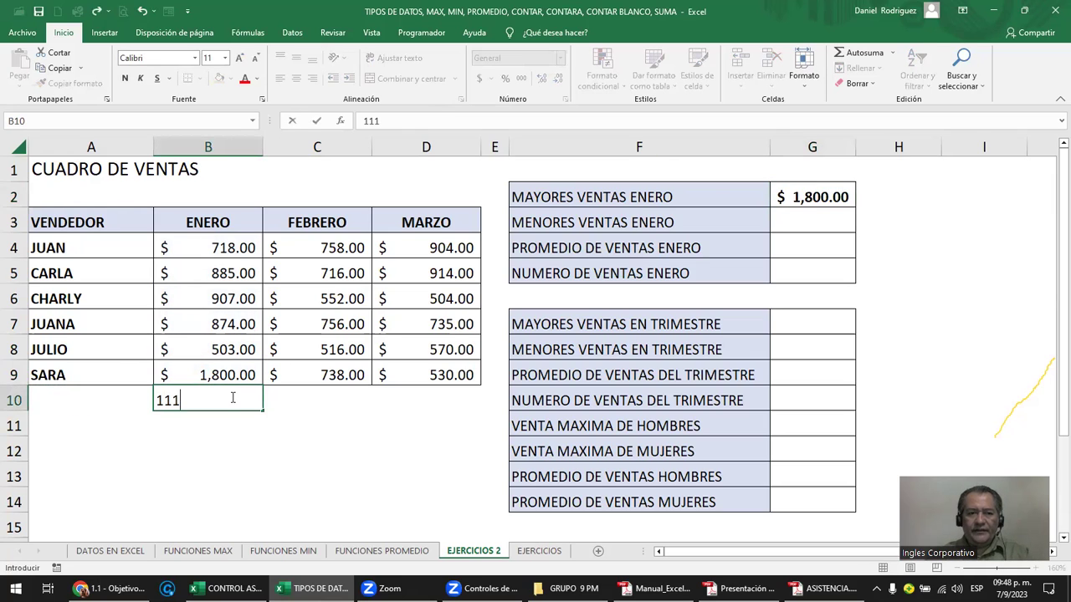
key("Return")
double_click(831, 207)
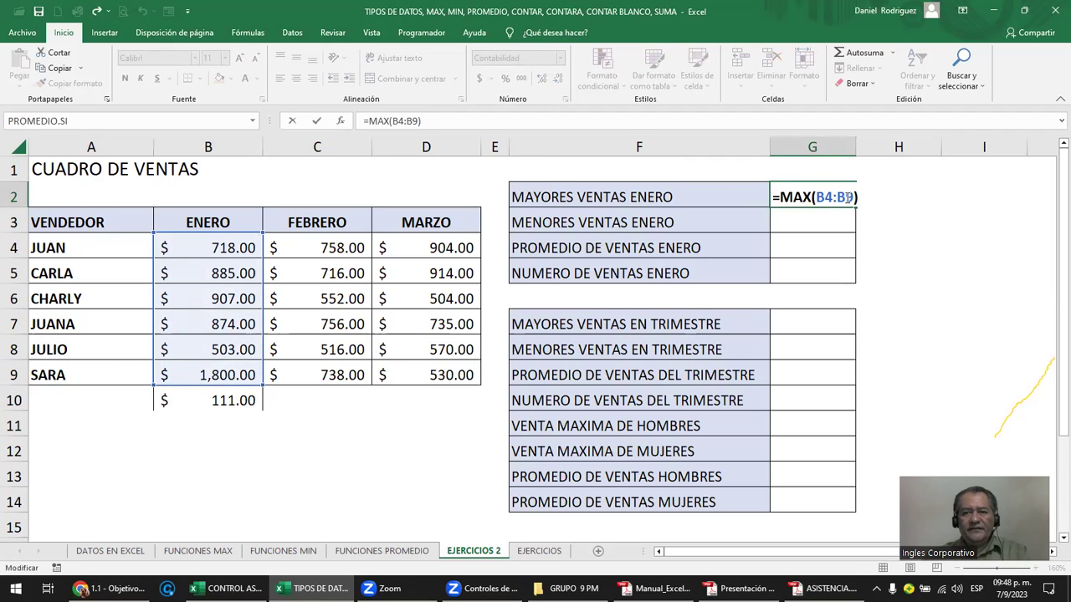
left_click(846, 198)
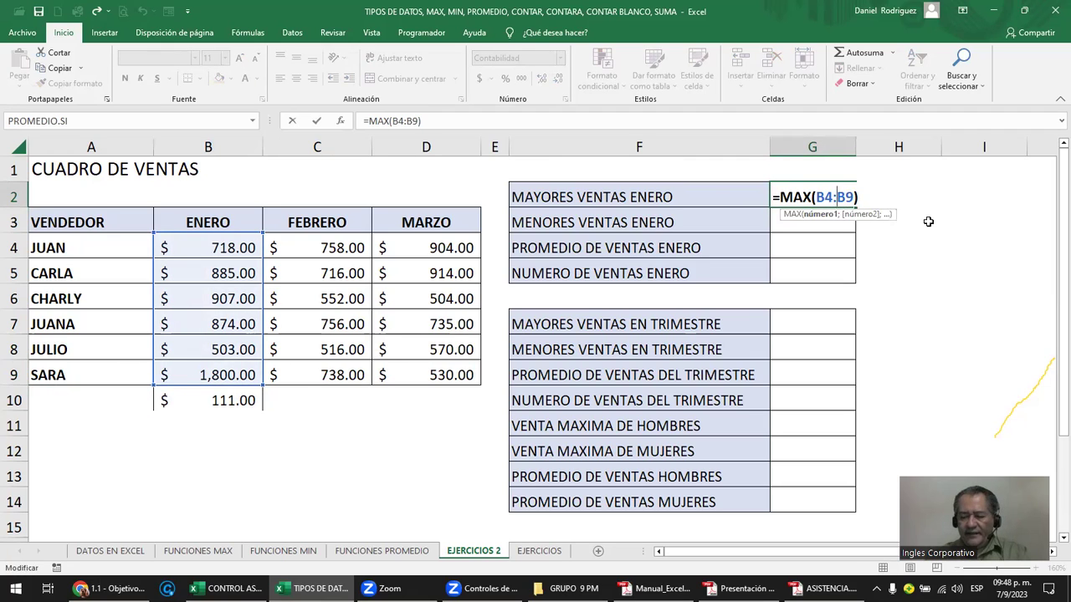
key("BackSpace")
type("10")
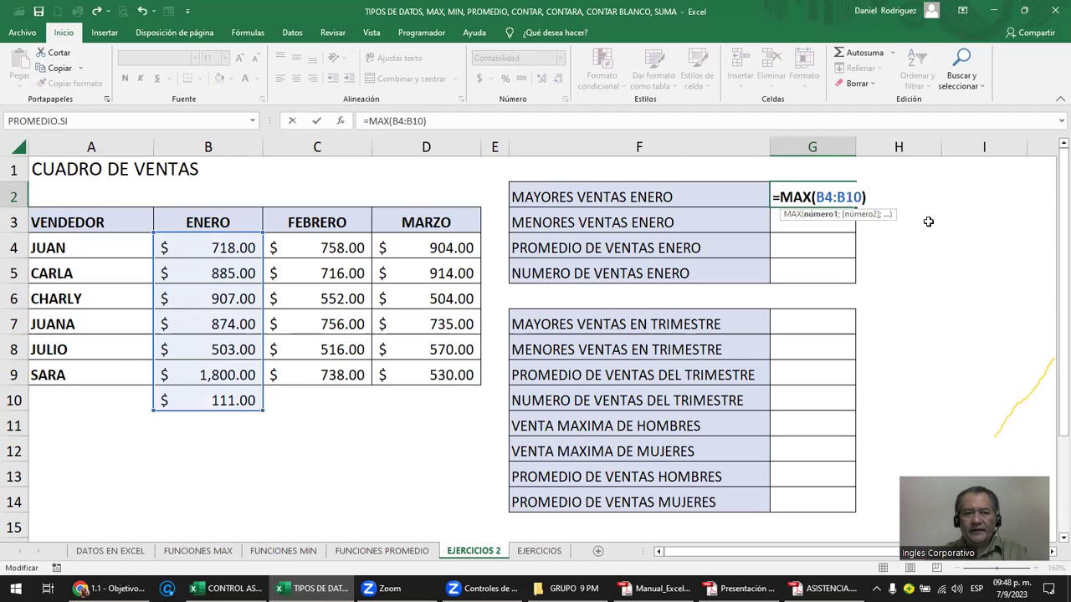
key("ctrl+Return")
key("F2")
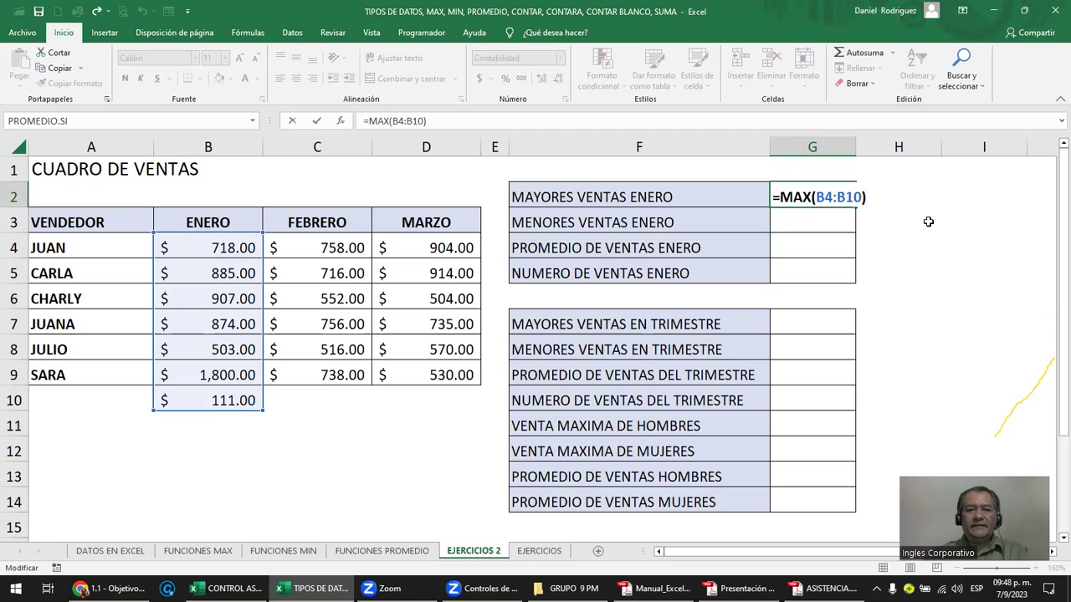
key("ctrl+Return")
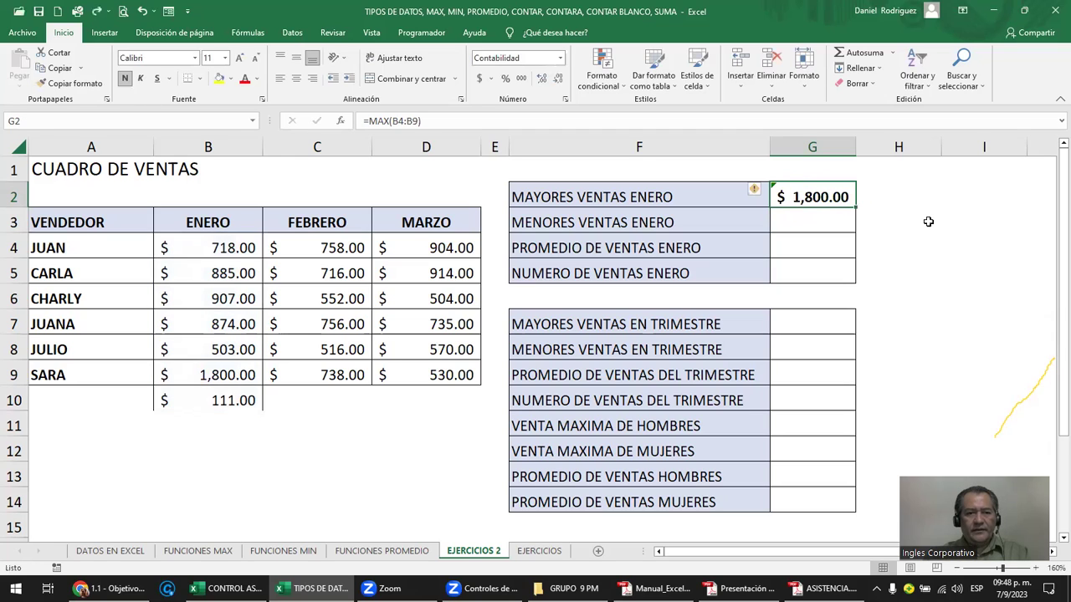
Undo the test so G2 is back to =MAX(B4:B9) and check its formula.
key("ctrl+z")
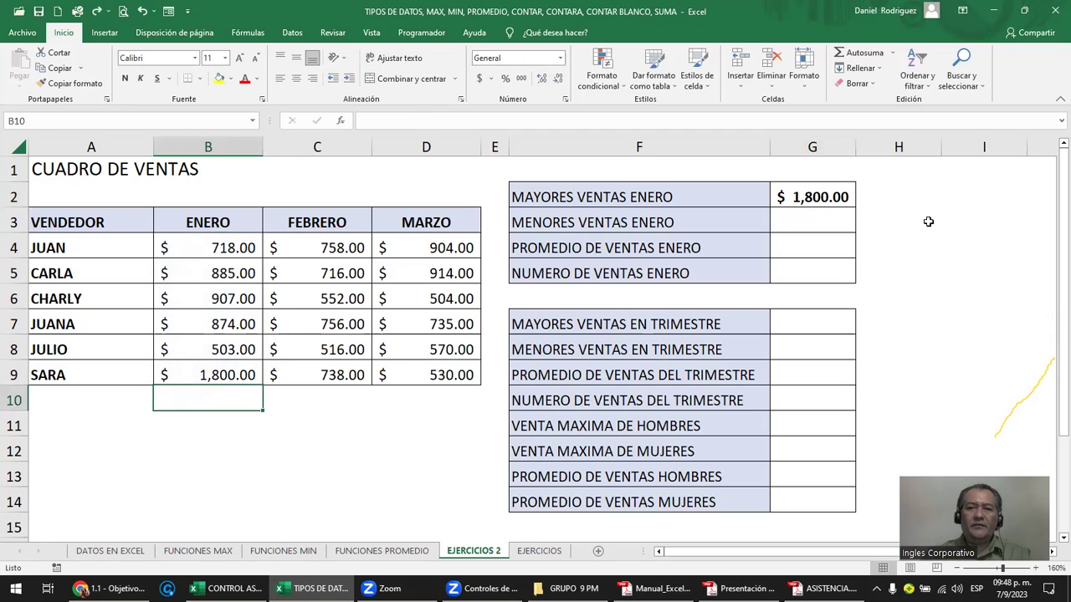
left_click(812, 198)
double_click(813, 198)
key("Escape")
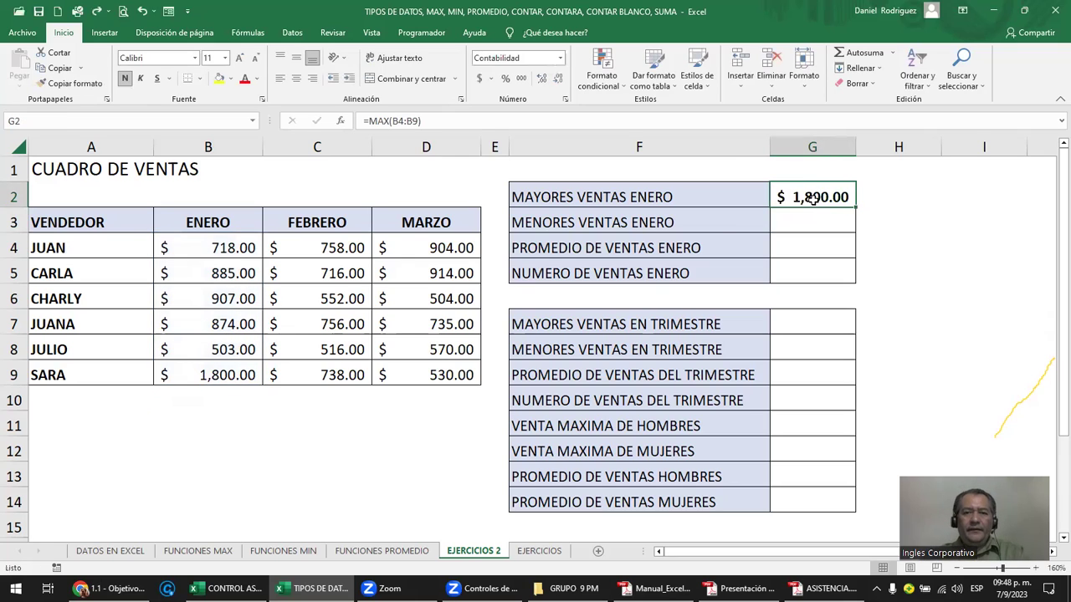
left_click(572, 224)
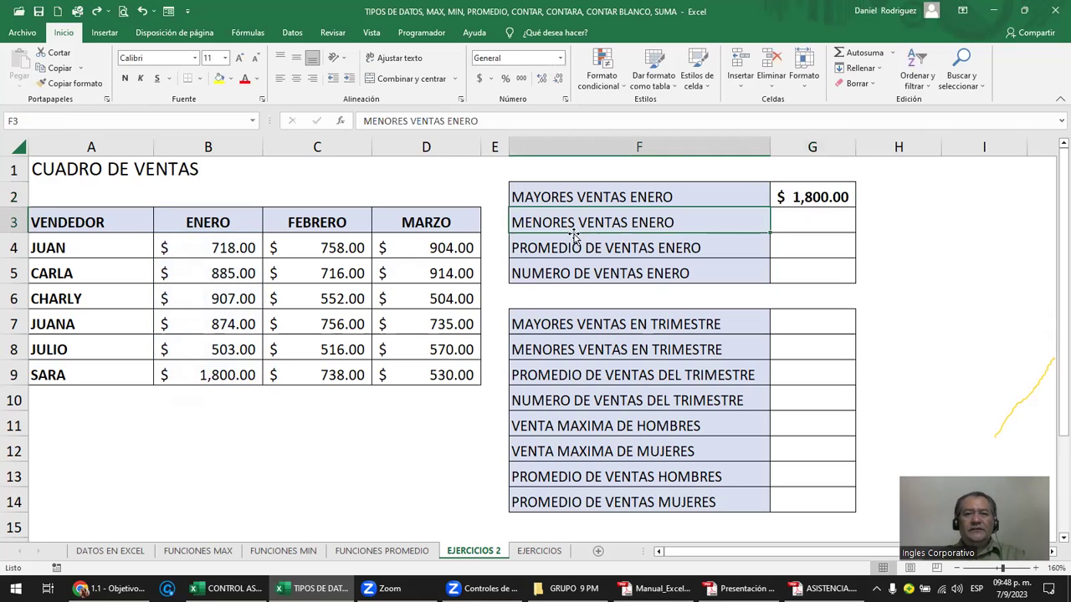
Enter =MIN(B4:B9) in G3, returning $503.00 as January's lowest sale.
left_click(841, 219)
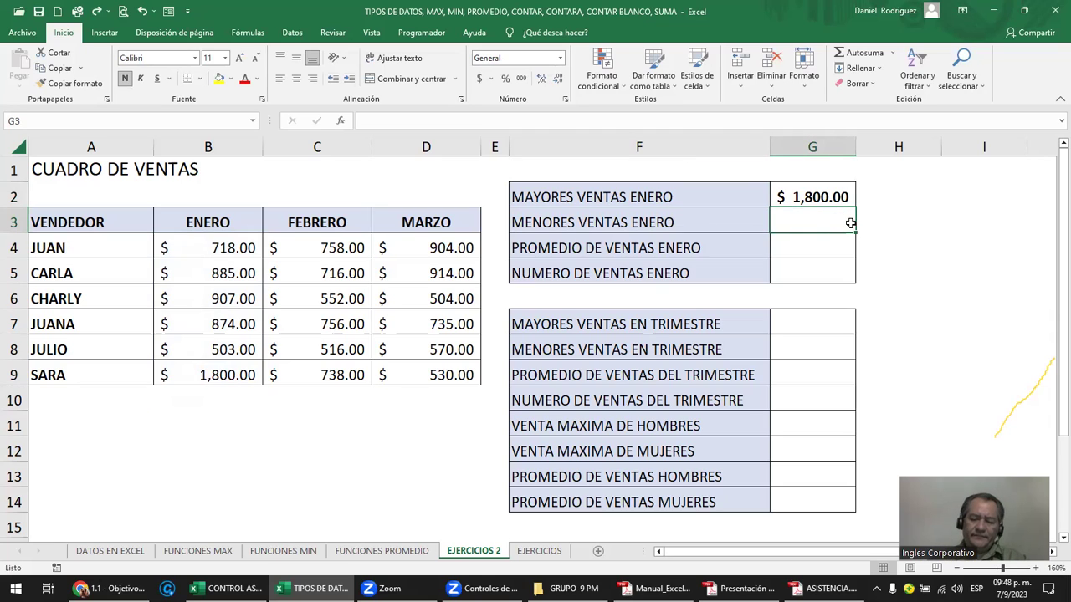
type("=")
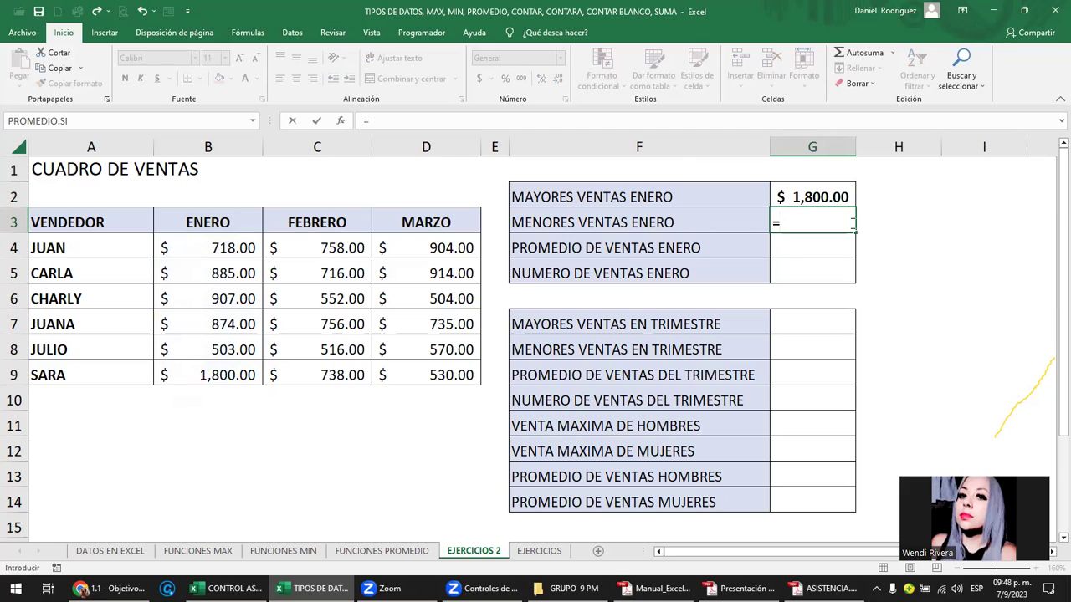
type("min")
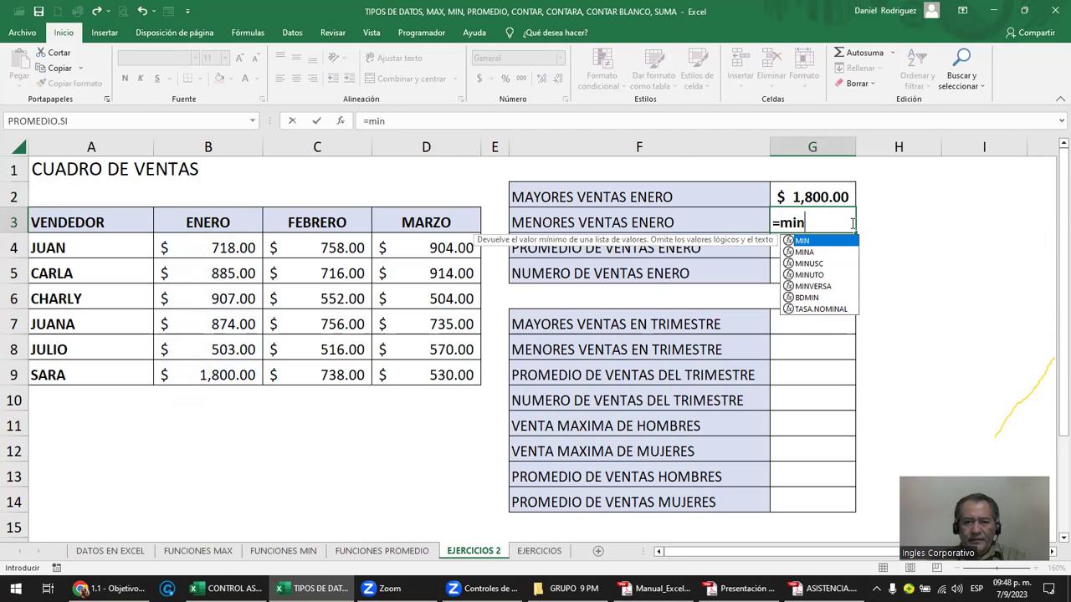
type("(")
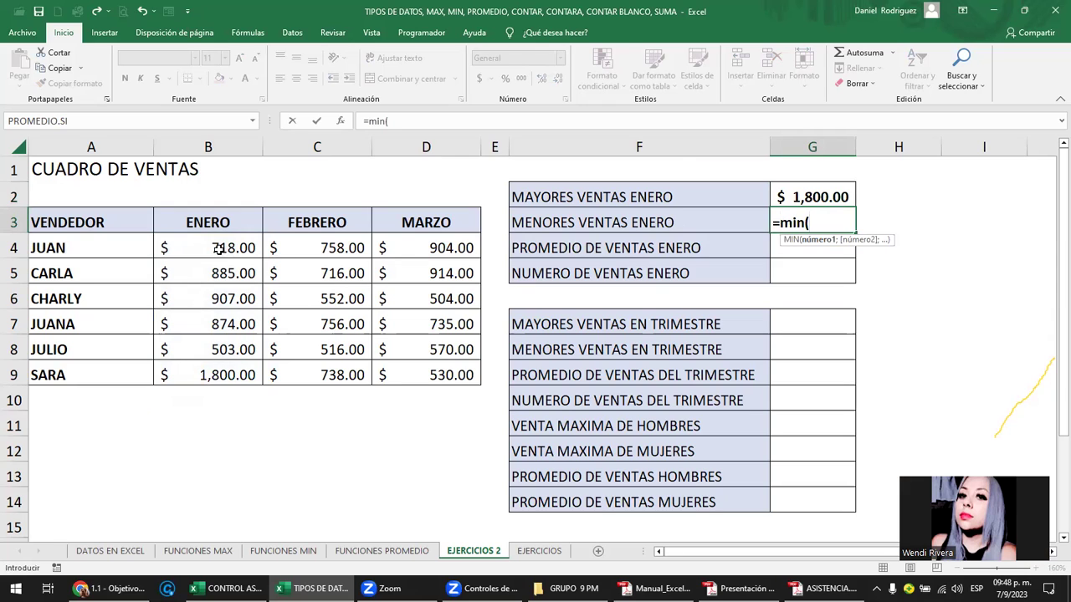
left_click_drag(217, 249, 220, 373)
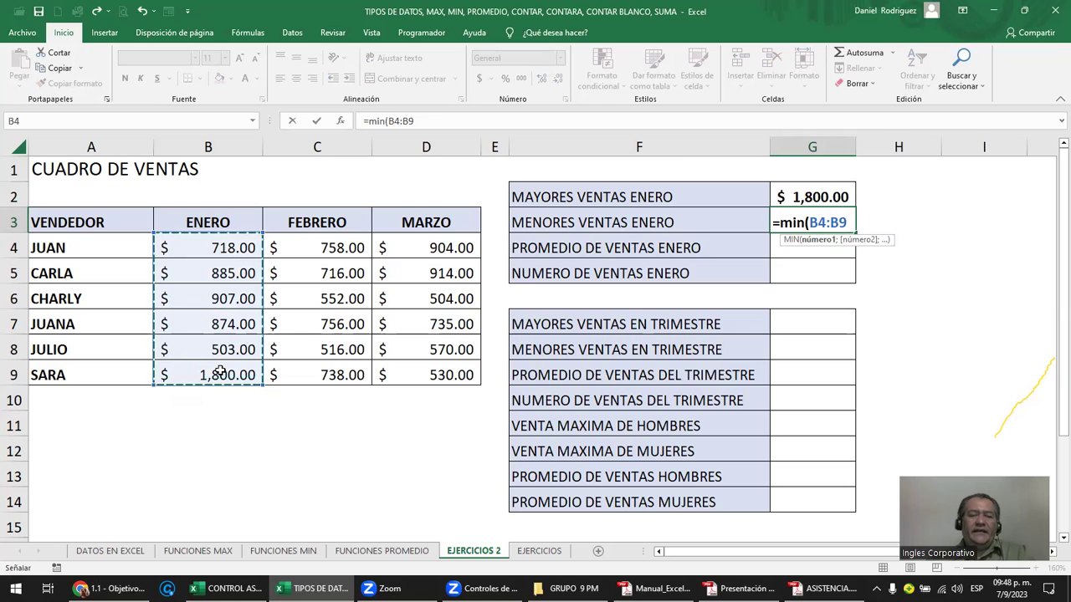
key("Return")
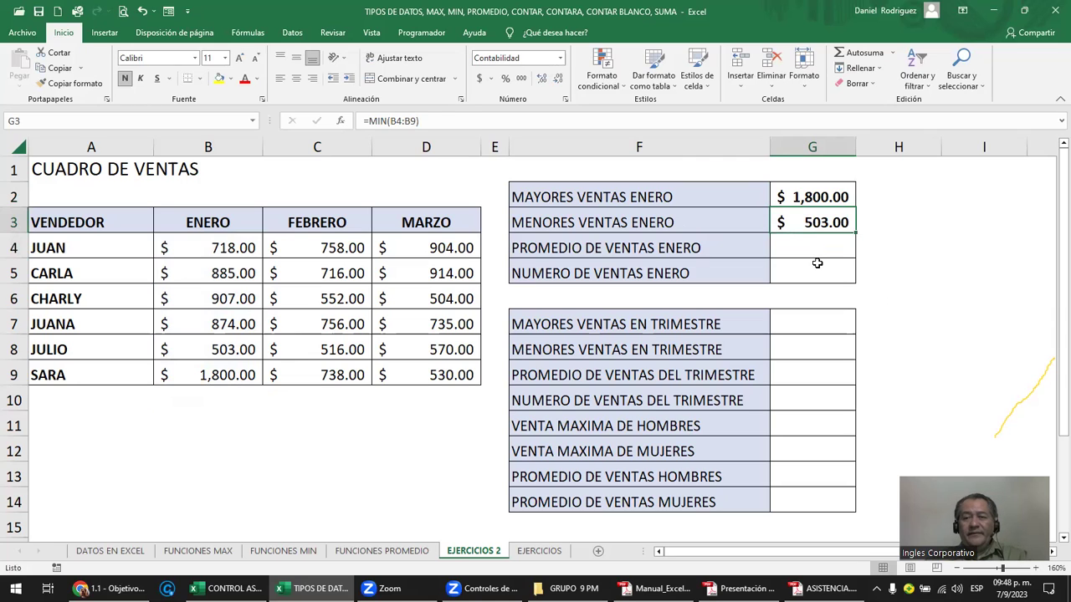
left_click(596, 251)
left_click(790, 243)
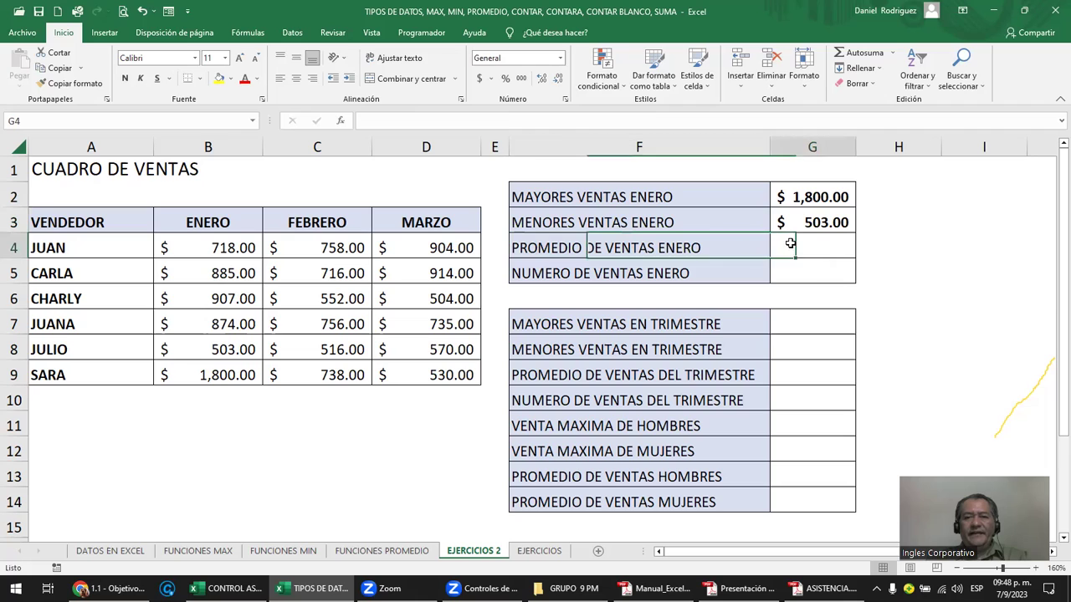
type("=")
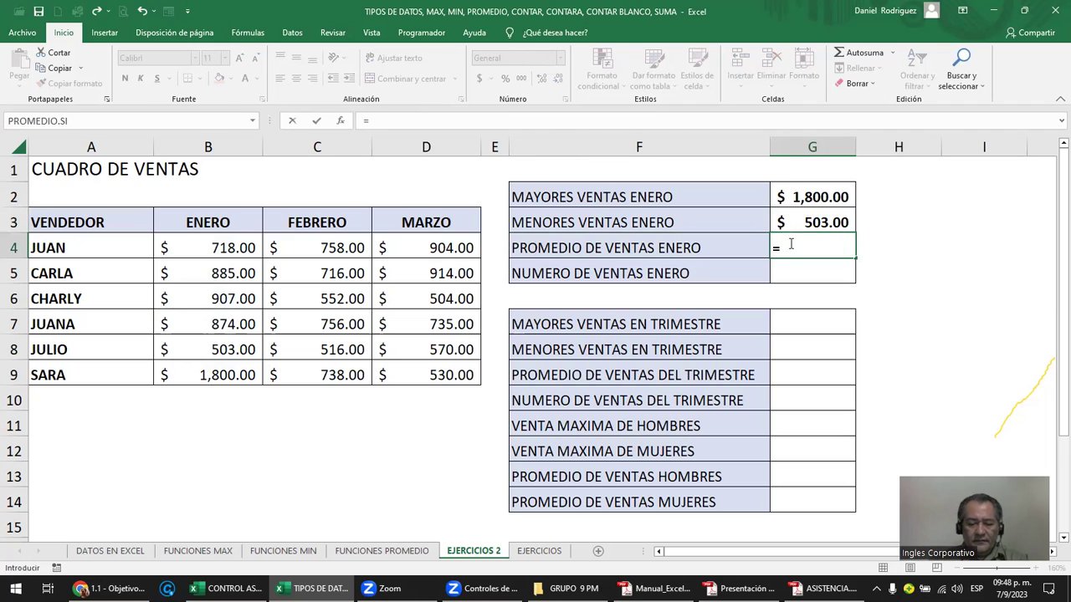
type("pro")
key("BackSpace")
key("BackSpace")
key("BackSpace")
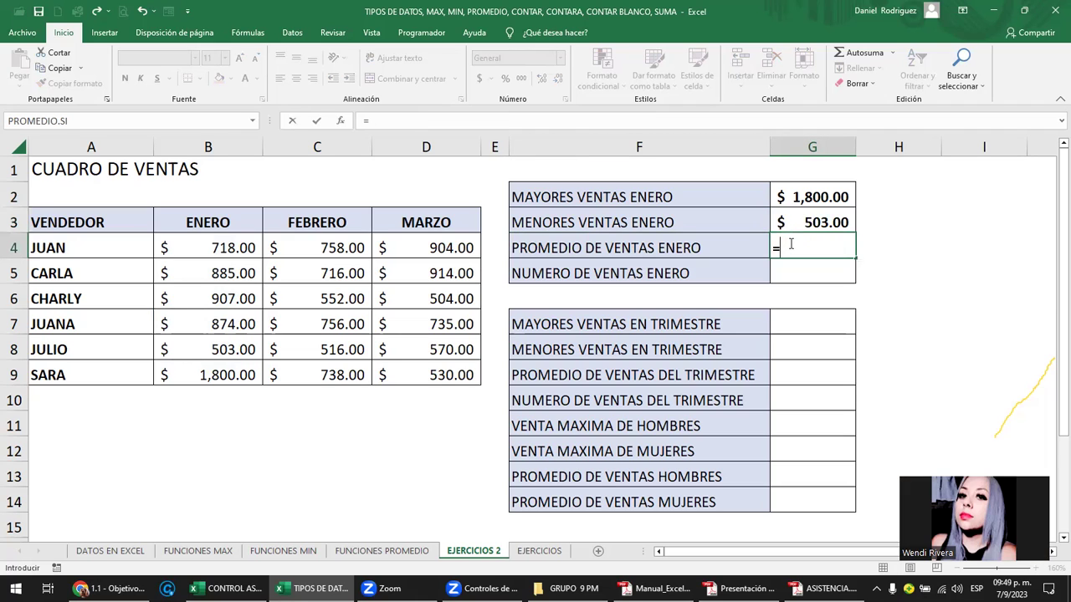
type("p")
key("BackSpace")
type("p")
key("BackSpace")
type("pro")
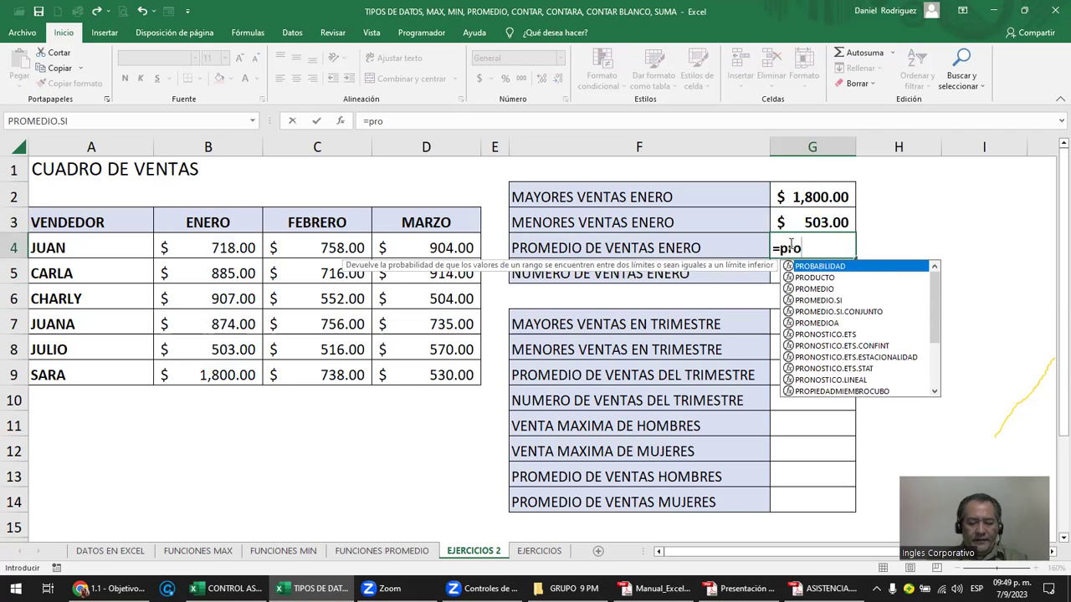
type("m")
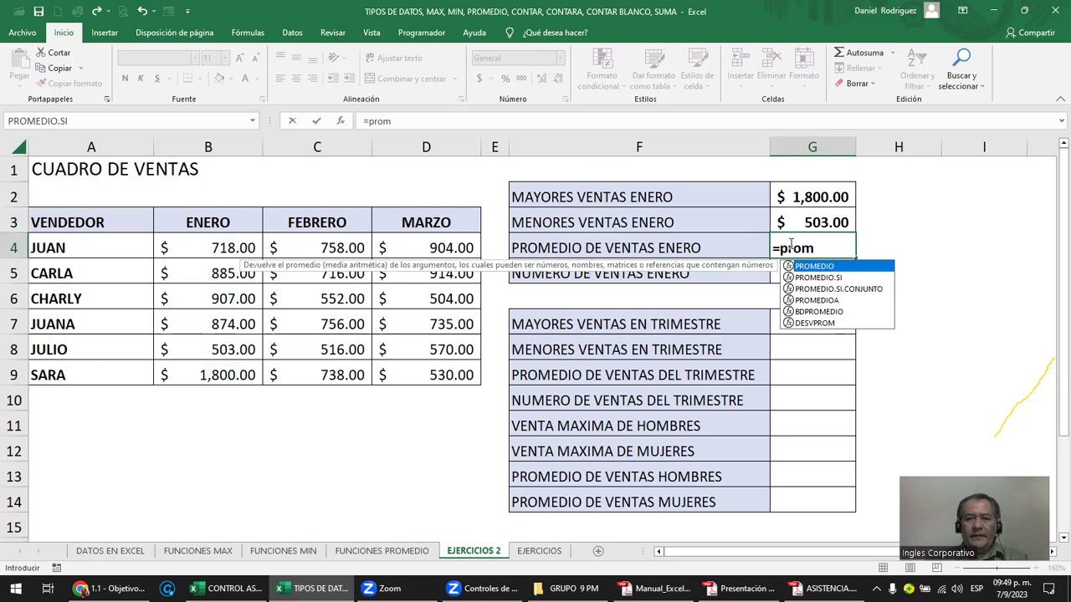
double_click(823, 267)
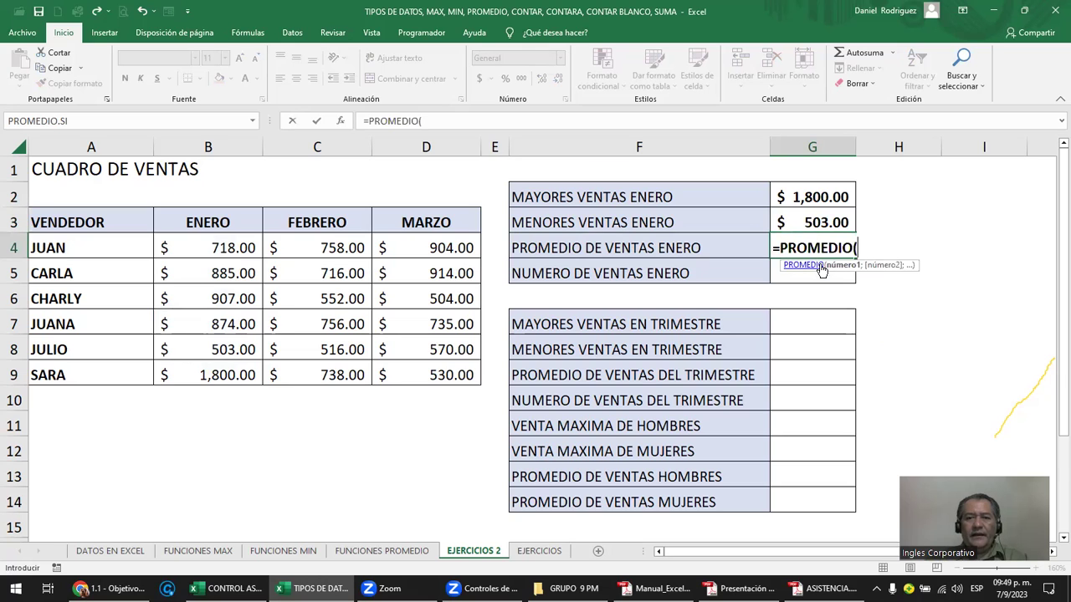
left_click_drag(228, 247, 238, 373)
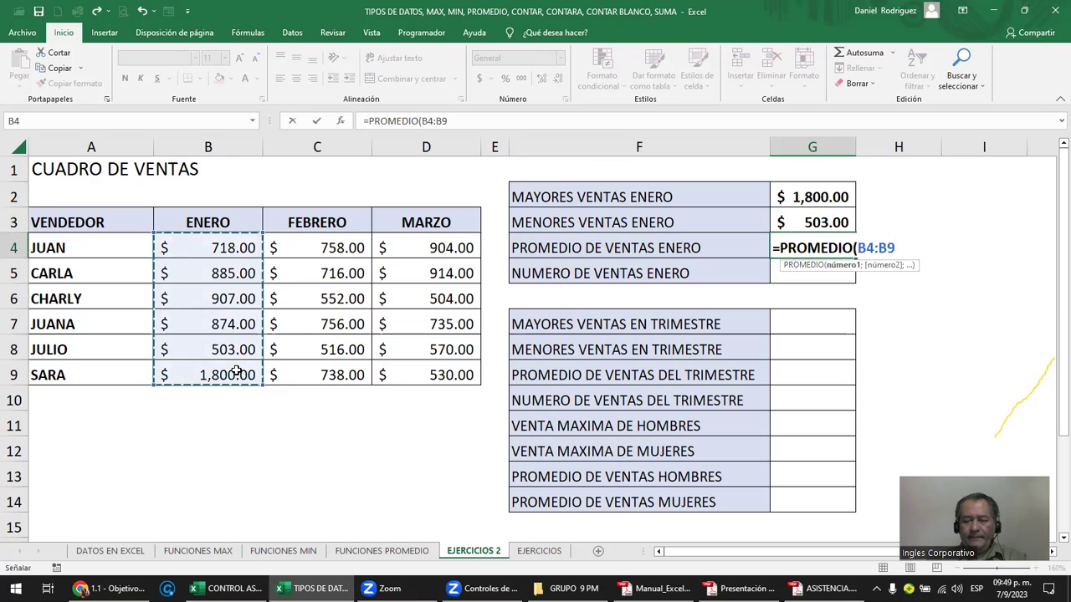
key("Return")
key("Up")
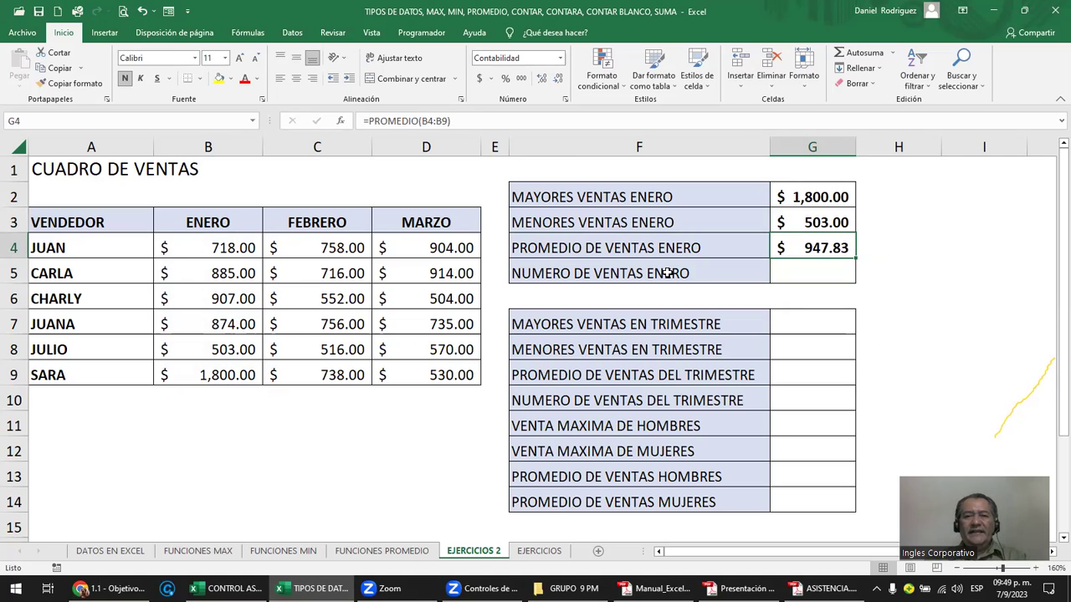
left_click(219, 245)
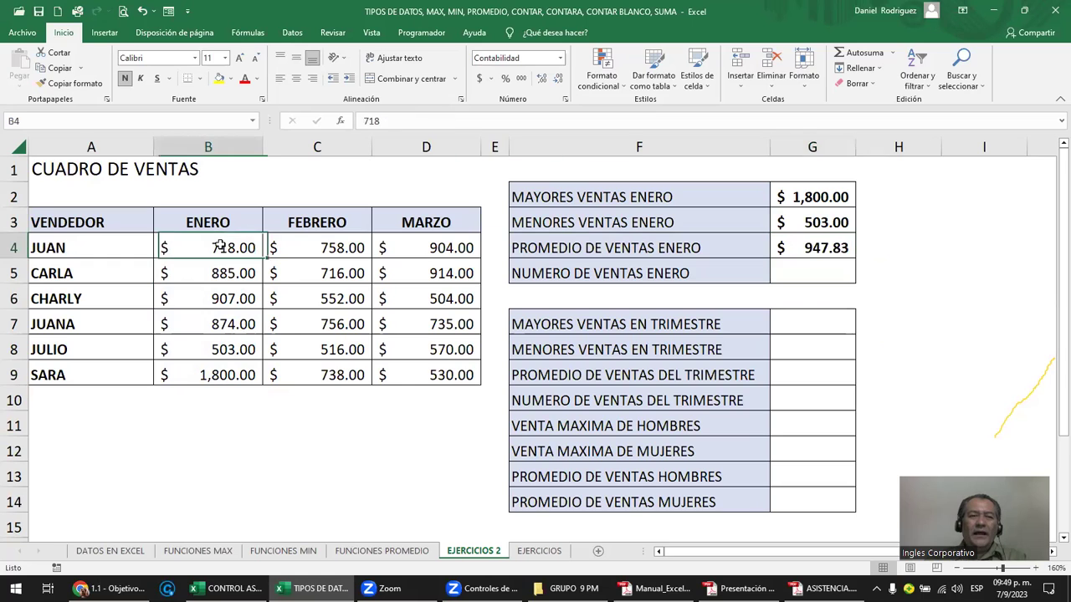
left_click_drag(219, 245, 230, 375)
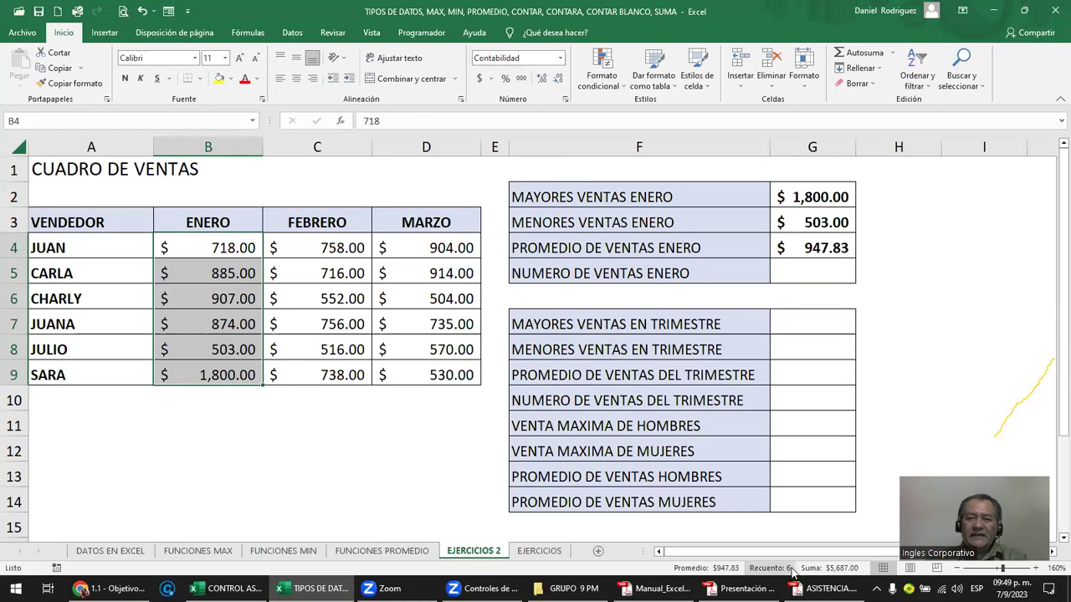
left_click(255, 474)
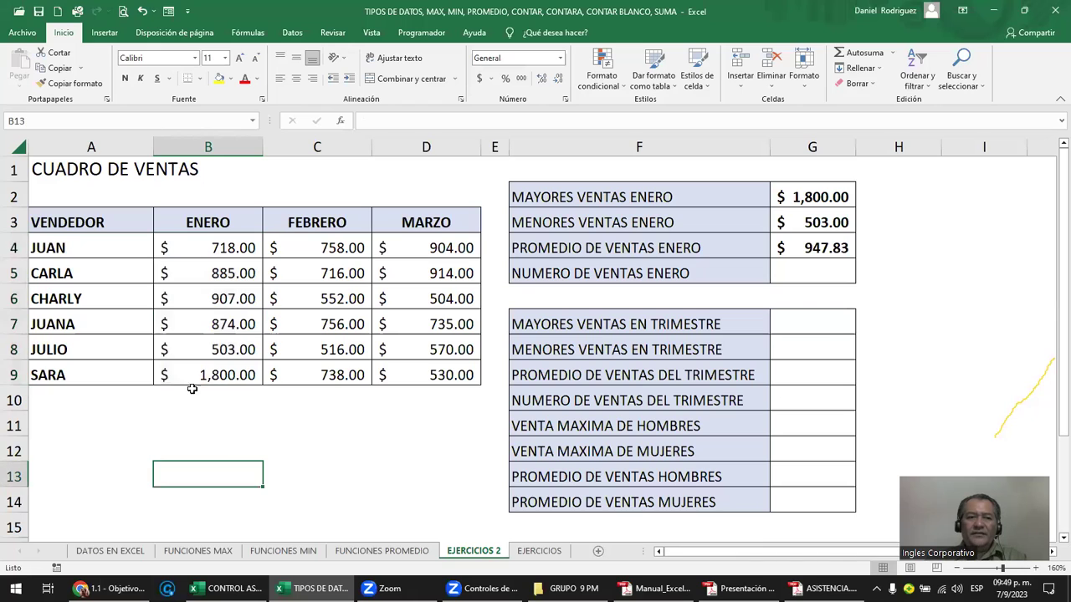
left_click_drag(193, 246, 211, 377)
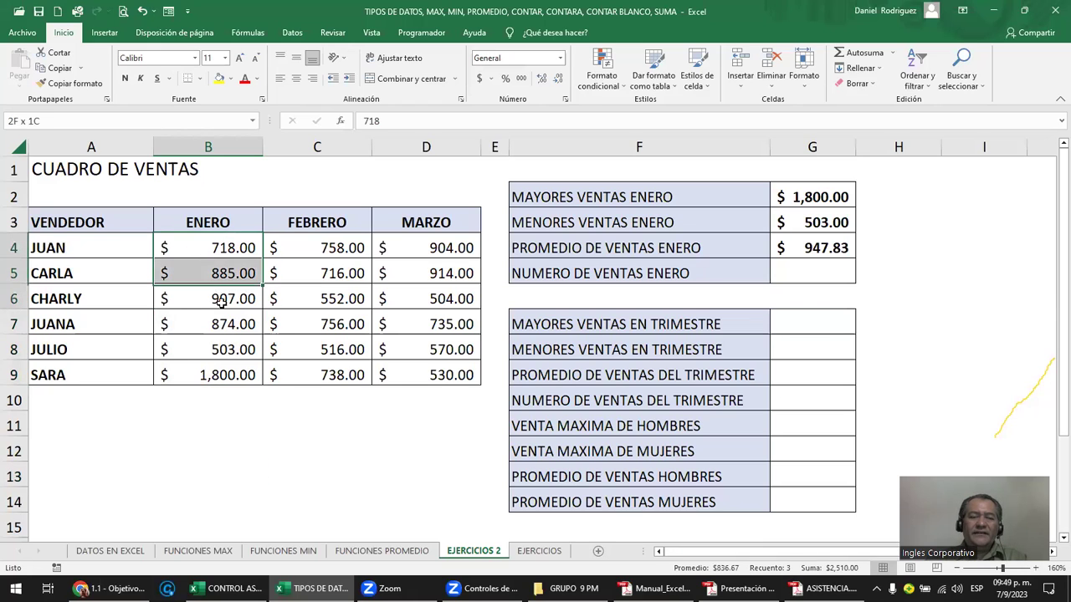
Enter =CONTAR(B4:B9) in G5, counting 6 January sales.
left_click(822, 264)
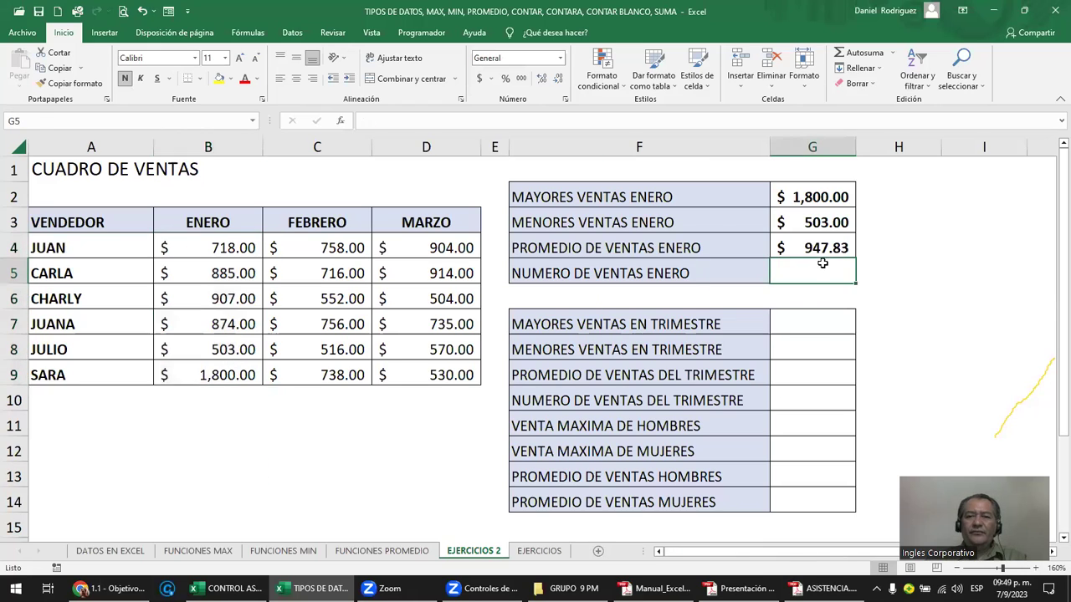
type("=contar")
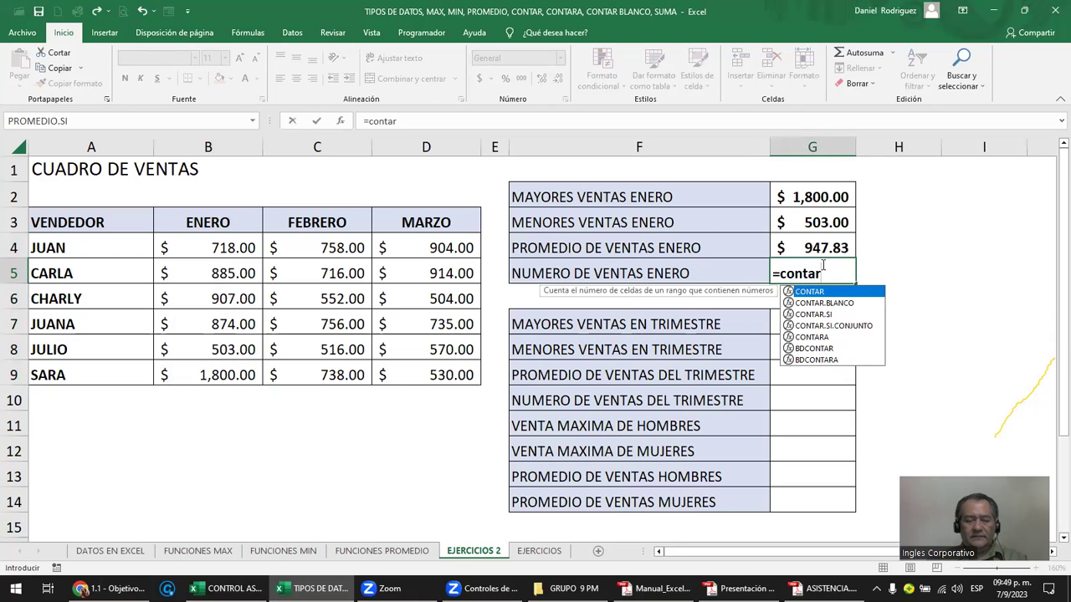
key("Tab")
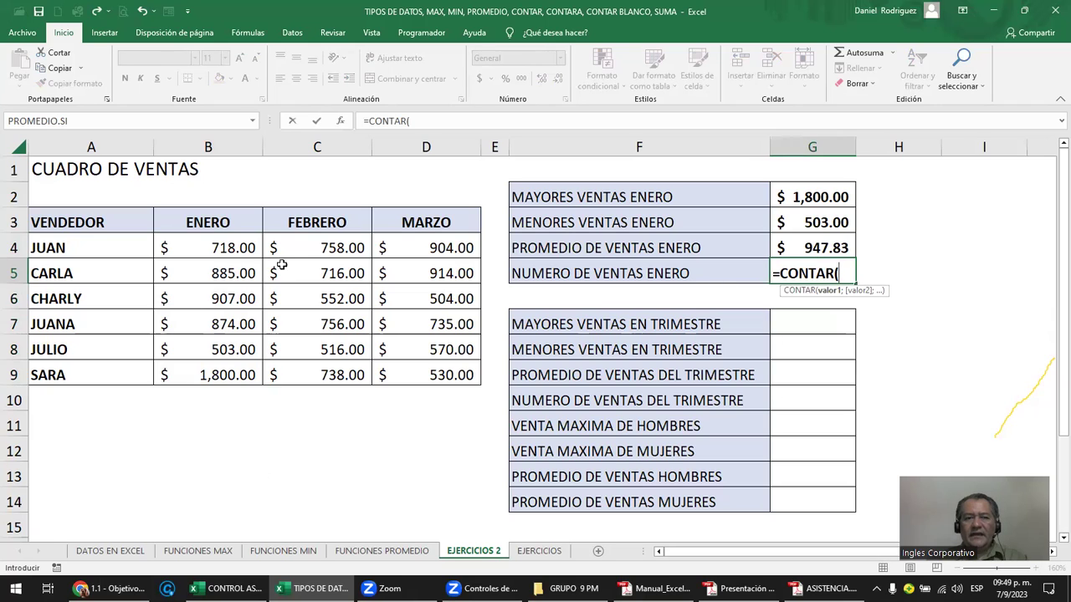
left_click_drag(235, 247, 226, 373)
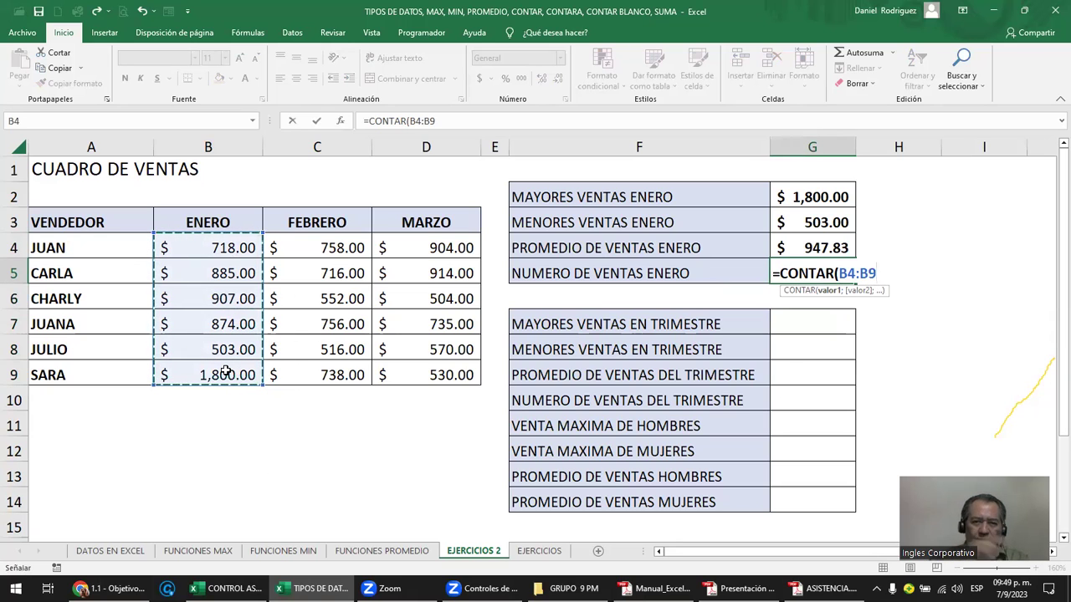
type(")")
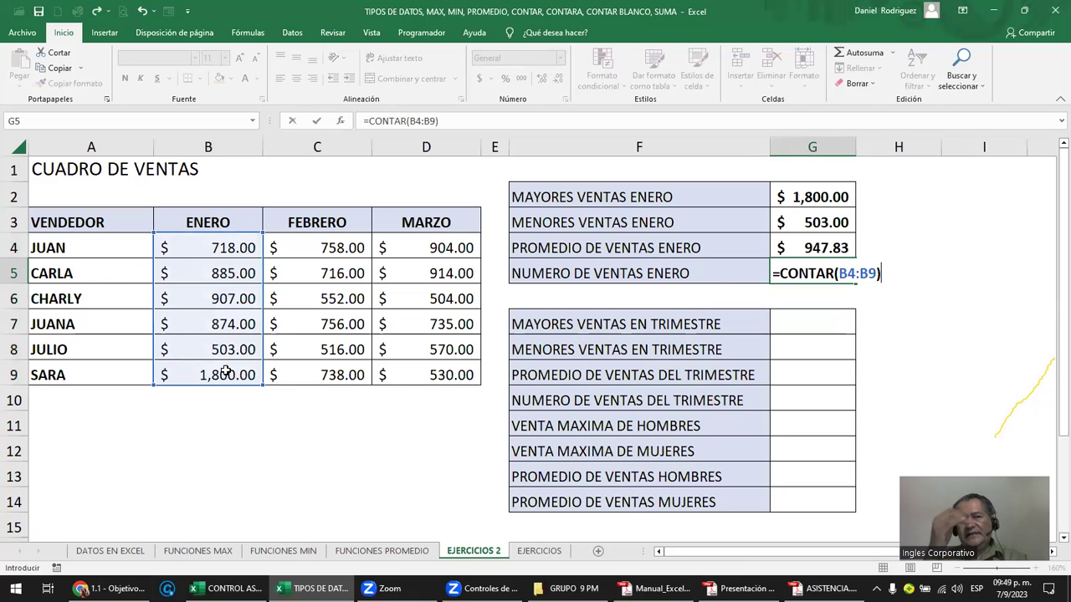
key("Return")
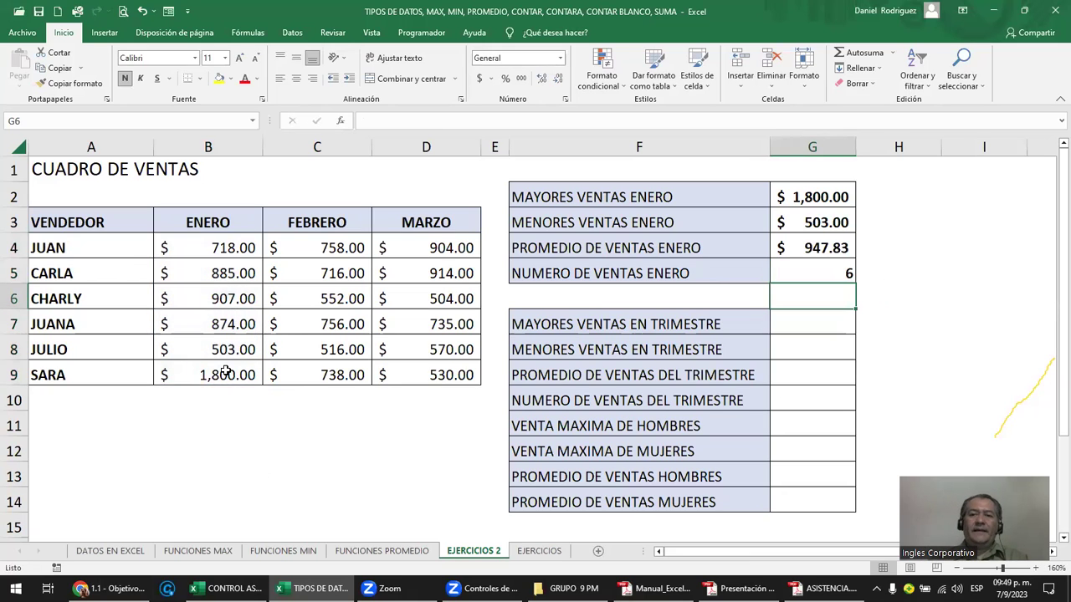
left_click(828, 272)
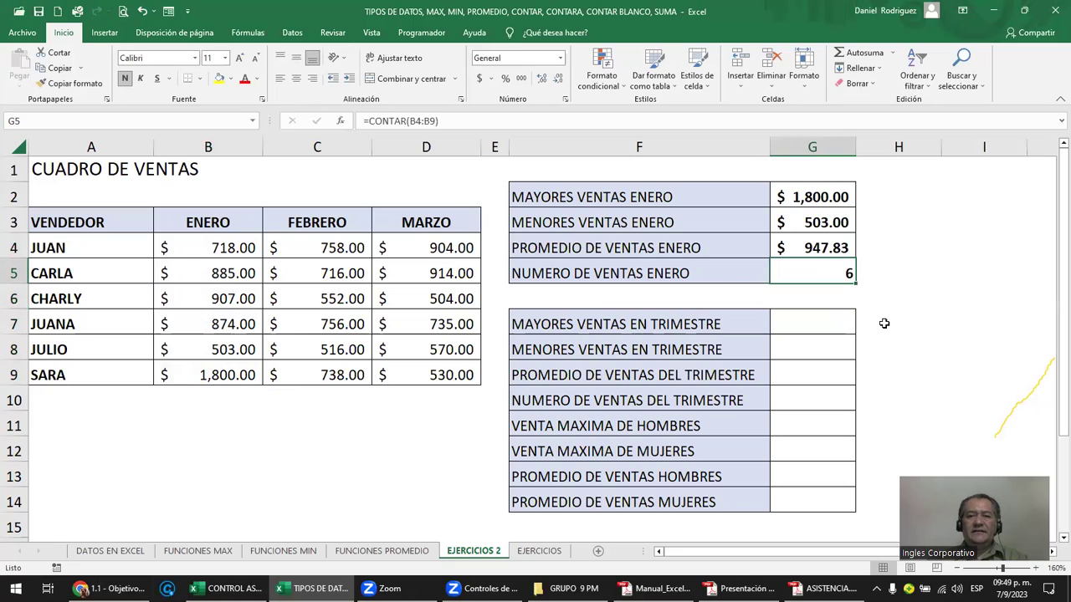
left_click(885, 274)
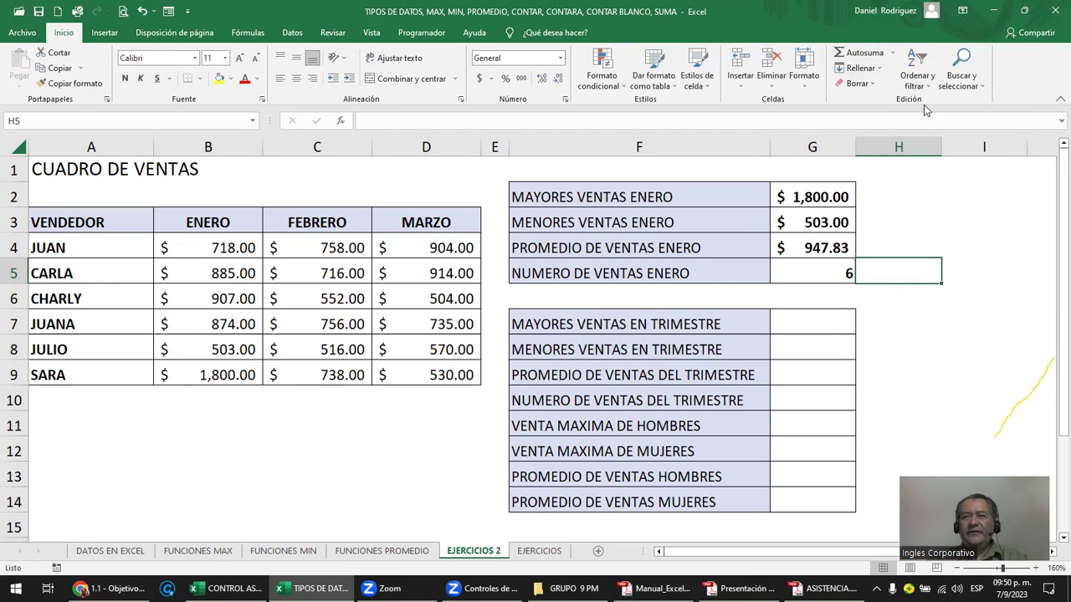
Use Autosuma's Contar números in H5 over B4:B9, also giving 6.
left_click(894, 55)
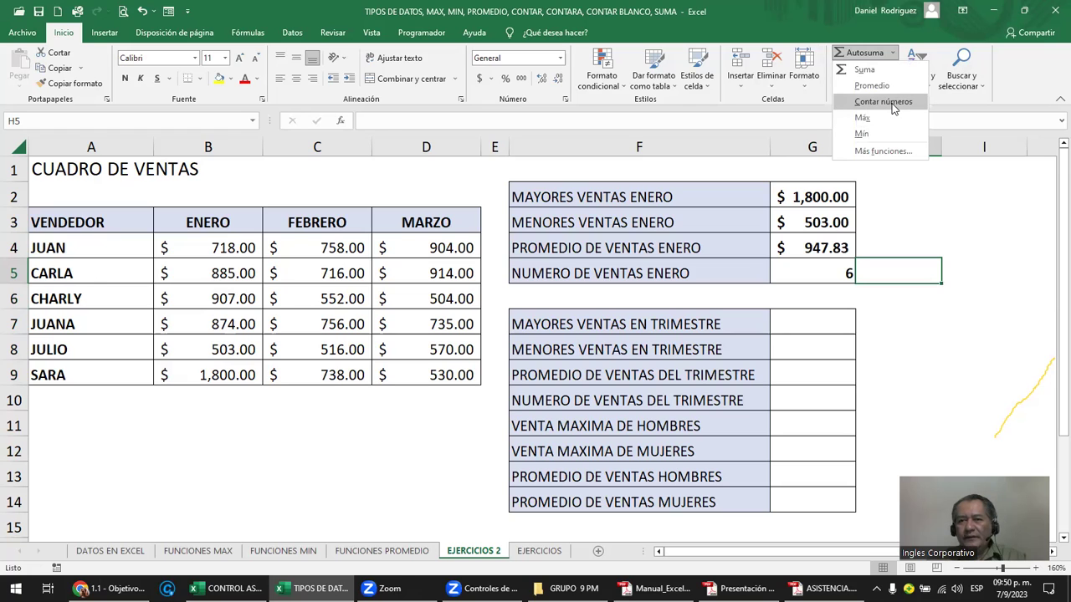
left_click(893, 109)
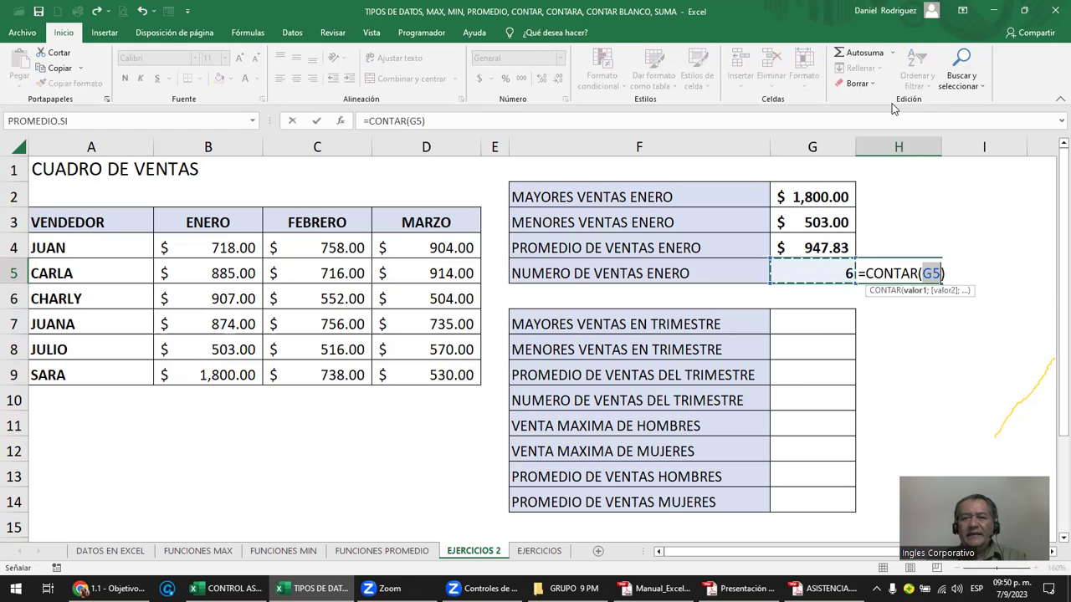
left_click_drag(221, 243, 209, 367)
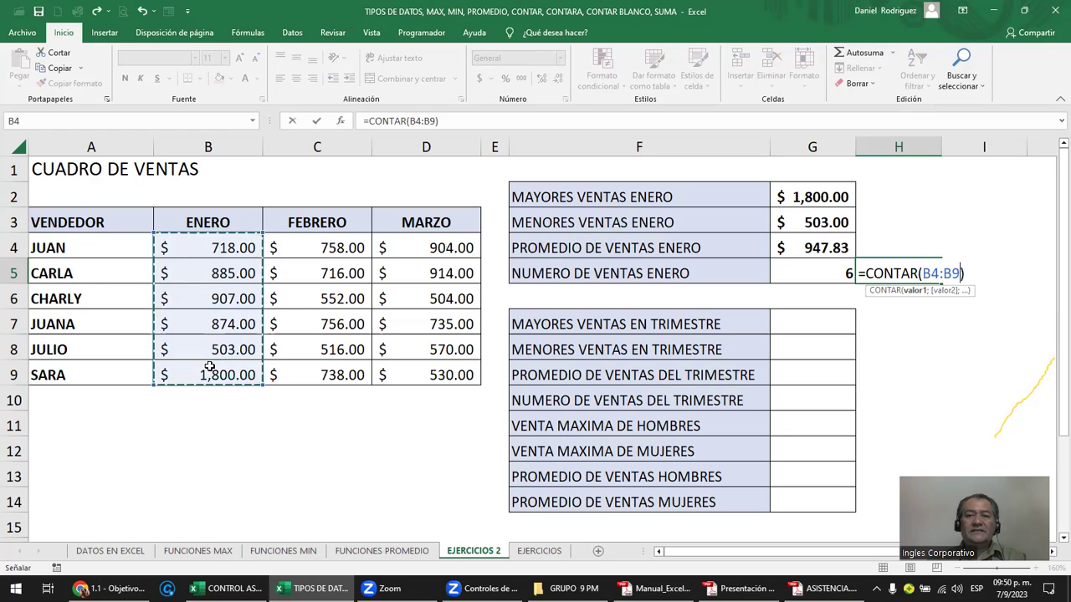
key("Return")
key("Up")
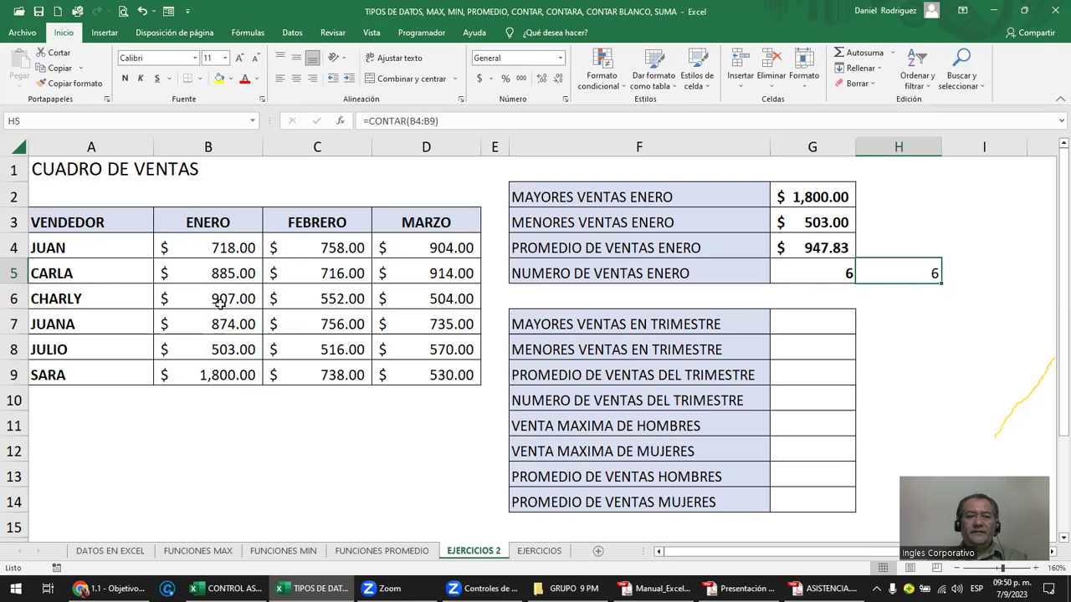
left_click(232, 374)
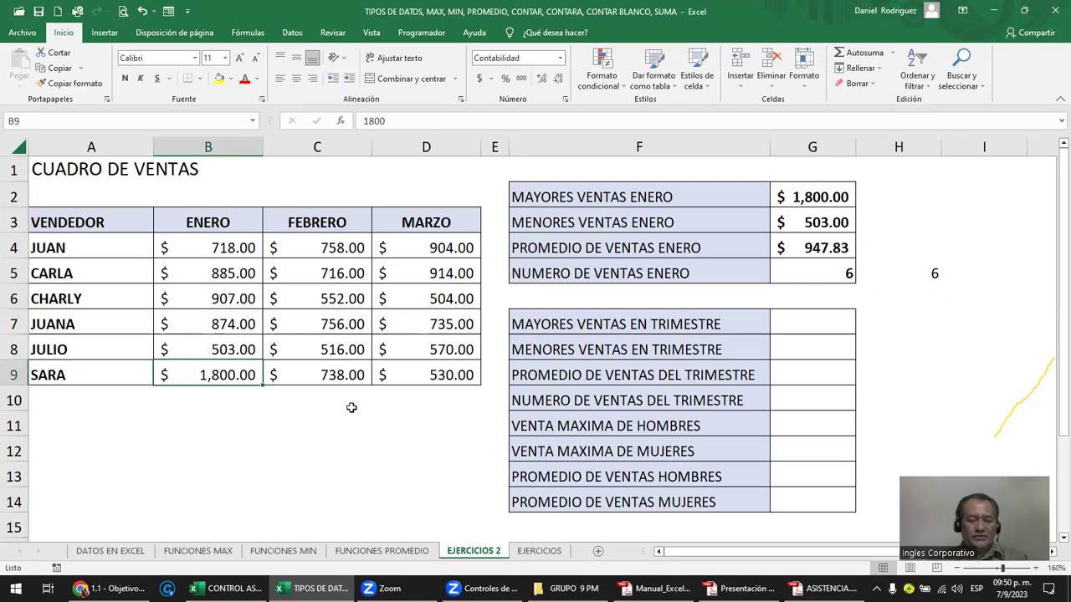
type("a")
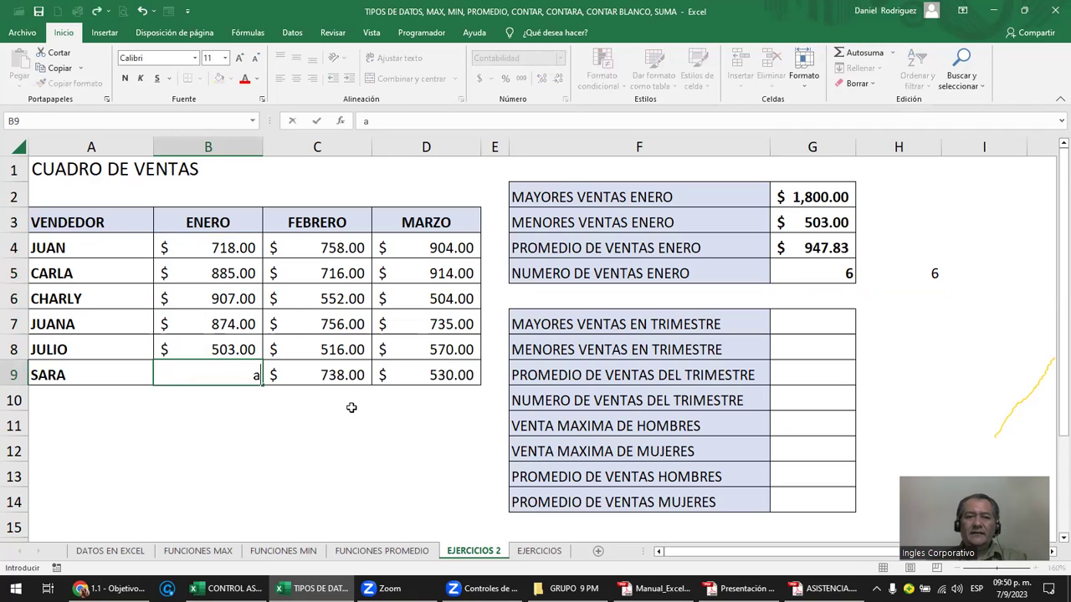
key("Return")
key("Up")
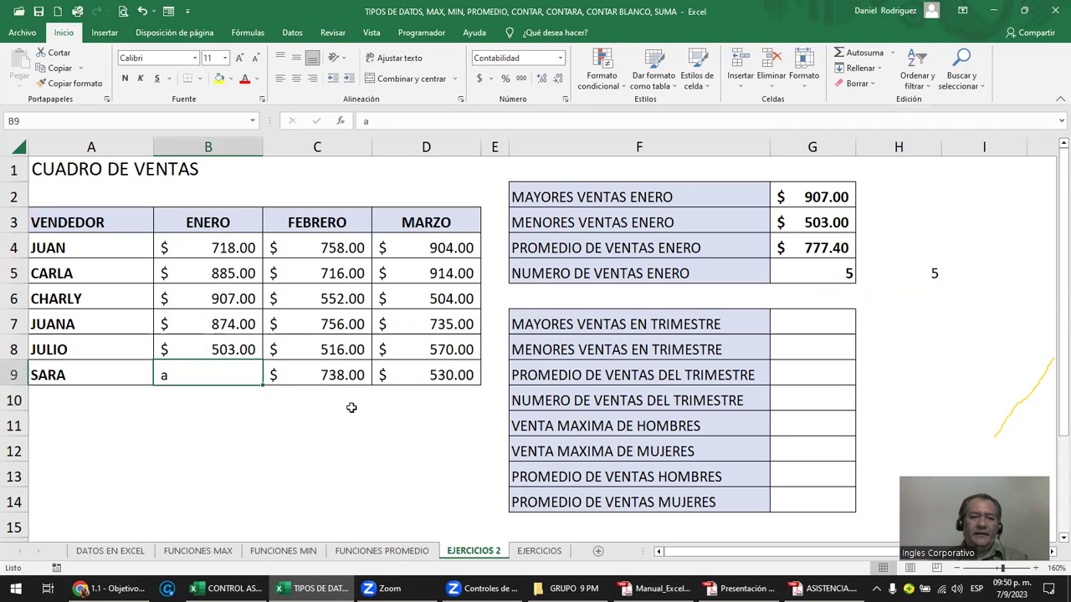
key("ctrl+z")
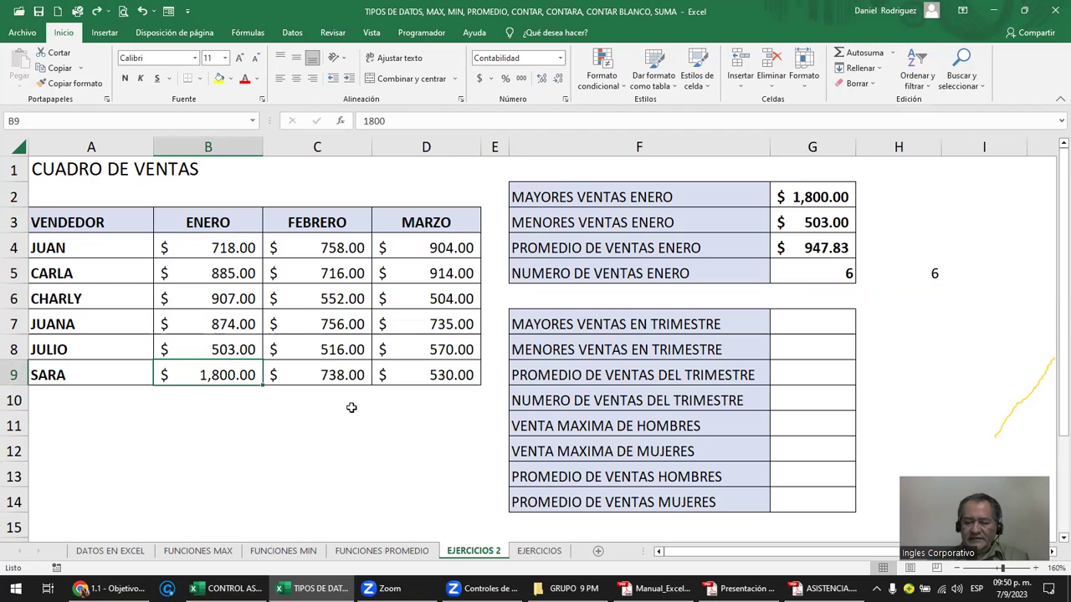
key("Delete")
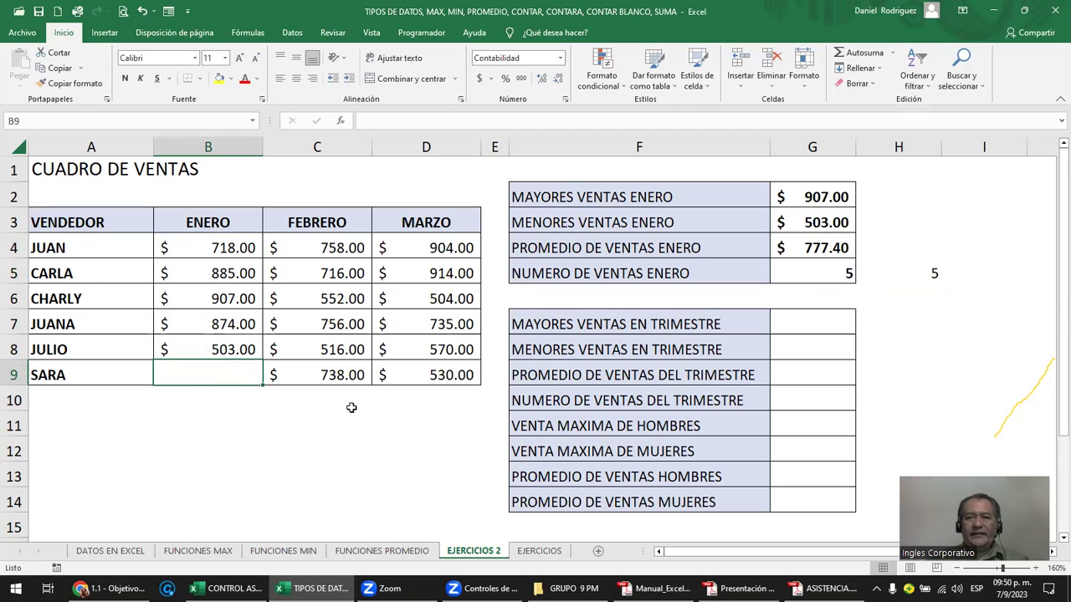
left_click_drag(210, 249, 214, 352)
left_click(216, 374)
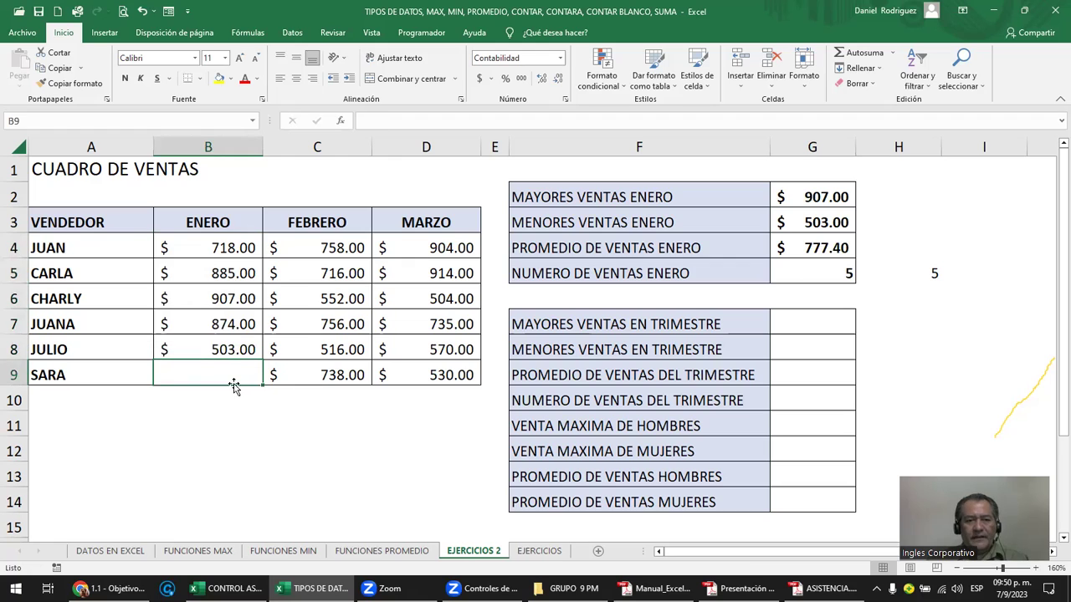
key("ctrl+z")
left_click(827, 274)
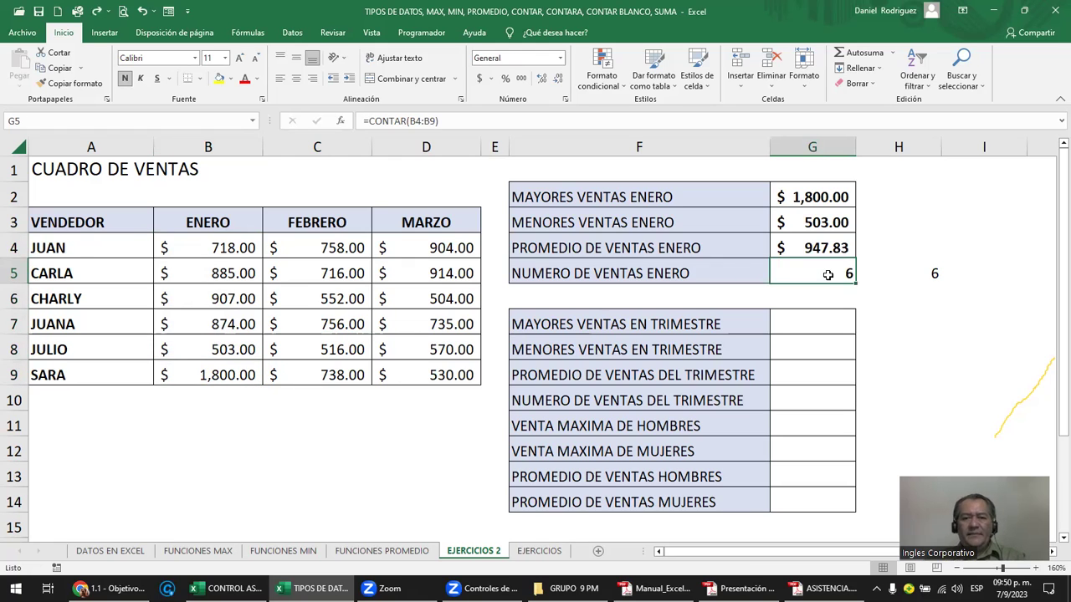
left_click(795, 318)
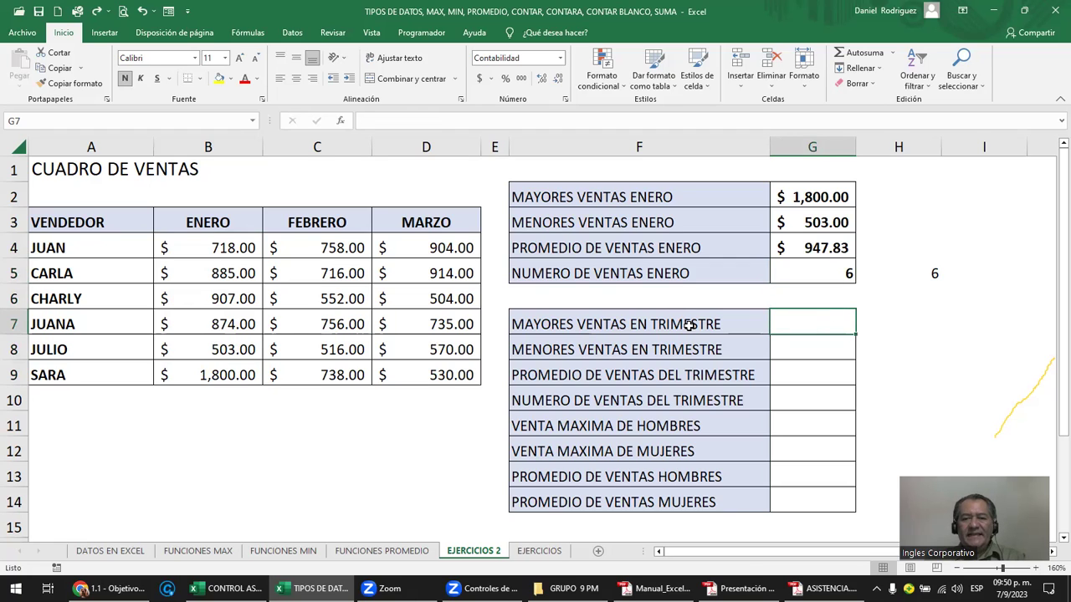
left_click_drag(207, 245, 435, 375)
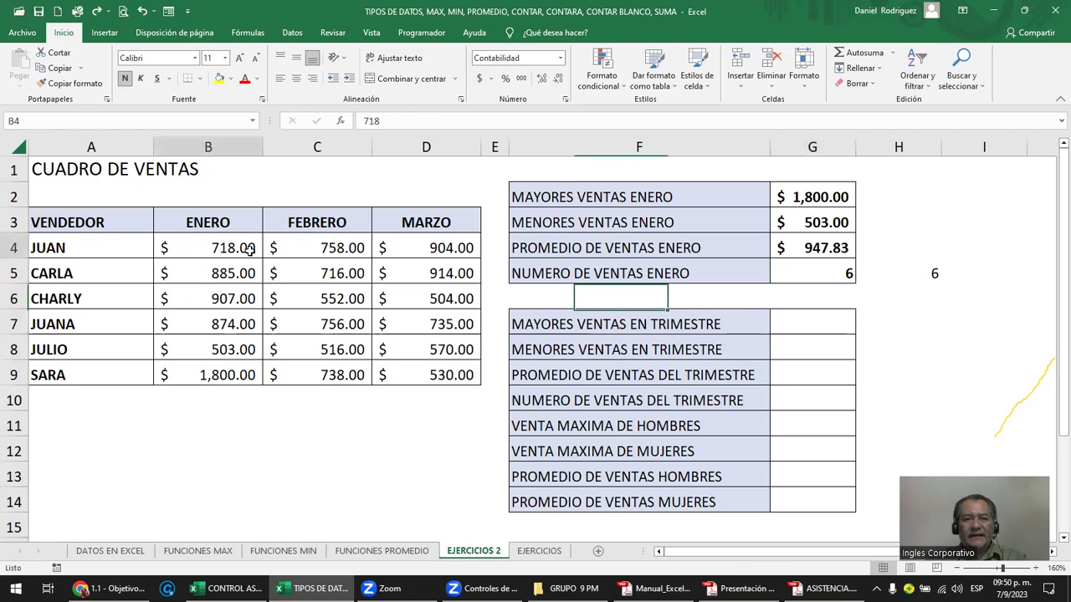
mouse_move(209, 245)
left_mouse_down()
mouse_move(425, 351)
mouse_move(425, 365)
left_mouse_up()
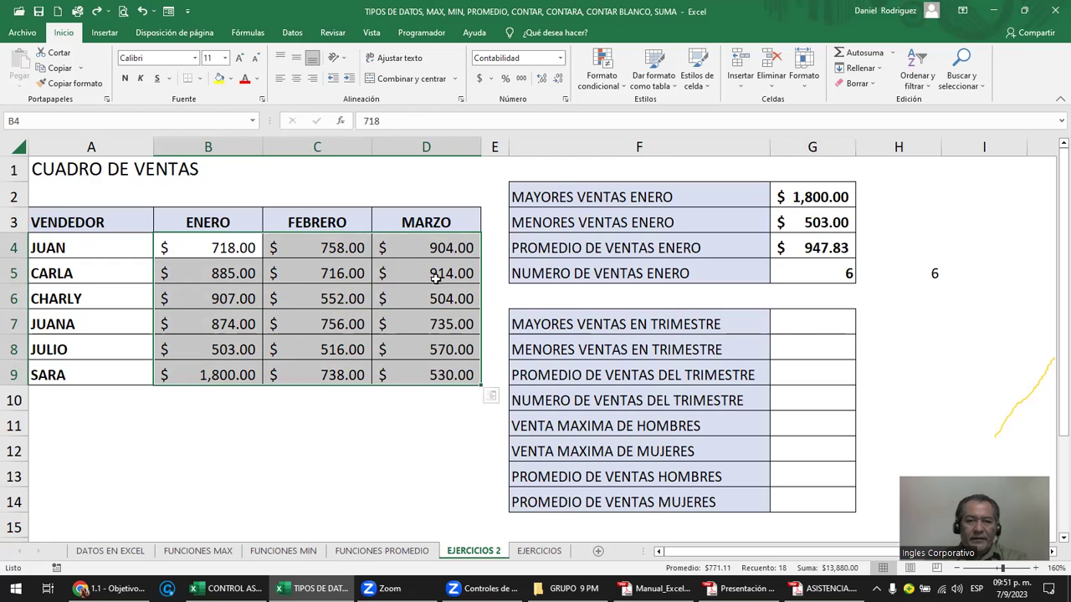
Enter =max(B4:D9) in G7, returning $1,800.00 across all three months.
left_click(803, 320)
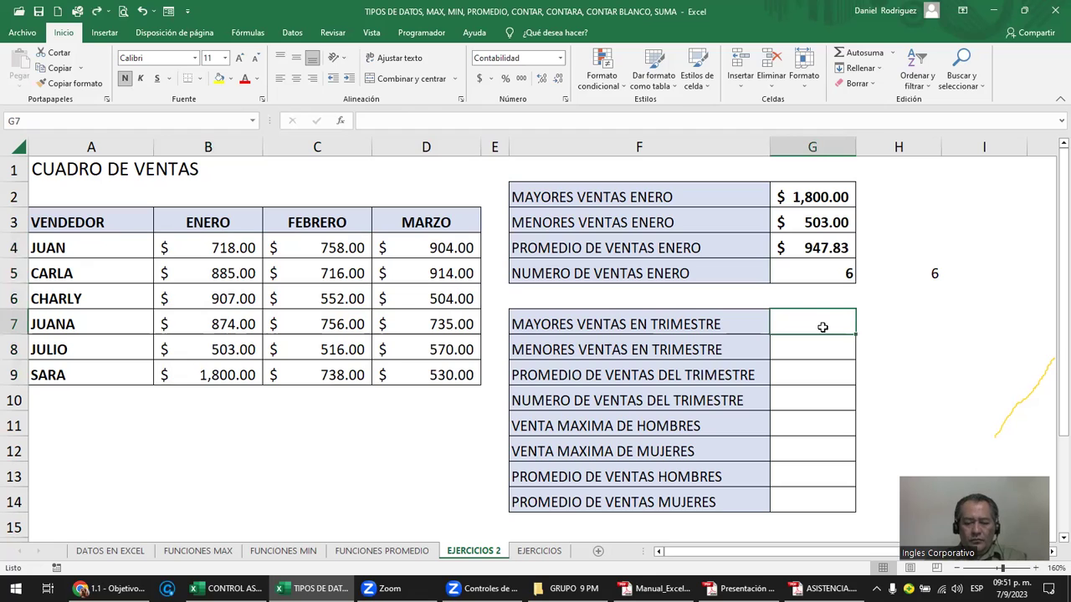
type("=")
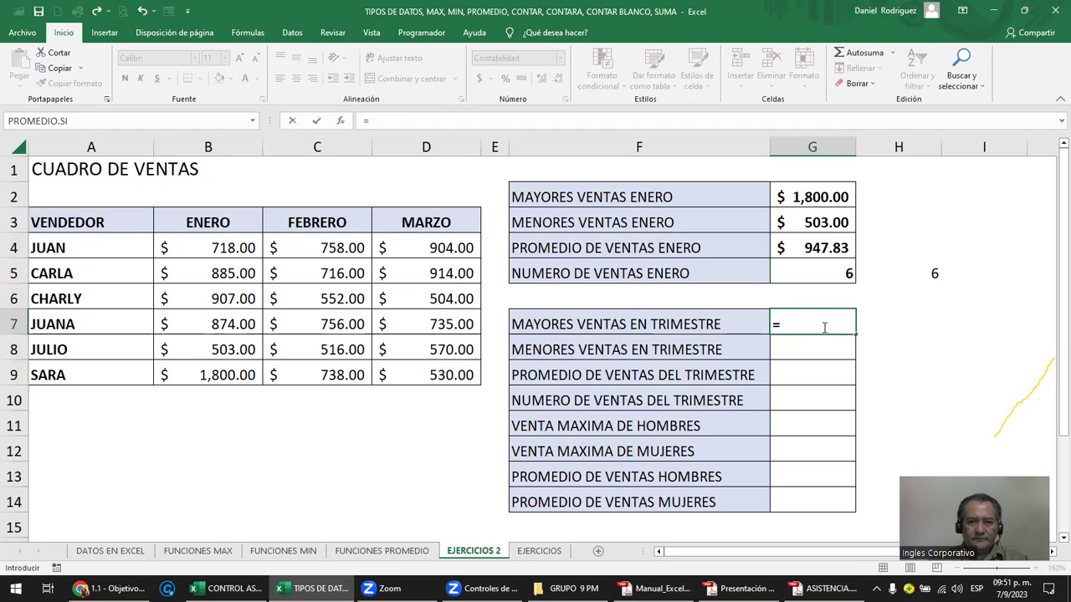
type("m")
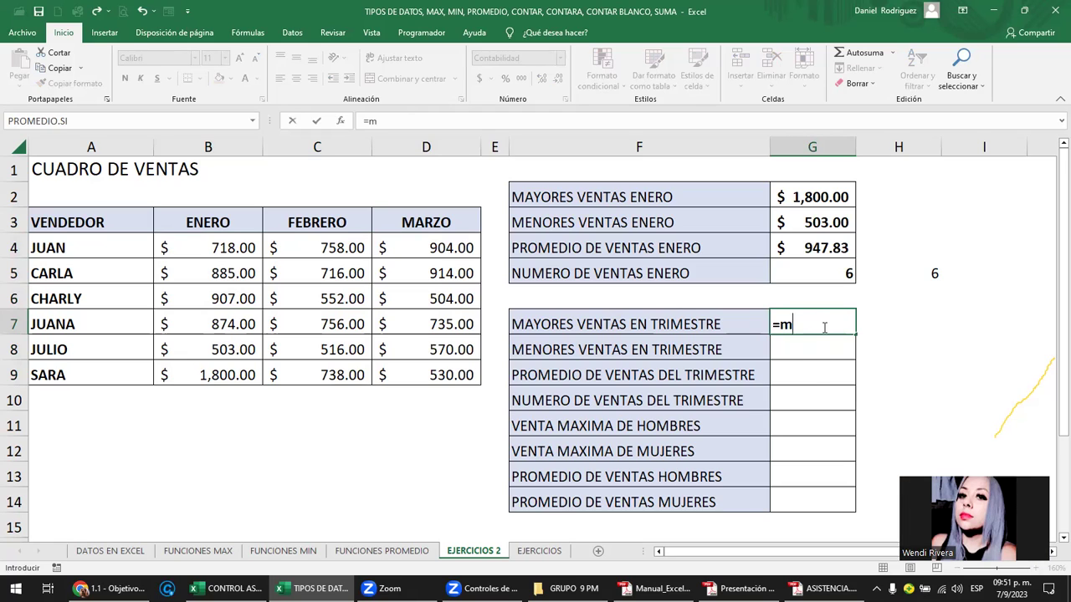
type("ax(")
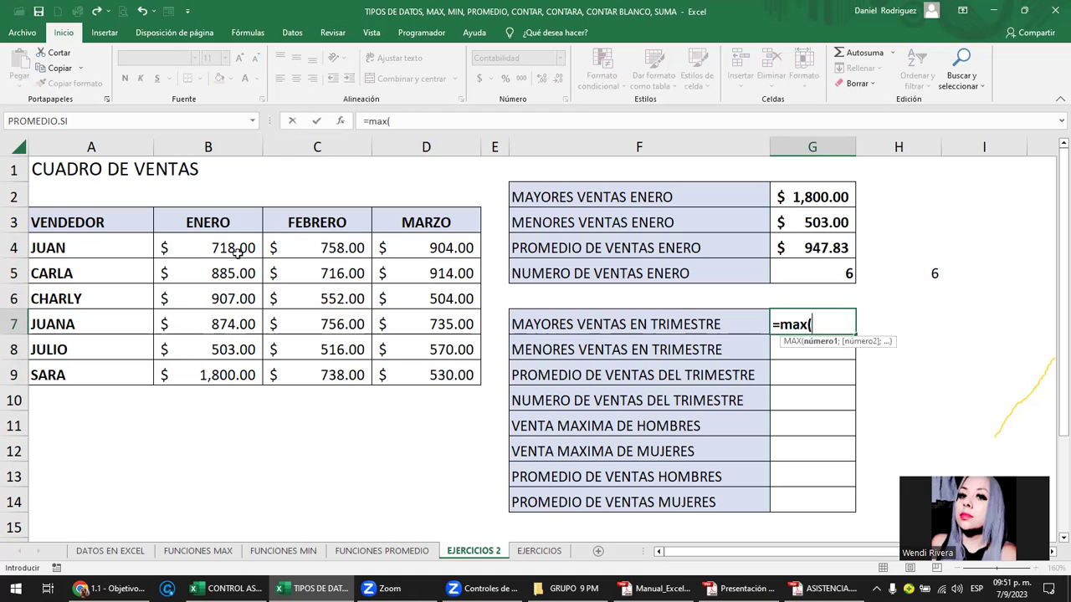
mouse_move(209, 245)
left_mouse_down()
mouse_move(437, 266)
mouse_move(443, 370)
left_mouse_up()
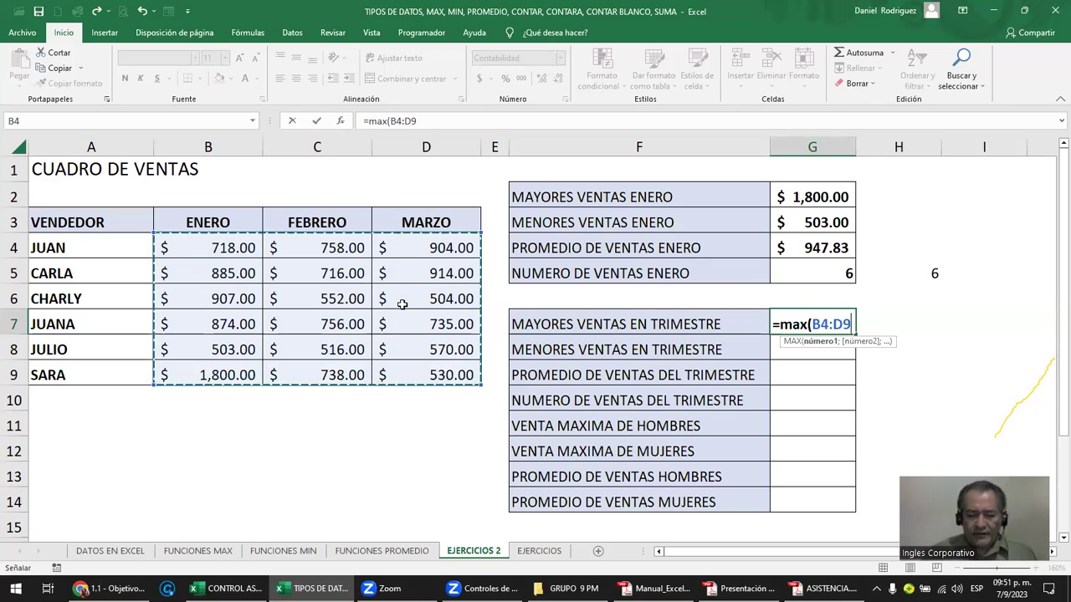
type(")")
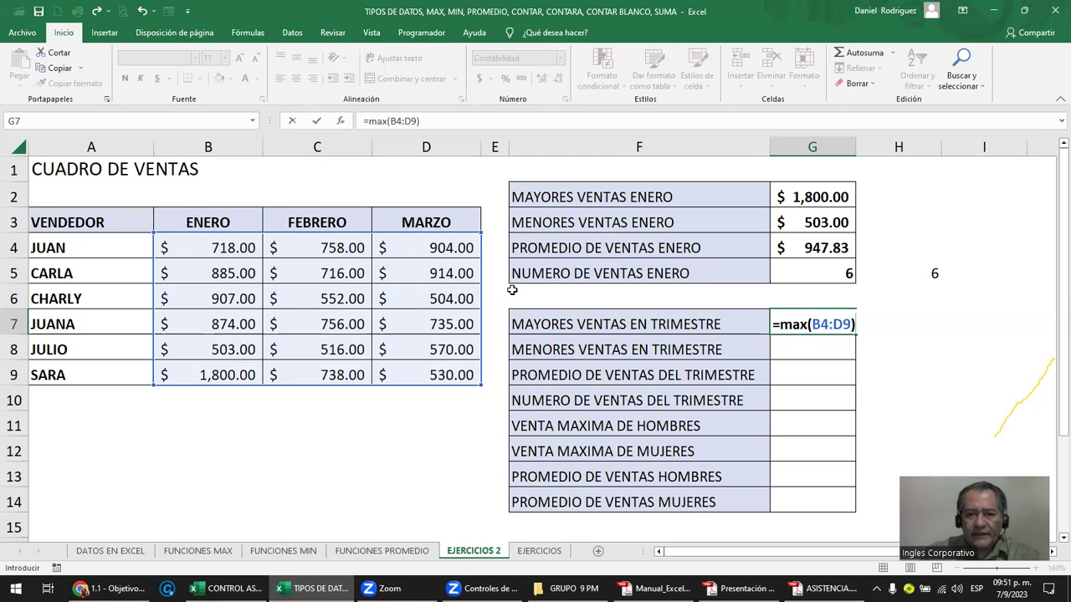
key("Return")
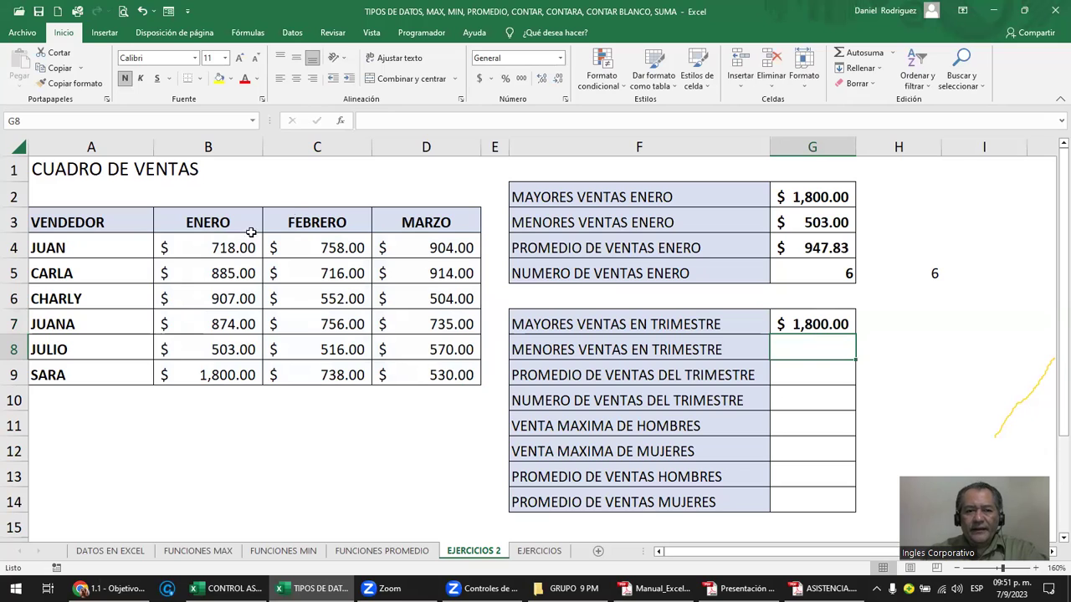
Change Julio's March sale in D8 to 2,500.
left_click(441, 375)
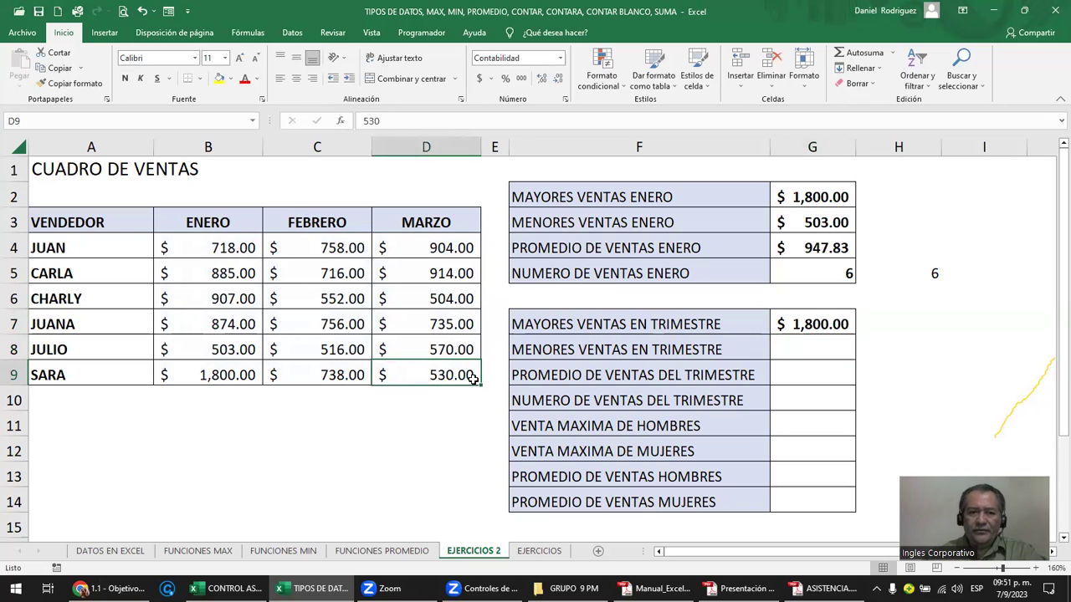
key("Up")
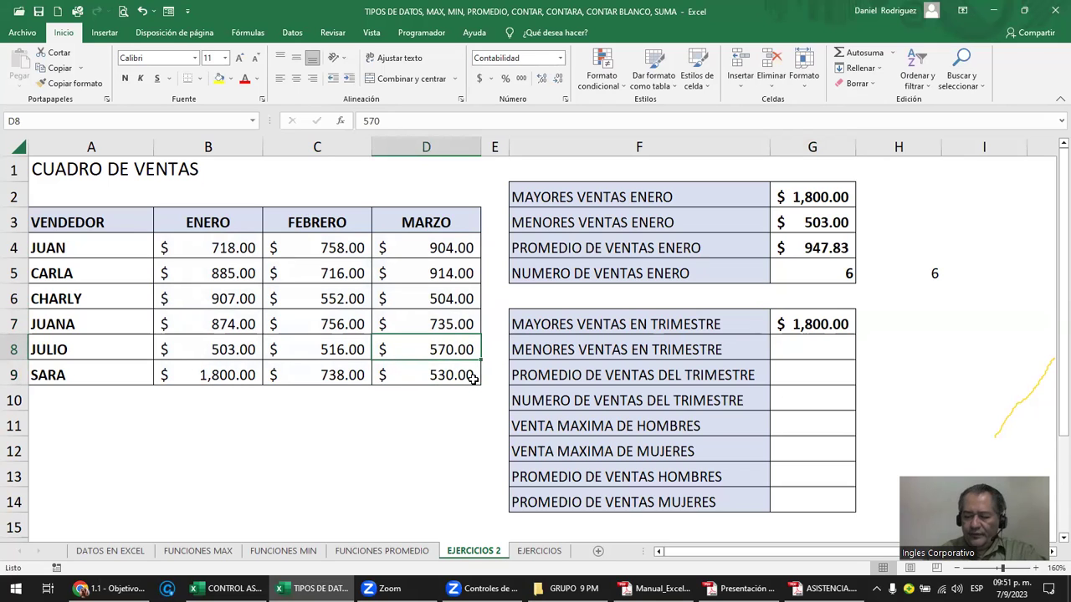
type("2,500")
key("Return")
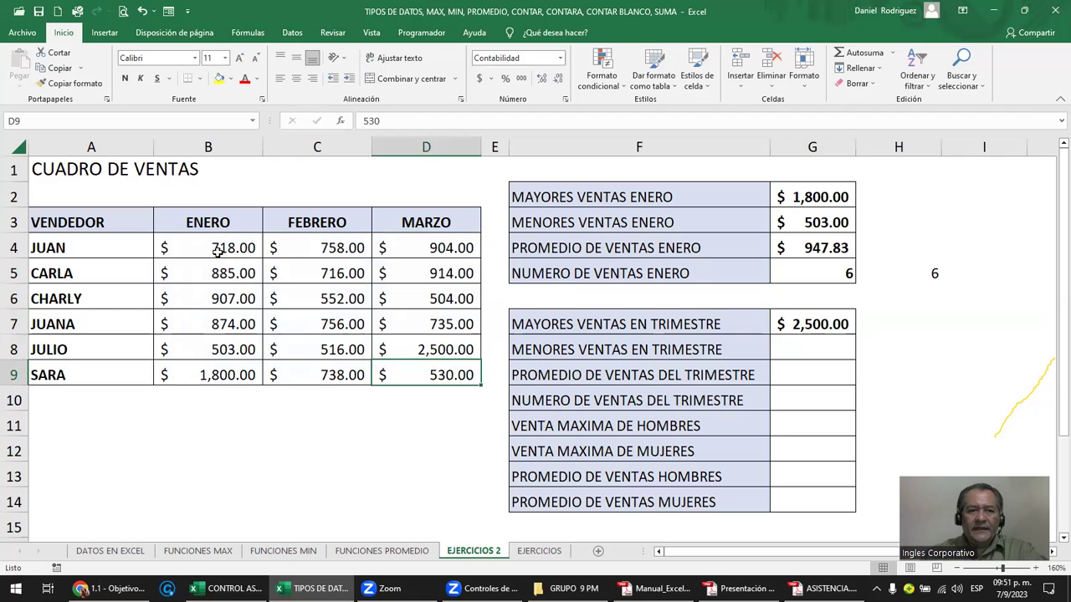
Review the table by selecting the sales B4:D9, month headers and salesperson names.
left_click_drag(217, 251, 435, 375)
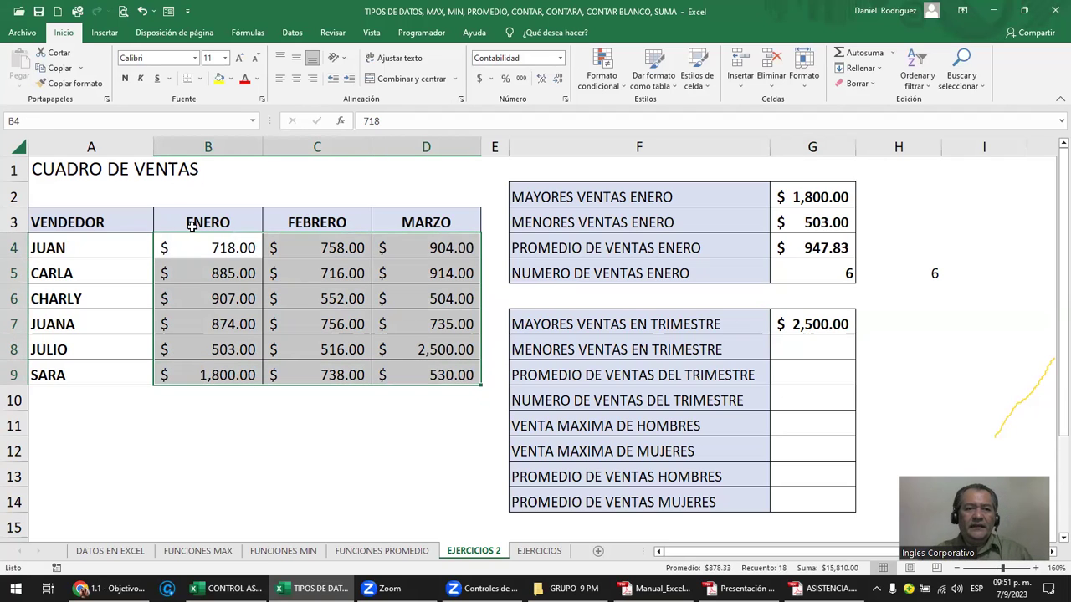
key("ctrl+q")
key("Escape")
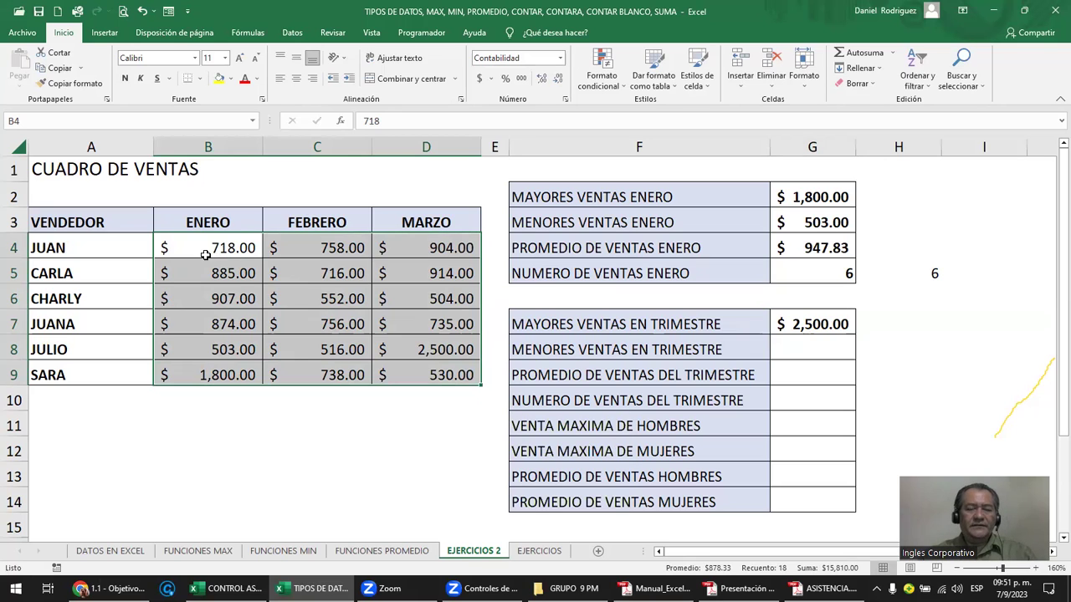
left_click(214, 248)
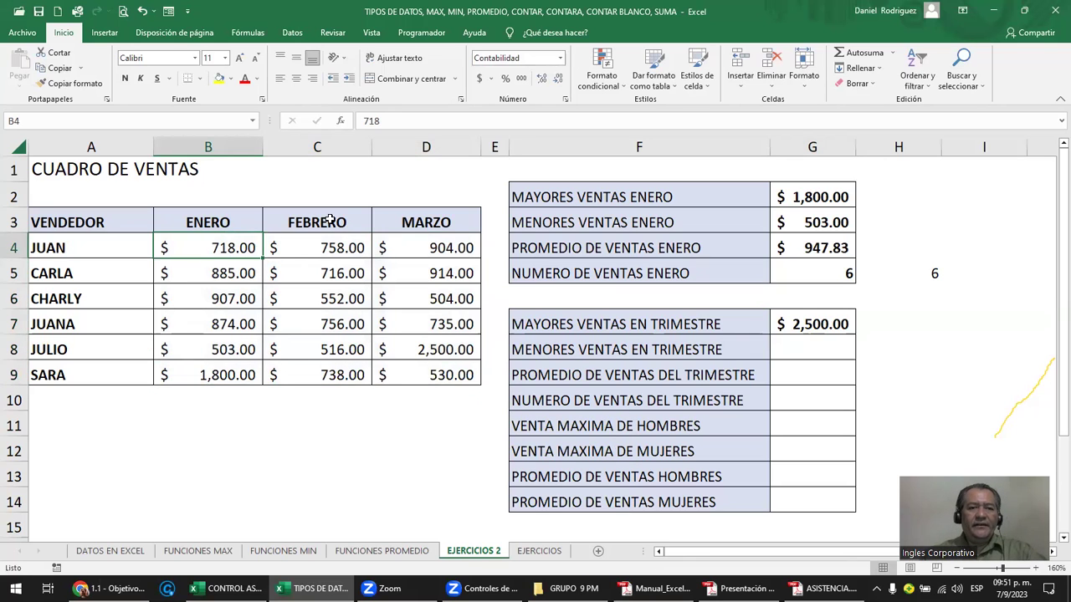
left_click_drag(203, 221, 405, 224)
left_click_drag(60, 250, 77, 368)
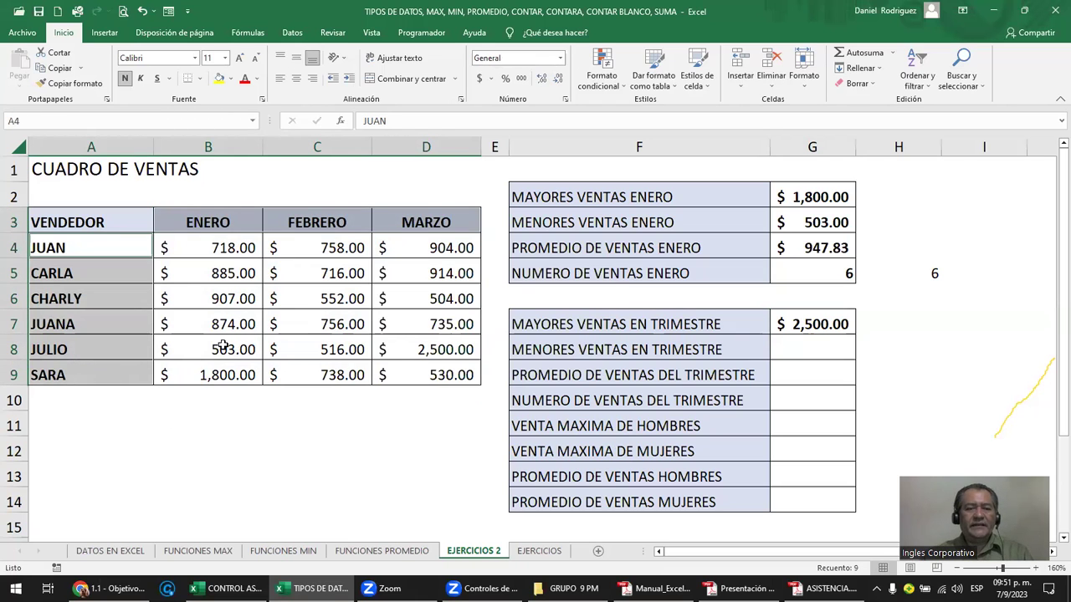
left_click(213, 248)
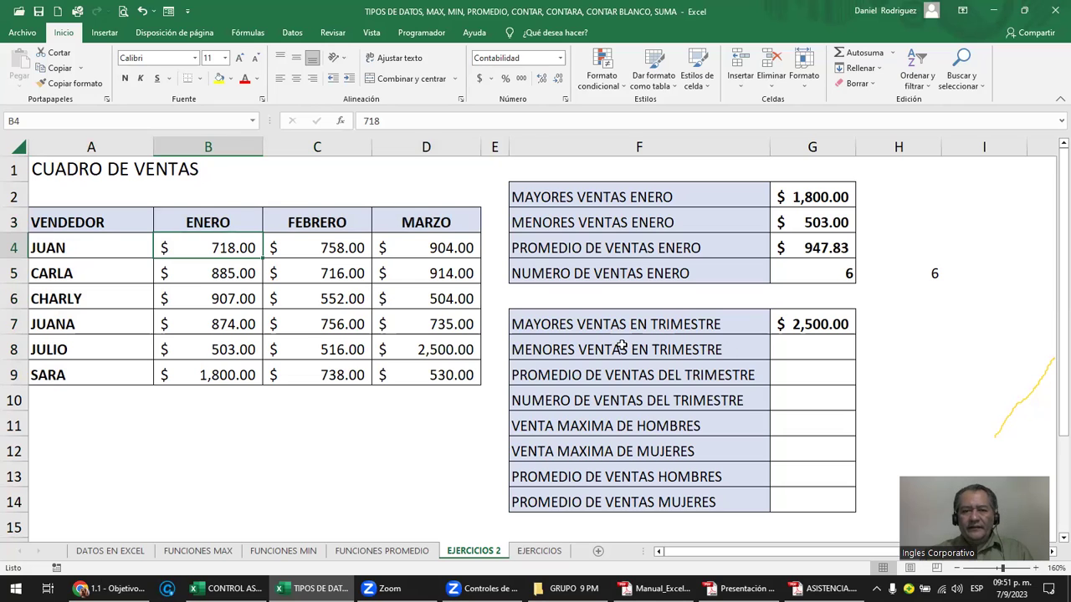
left_click(794, 350)
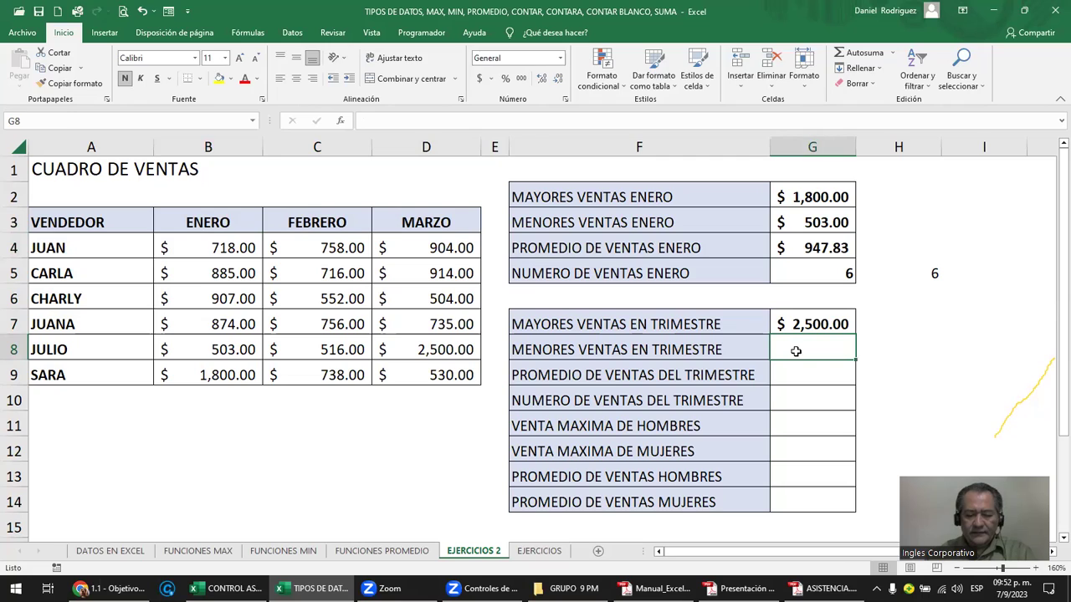
Enter =MIN(B4:D9) in G8, returning $503.00 as the trimester's lowest sale.
type("=")
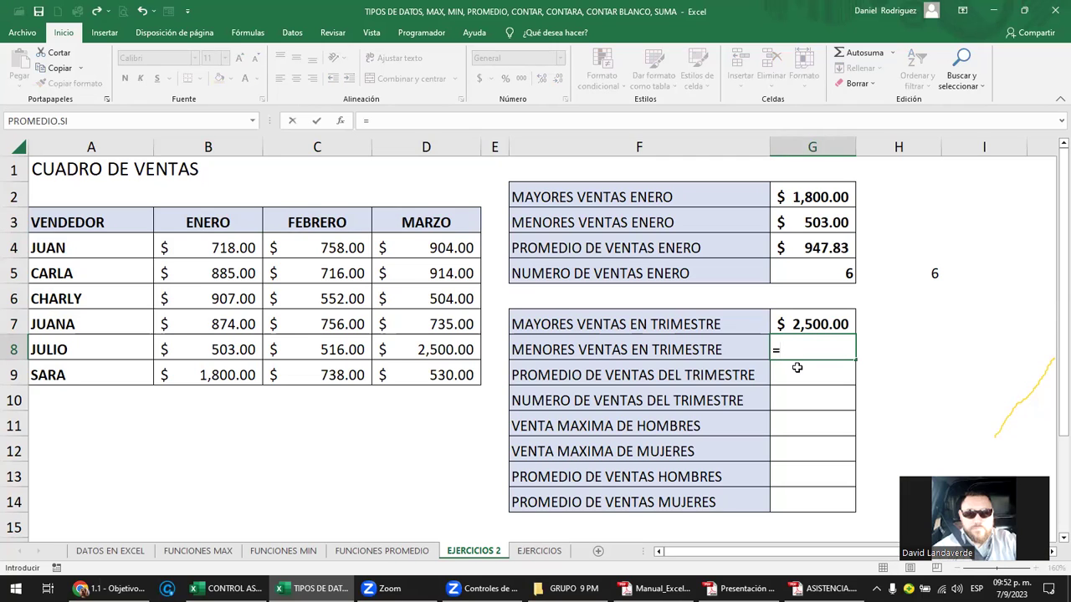
type("min")
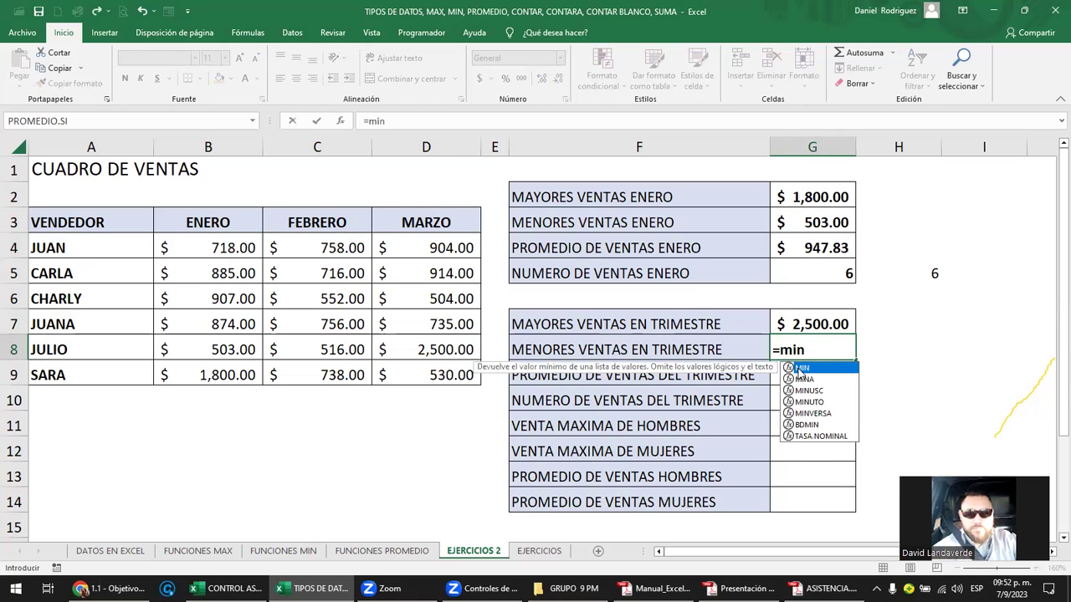
type("(")
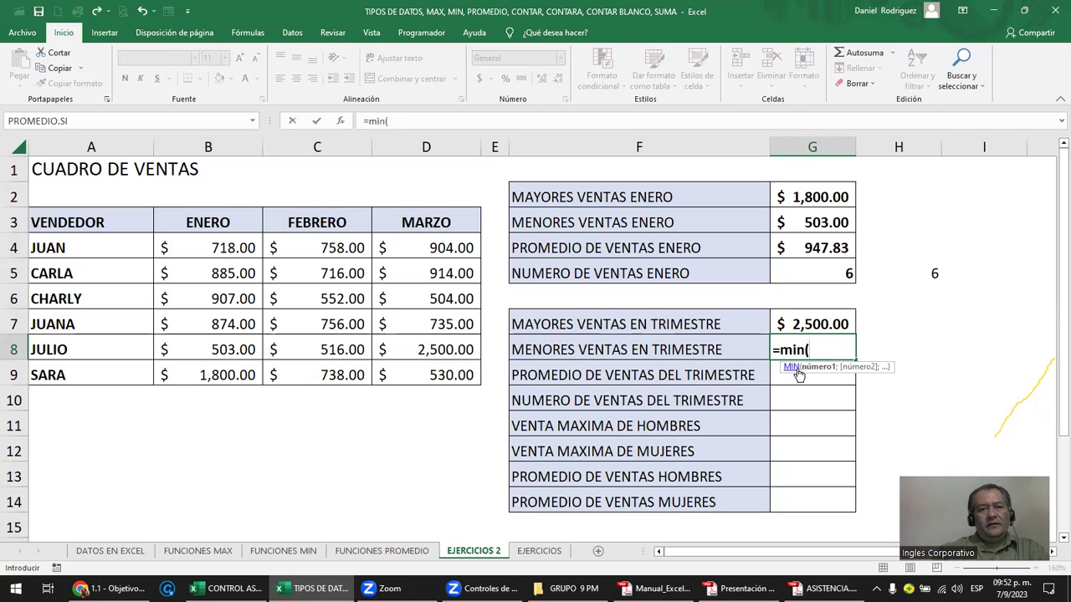
mouse_move(216, 249)
left_mouse_down()
mouse_move(379, 318)
mouse_move(412, 368)
left_mouse_up()
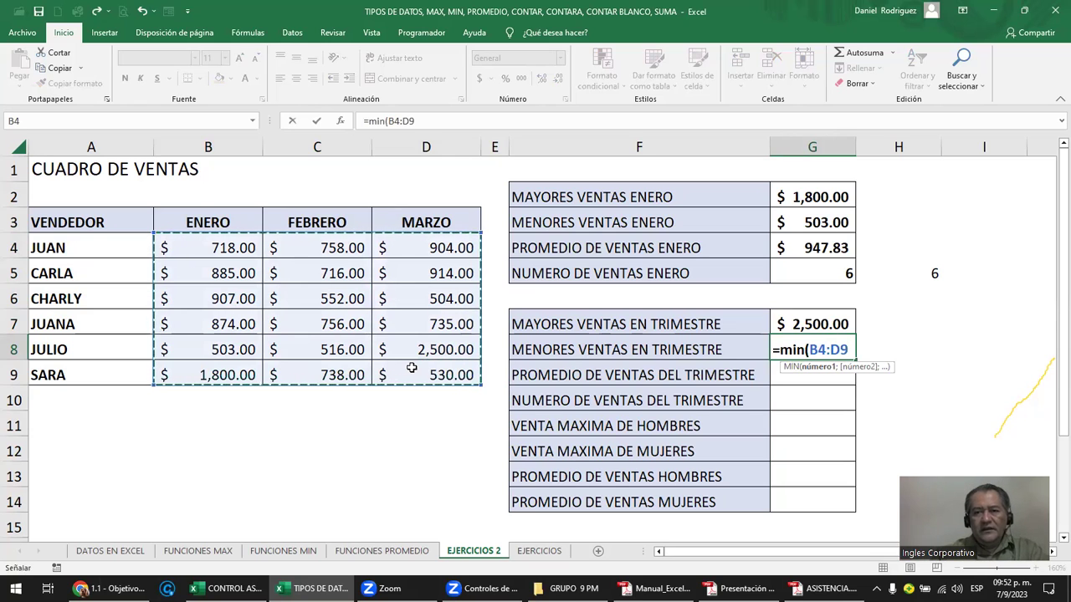
key("Return")
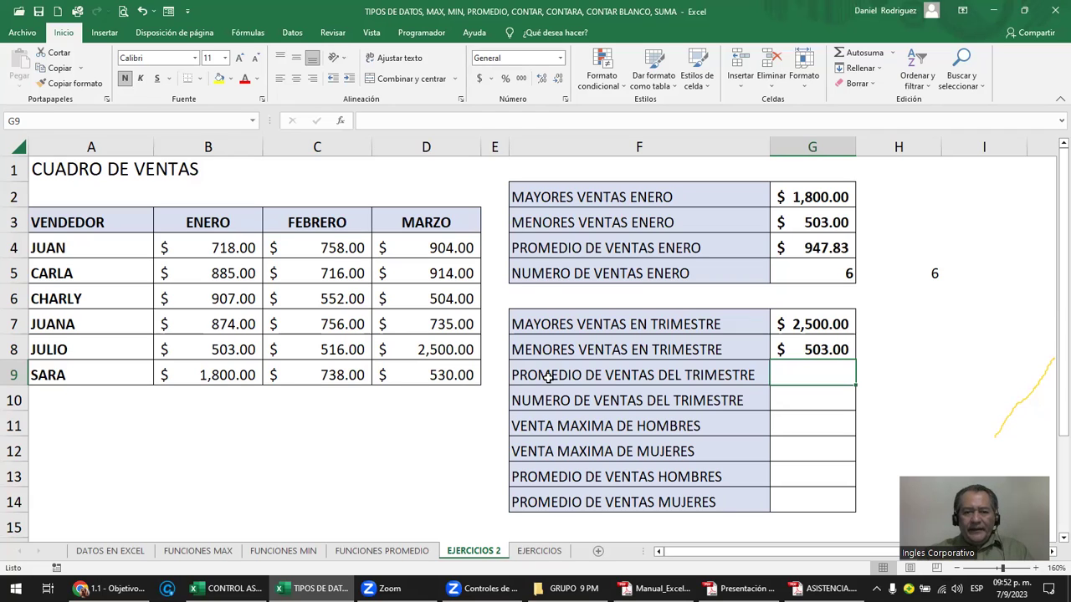
left_click_drag(548, 378, 803, 375)
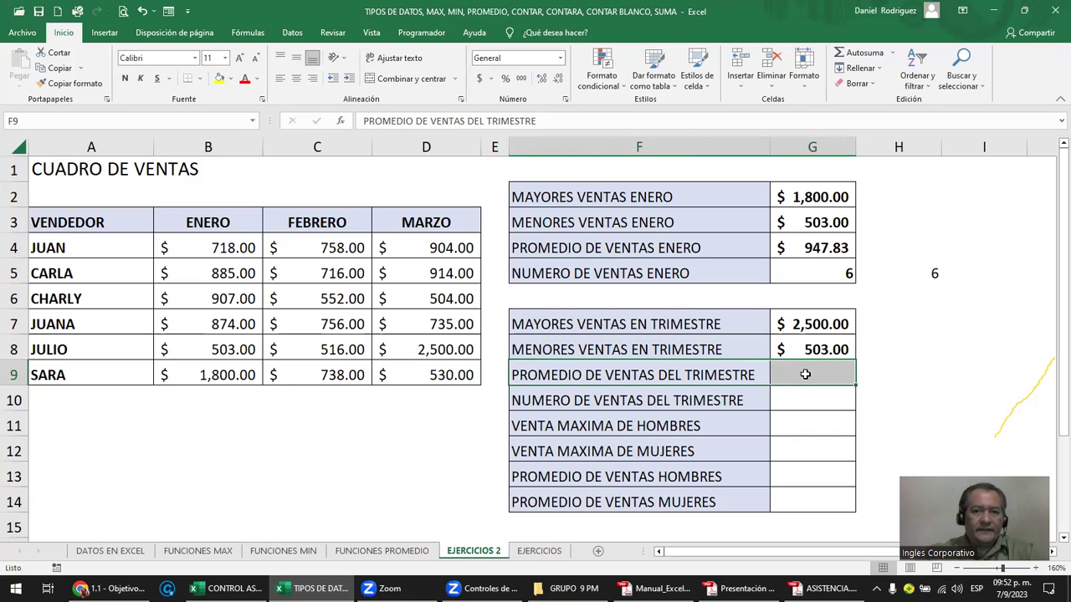
left_click(704, 374)
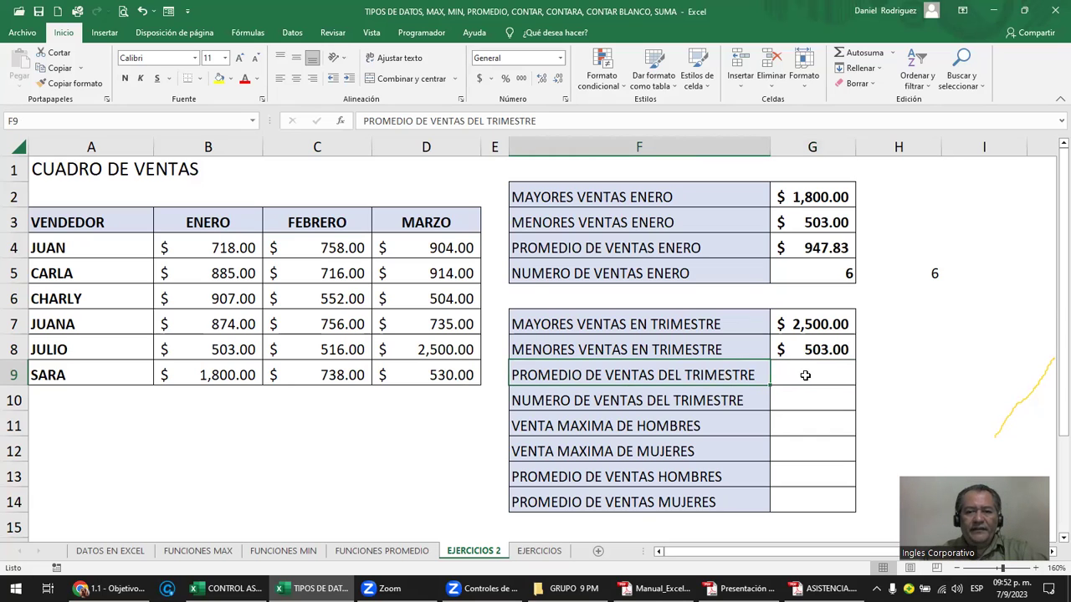
left_click(805, 376)
Enter =PROMEDIO(B4:D9) in G9 to average all monthly sales, giving $878.33.
type("=")
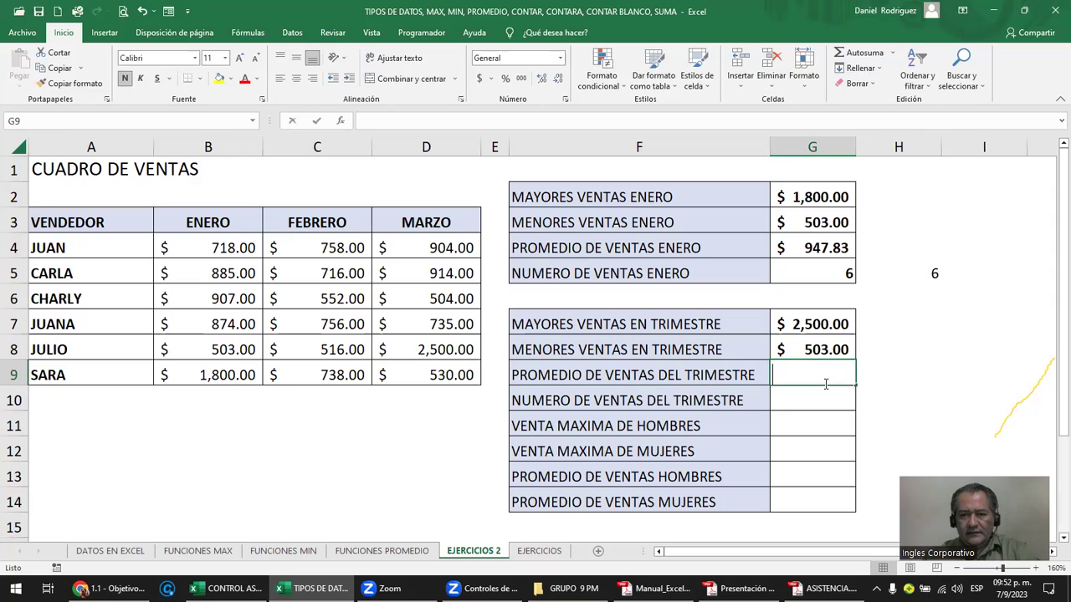
type("p")
key("BackSpace")
type("pro")
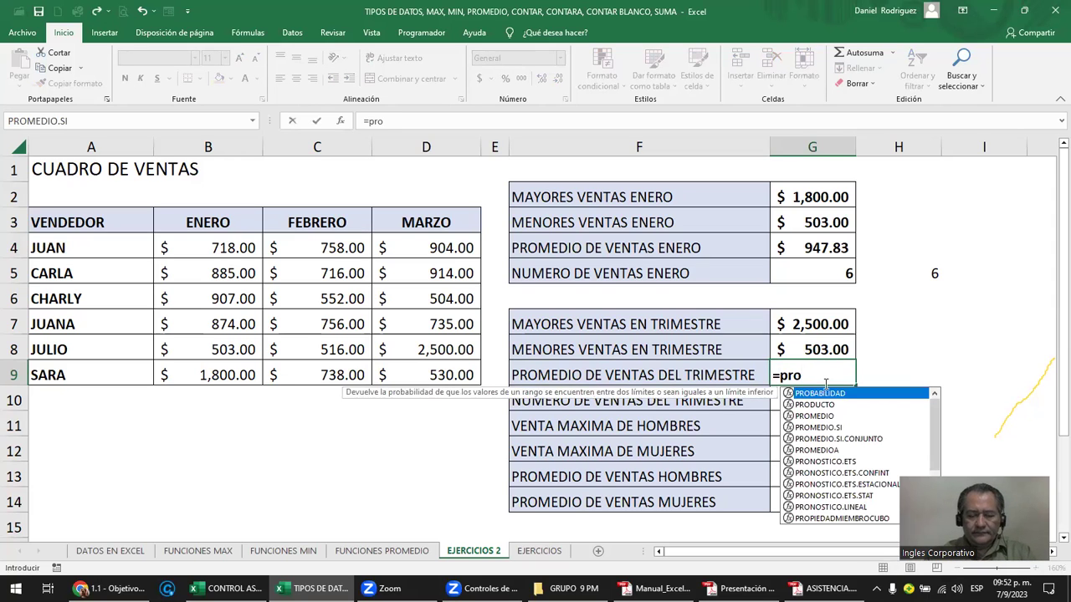
type("m")
key("Tab")
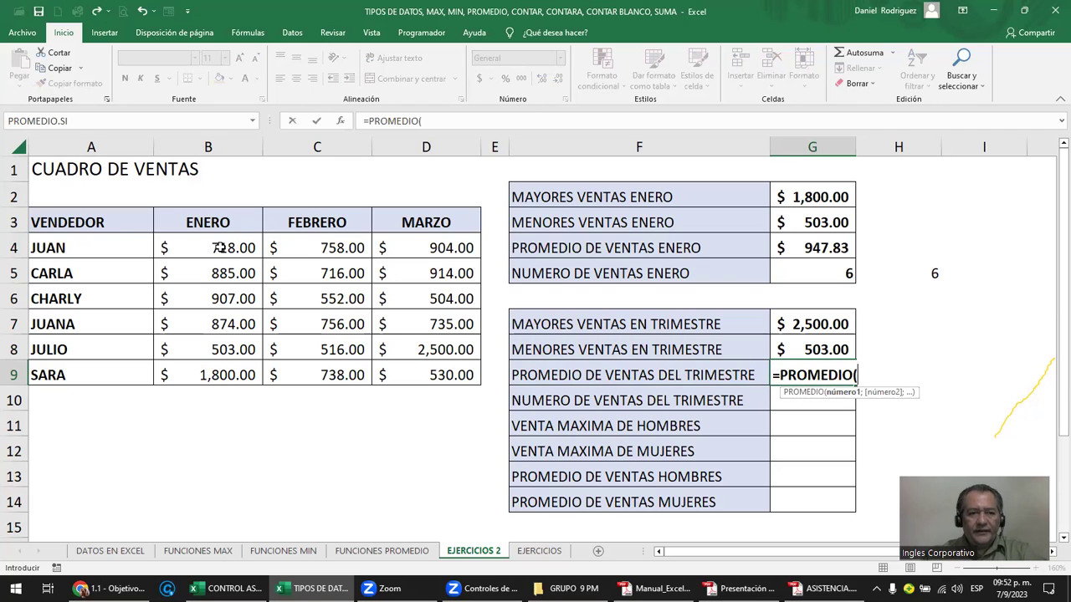
left_click_drag(211, 248, 427, 362)
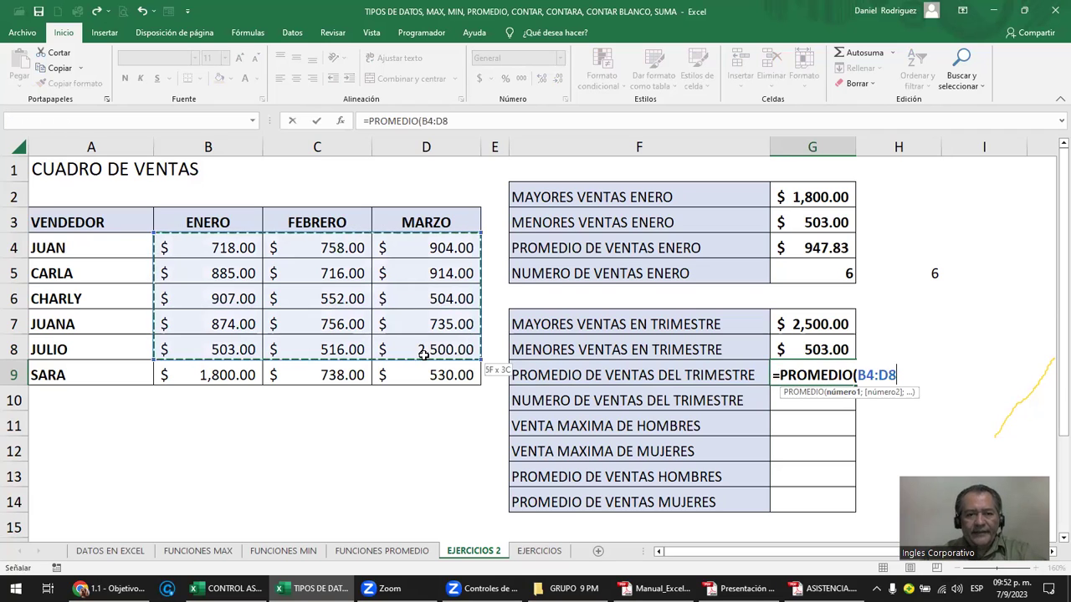
key("Return")
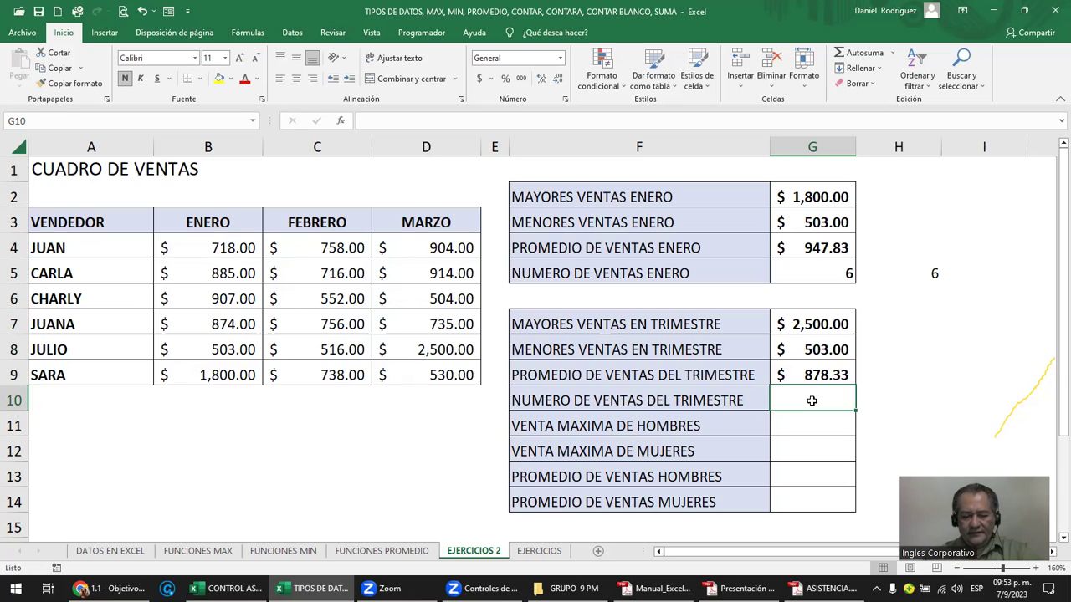
Enter =CONTAR(B4:D9) in G10 to count all the trimester's sales, giving 18.
type("=")
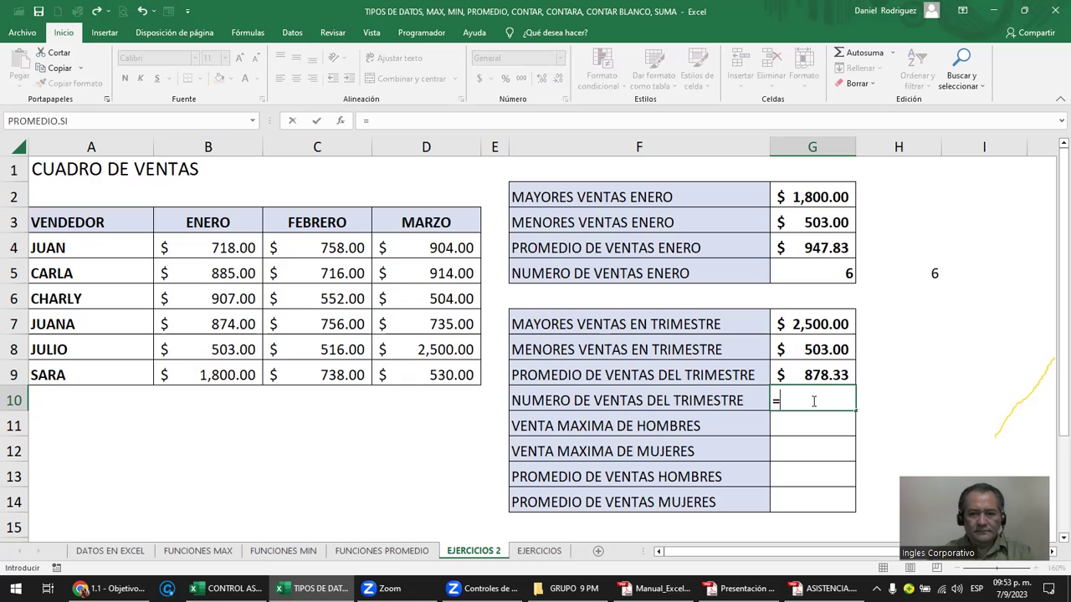
type("co")
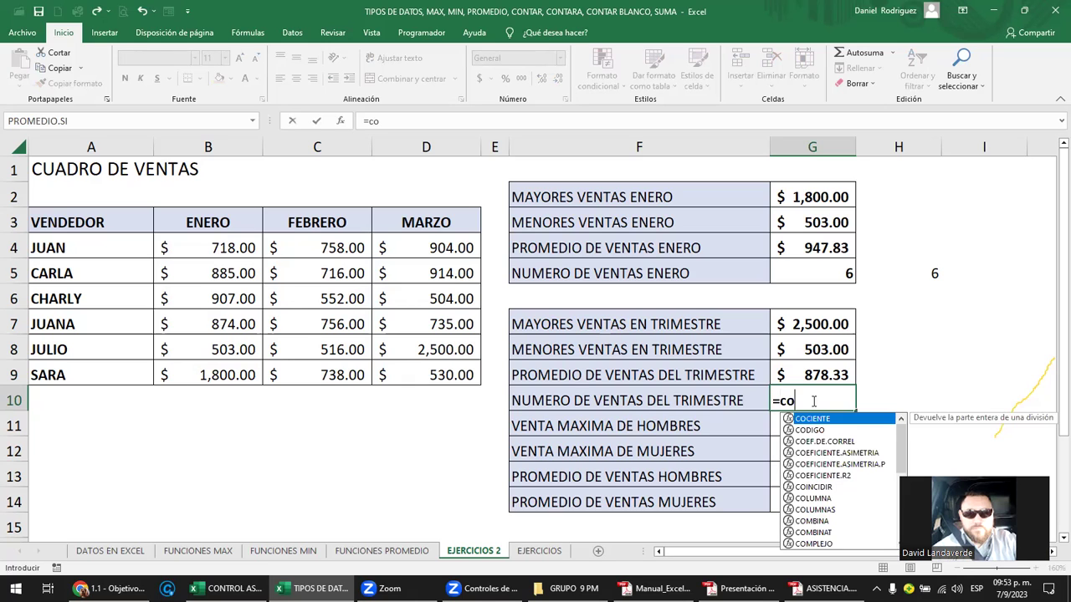
type("ntar")
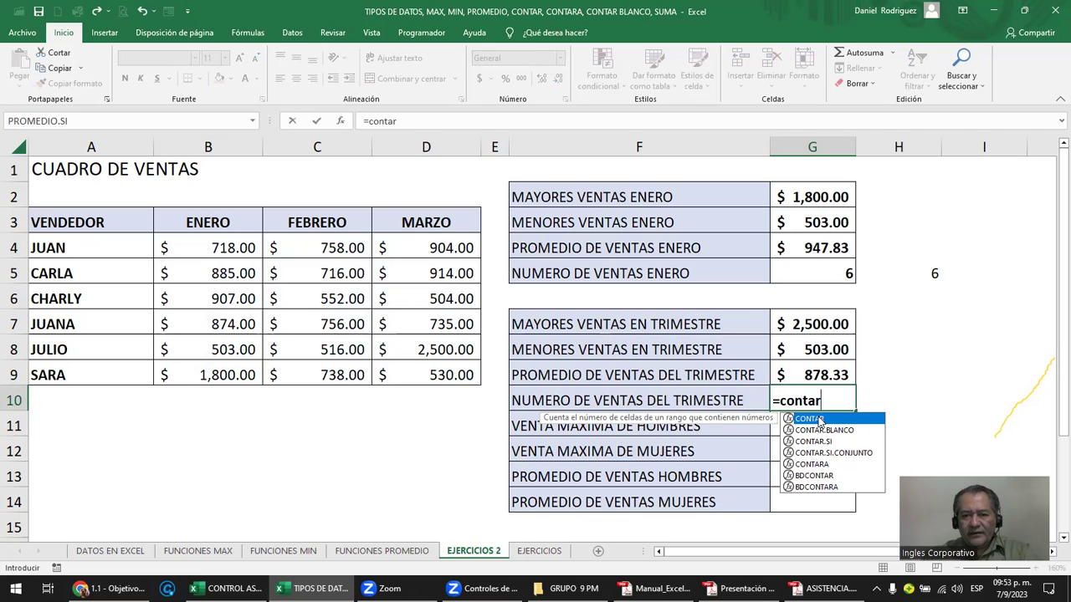
double_click(820, 423)
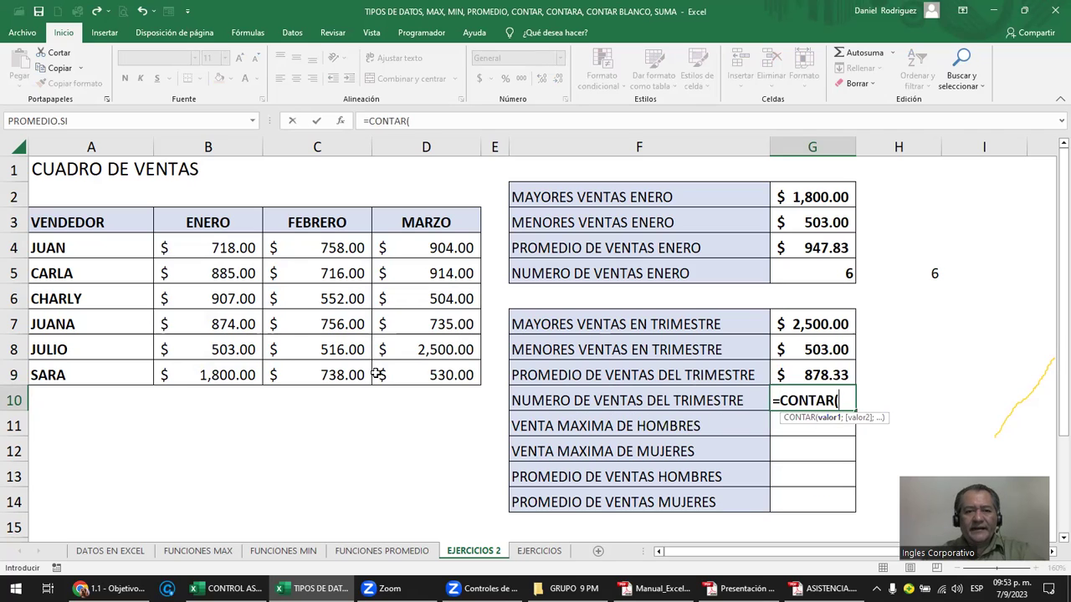
mouse_move(198, 248)
left_mouse_down()
mouse_move(384, 276)
mouse_move(424, 364)
left_mouse_up()
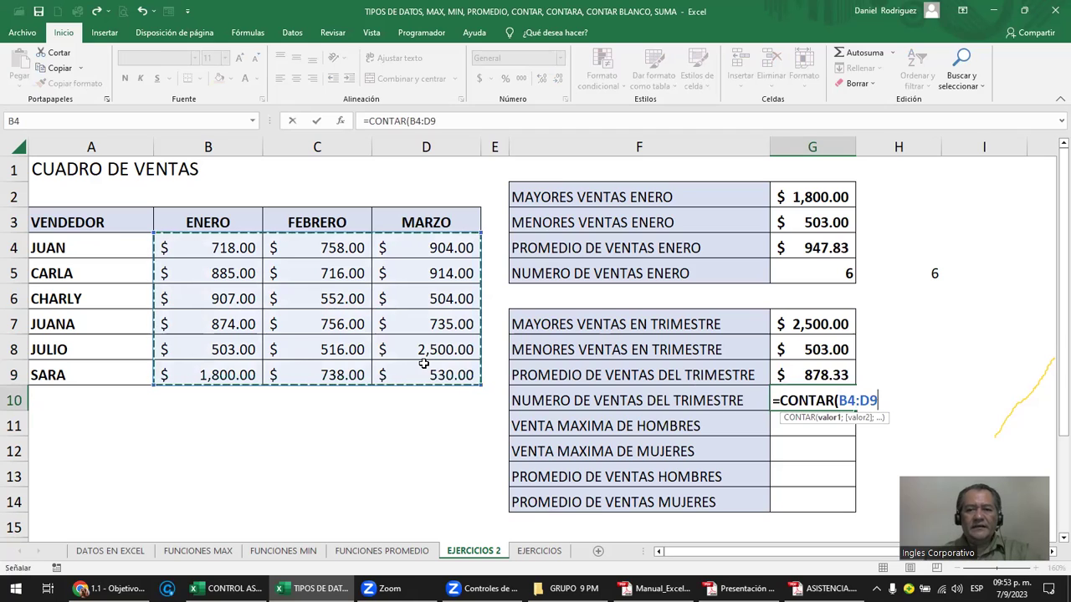
key("Return")
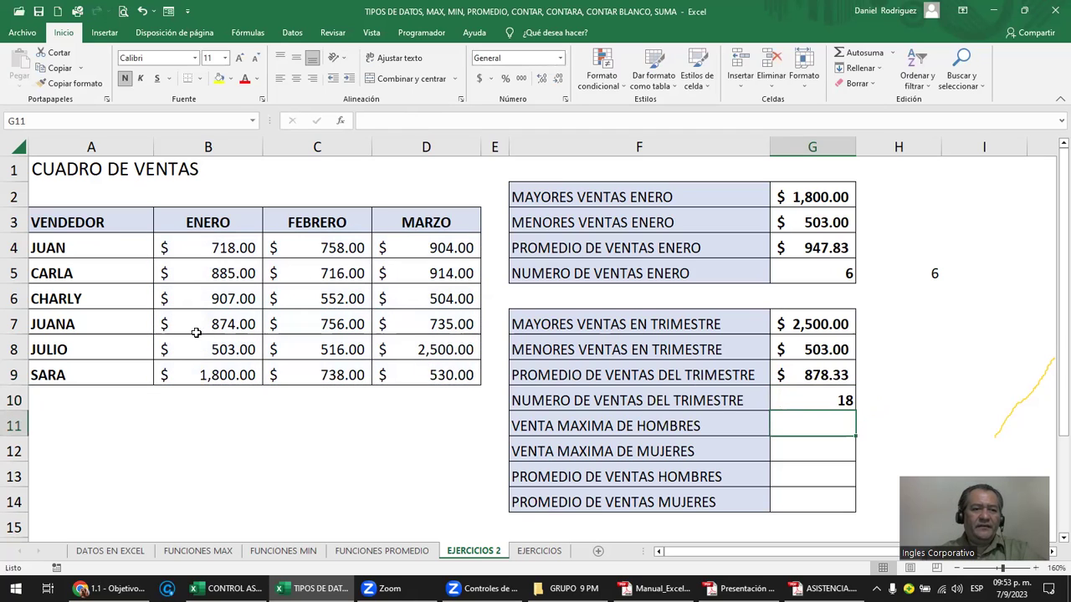
left_click(327, 351)
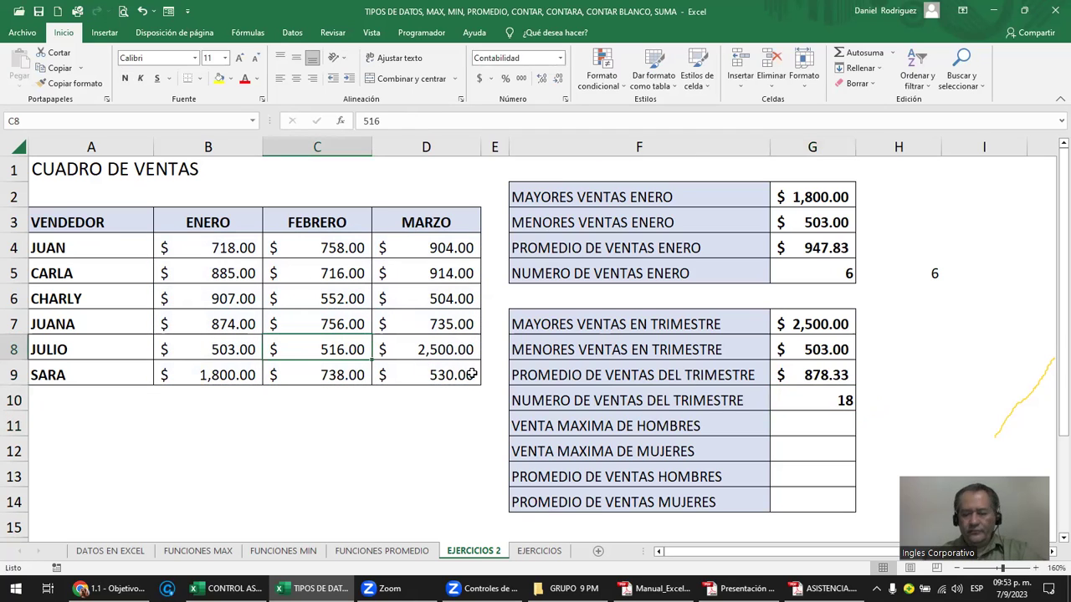
key("Delete")
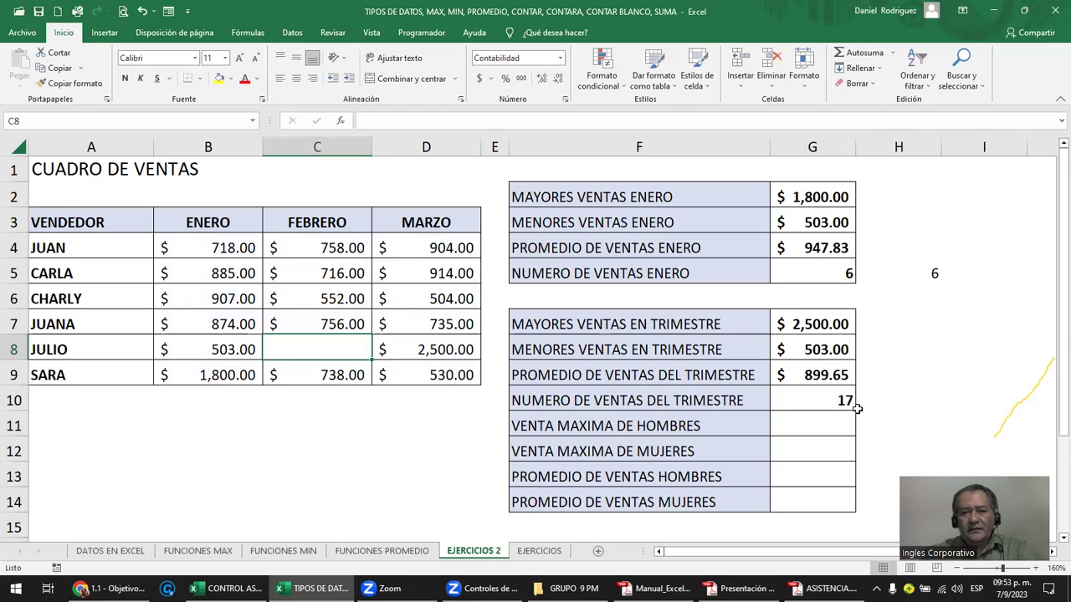
left_click(832, 405)
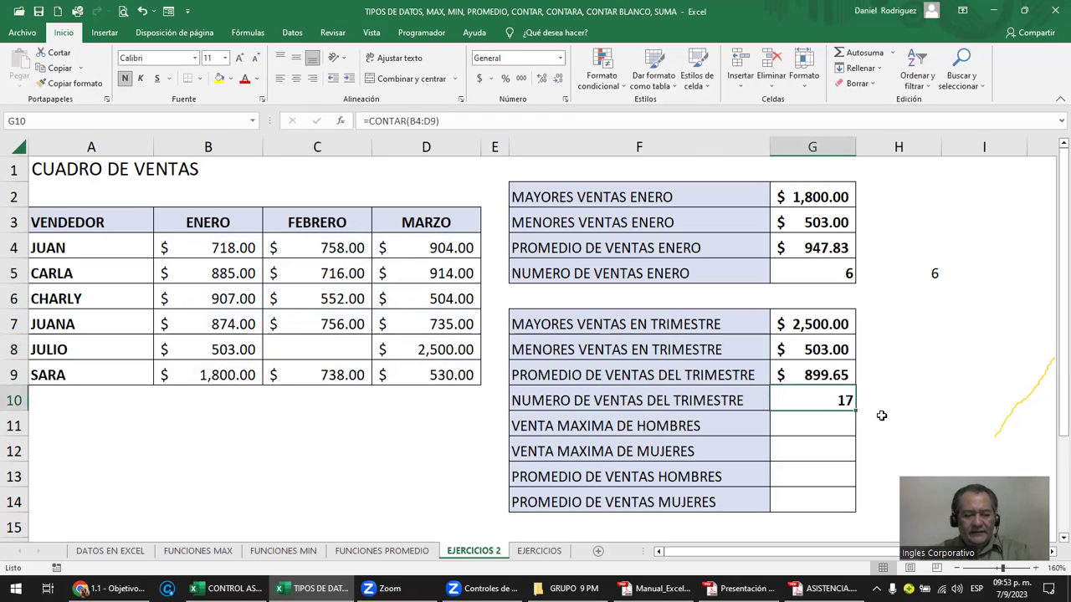
key("F2")
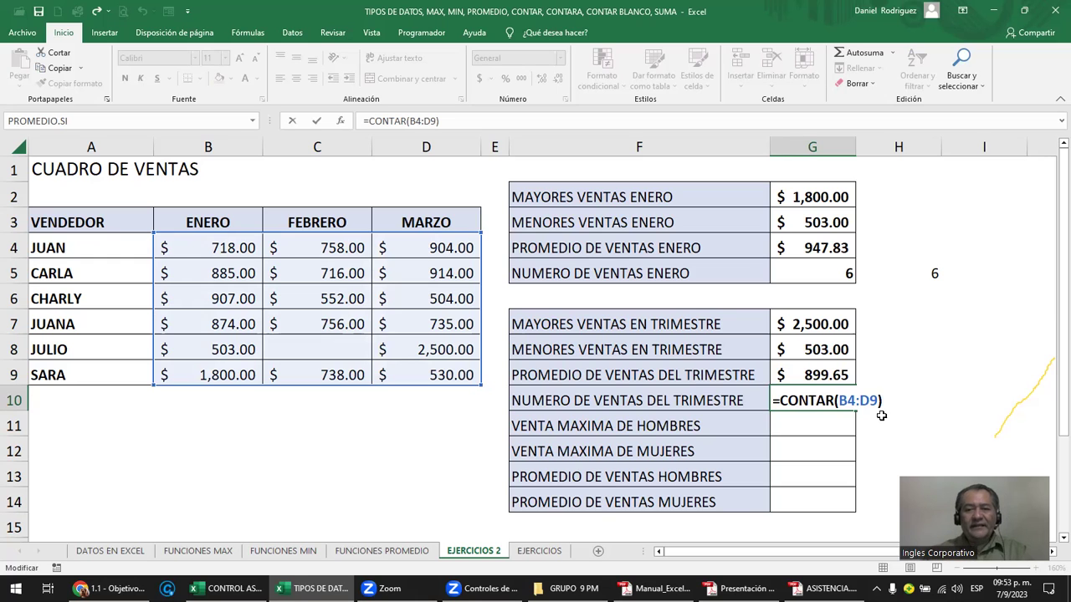
key("ctrl+Return")
key("Left")
key("Left")
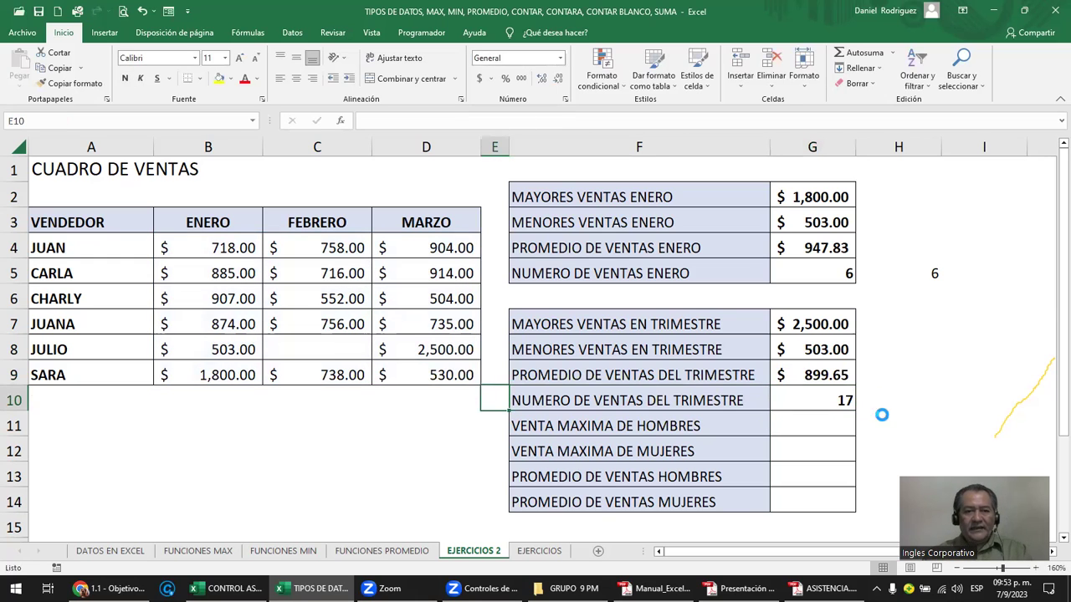
key("Up")
key("Up")
key("Left")
key("Left")
type("516")
key("ctrl+Return")
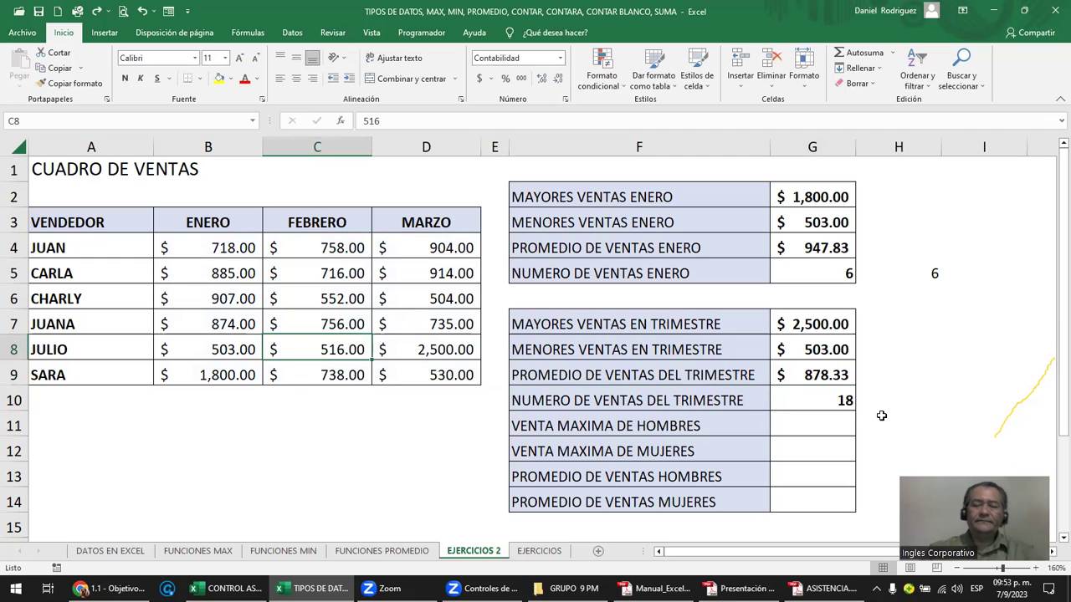
left_click(798, 426)
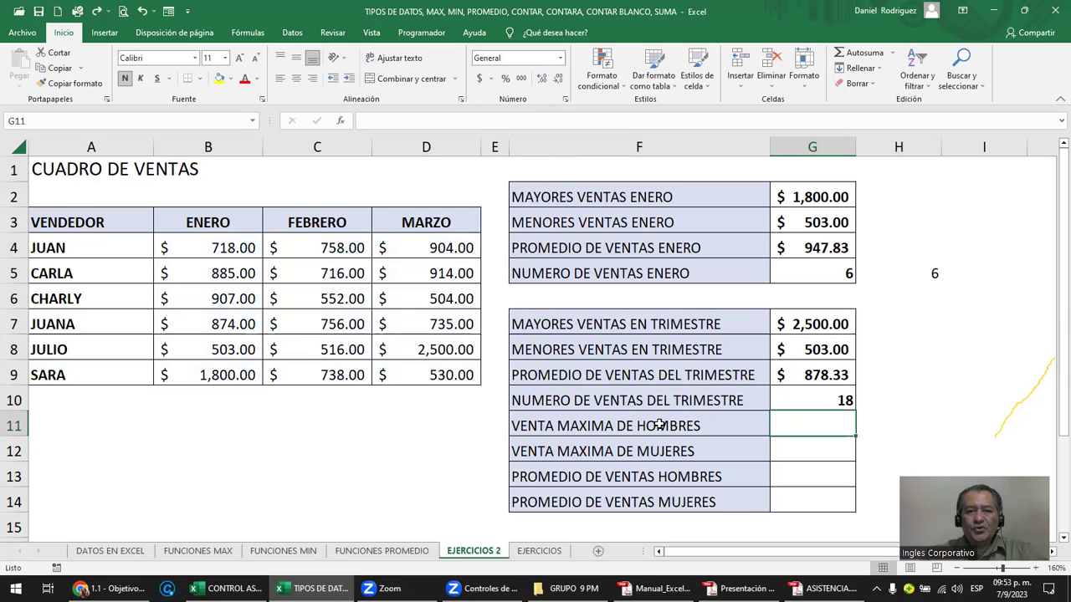
Select the names JUAN, CHARLY and JULIO together and set their font color to red.
left_click_drag(63, 249, 392, 372)
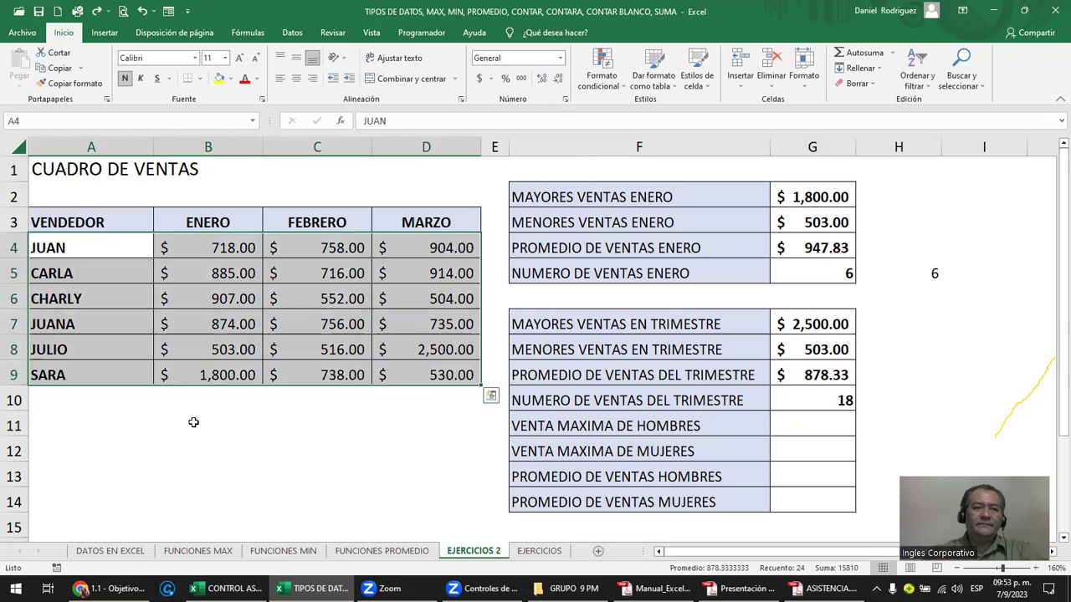
left_click(169, 427)
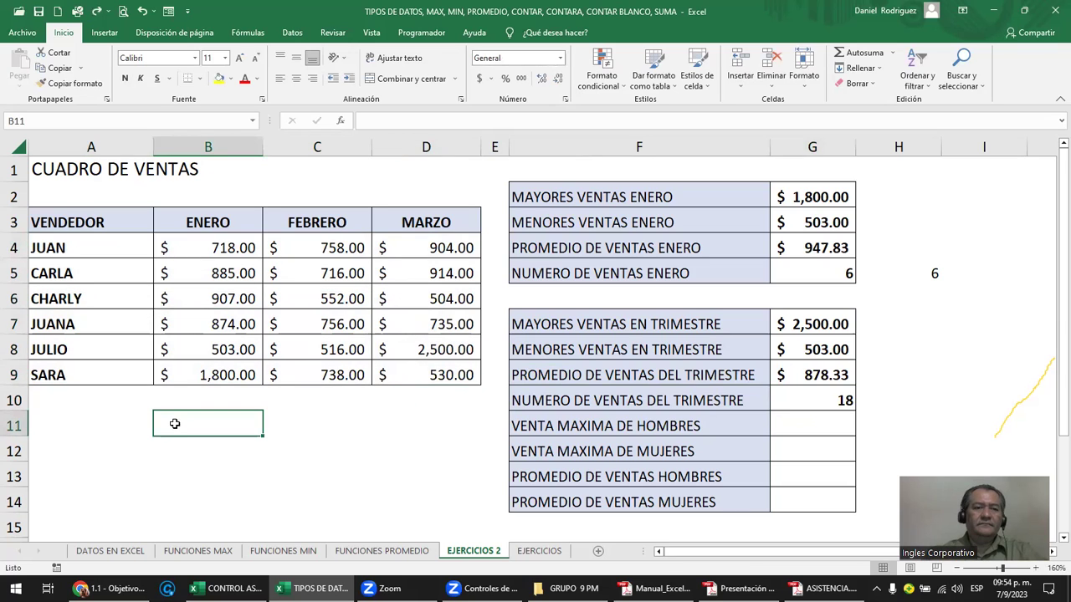
left_click(78, 249)
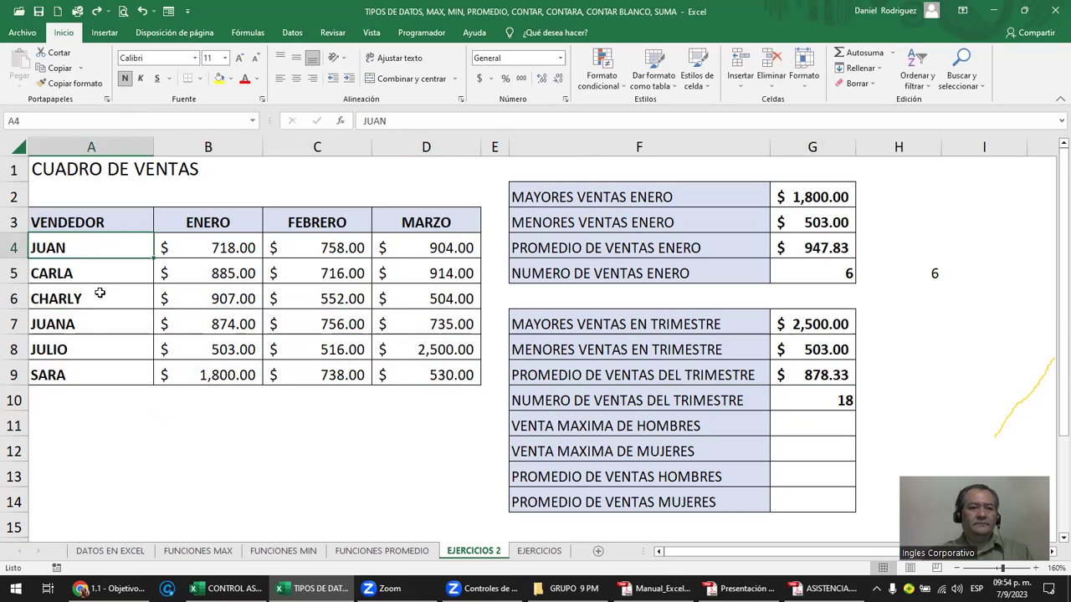
left_click(99, 300, "ctrl")
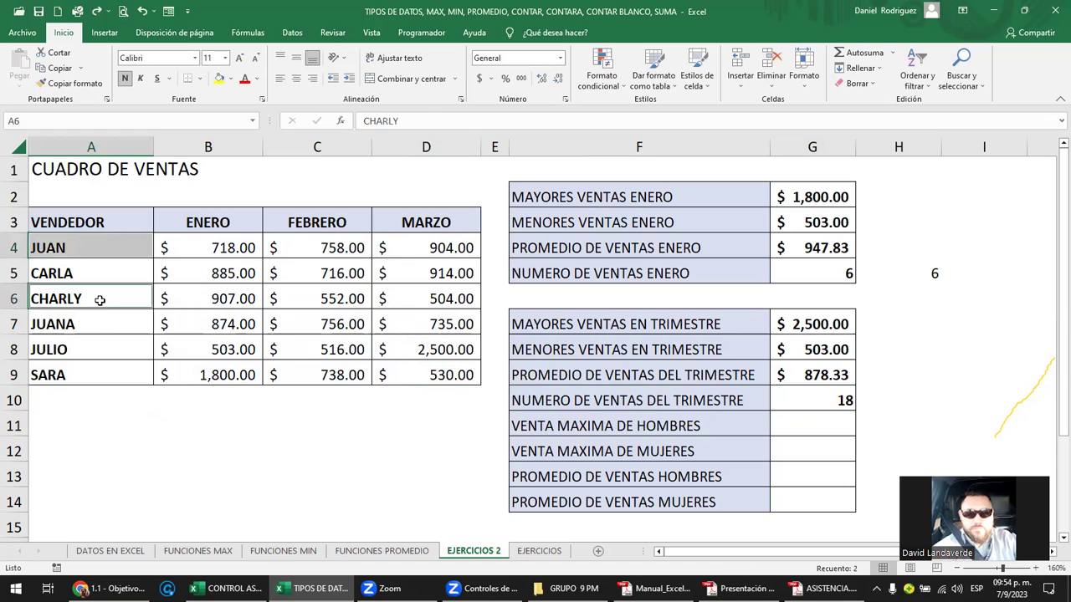
left_click(95, 351, "ctrl")
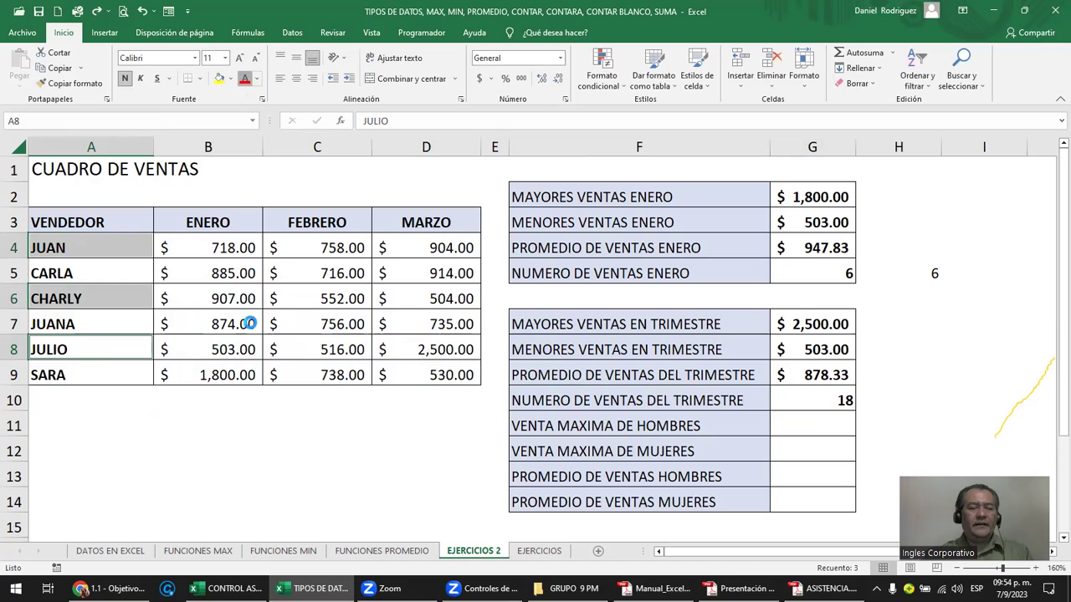
left_click(234, 422)
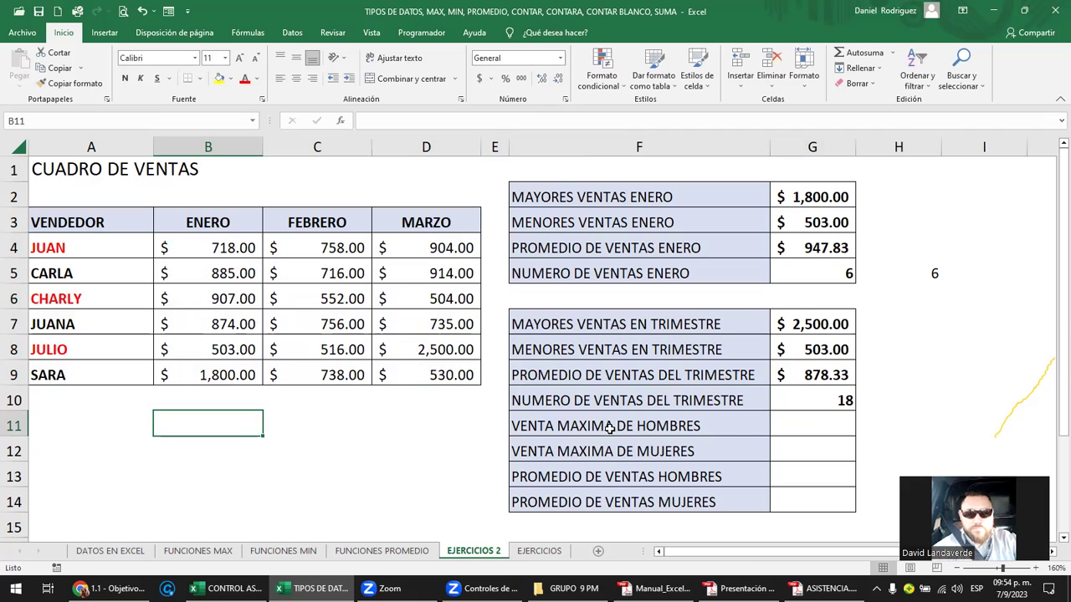
left_click(802, 428)
Start a MAX formula in G11 using JUAN's sales row B4:D4.
type("=max(")
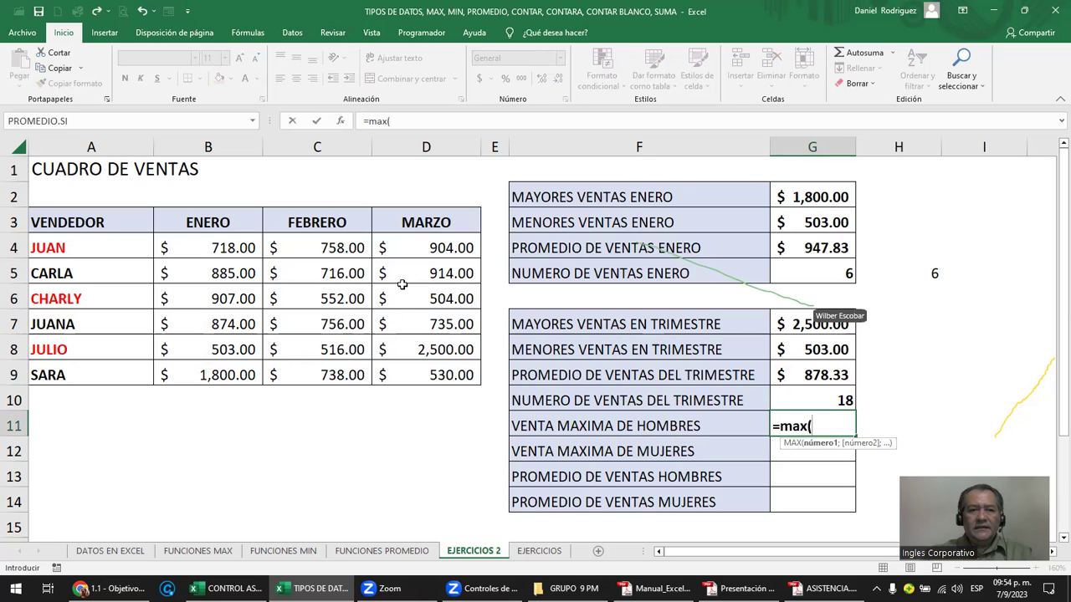
left_click(205, 247)
left_click(205, 248)
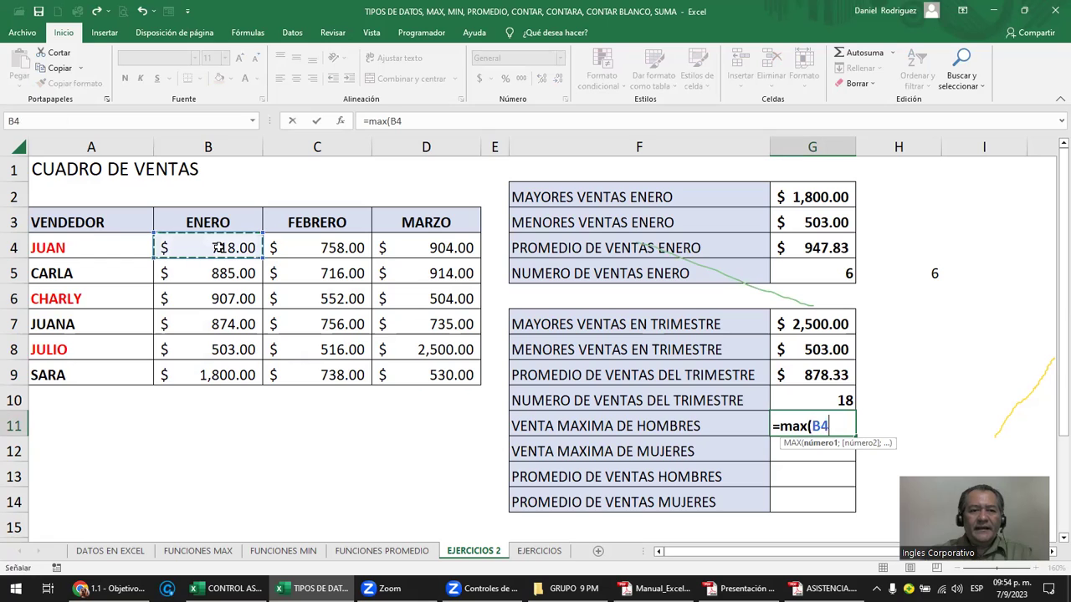
left_click(407, 248, "shift")
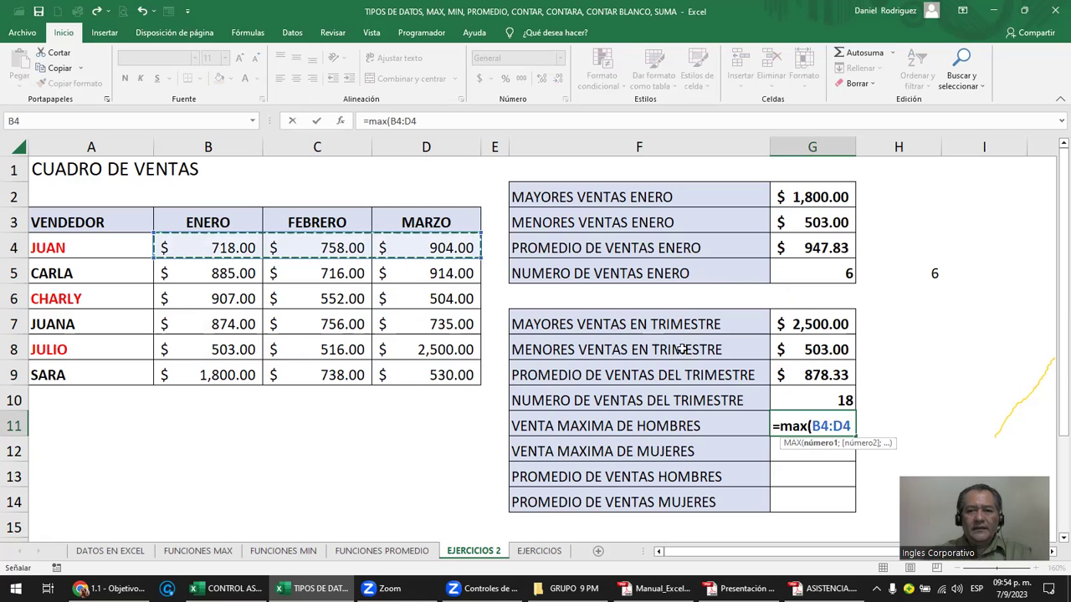
left_click(425, 122)
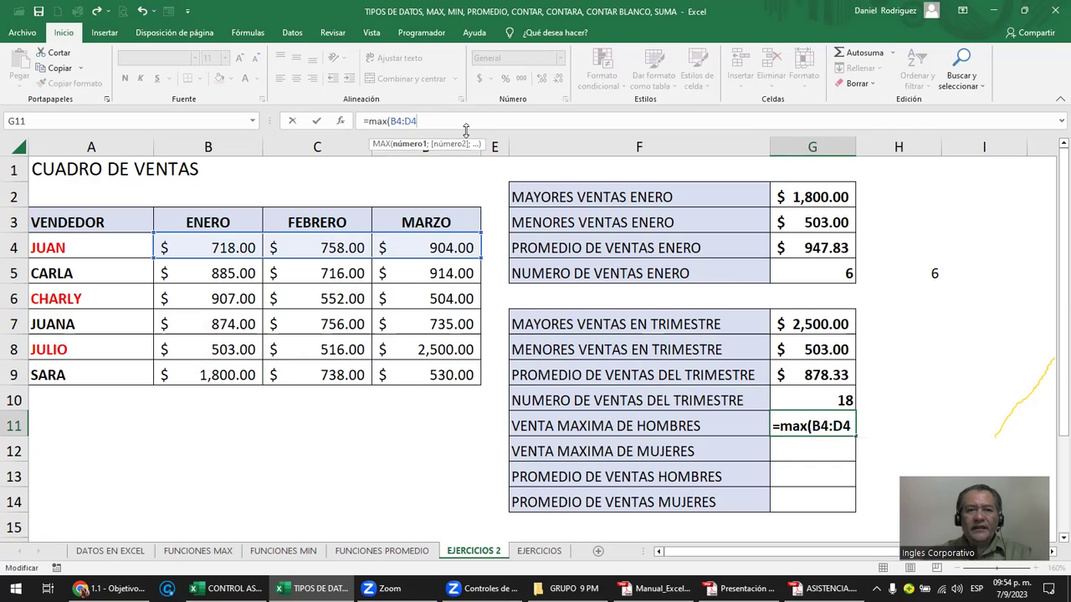
type(";")
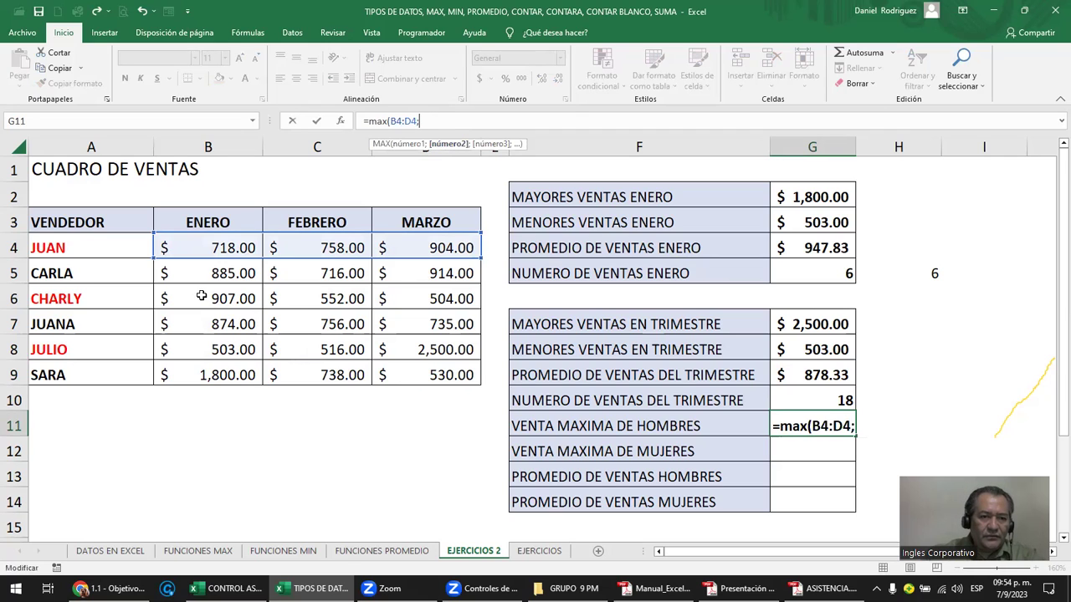
Add CHARLY's B6:D6 and JULIO's B8:D8 ranges and confirm, returning $2,500.00.
left_click_drag(201, 295, 415, 298)
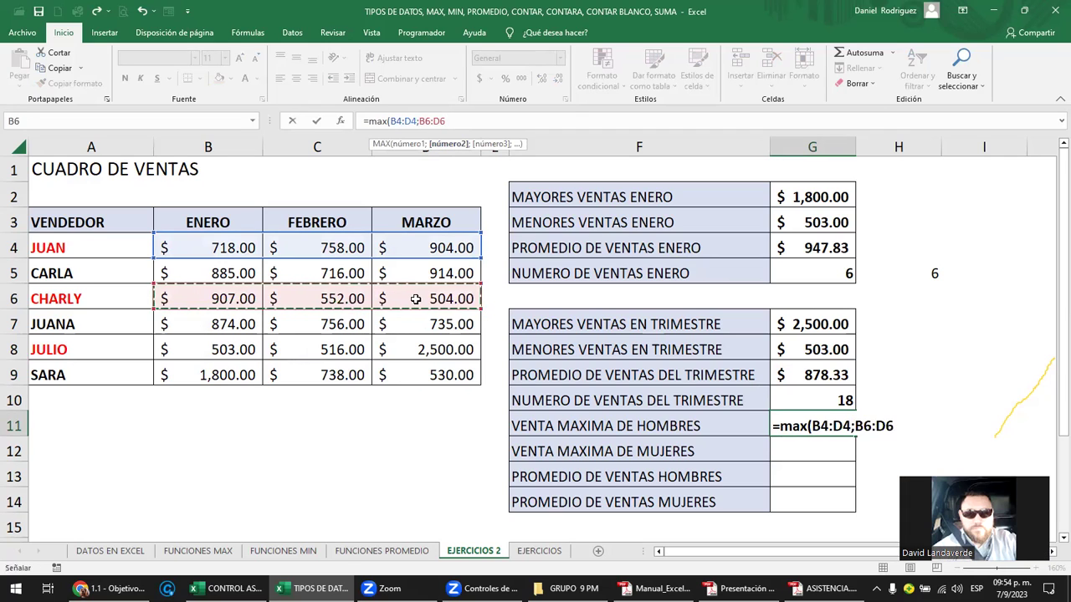
left_click(463, 121)
type(";")
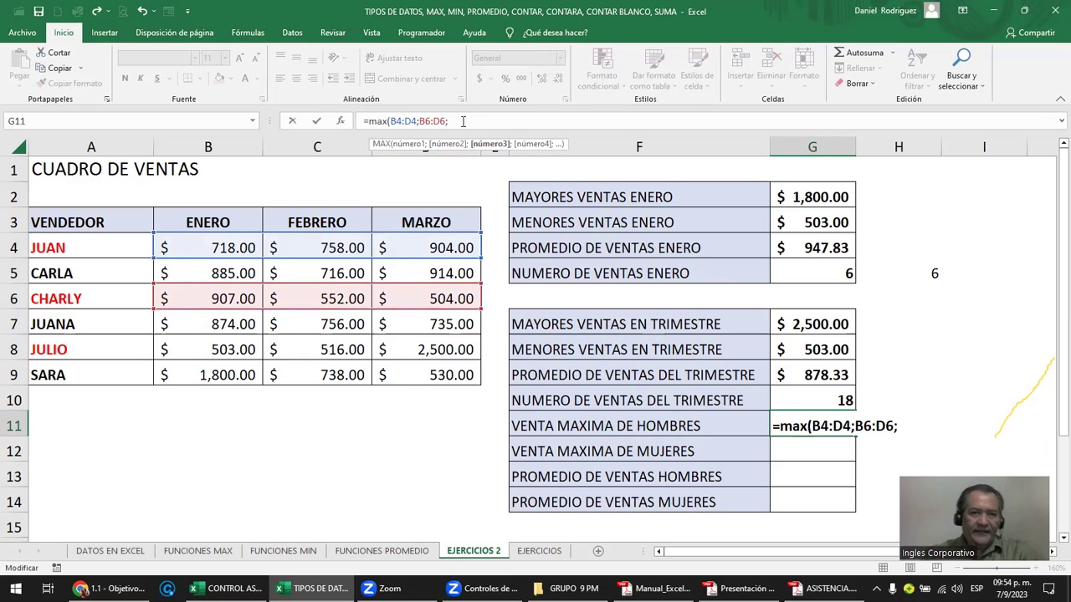
left_click_drag(211, 350, 404, 349)
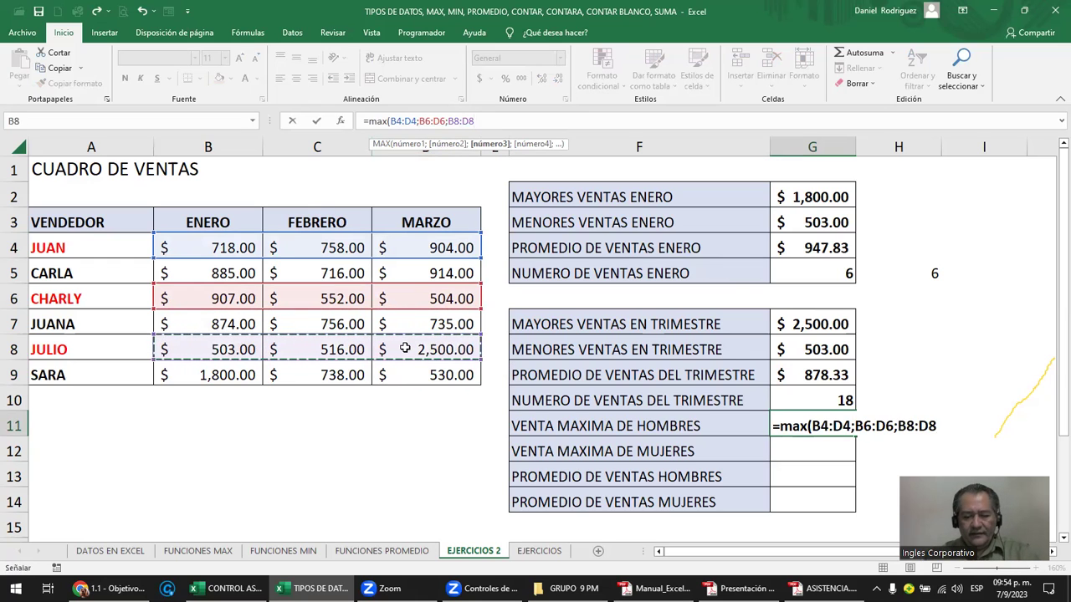
type(")")
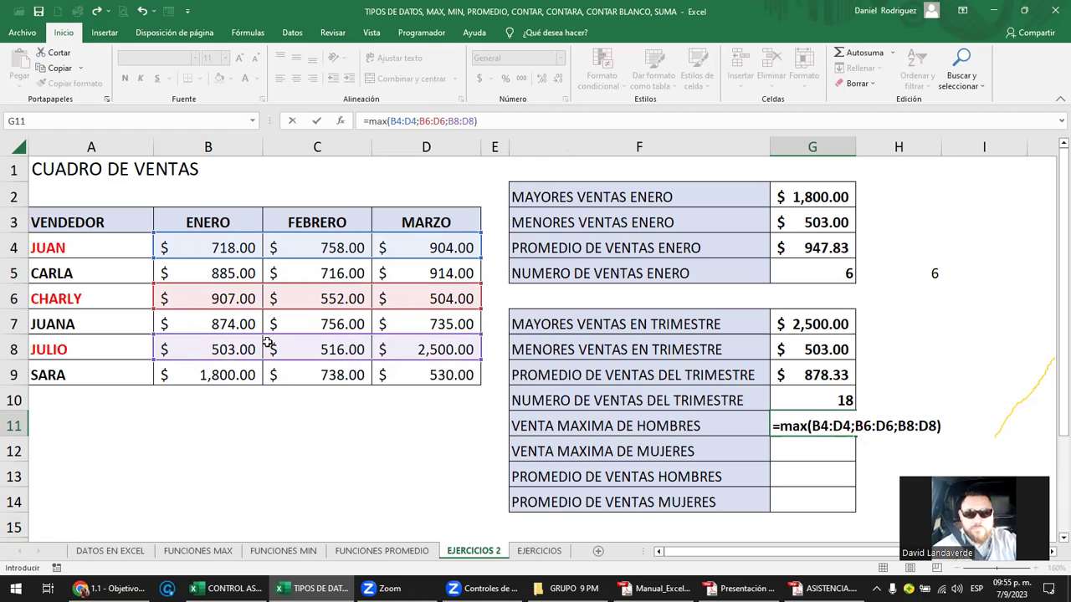
key("Return")
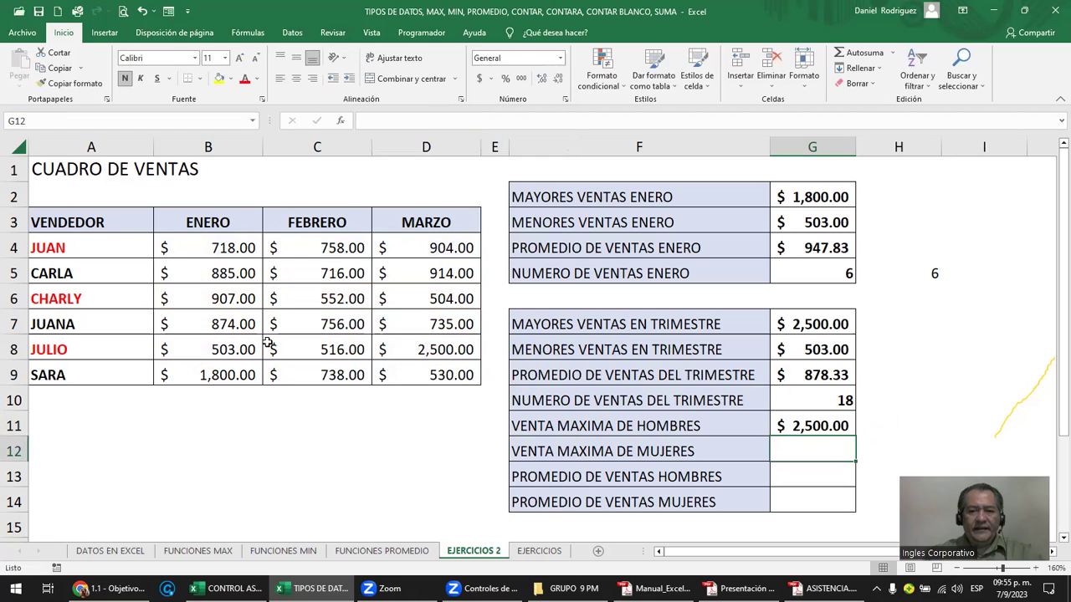
key("Up")
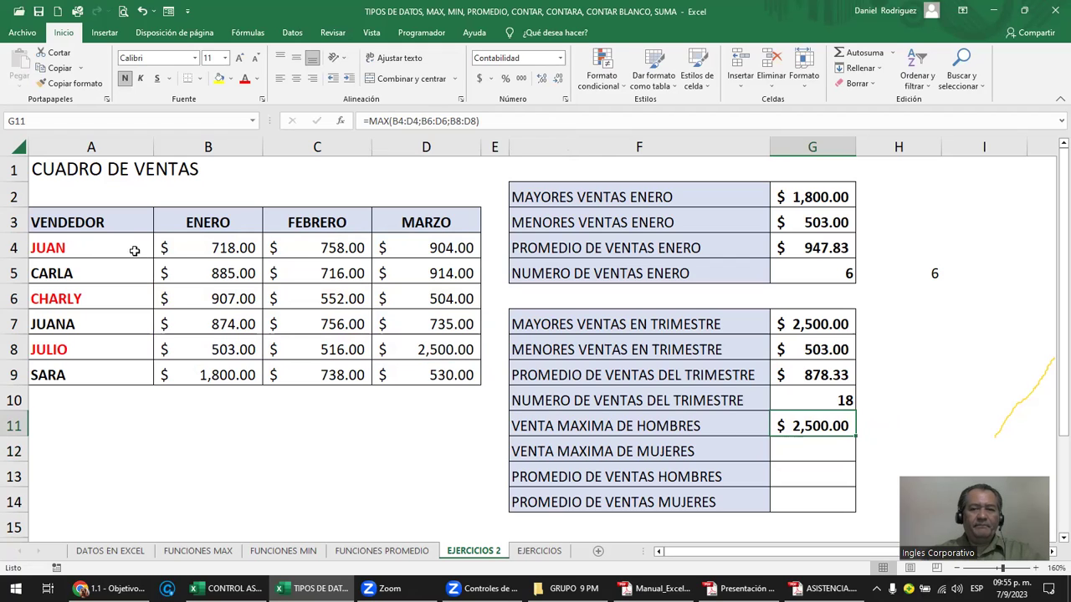
Copy the G11 MAX formula into G12, producing =MAX(B5:D5;B7:D7;B9:D9) and $1,800.00.
double_click(805, 435)
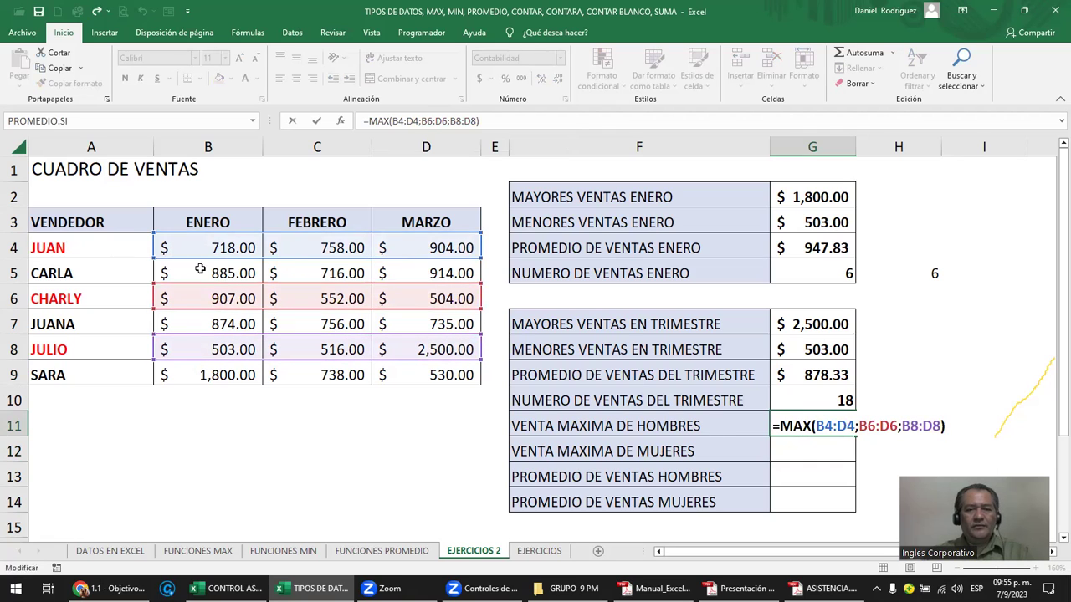
key("ctrl+Return")
key("ctrl+c")
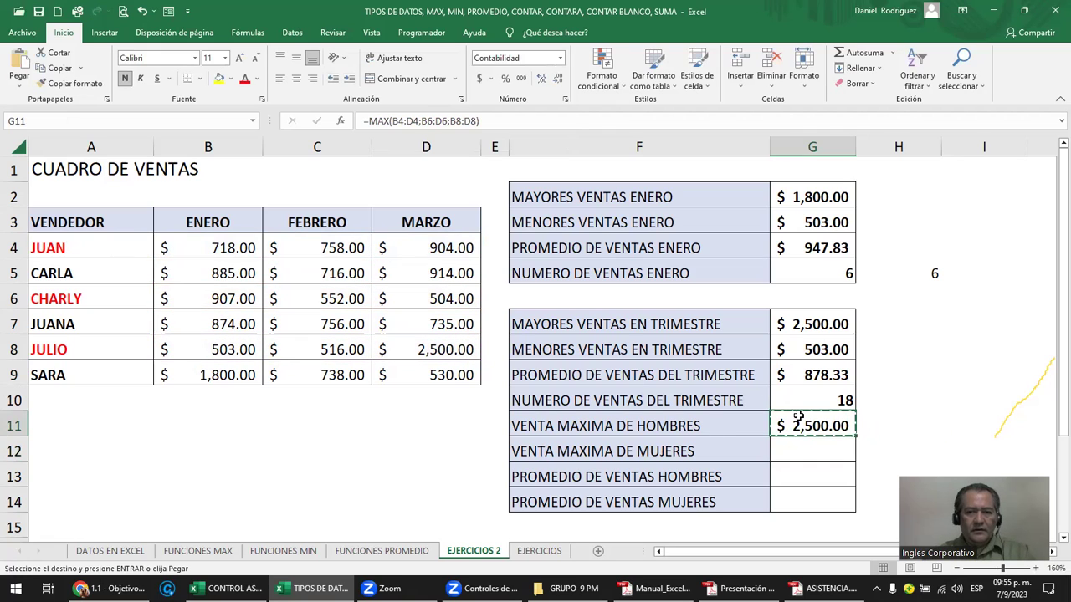
key("Down")
key("ctrl+v")
key("F2")
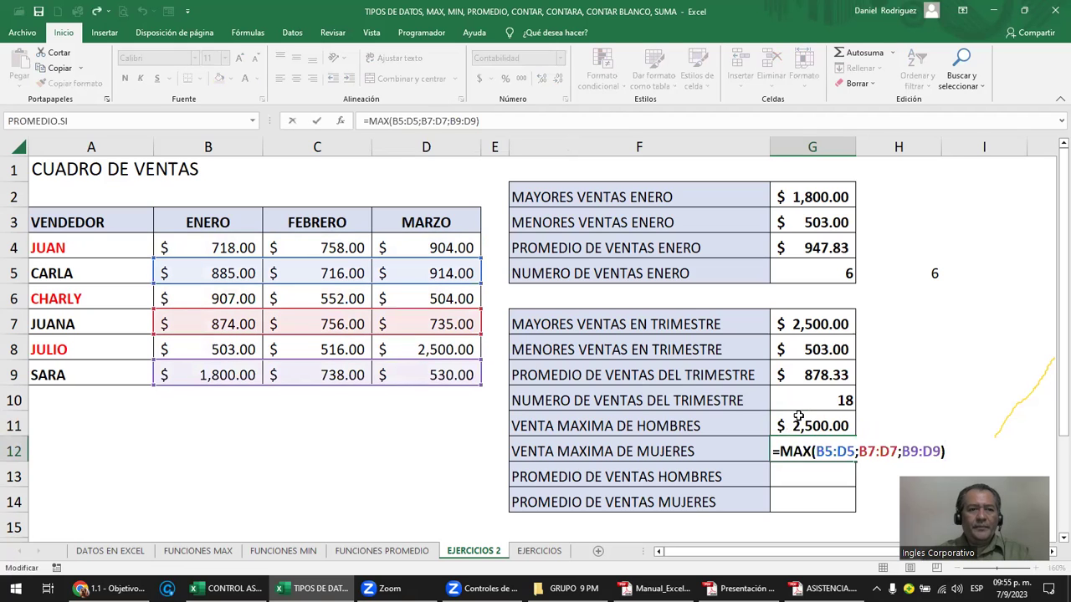
key("Escape")
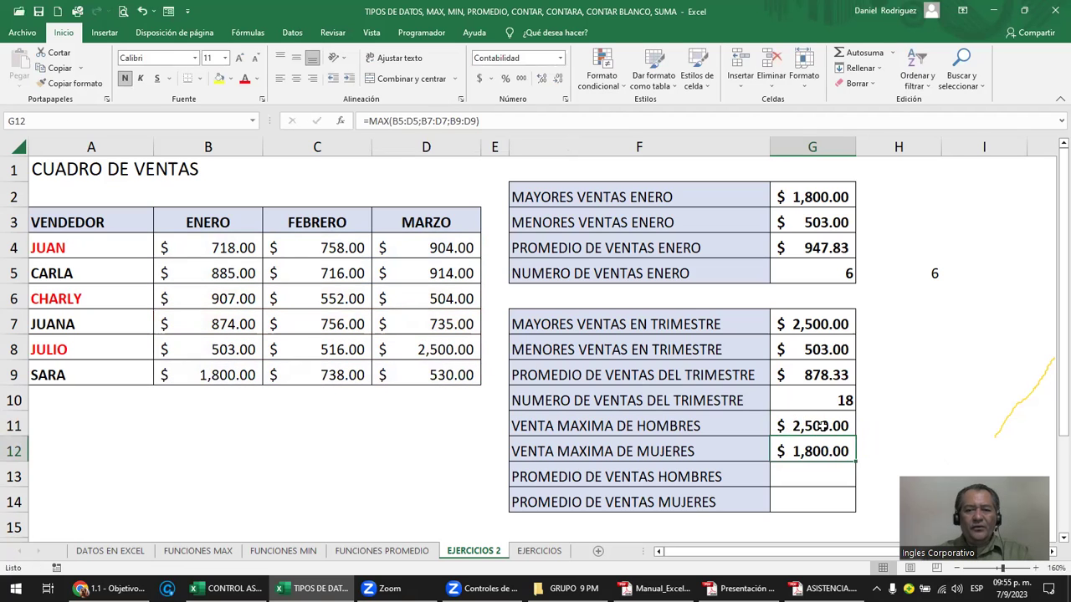
Compare the cell ranges of the men's and women's MAX formulas in G11 and G12.
double_click(826, 429)
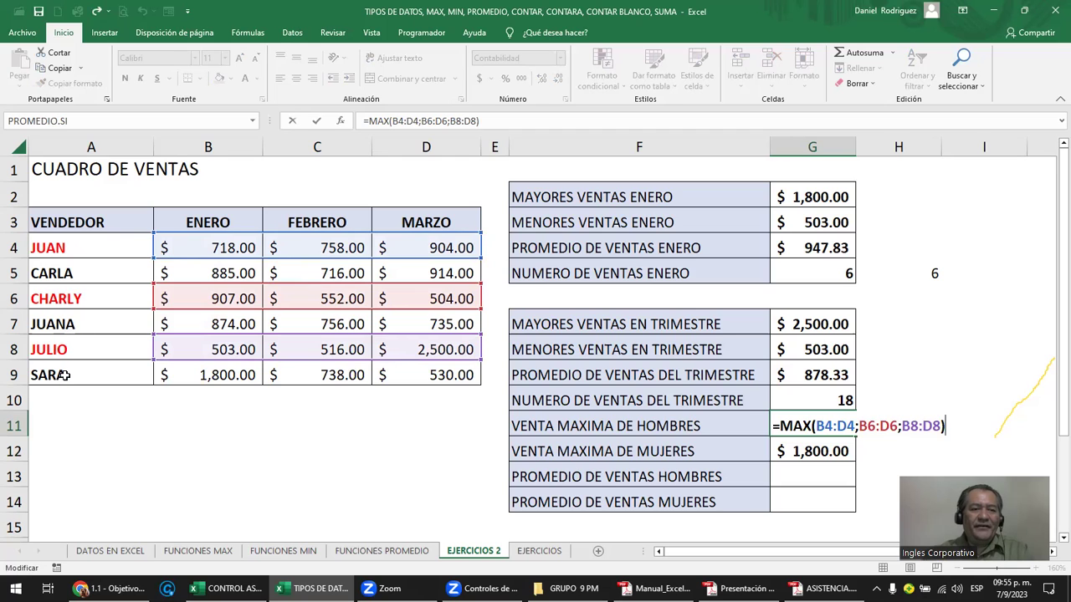
key("ctrl+Return")
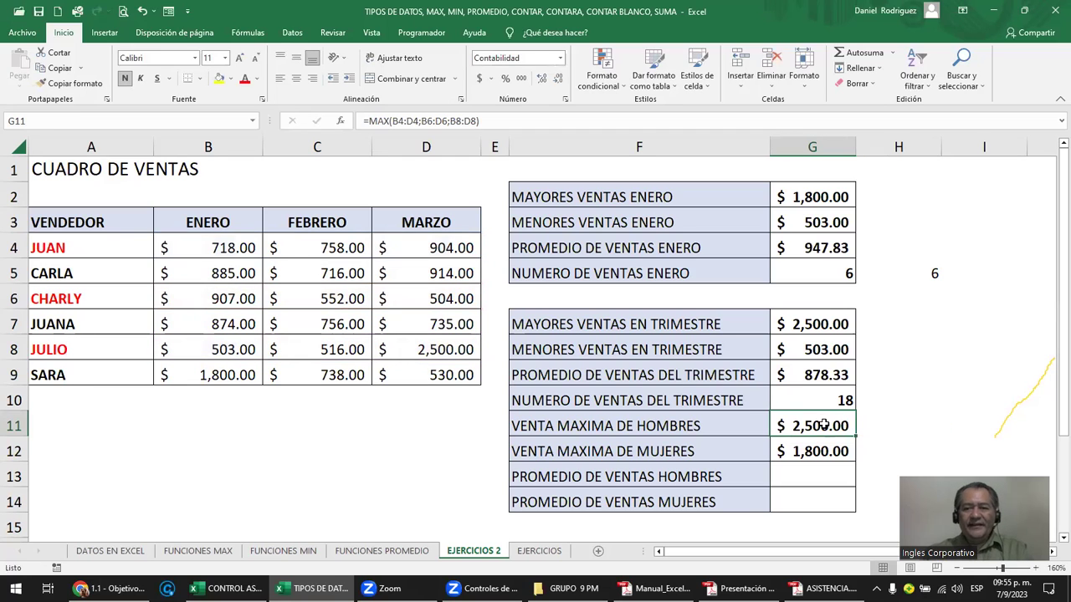
key("F2")
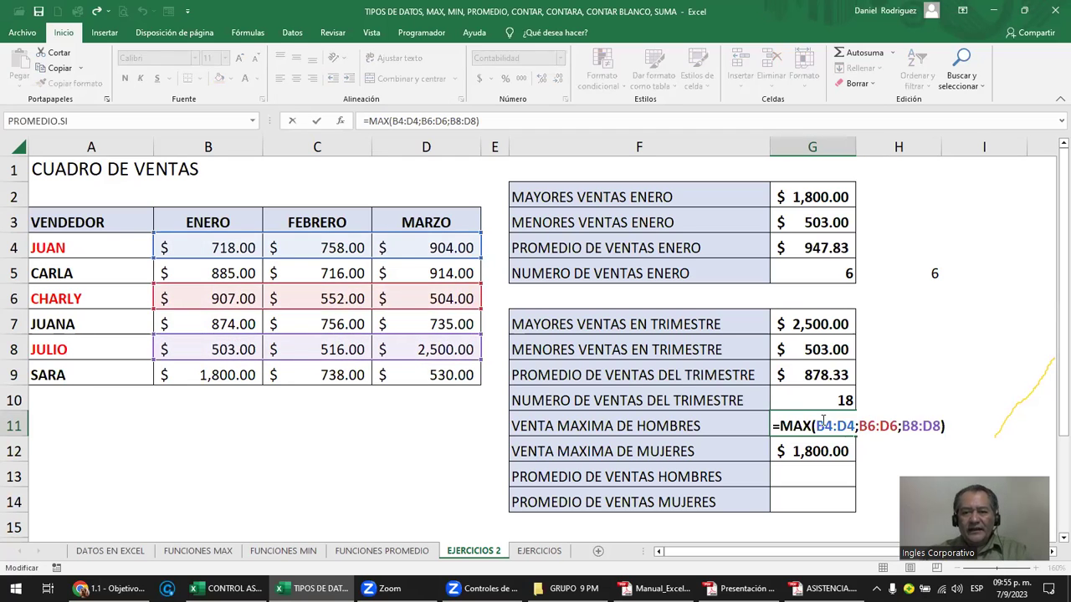
key("Escape")
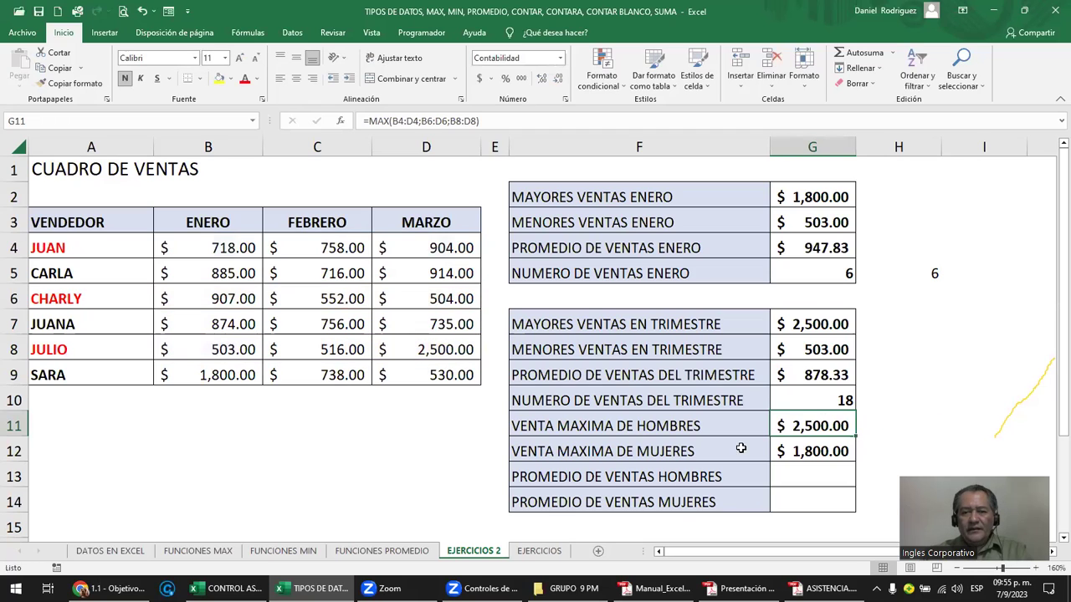
left_click(820, 455)
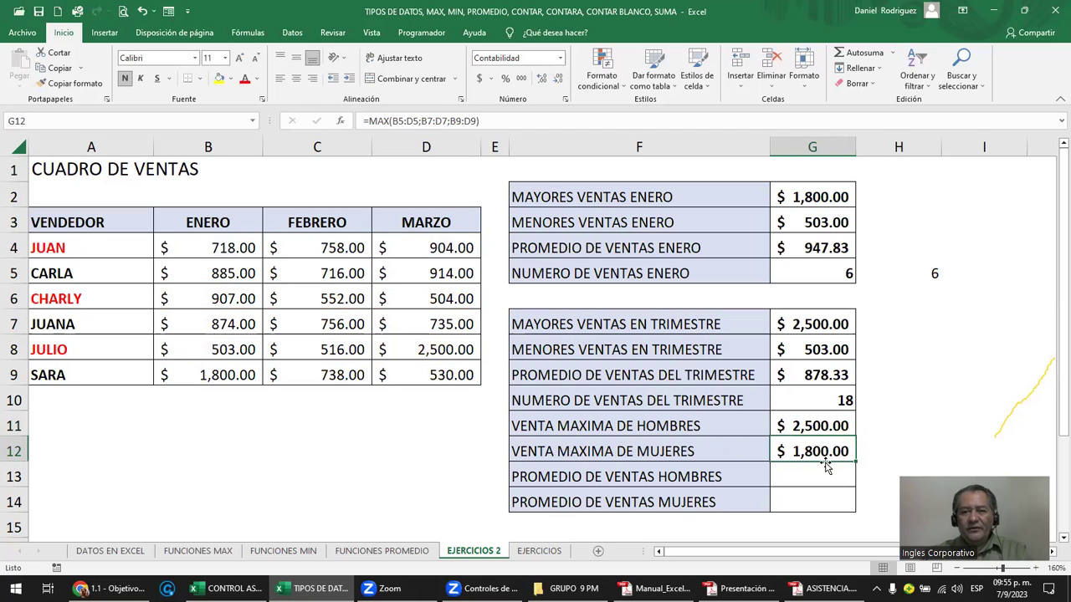
key("F2")
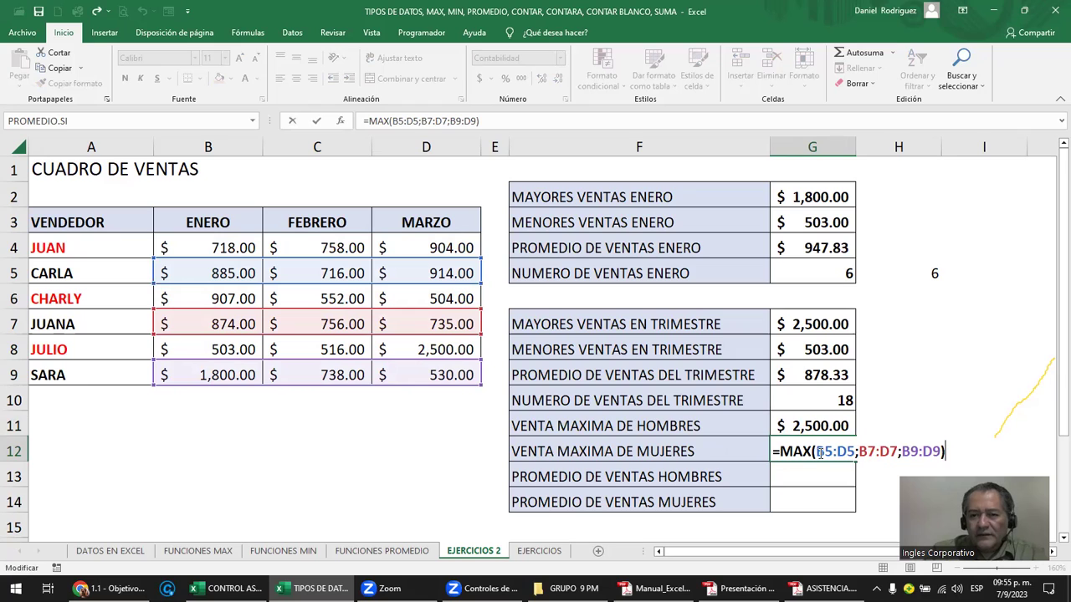
left_click_drag(817, 451, 937, 449)
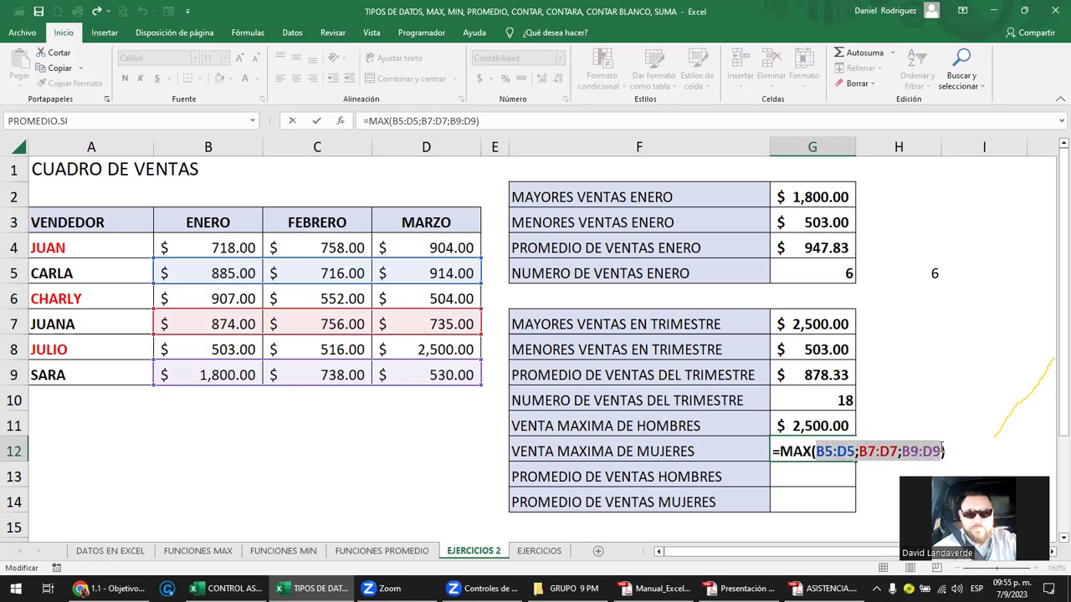
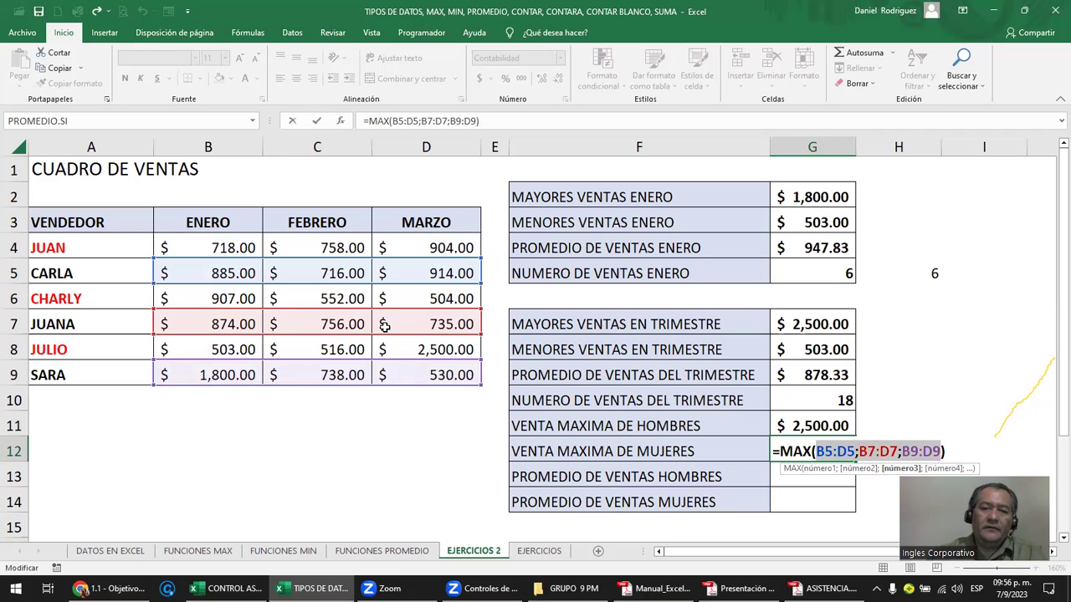
Commit =MAX(B5:D5;B7:D7;B9:D9) so the women's highest sale reads $1,800.00.
key("Return")
left_click(609, 452)
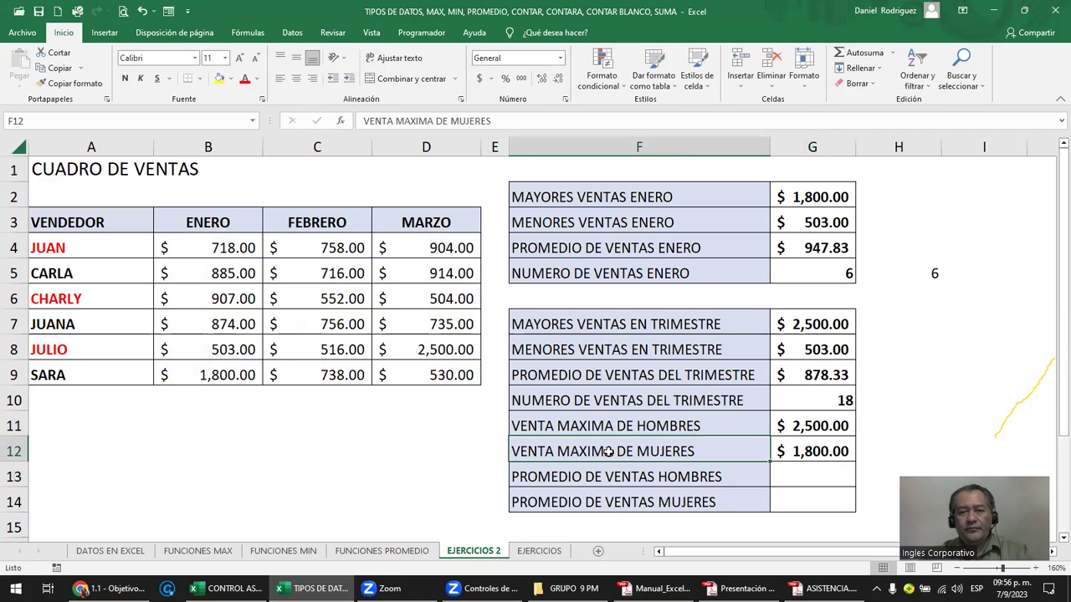
key("F2")
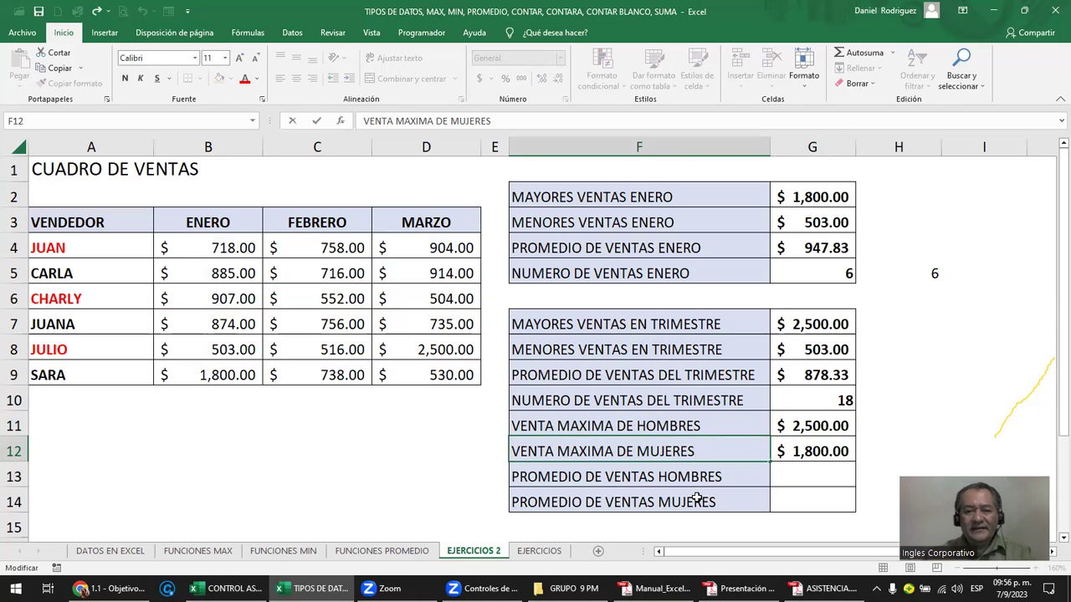
key("Escape")
key("ctrl+c")
key("Down")
key("Escape")
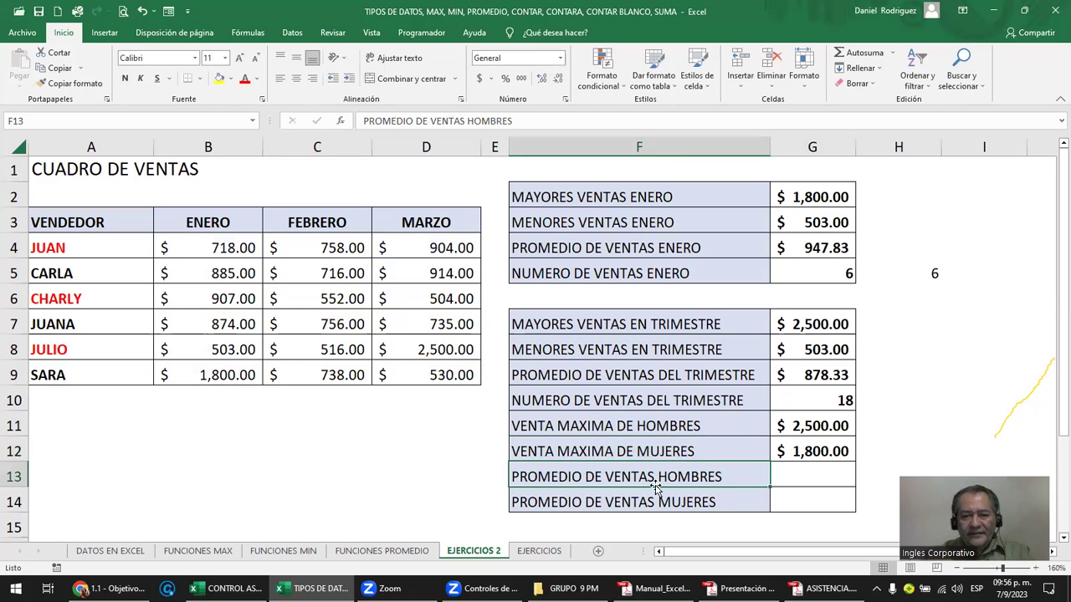
left_click(795, 471)
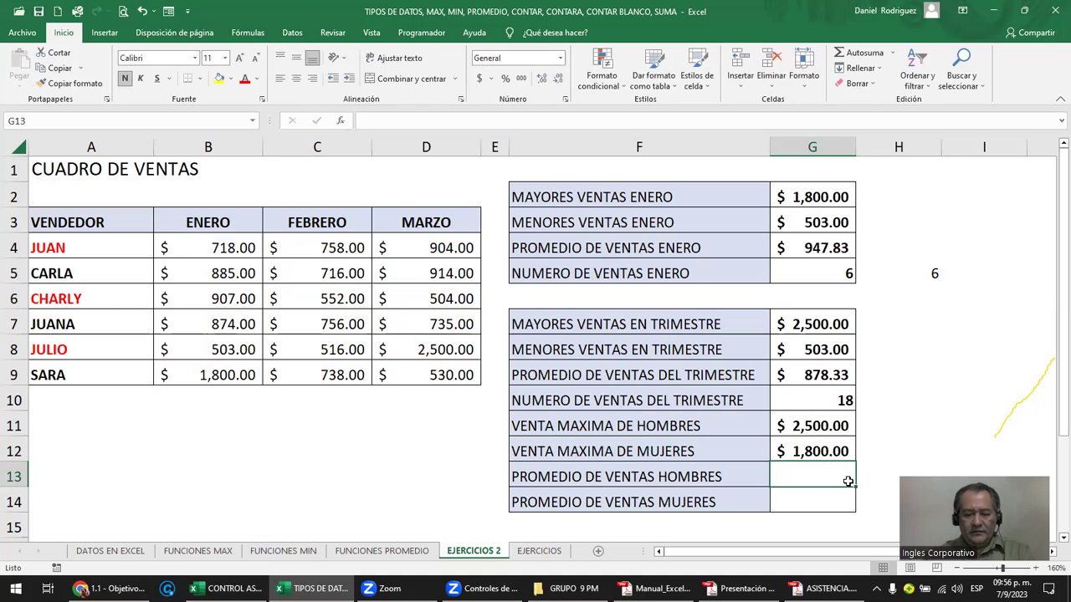
Enter =PROMEDIO(B4:D4;B6:D6;B8:D8) in G13 for the men's average, $873.56.
type("=pro")
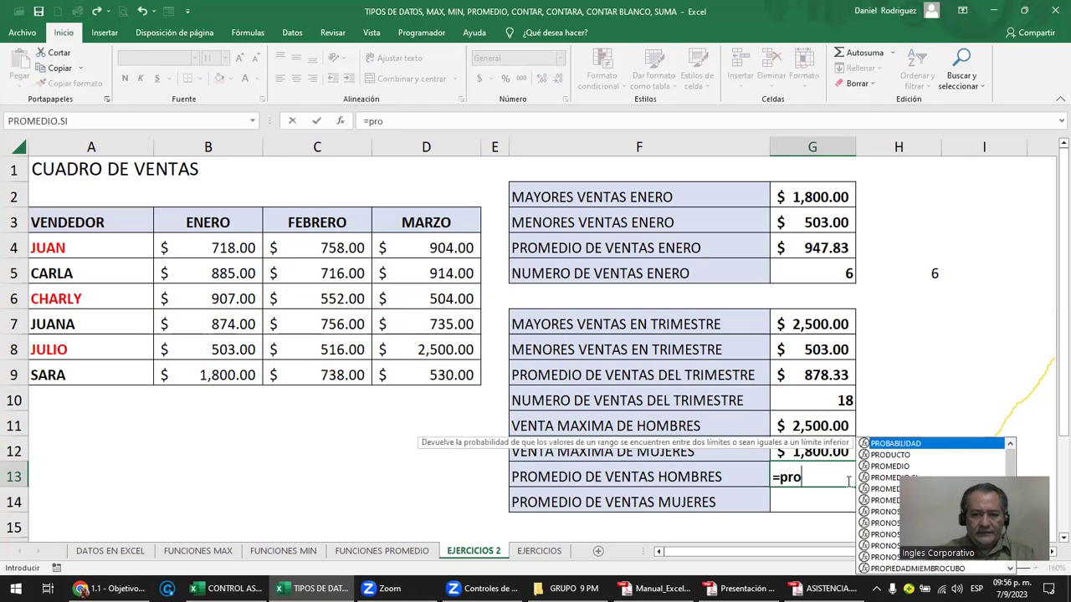
type("m")
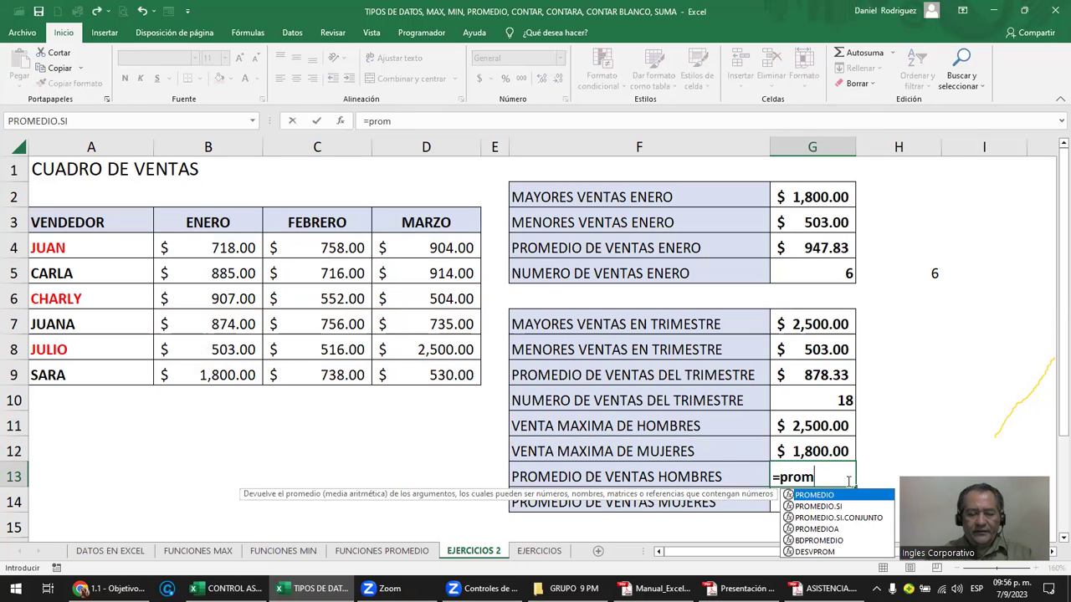
key("Tab")
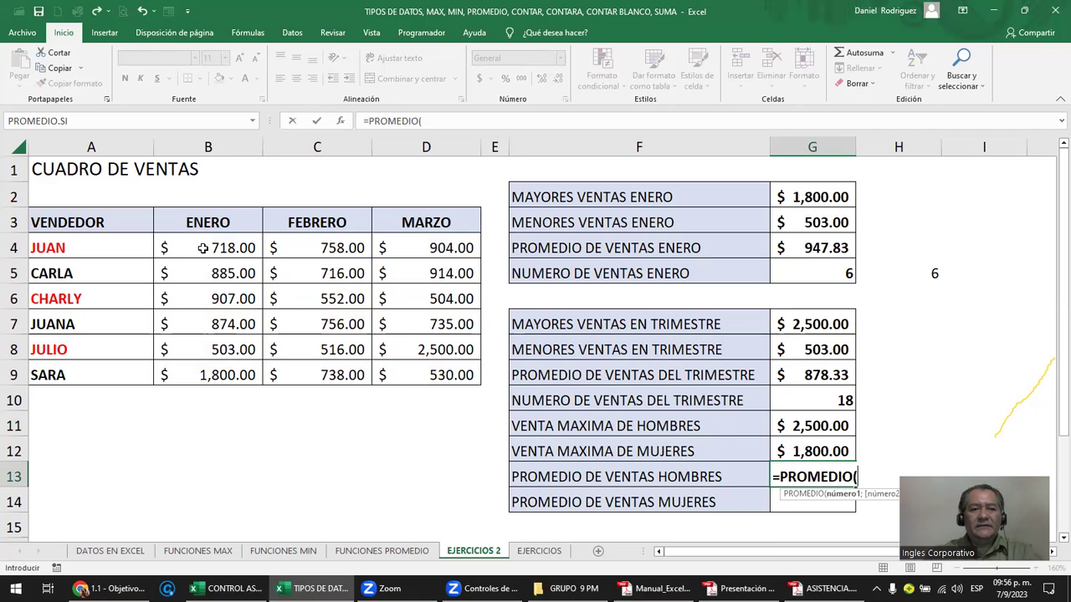
left_click_drag(203, 247, 435, 247)
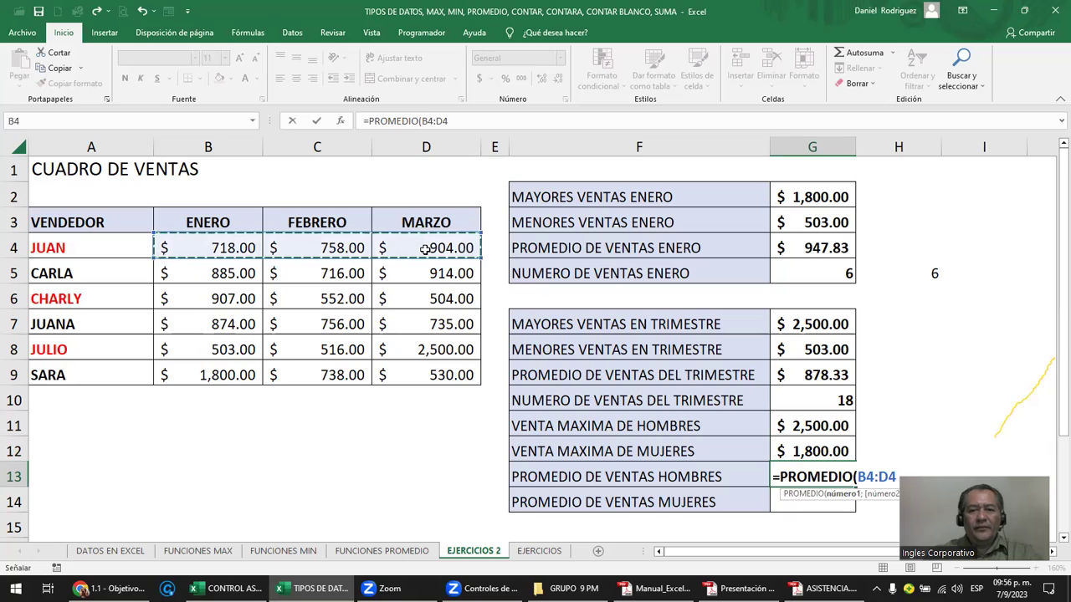
left_click(461, 123)
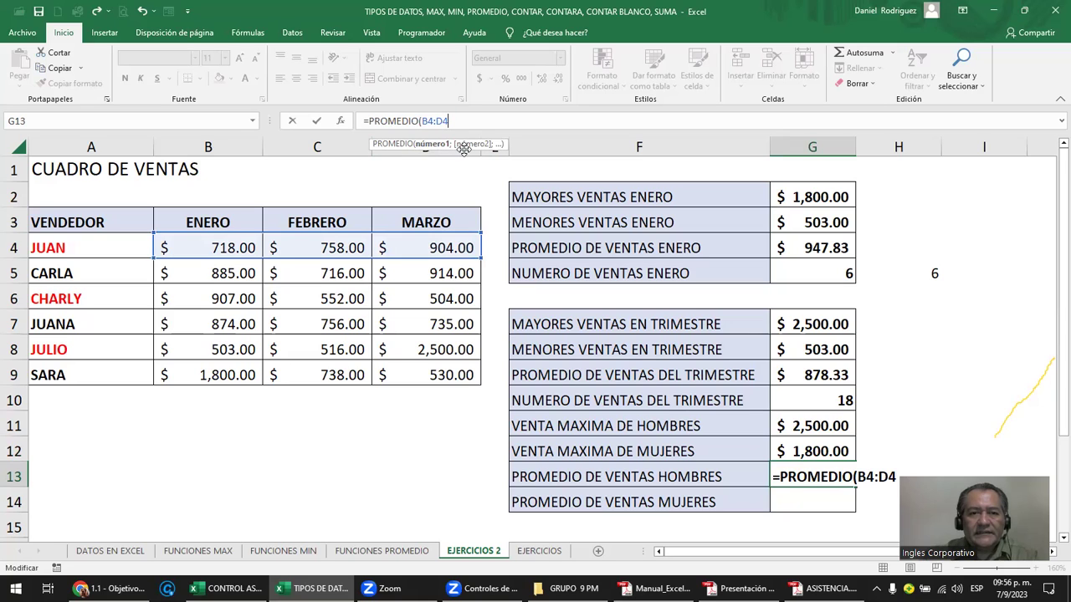
type(";")
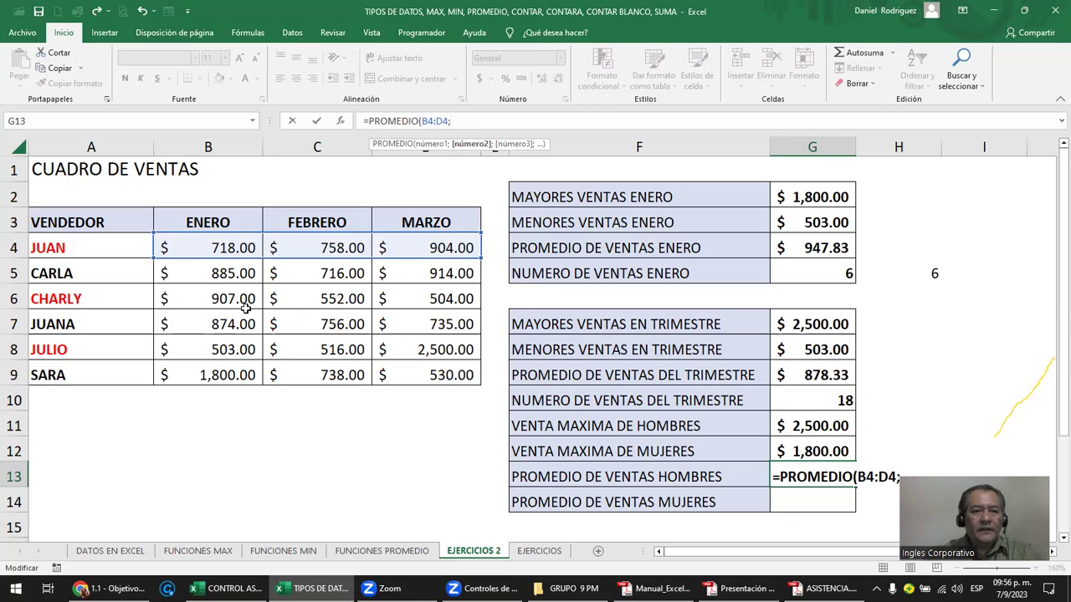
left_click_drag(211, 299, 421, 298)
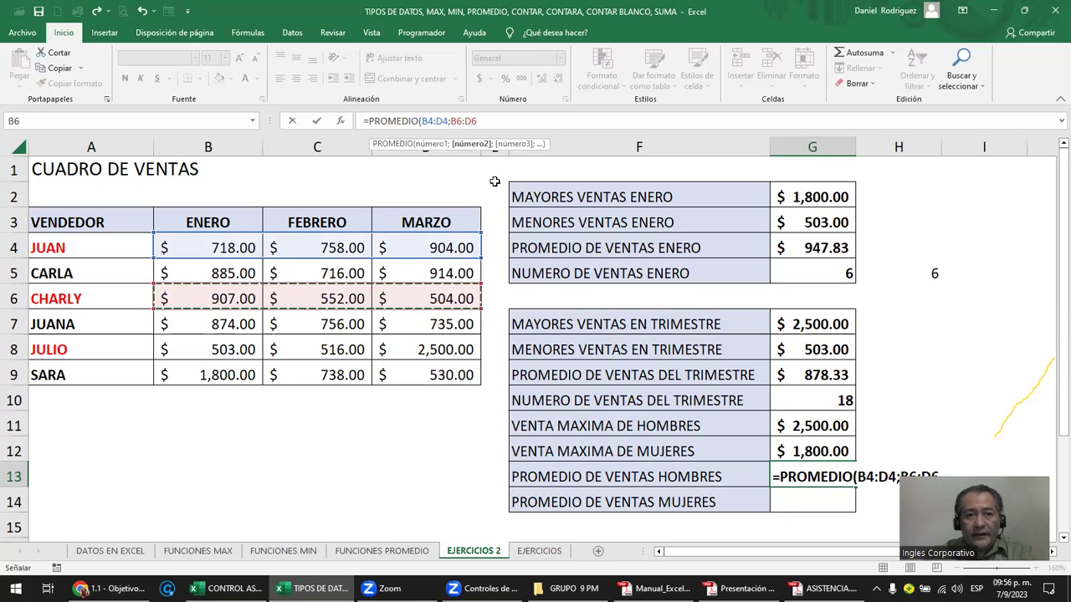
left_click(491, 122)
type(";")
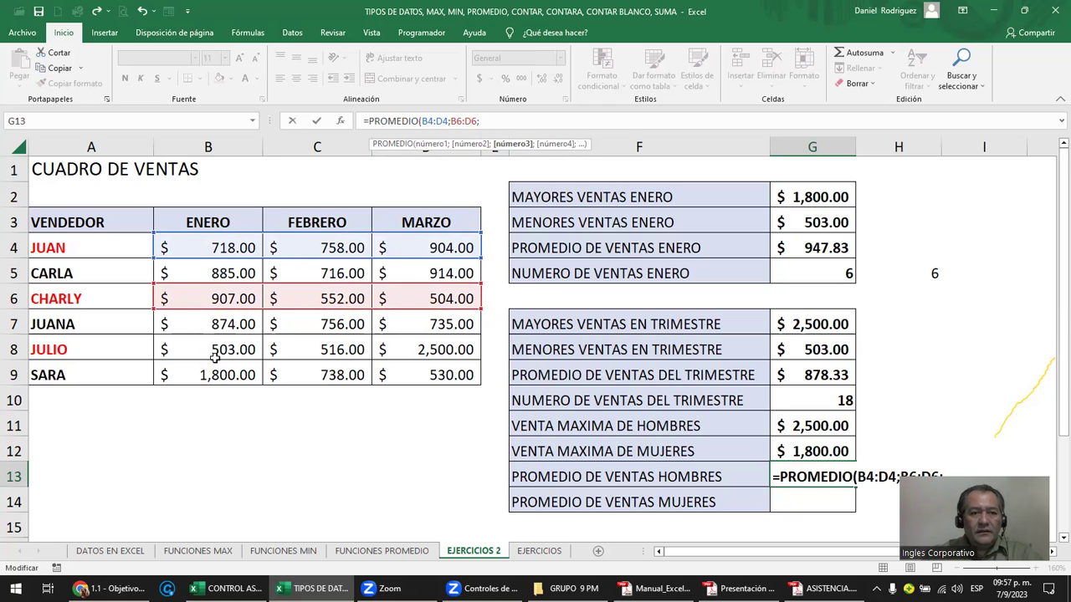
left_click_drag(214, 352, 416, 347)
type(")")
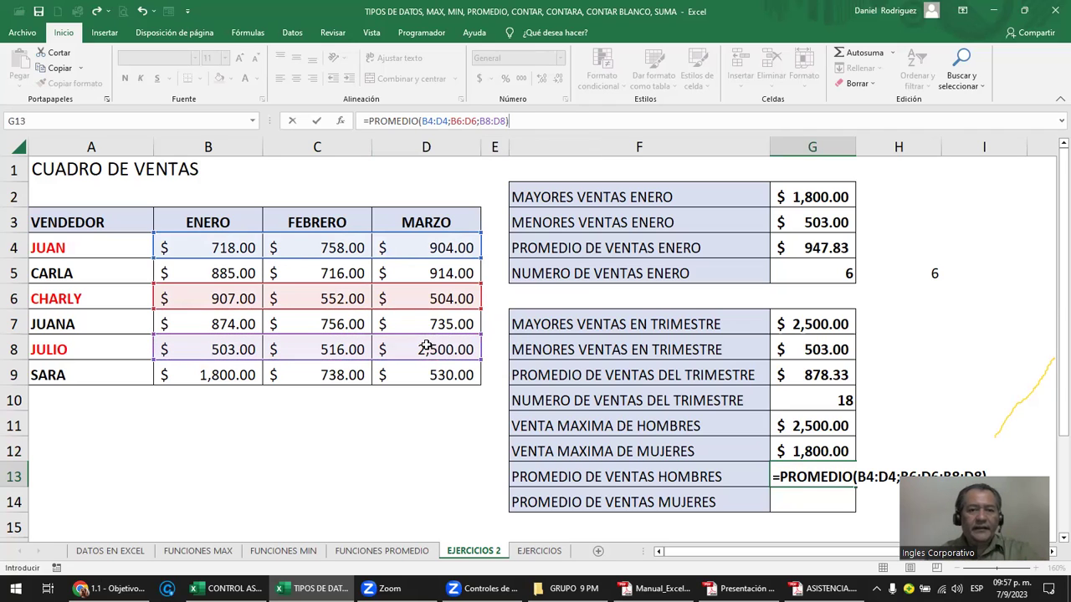
key("ctrl+Return")
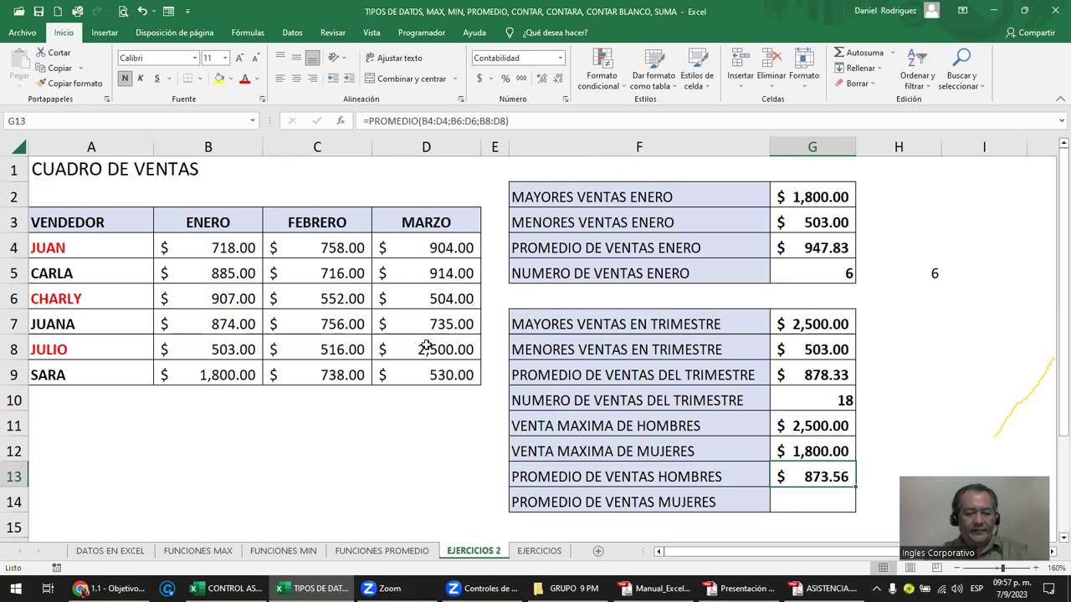
key("F2")
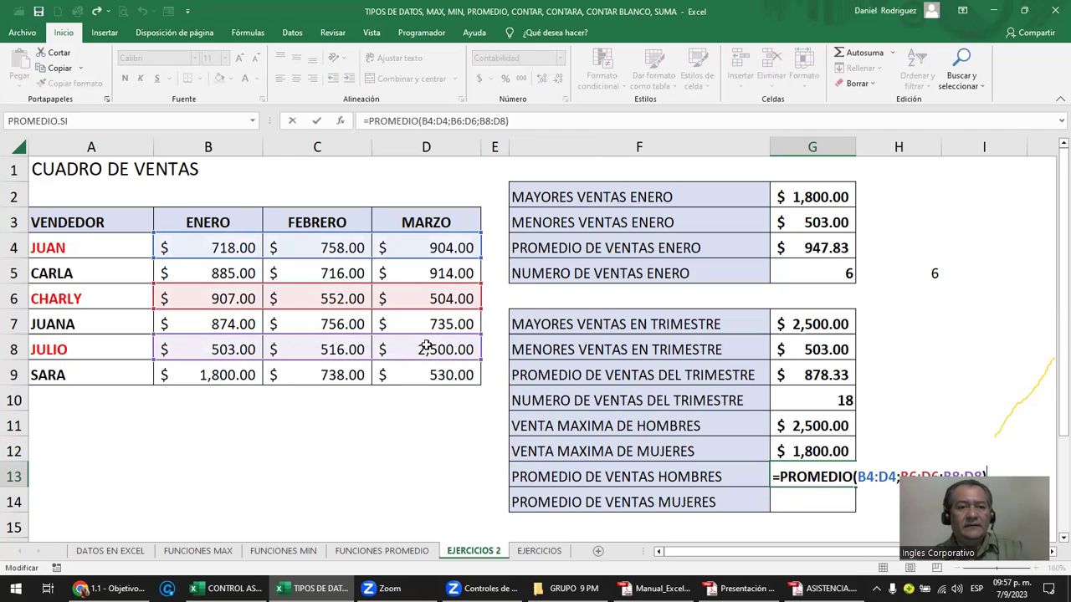
key("ctrl+Return")
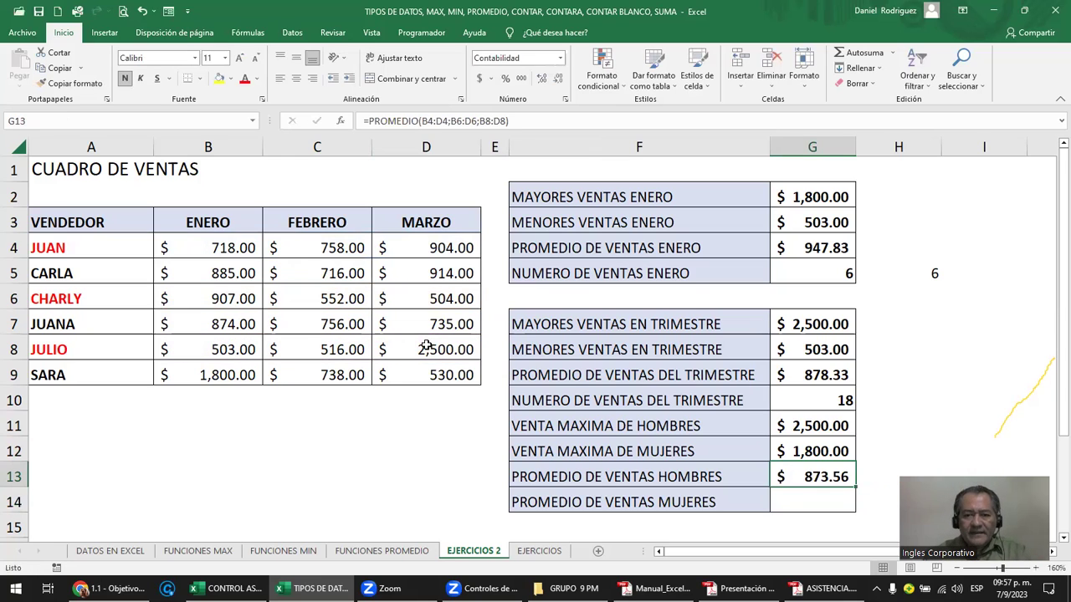
Copy the G13 average formula into G14 for the women's average, $883.11.
key("ctrl+c")
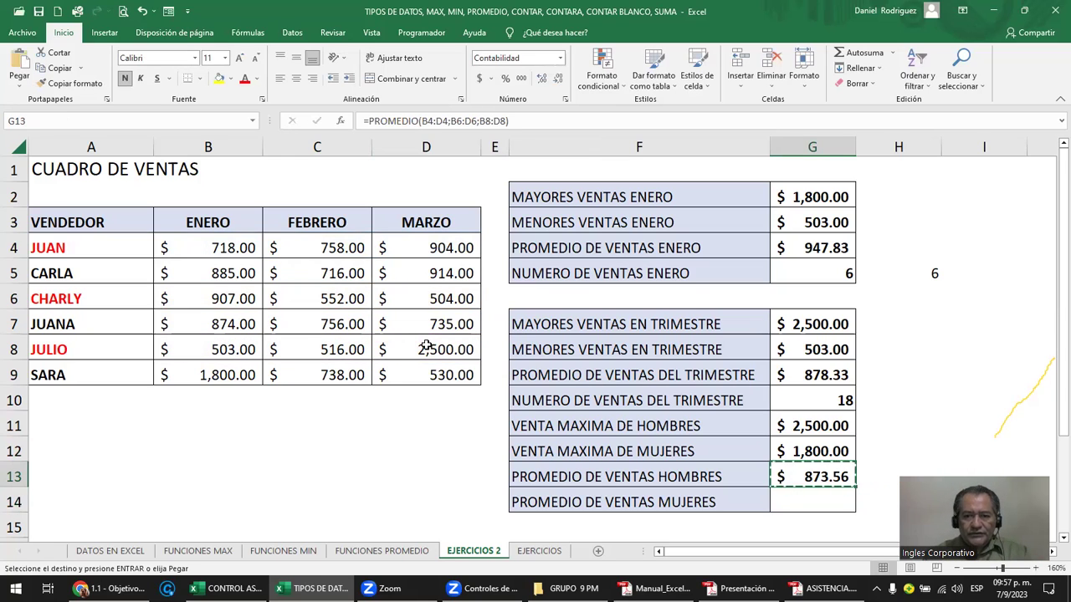
key("Down")
key("ctrl+v")
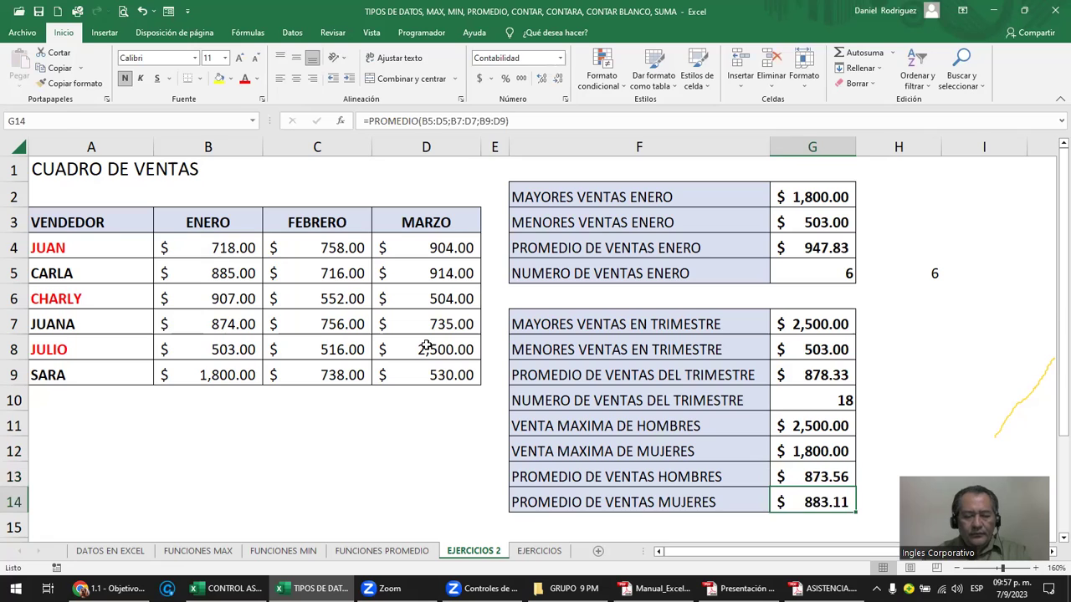
key("F2")
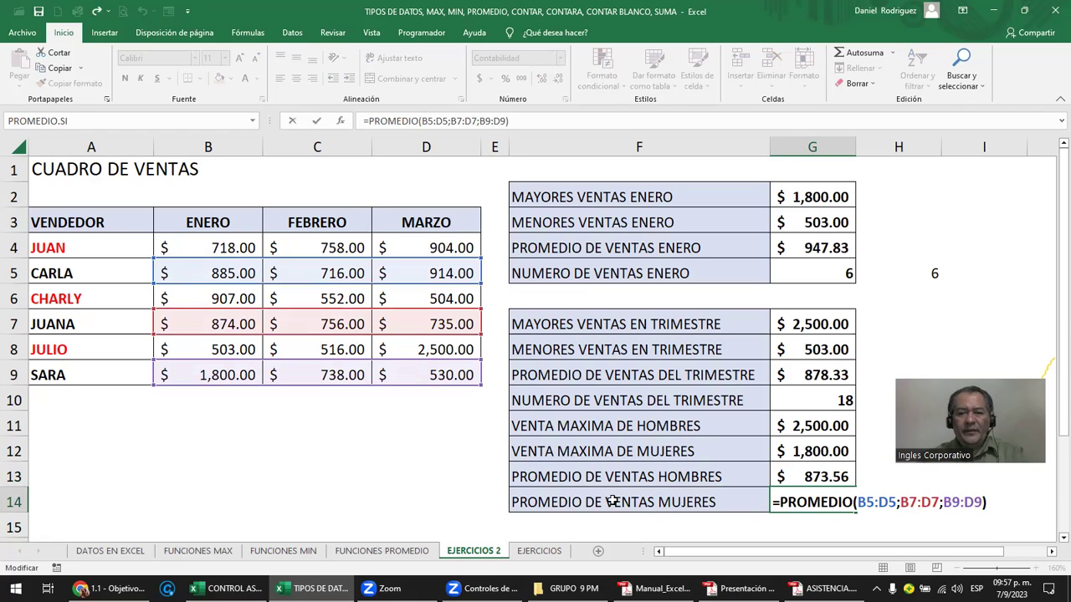
key("ctrl+Return")
double_click(839, 502)
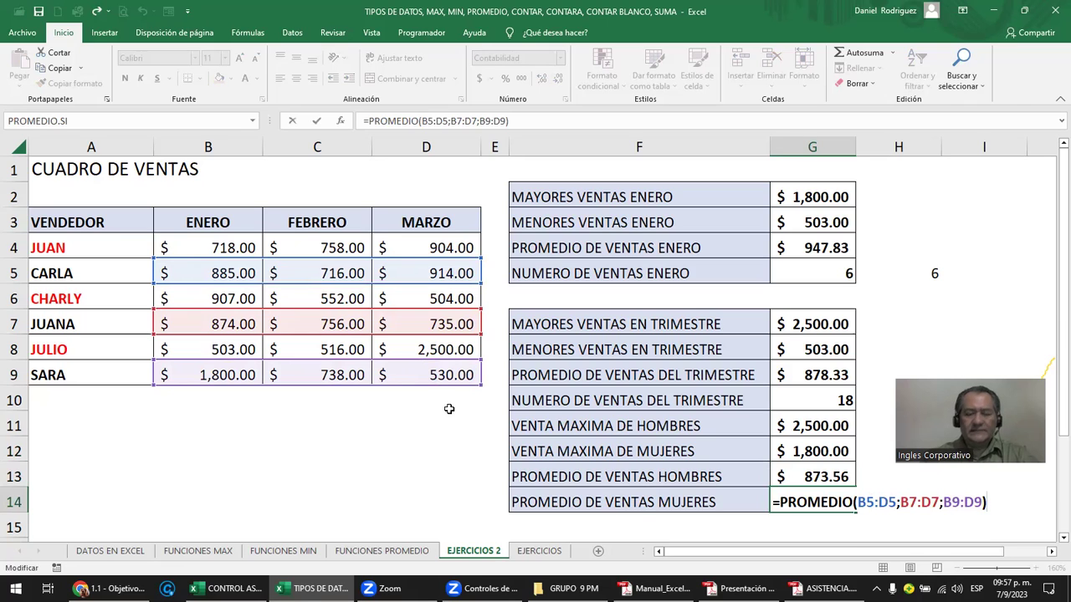
key("Return")
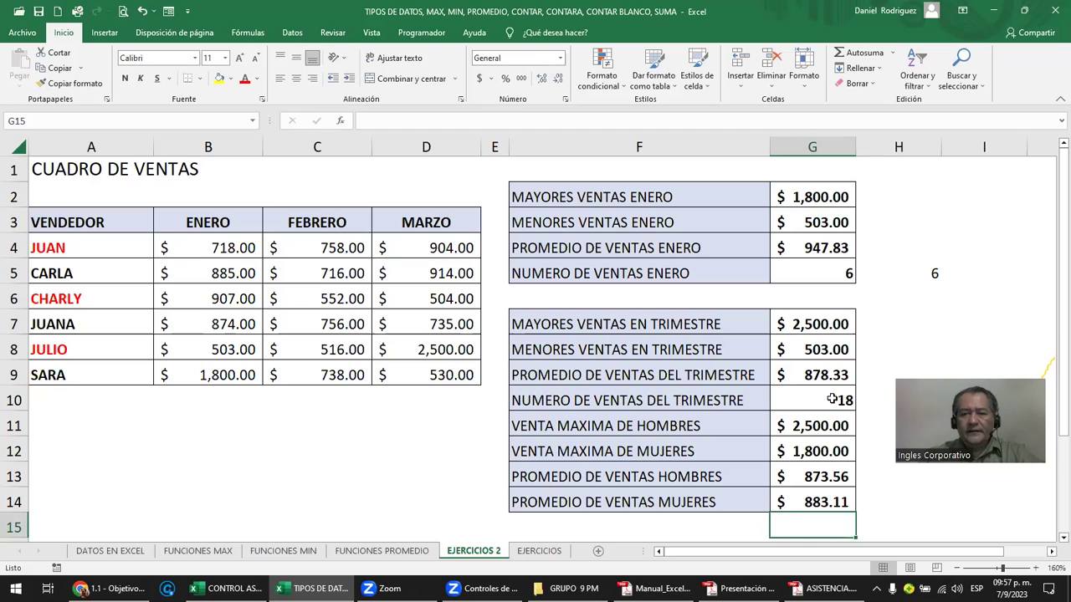
left_click(830, 402)
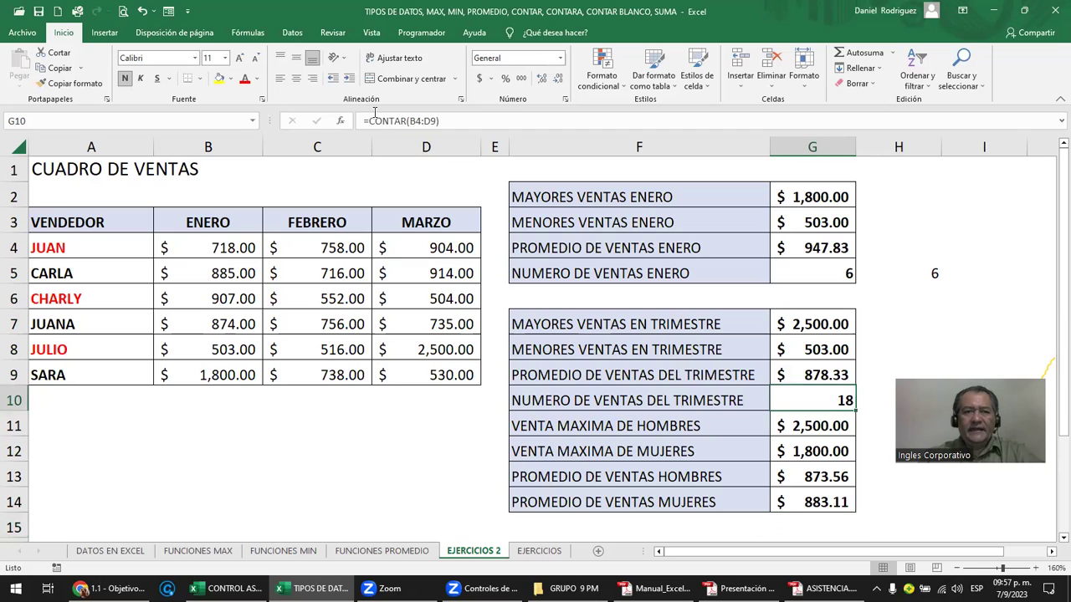
left_click(296, 78)
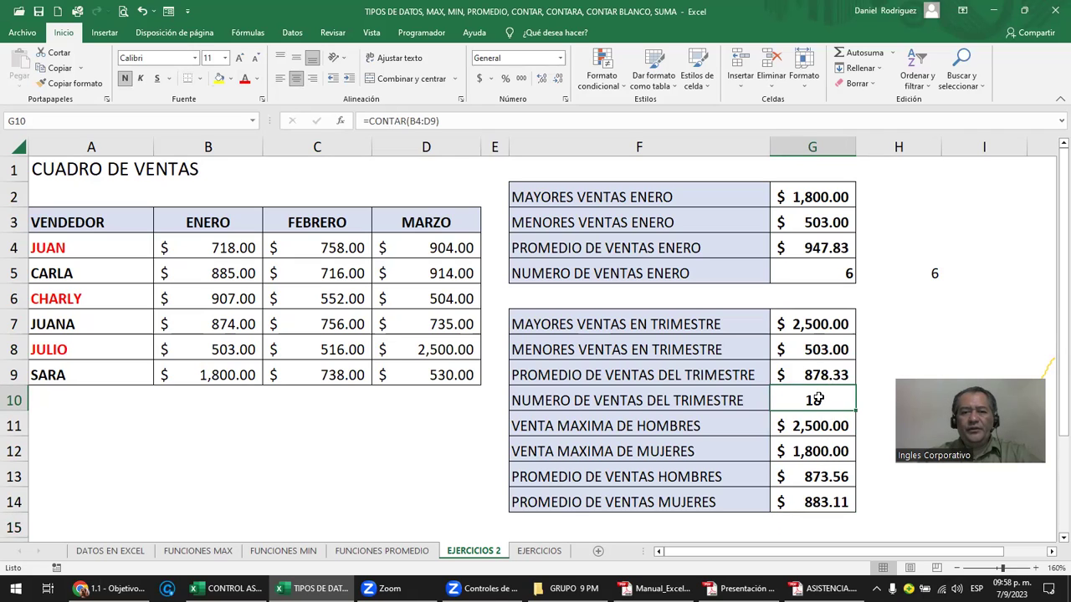
left_click(481, 78)
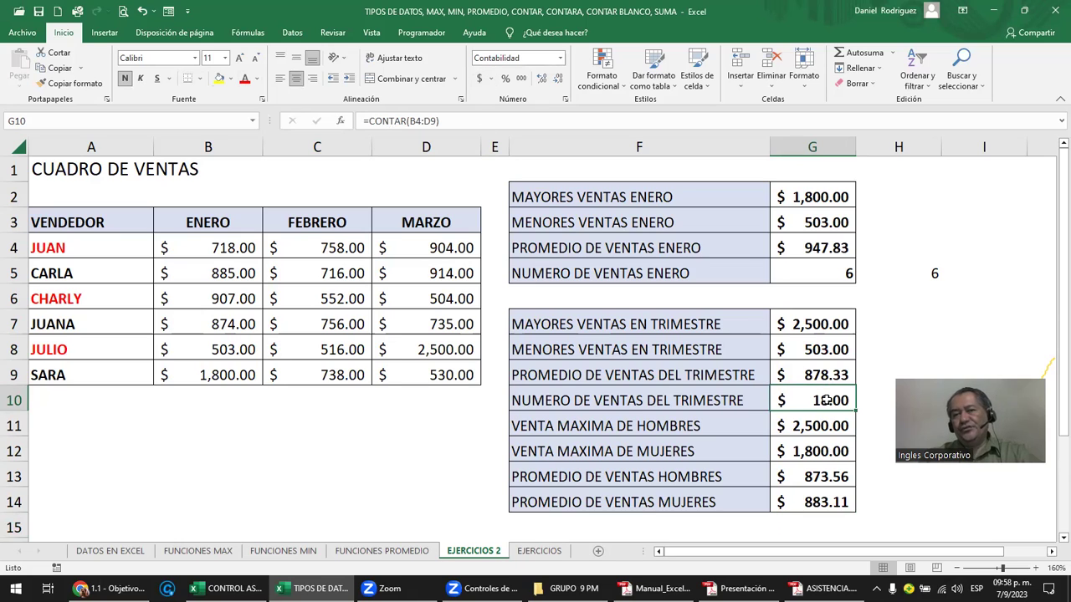
left_click(560, 57)
left_click(541, 87)
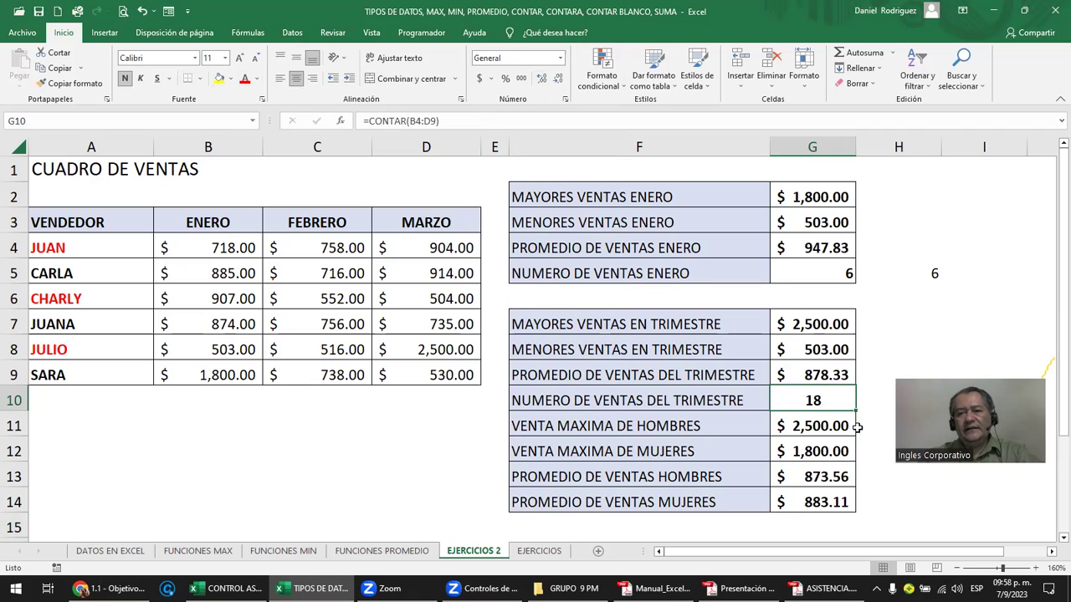
left_click(872, 507)
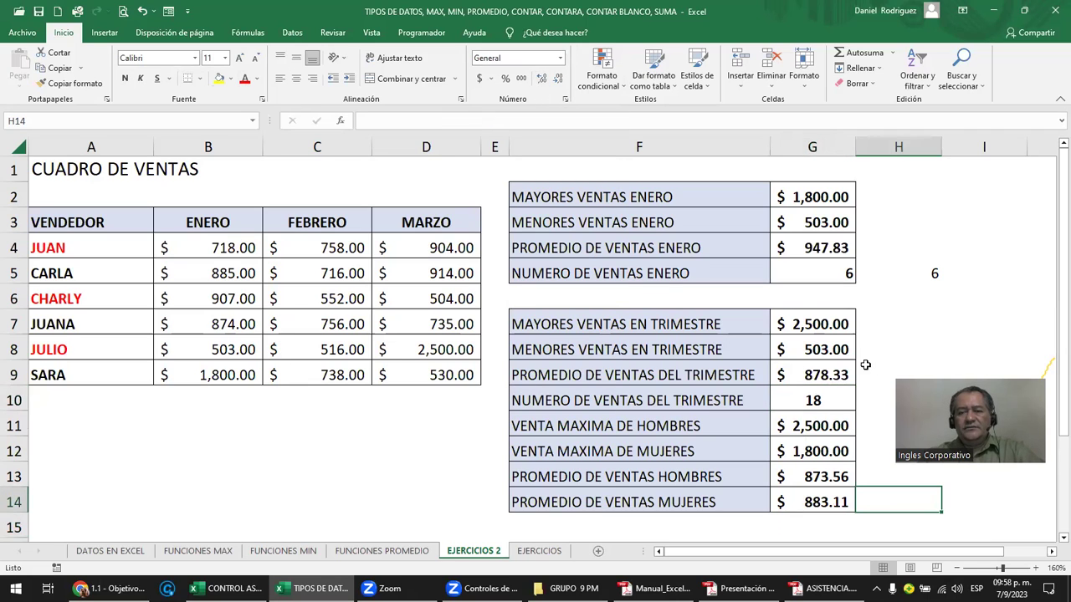
left_click(820, 276)
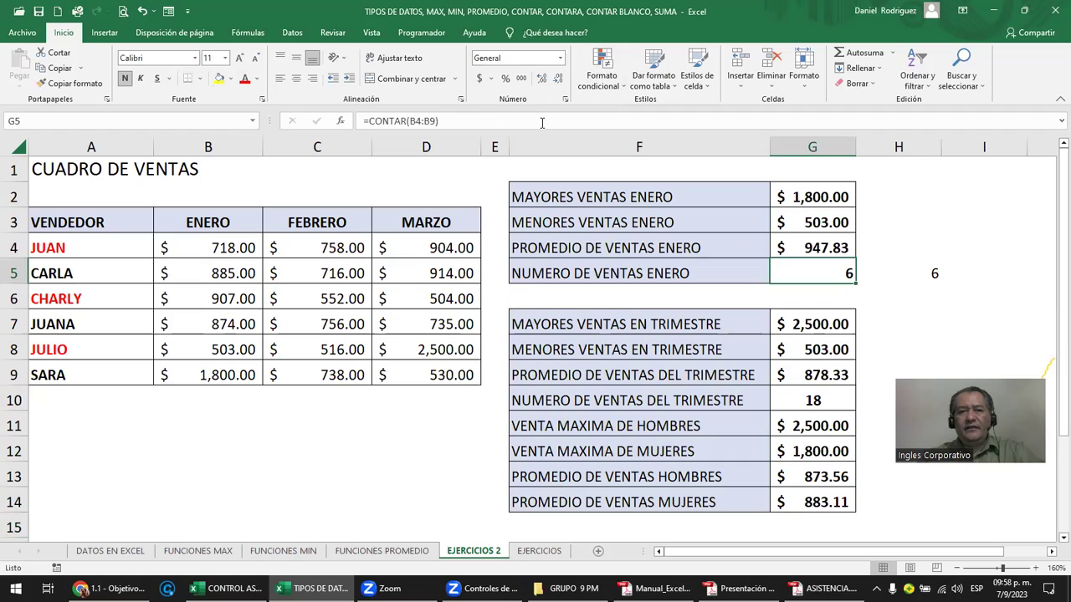
left_click(296, 78)
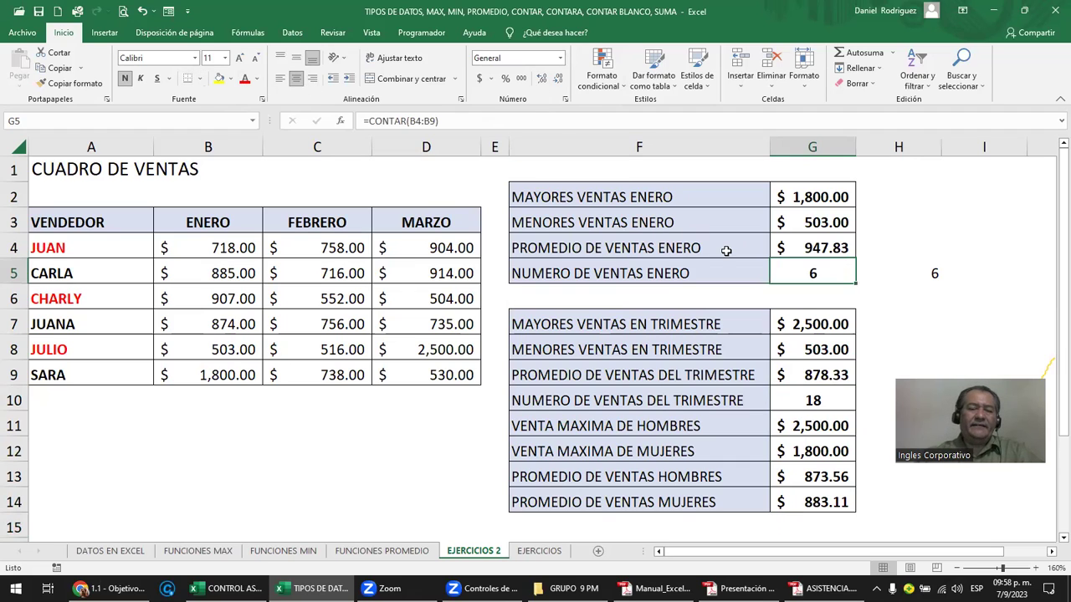
mouse_move(623, 201)
left_mouse_down()
mouse_move(747, 324)
mouse_move(815, 502)
left_mouse_up()
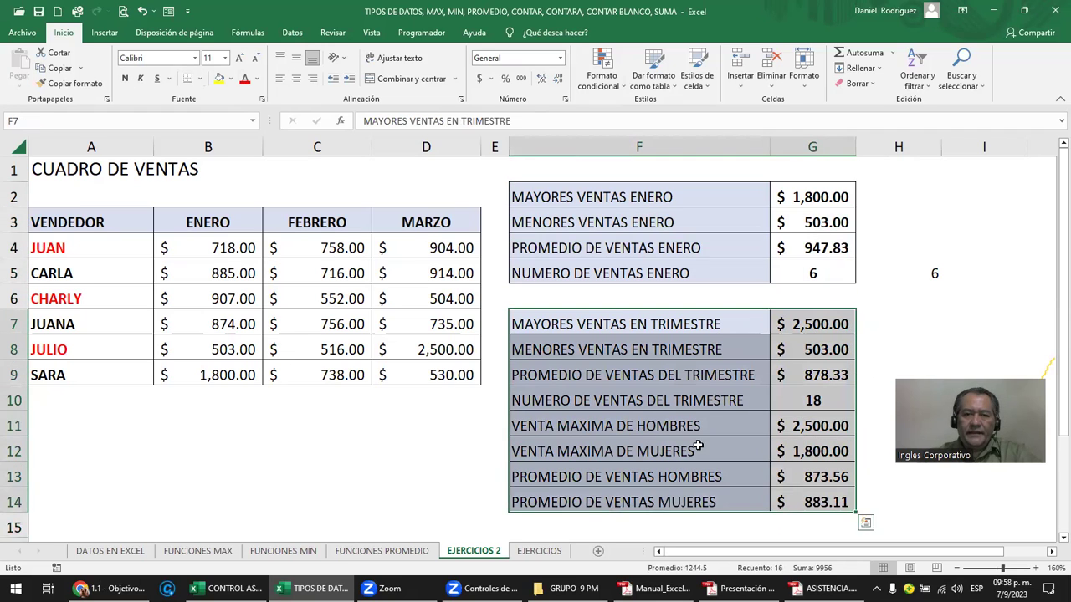
left_click_drag(433, 218, 108, 379)
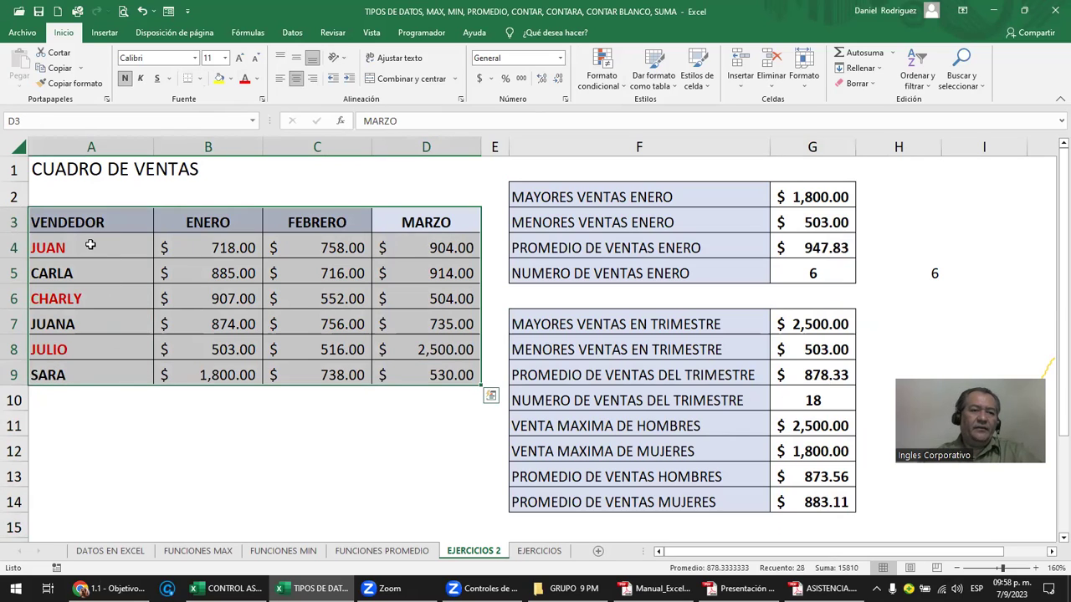
left_click(90, 245)
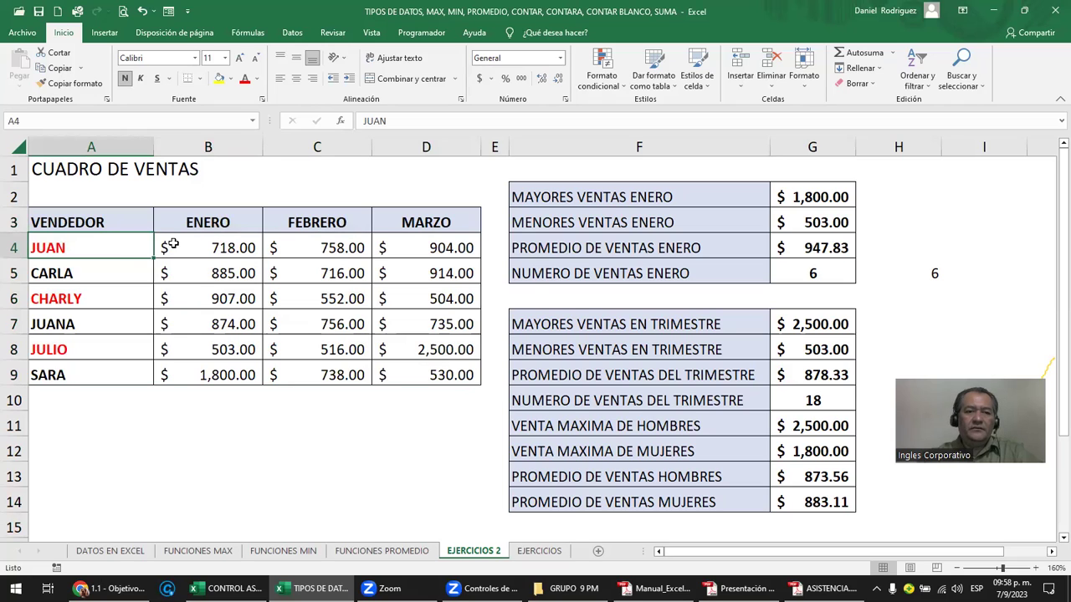
mouse_move(107, 226)
left_mouse_down()
mouse_move(419, 400)
mouse_move(420, 378)
left_mouse_up()
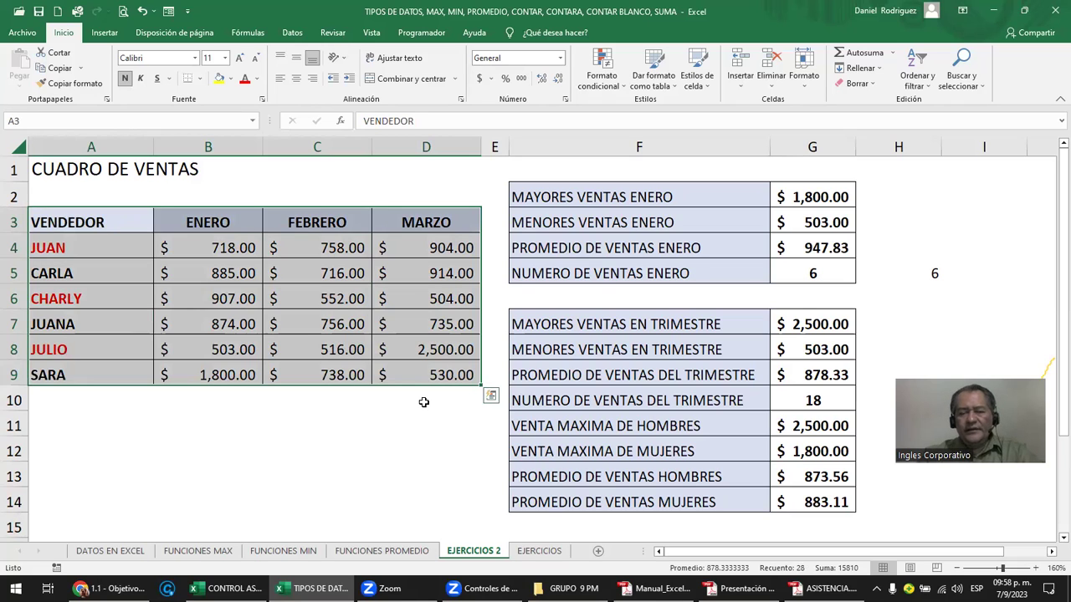
left_click(423, 402)
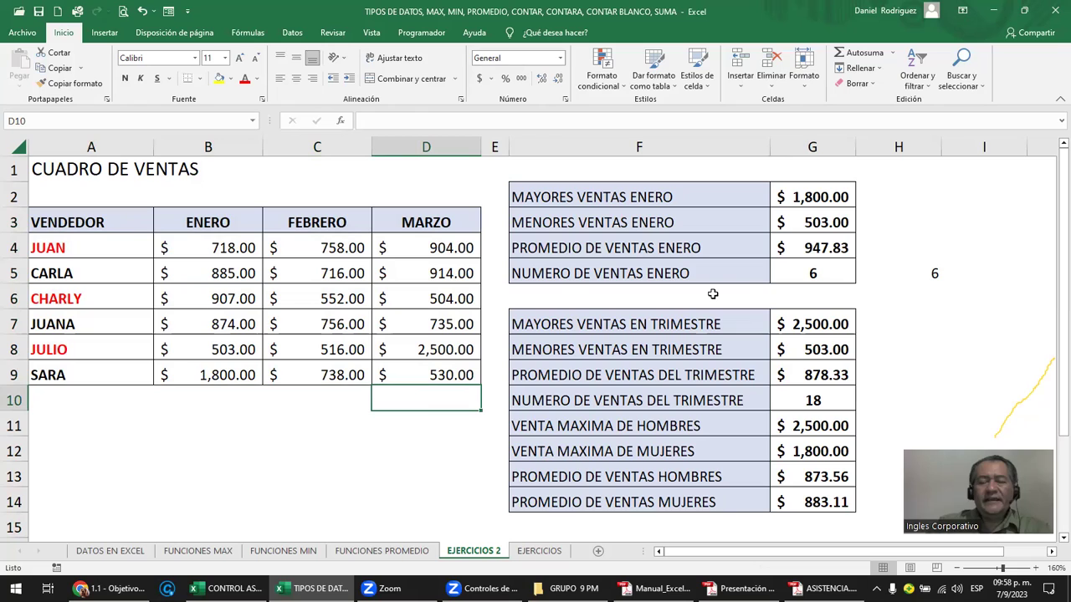
left_click(600, 199)
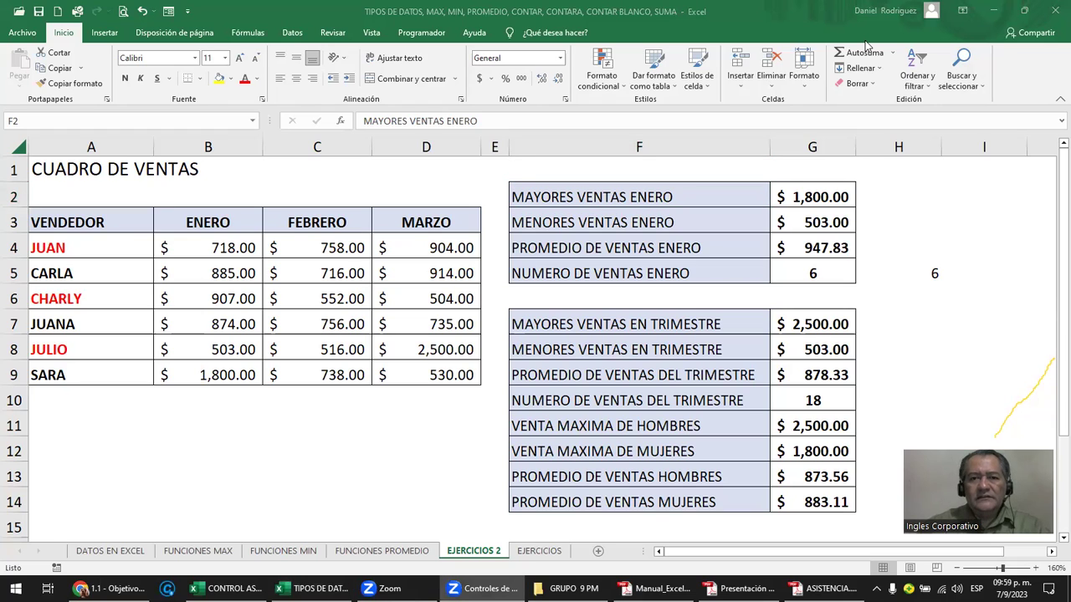
left_click(825, 272)
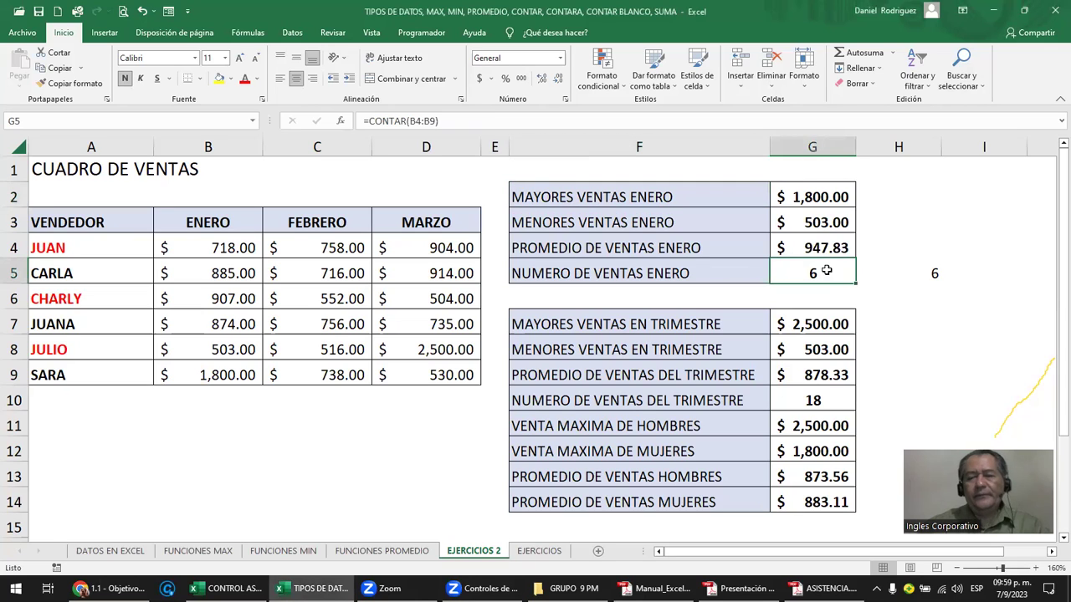
left_click(899, 298)
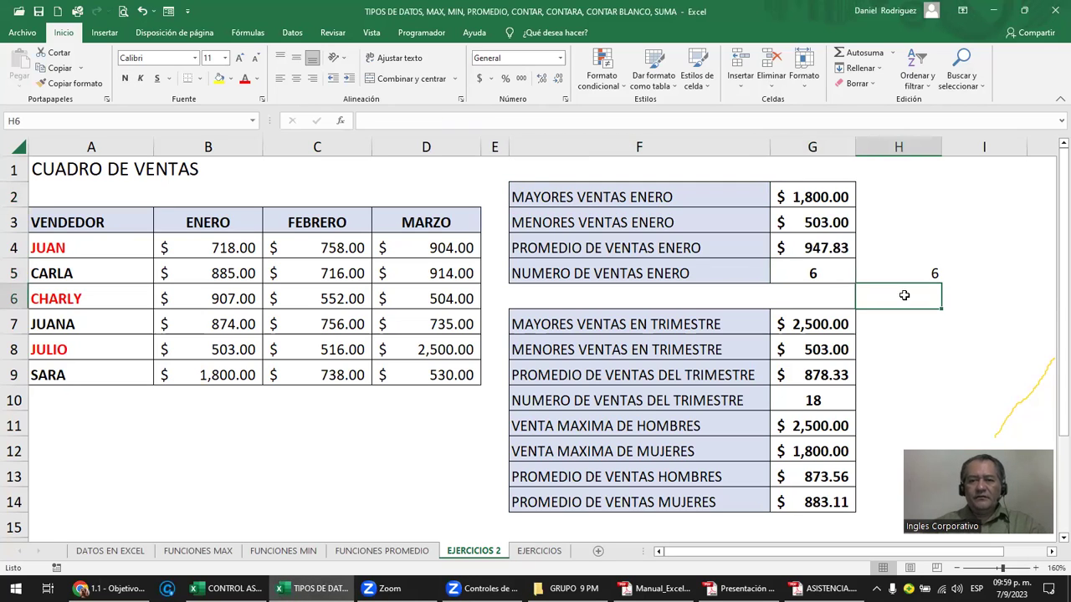
left_click(937, 273)
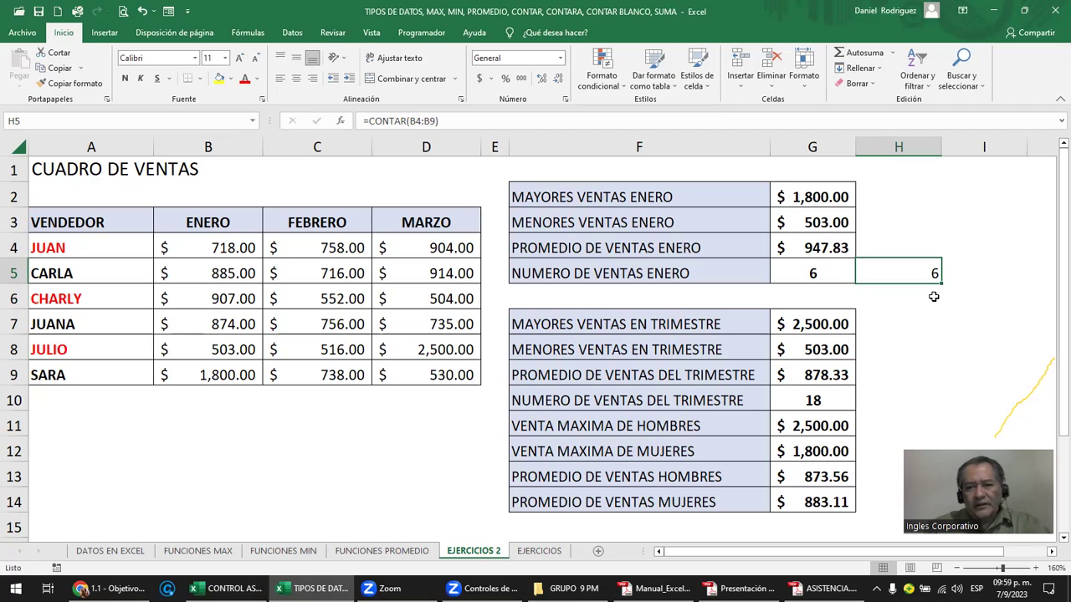
Switch to EJERCICIOS and review the product table, FUNCION list I4:I10 and empty RESULTADO cells J4:J10.
left_click(539, 552)
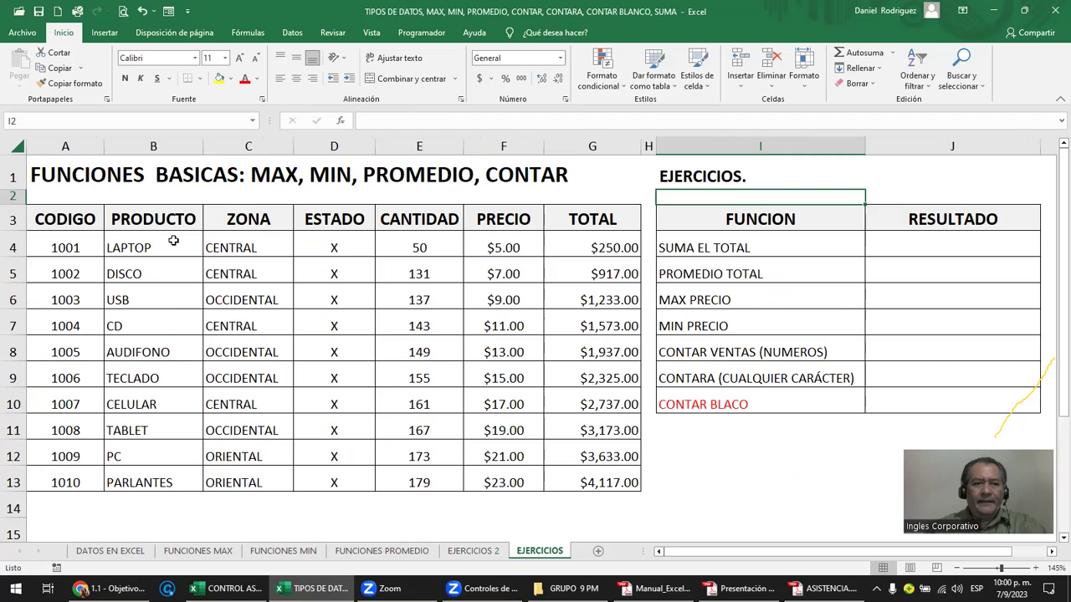
mouse_move(54, 226)
left_mouse_down()
mouse_move(379, 264)
mouse_move(604, 483)
left_mouse_up()
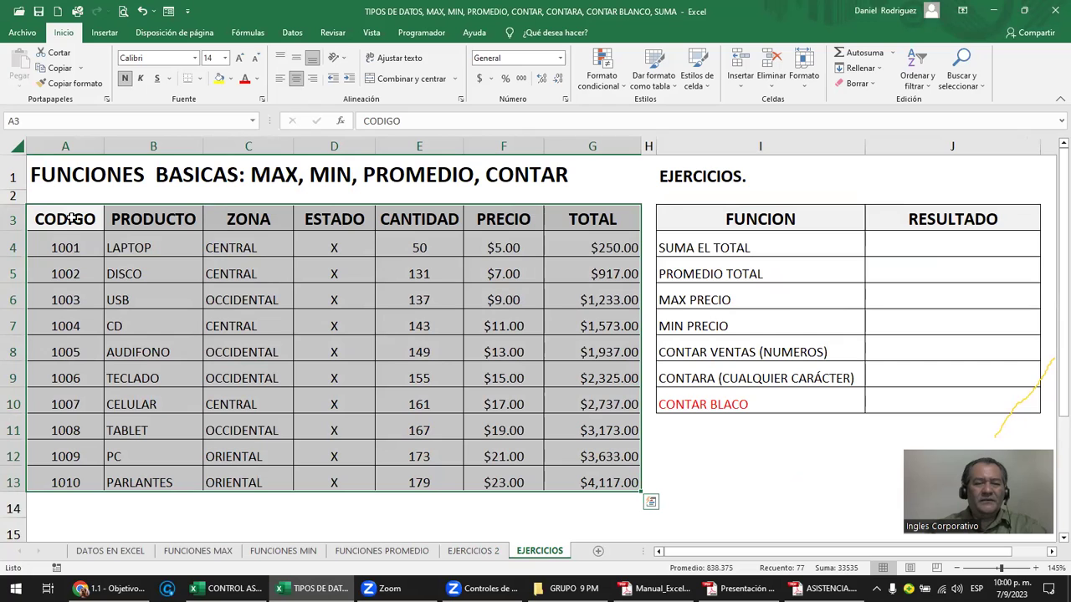
left_click_drag(83, 150, 240, 153)
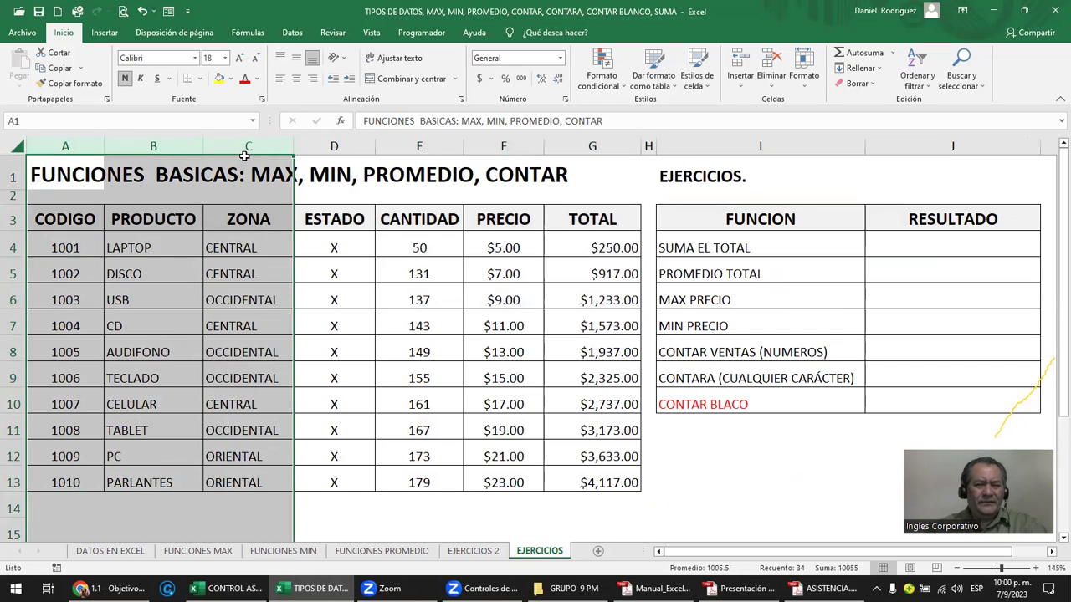
left_click(711, 245)
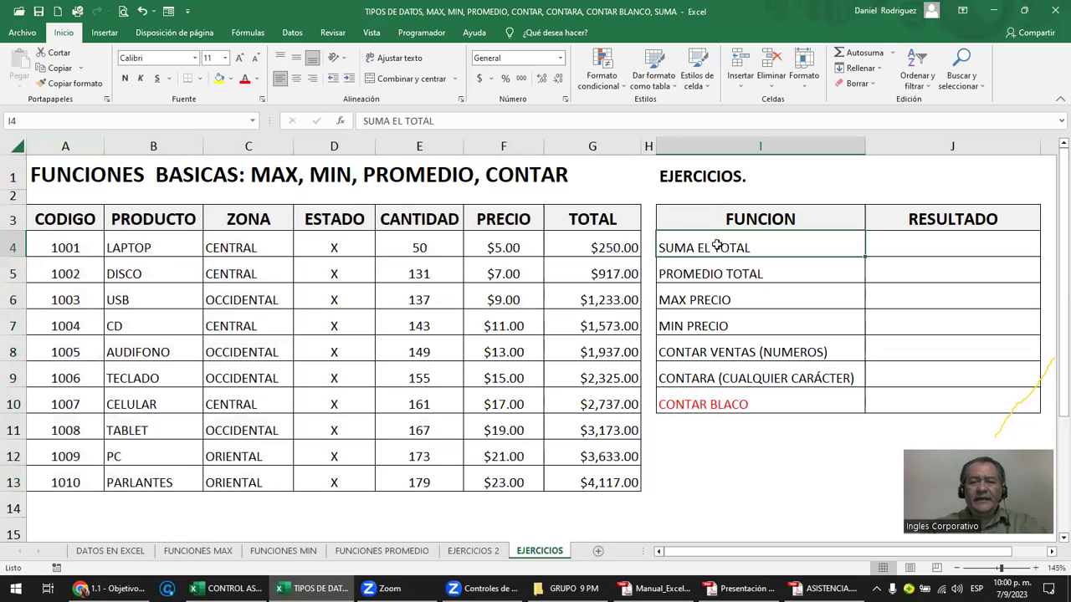
left_click(720, 179)
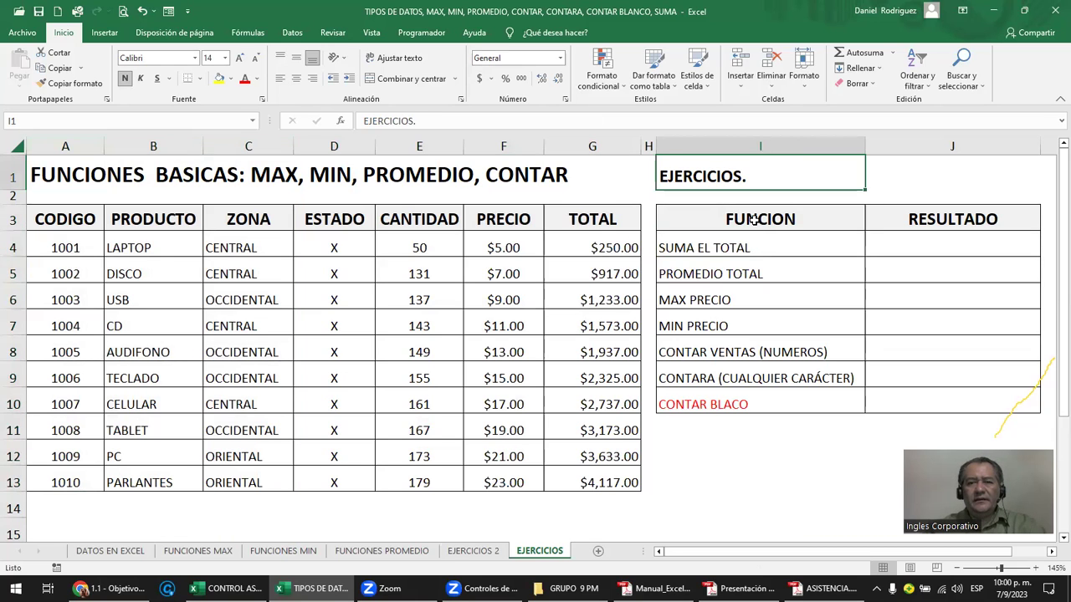
left_click(754, 221)
left_click_drag(753, 245, 765, 401)
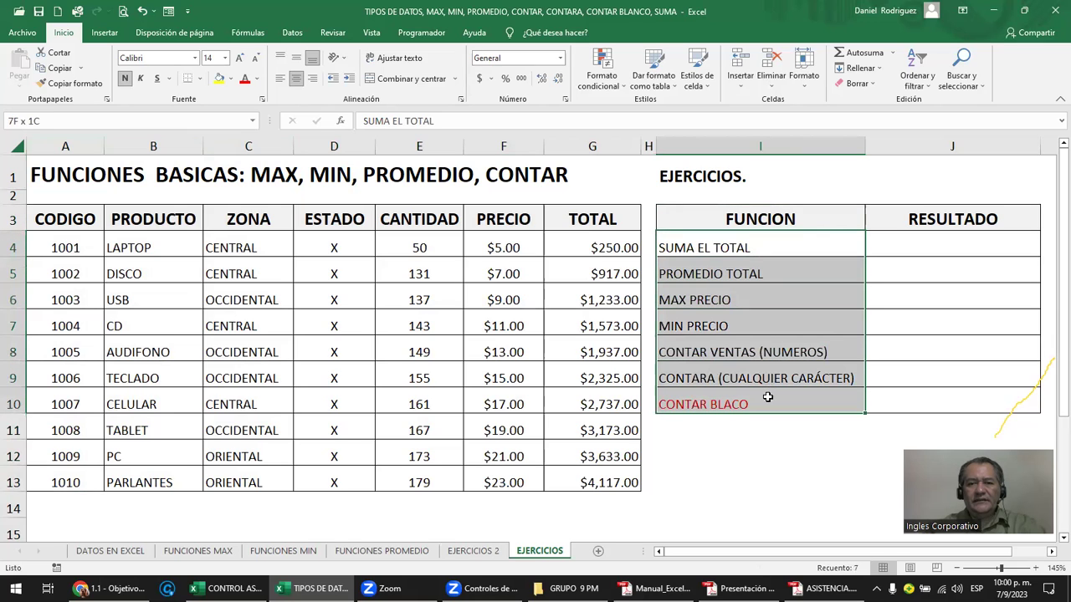
left_click_drag(747, 250, 756, 398)
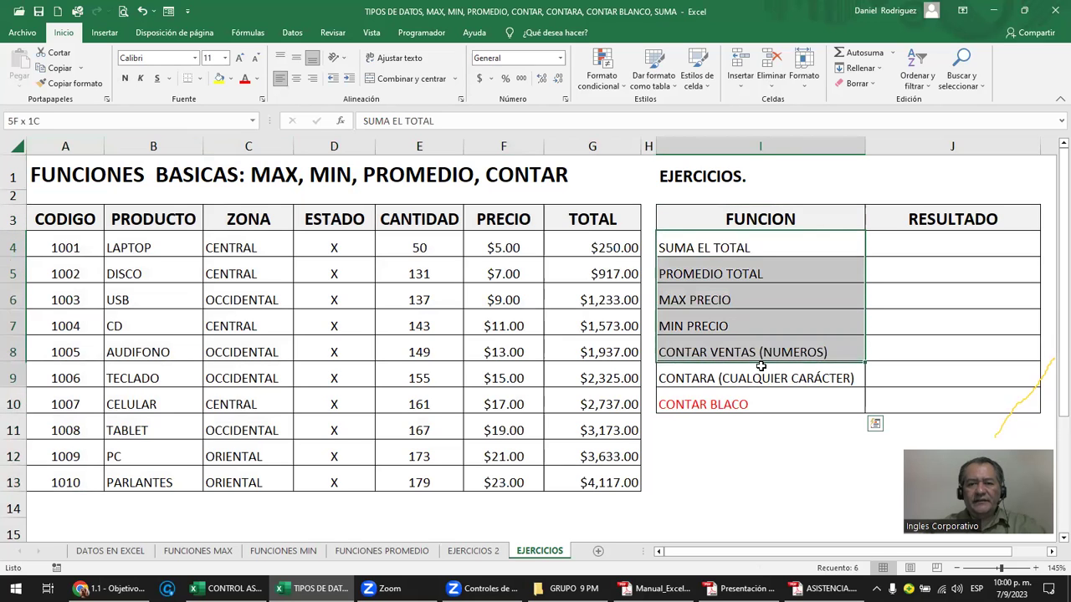
left_click_drag(923, 244, 959, 404)
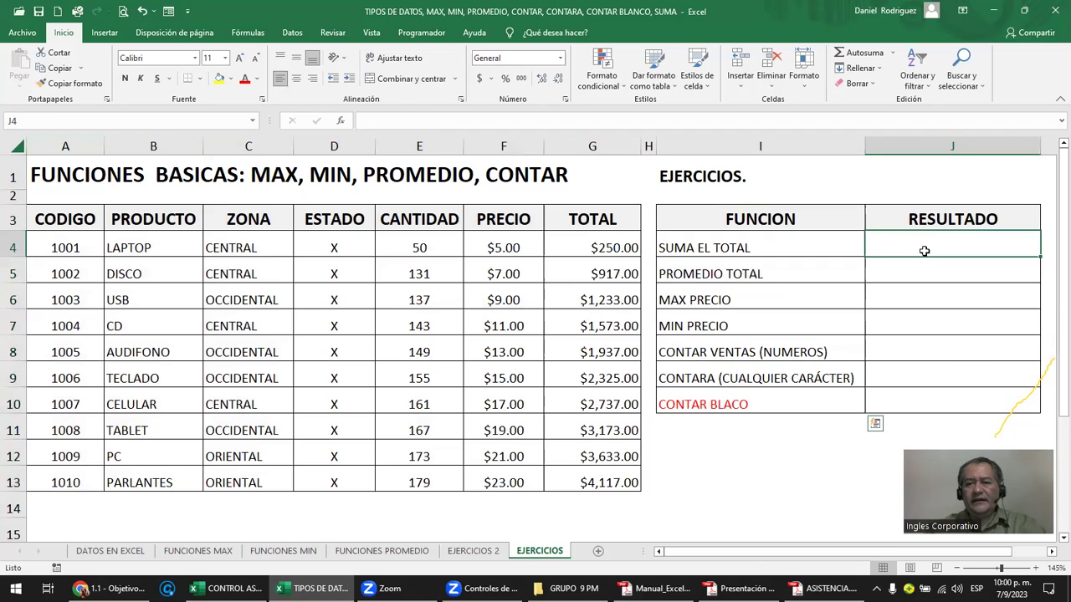
left_click(753, 247)
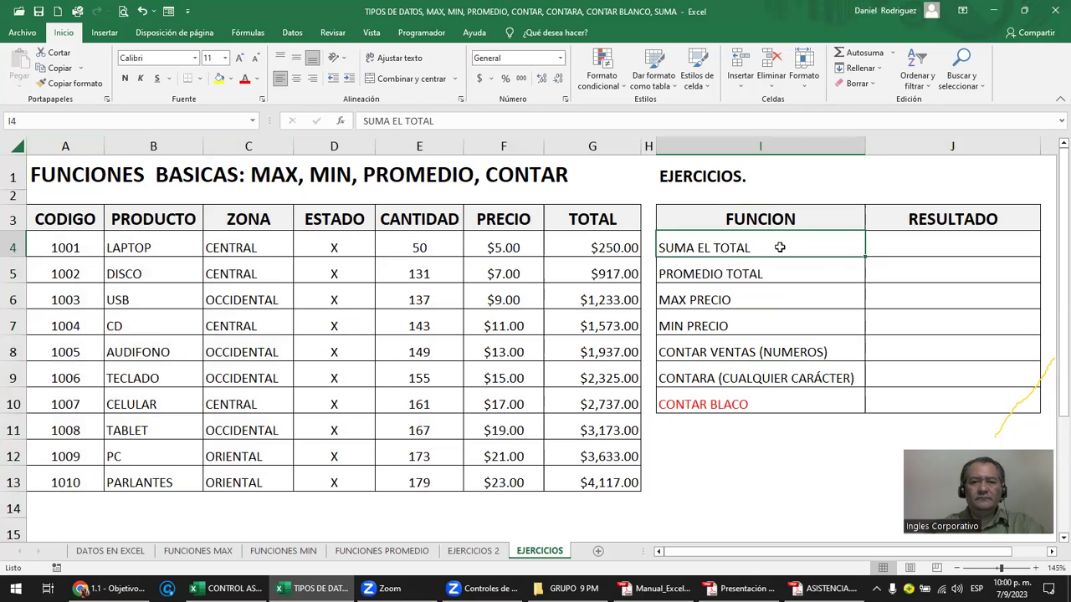
left_click(605, 247)
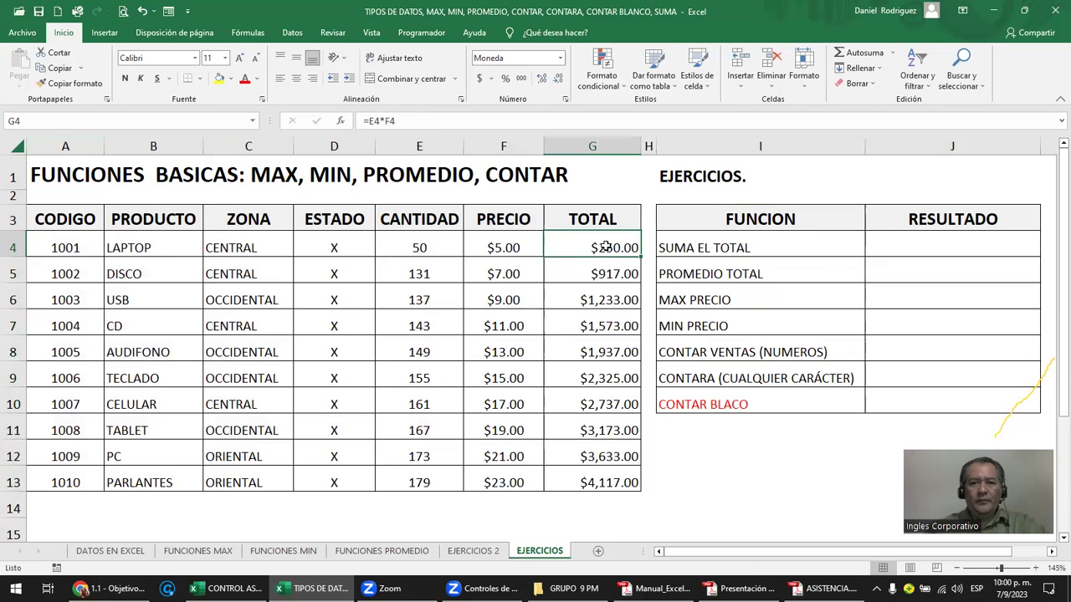
Enter =SUMA(G4:G13) in J4, giving $21,895.00, and review its range.
left_click(895, 247)
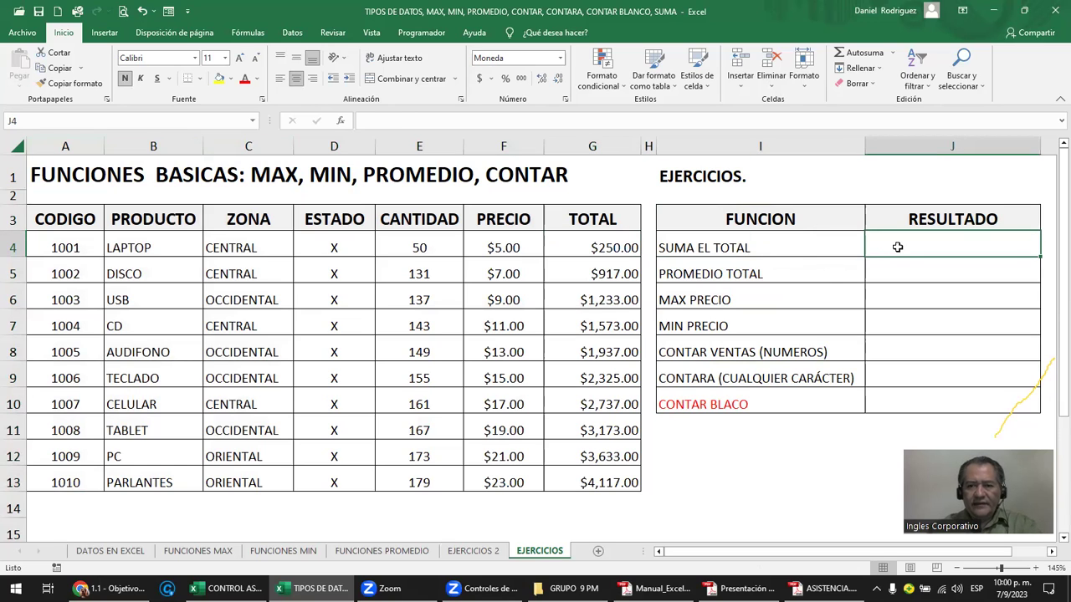
type("=suma")
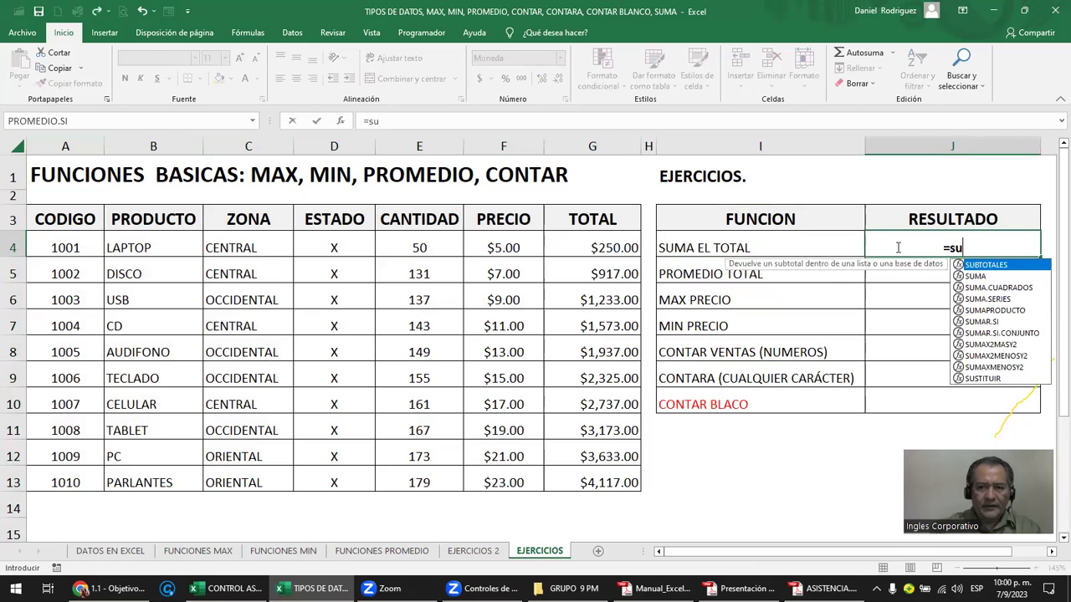
type("(")
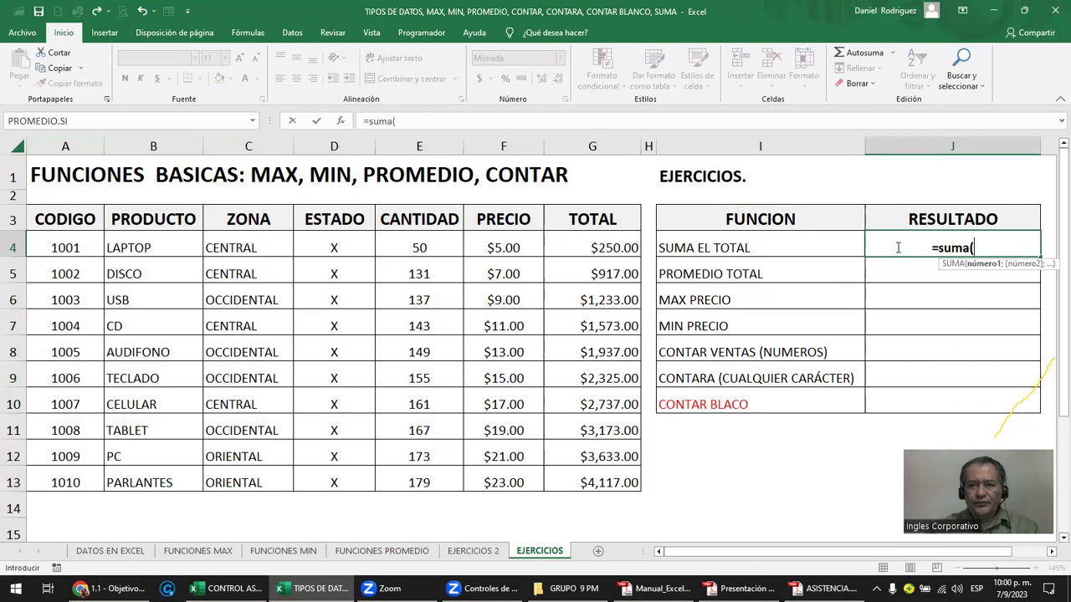
left_click_drag(619, 246, 624, 473)
type(")")
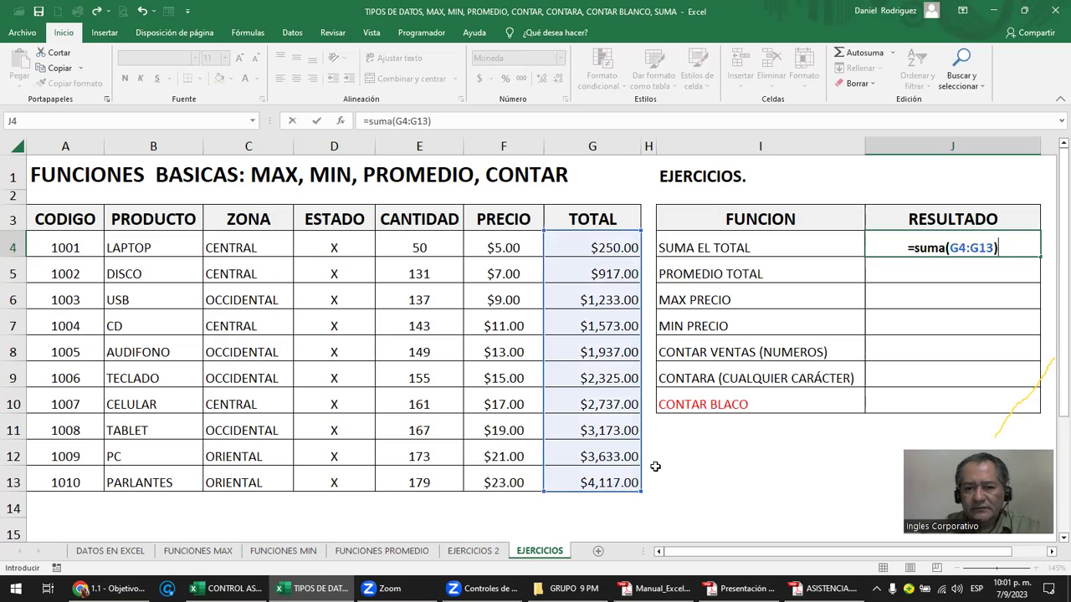
key("ctrl+Return")
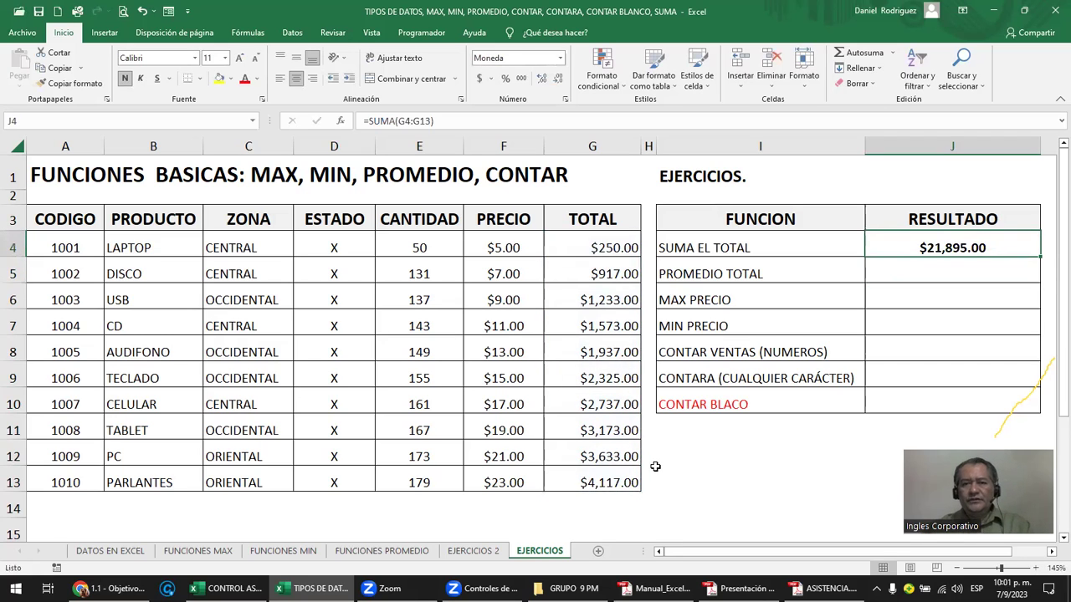
left_click(620, 247)
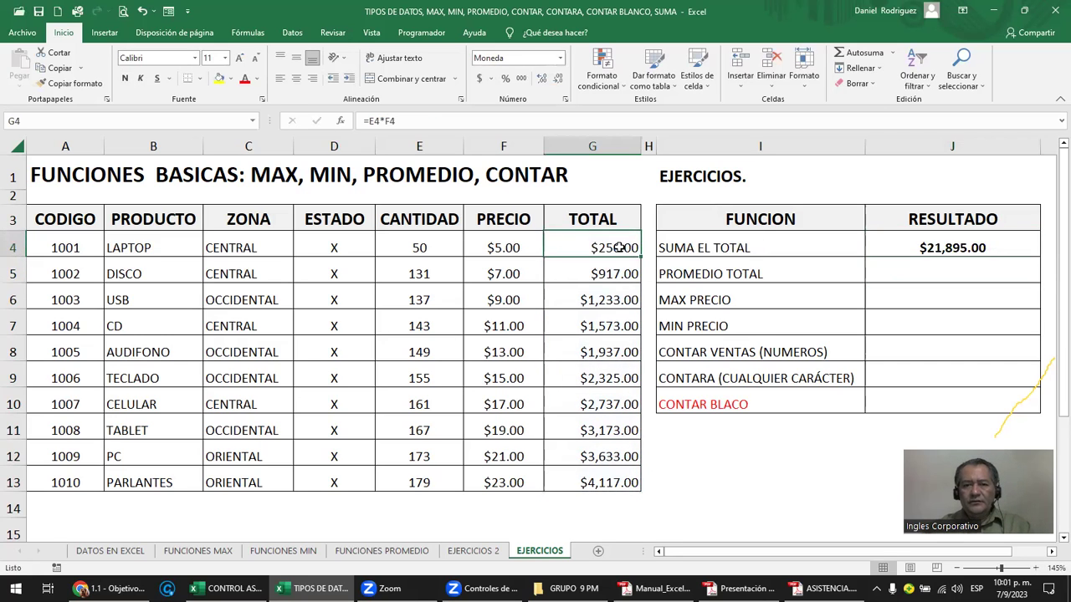
left_click(936, 247)
key("F2")
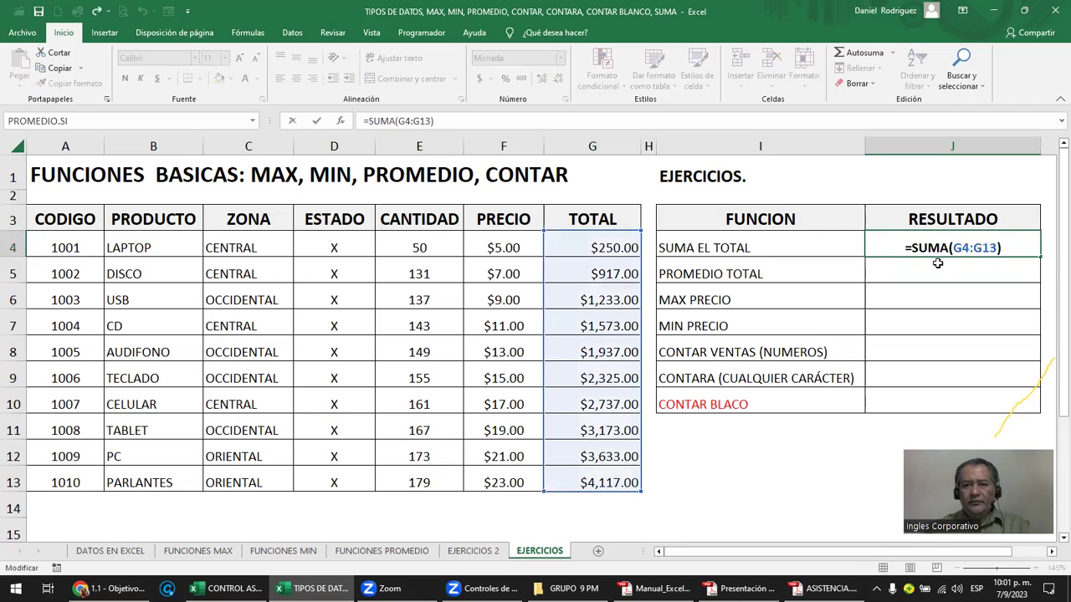
key("Escape")
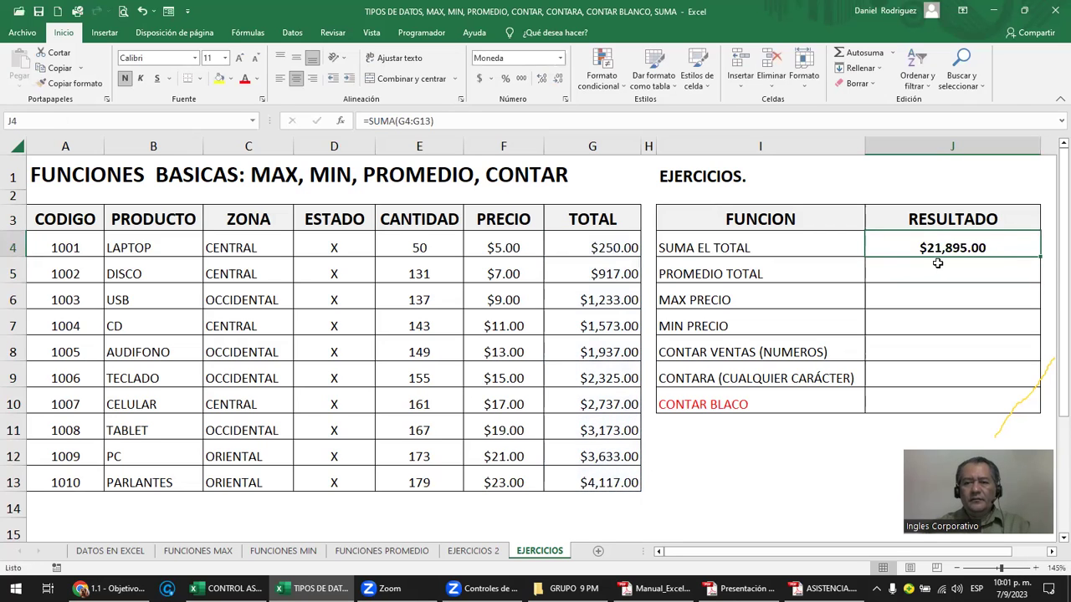
left_click(740, 274)
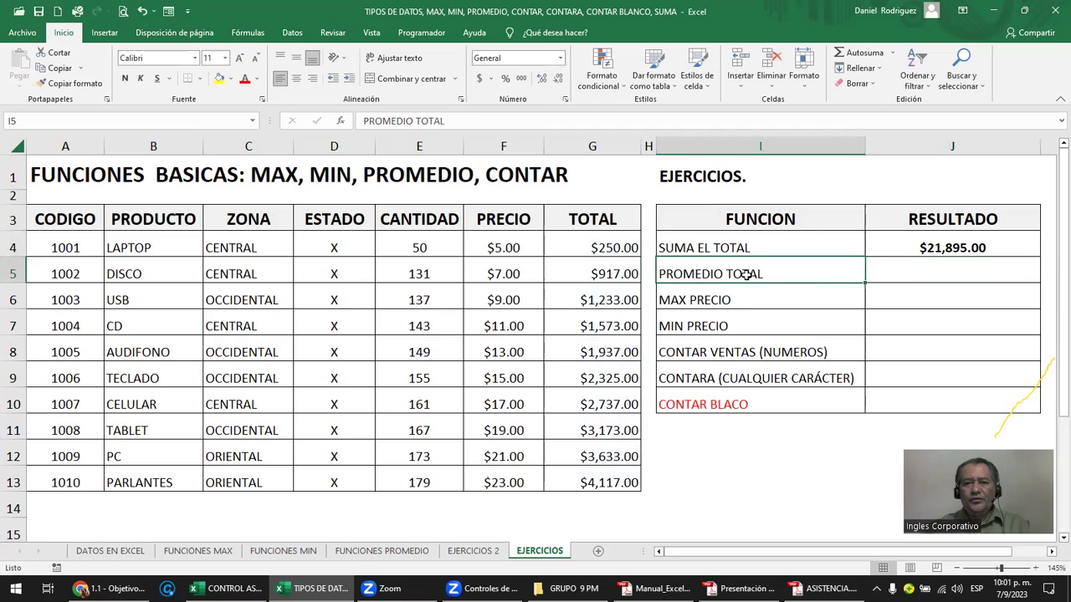
Insert =PROMEDIO(G4:G13) in J5 through the quick Average function, giving $2,189.50.
left_click(974, 277)
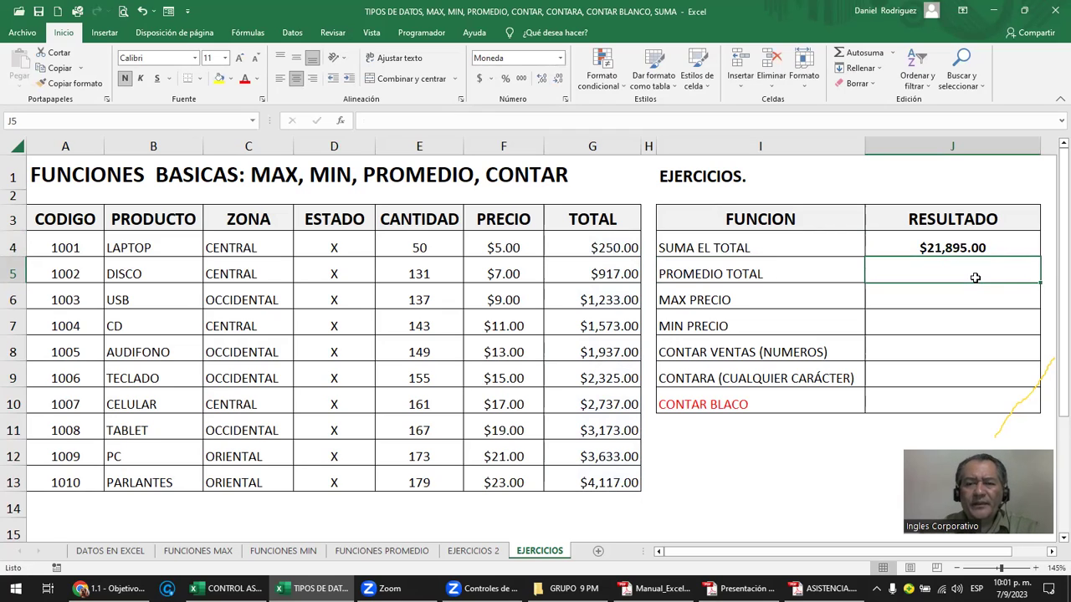
type("=")
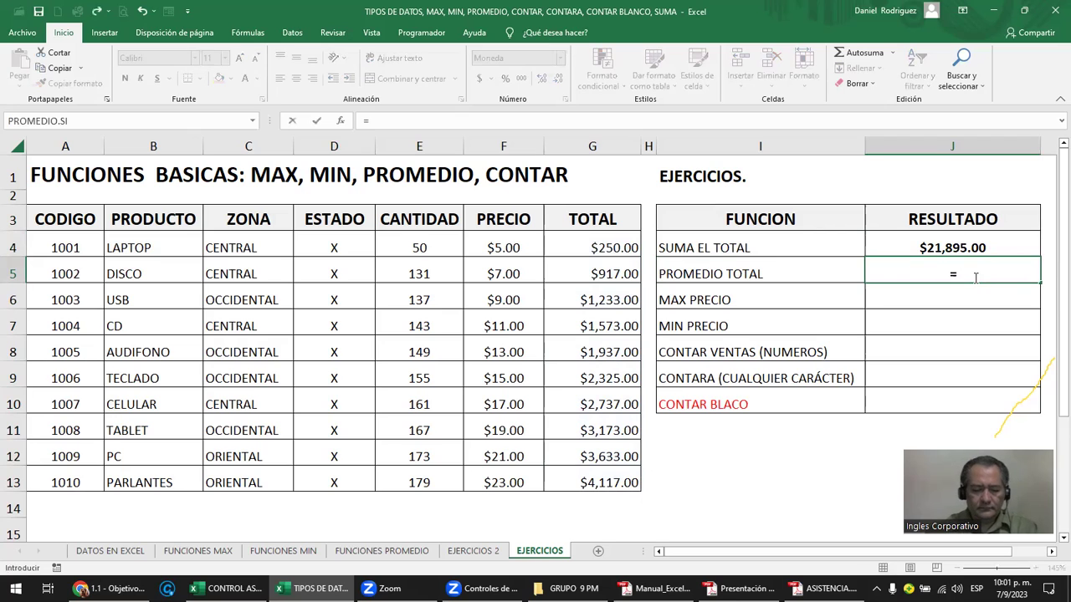
type("pro")
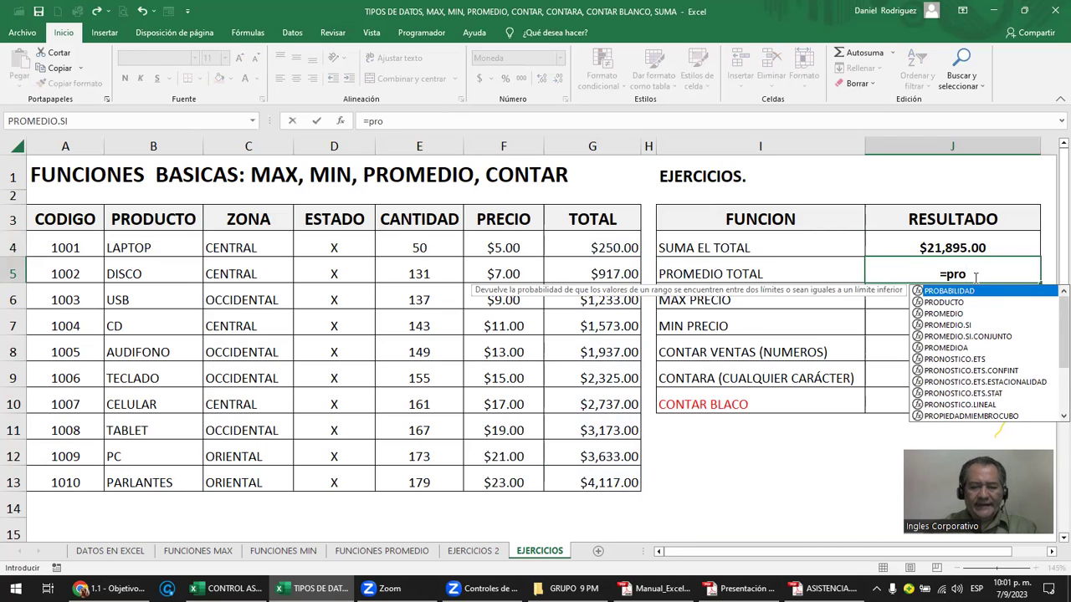
key("Escape")
key("Escape")
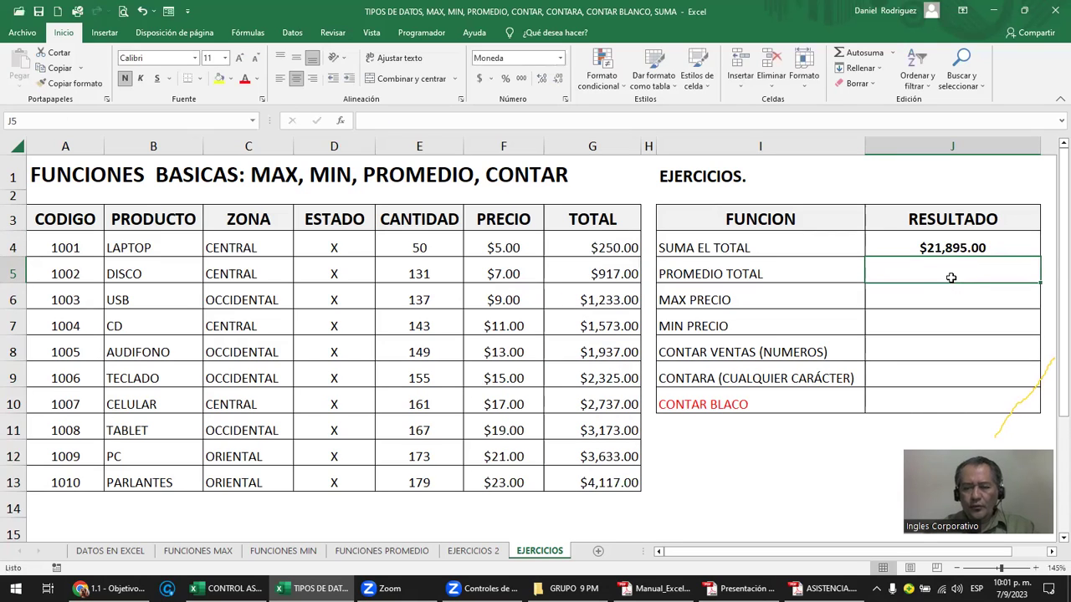
left_click(894, 53)
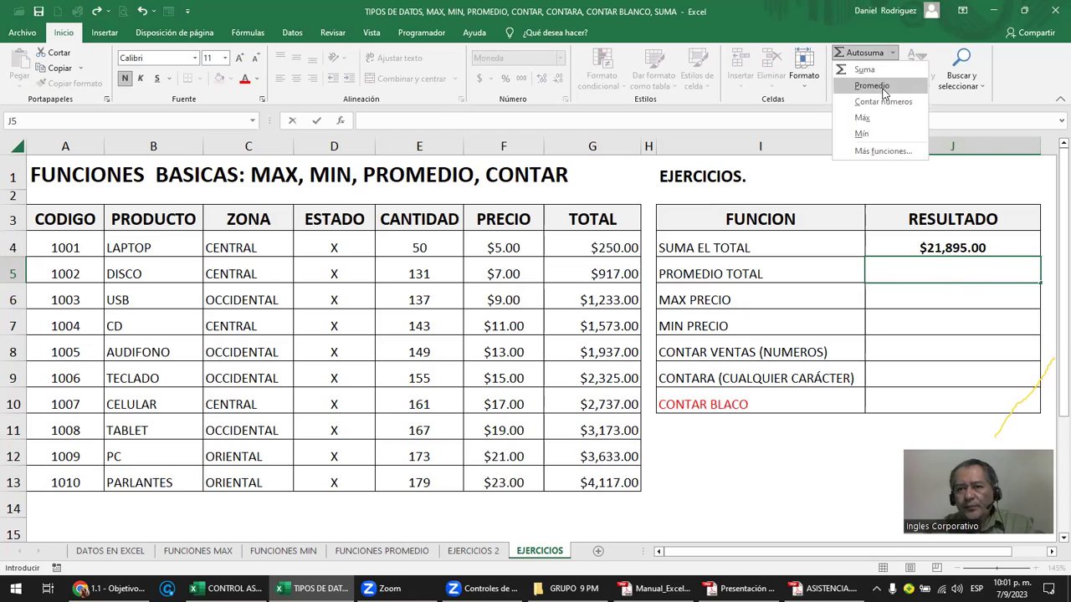
key("Escape")
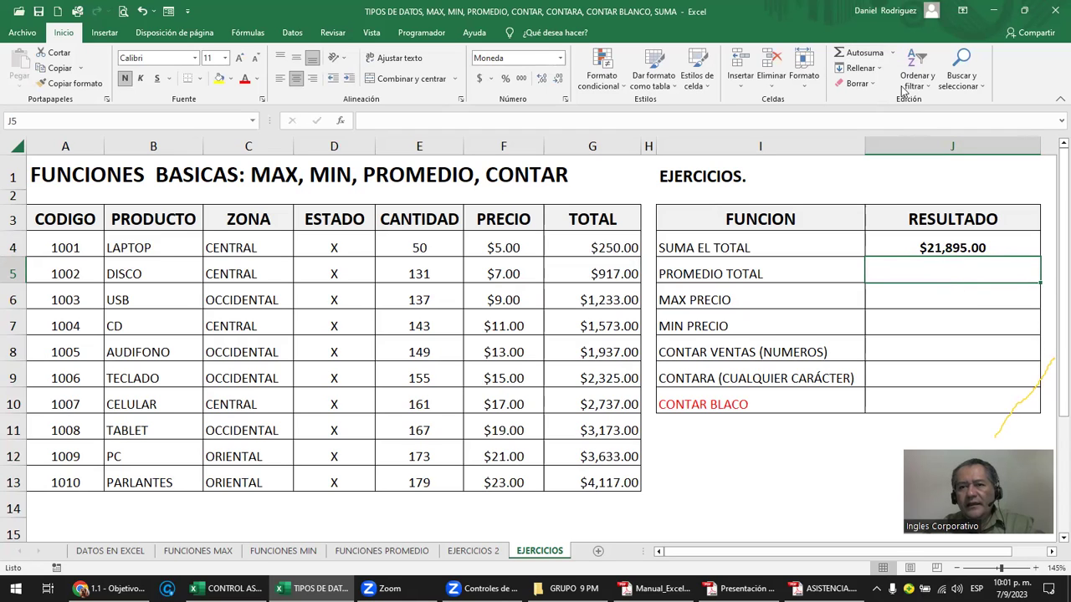
left_click(893, 52)
left_click(894, 86)
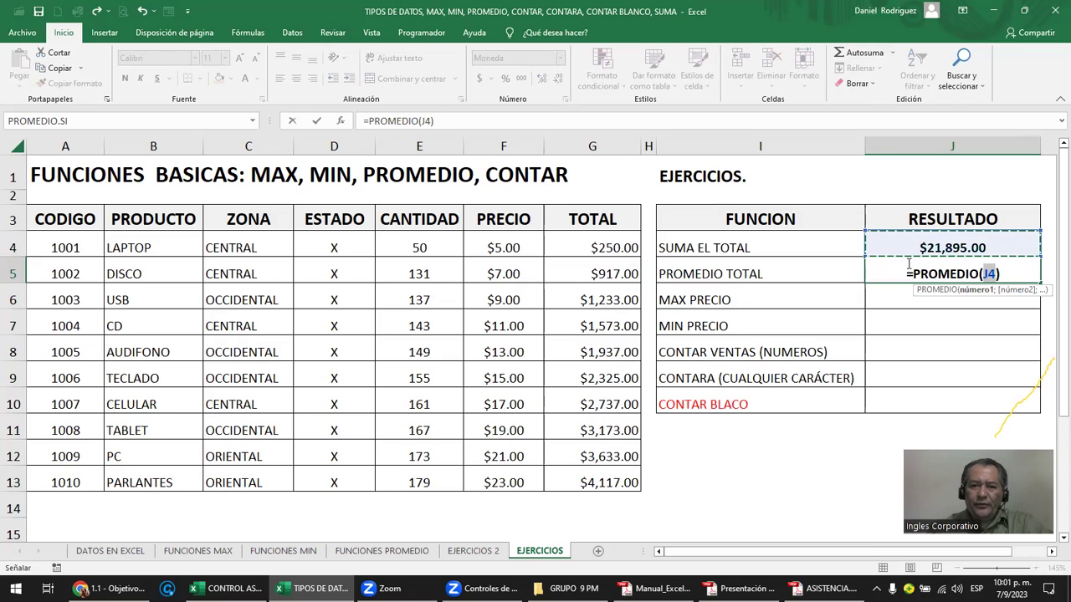
left_click_drag(602, 244, 594, 456)
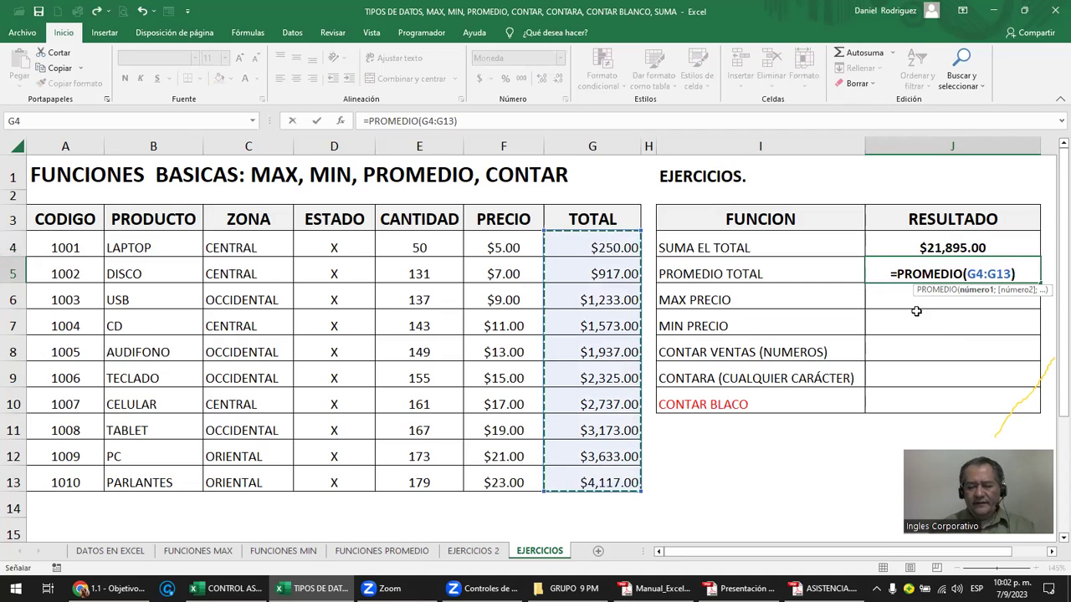
key("Up")
key("F2")
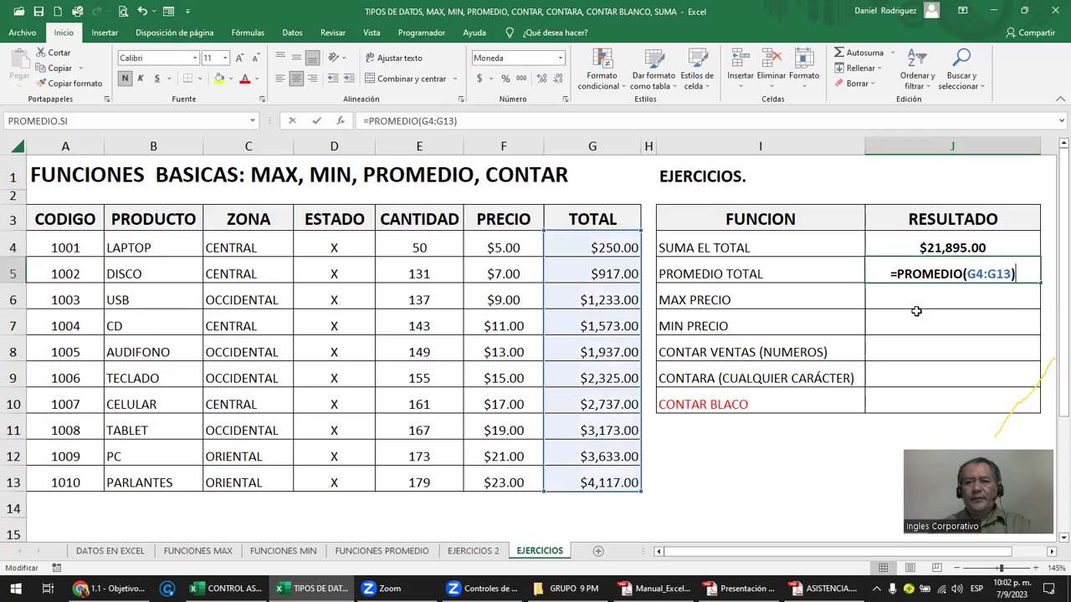
key("Return")
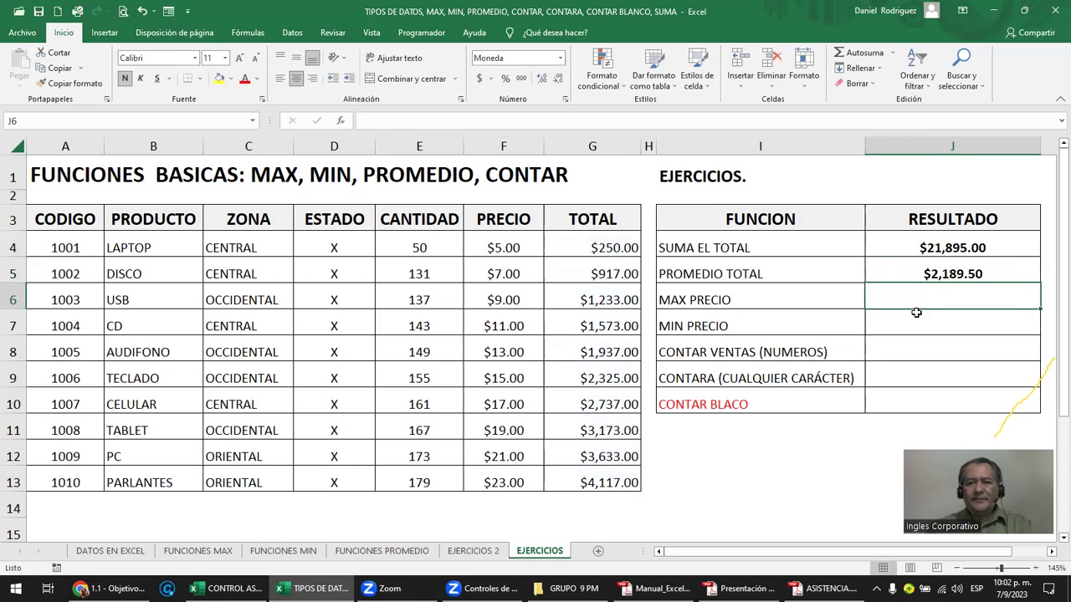
left_click(726, 301)
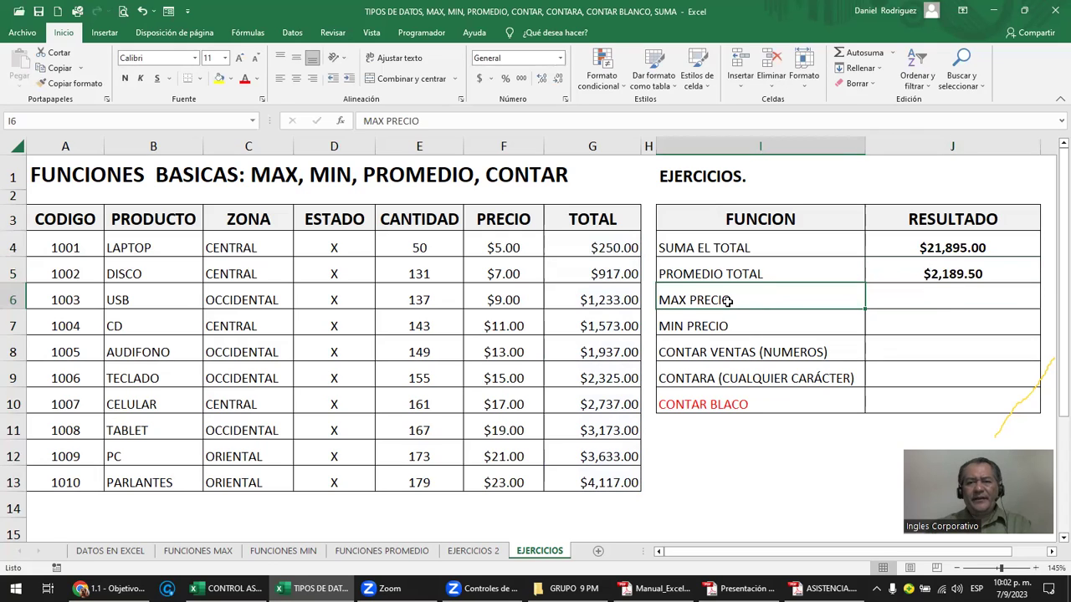
left_click(900, 298)
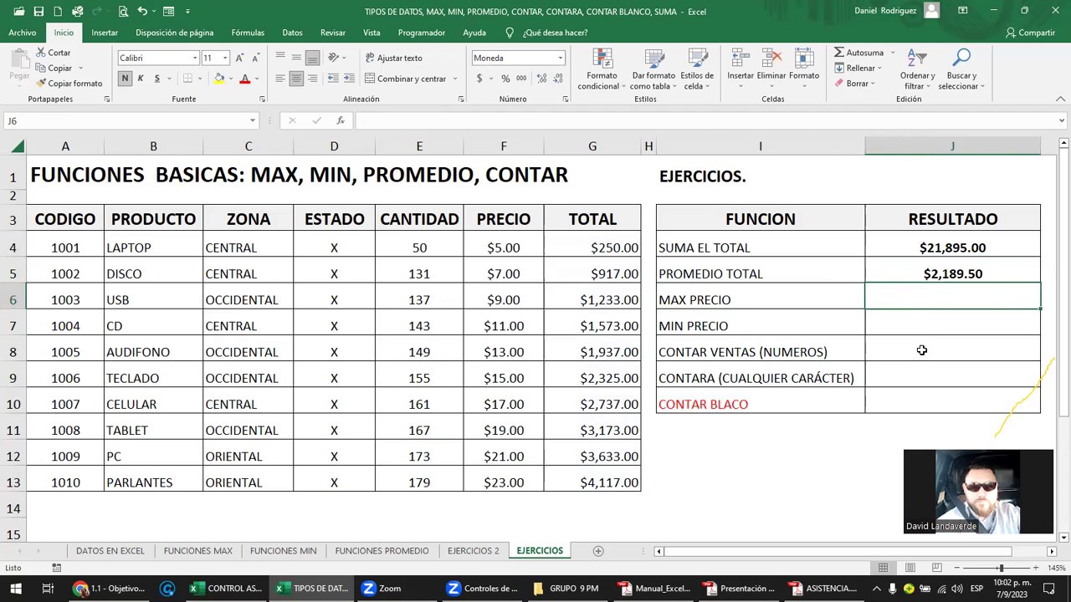
left_click(595, 143)
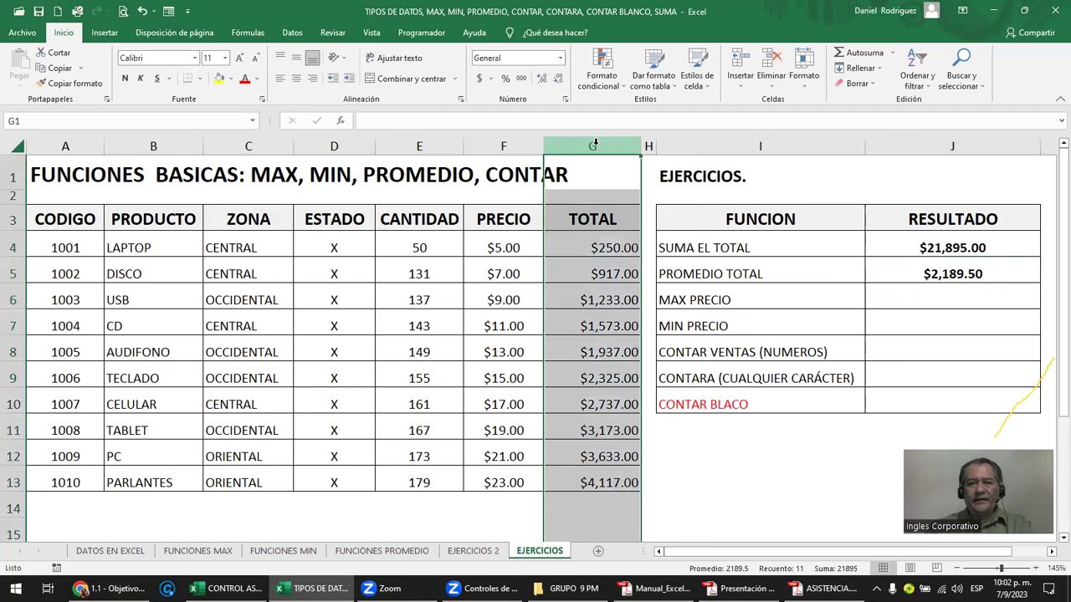
left_click(511, 146)
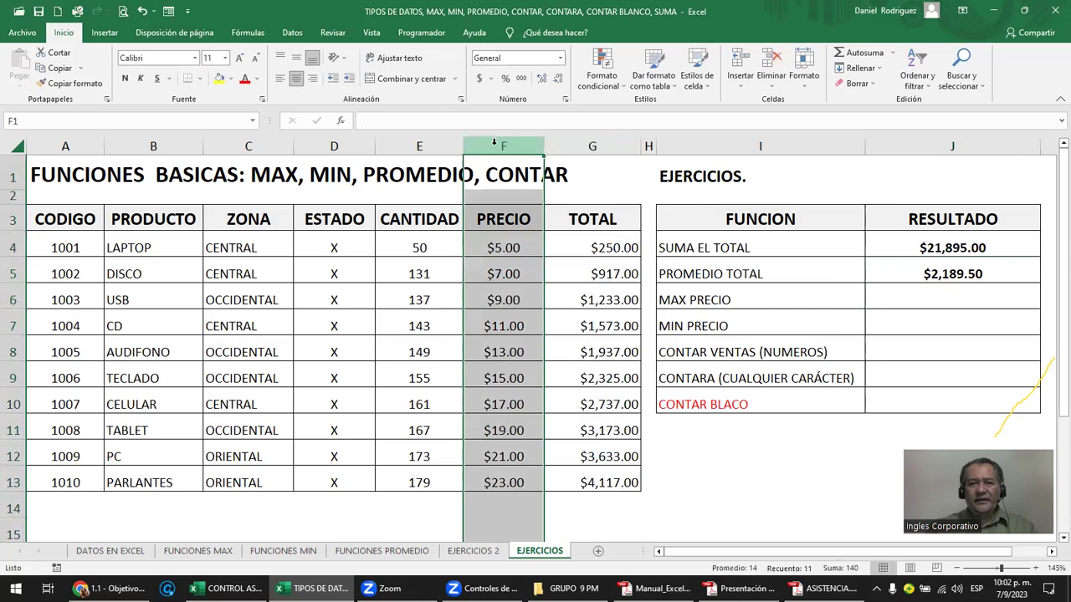
left_click(727, 299)
double_click(687, 299)
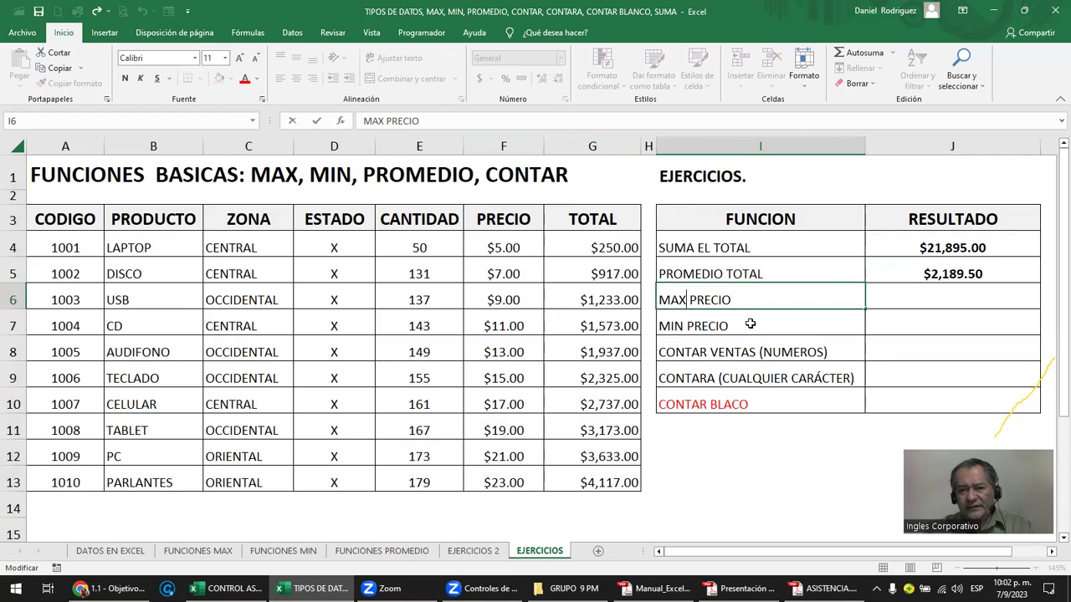
key("Escape")
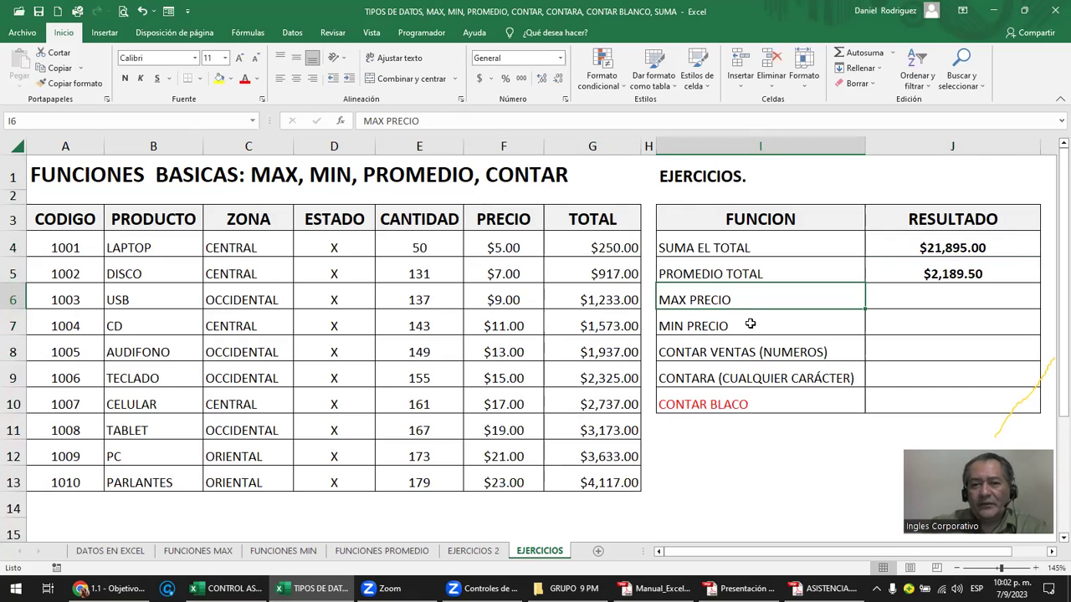
left_click(894, 295)
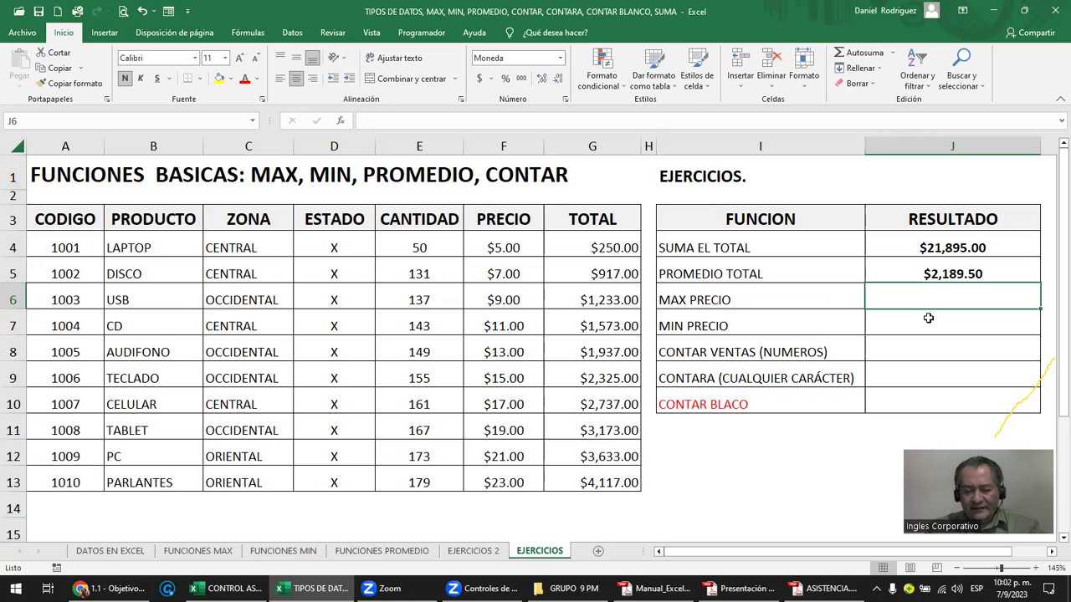
Enter =MAX(F4:F13) in J6 so MAX PRECIO shows $23.00.
type("=ma")
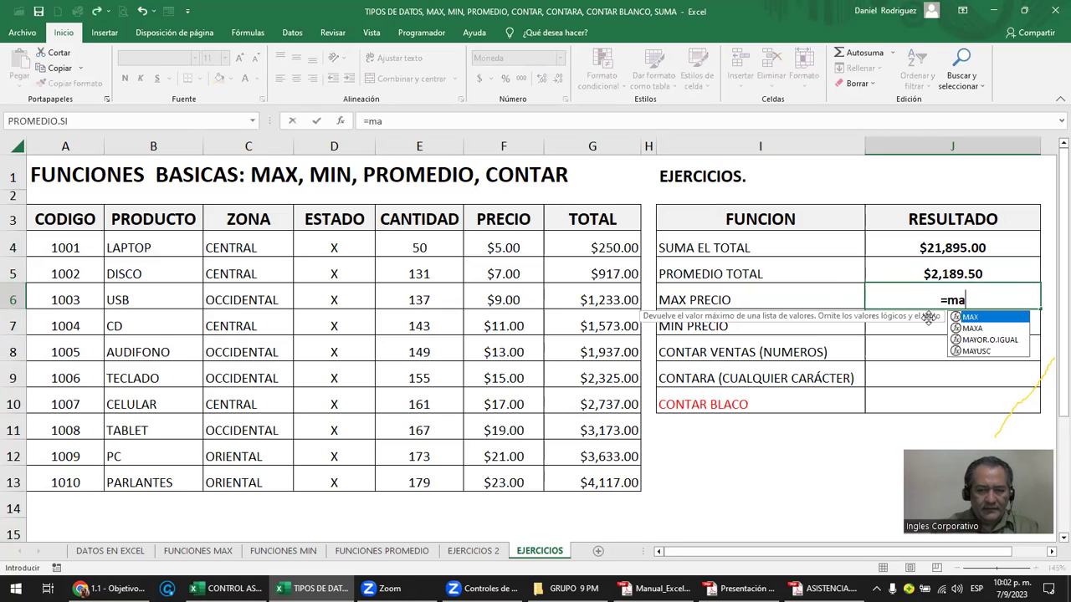
key("Tab")
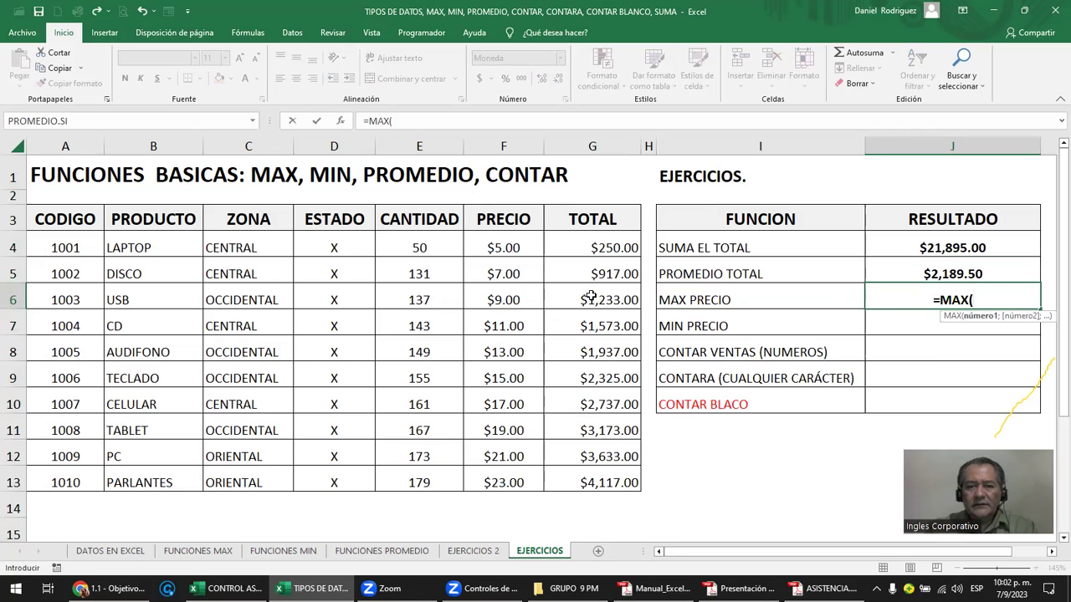
left_click_drag(508, 242, 500, 470)
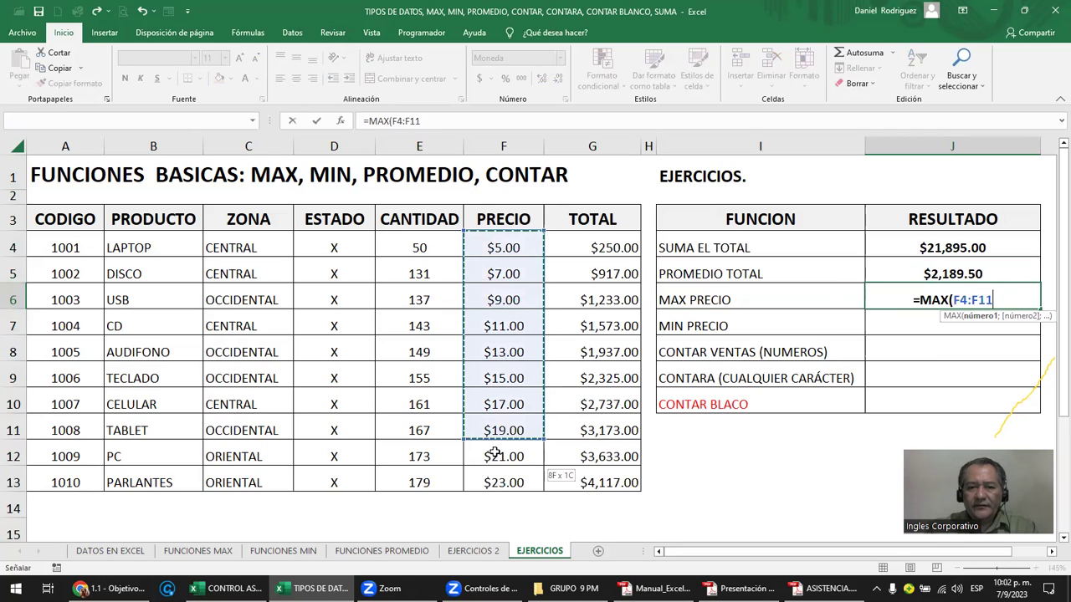
type(")")
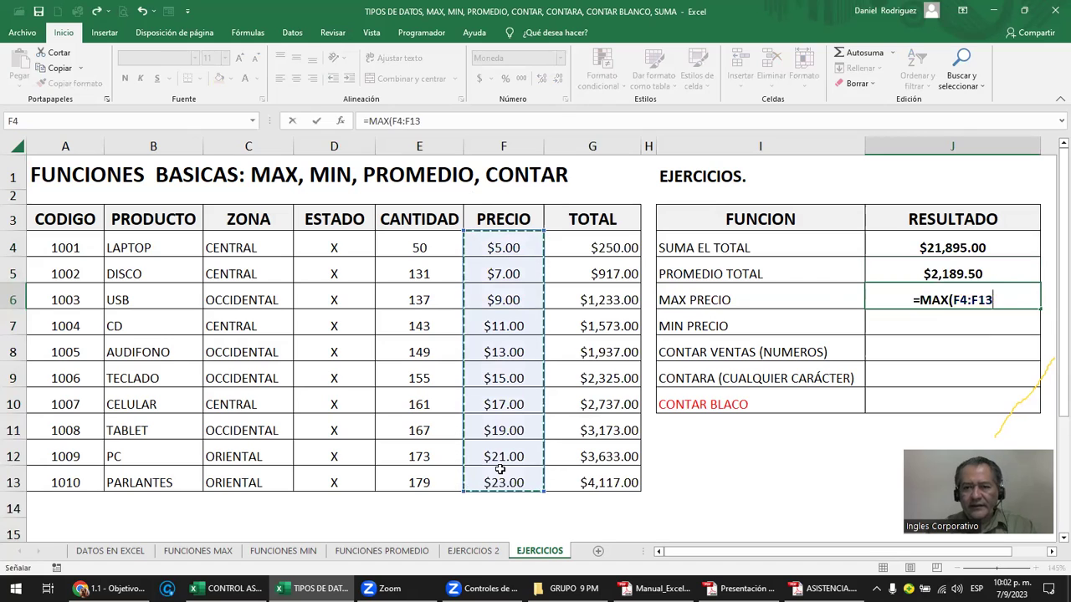
key("Return")
key("Up")
key("F2")
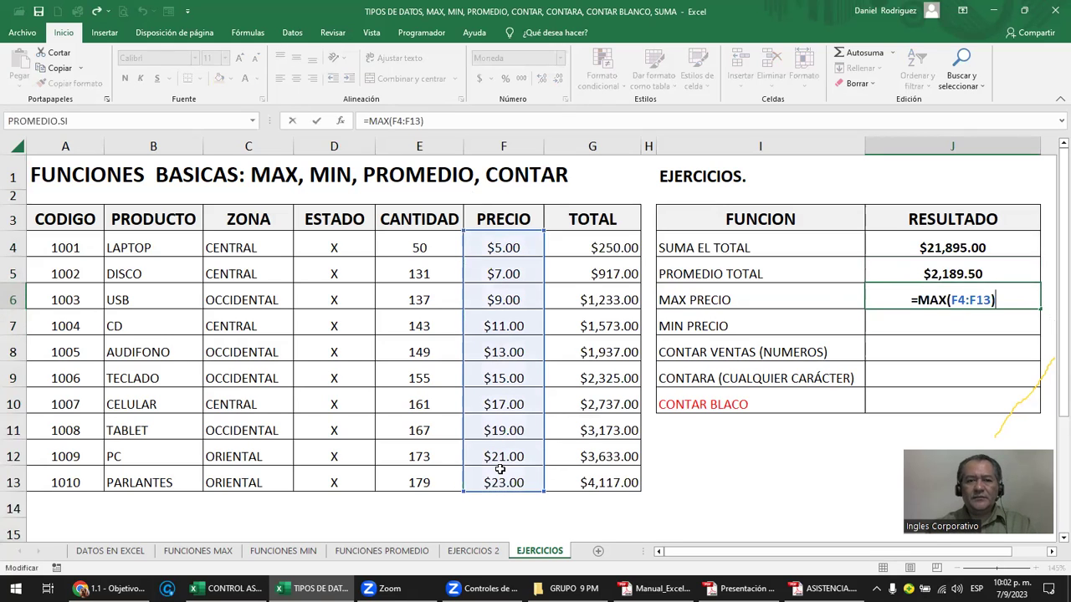
key("Escape")
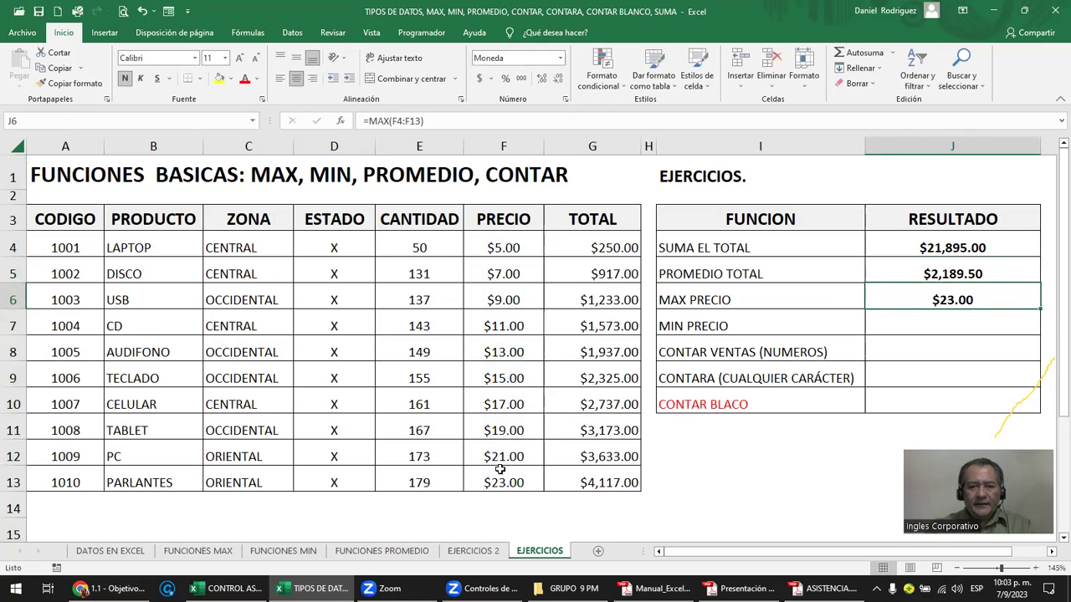
left_click(490, 478)
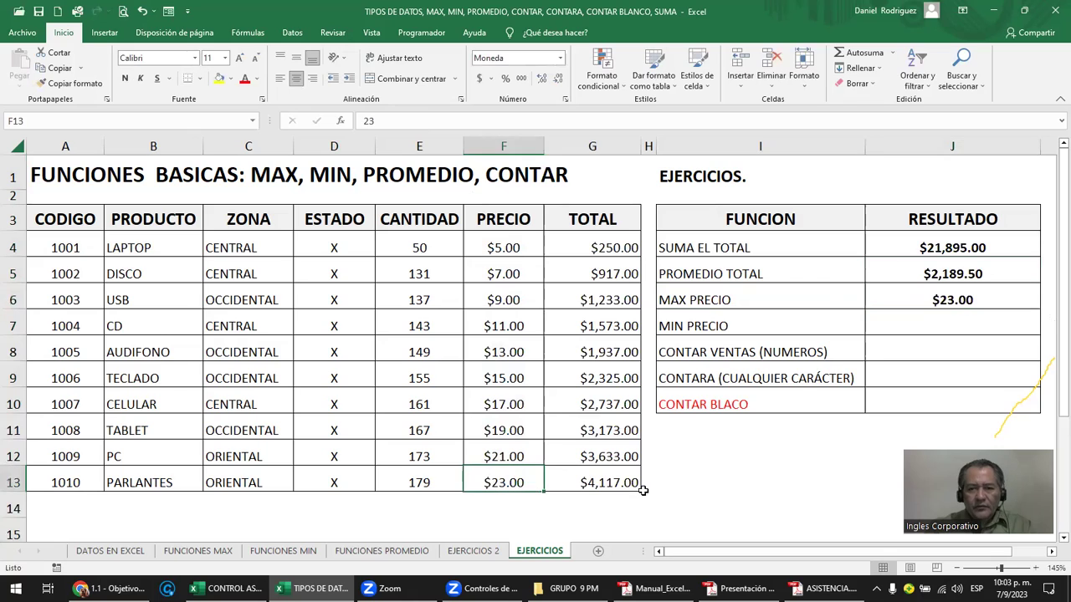
For J7, search the function library for min and choose MIN.
left_click(903, 328)
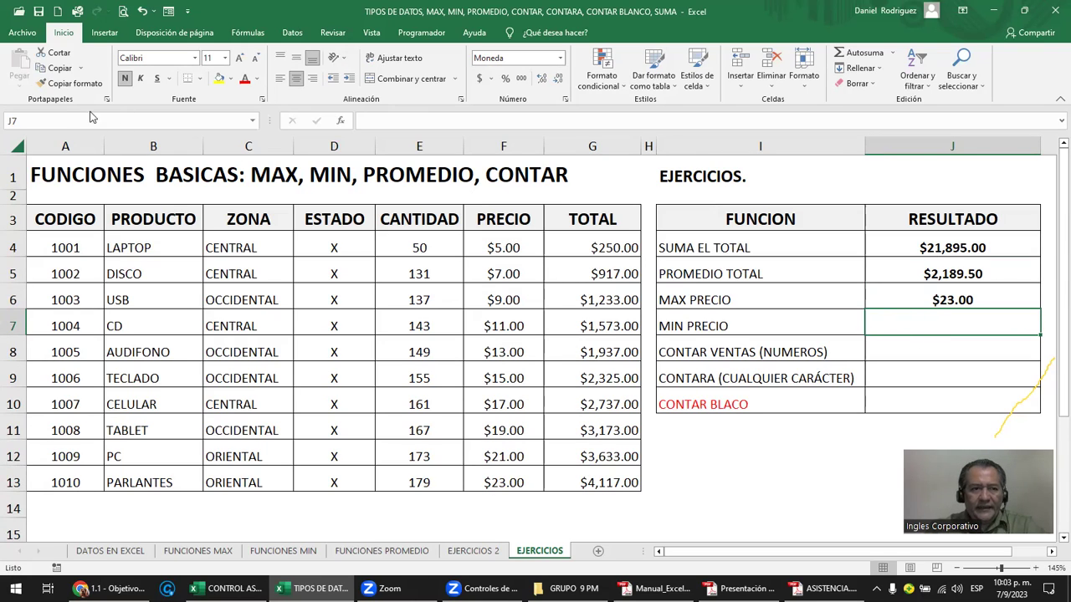
left_click(7, 122)
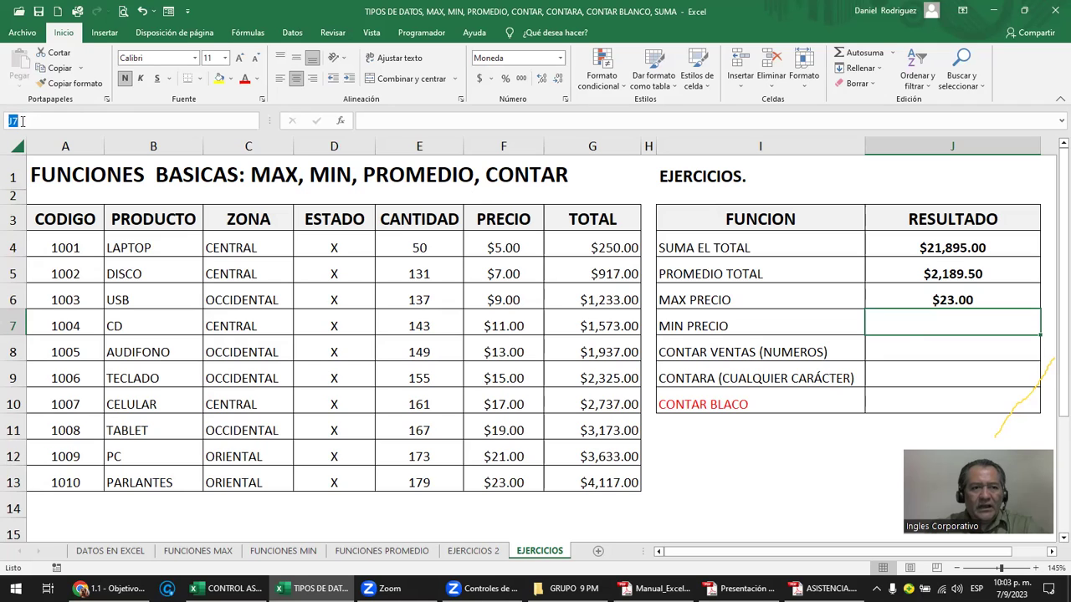
left_click(885, 330)
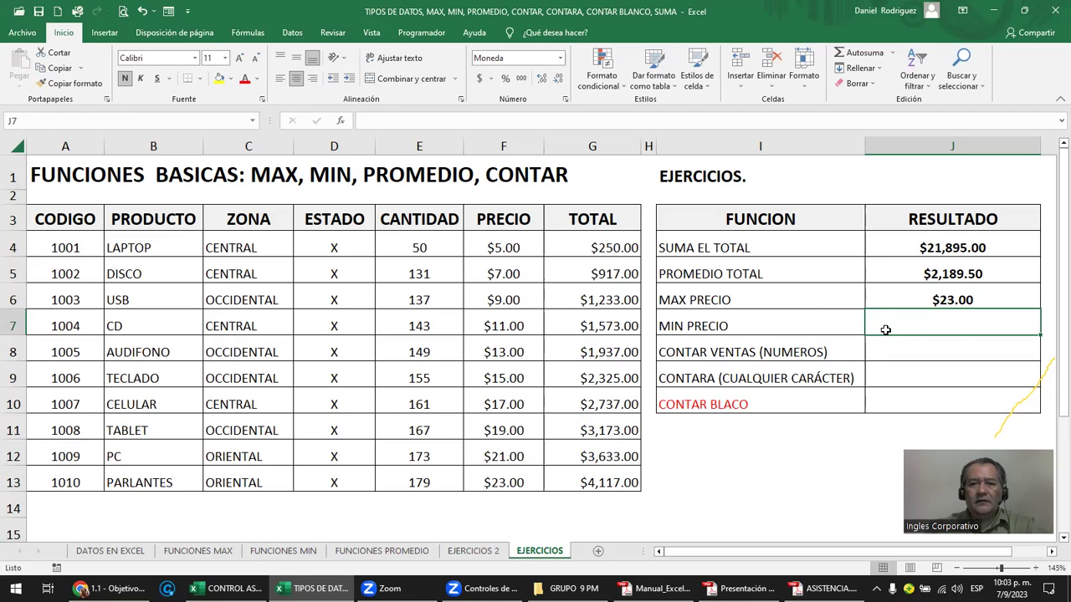
left_click(25, 124)
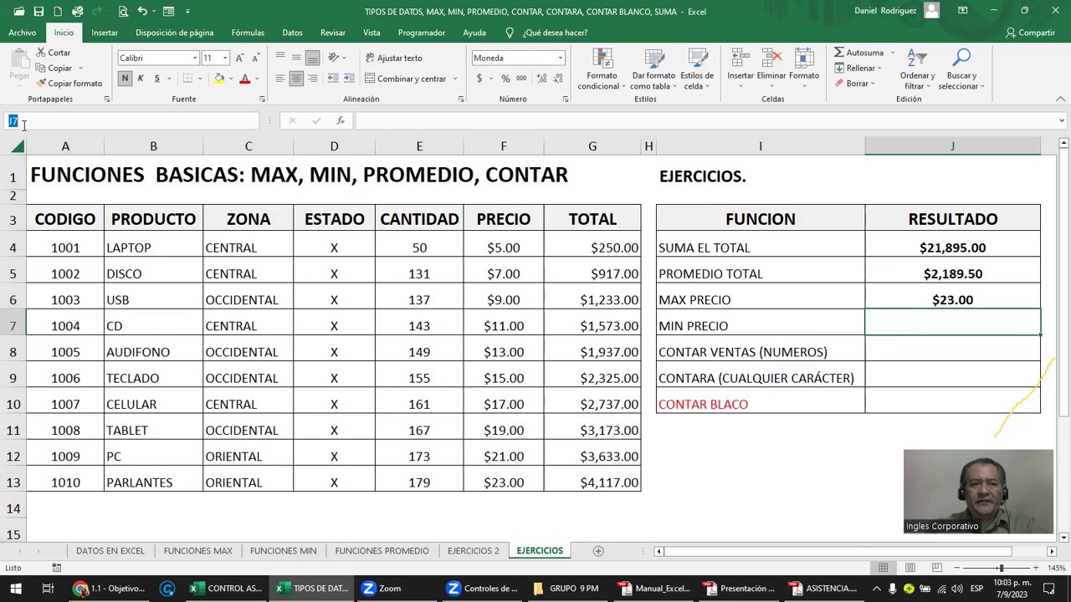
left_click(906, 321)
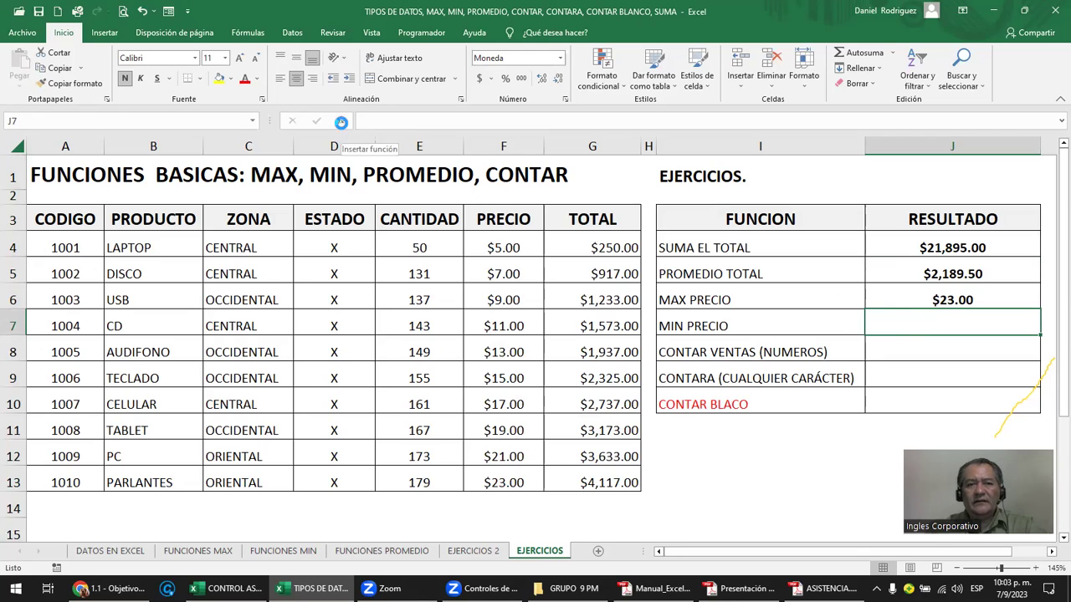
left_click(340, 122)
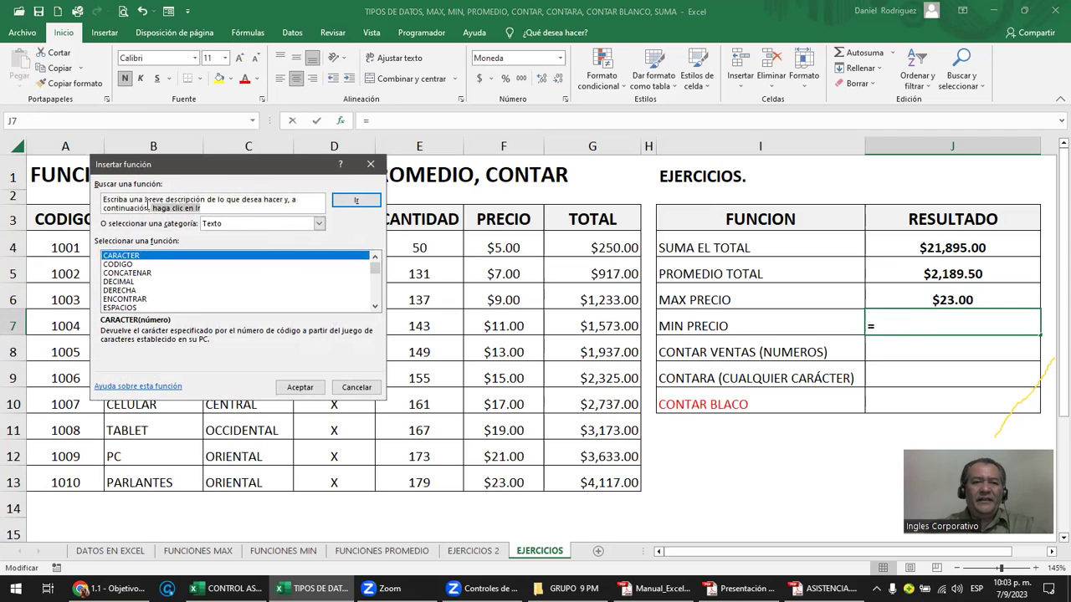
type("min")
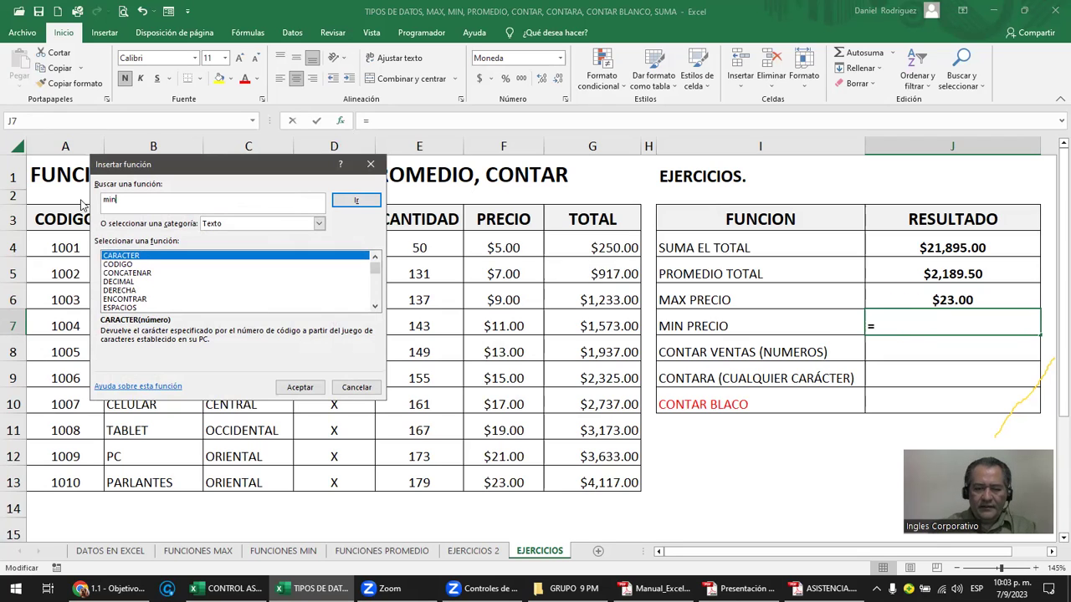
key("Return")
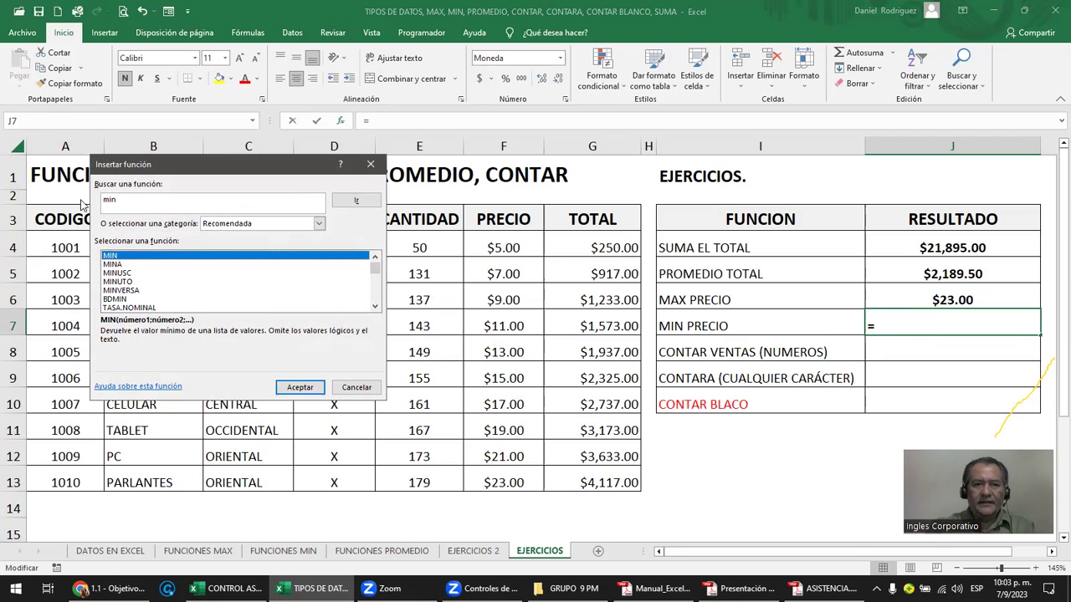
double_click(109, 256)
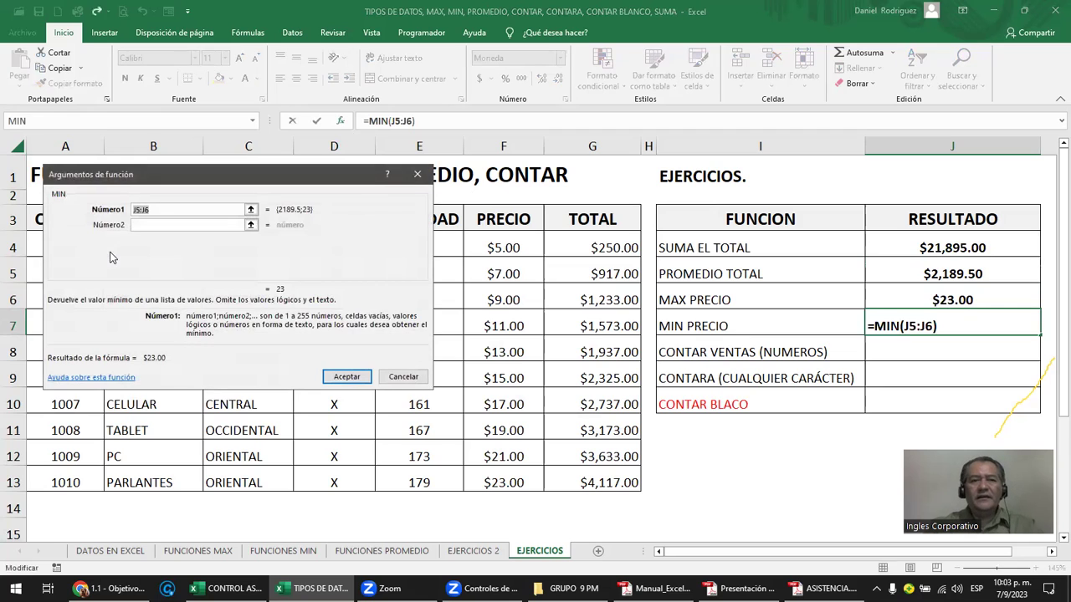
Replace the suggested J5:J6 argument with F4:F13 and accept, giving $5.00.
mouse_move(210, 178)
left_mouse_down()
mouse_move(508, 201)
mouse_move(631, 362)
left_mouse_up()
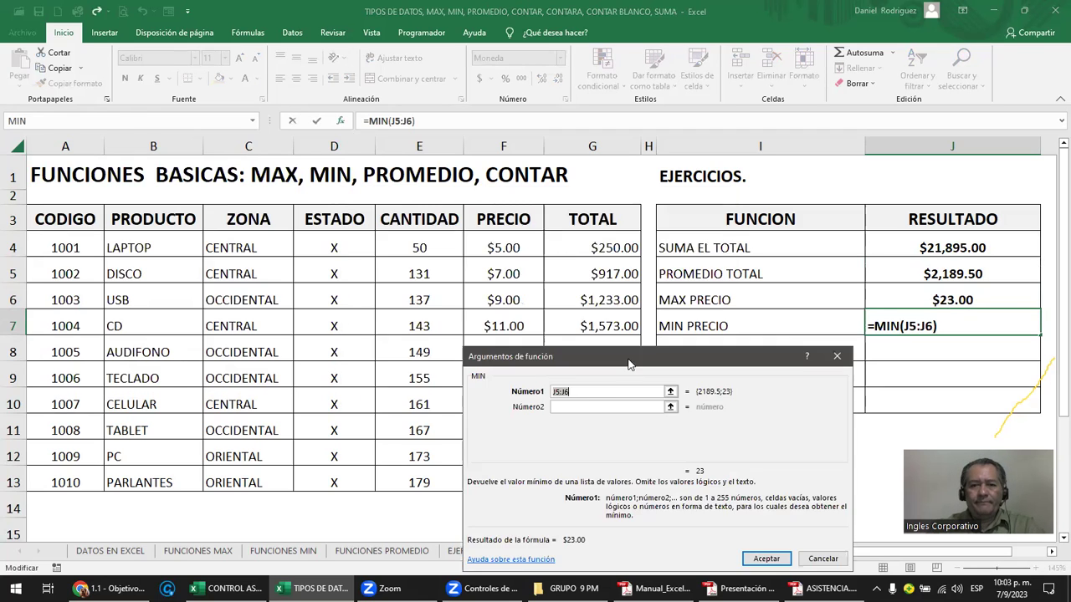
left_click(589, 395)
double_click(584, 395)
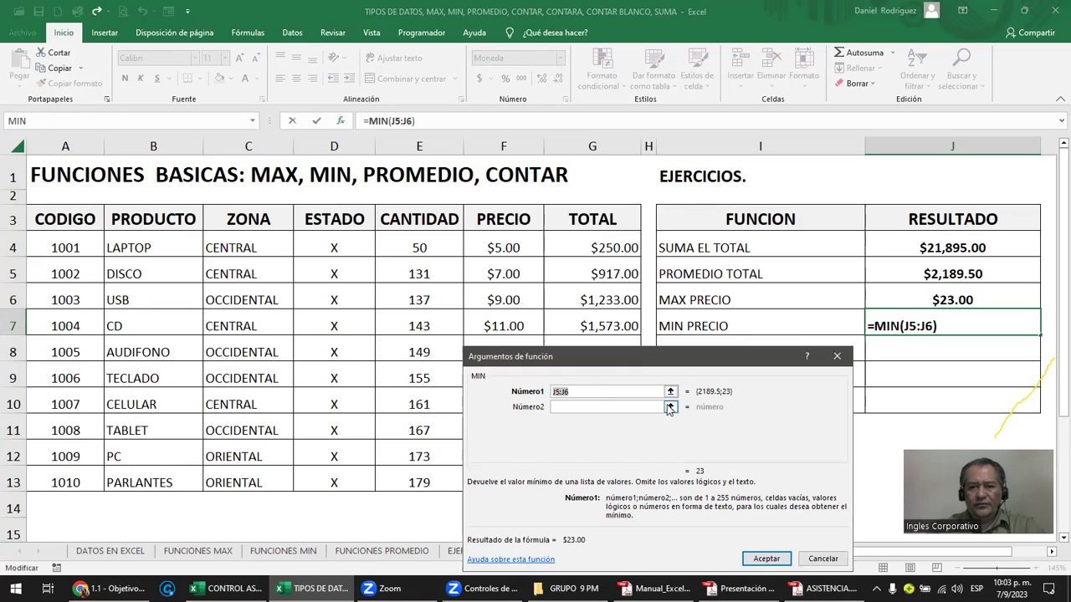
key("BackSpace")
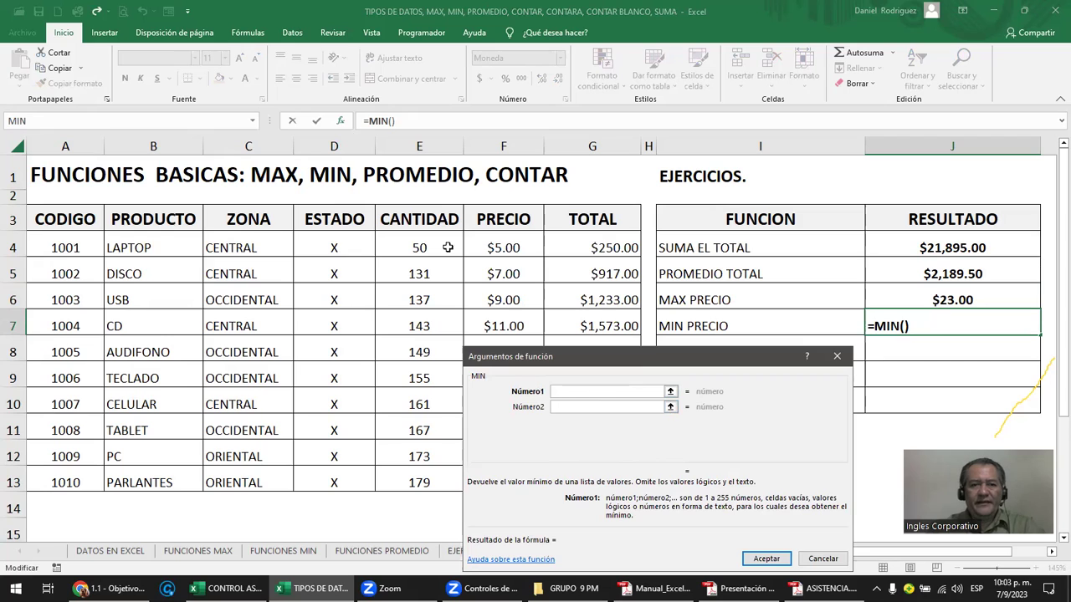
left_click_drag(505, 244, 517, 478)
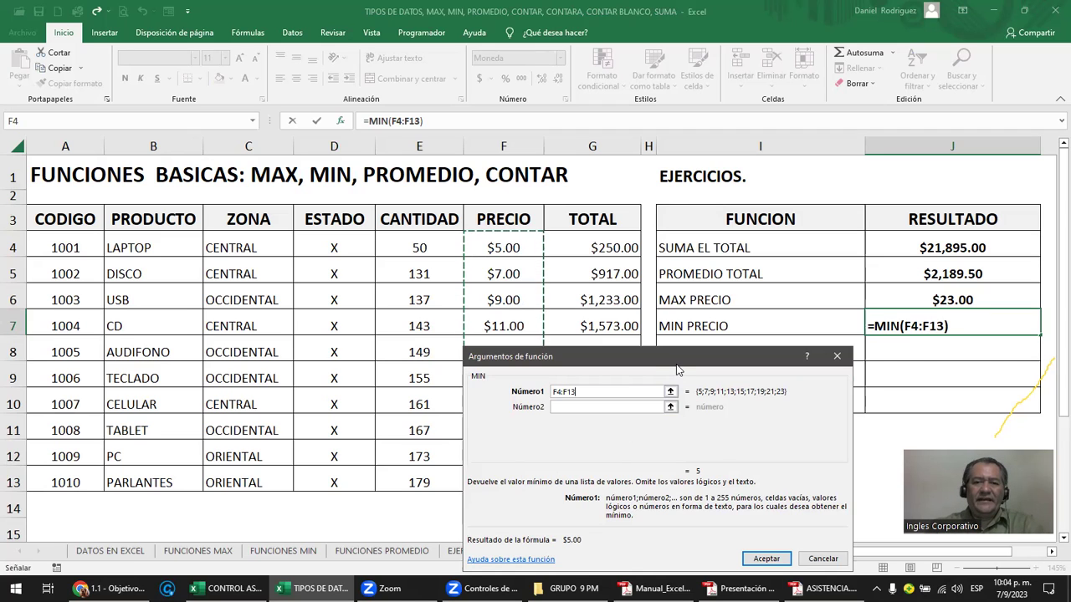
left_click_drag(677, 370, 269, 241)
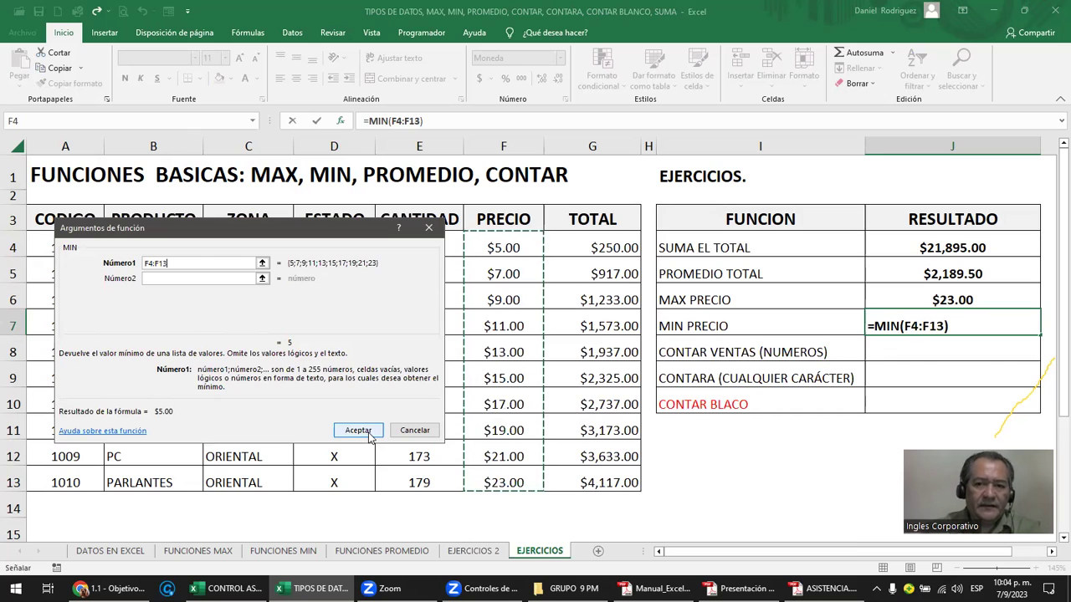
left_click(369, 434)
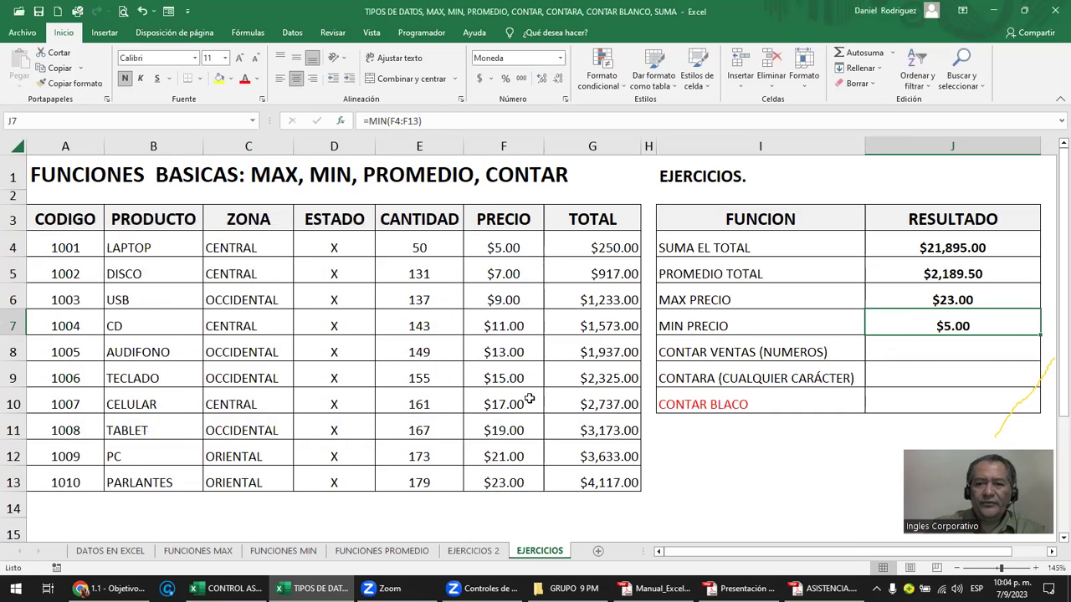
key("F2")
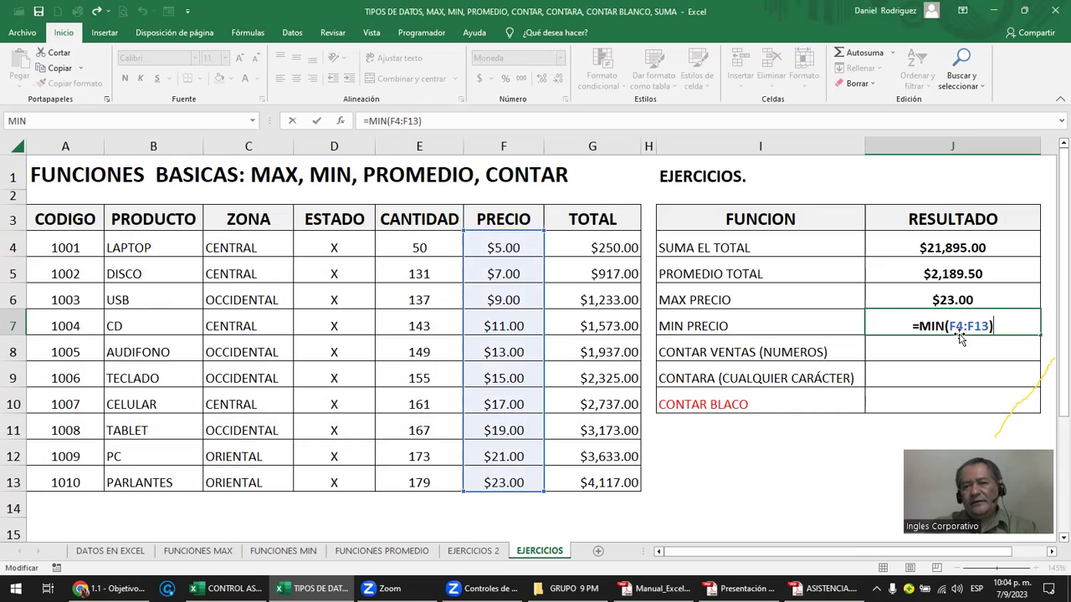
key("Escape")
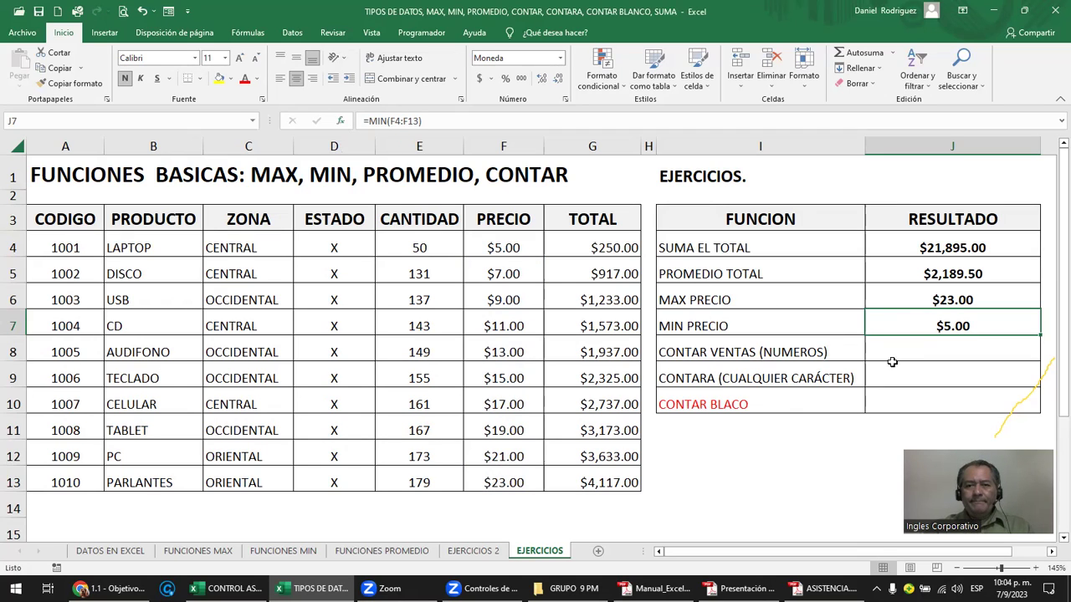
left_click(912, 352)
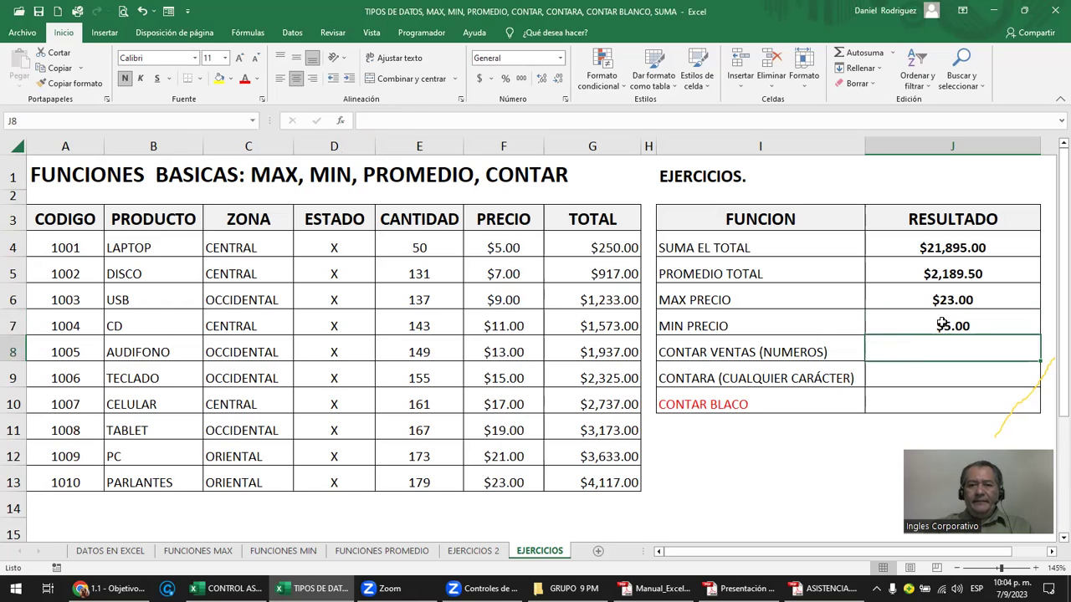
left_click(942, 324)
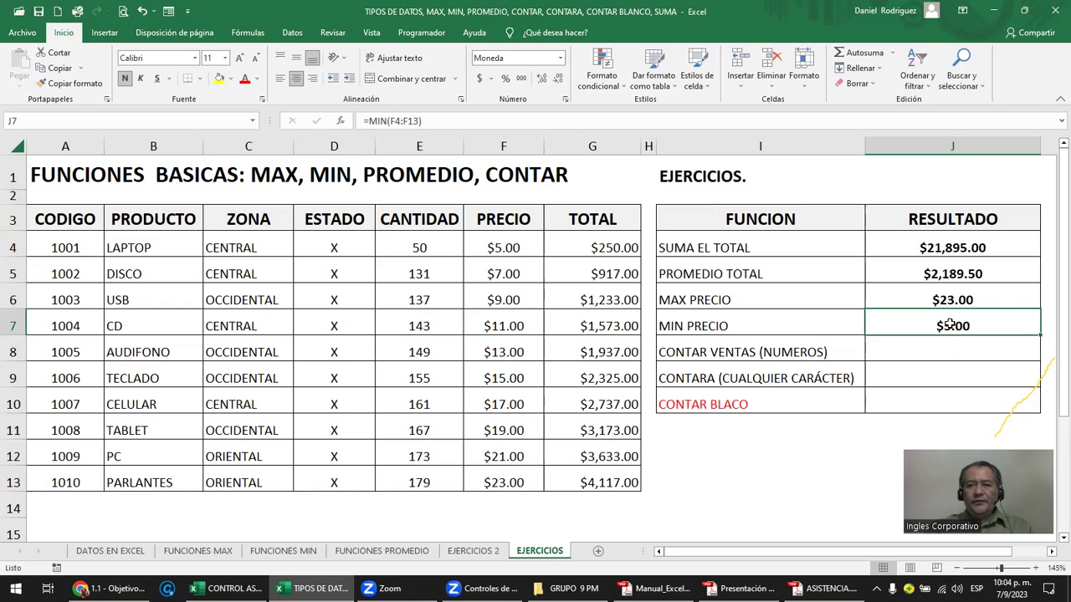
left_click(942, 352)
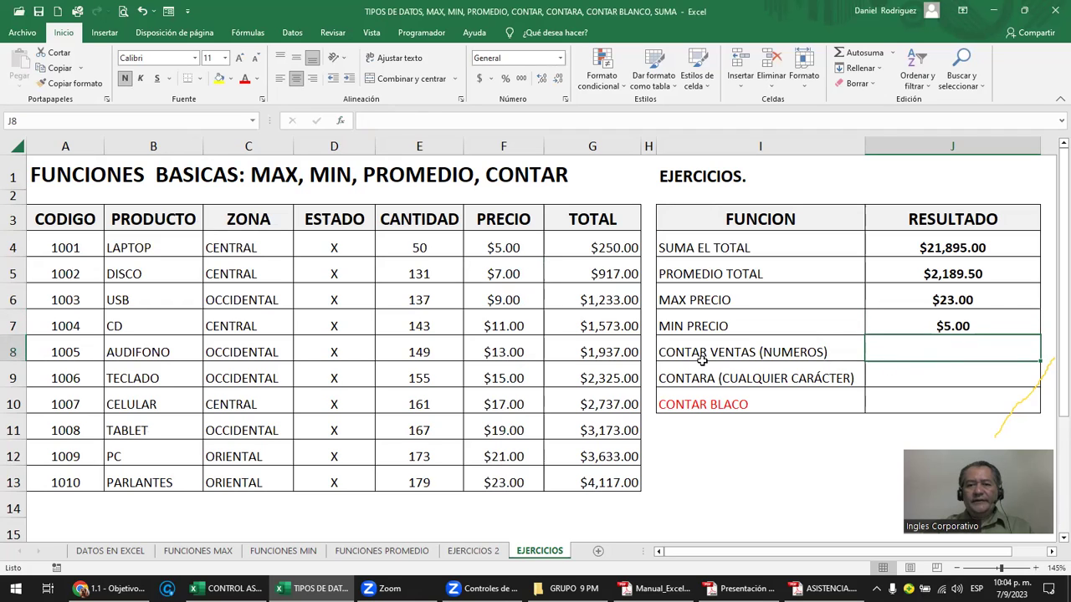
left_click(773, 351)
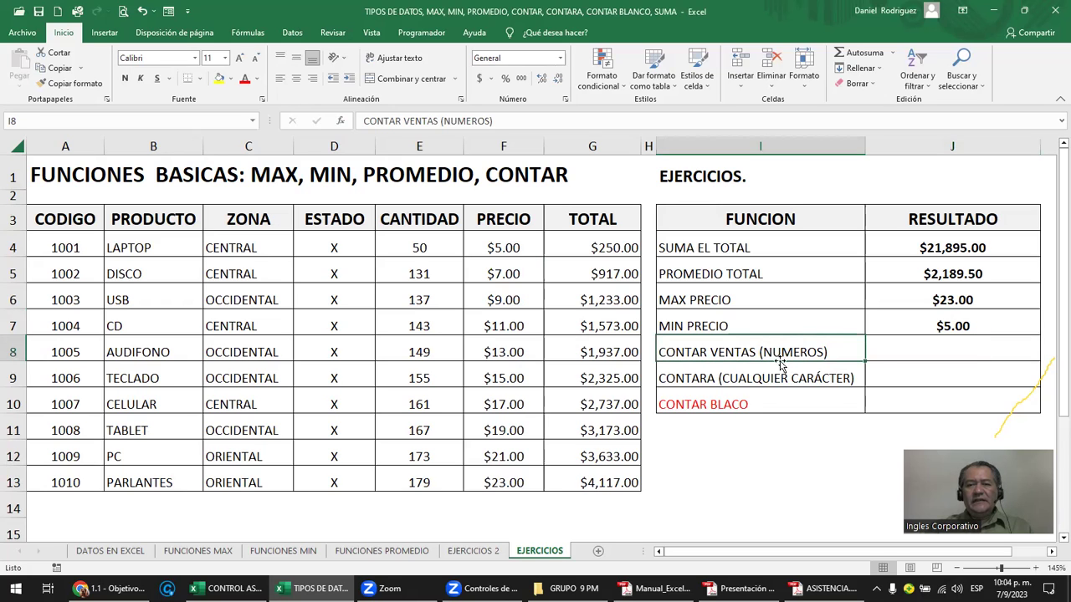
double_click(773, 351)
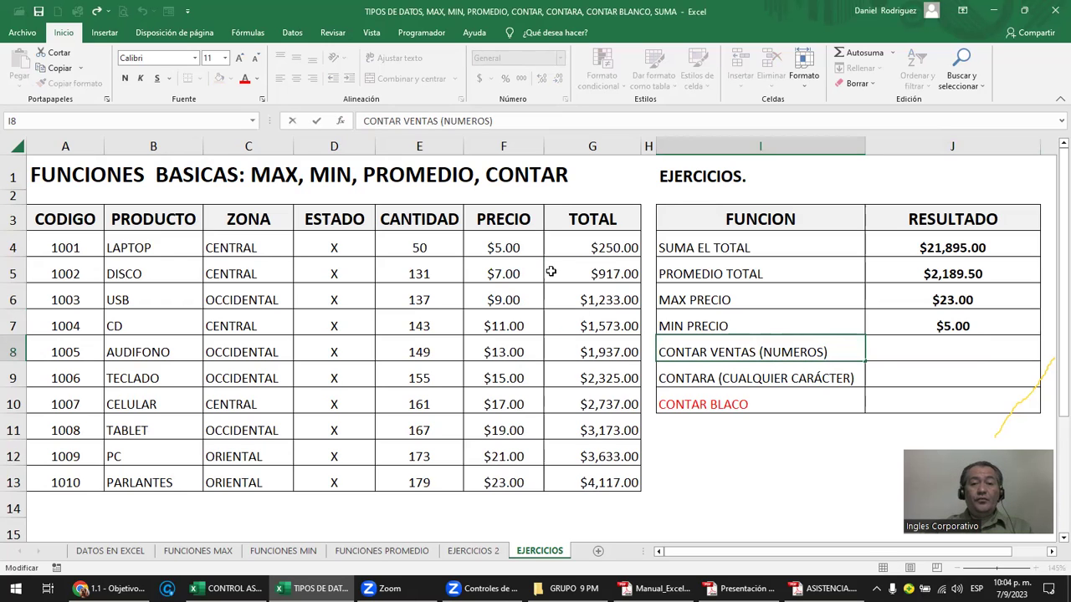
Change the LAPTOP code in A4 from 1001 to P1001.
left_click_drag(66, 247, 67, 477)
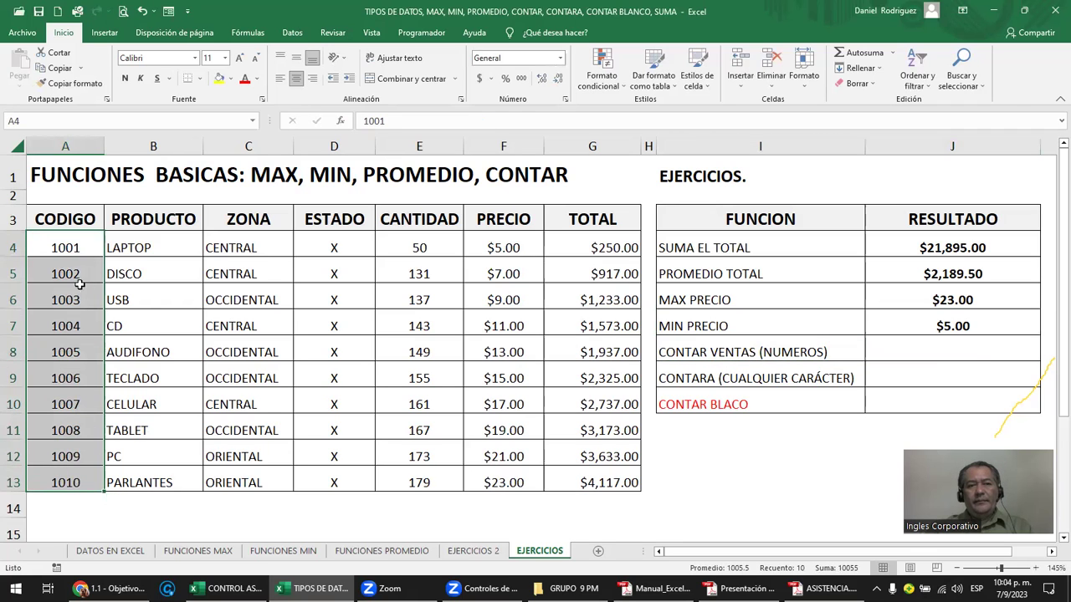
left_click(70, 253)
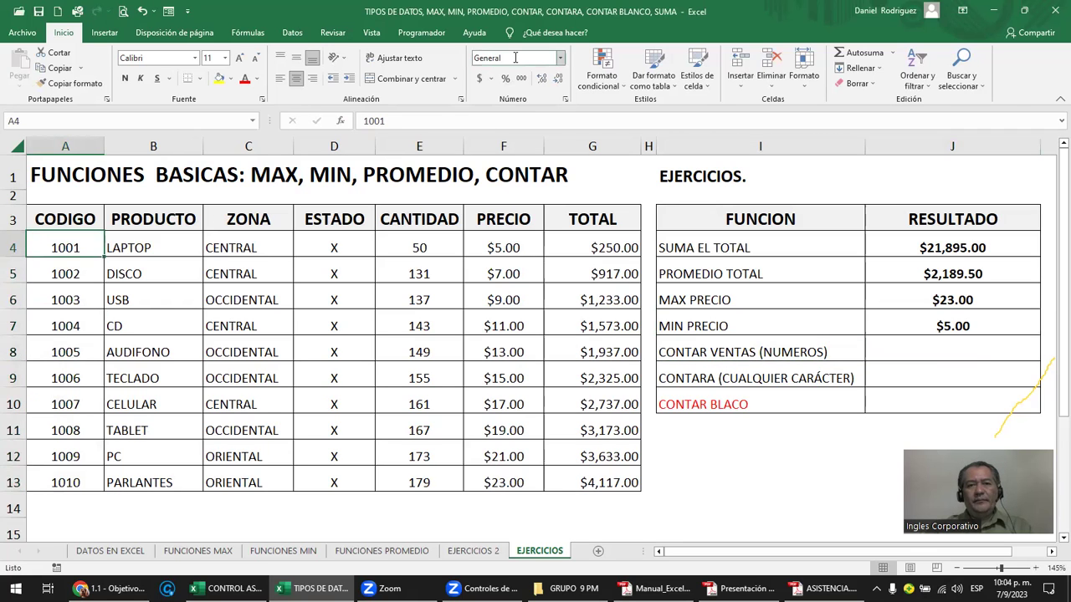
left_click_drag(155, 243, 306, 239)
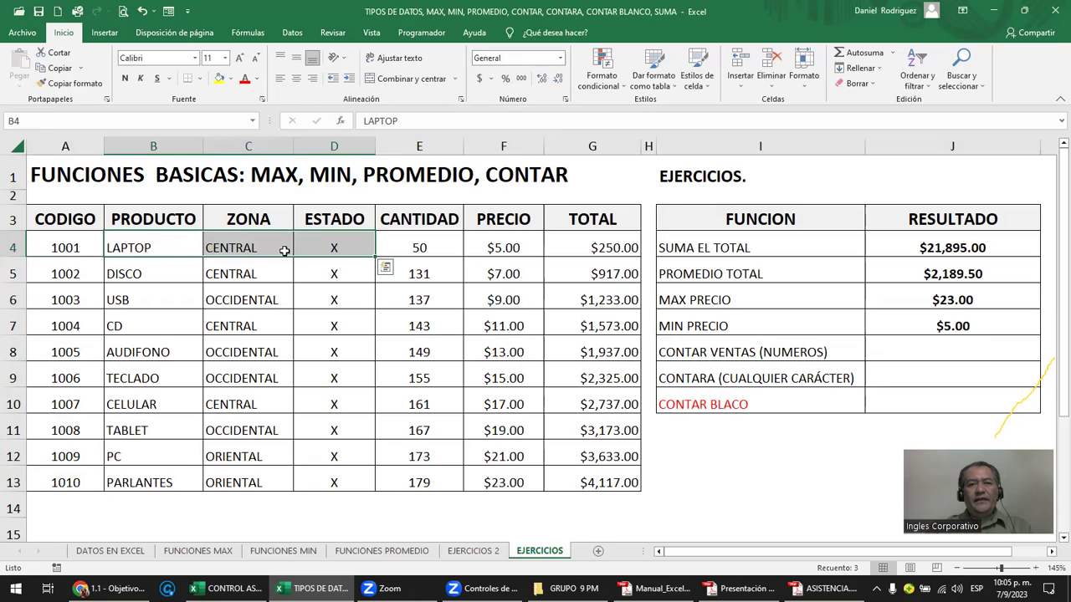
left_click(173, 251)
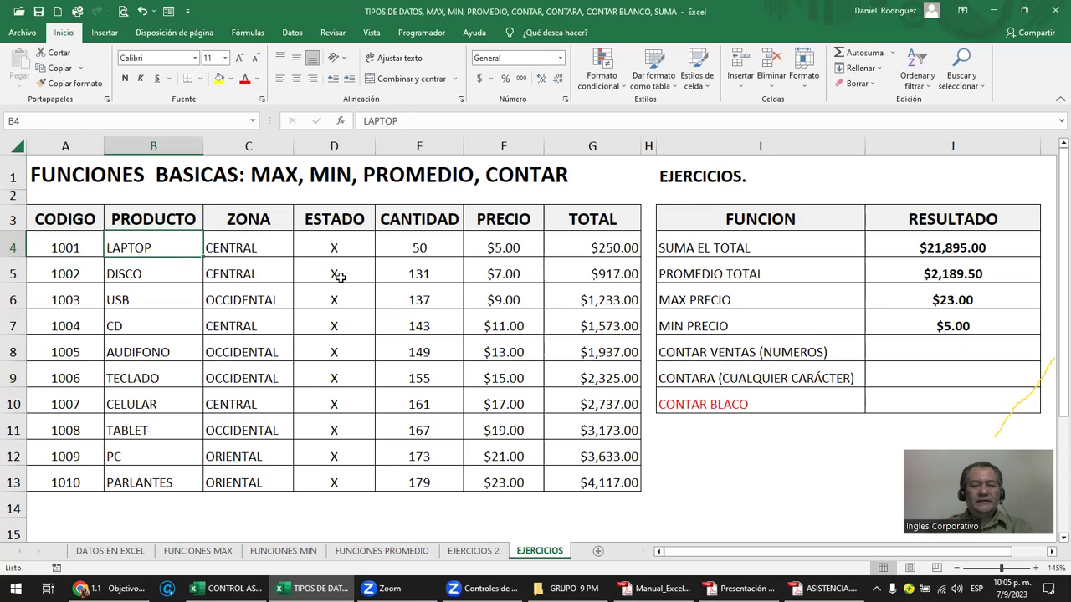
left_click(73, 247)
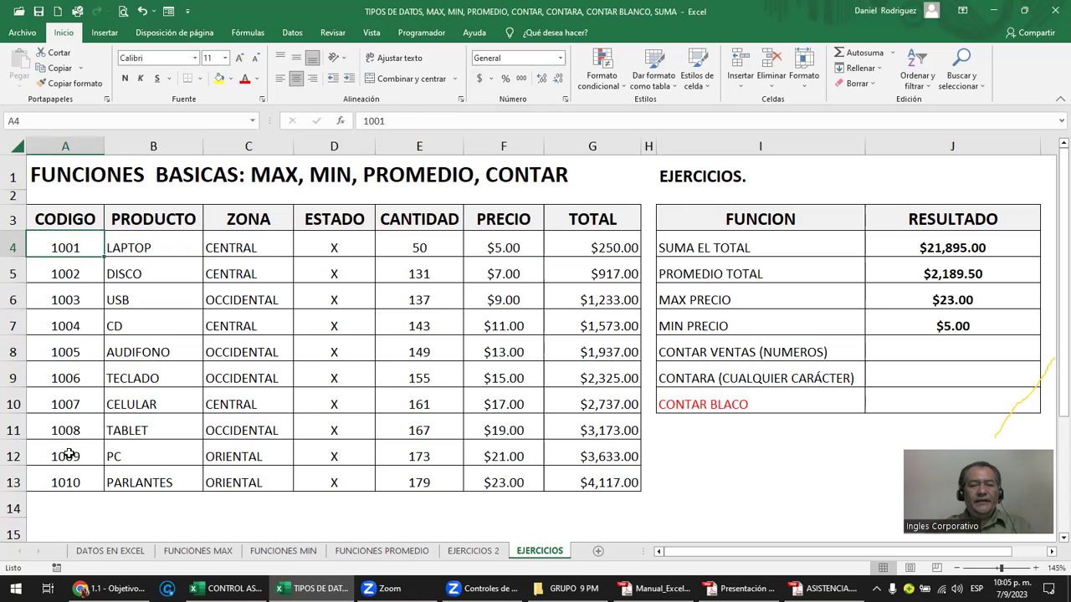
key("F2")
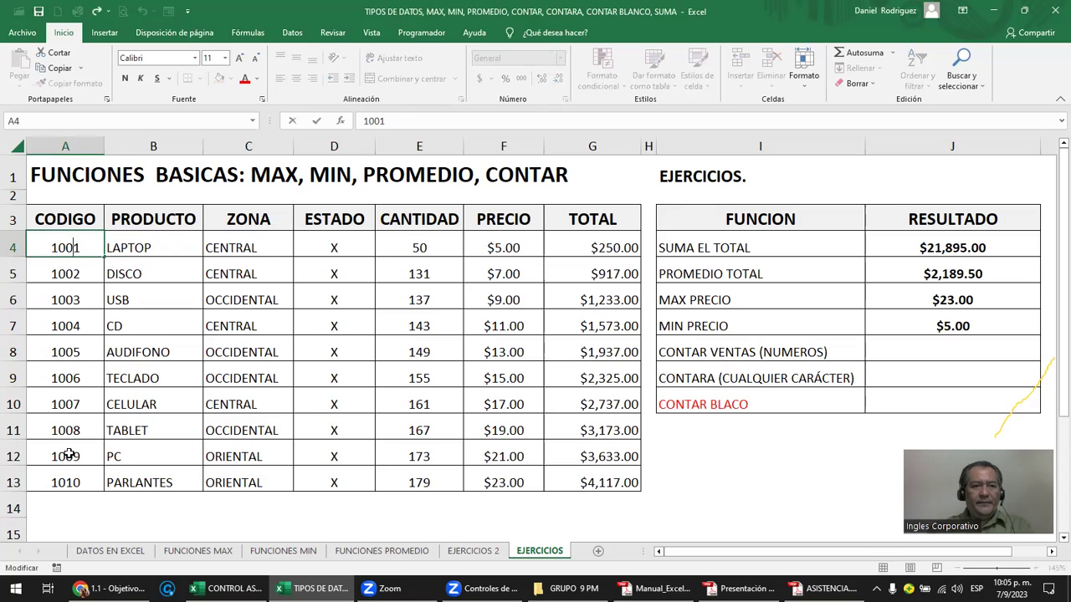
type("p")
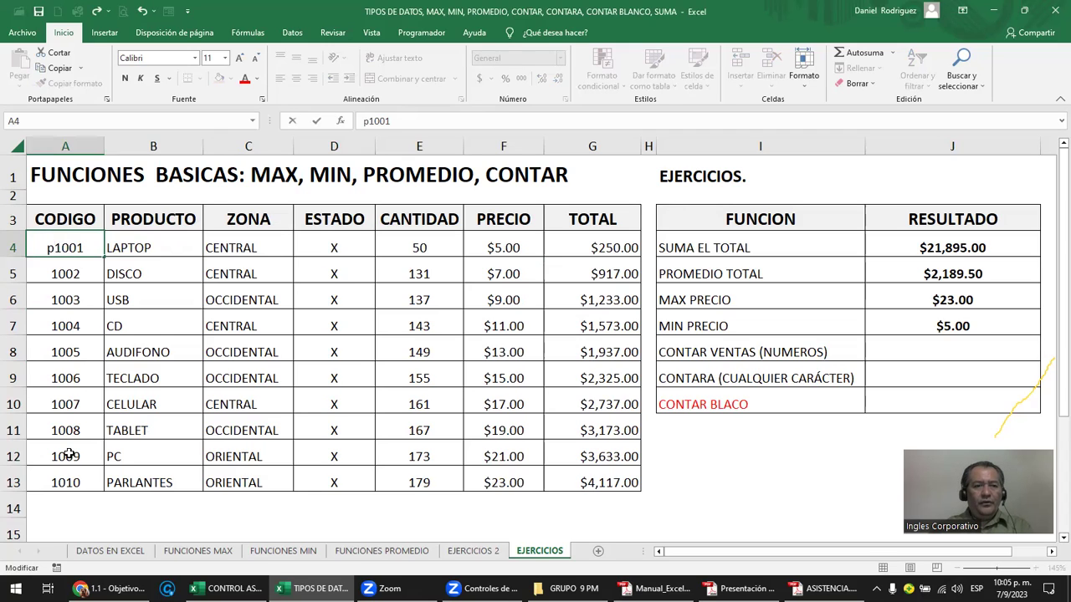
key("BackSpace")
type("P")
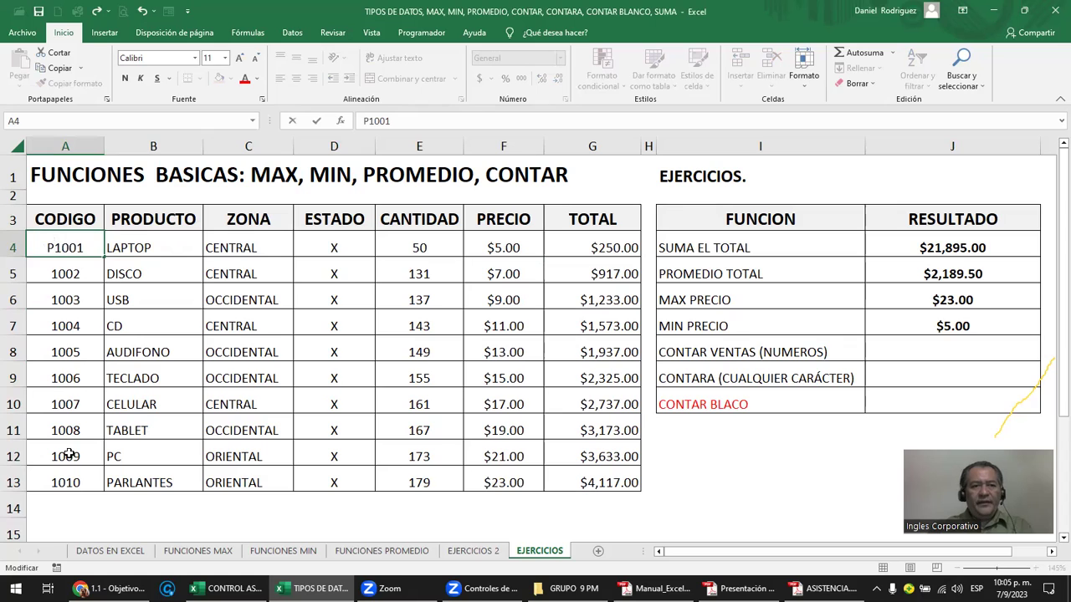
key("Return")
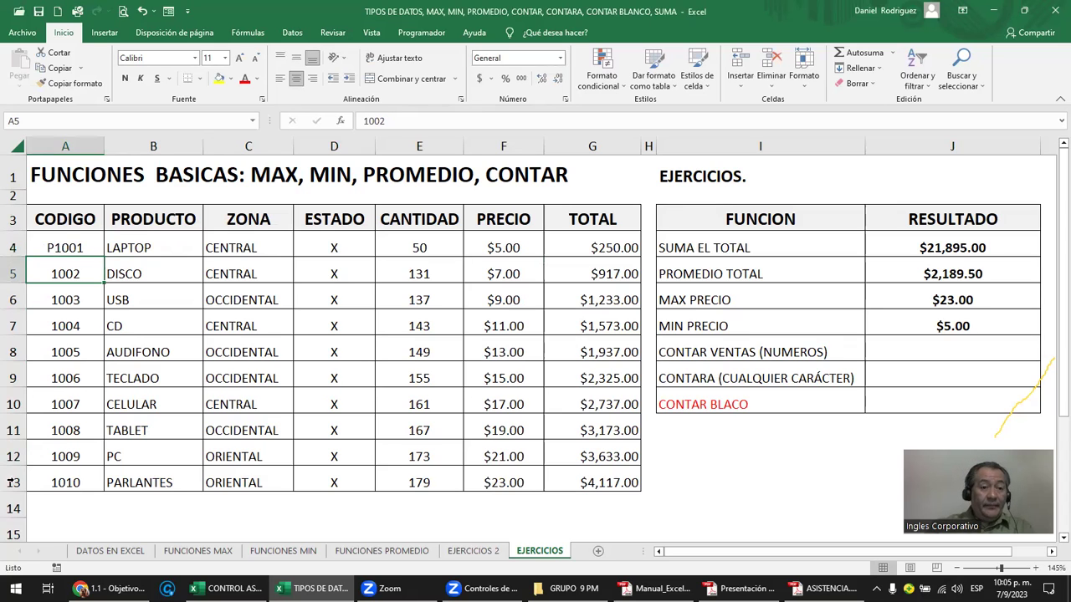
Select P1001 and the numeric codes A5:A13 to compare them in the status bar.
left_click(67, 244)
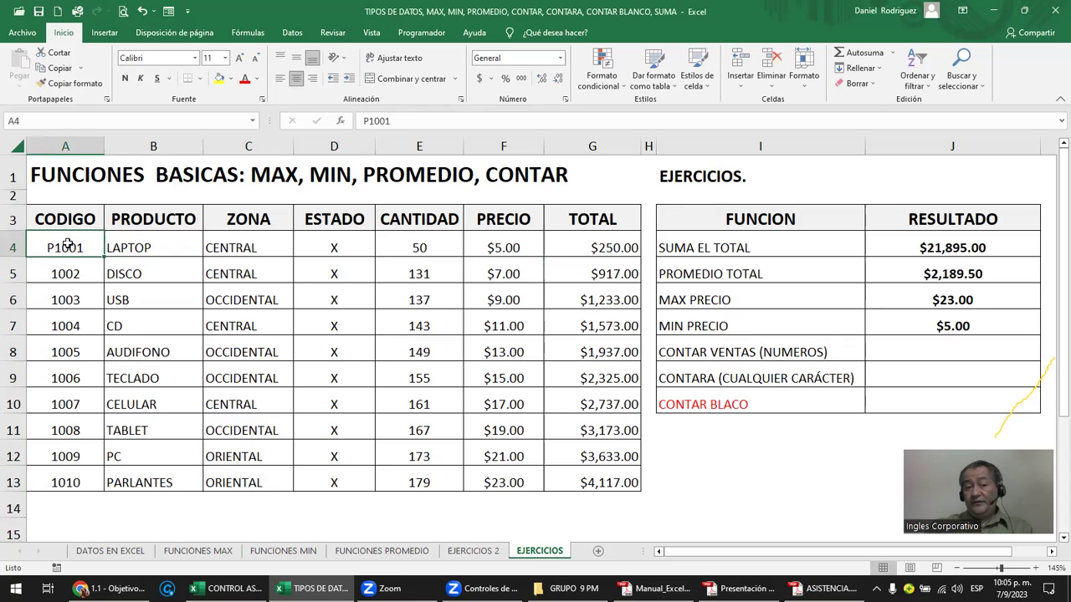
left_click_drag(66, 291, 70, 469)
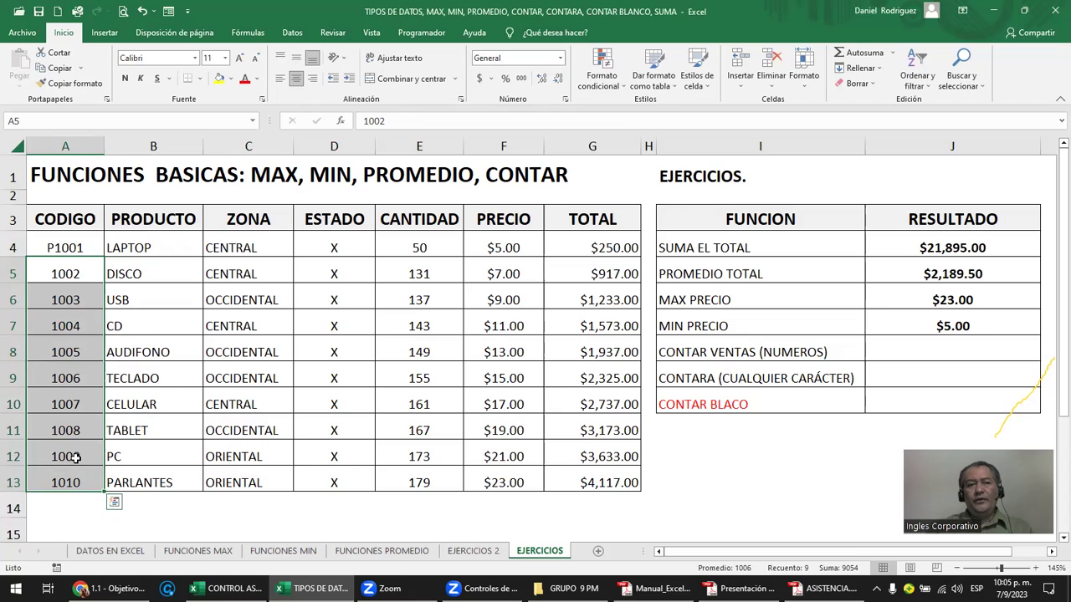
left_click(75, 247)
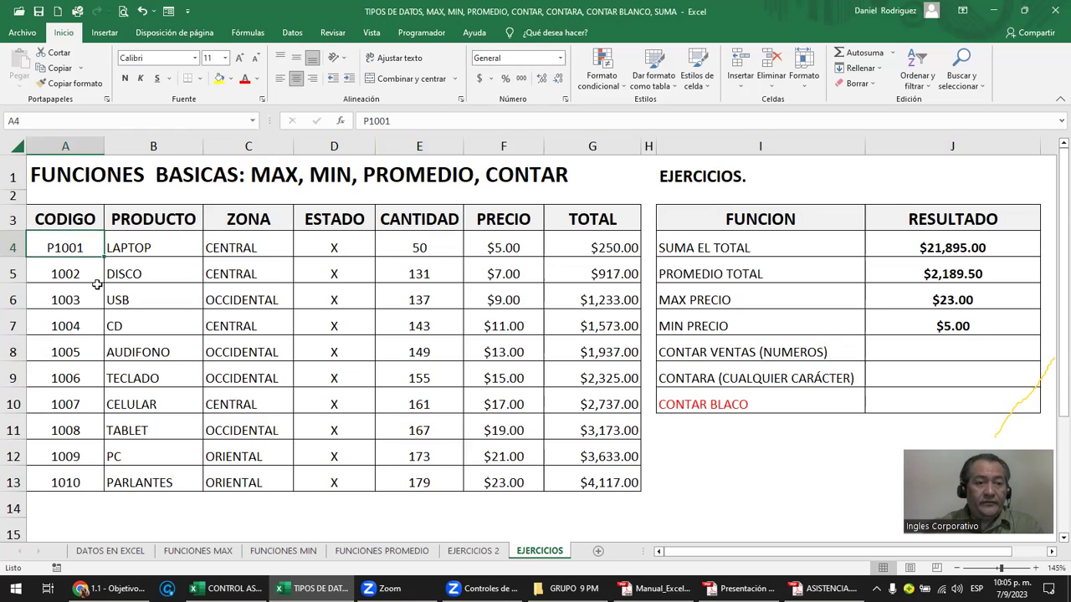
Delete the P so the LAPTOP code in A4 reads 1001 again.
key("F2")
key("Left")
key("Left")
key("Left")
key("Delete")
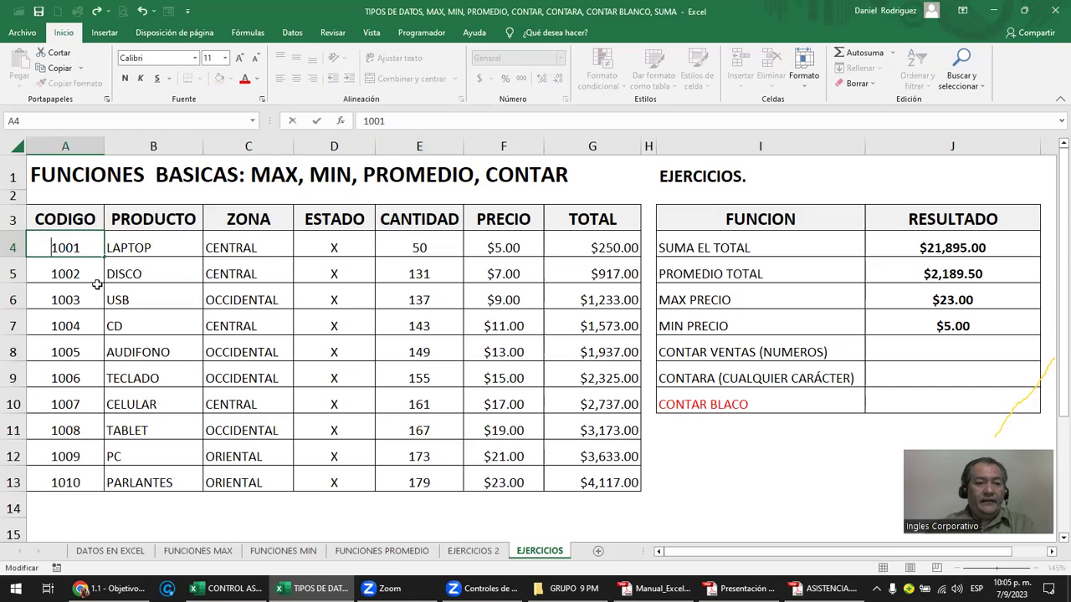
key("Return")
Change the LAPTOP quantity to a50 and inspect the #¡VALOR! errors in J4 and G4.
key("Up")
key("Right")
key("Right")
key("Right")
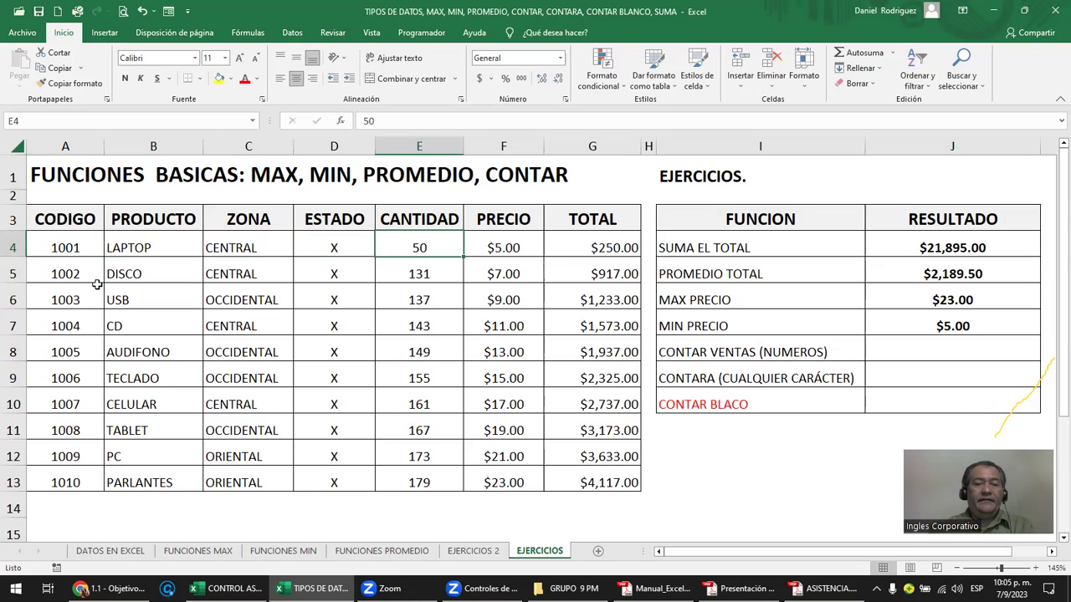
key("F2")
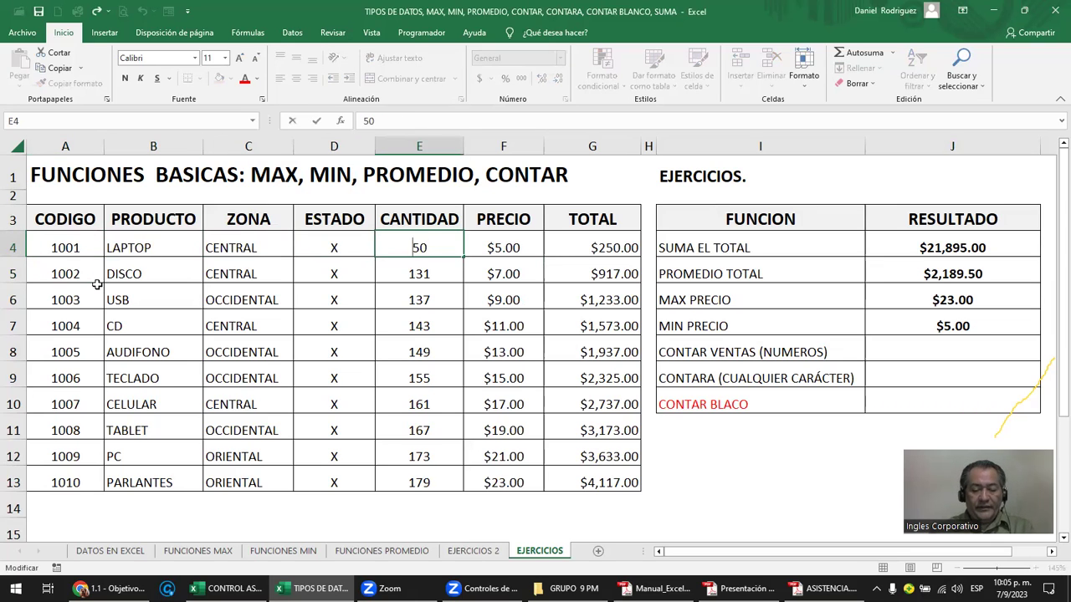
type("a")
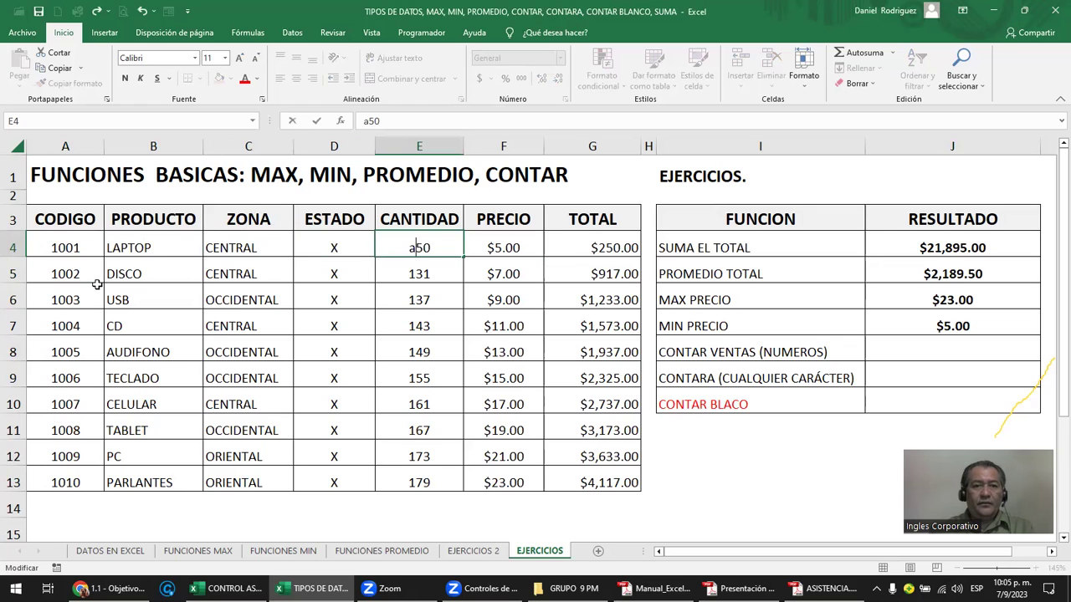
key("Return")
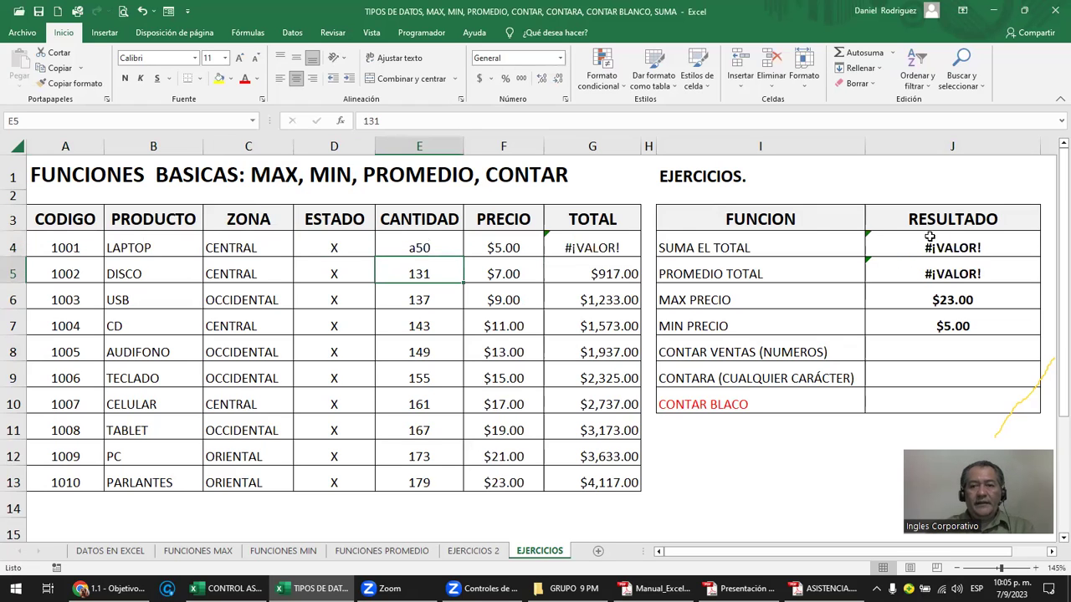
left_click(931, 243)
key("F2")
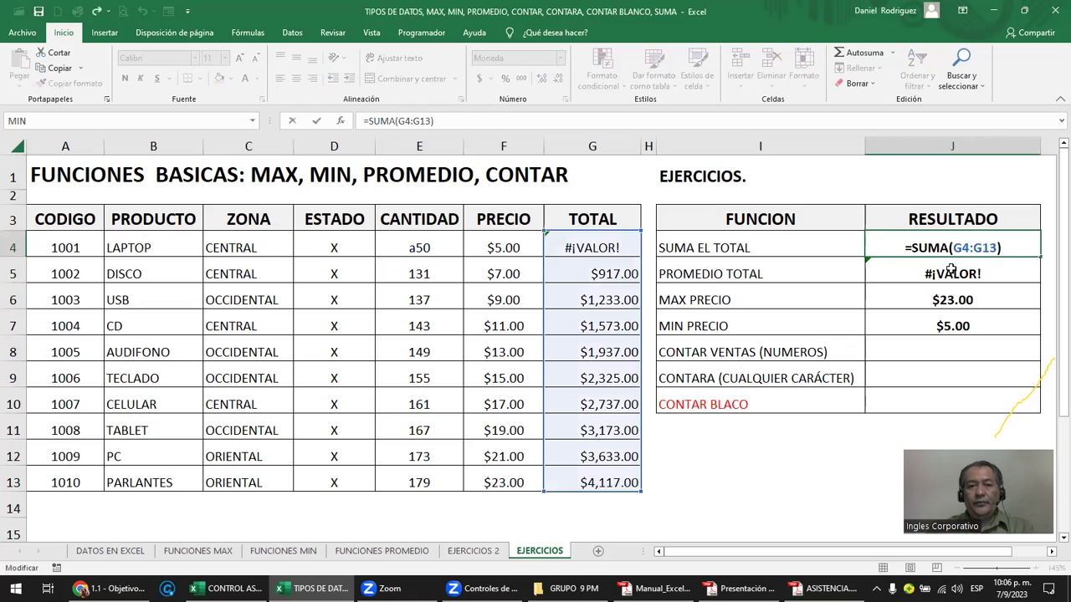
key("Escape")
double_click(608, 251)
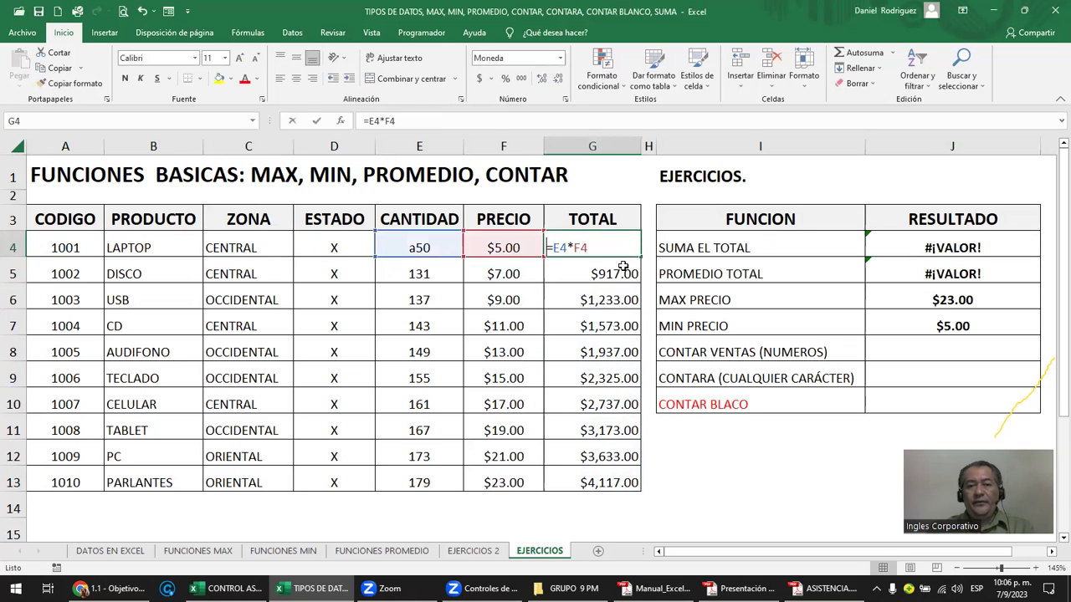
key("Escape")
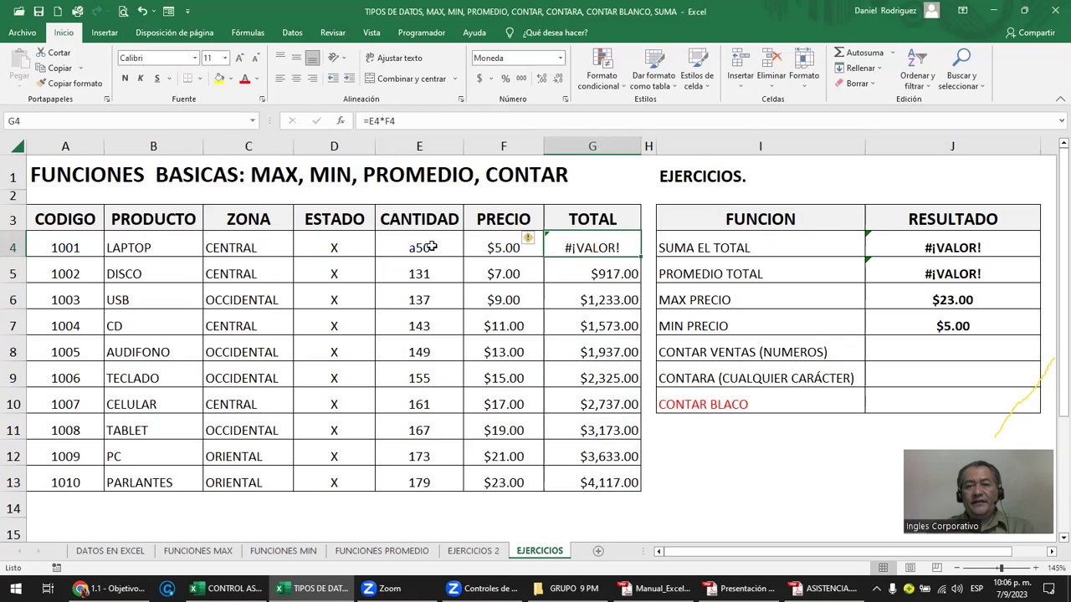
Restore the LAPTOP quantity to 50 so the totals recalculate.
left_click(436, 246)
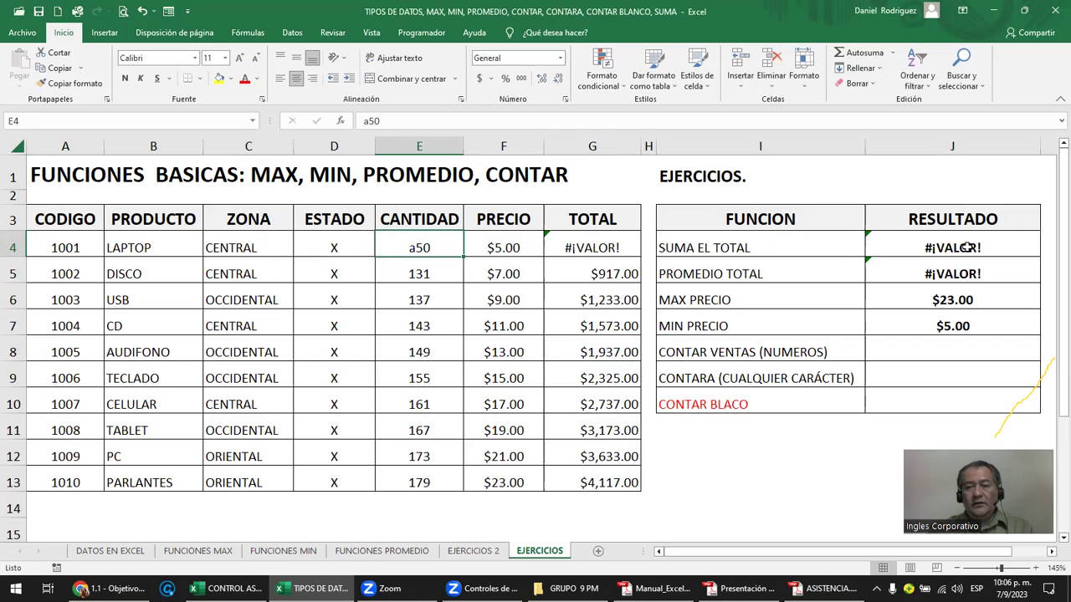
double_click(422, 249)
key("BackSpace")
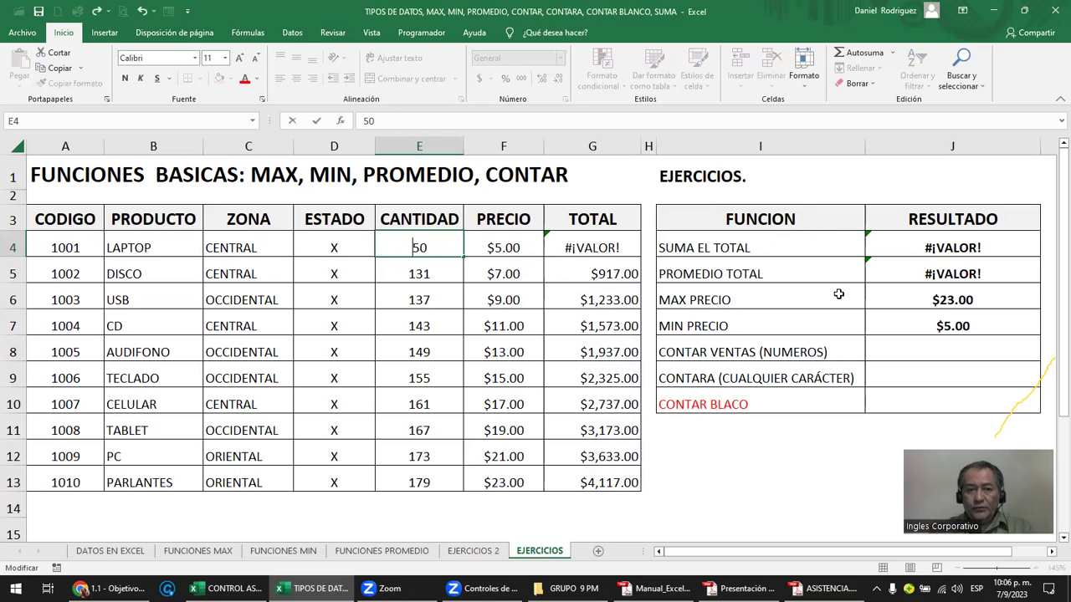
key("Return")
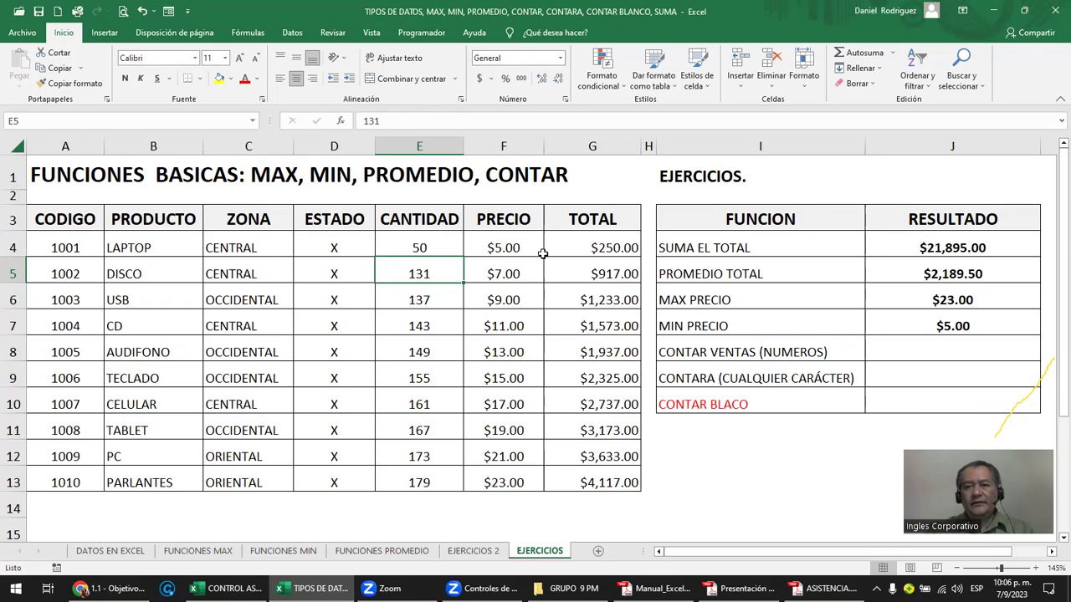
Enter =CONTAR(G4:G13) in J8, giving a count of 10.
left_click(990, 355)
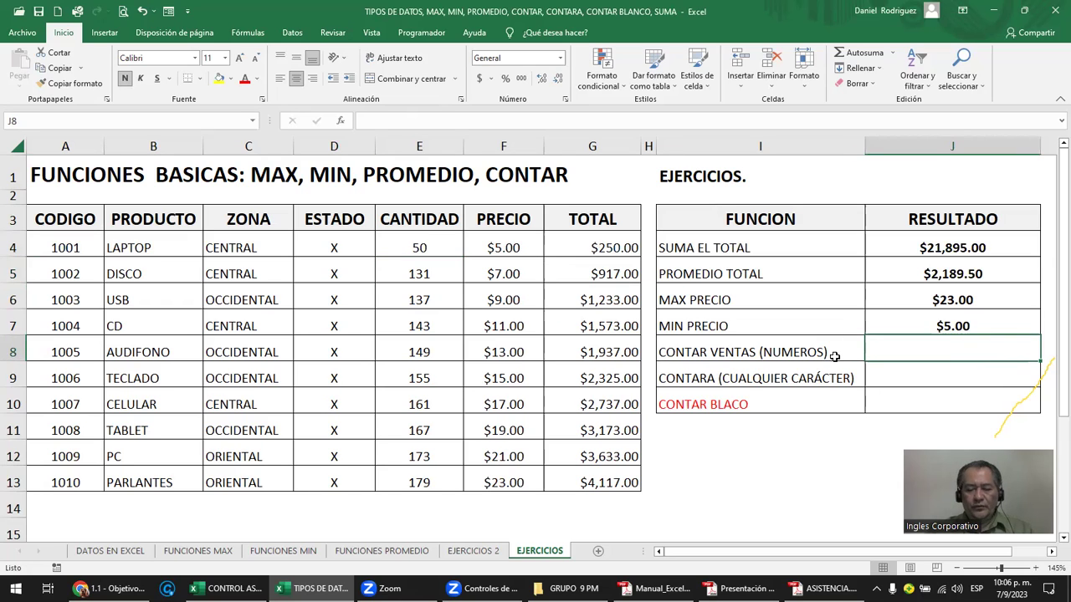
type("=")
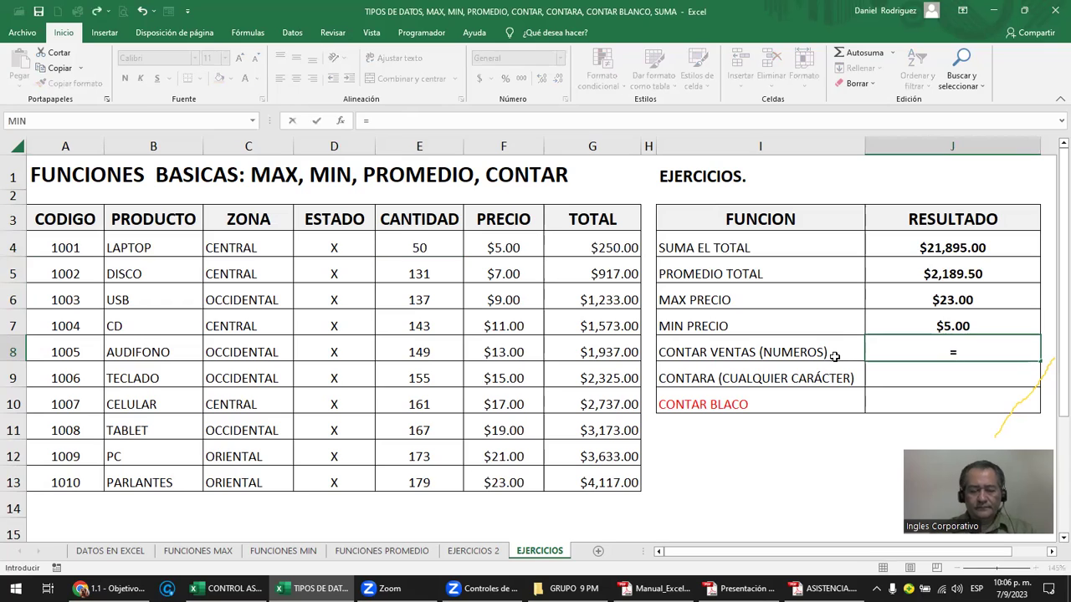
type("co")
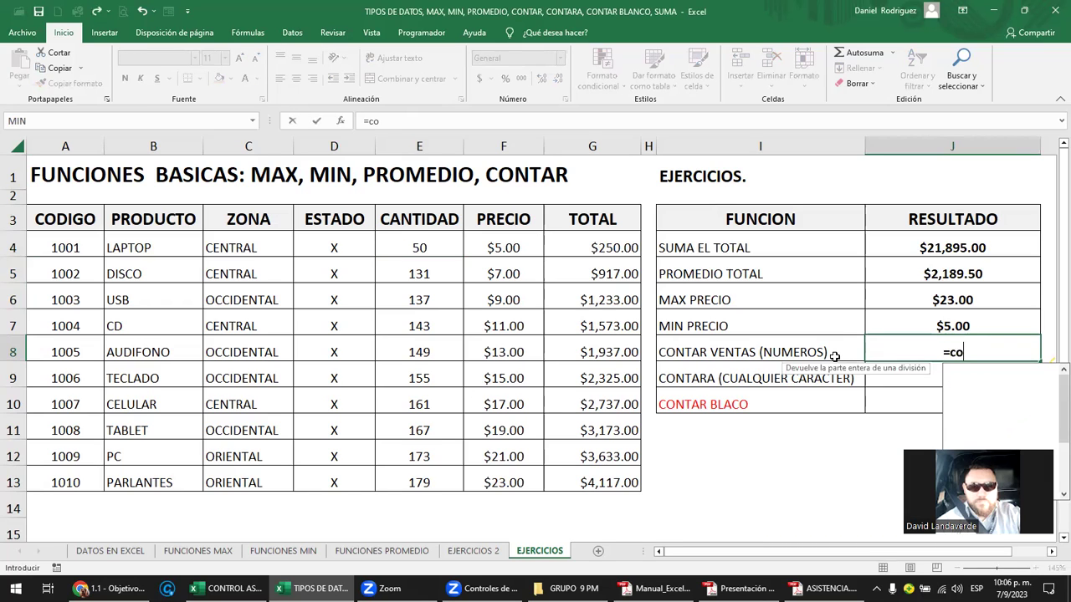
type("ntar")
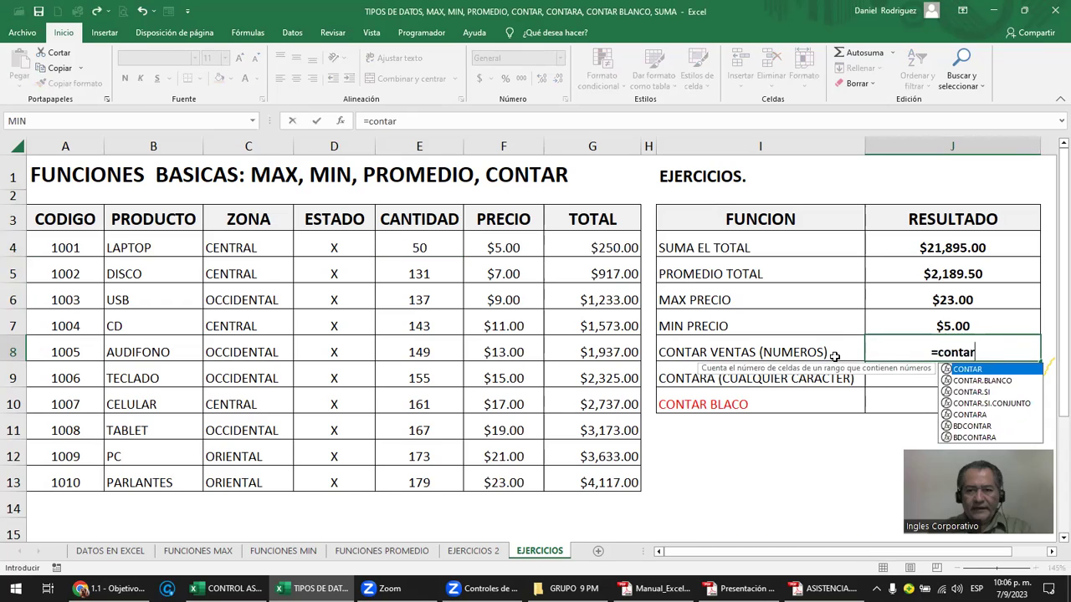
type("(")
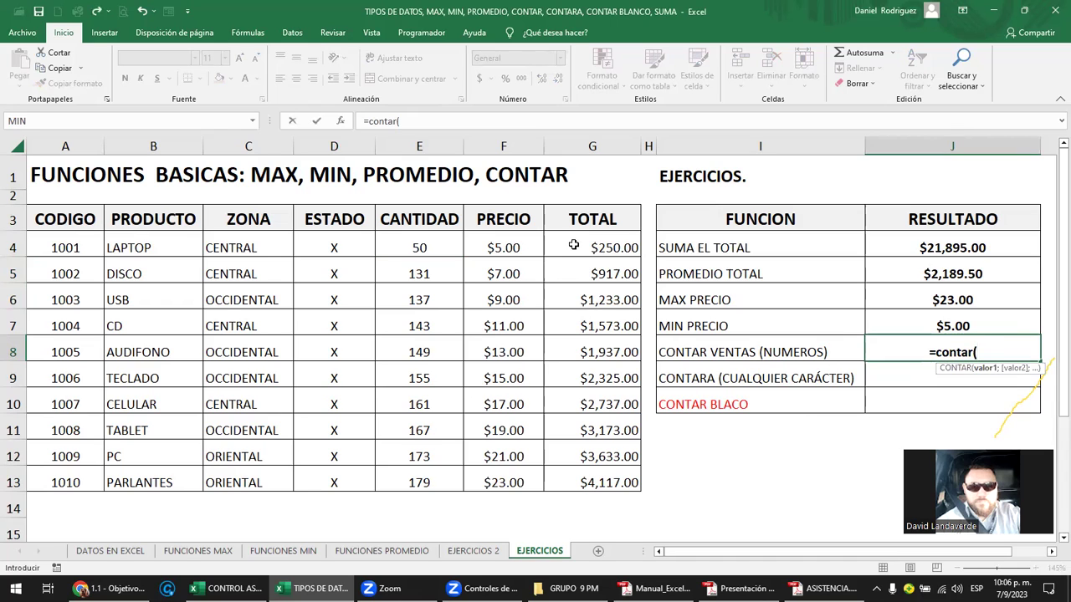
left_click_drag(588, 245, 593, 474)
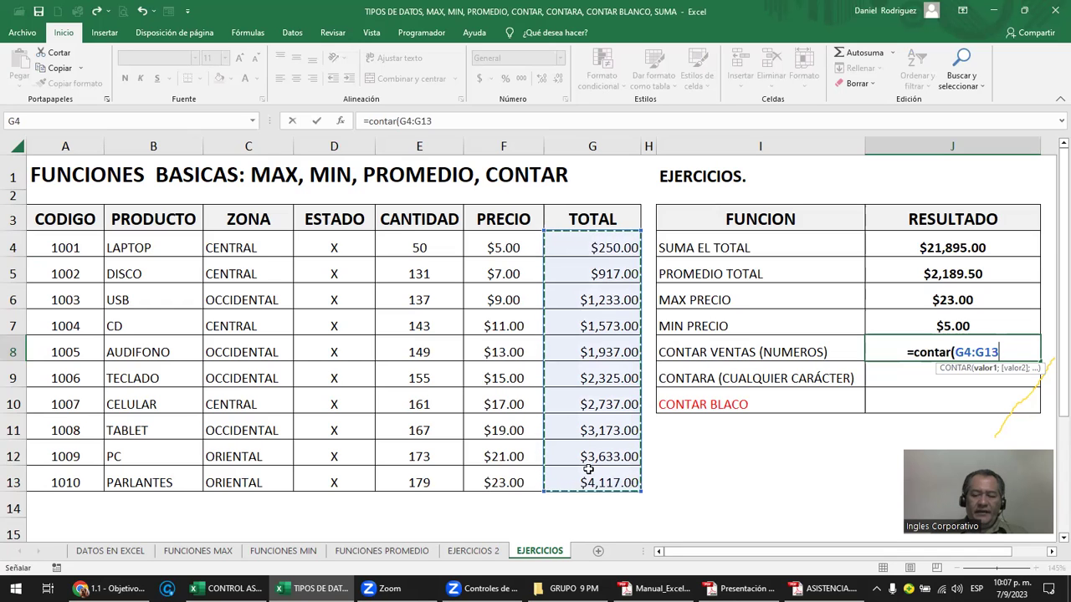
key("ctrl+Return")
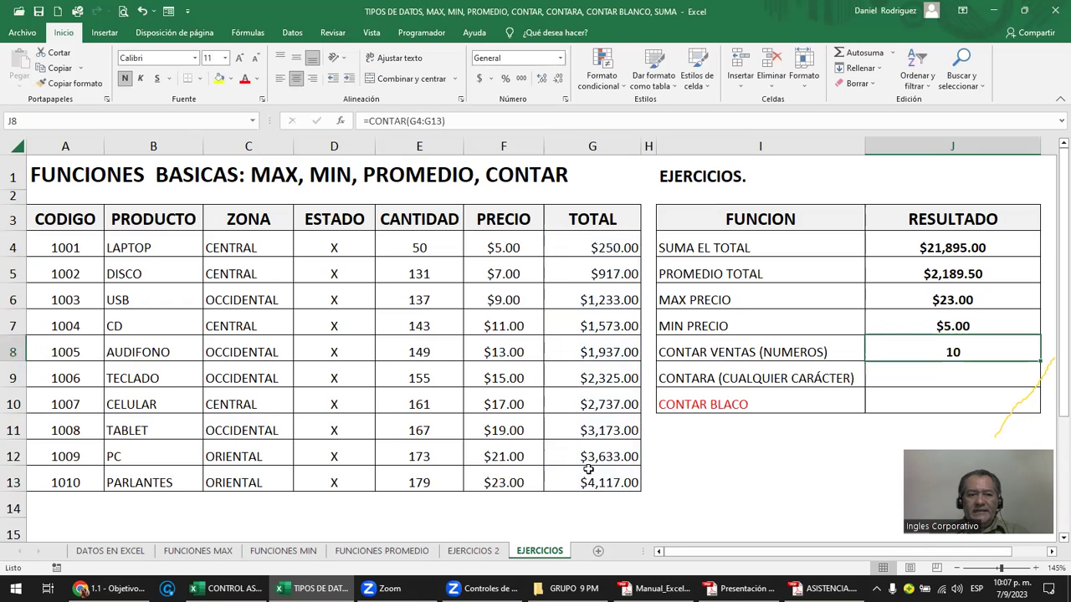
key("F2")
key("Escape")
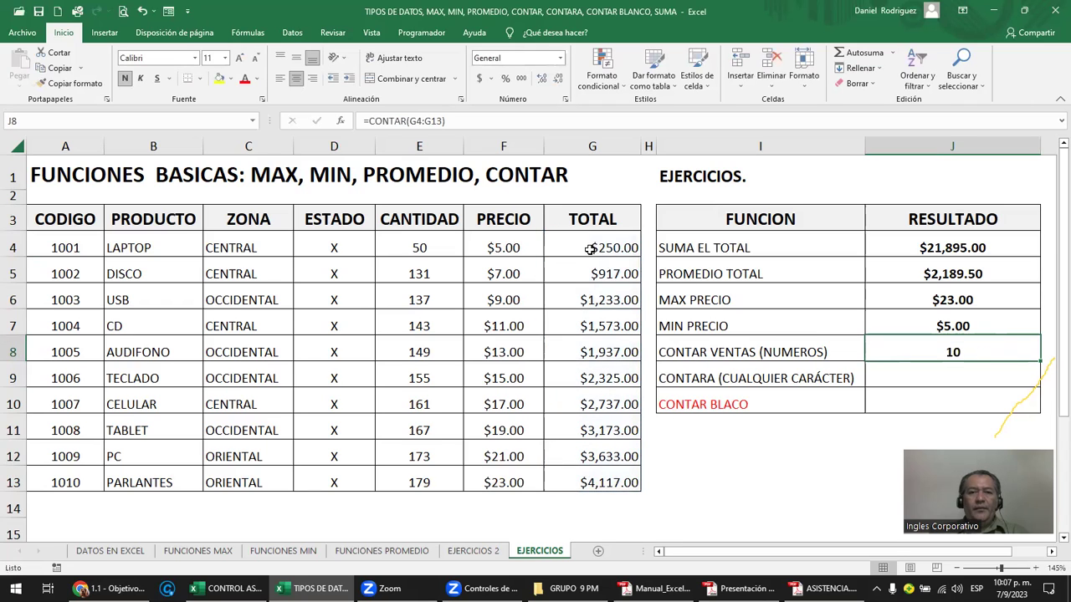
left_click(592, 244)
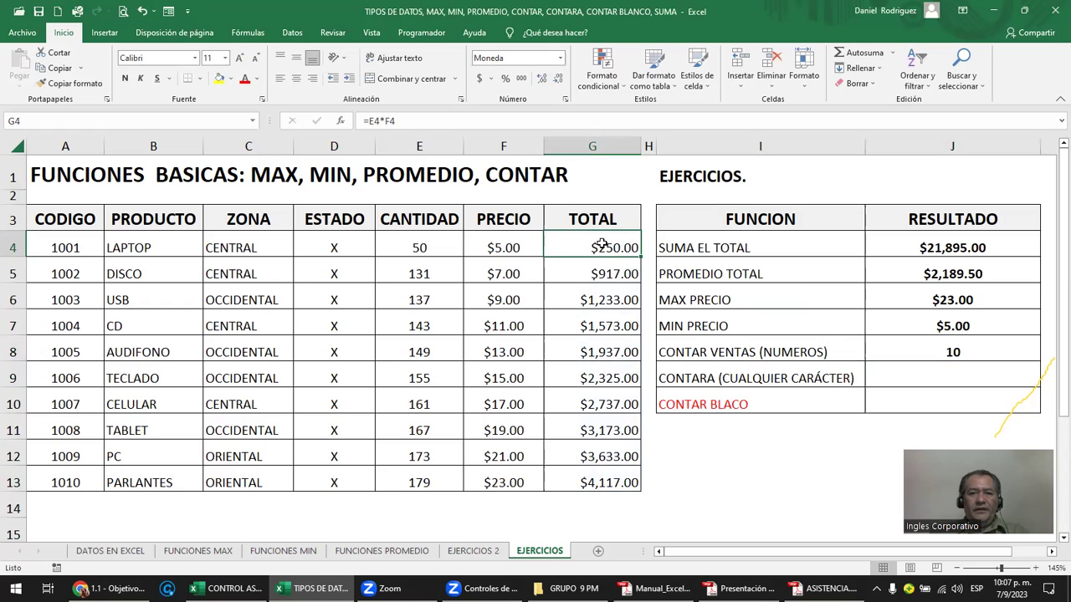
left_click(603, 272)
left_click(604, 294)
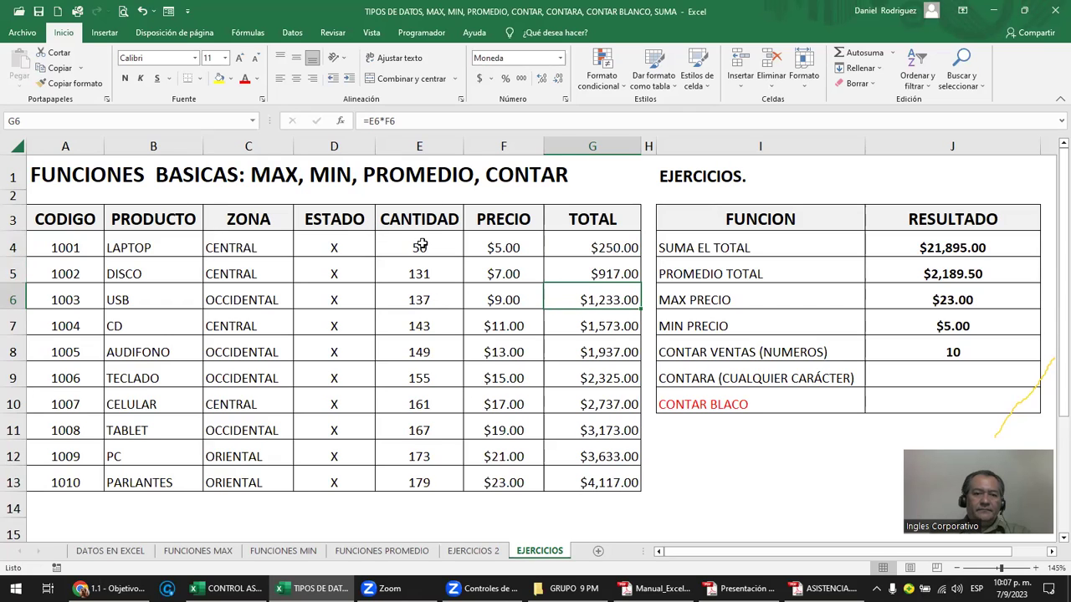
left_click(421, 244)
left_click(514, 248)
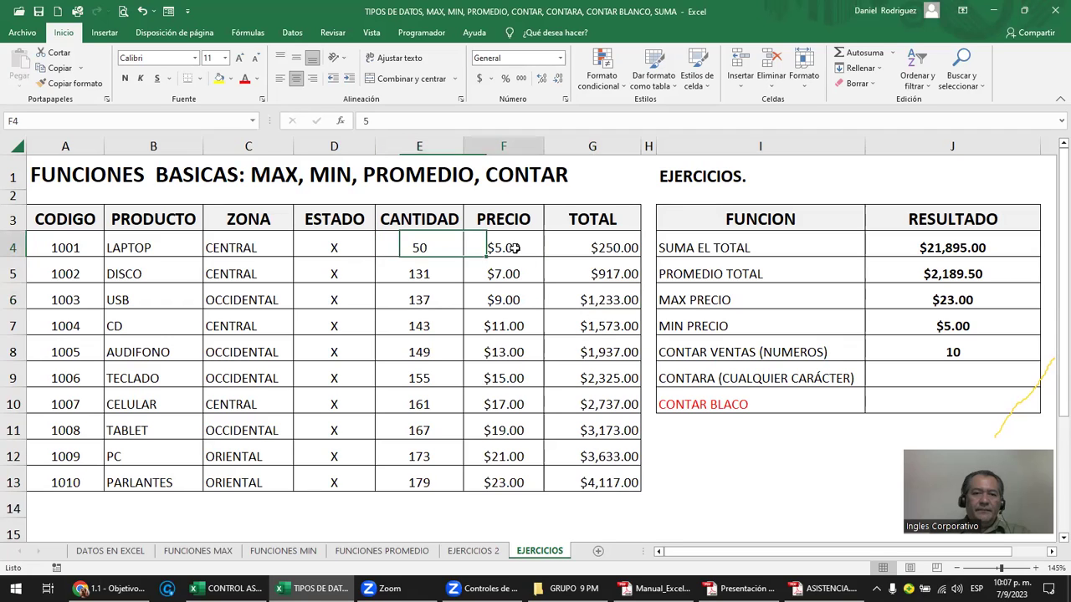
type("0")
key("Return")
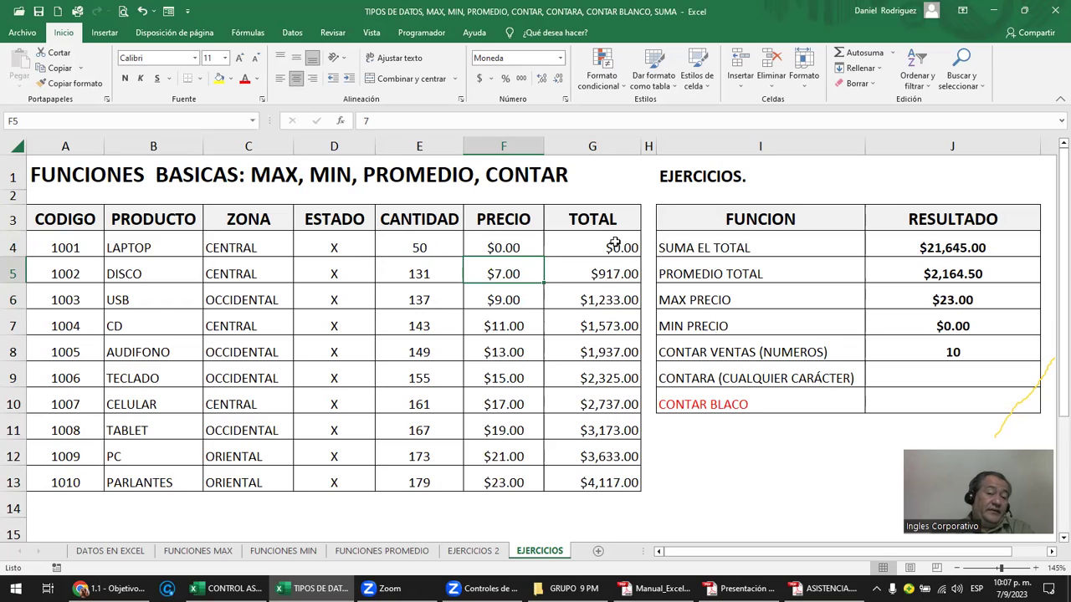
left_click(596, 249)
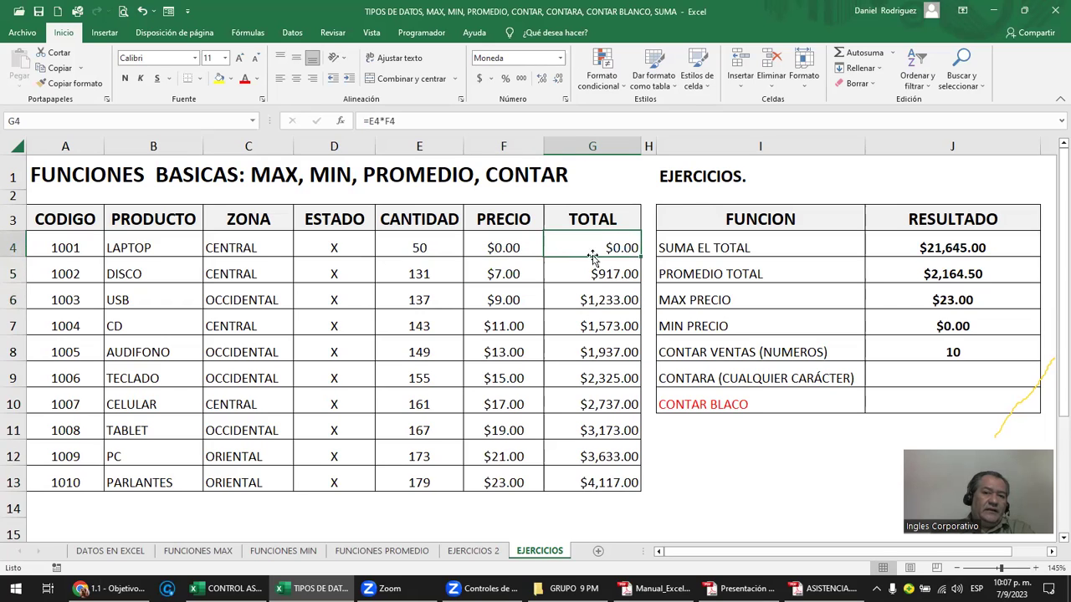
left_click(499, 245)
key("ctrl+z")
left_click(318, 243)
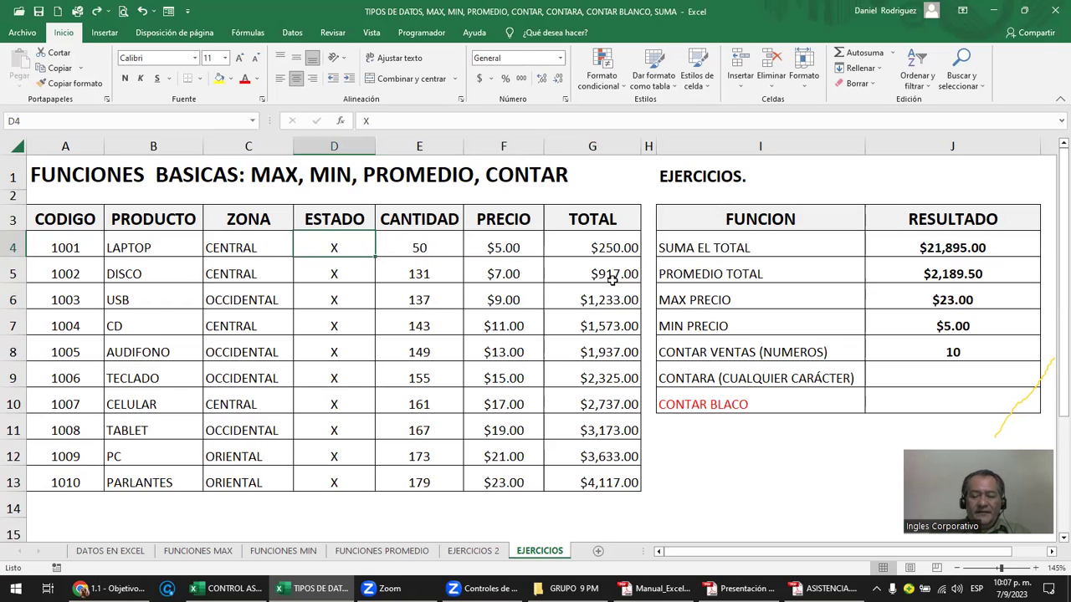
key("Delete")
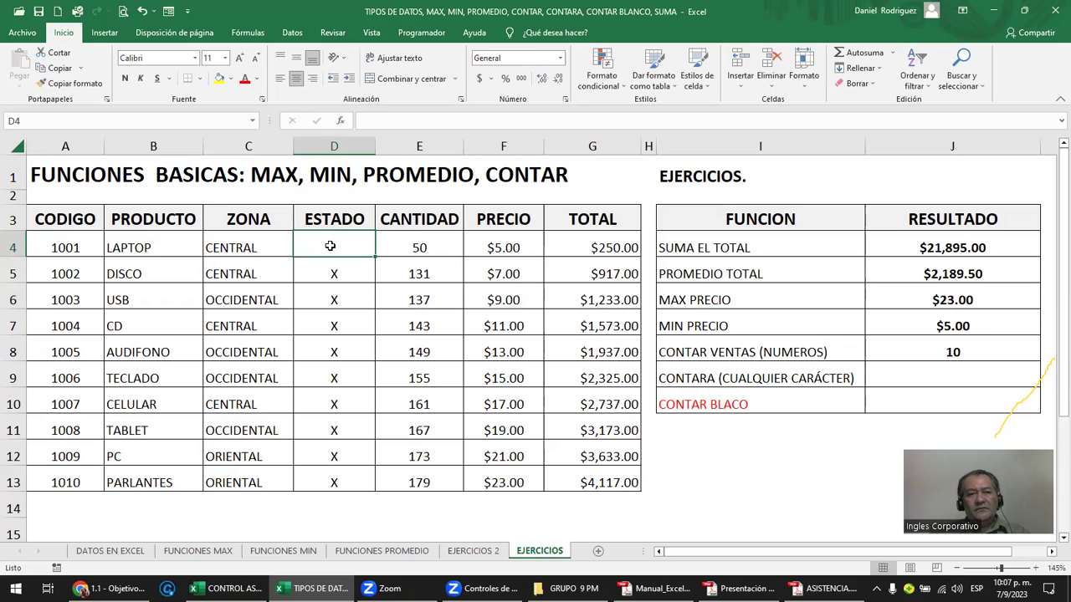
left_click(616, 240)
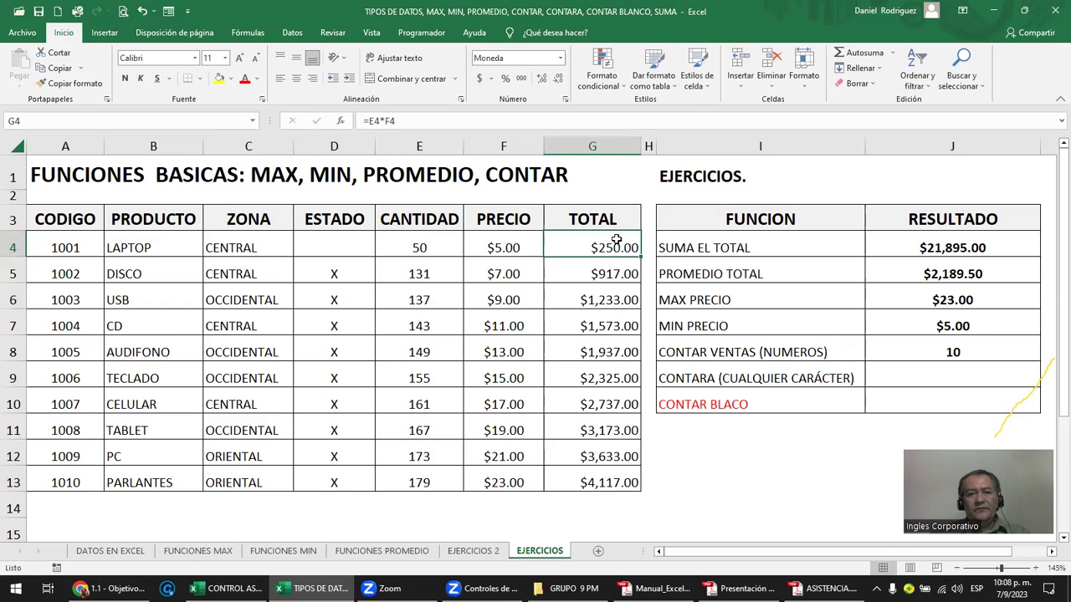
left_click(269, 241)
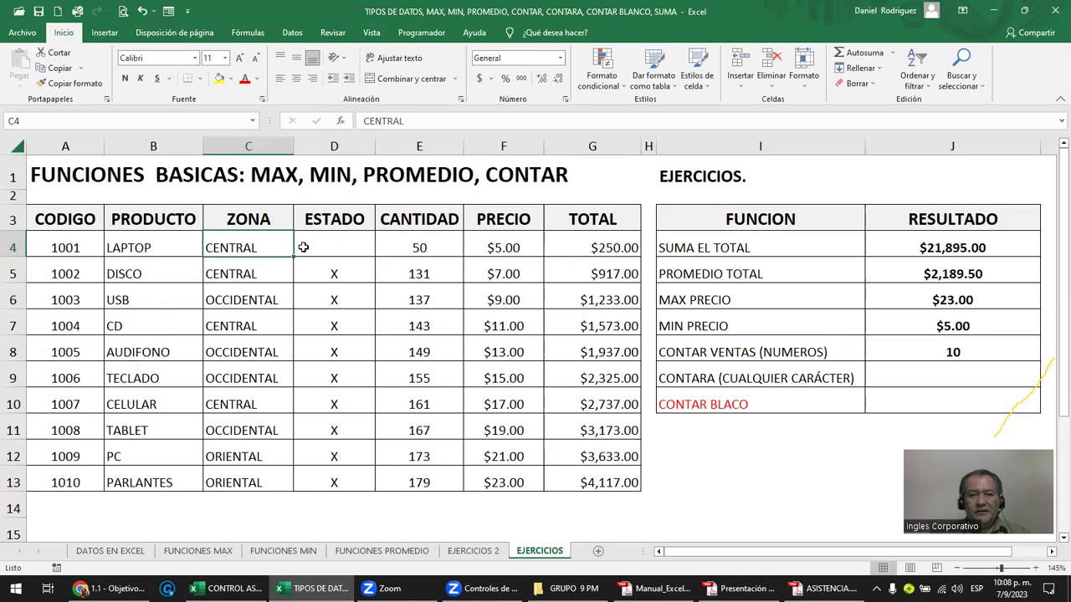
key("Delete")
left_click(593, 238)
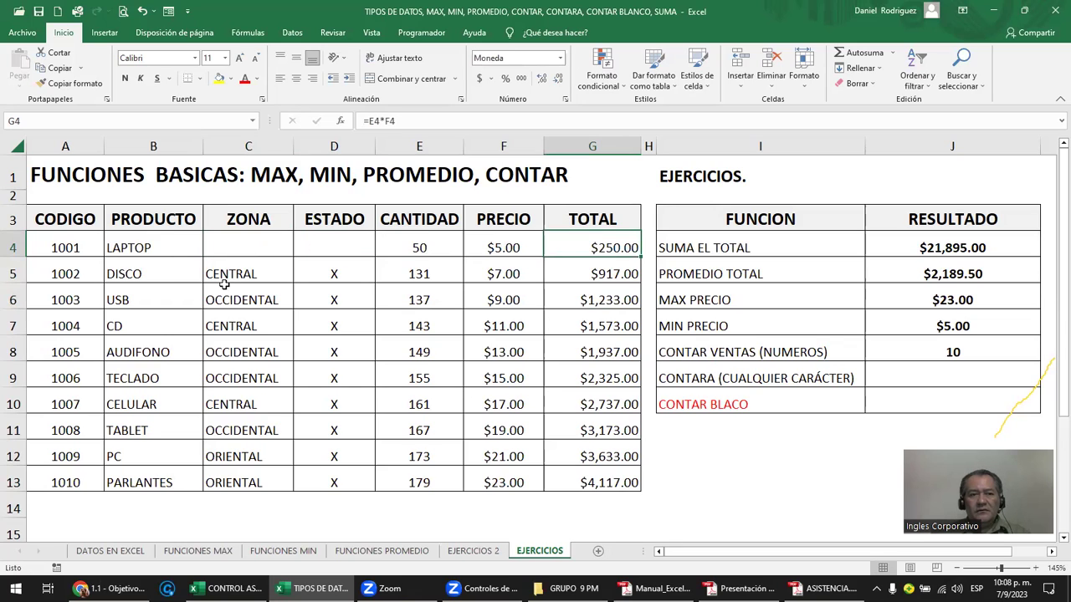
left_click(147, 244)
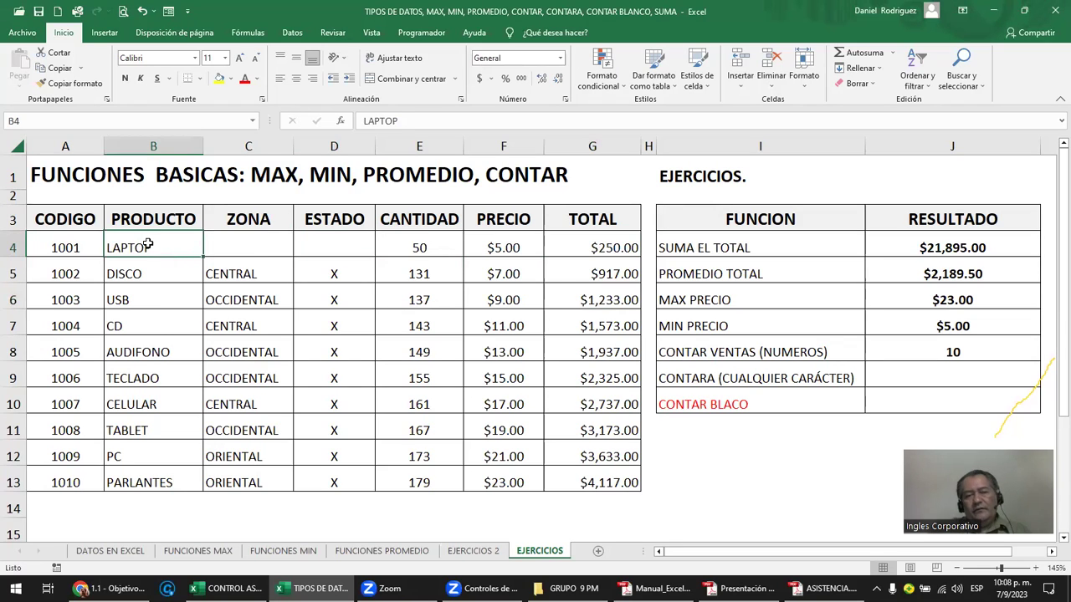
key("ctrl+z")
key("ctrl+z")
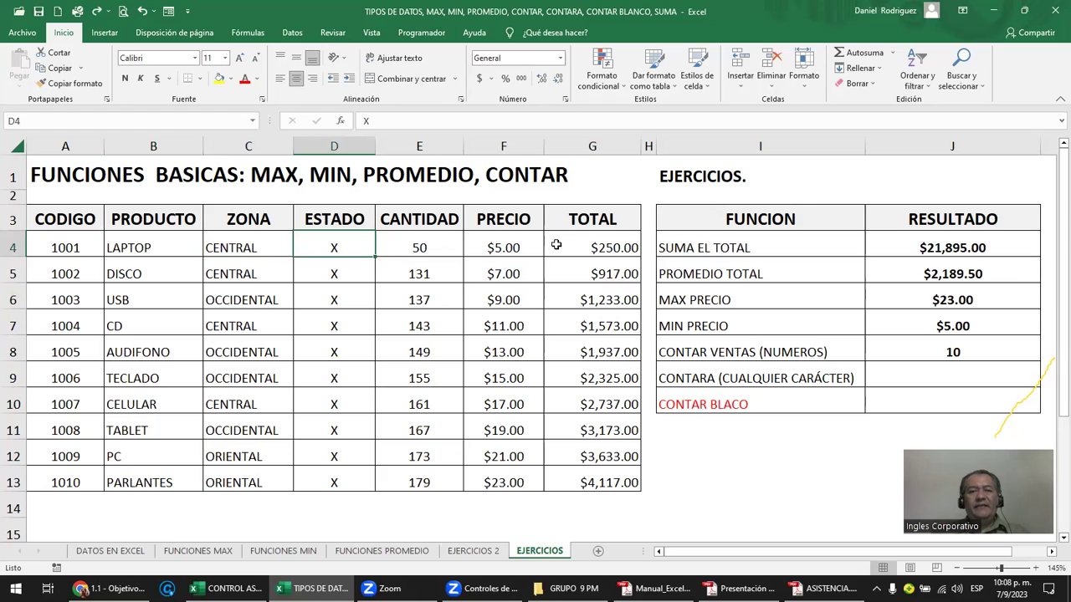
left_click_drag(556, 244, 605, 475)
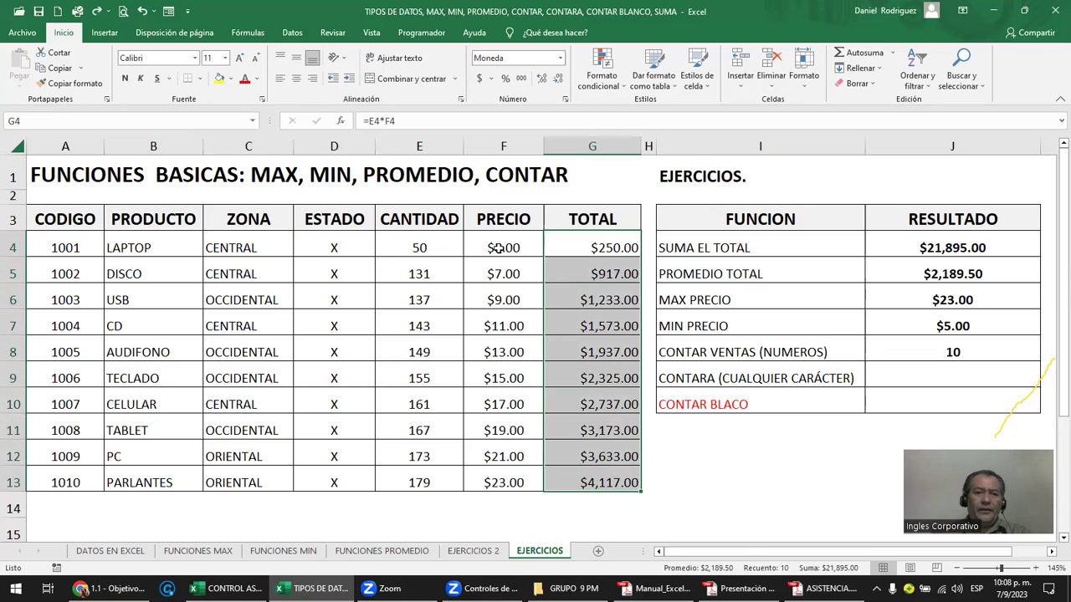
left_click(359, 249)
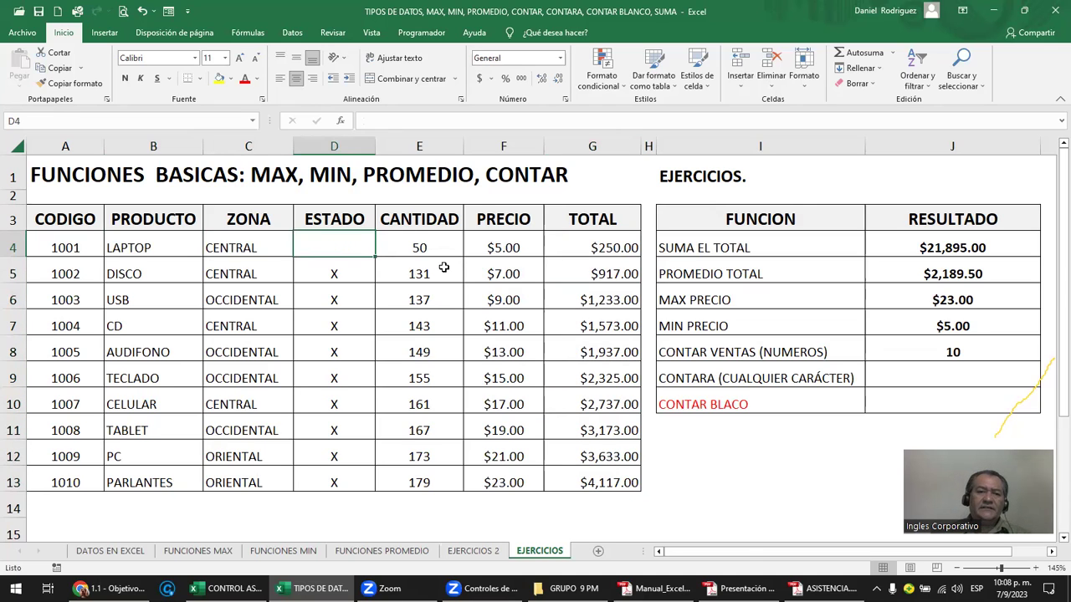
left_click(261, 256)
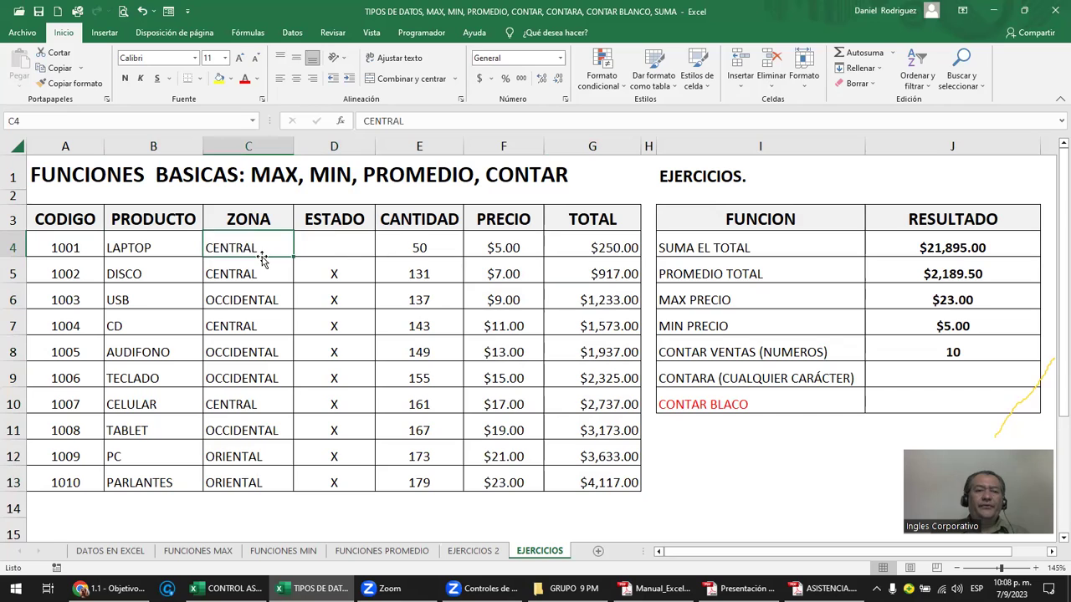
key("Delete")
left_click_drag(263, 247, 326, 247)
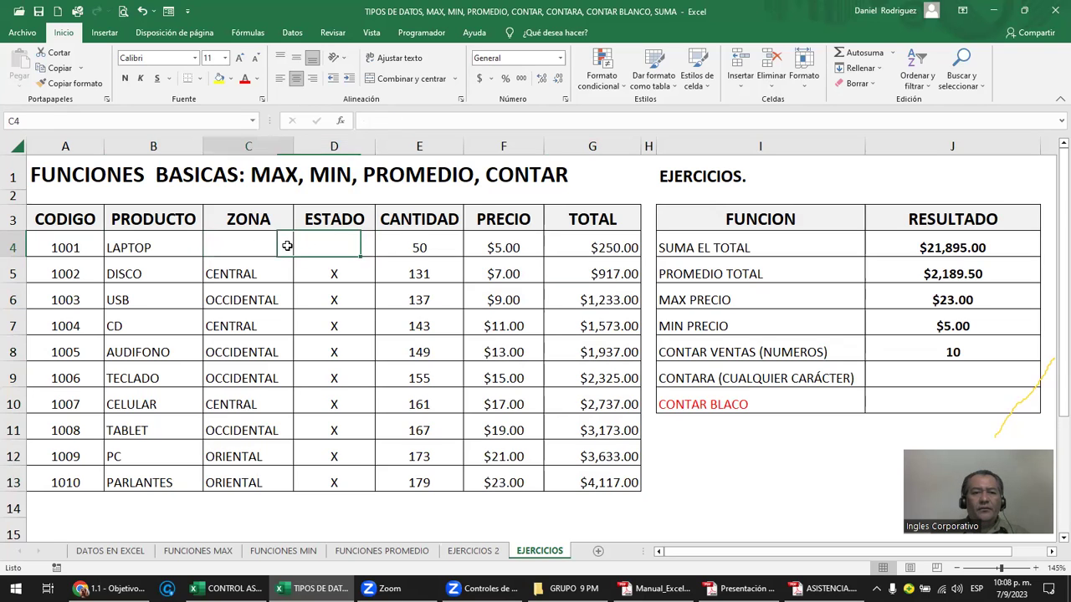
left_click(148, 244)
left_click(91, 245)
left_click(142, 247)
left_click(434, 246)
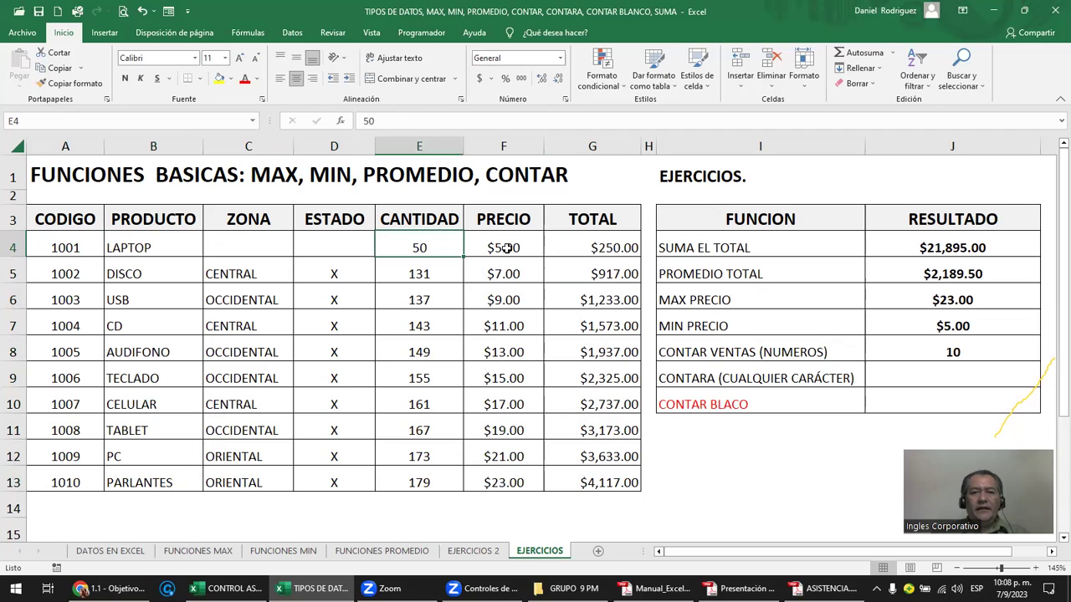
left_click(506, 251)
left_click(583, 244)
left_click(320, 247)
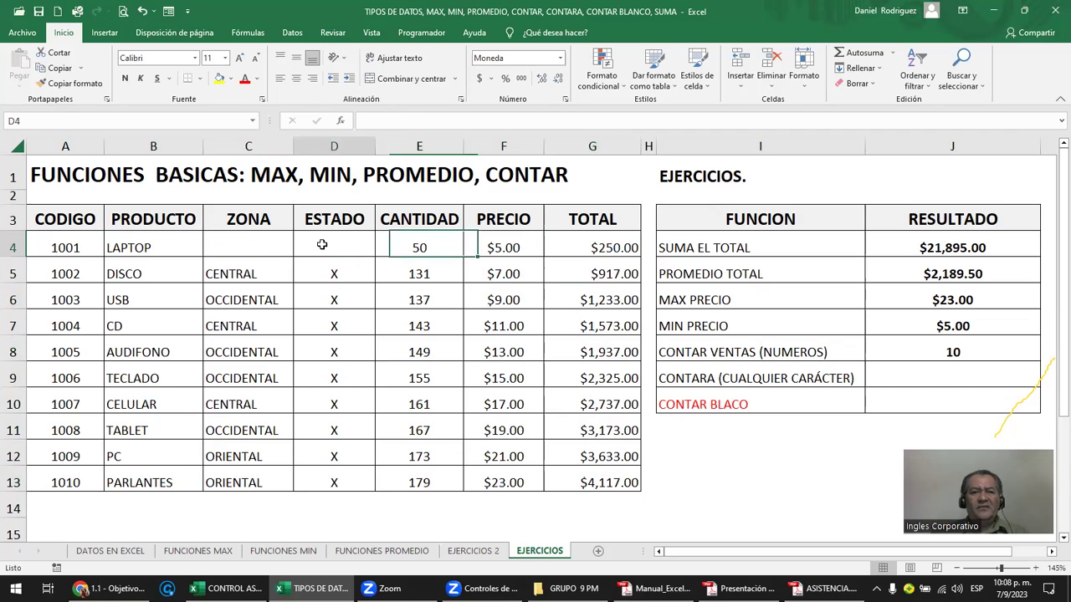
left_click(335, 279)
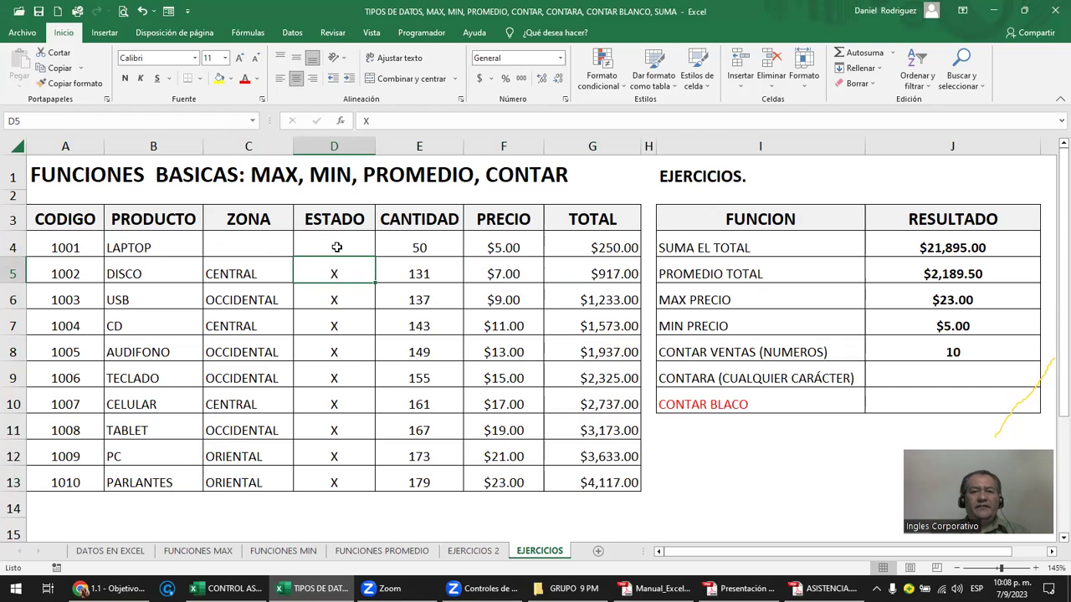
left_click(277, 248)
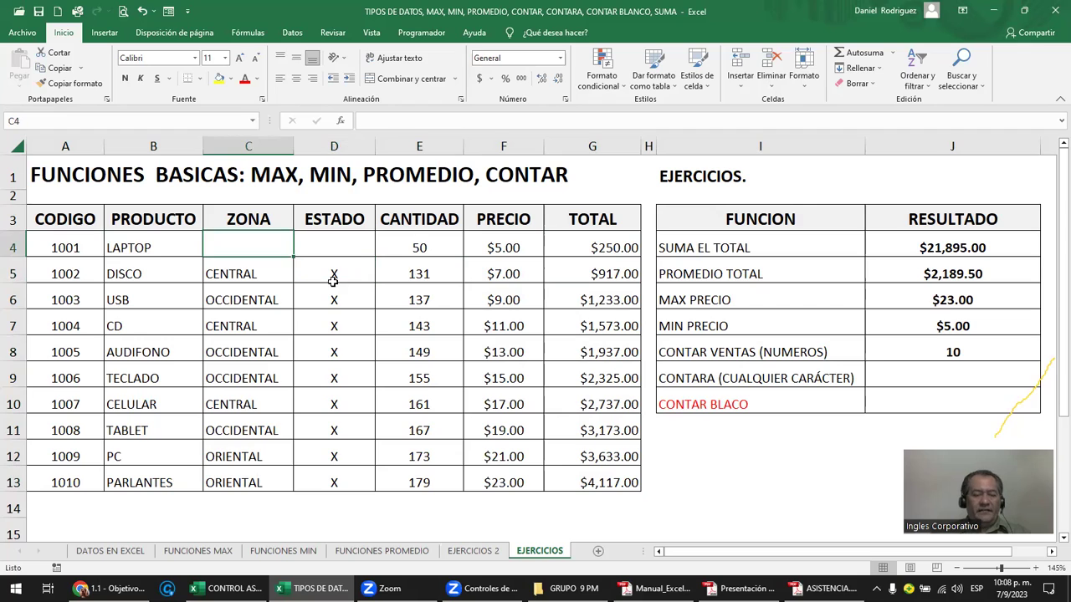
type("CENTRAL")
key("Tab")
type("X")
left_click_drag(601, 243, 625, 481)
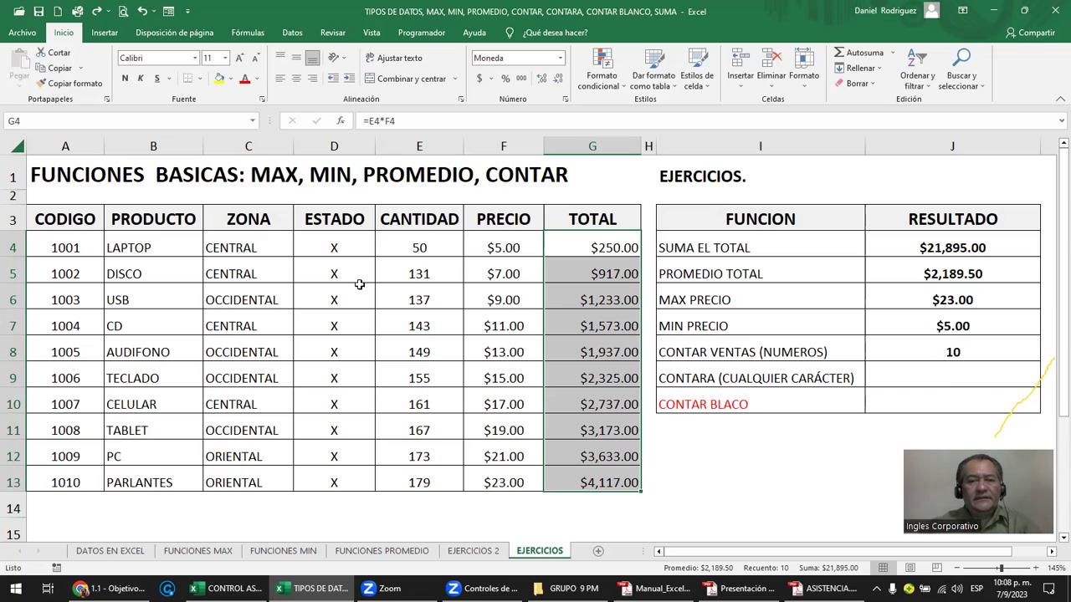
left_click(581, 241)
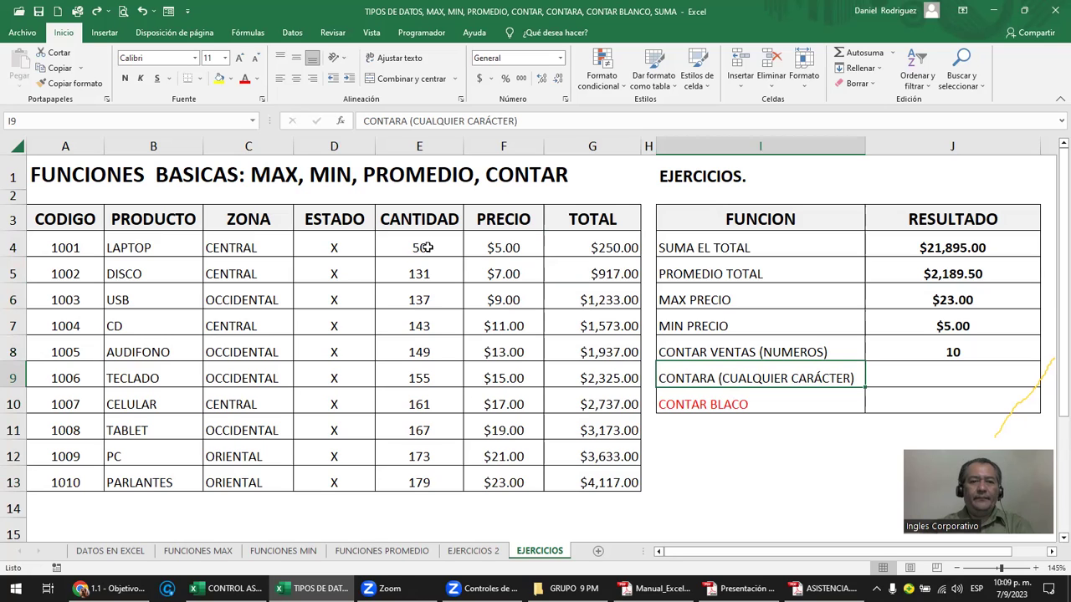
left_click_drag(505, 247, 538, 486)
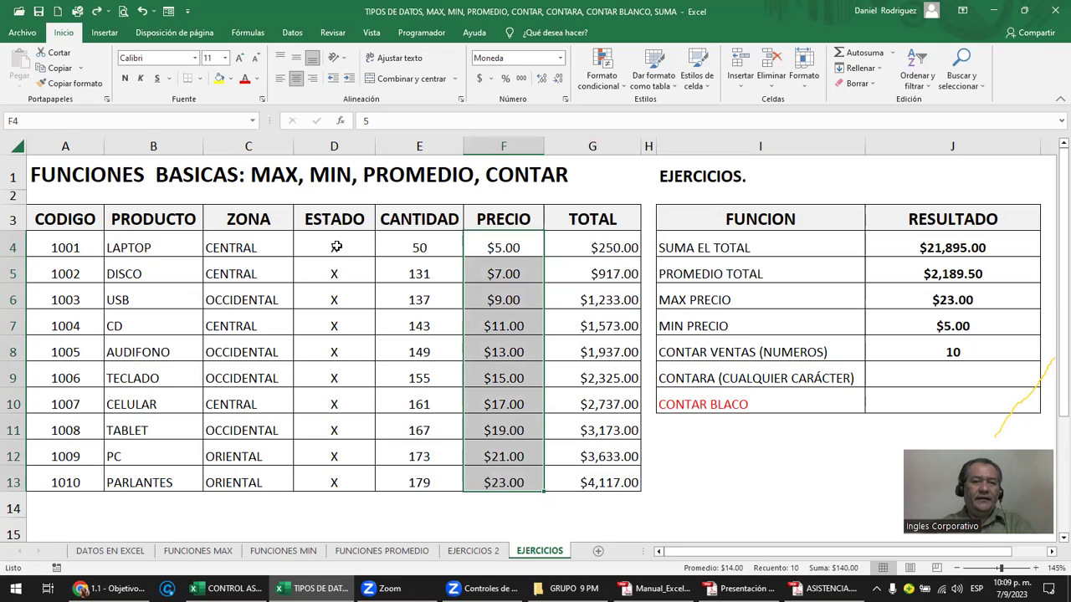
left_click_drag(335, 247, 335, 477)
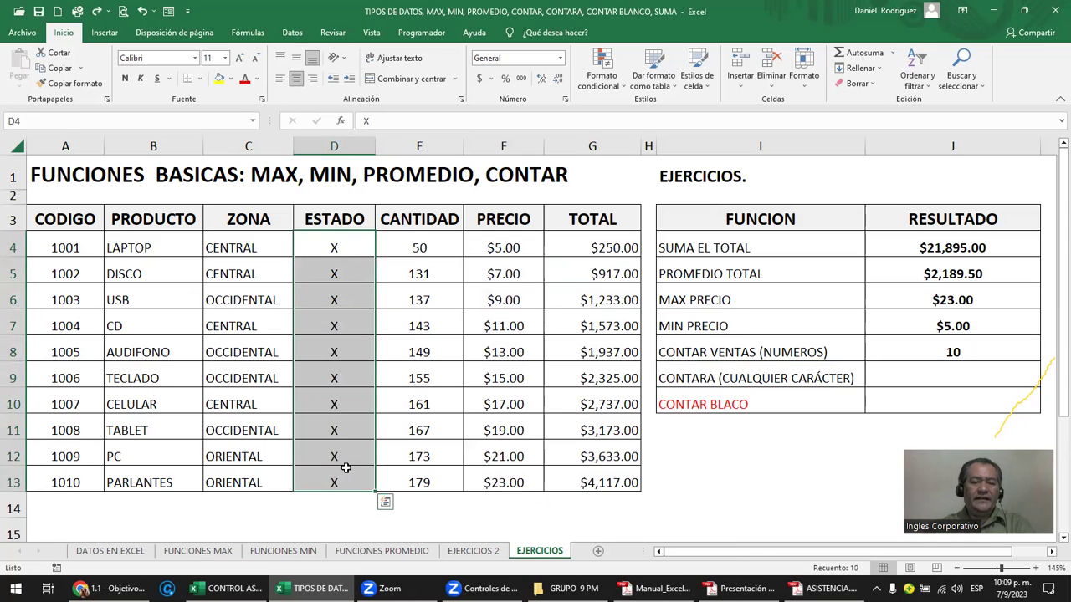
left_click(952, 381)
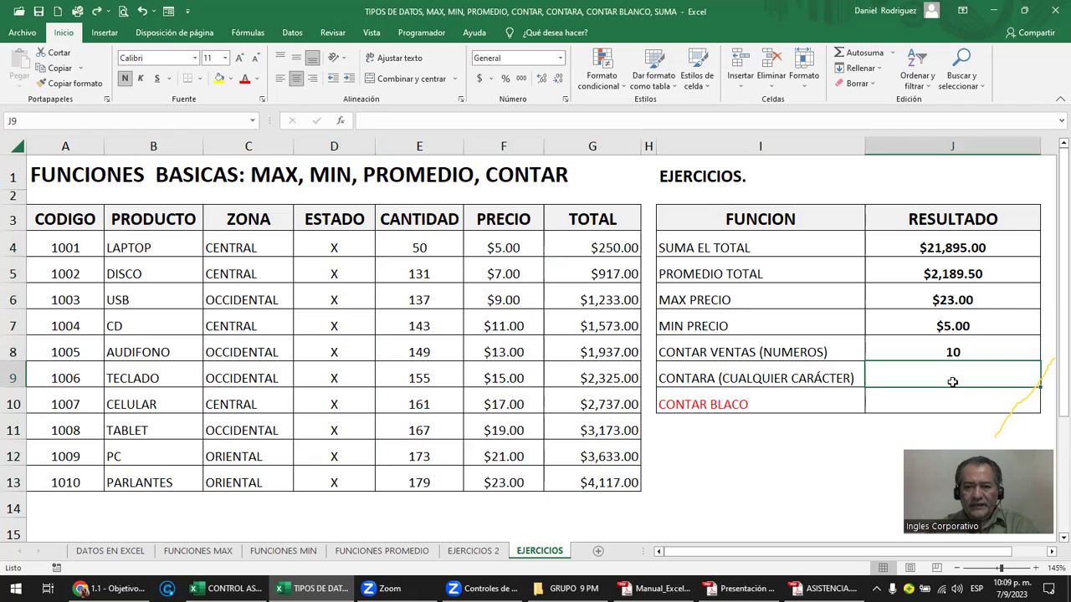
Enter =CONTARA(D4:D13) in J9 so it counts the 10 filled ESTADO cells.
type("=c")
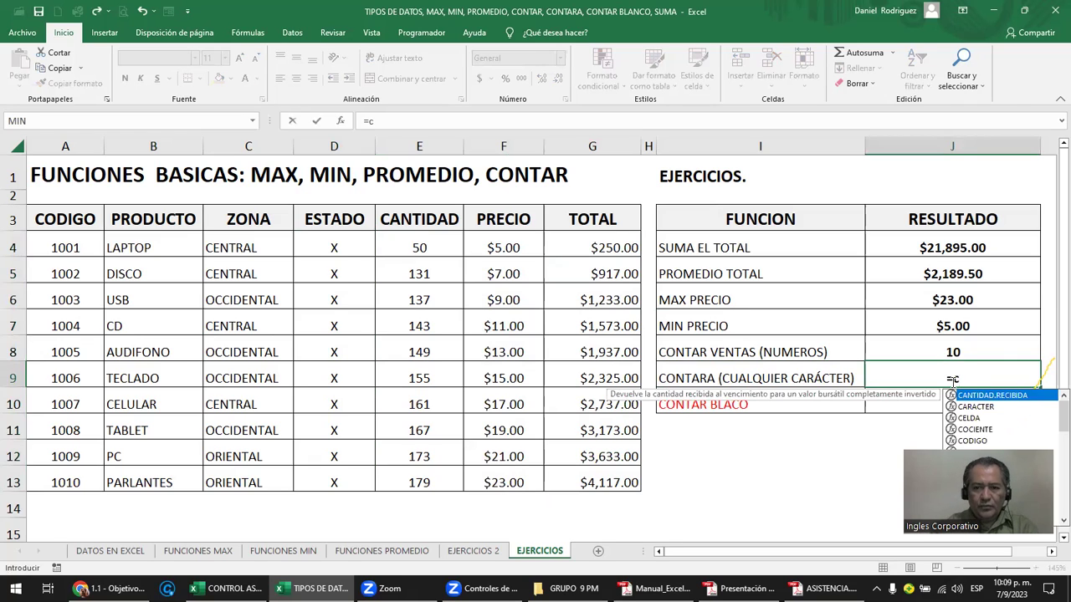
type("onca")
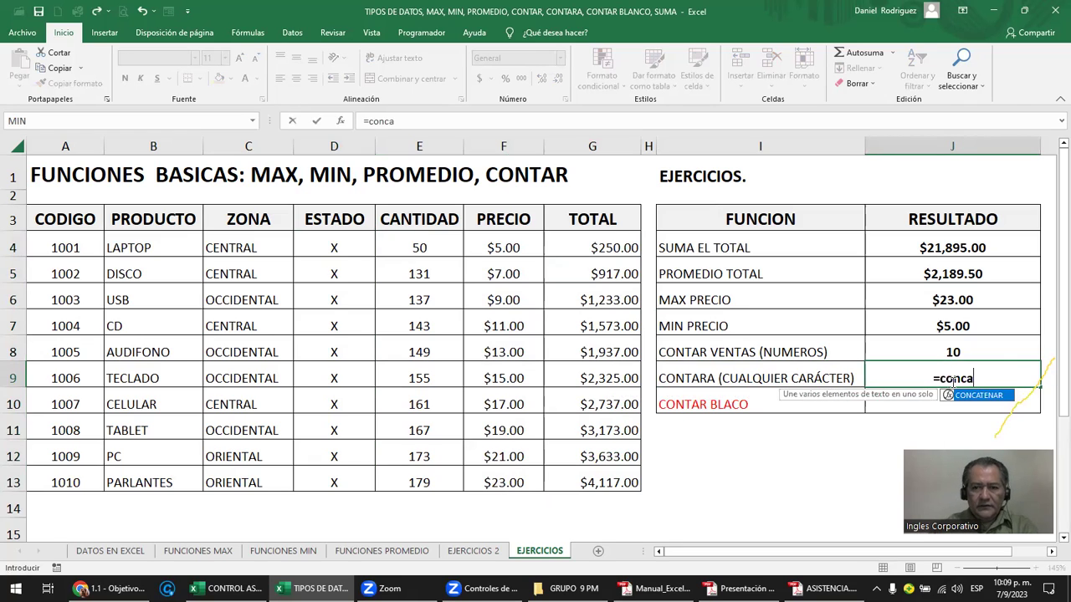
type("ra")
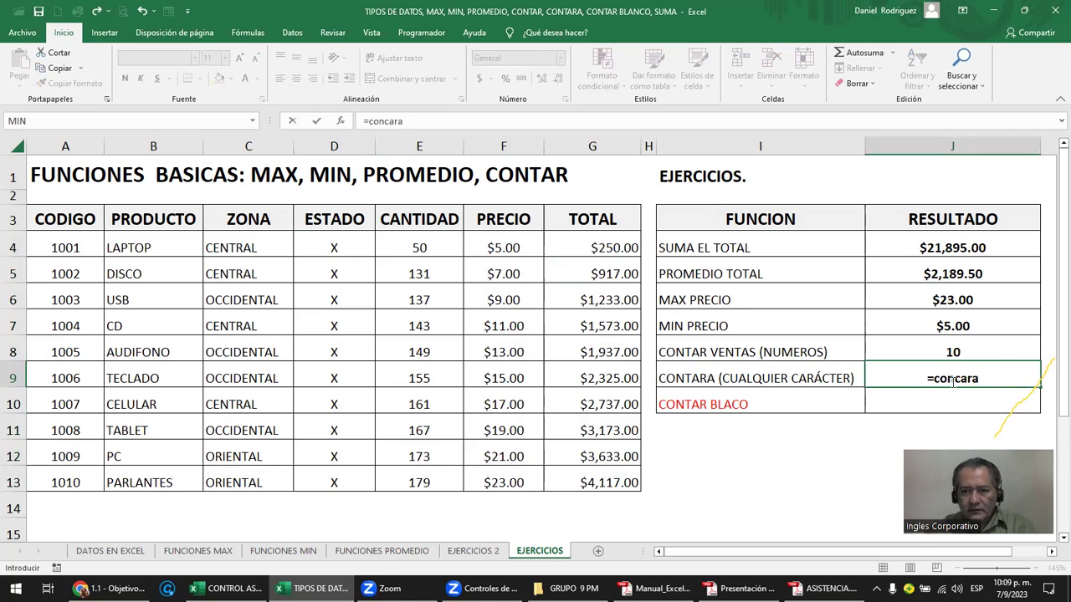
key("BackSpace")
key("BackSpace")
key("BackSpace")
key("BackSpace")
type("tara")
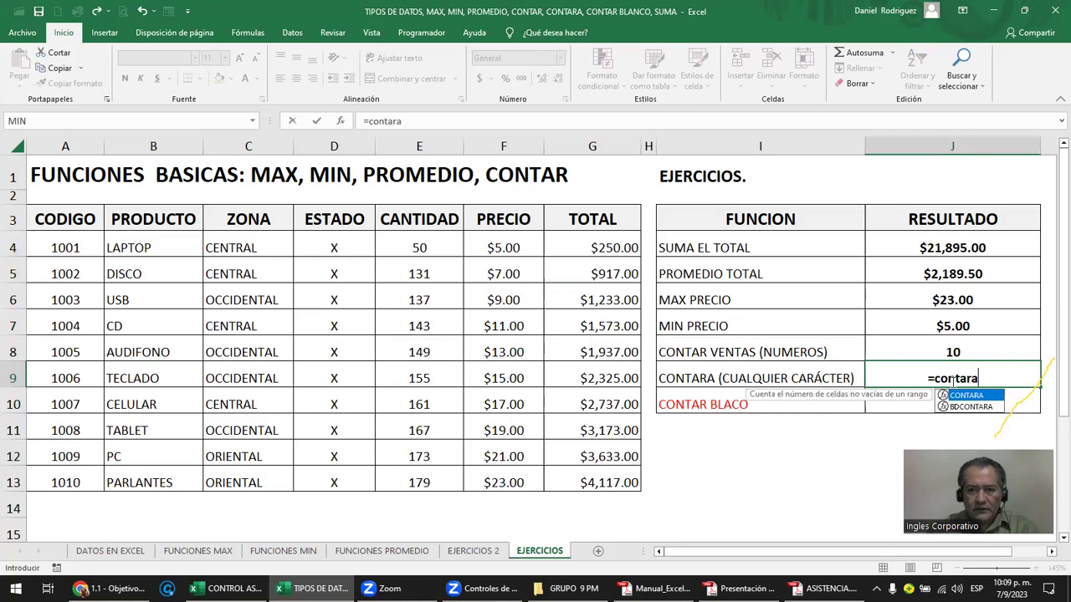
key("Tab")
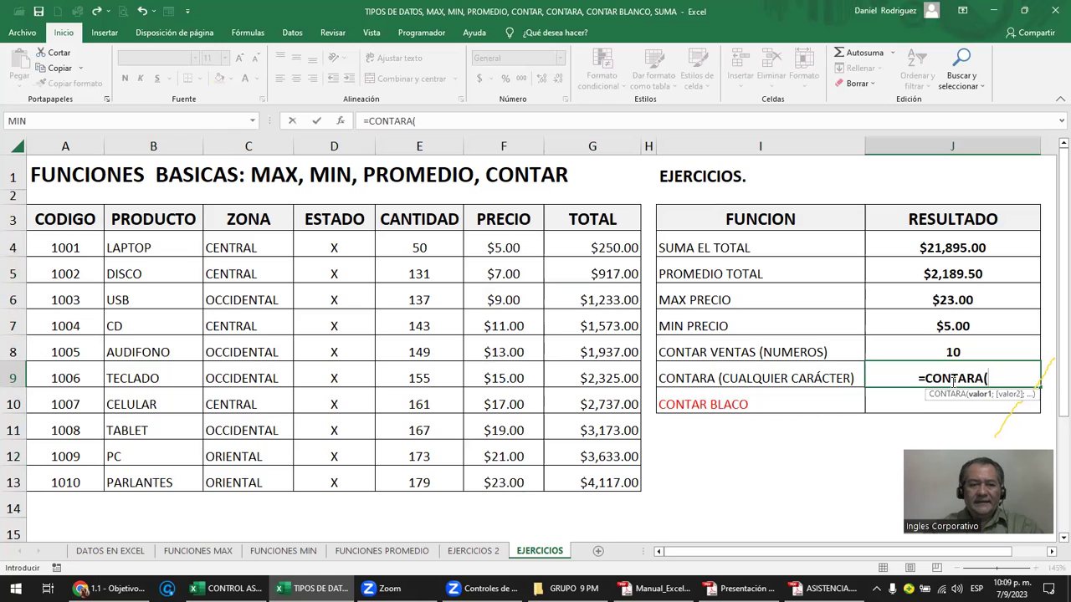
mouse_move(338, 240)
left_mouse_down()
mouse_move(331, 346)
mouse_move(351, 476)
left_mouse_up()
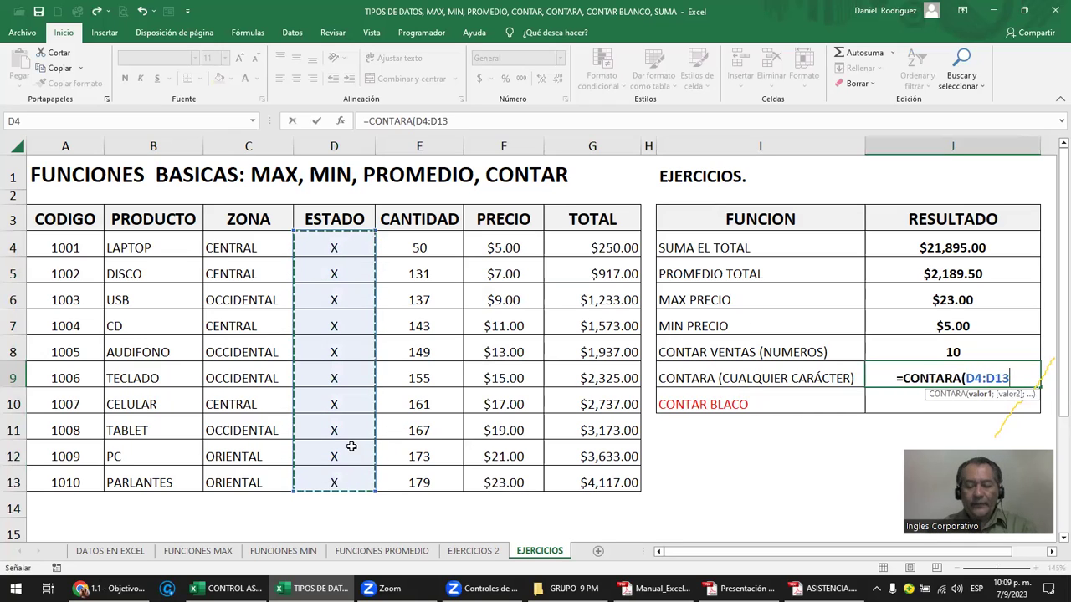
type(")")
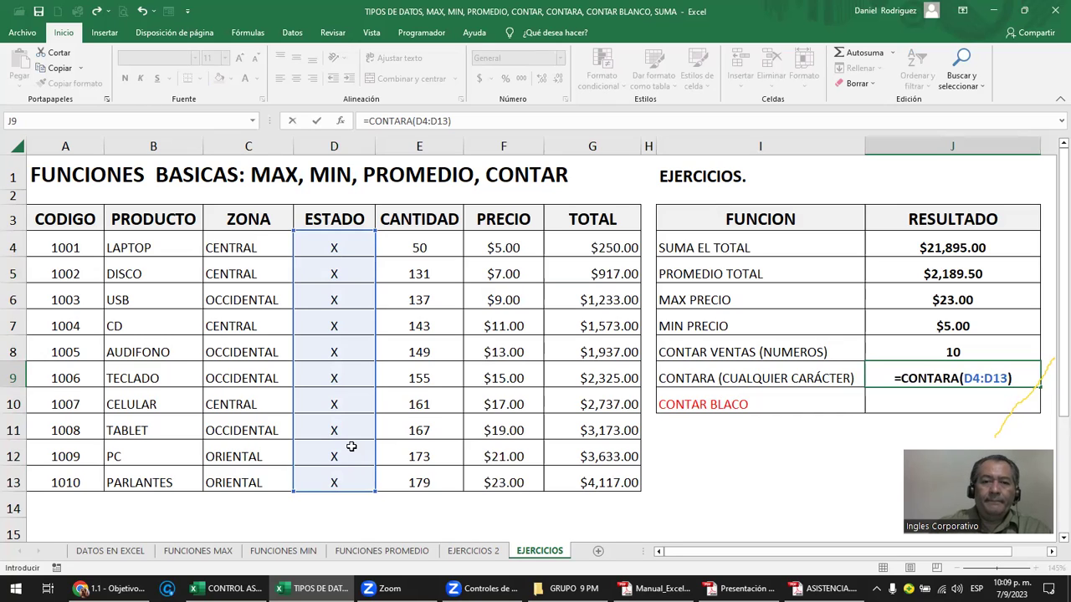
key("Return")
left_click(967, 375)
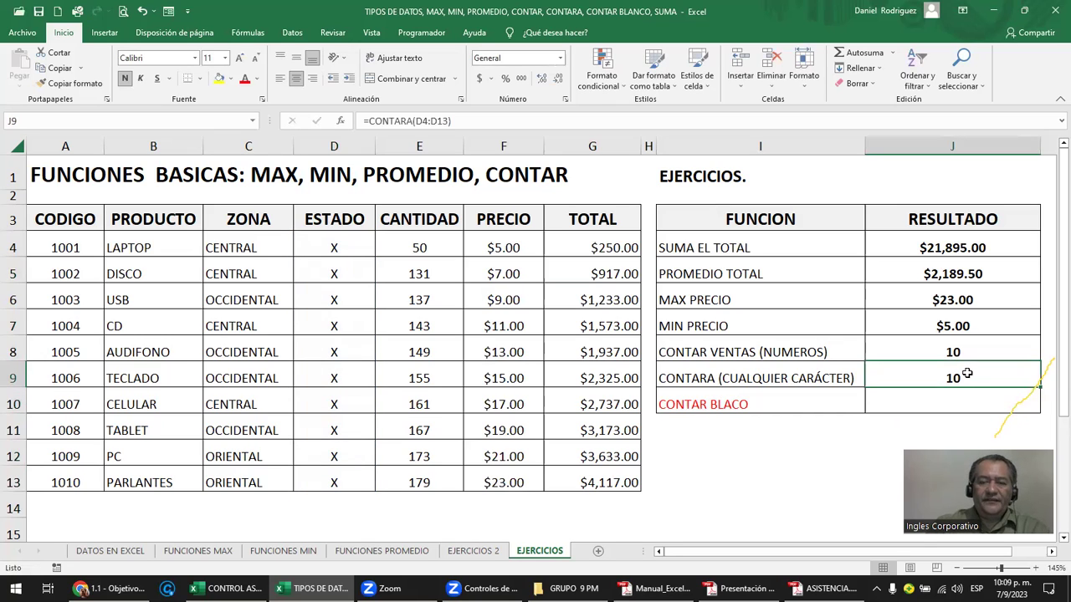
double_click(967, 375)
key("Escape")
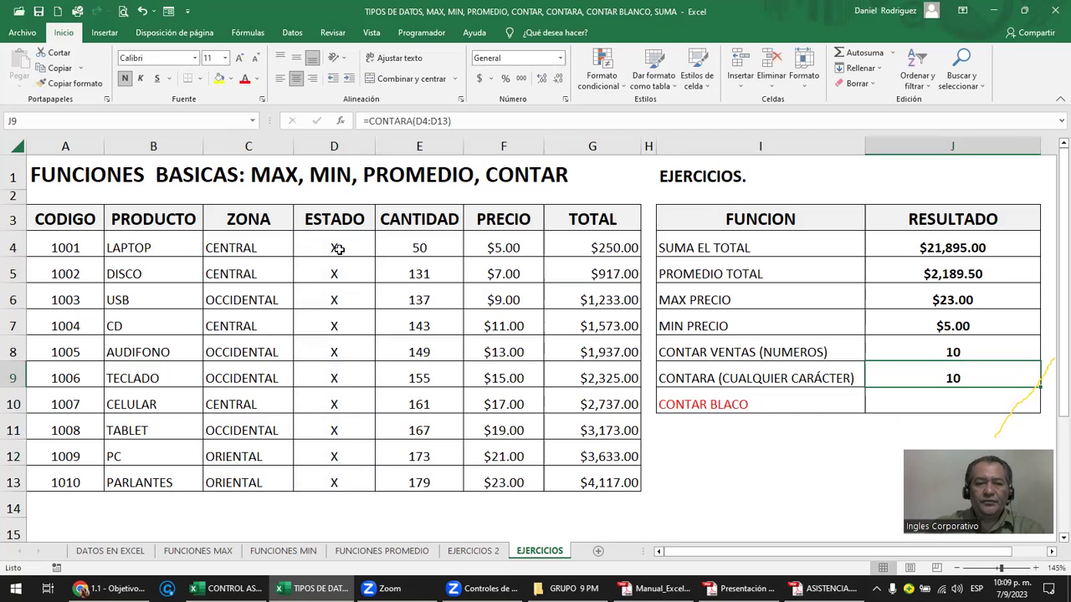
Test CONTARA by replacing D4's X with 1, then hola, then the date 7/9/2023.
left_click(338, 251)
key("Delete")
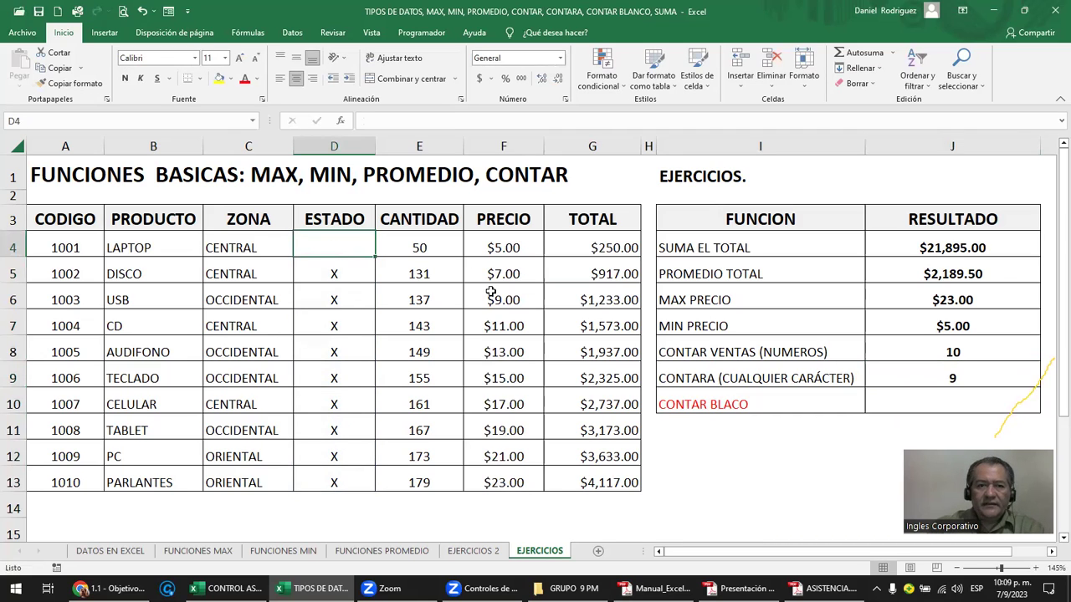
type("1")
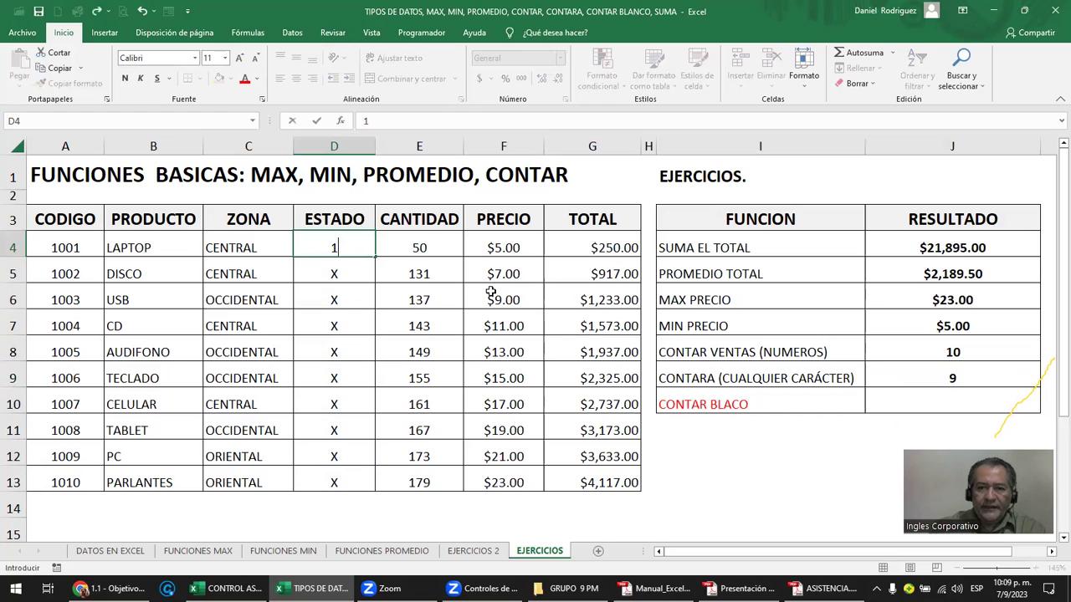
key("Return")
key("Up")
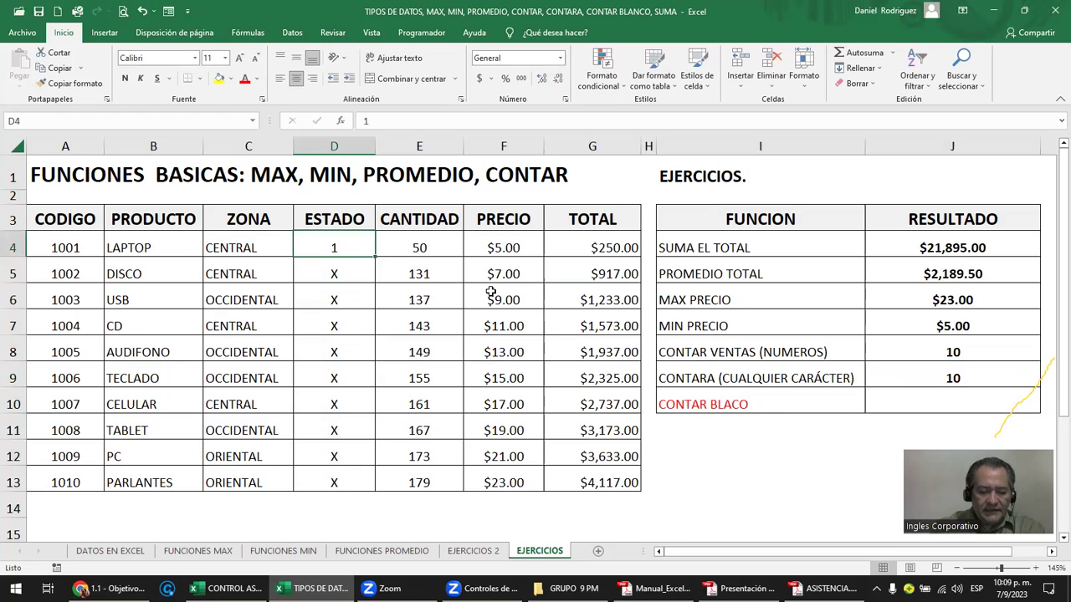
type("hola")
key("Return")
key("Up")
type("1")
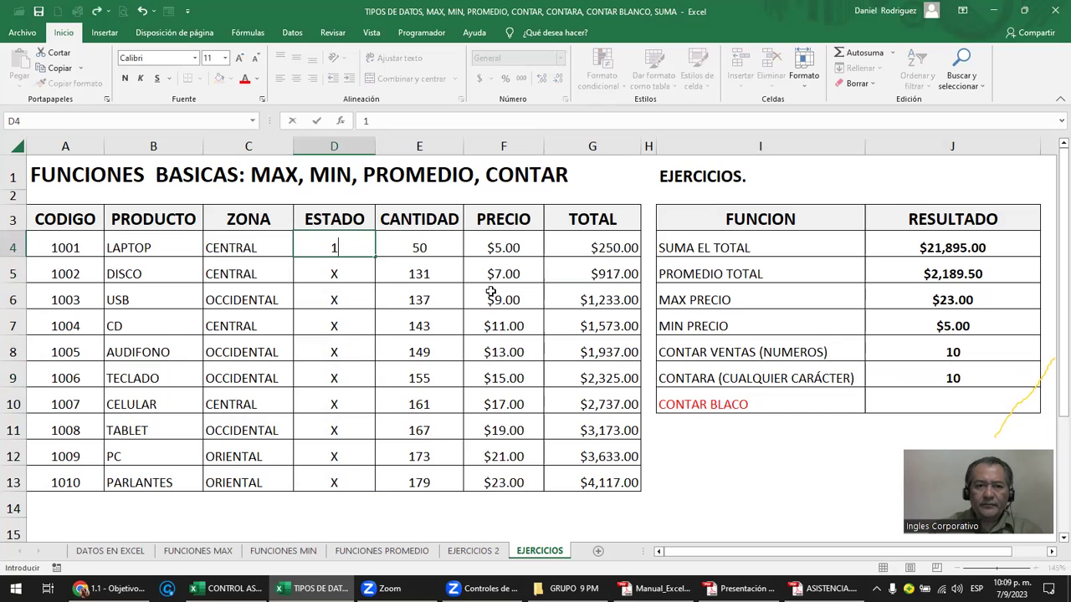
key("BackSpace")
type("7/9/2023")
key("Return")
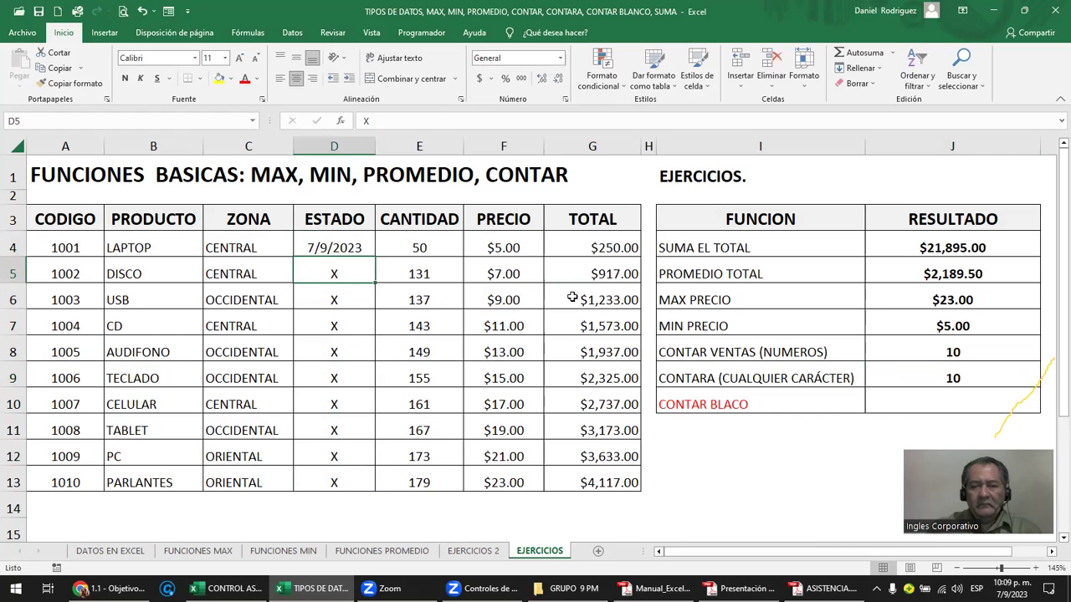
Check the J9 count, clear D4 and undo, then enter x in D4.
left_click(939, 382)
left_click_drag(324, 241, 339, 483)
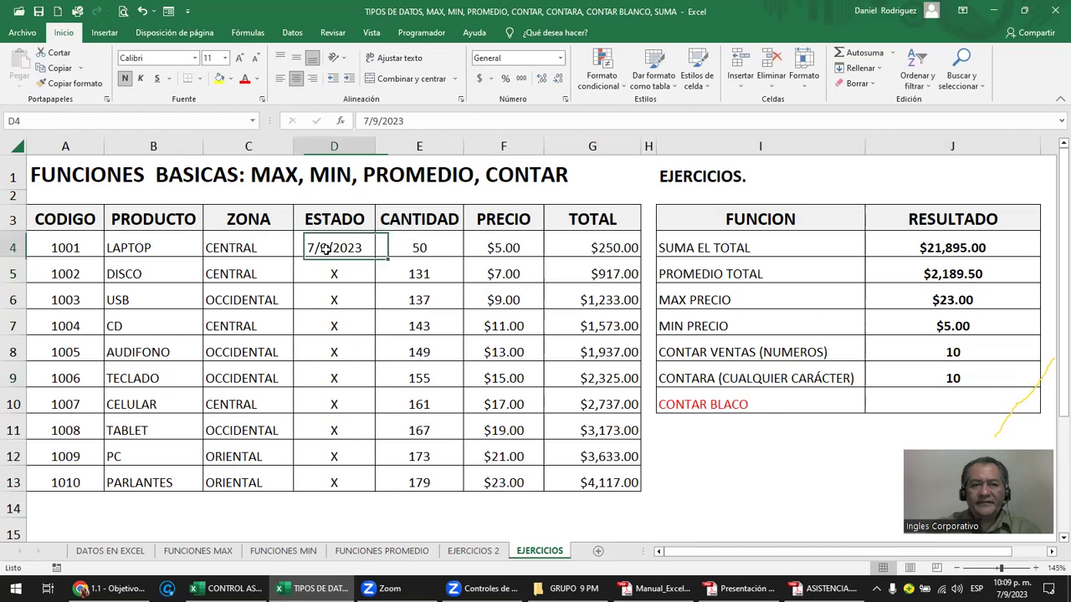
left_click(338, 253)
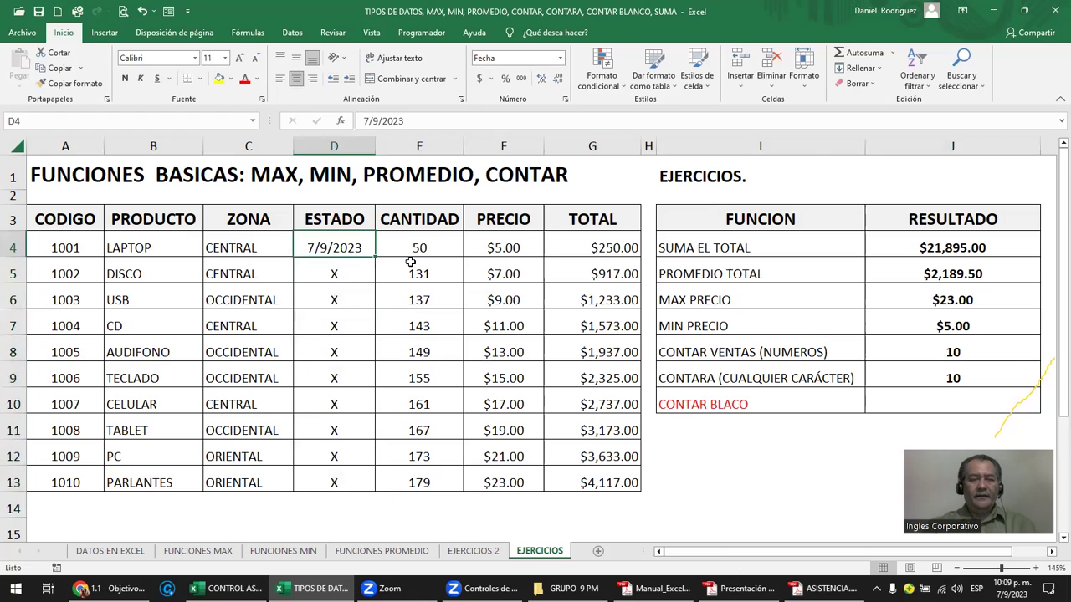
key("Delete")
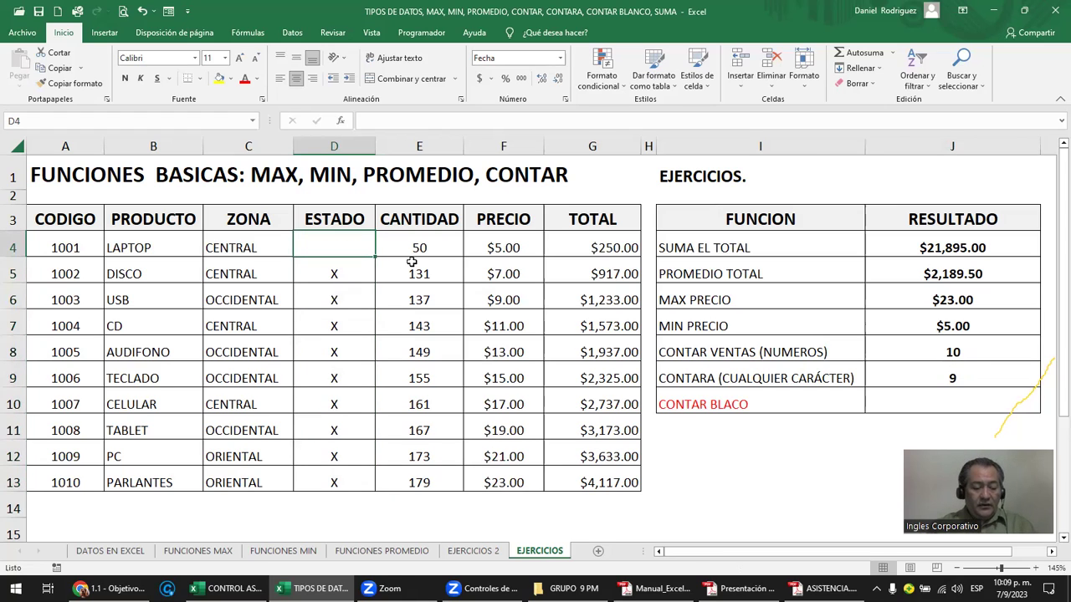
left_click_drag(614, 250, 620, 477)
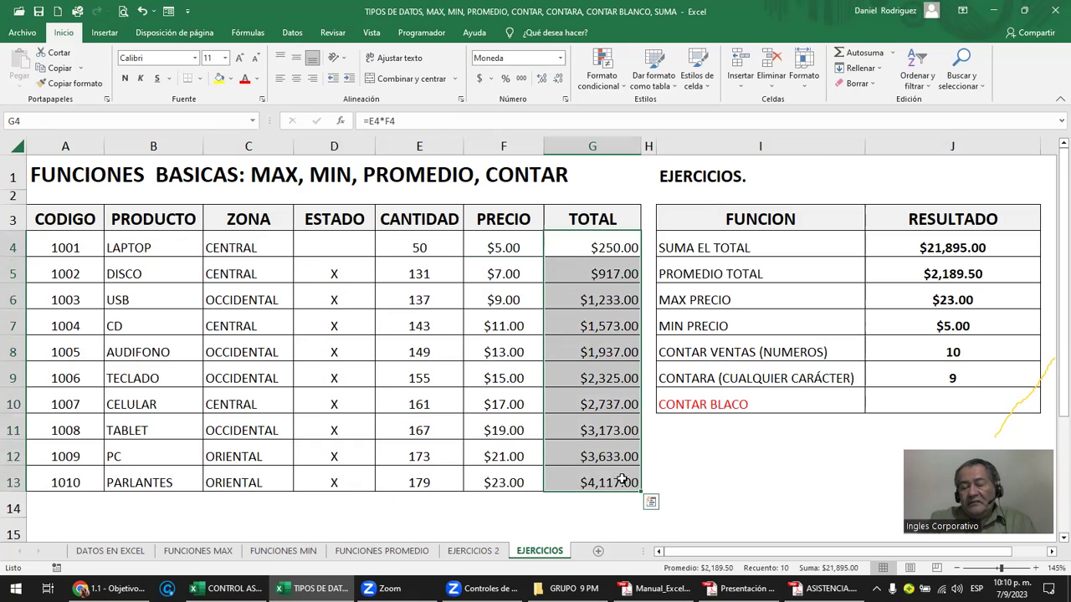
left_click(341, 246)
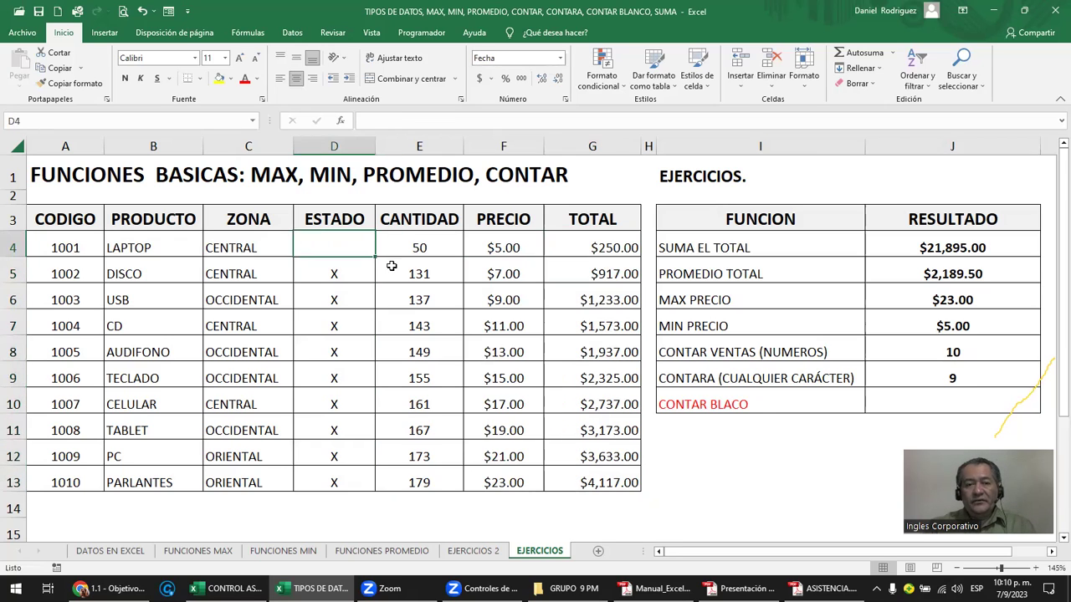
key("ctrl+z")
key("ctrl+z")
key("ctrl+z")
key("ctrl+z")
type("x")
key("Return")
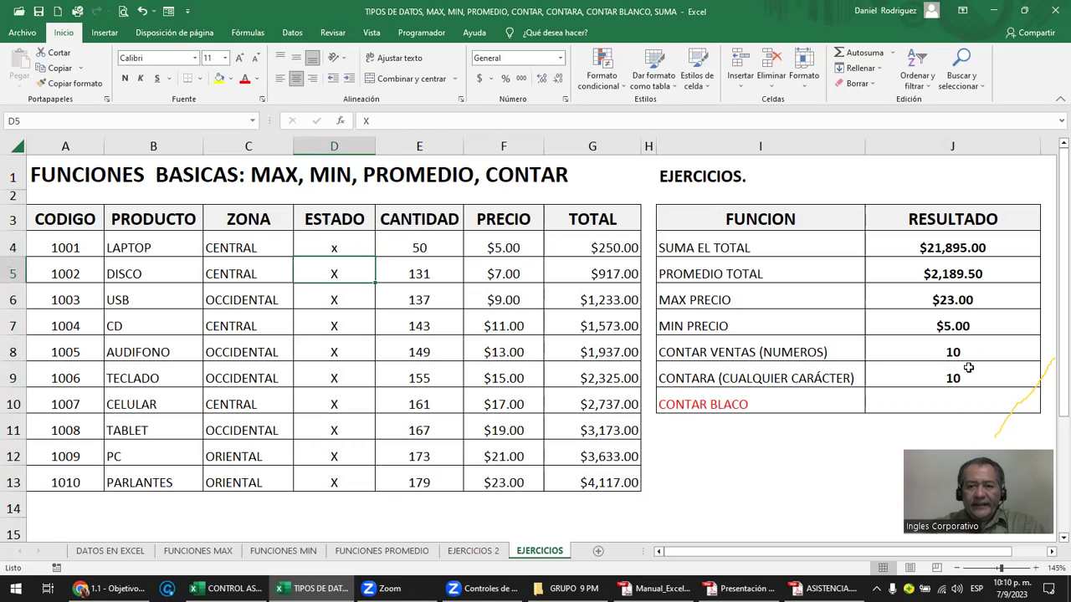
Leave D4 blank so CONTARA drops to 9, then enter a period in D4.
left_click(964, 377)
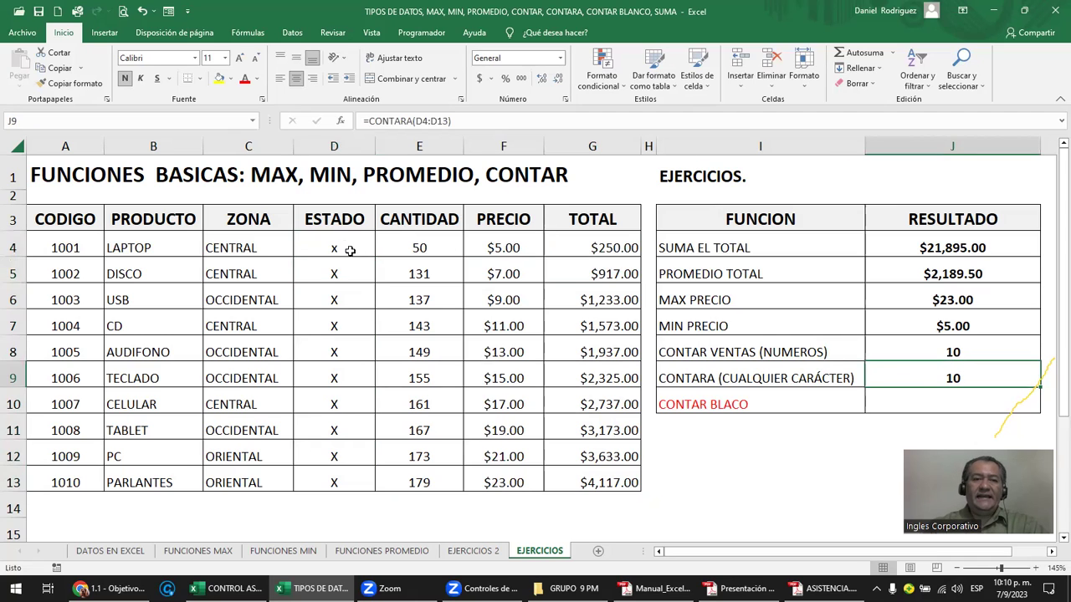
left_click_drag(349, 250, 338, 478)
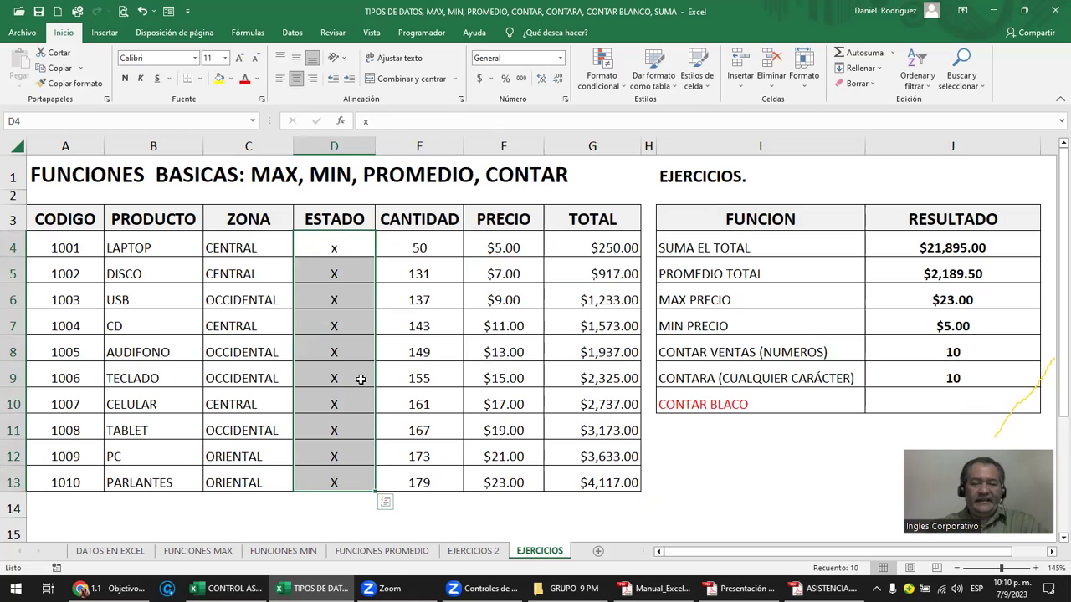
left_click(366, 252)
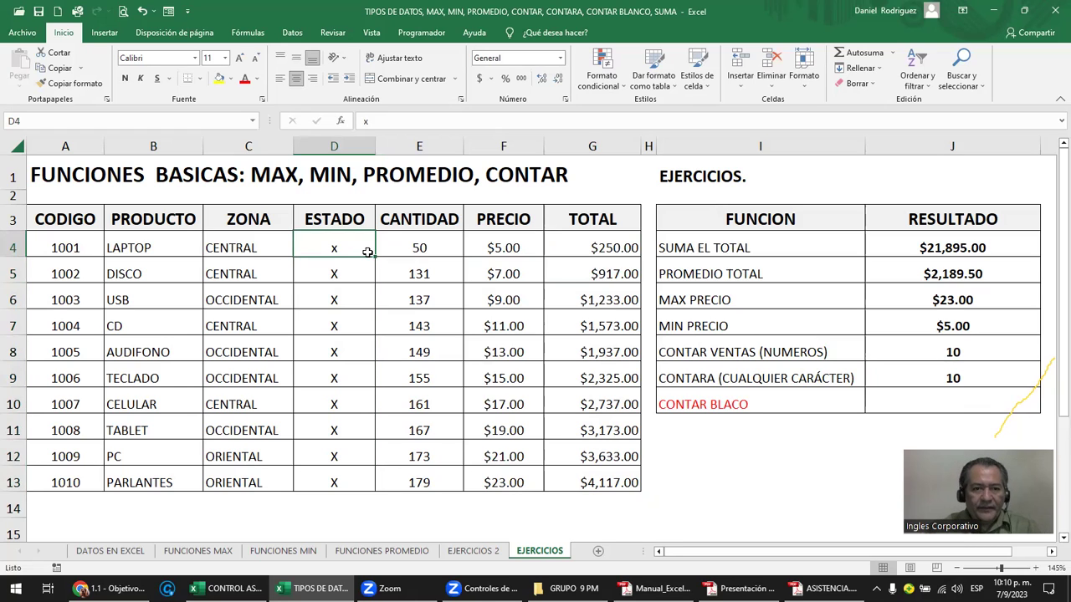
key("BackSpace")
key("Return")
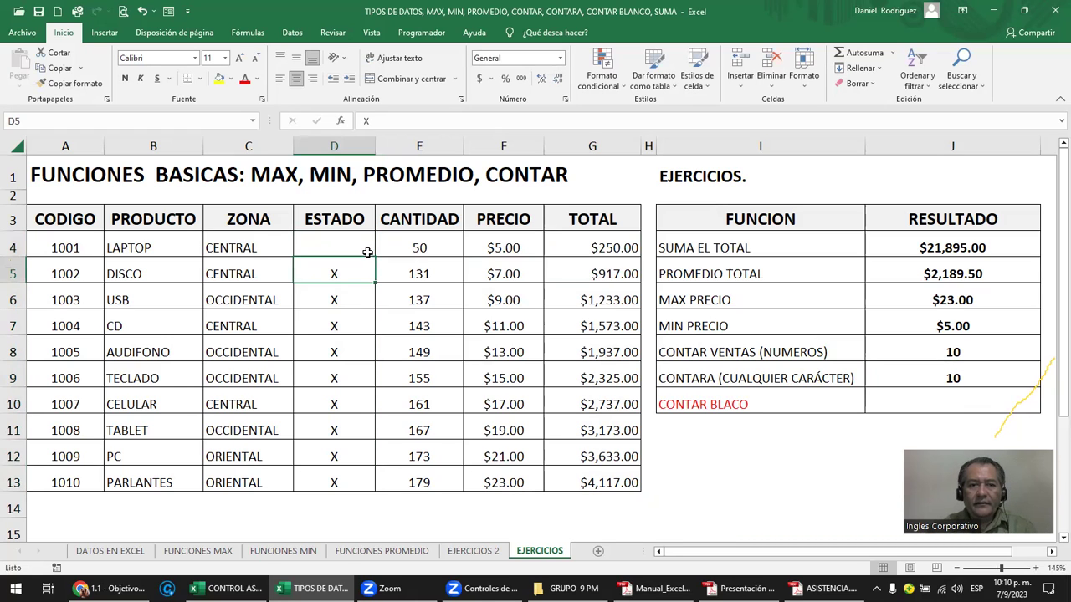
left_click(368, 252)
double_click(367, 252)
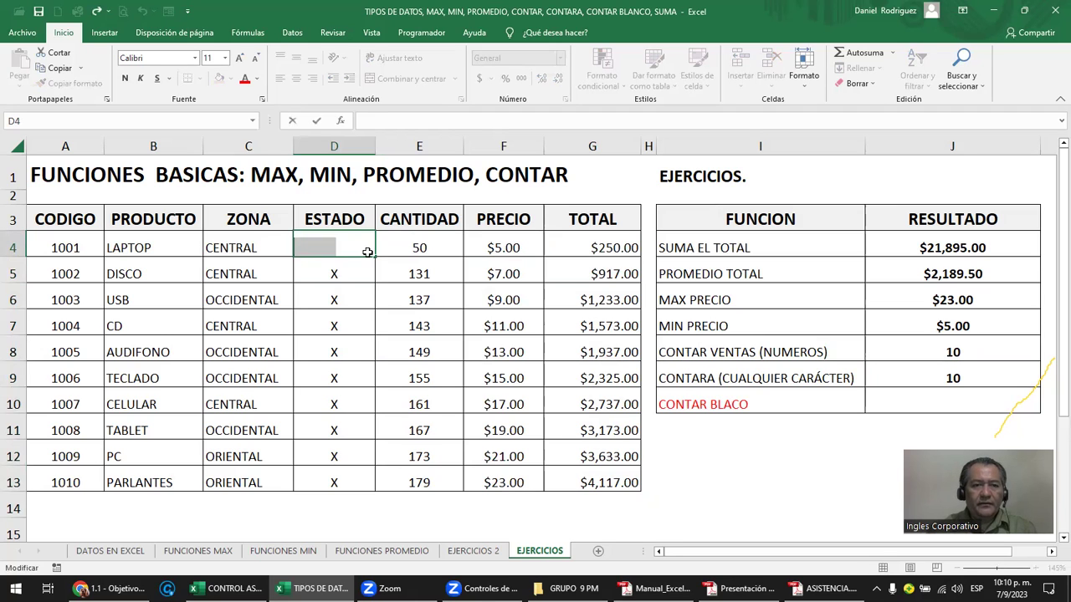
key("Escape")
type("3.")
key("BackSpace")
key("BackSpace")
type(".")
key("Return")
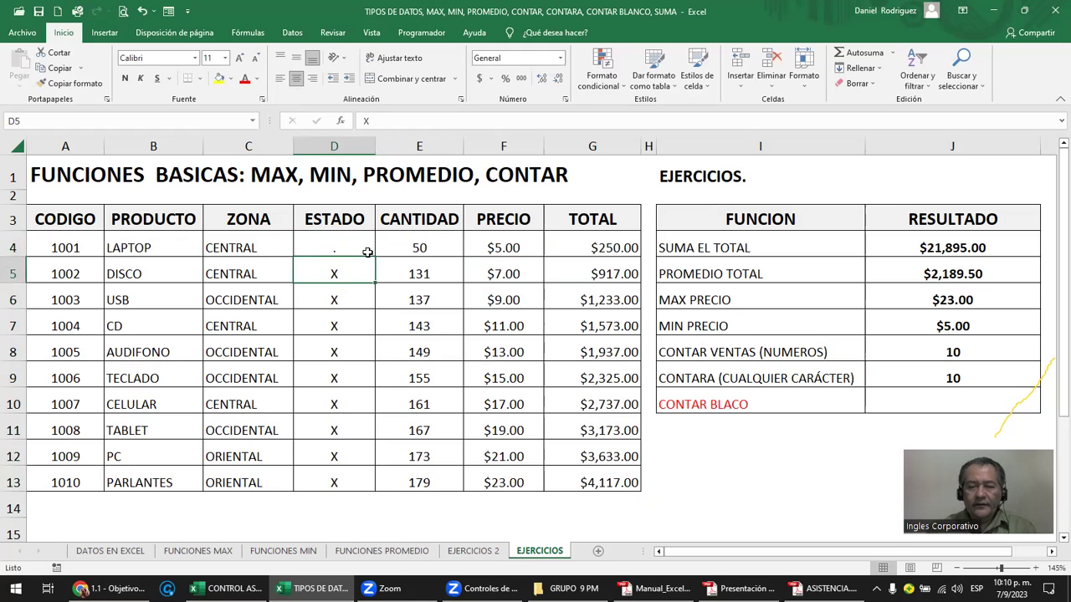
Clear the period, review the CONTARA formula, and leave a lowercase x in D4.
left_click(367, 252)
key("Delete")
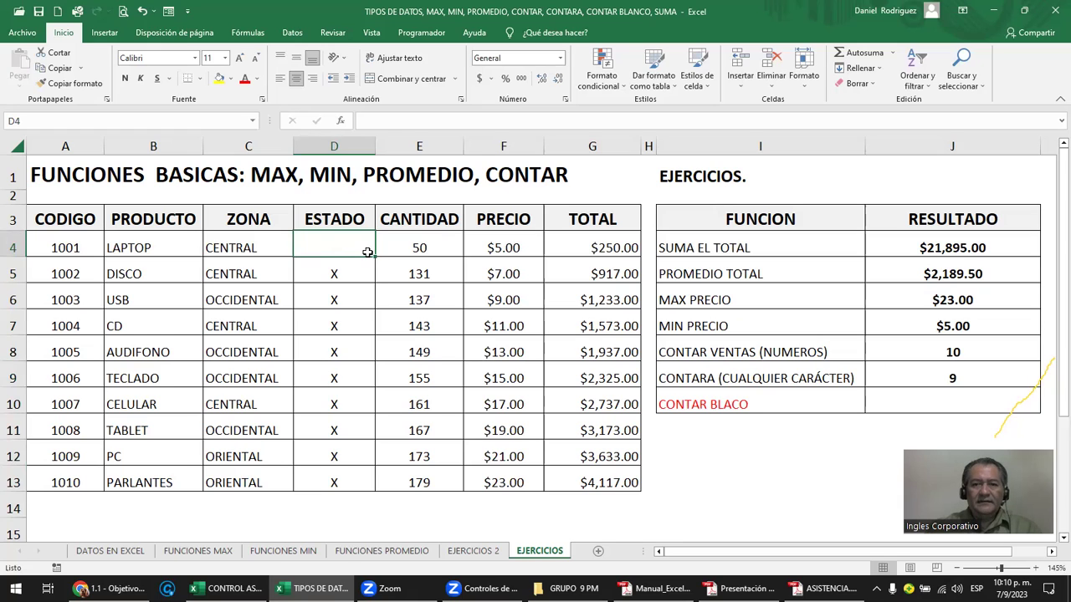
double_click(939, 378)
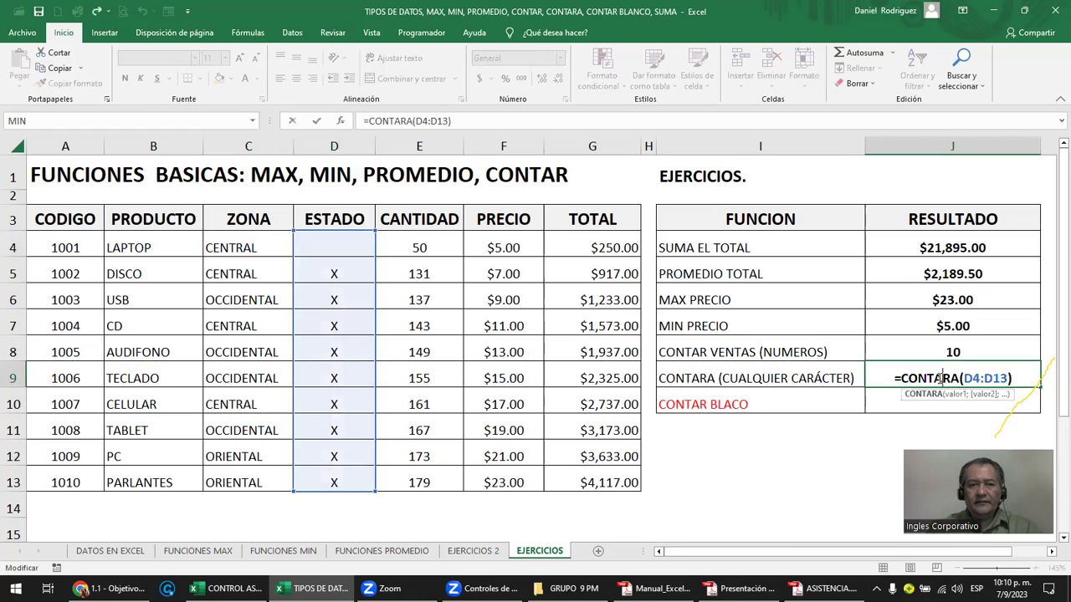
left_click(360, 251)
type("x")
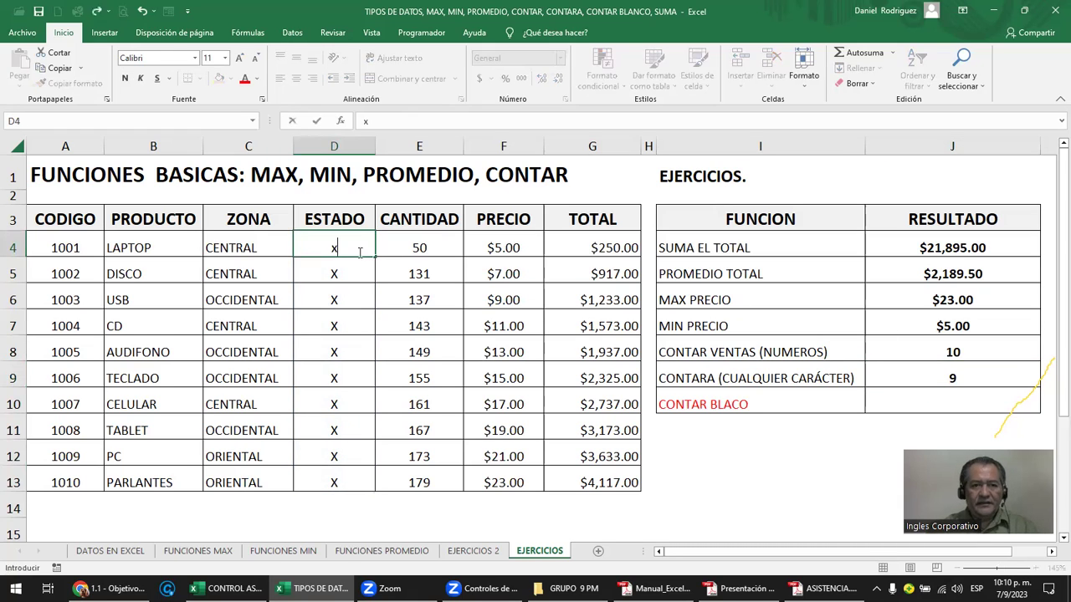
key("Return")
left_click(945, 379)
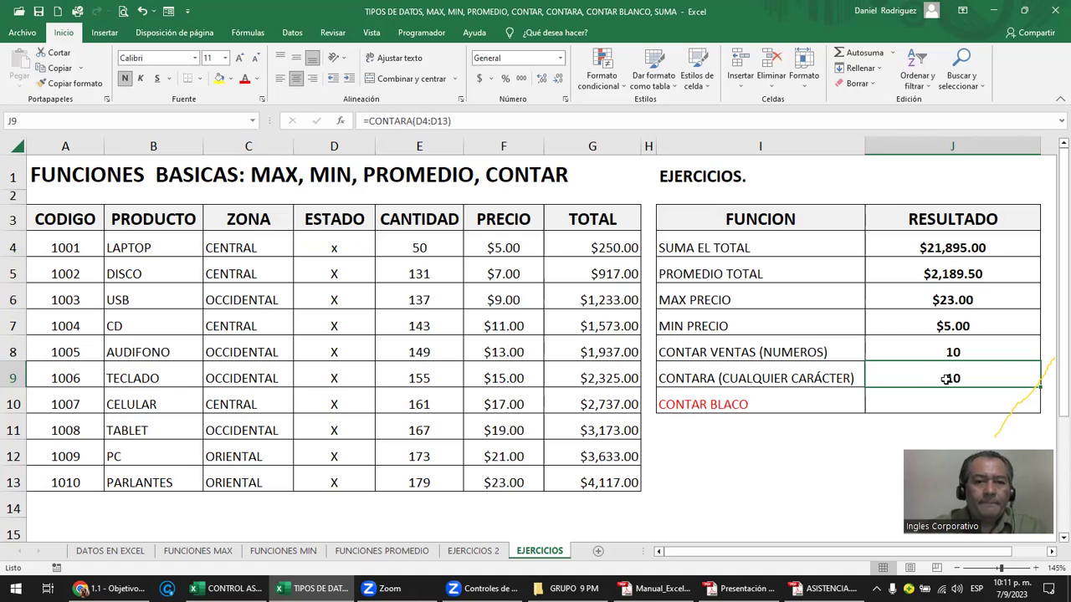
Set the LAPTOP quantity in E4 to 0.
left_click(535, 249)
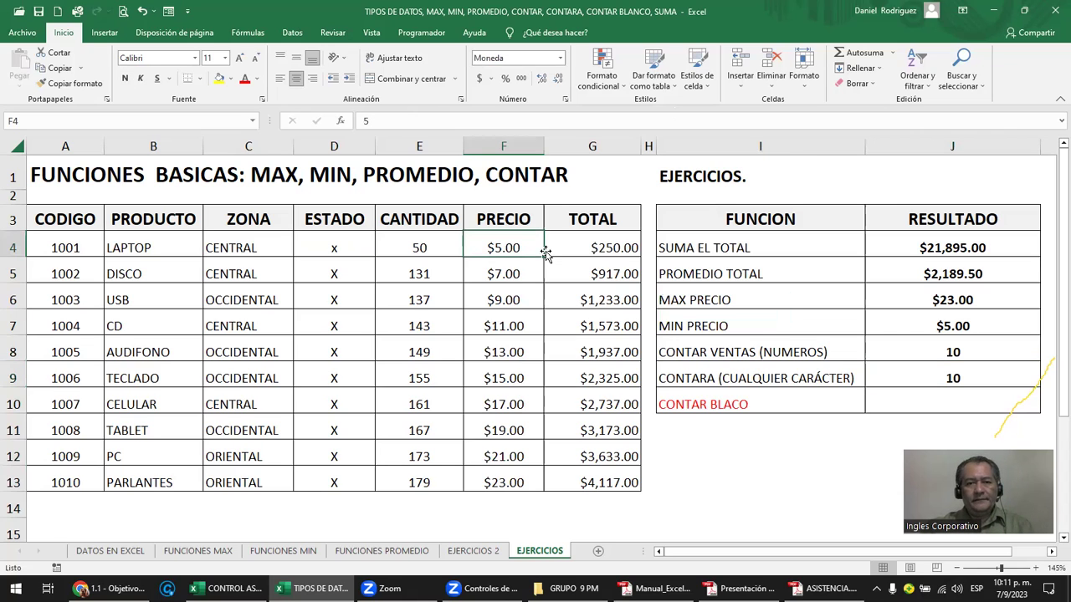
key("Left")
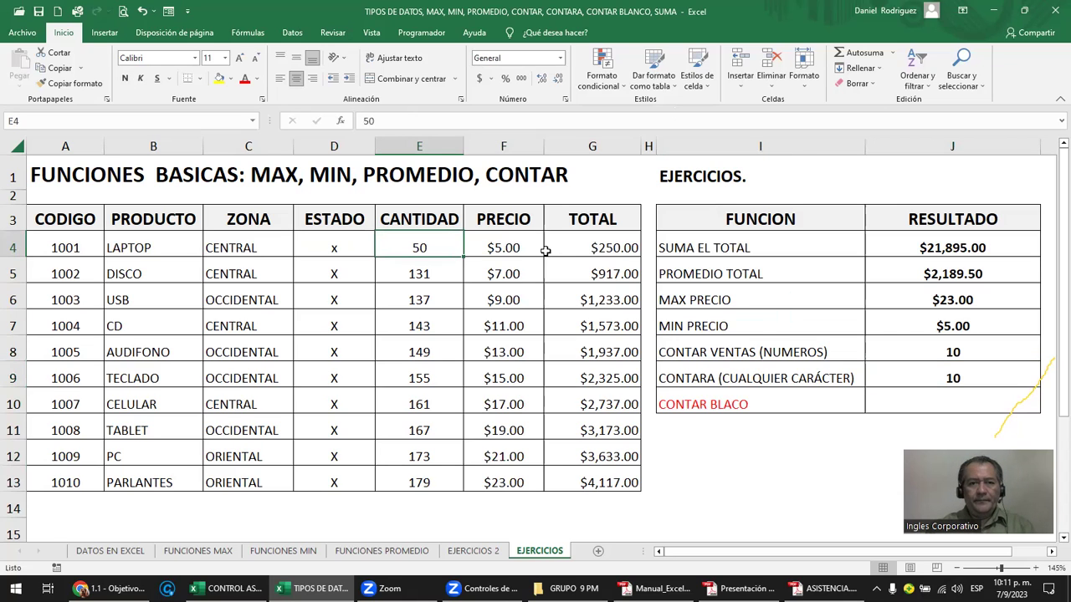
key("Right")
key("Left")
type("0")
key("Return")
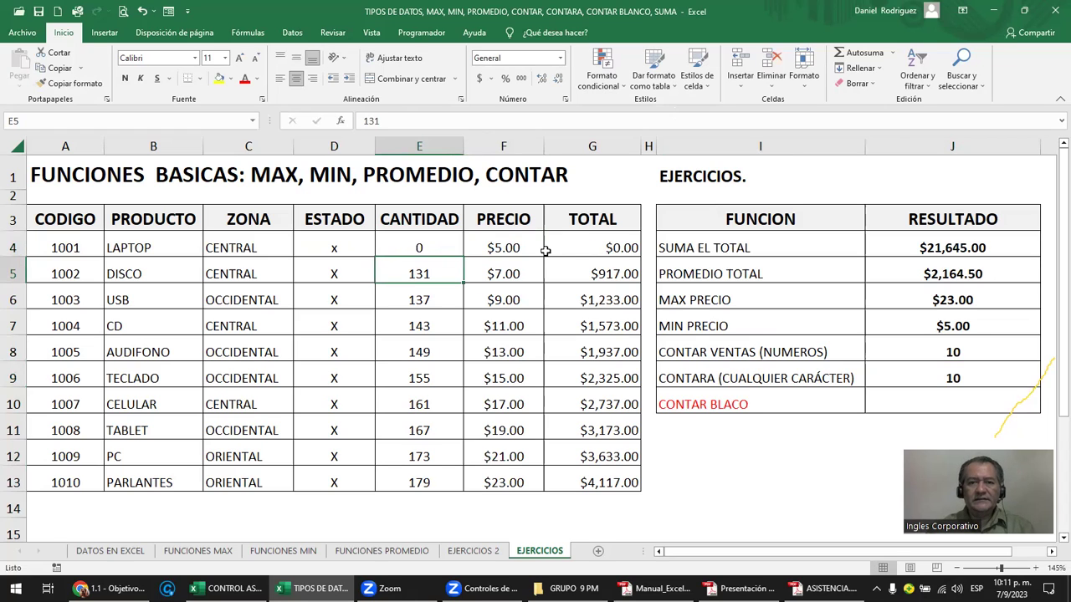
key("Up")
key("Right")
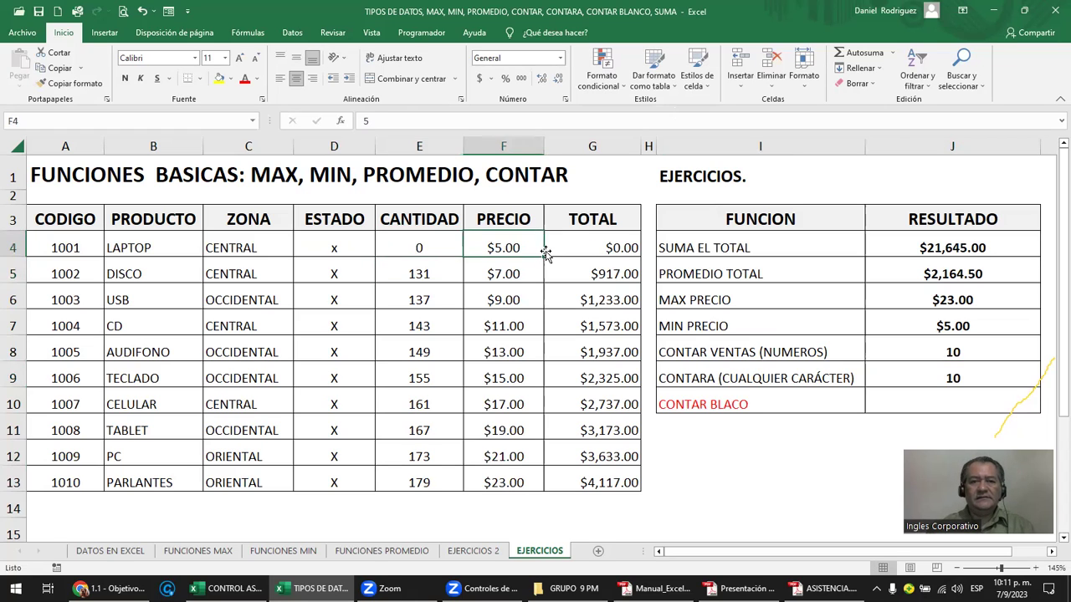
Check G4's =E4*F4 formula and the TOTAL sum, then change the LAPTOP quantity to 50.
left_click(612, 249)
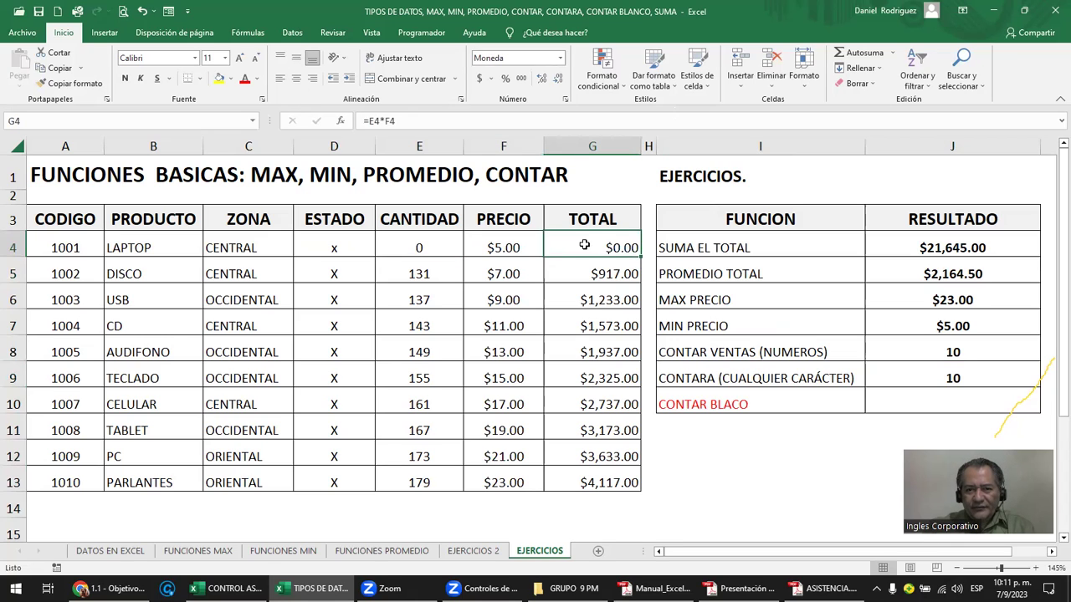
double_click(607, 247)
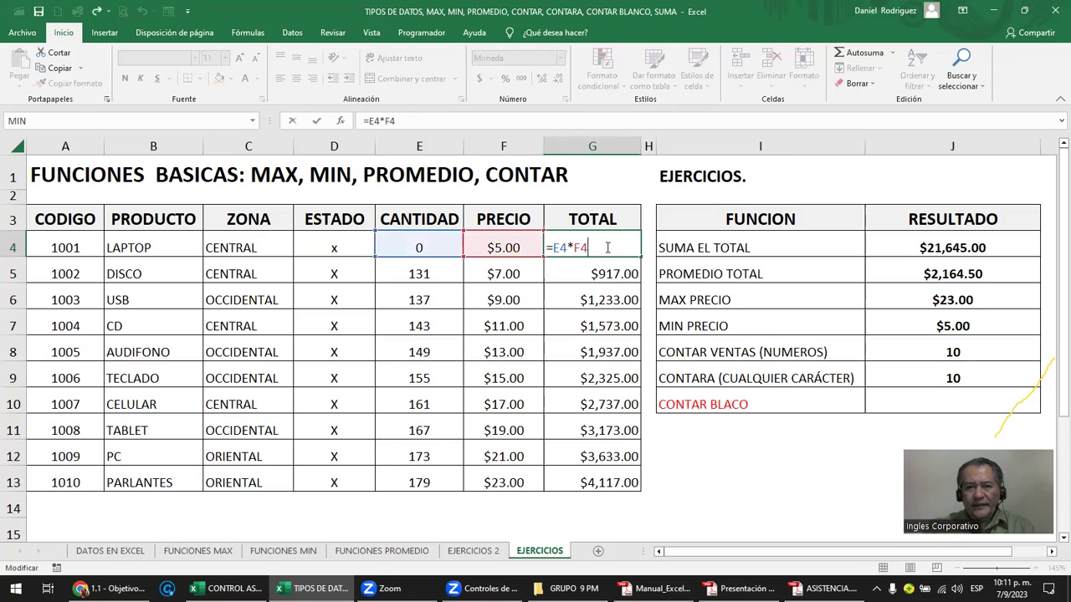
key("Escape")
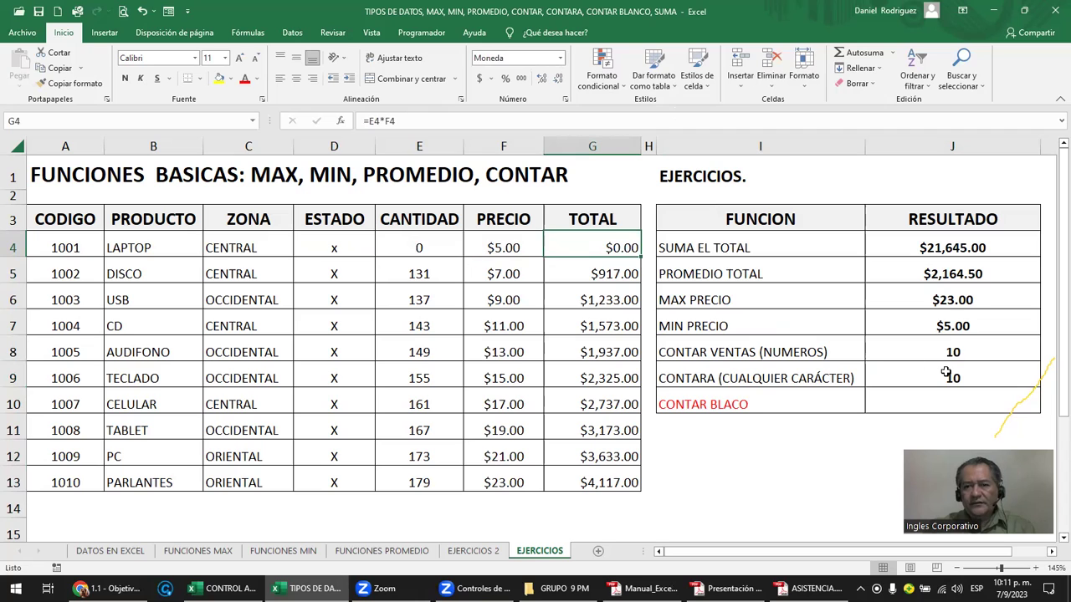
left_click_drag(600, 244, 624, 474)
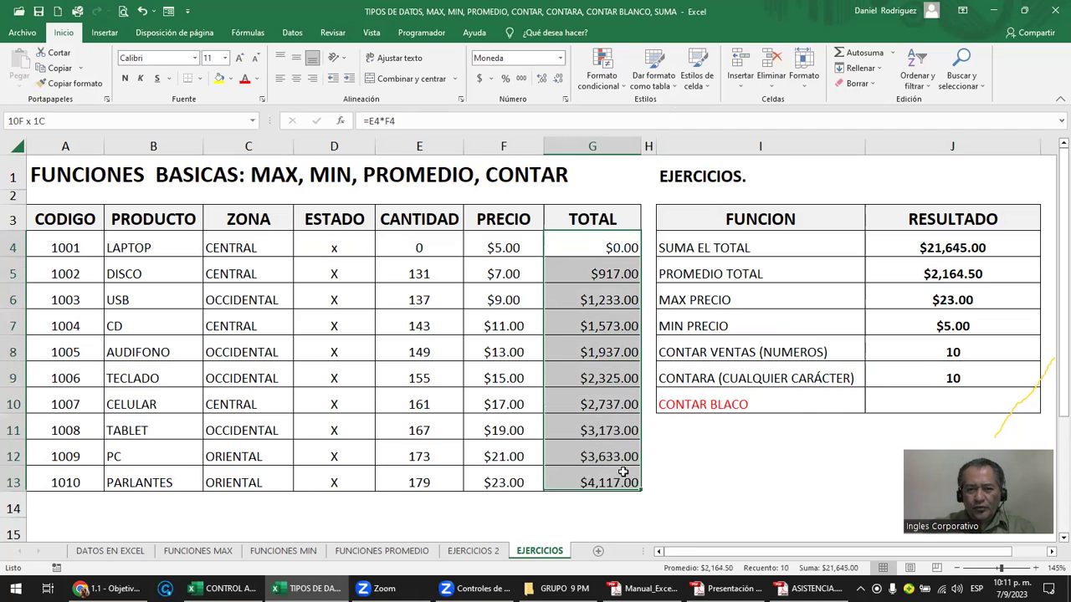
left_click(418, 248)
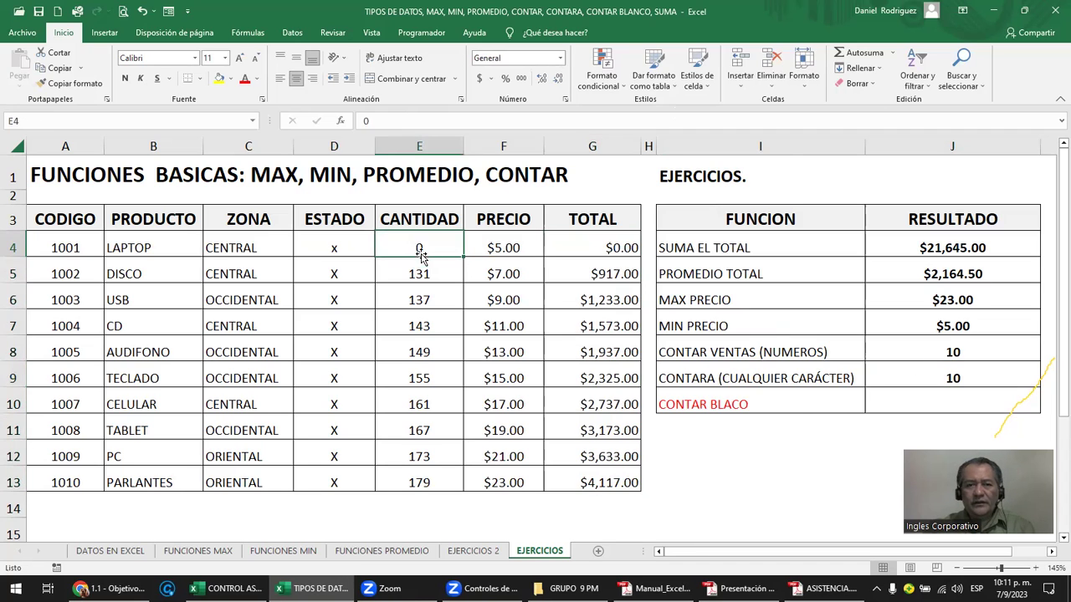
type("50")
key("ctrl+Return")
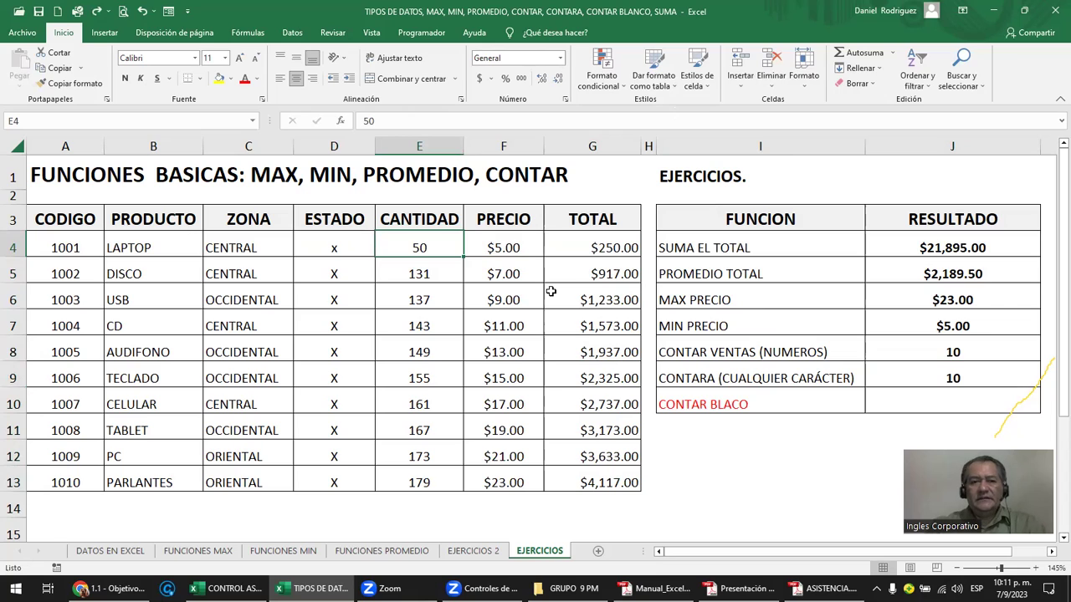
Blank and restore the x in D4, then move to the CONTAR BLACO result cell.
left_click(328, 251)
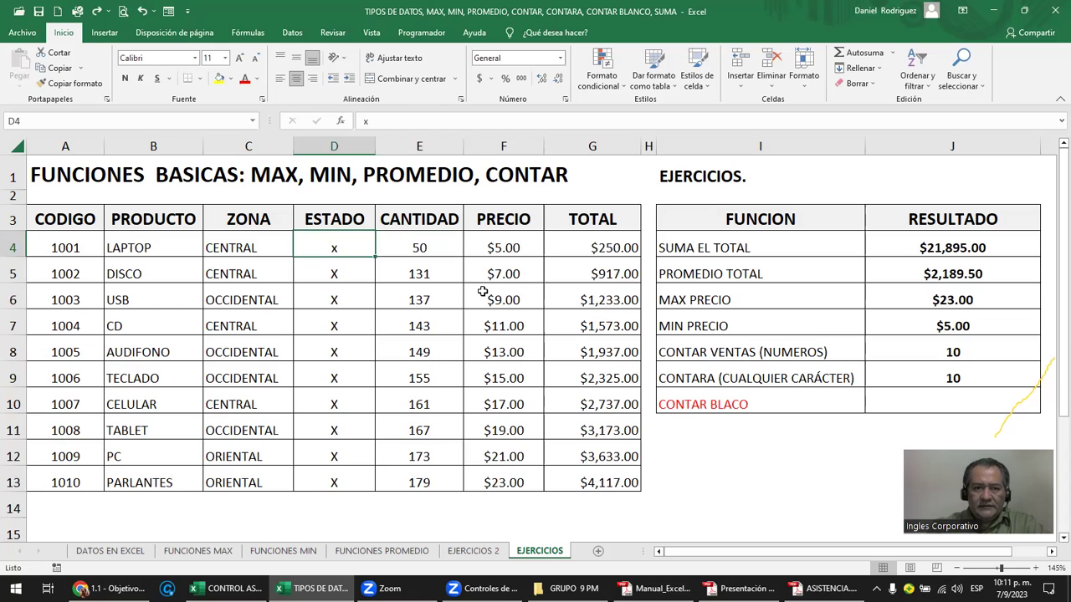
key("Delete")
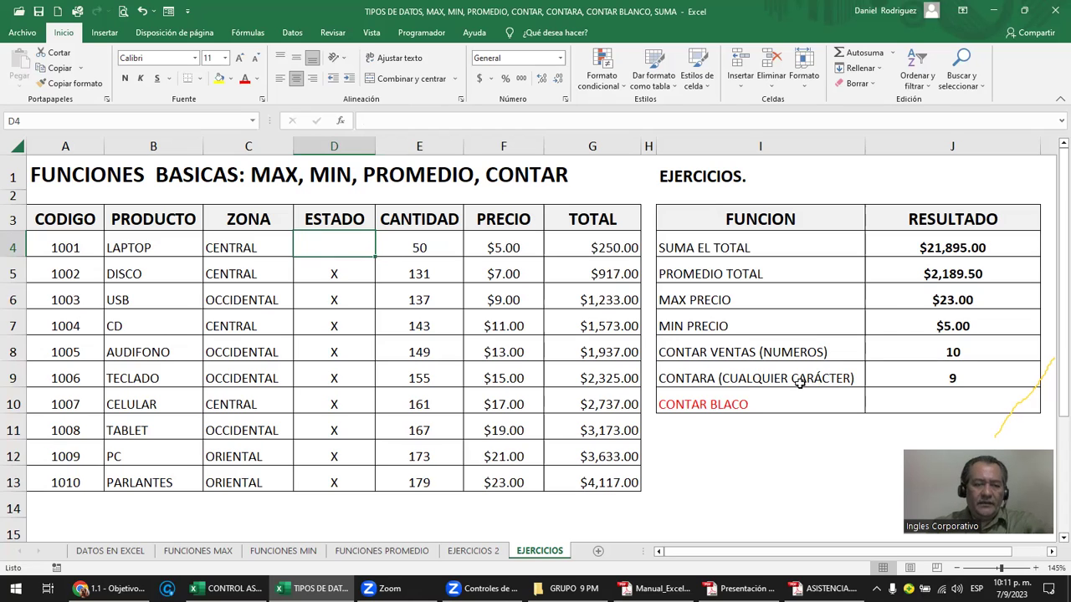
type("x")
key("ctrl+Return")
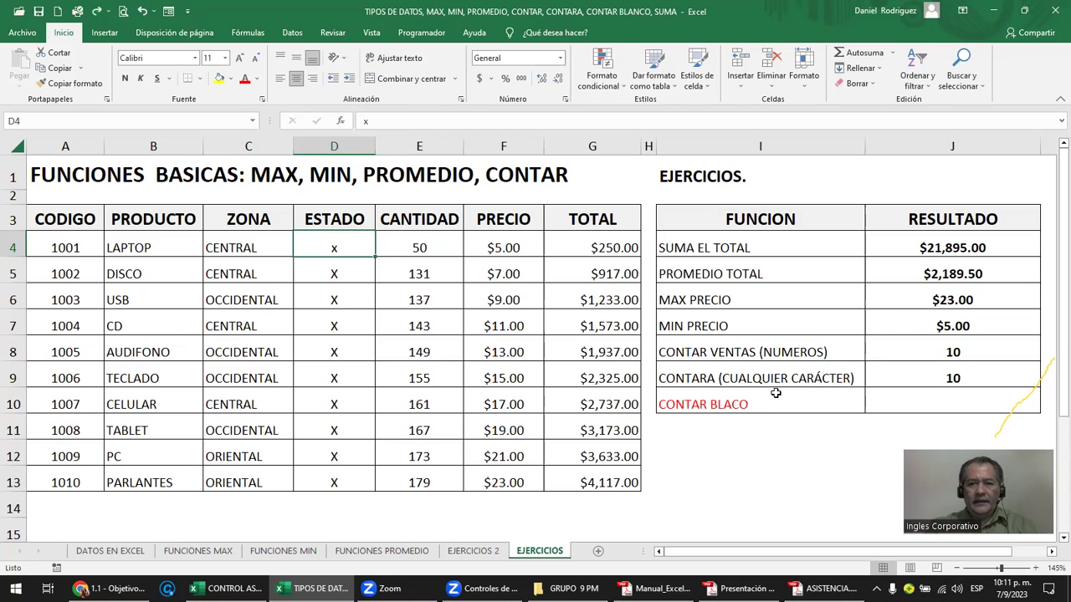
left_click(769, 404)
key("Up")
key("Down")
key("Right")
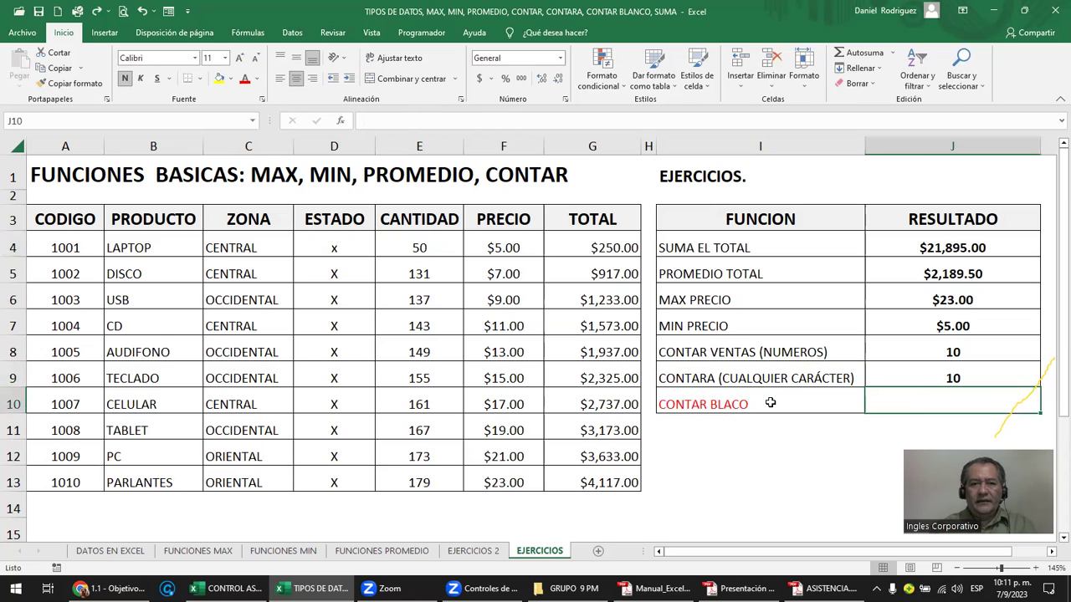
Enter =CONTAR.BLANCO(D4:D13) in J10 to count blank ESTADO cells.
type("=")
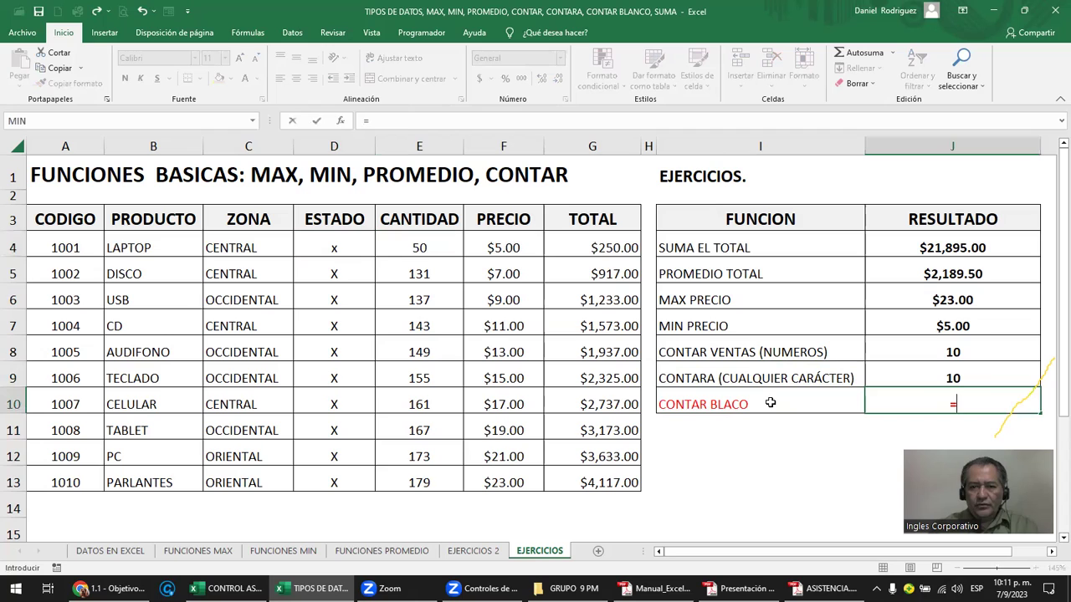
type("conta")
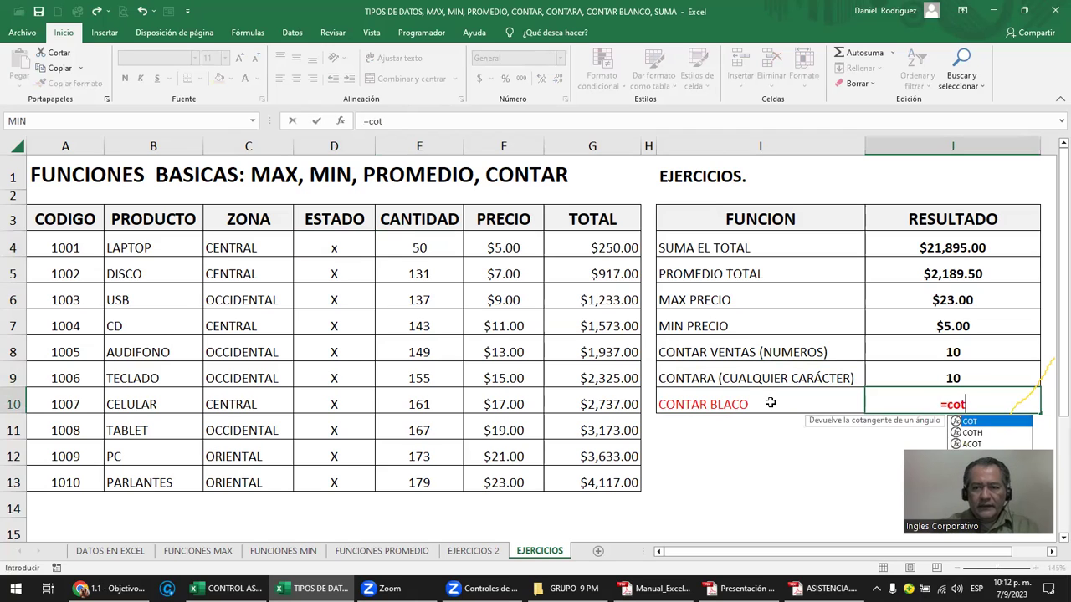
type("r")
key("Down")
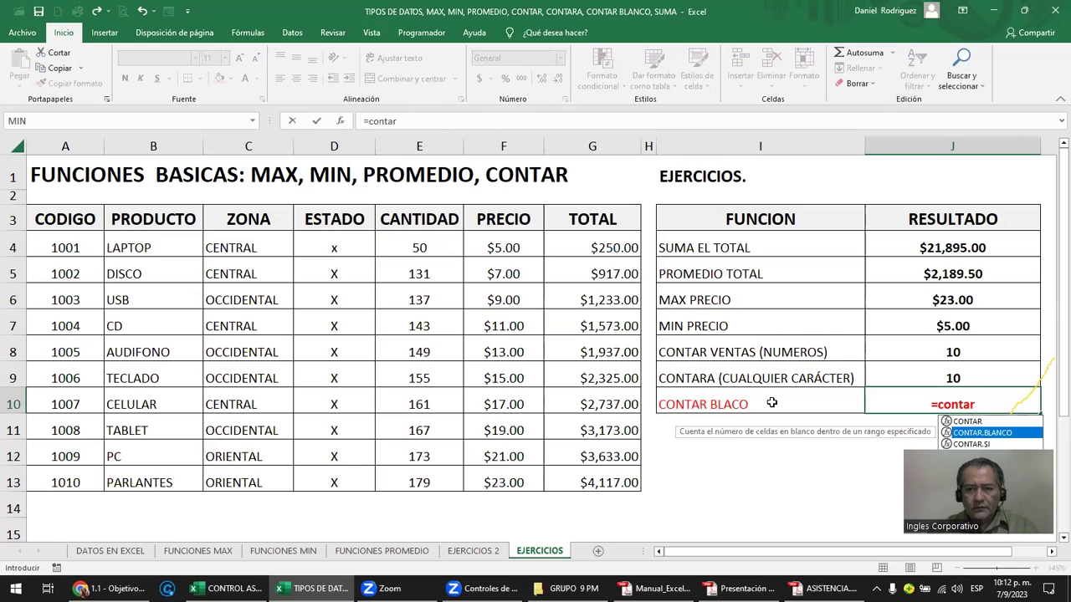
key("Tab")
type(")")
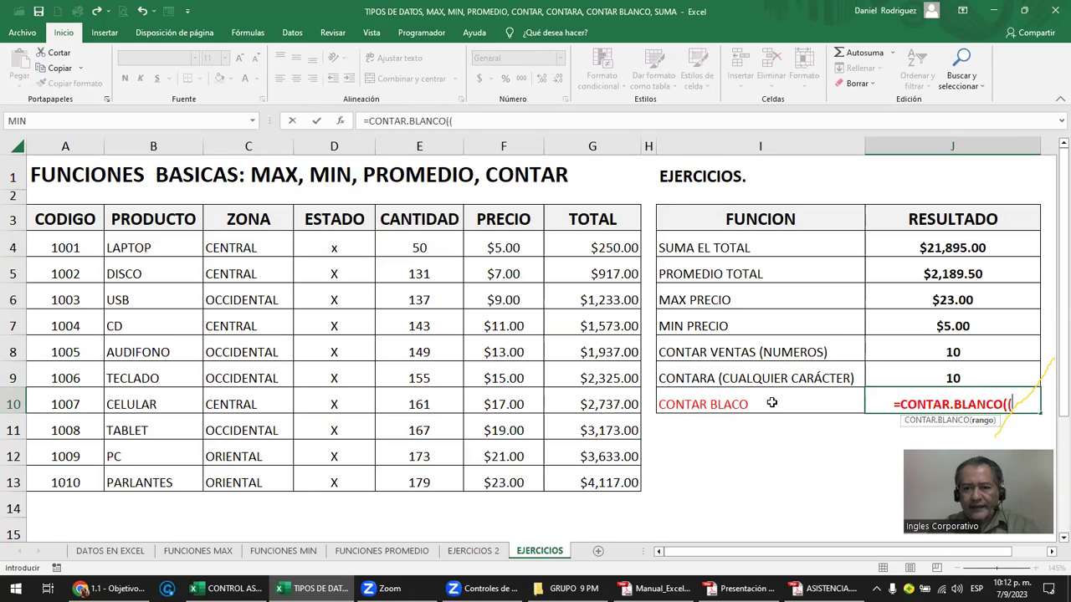
key("BackSpace")
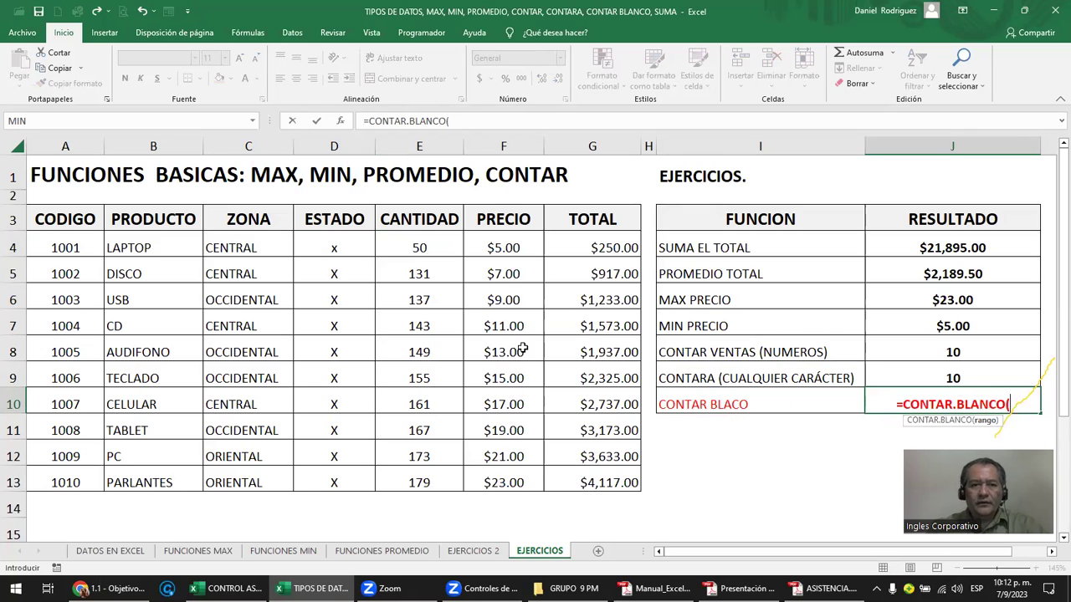
left_click_drag(334, 242, 349, 471)
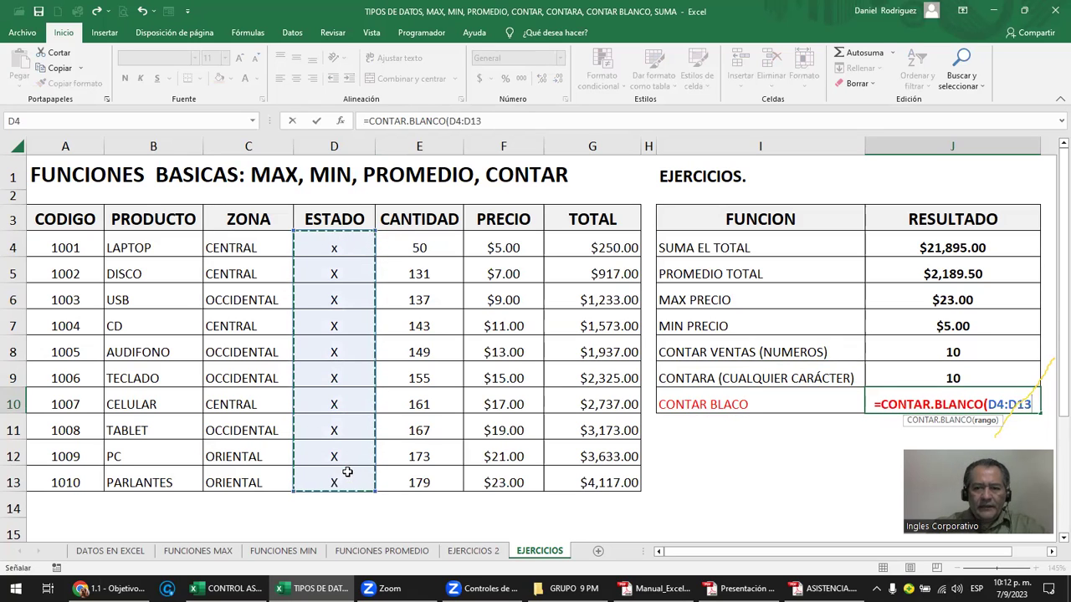
type(")")
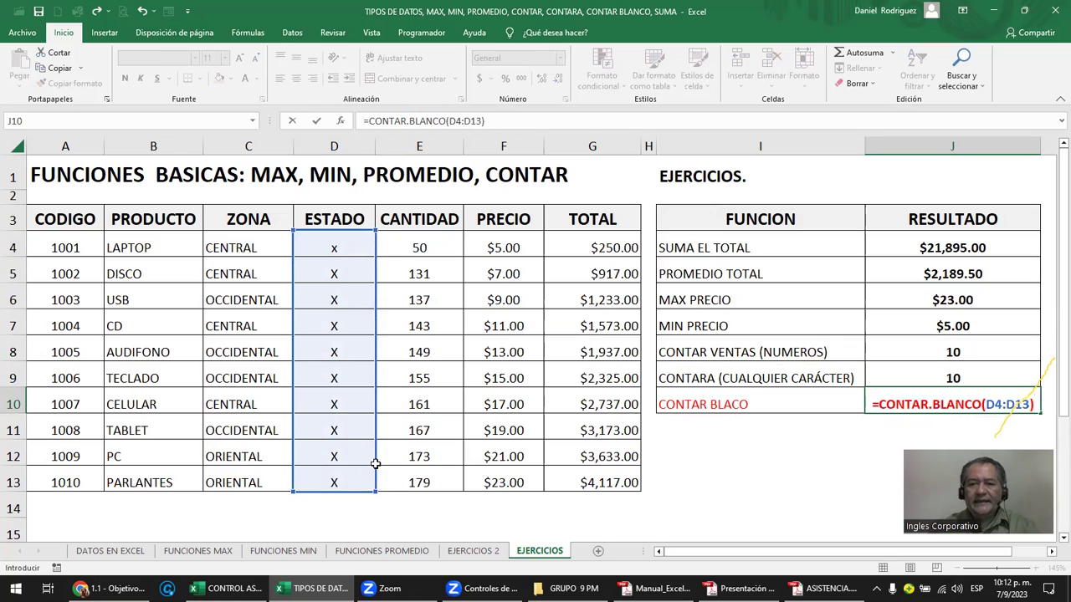
key("ctrl+Return")
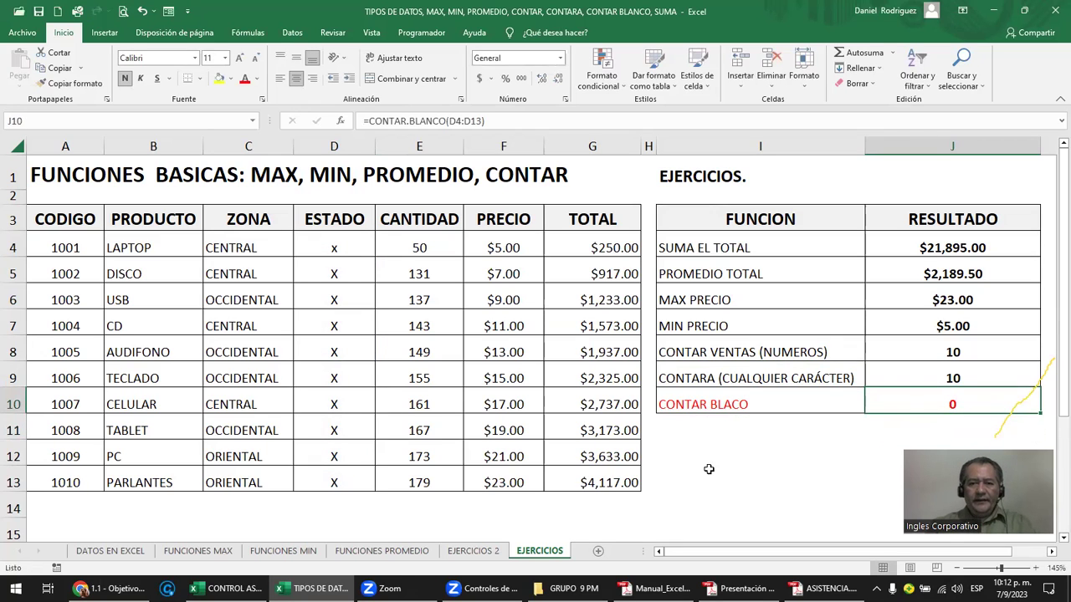
Delete the LAPTOP x in D4 and confirm CONTARA drops to 9 while the blank count shows 1.
left_click_drag(340, 243, 338, 485)
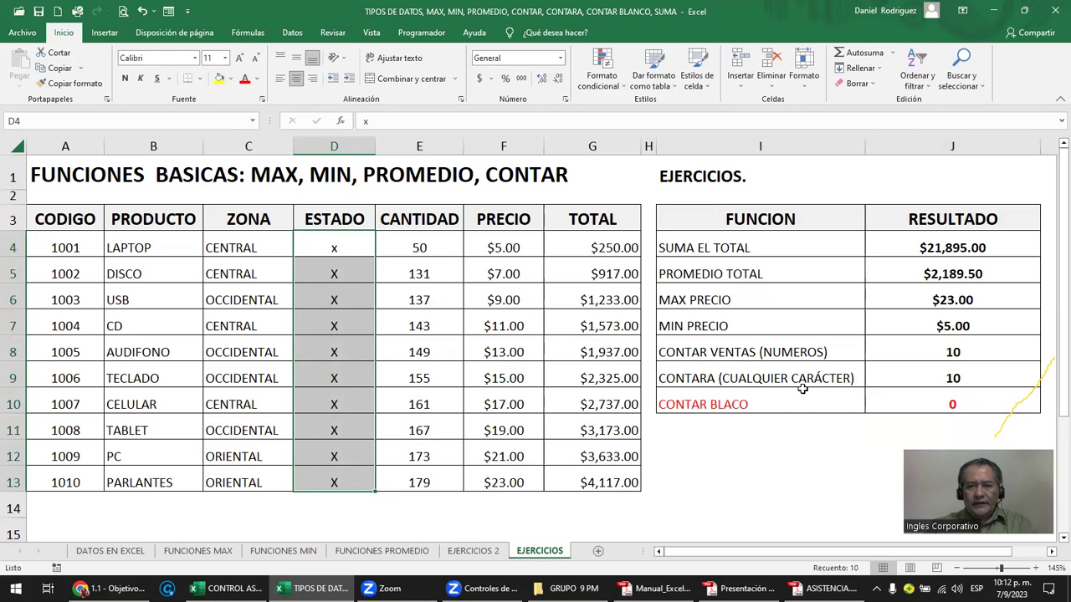
left_click(884, 404)
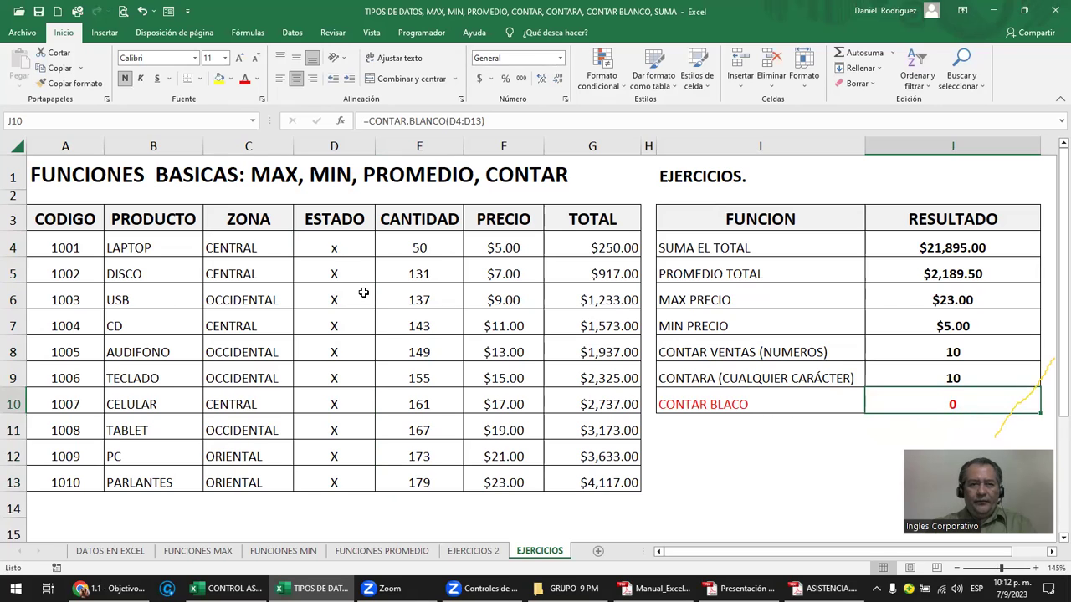
left_click(341, 277)
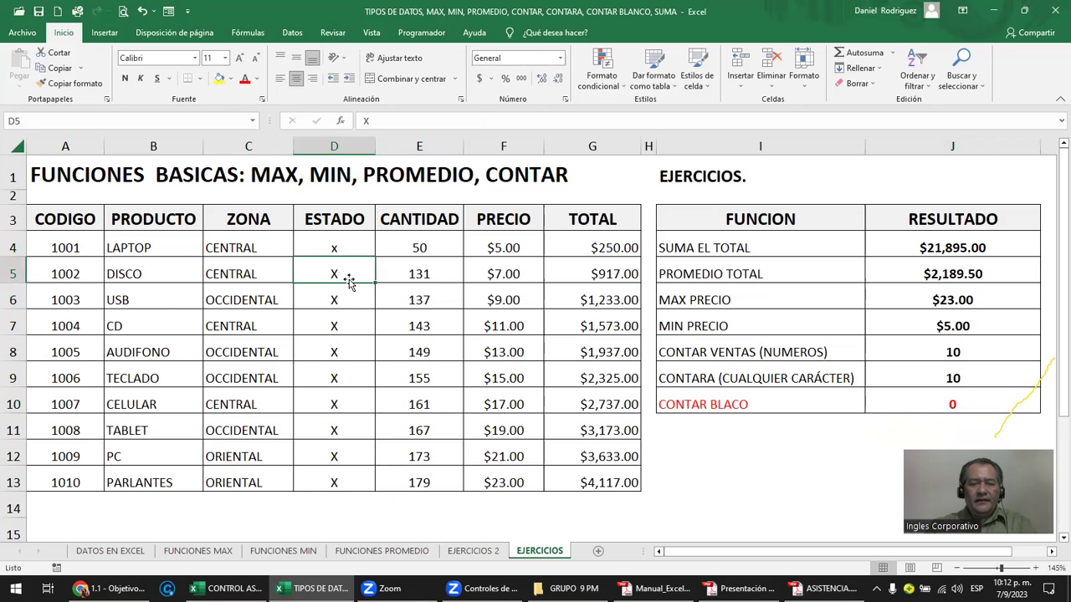
key("Up")
key("Delete")
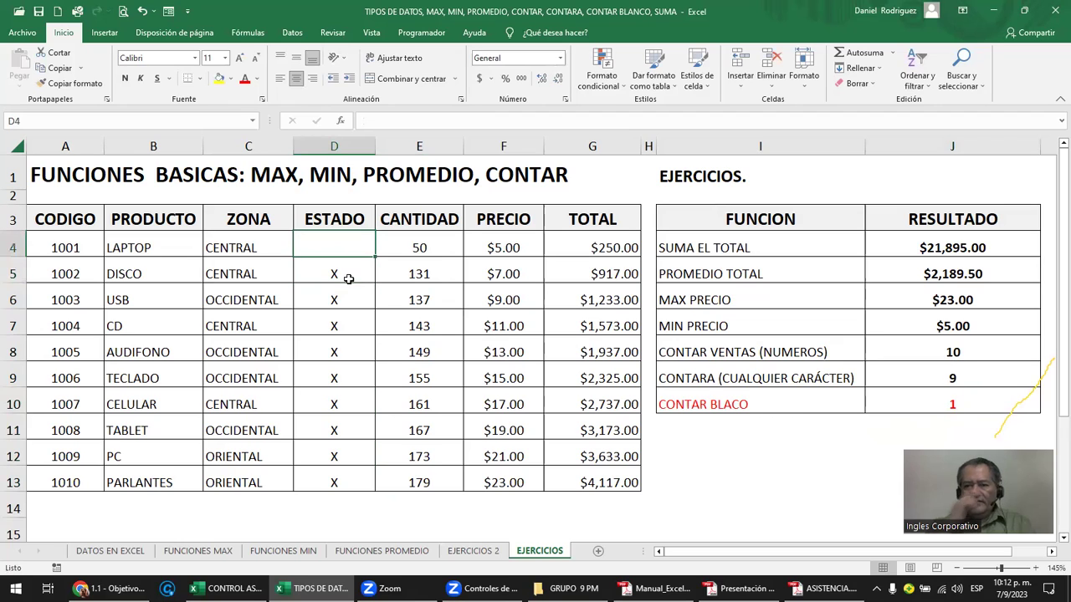
left_click(949, 379)
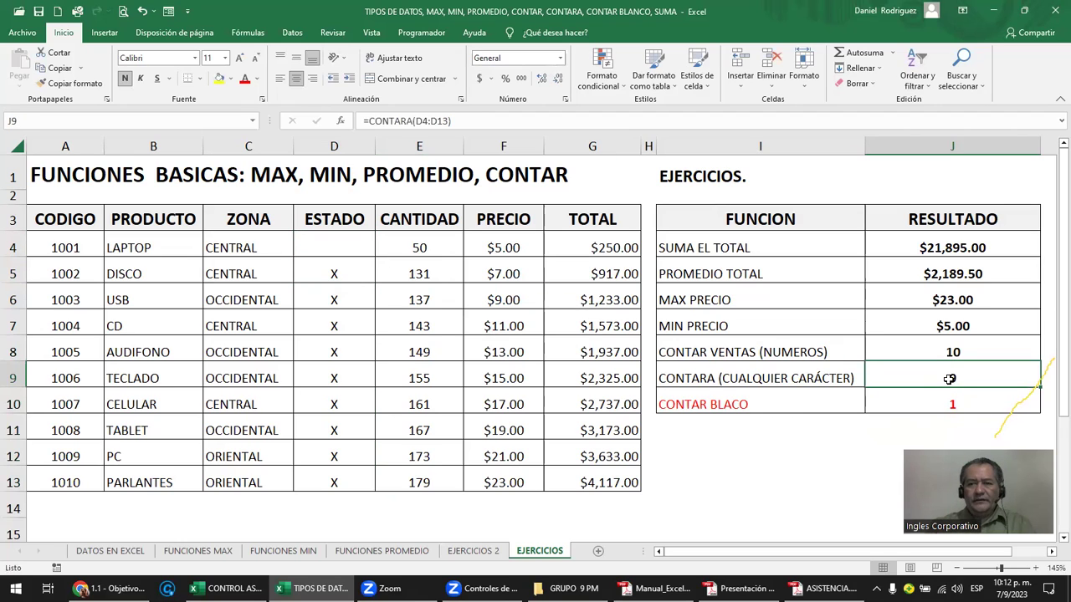
left_click_drag(334, 247, 331, 479)
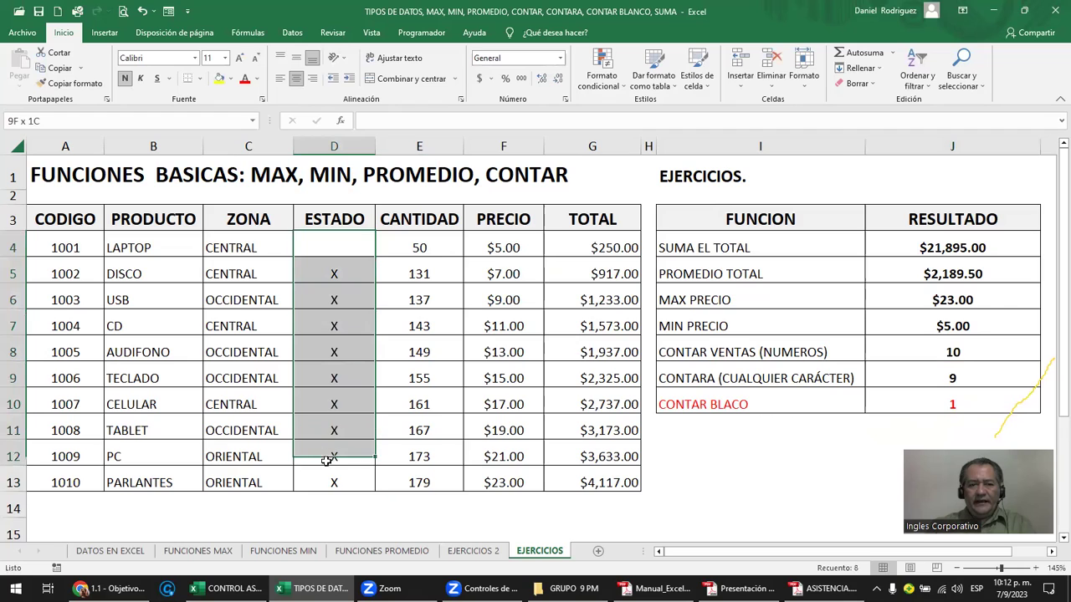
left_click_drag(341, 273, 353, 478)
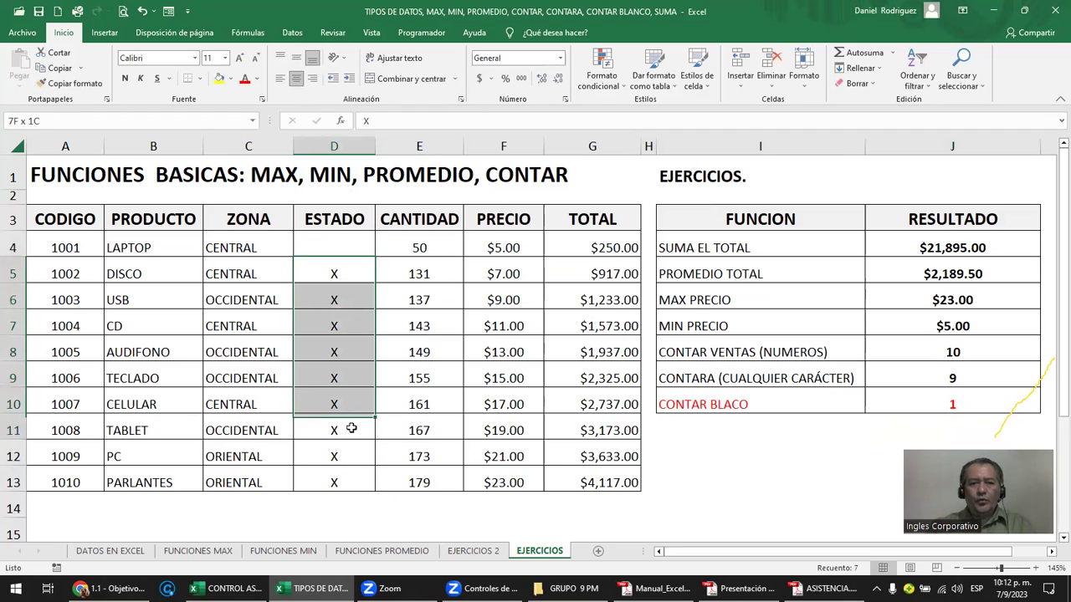
left_click(965, 379)
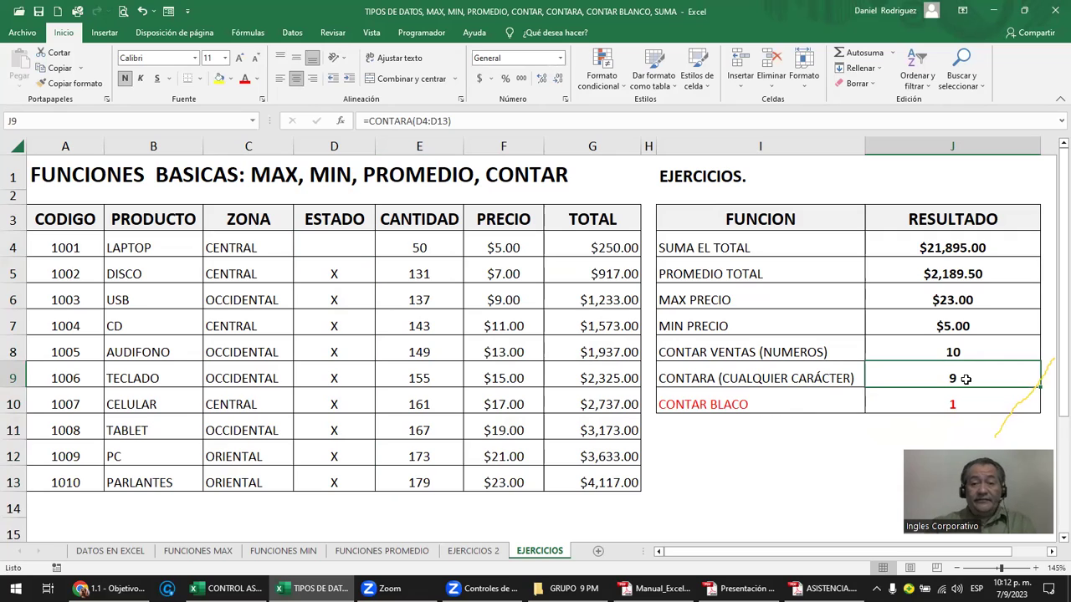
Review the CONTAR.BLANCO formula's D4:D13 range and the CONTAR BLACO result.
left_click(940, 402)
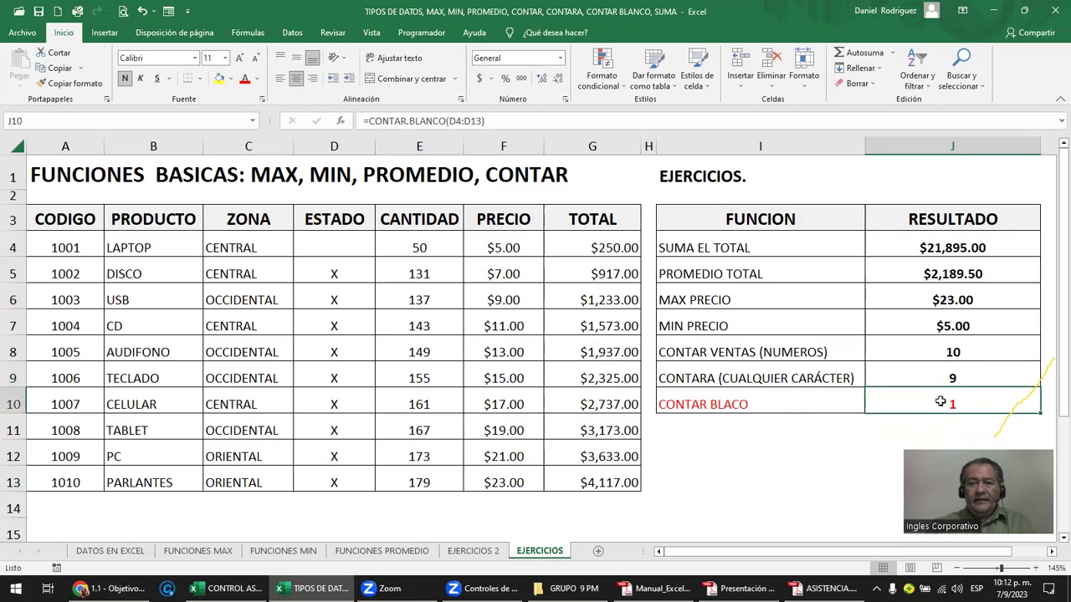
double_click(940, 402)
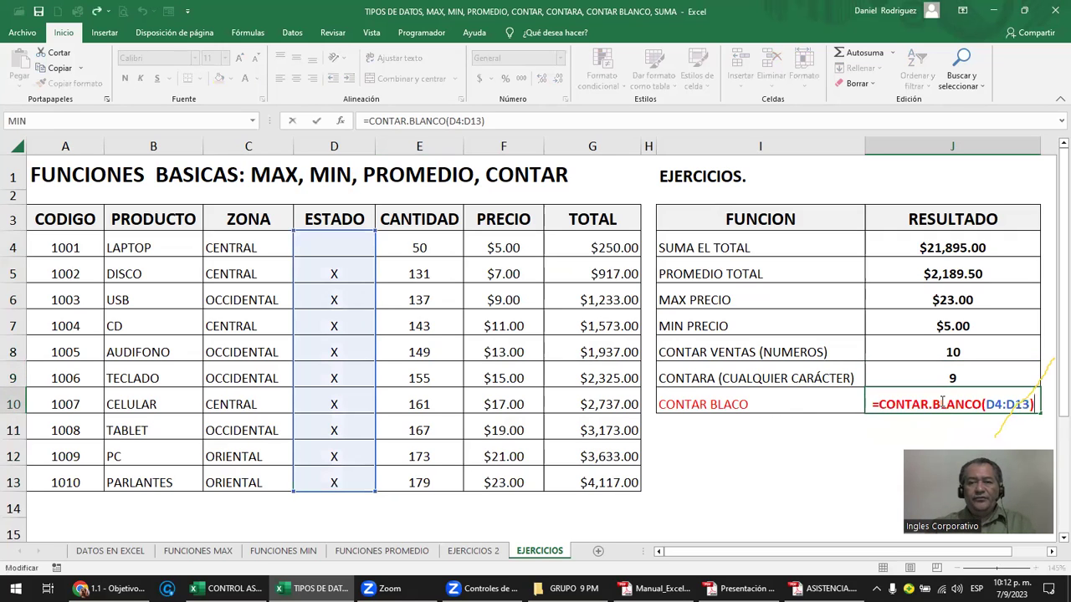
key("Escape")
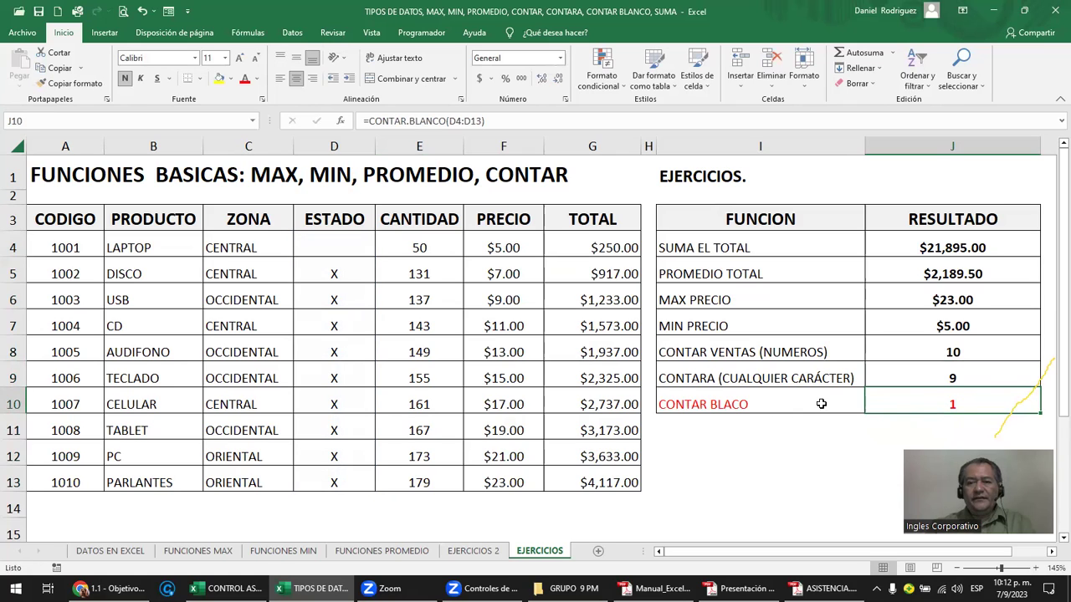
left_click_drag(933, 406, 847, 403)
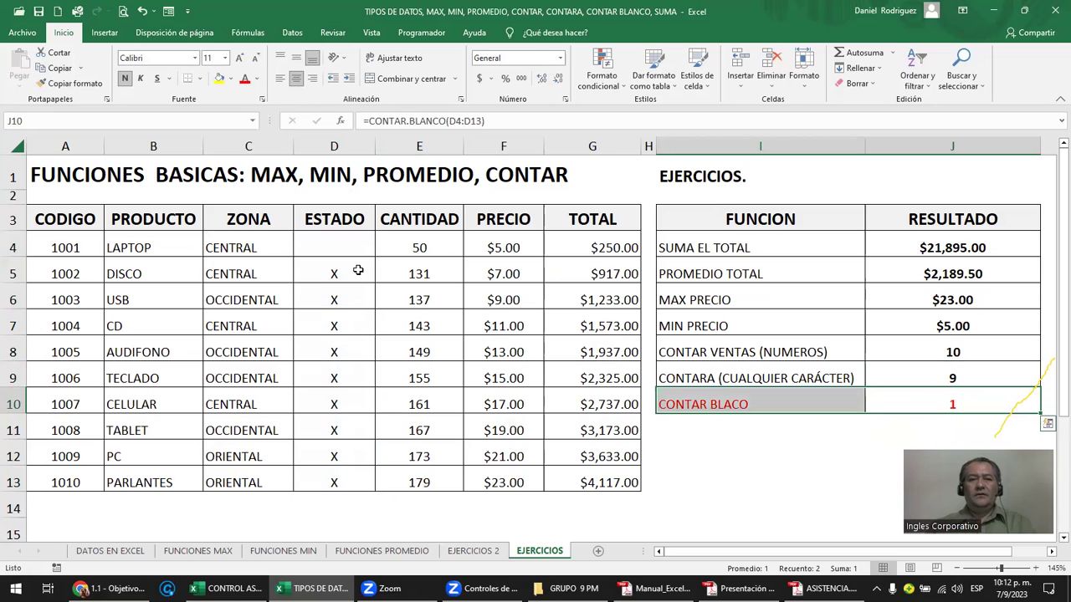
left_click(357, 397)
Erase the CELULAR status, then blank D13 so CONTARA and CONTAR.BLANCO shift to 7 and 3.
key("Delete")
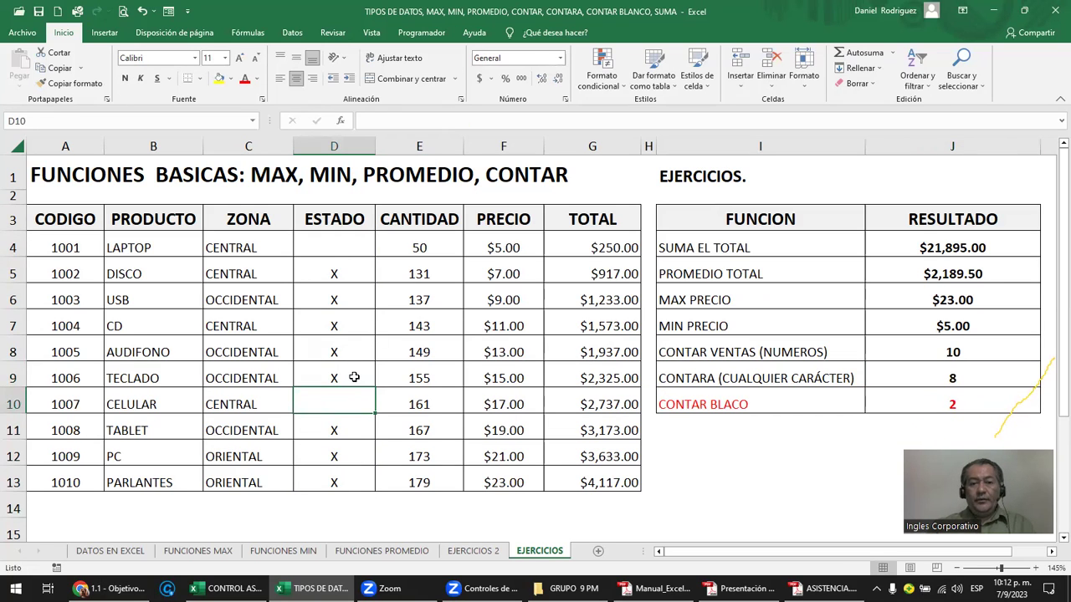
left_click(354, 378)
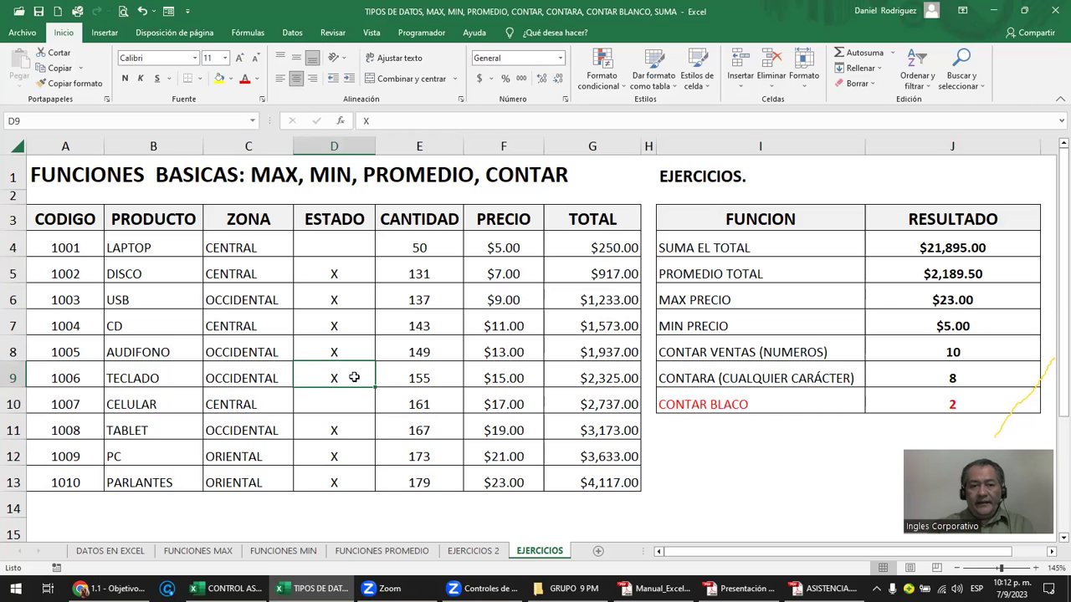
left_click(348, 485)
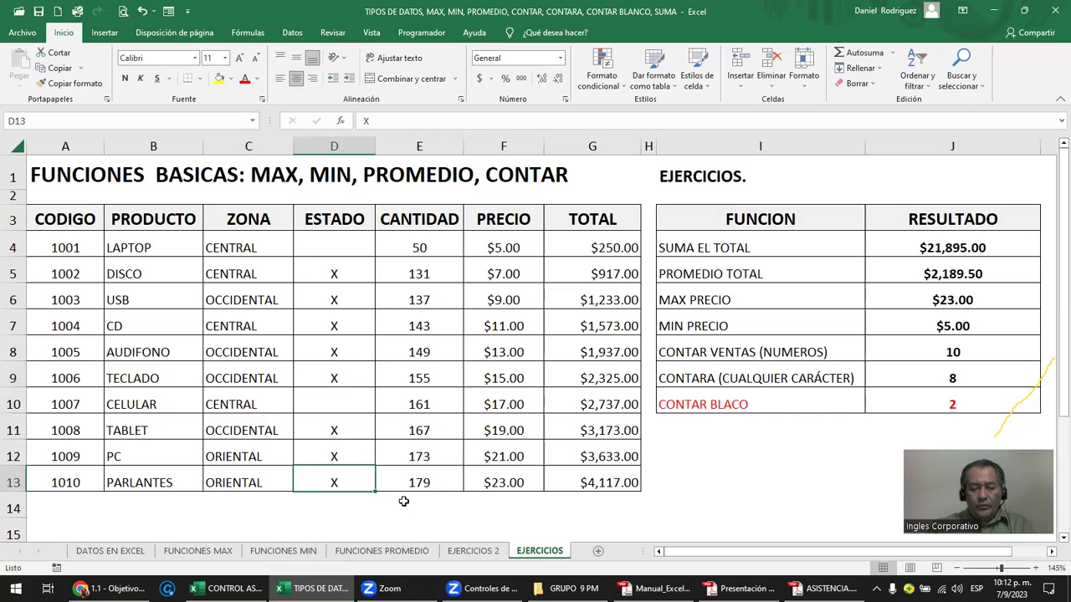
key("Delete")
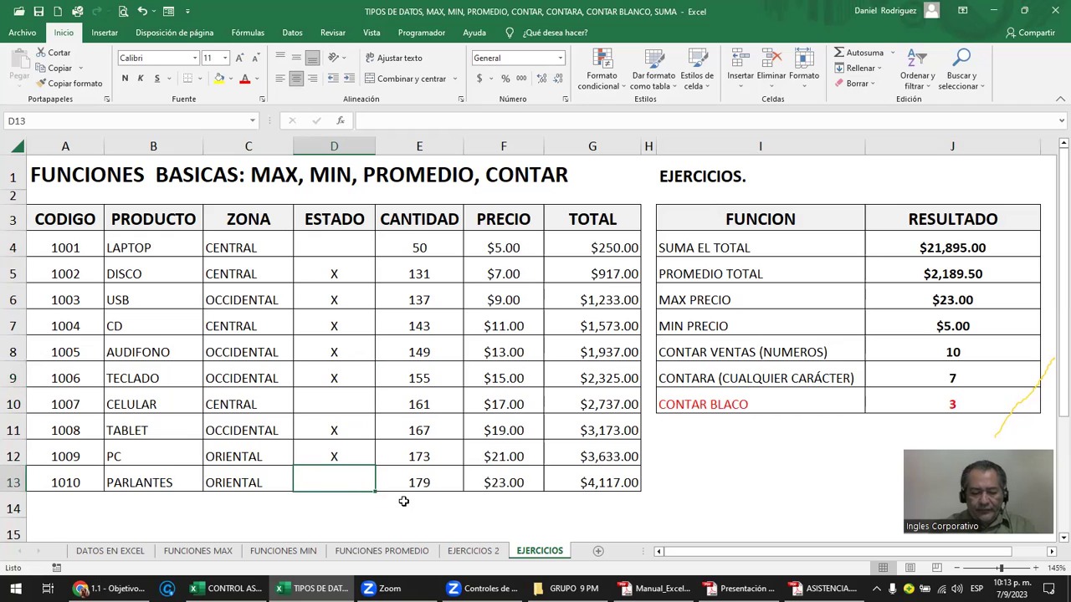
key("Return")
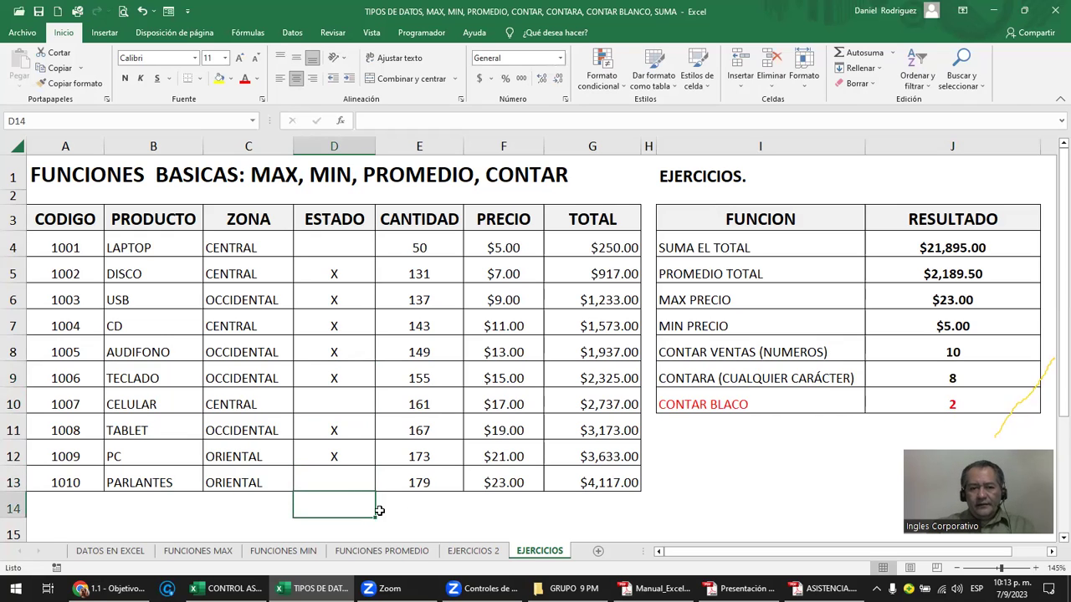
Check the J10 formula and restore x in D13, returning the counts to 8 and 2.
left_click(337, 476)
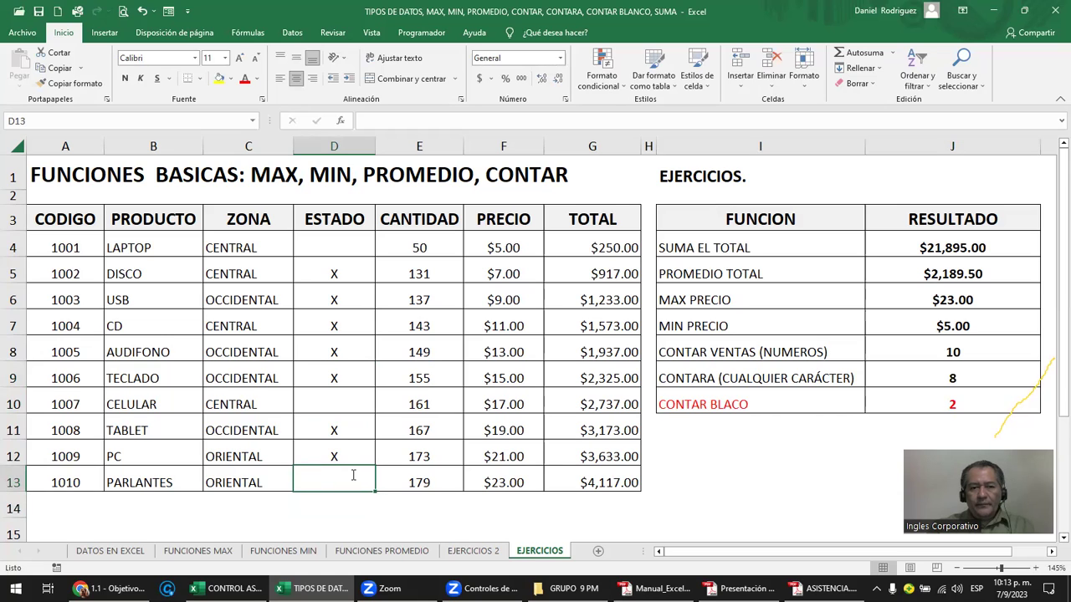
double_click(334, 480)
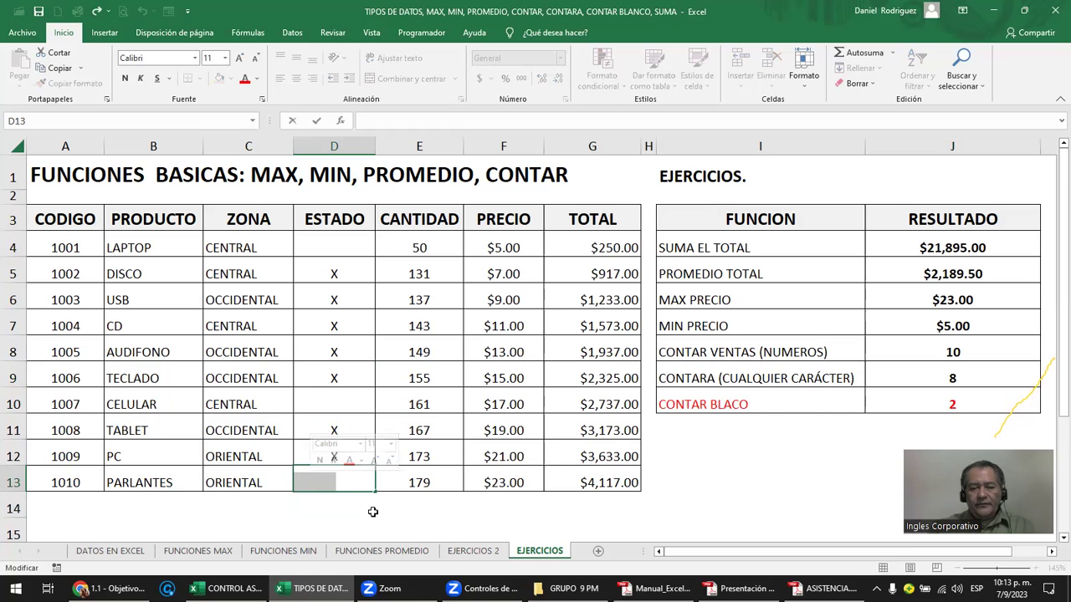
key("Escape")
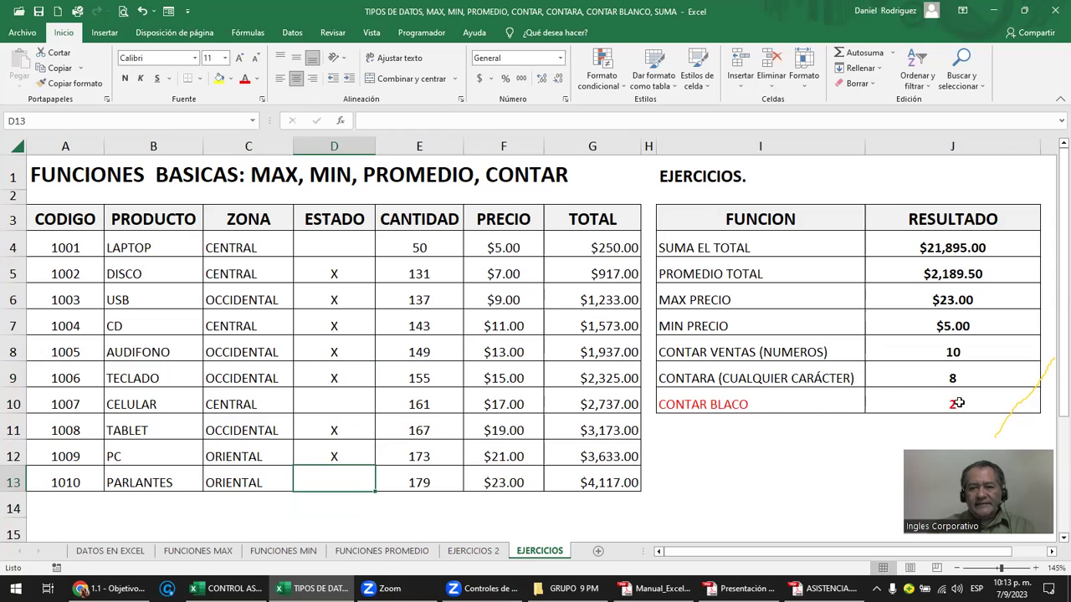
left_click(956, 403)
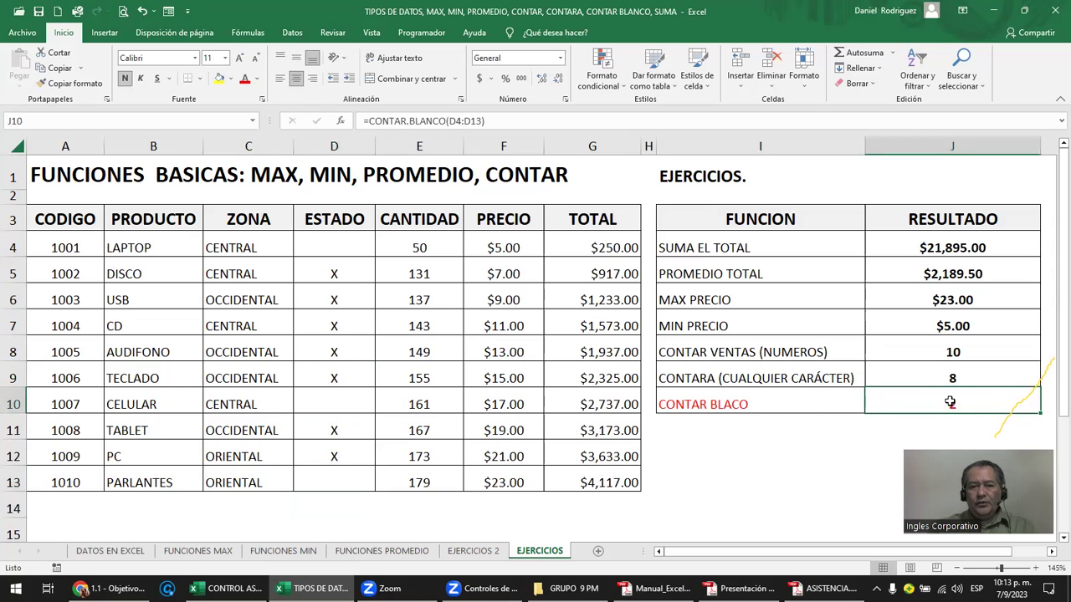
left_click(340, 478)
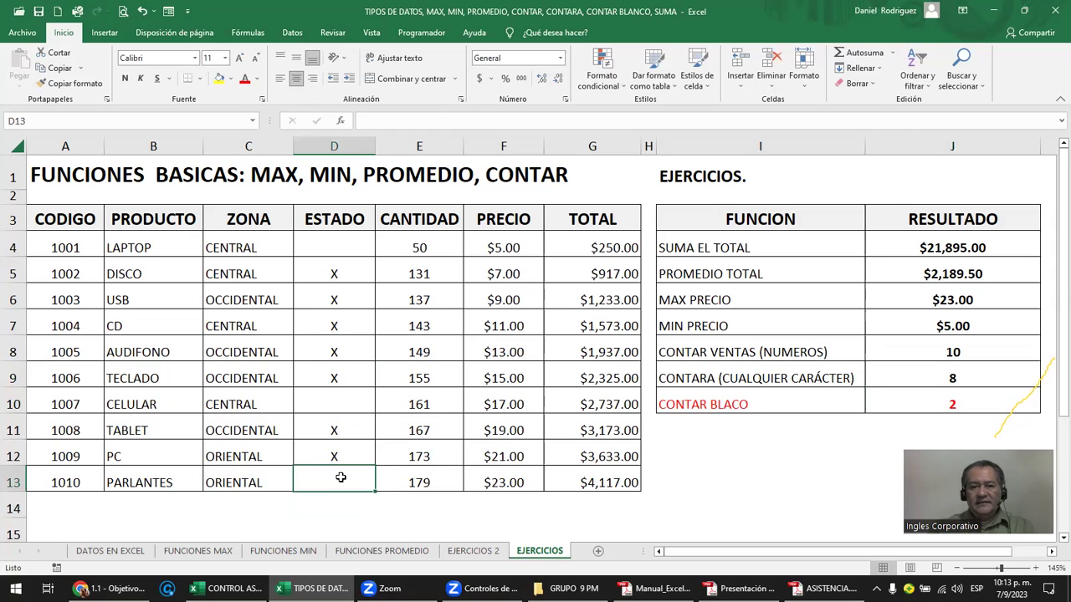
type("x")
key("Return")
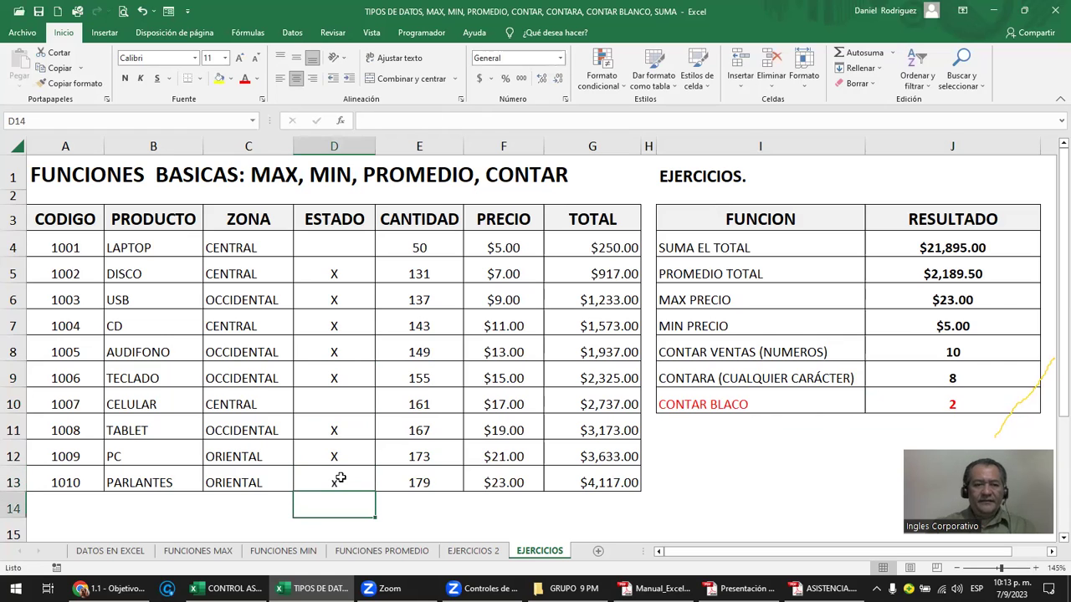
Review the CONTARA and CONTAR BLACO labels alongside their results.
left_click(776, 404)
left_click(918, 397)
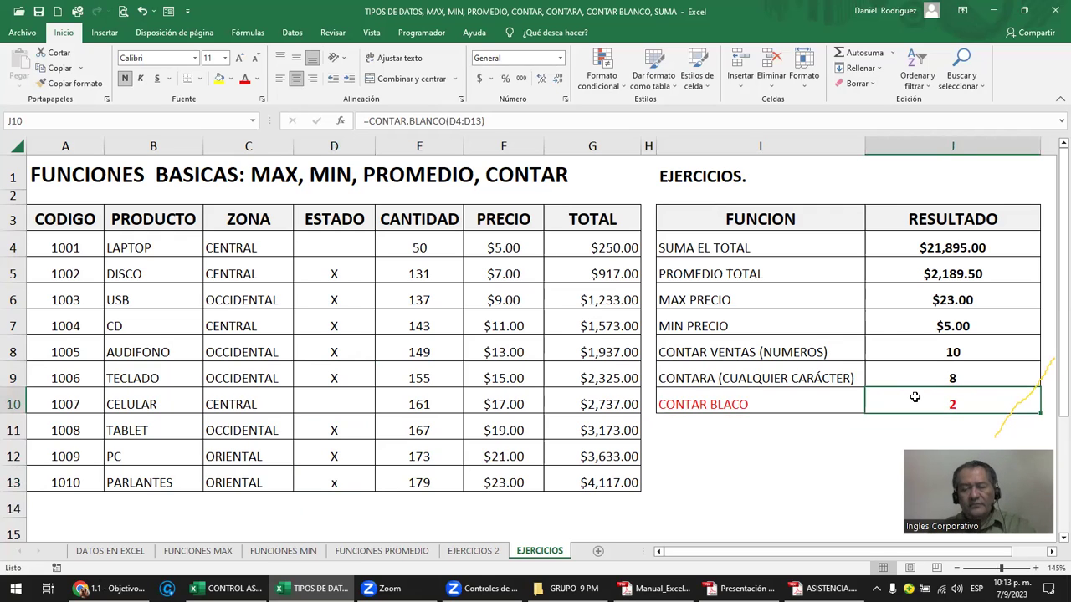
left_click(715, 408)
left_click(929, 406)
left_click(776, 382)
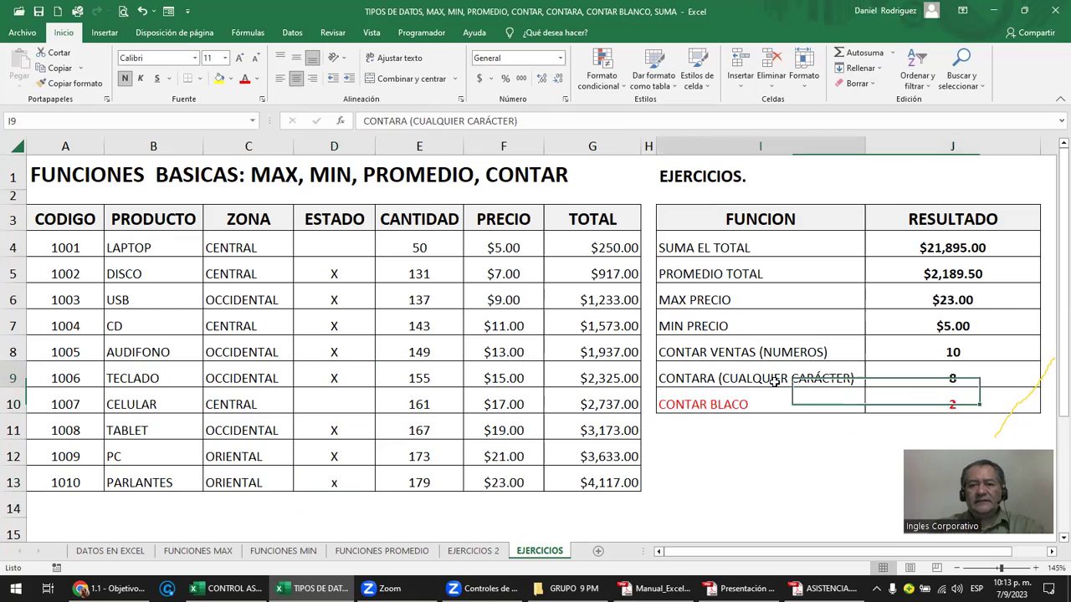
left_click(756, 405)
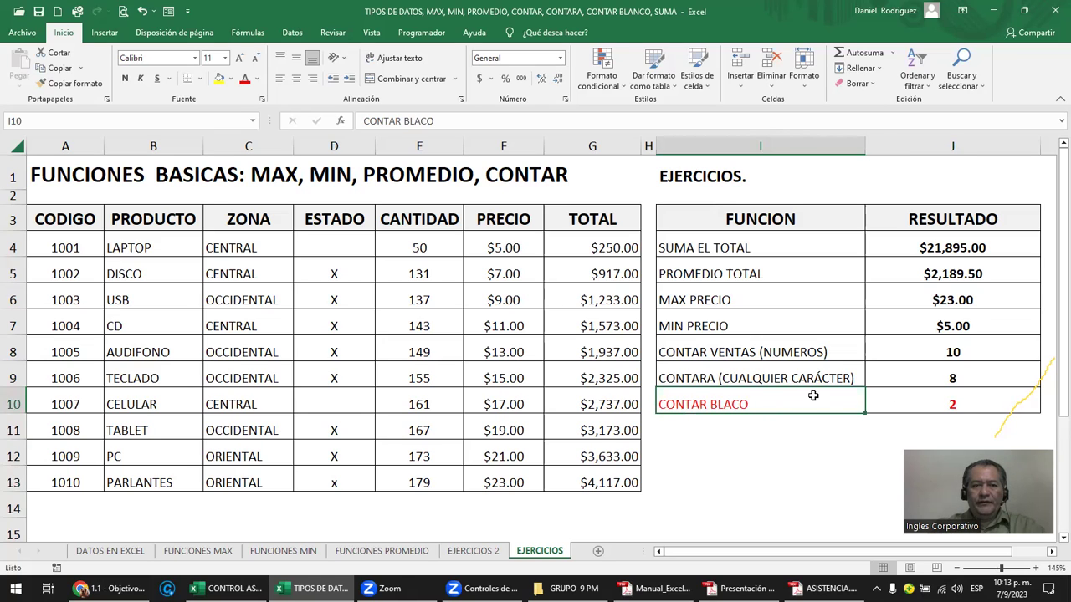
Copy the X from D5 into every ESTADO cell D4:D13.
left_click_drag(356, 243, 343, 481)
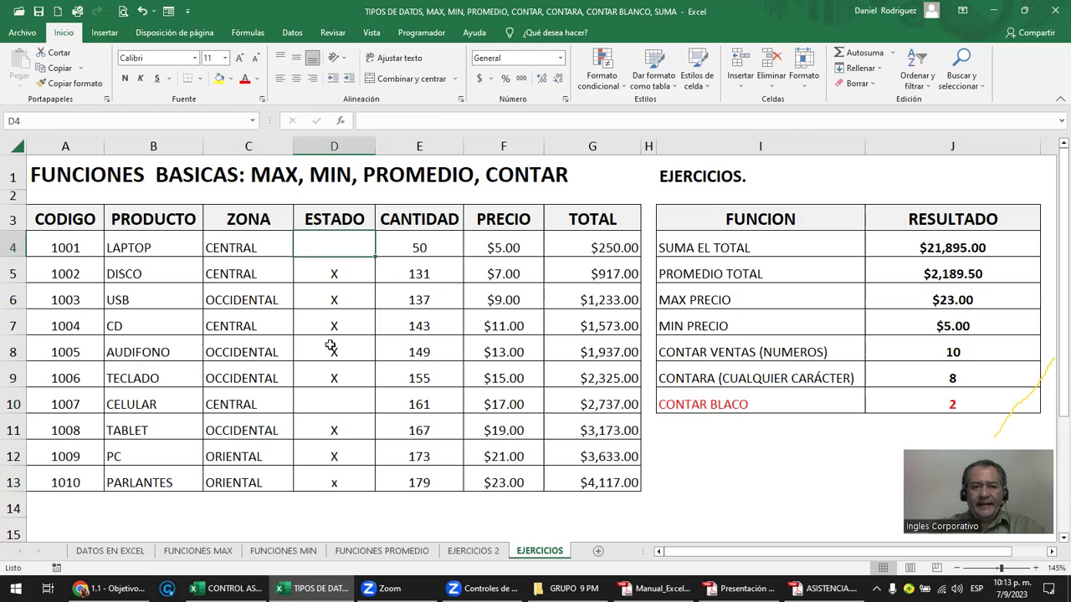
left_click(332, 269)
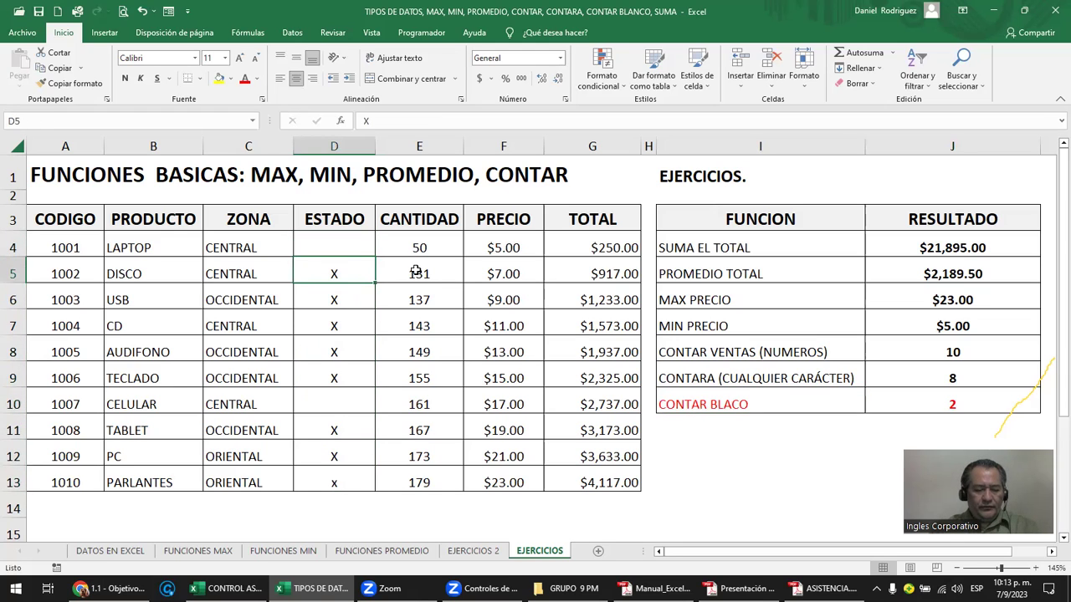
key("ctrl+c")
key("shift+Down")
key("shift+Down")
key("shift+Down")
key("shift+Down")
key("shift+Down")
key("shift+Down")
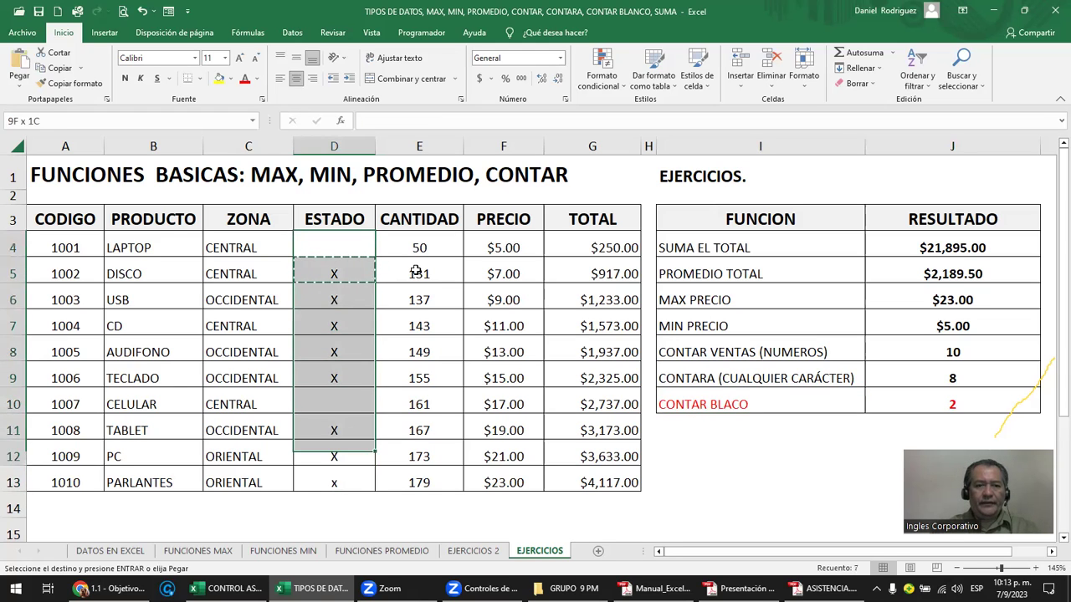
key("shift+Down")
key("shift+Down")
key("shift+Down")
key("shift+Up")
key("Return")
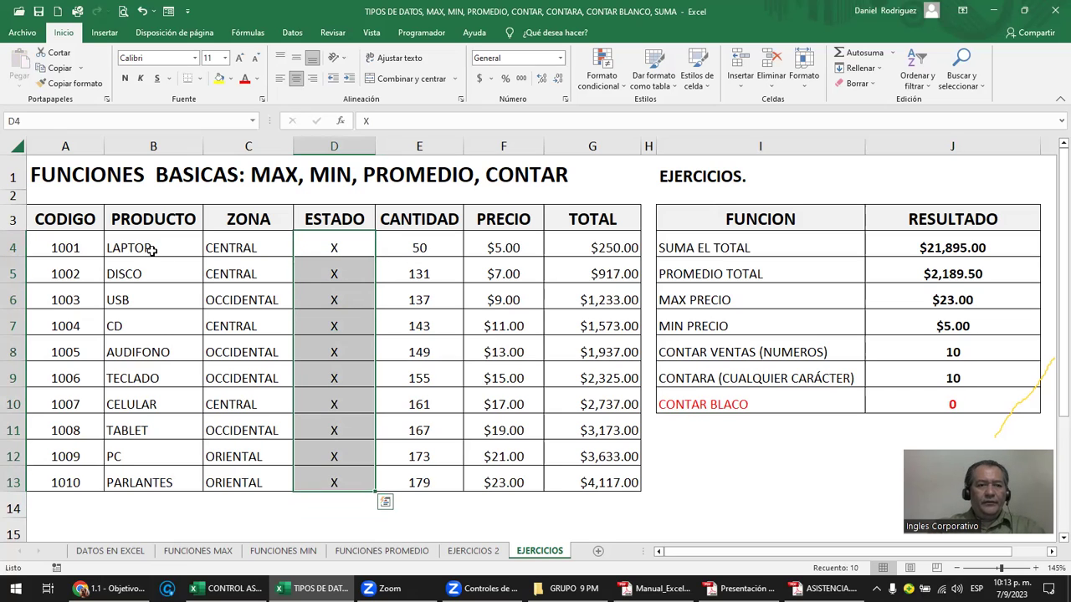
Retarget the CONTAR.BLANCO formula in J10 to the PRODUCTO range B4:B13, showing 0.
left_click_drag(152, 246, 148, 476)
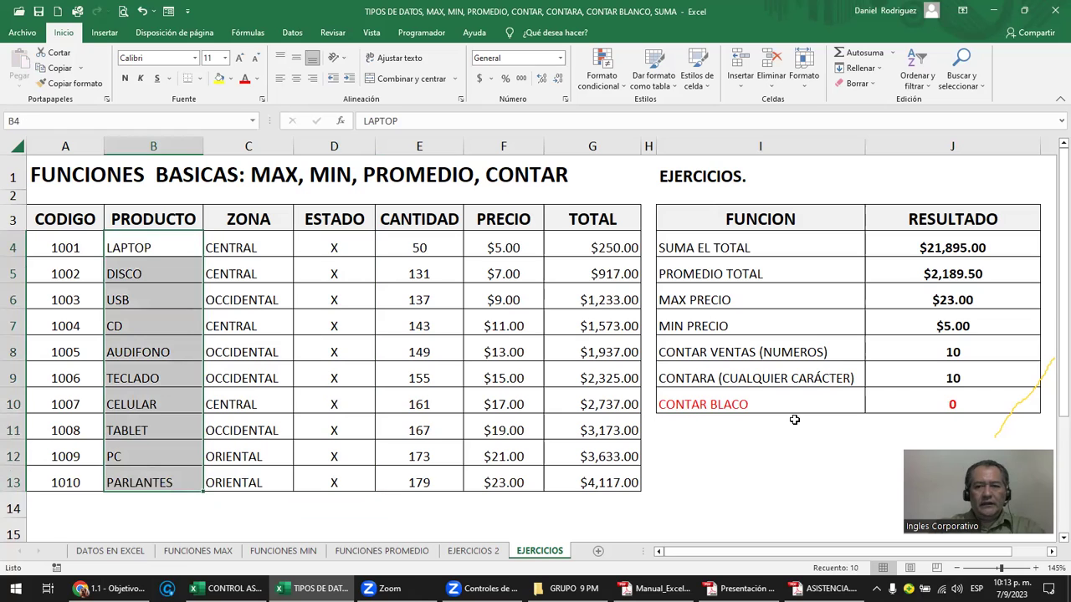
left_click(927, 402)
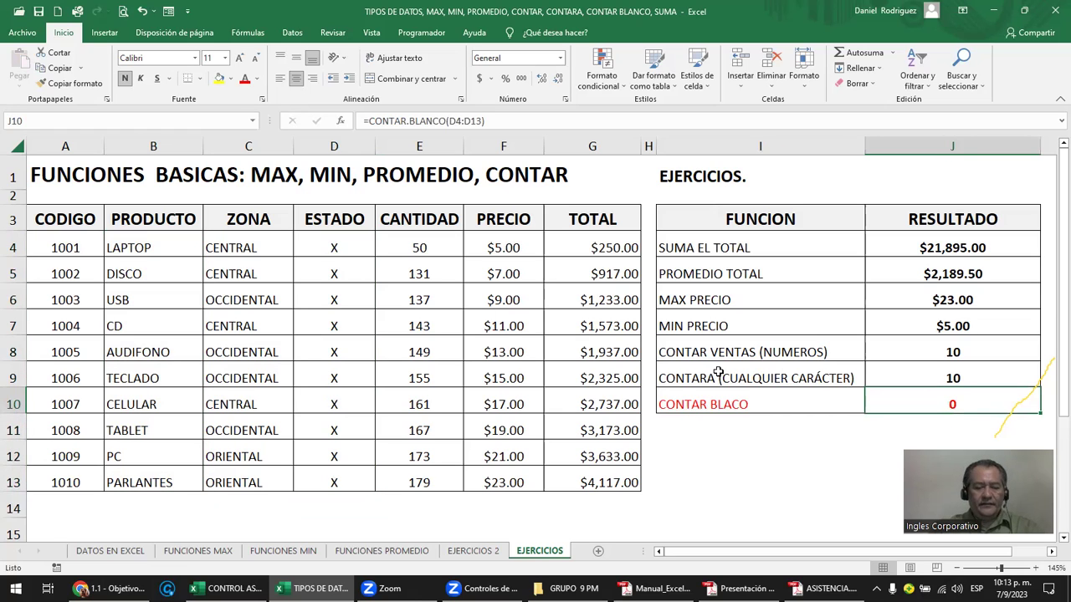
key("F2")
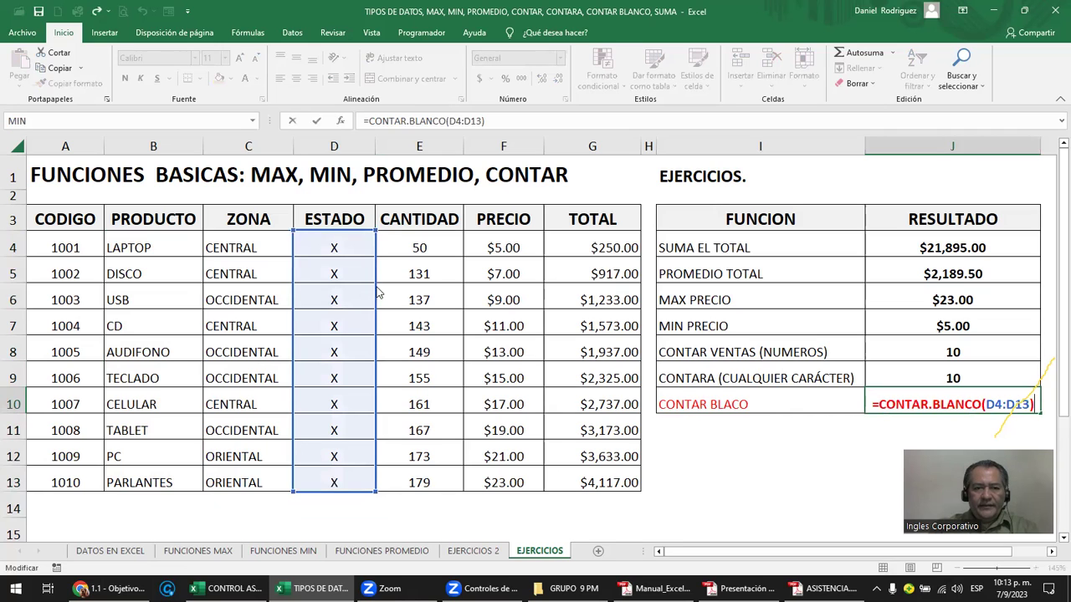
left_click_drag(378, 293, 167, 290)
key("Return")
key("Up")
key("F2")
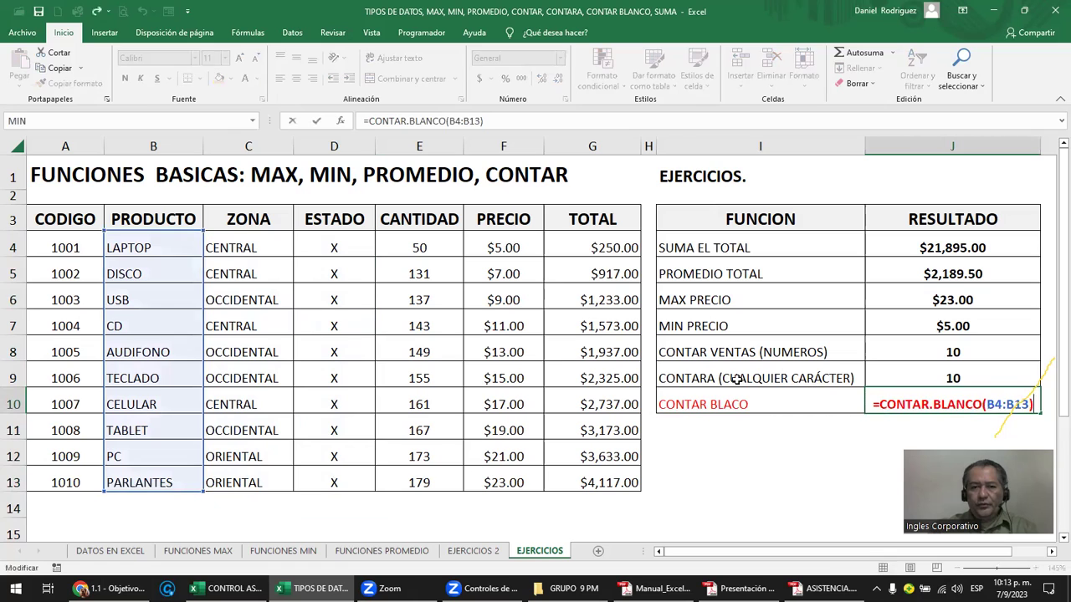
key("Escape")
Test the blank count by deleting and restoring LAPTOP in B4, then review the results.
left_click(148, 248)
key("Delete")
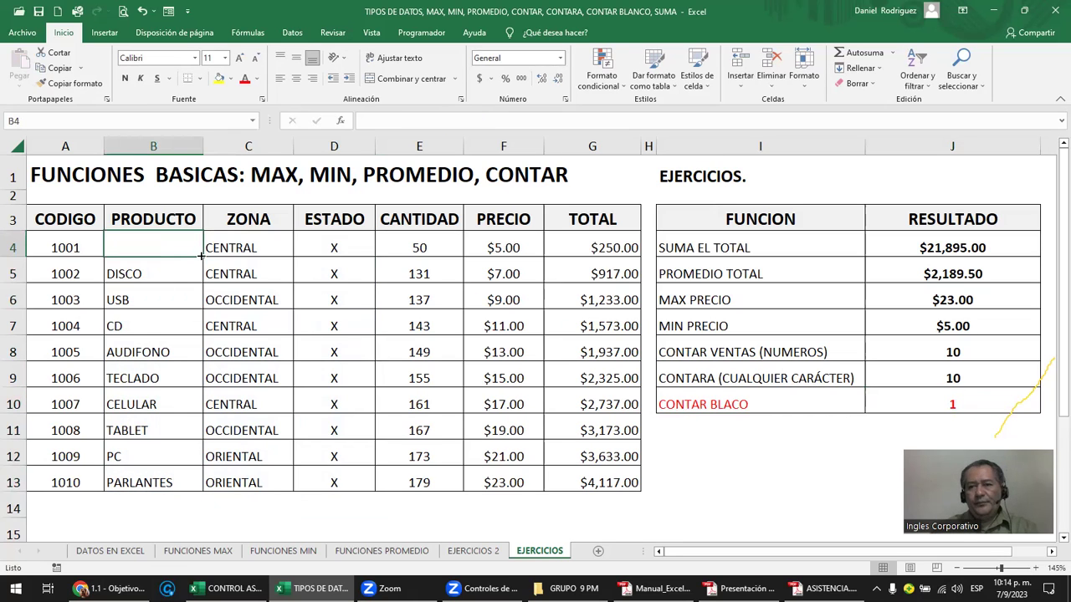
key("ctrl+z")
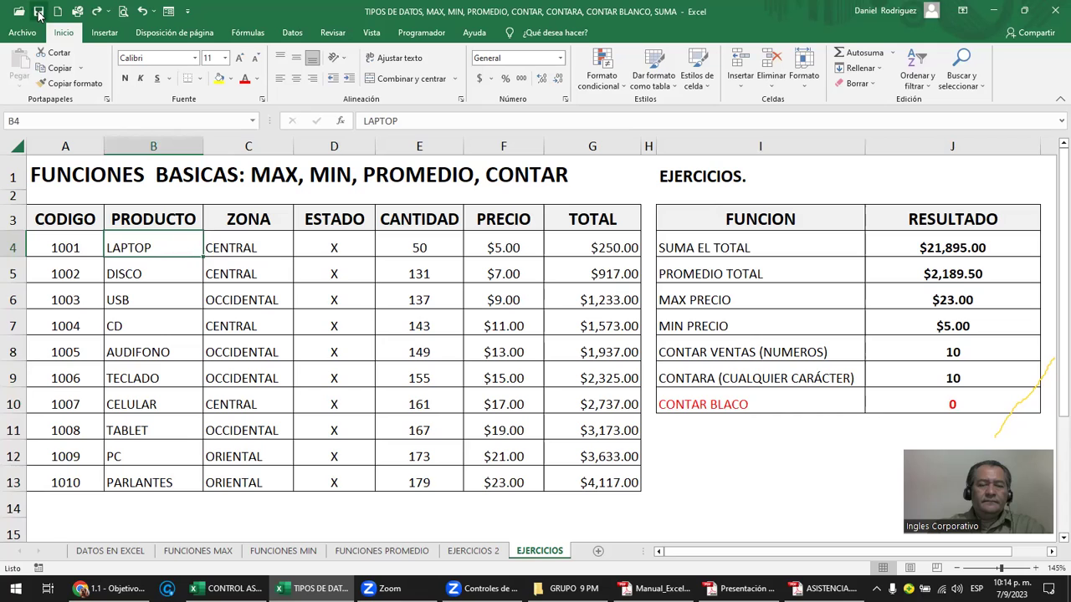
left_click(735, 352)
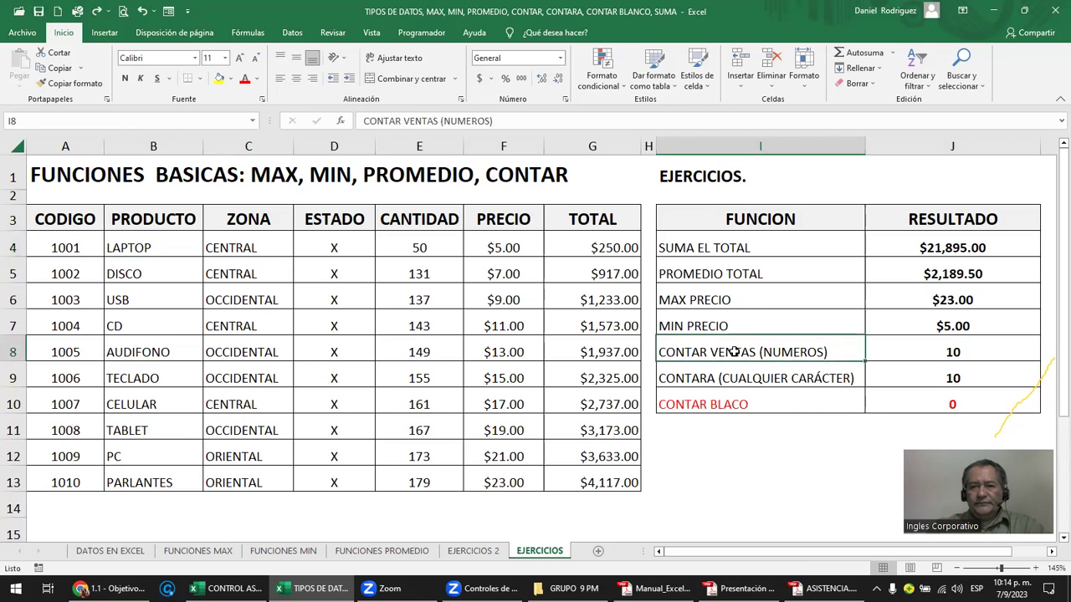
left_click(761, 247)
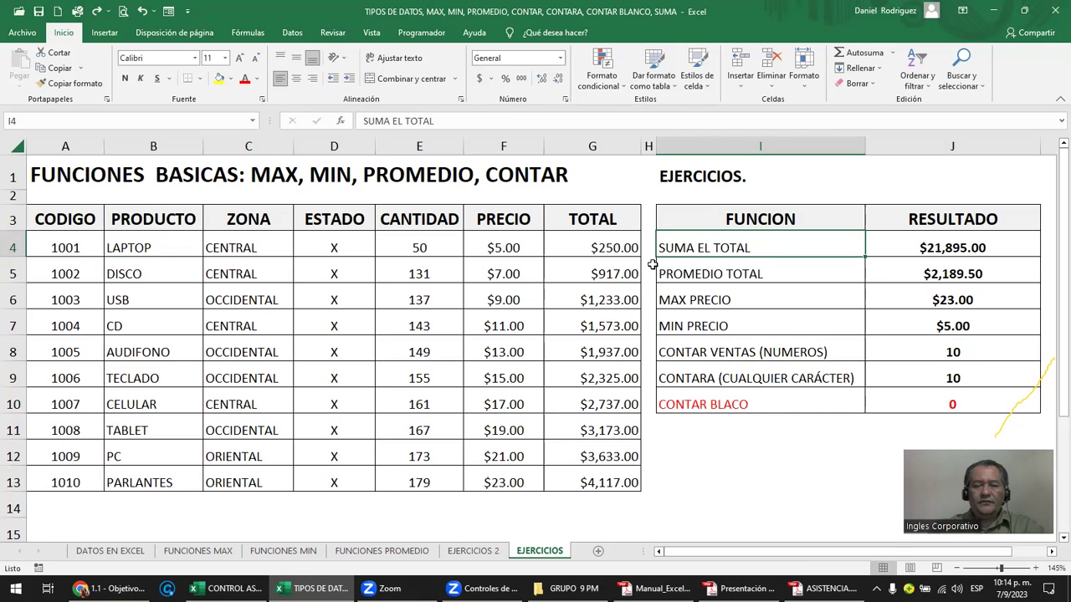
left_click(689, 194)
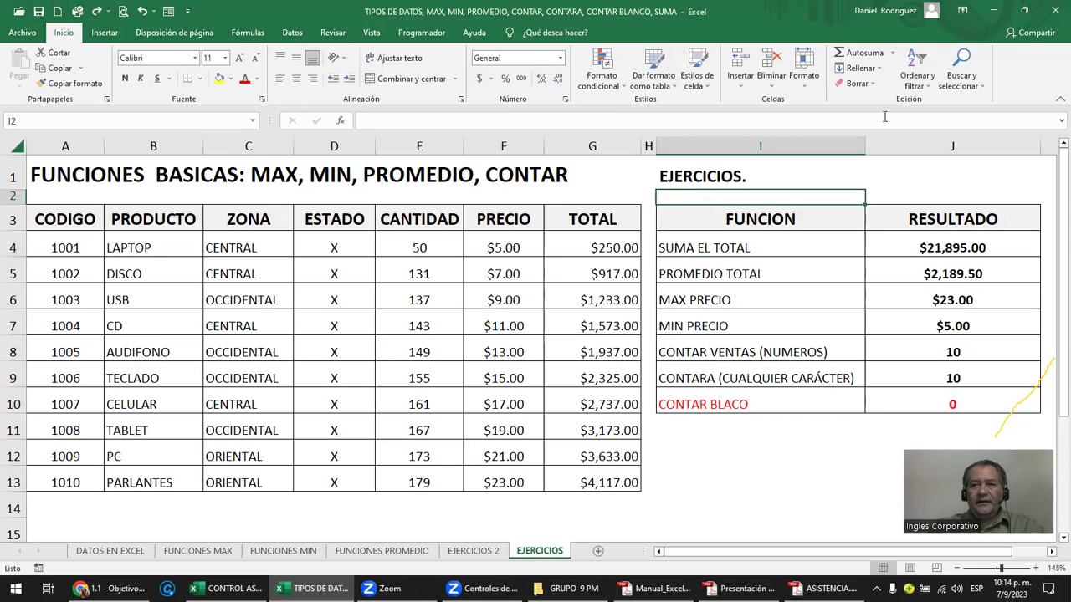
left_click(1053, 11)
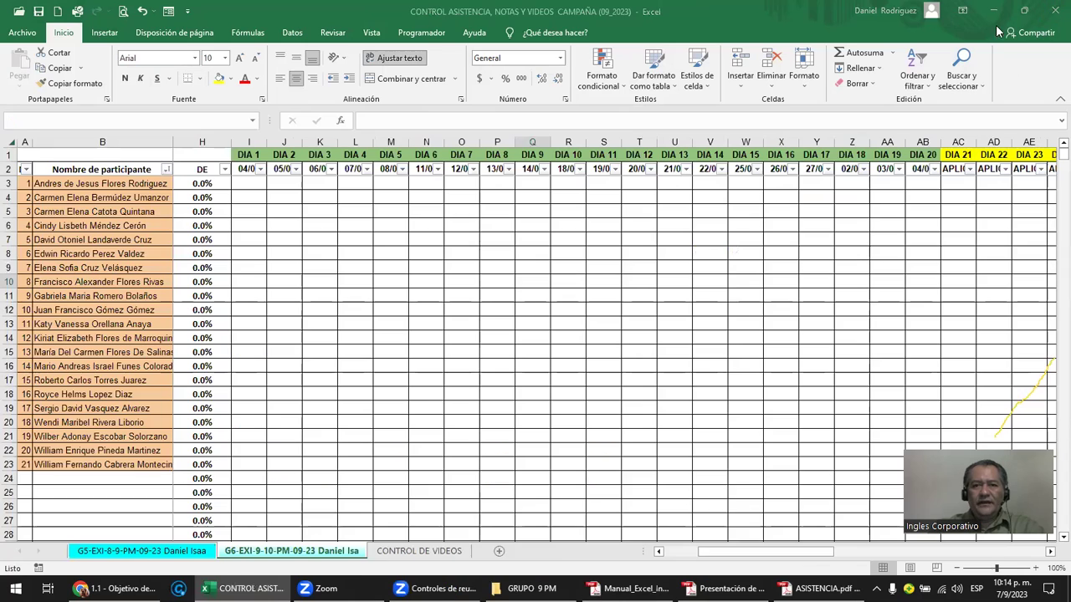
left_click(380, 322)
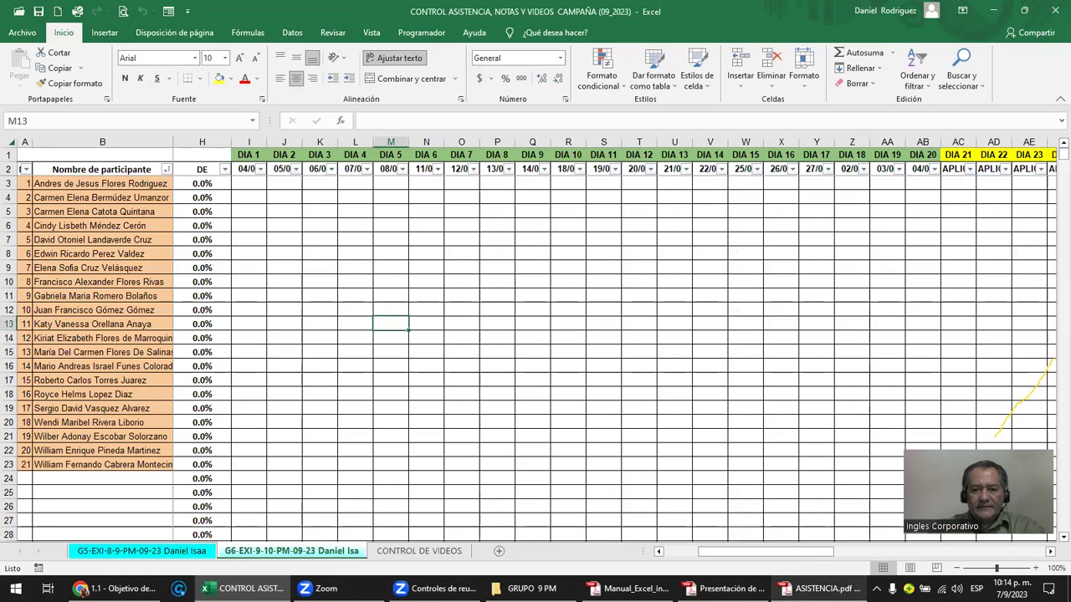
mouse_move(435, 589)
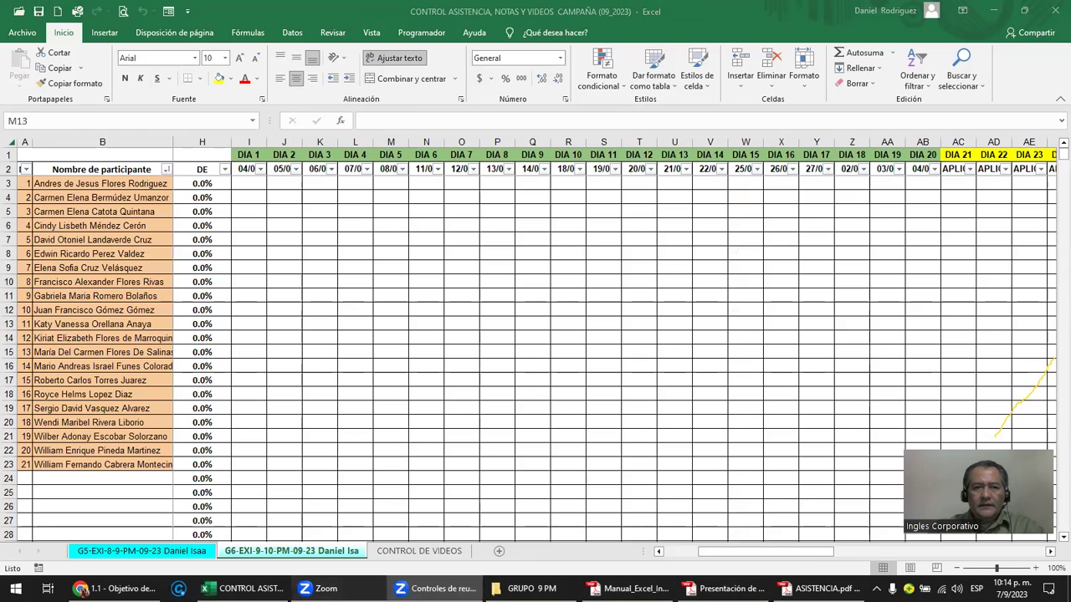
mouse_move(350, 584)
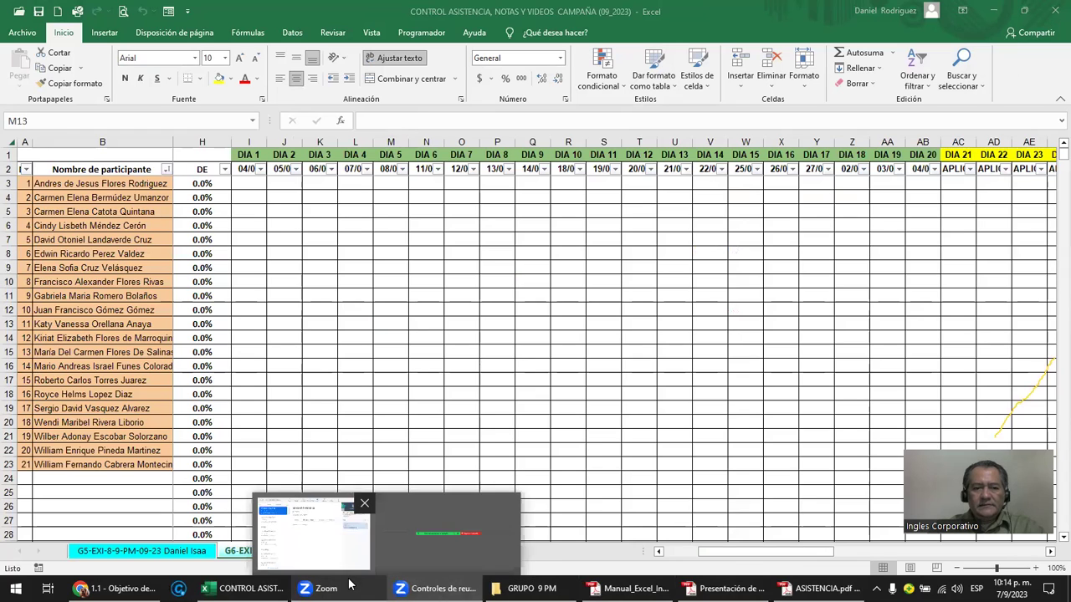
Switch to the ASISTENCIA.pdf window showing its title page, page 1 of 1.
left_click(243, 588)
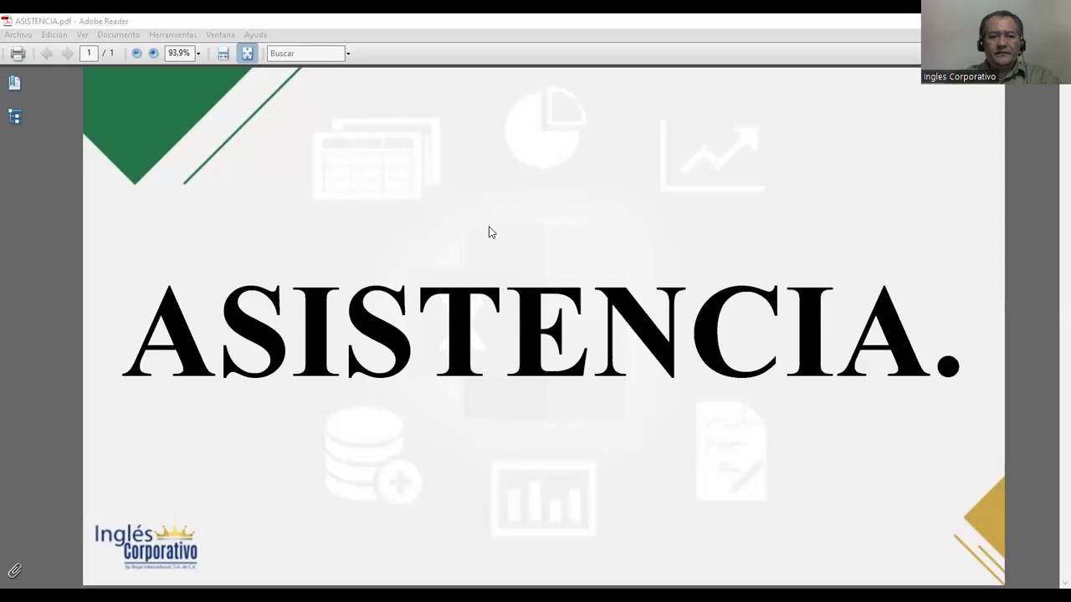
left_click(492, 232)
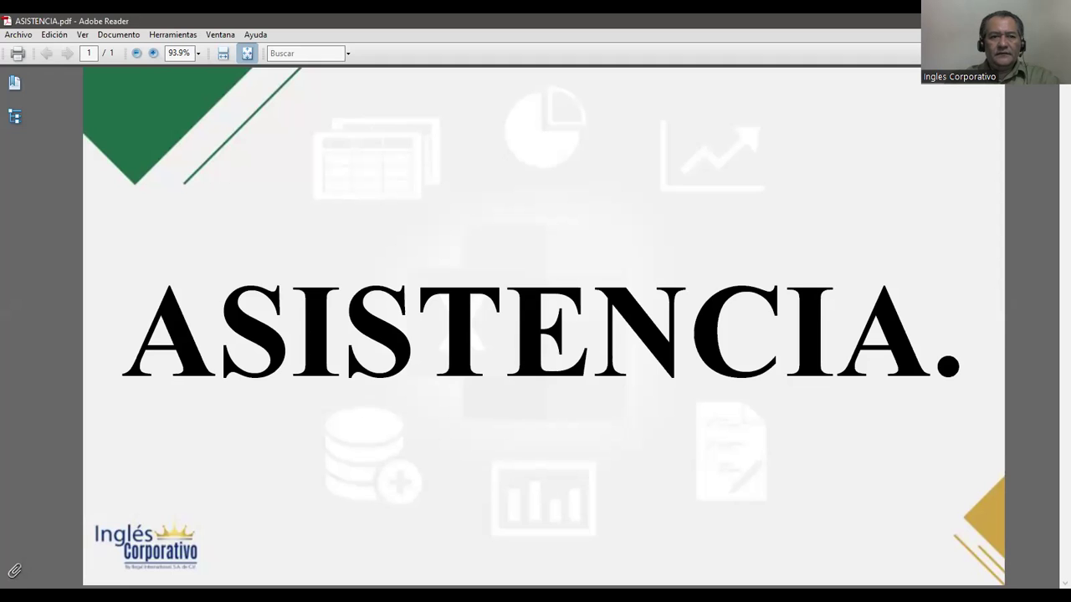